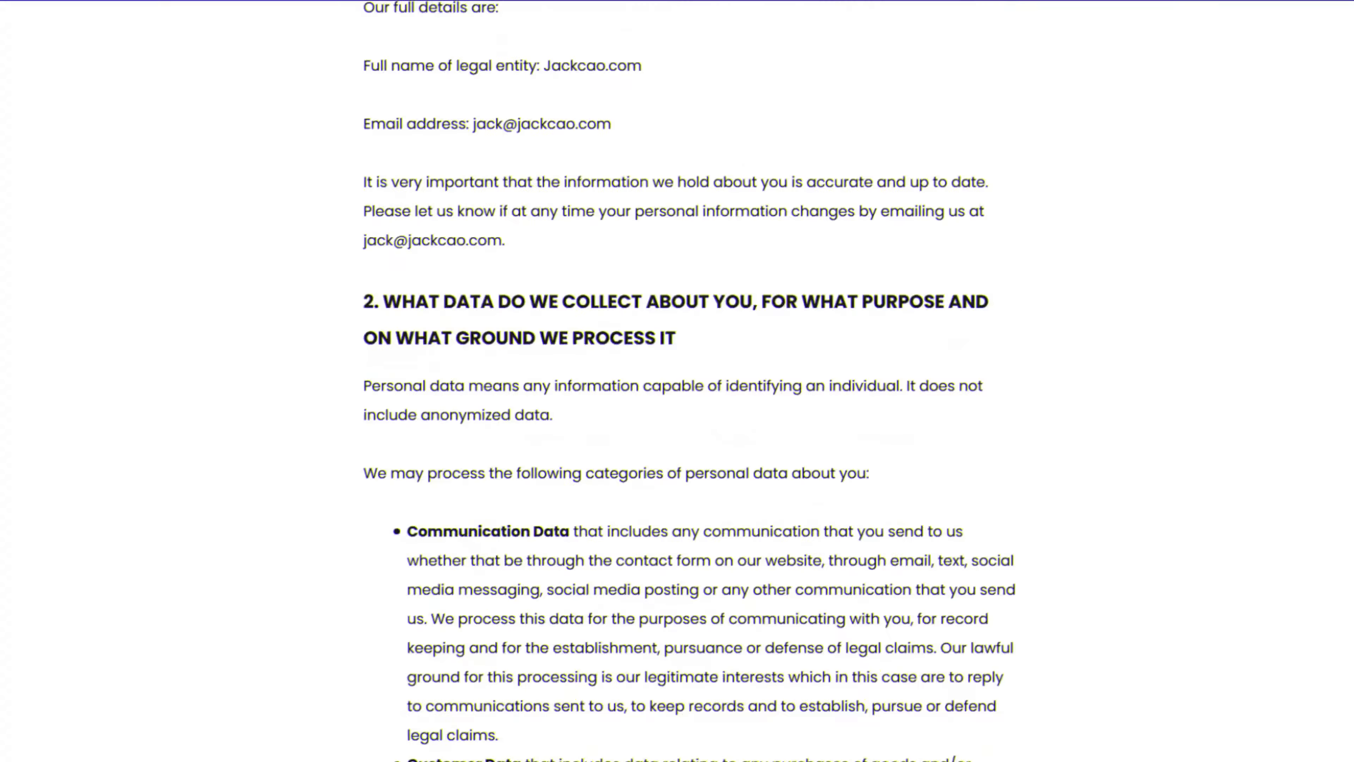
- Scroll down through the site's Privacy Policy, Cookie Policy, Disclaimer and About Jack Cao pages
scroll(677, 381, "down", 10)
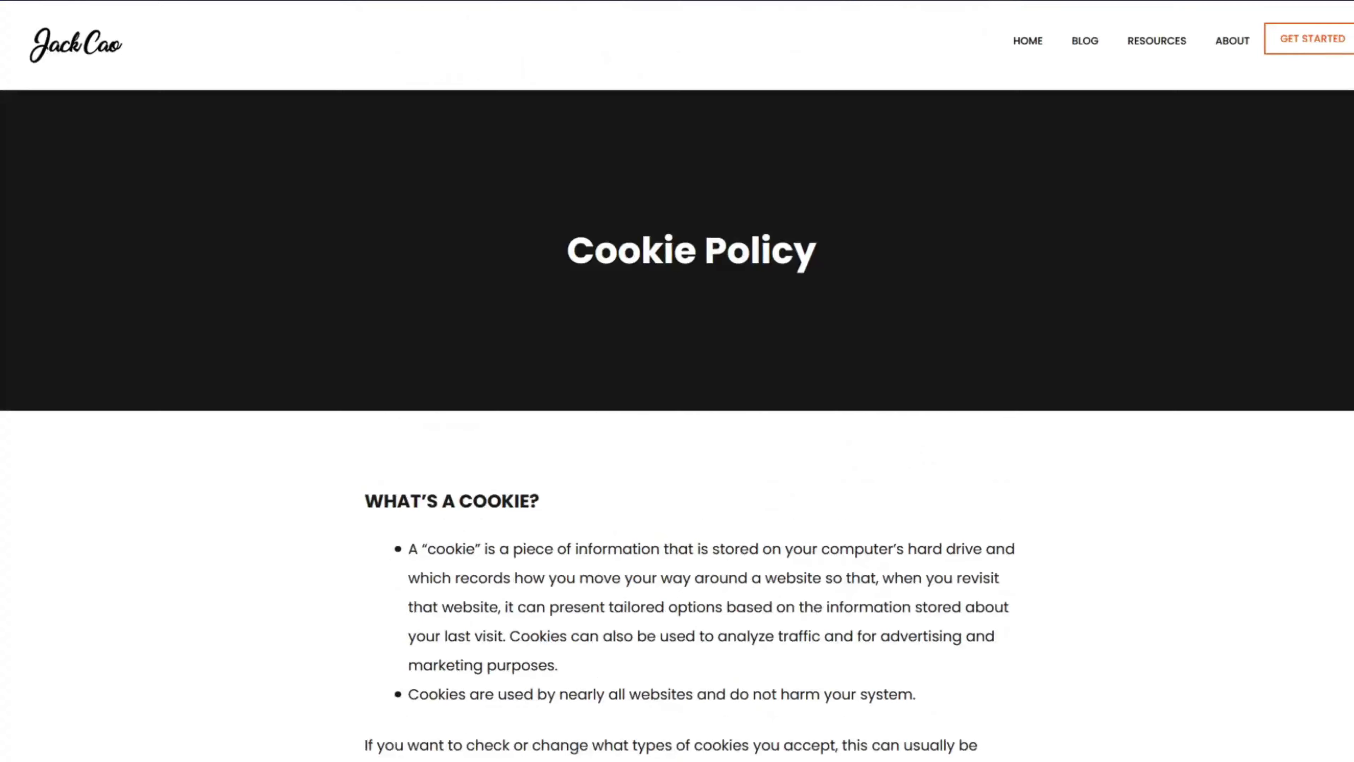
scroll(677, 381, "down", 8)
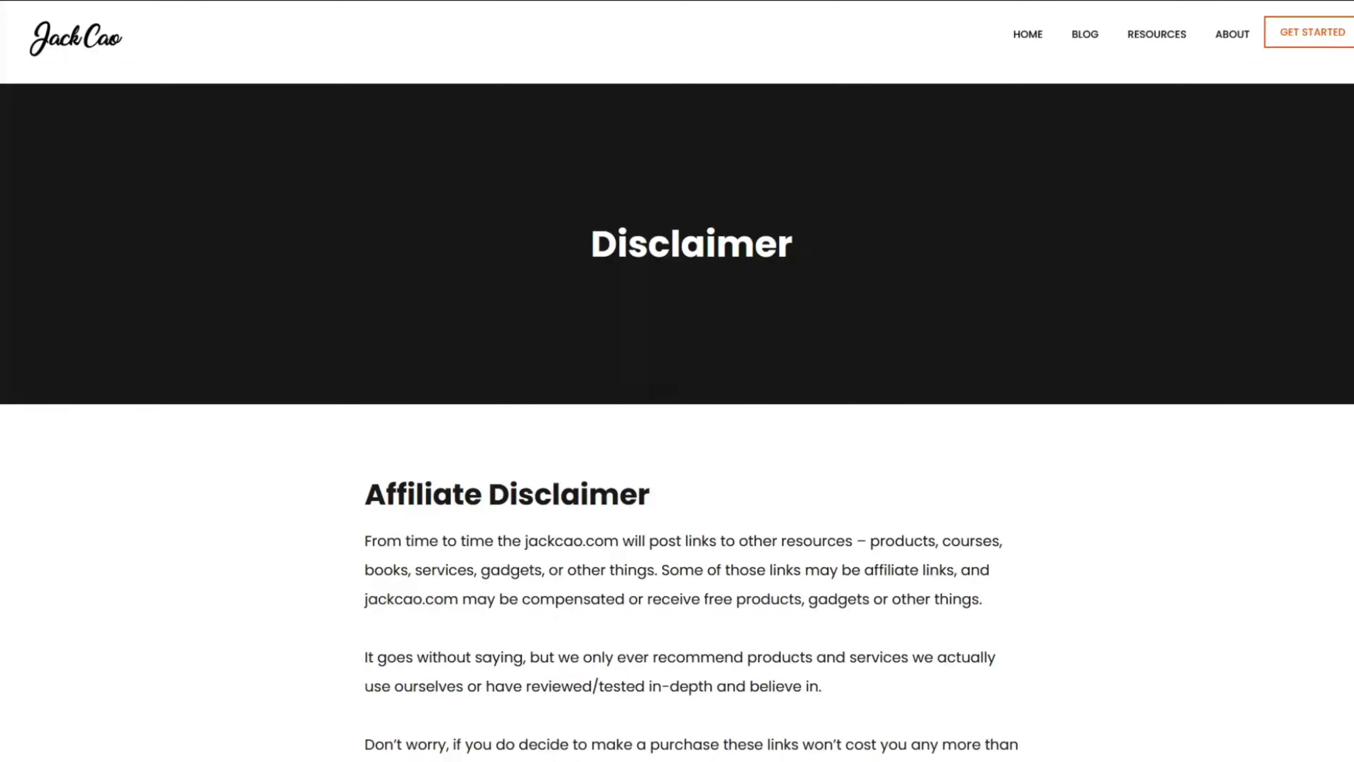
scroll(677, 381, "down", 15)
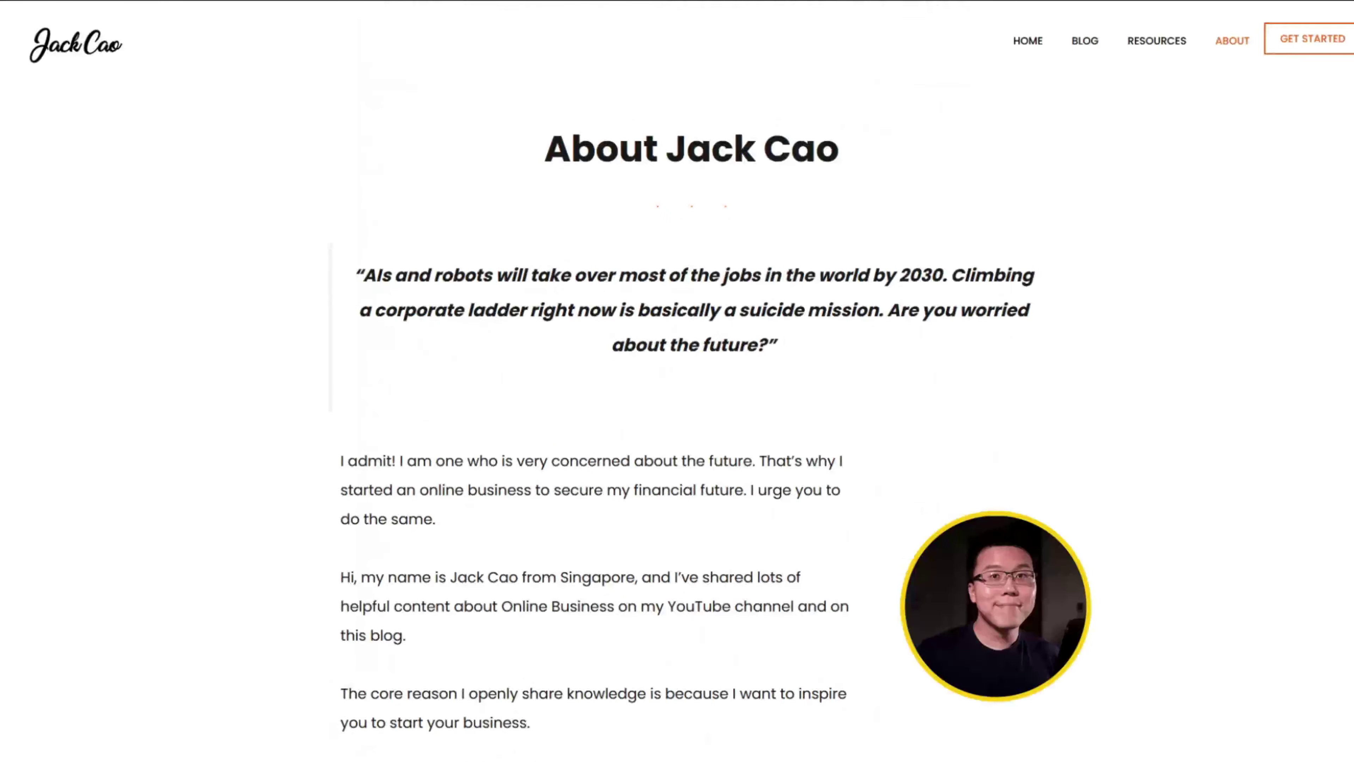
scroll(677, 381, "down", 20)
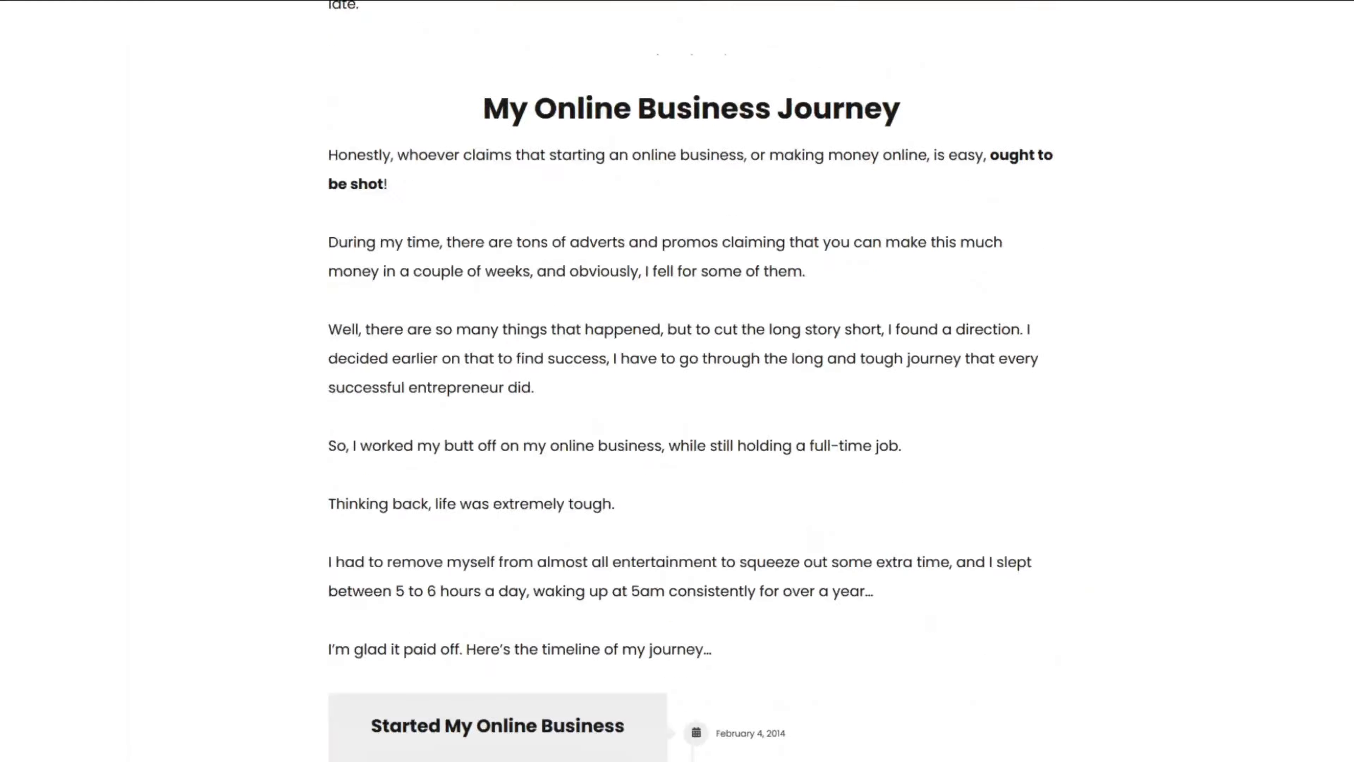
scroll(677, 381, "down", 20)
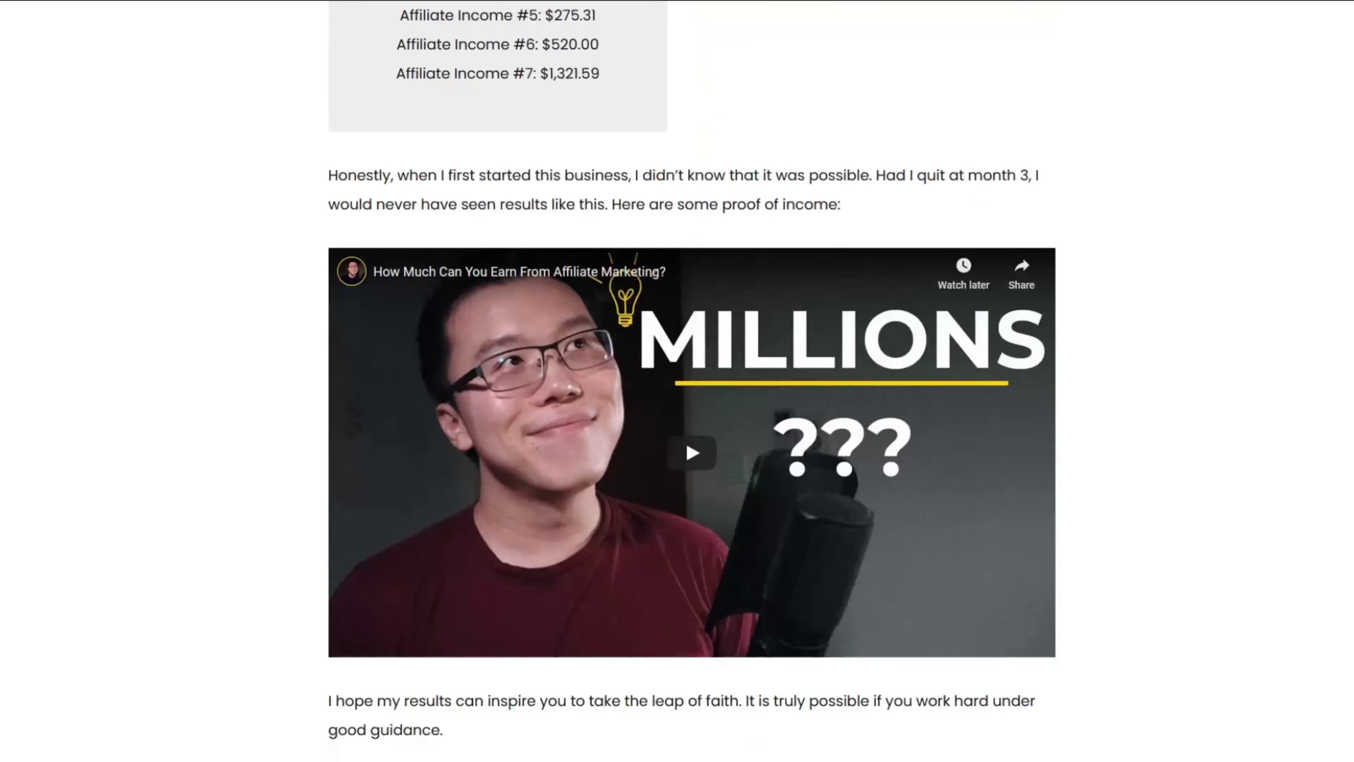
scroll(677, 381, "down", 20)
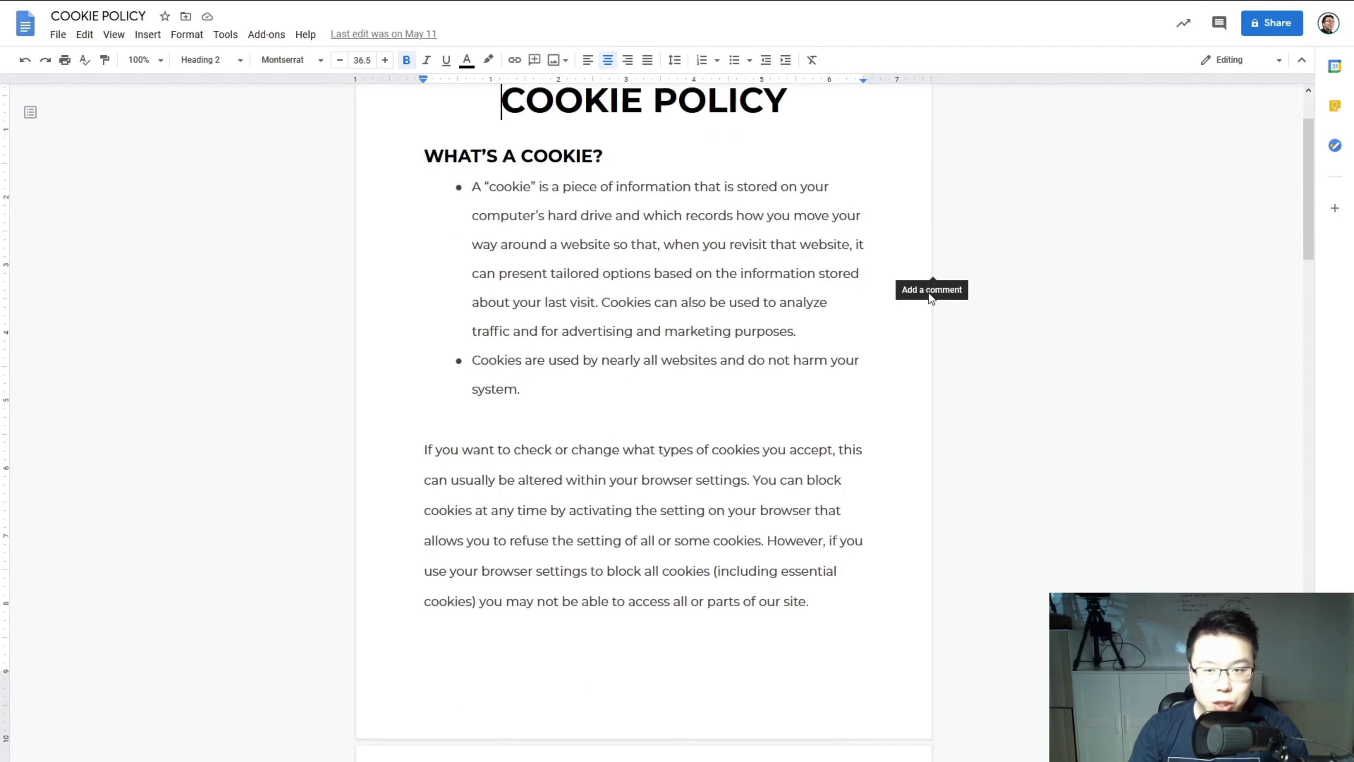
- Scroll the COOKIE POLICY doc to its cookie categories, then switch to the WordPress Dashboard
scroll(988, 387, "down", 9)
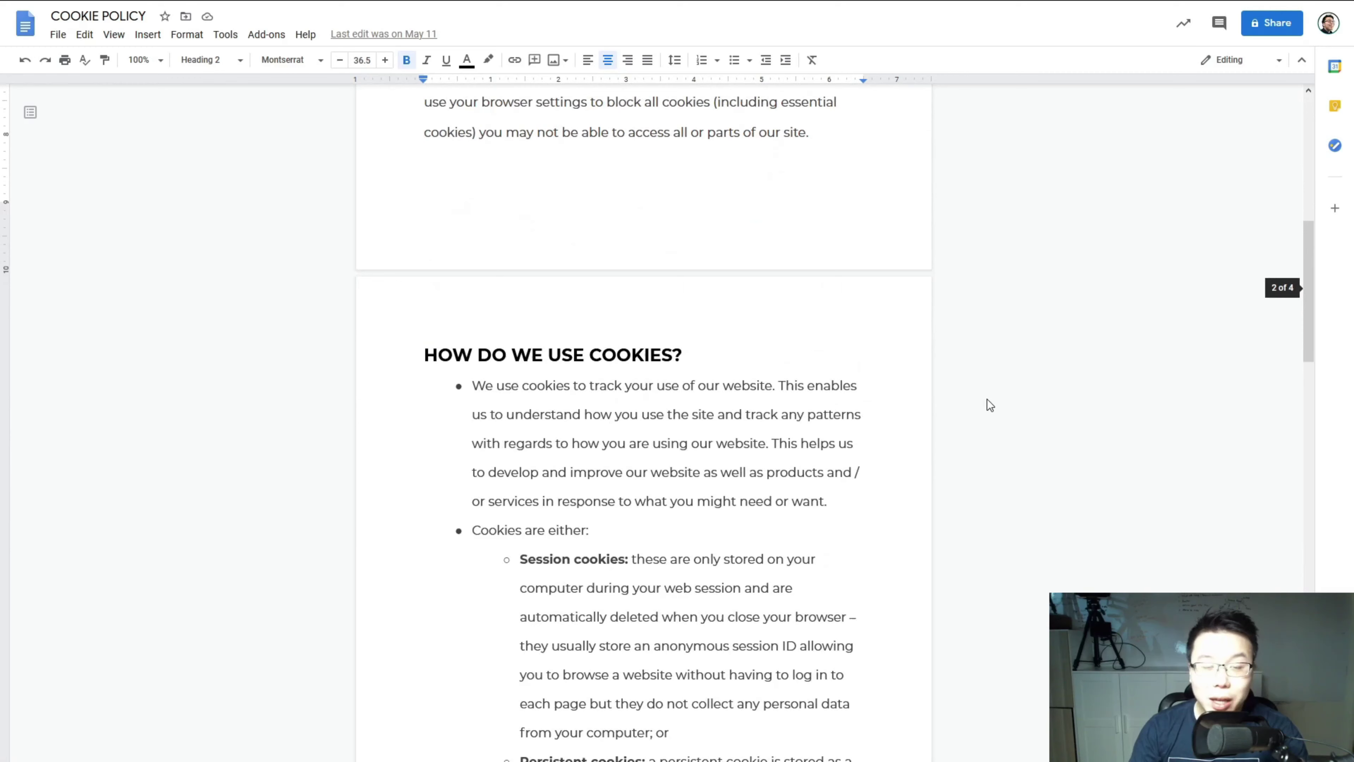
scroll(986, 400, "down", 12)
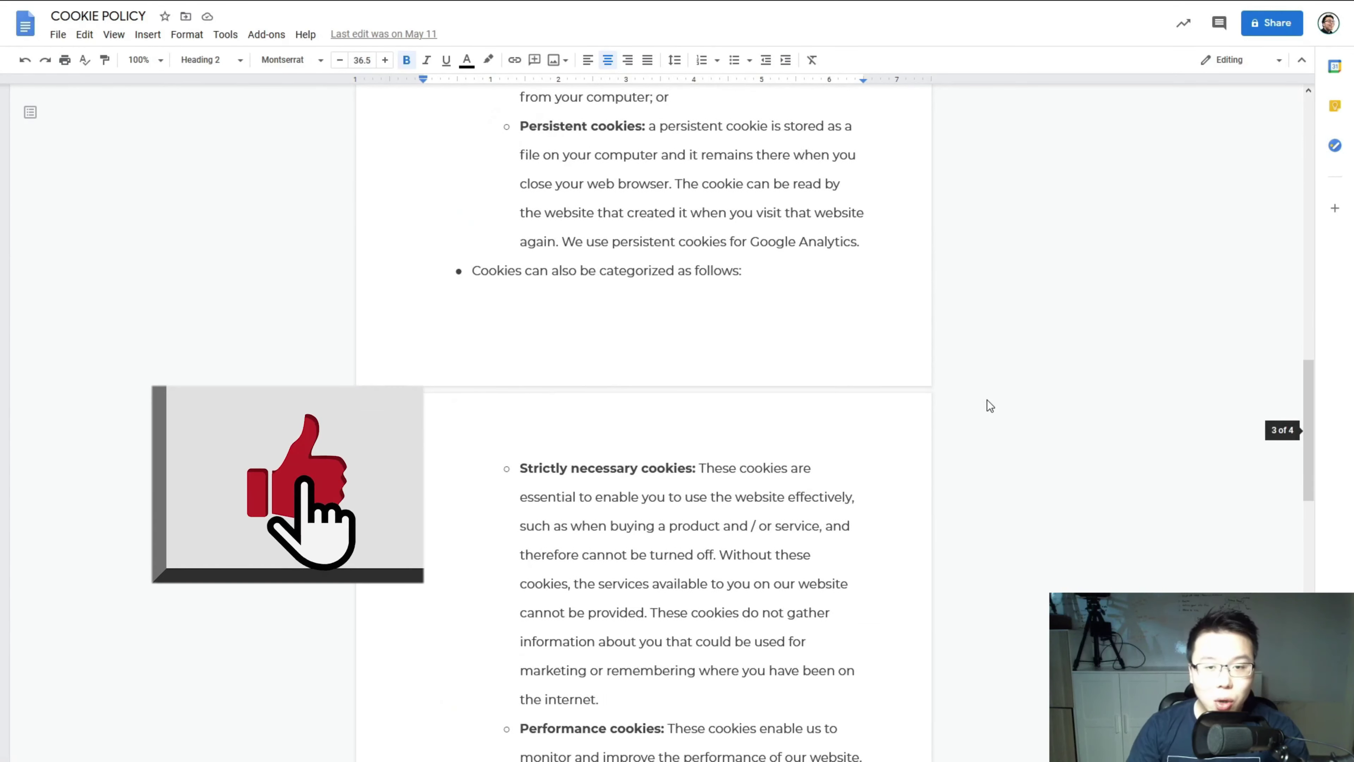
left_click(574, 16)
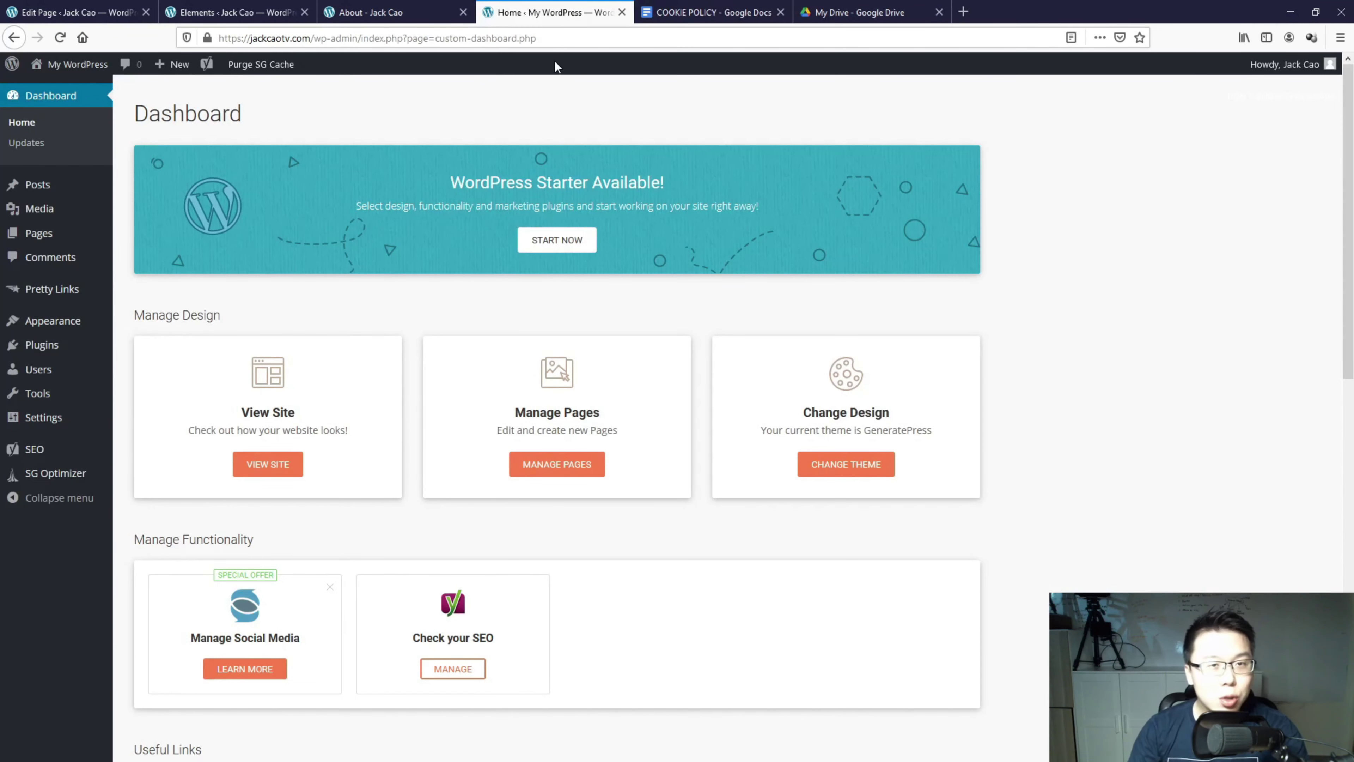
- Go full screen and create a new WordPress page titled 'Cookie Policy'
key("F11")
mouse_move(43, 186)
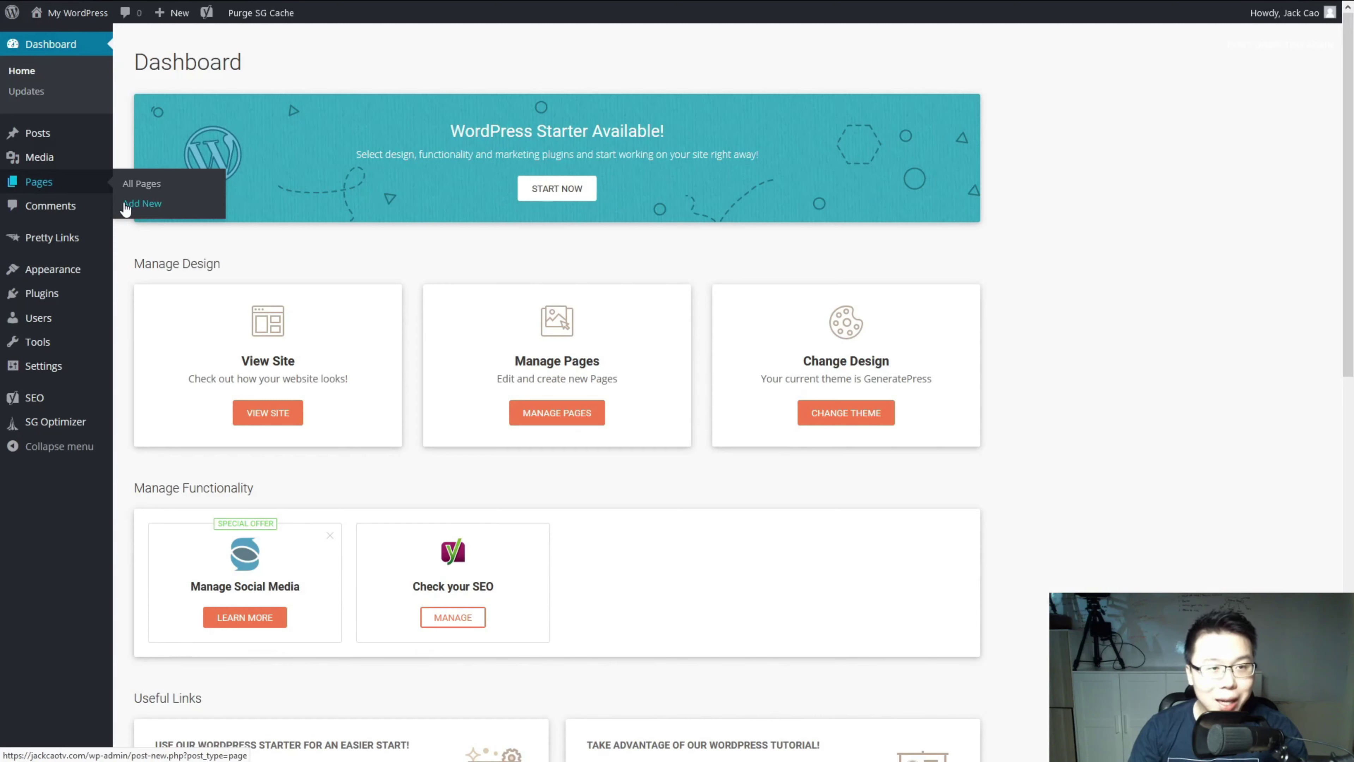
left_click(137, 209)
left_click(767, 193)
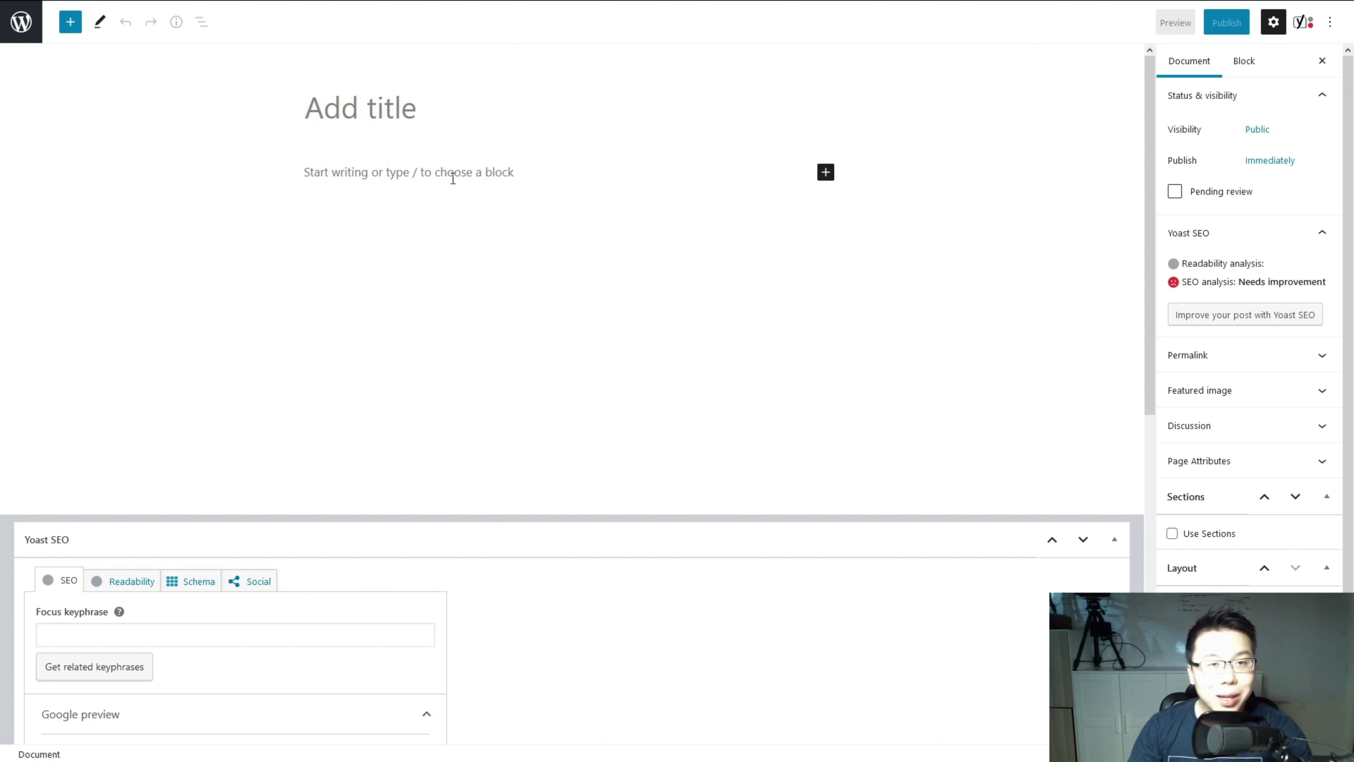
left_click(393, 115)
type("Cookie Policy")
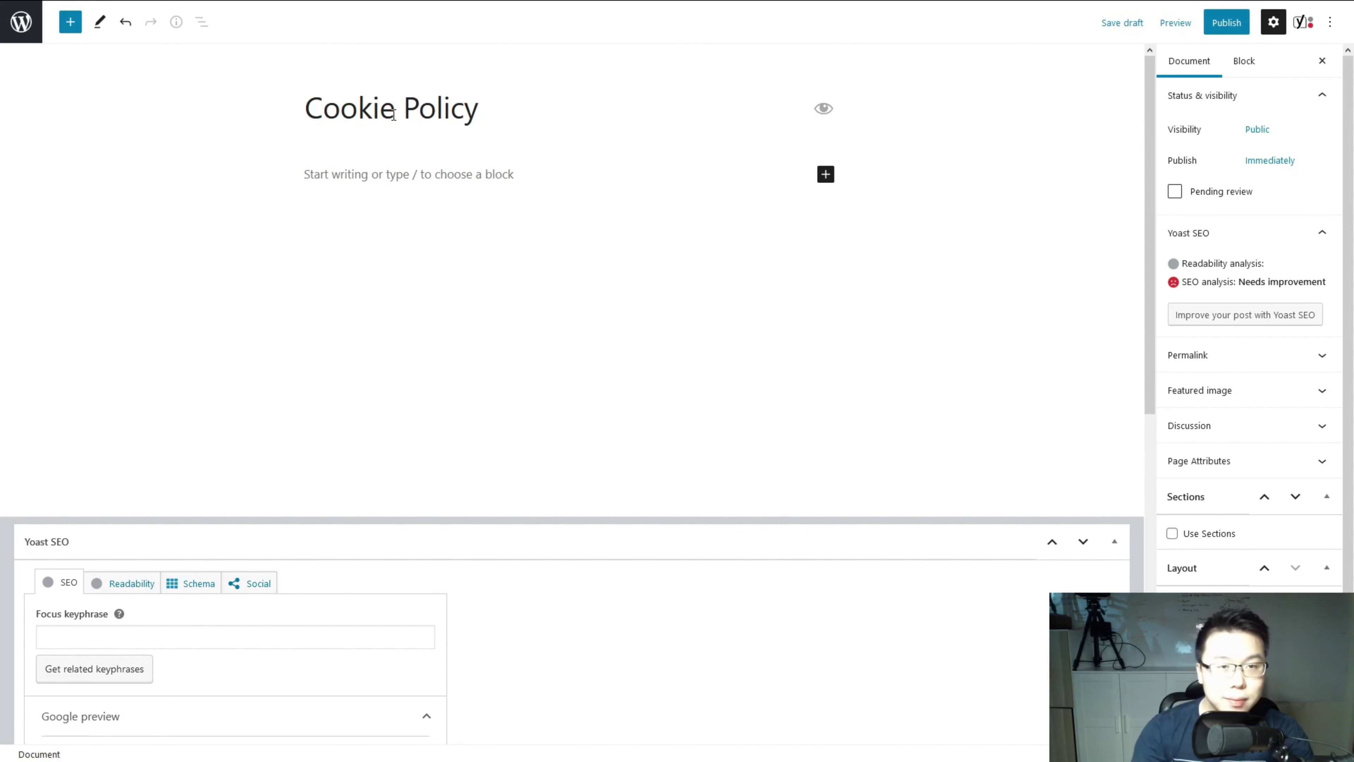
left_click(438, 172)
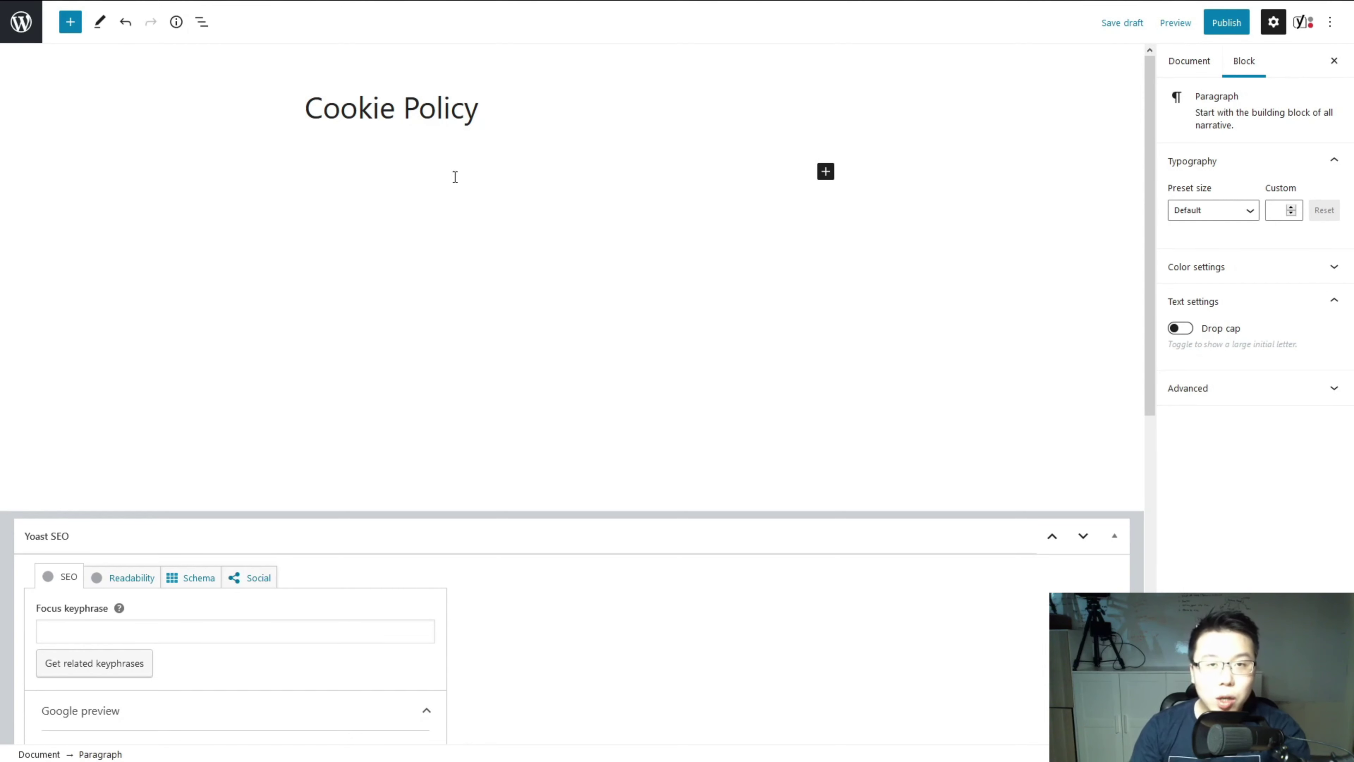
- Copy the entire COOKIE POLICY Google Doc text and return to the new page
left_click(741, 15)
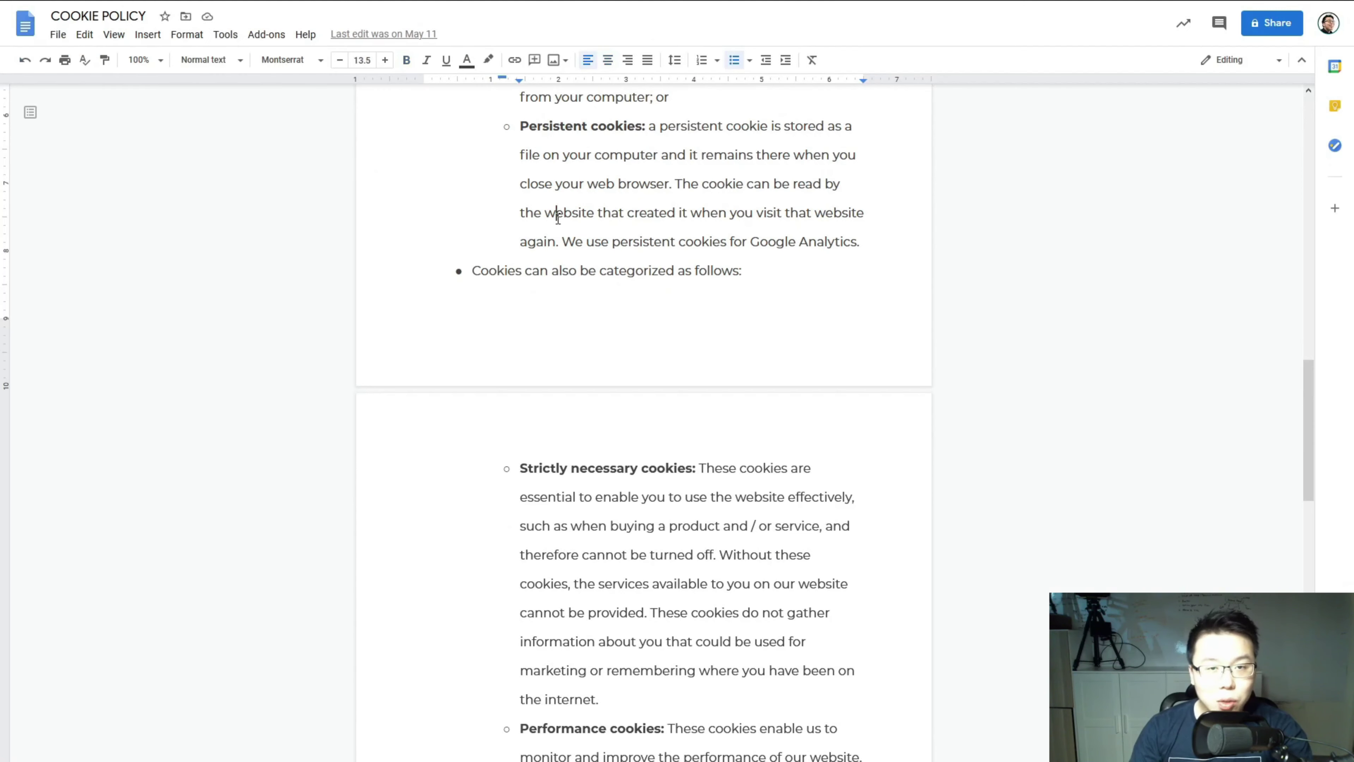
key("ctrl+a")
right_click(559, 218)
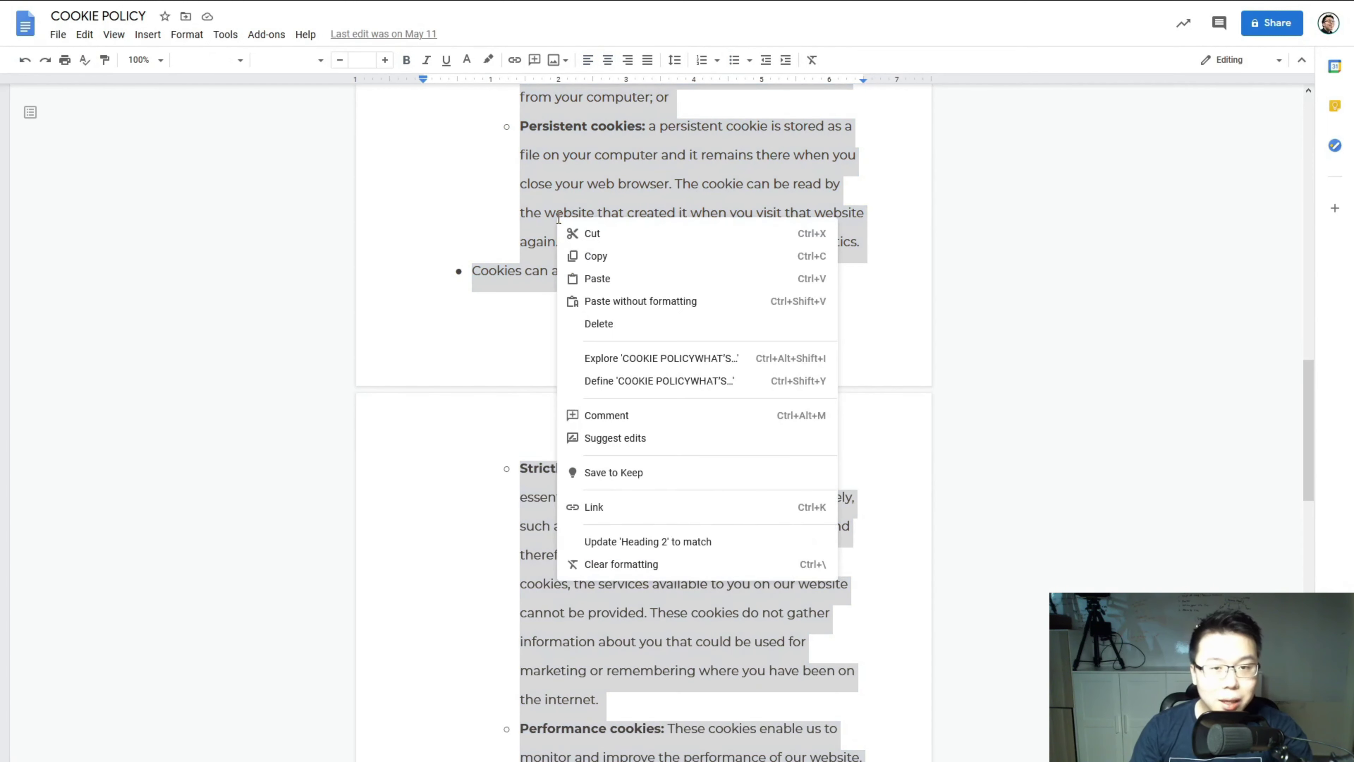
left_click(596, 256)
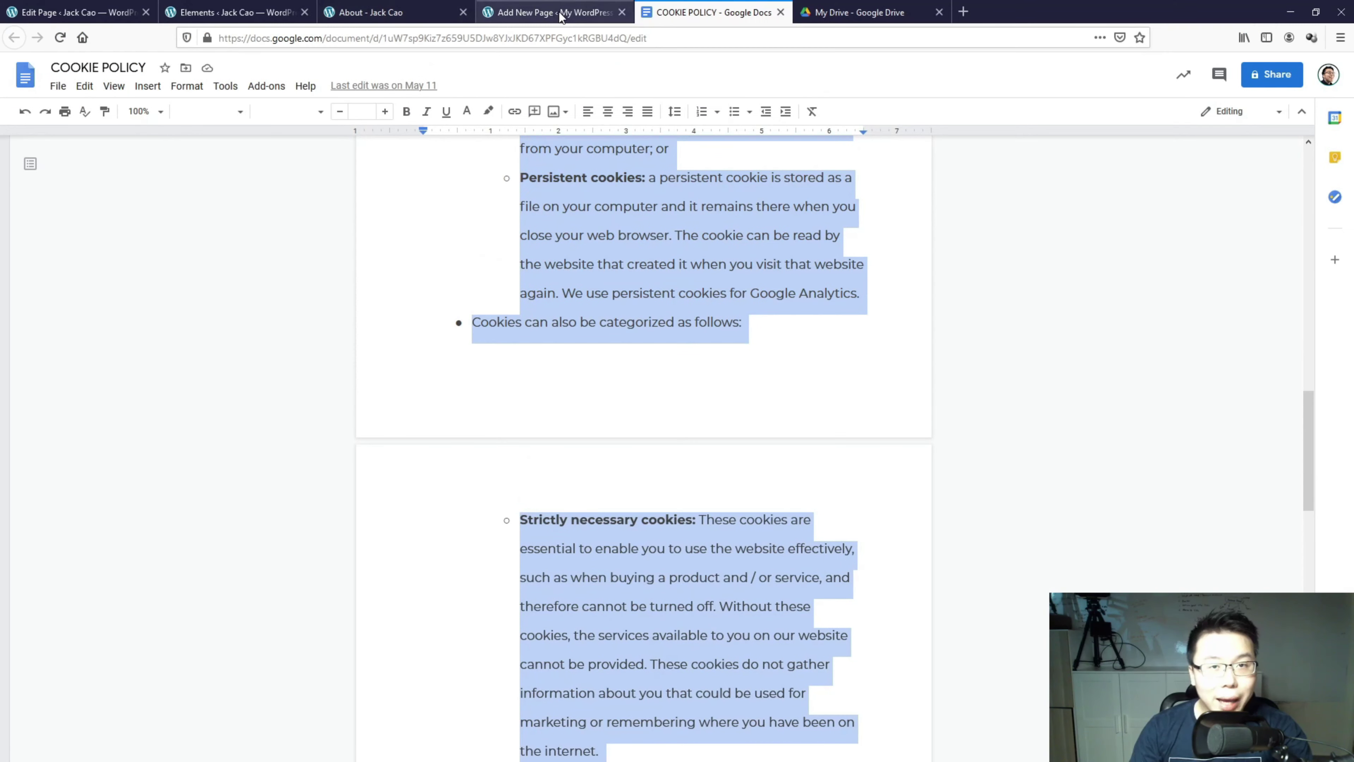
left_click(554, 13)
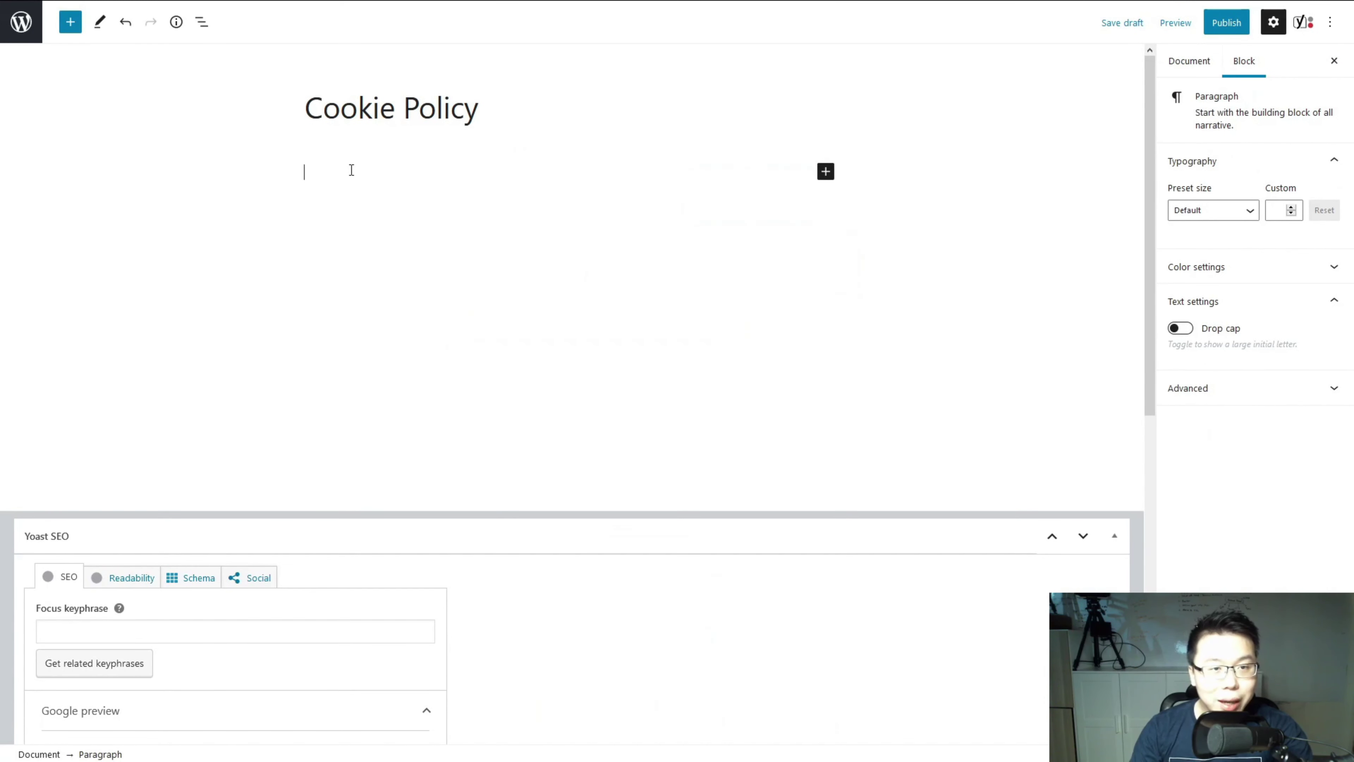
- Paste the cookie policy text into the body and delete the duplicate COOKIE POLICY line
key("ctrl+v")
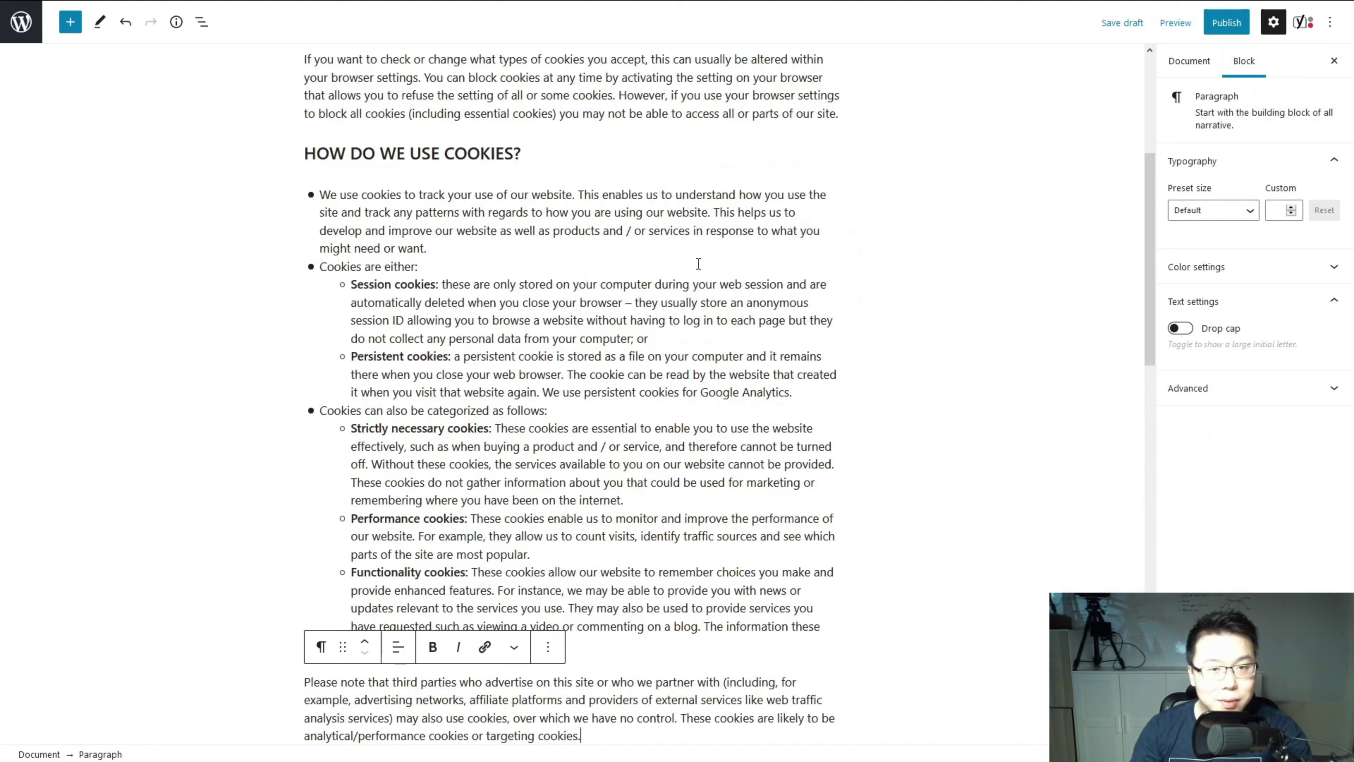
scroll(583, 342, "up", 5)
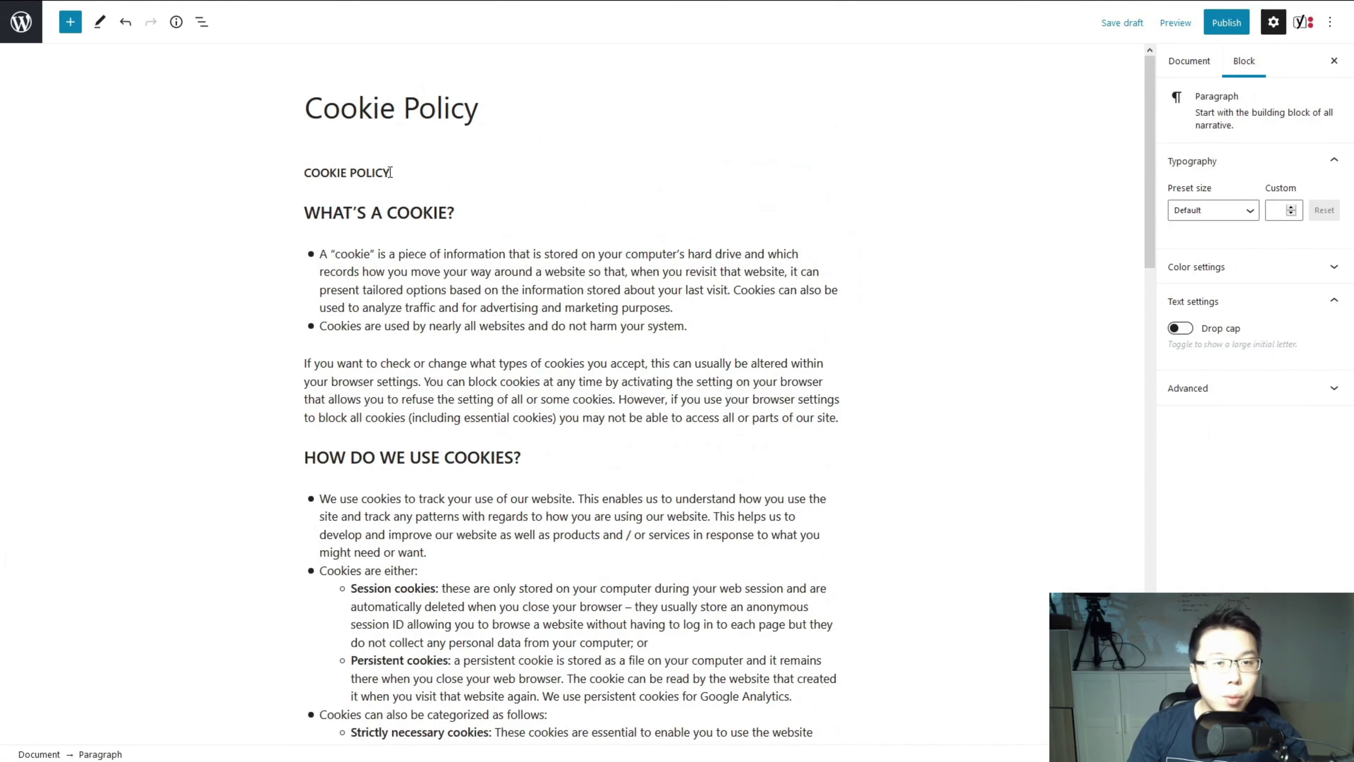
left_click_drag(390, 172, 315, 175)
key("BackSpace")
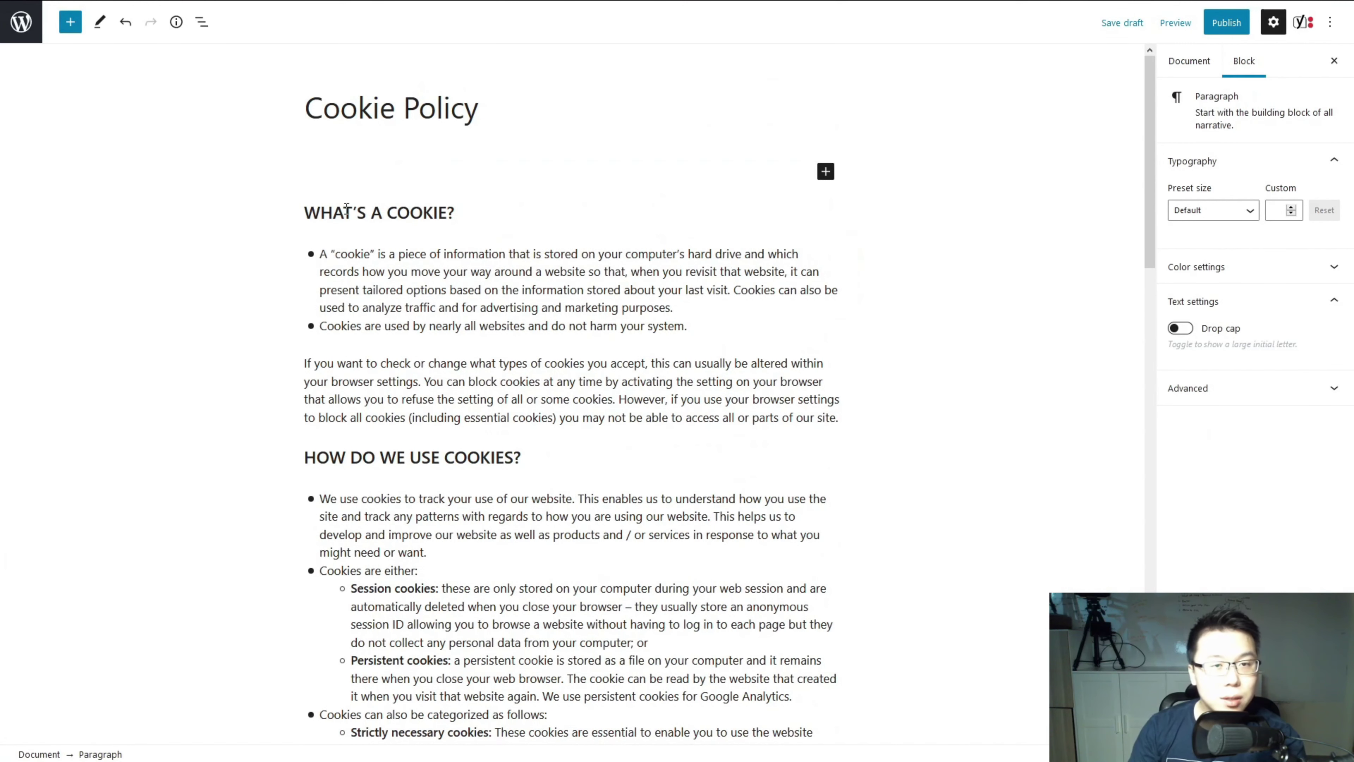
key("Delete")
- Review the pasted text and confirm the page's permalink slug is cookie-policy
left_click(943, 296)
scroll(943, 291, "down", 1)
scroll(944, 291, "down", 10)
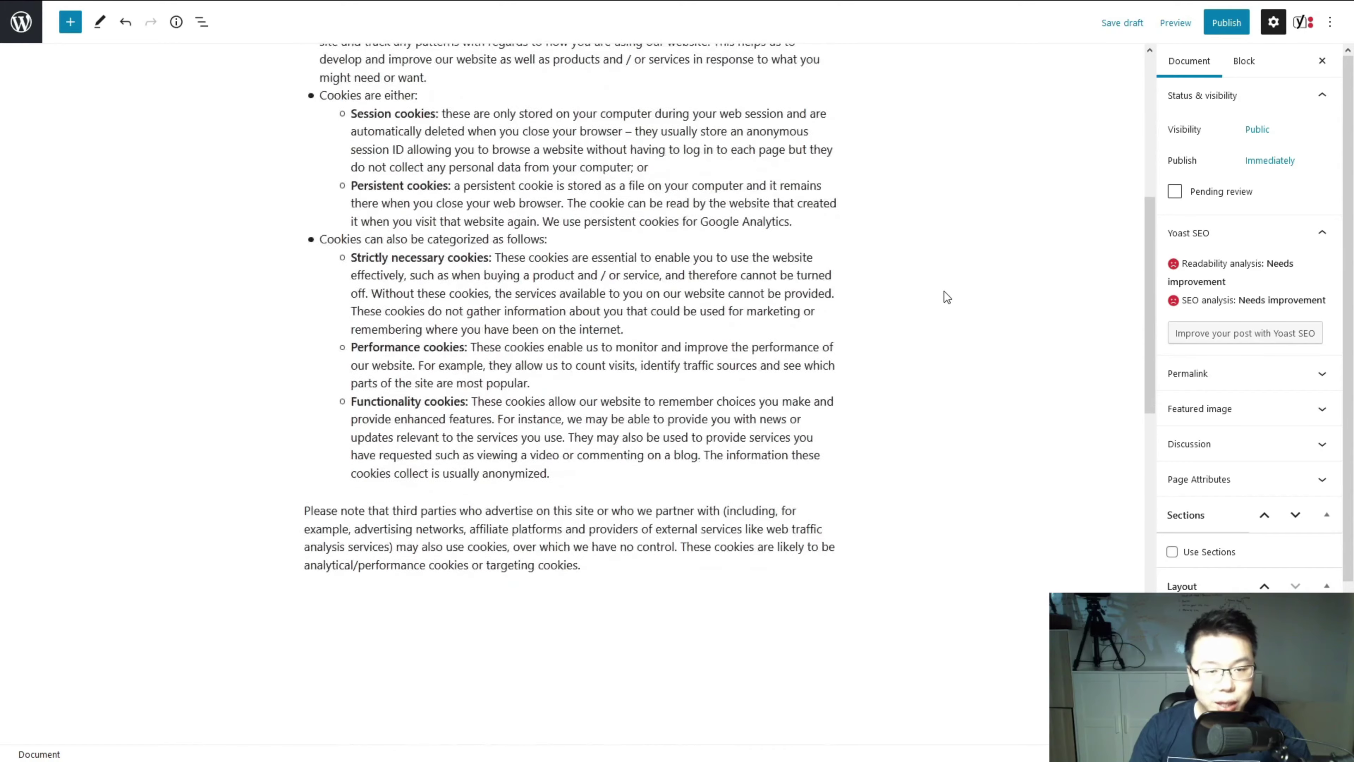
scroll(944, 291, "up", 10)
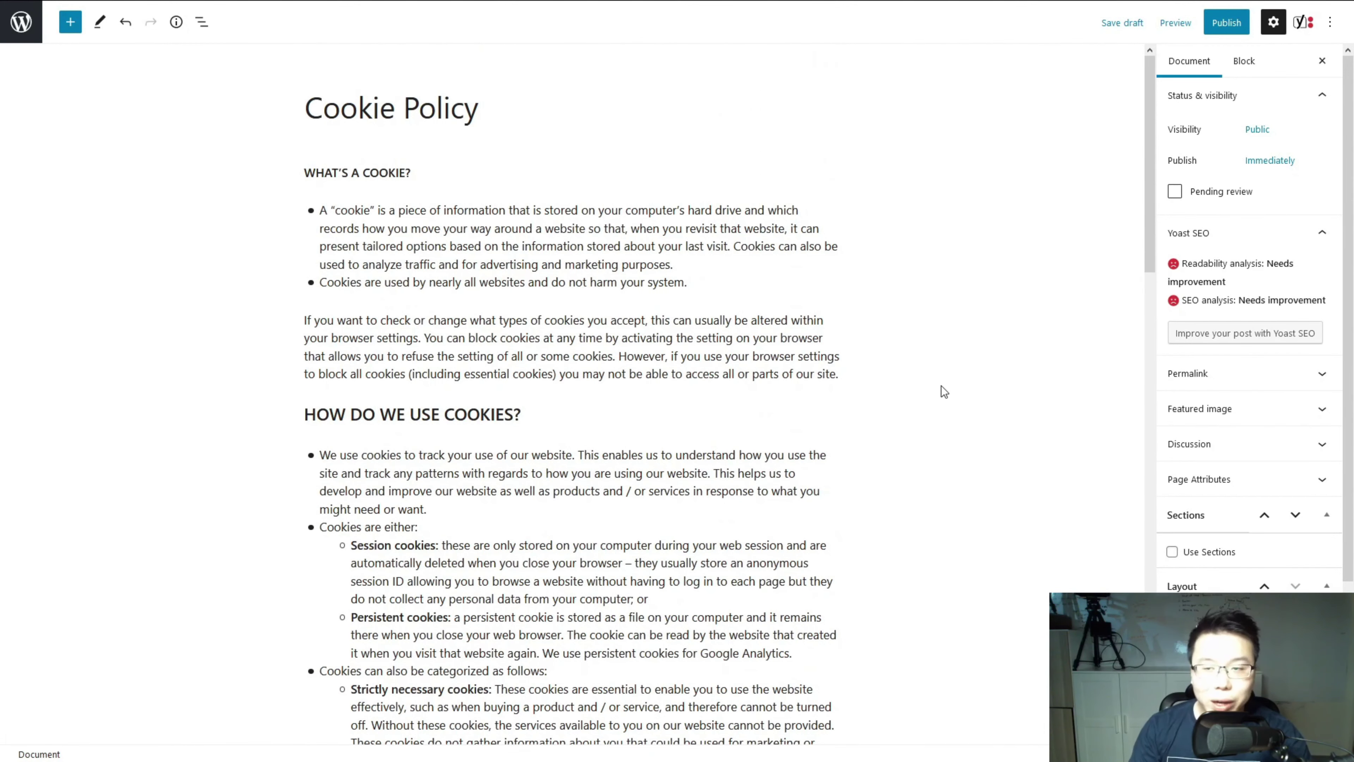
left_click(1212, 379)
left_click(1205, 417)
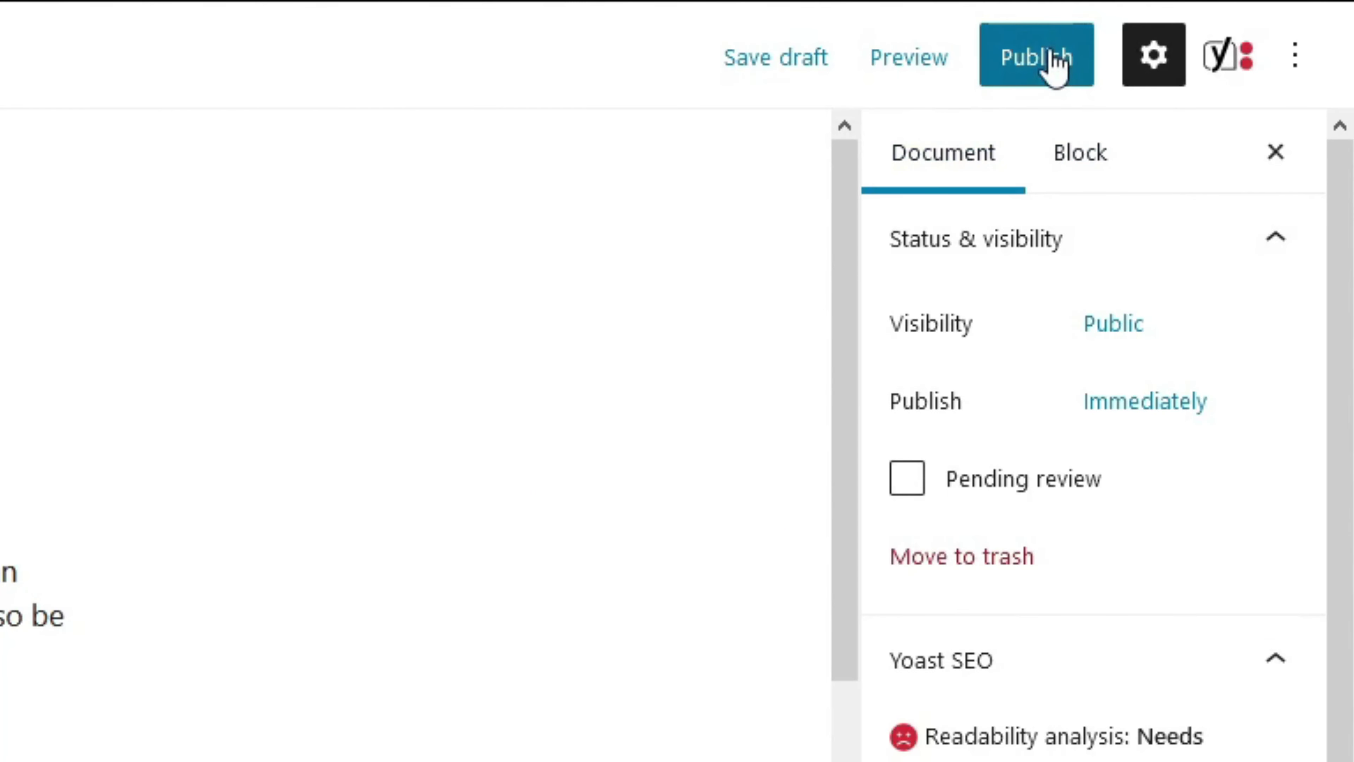
- Publish the Cookie Policy page, confirming in the pre-publish panel, and view it live
left_click(1055, 80)
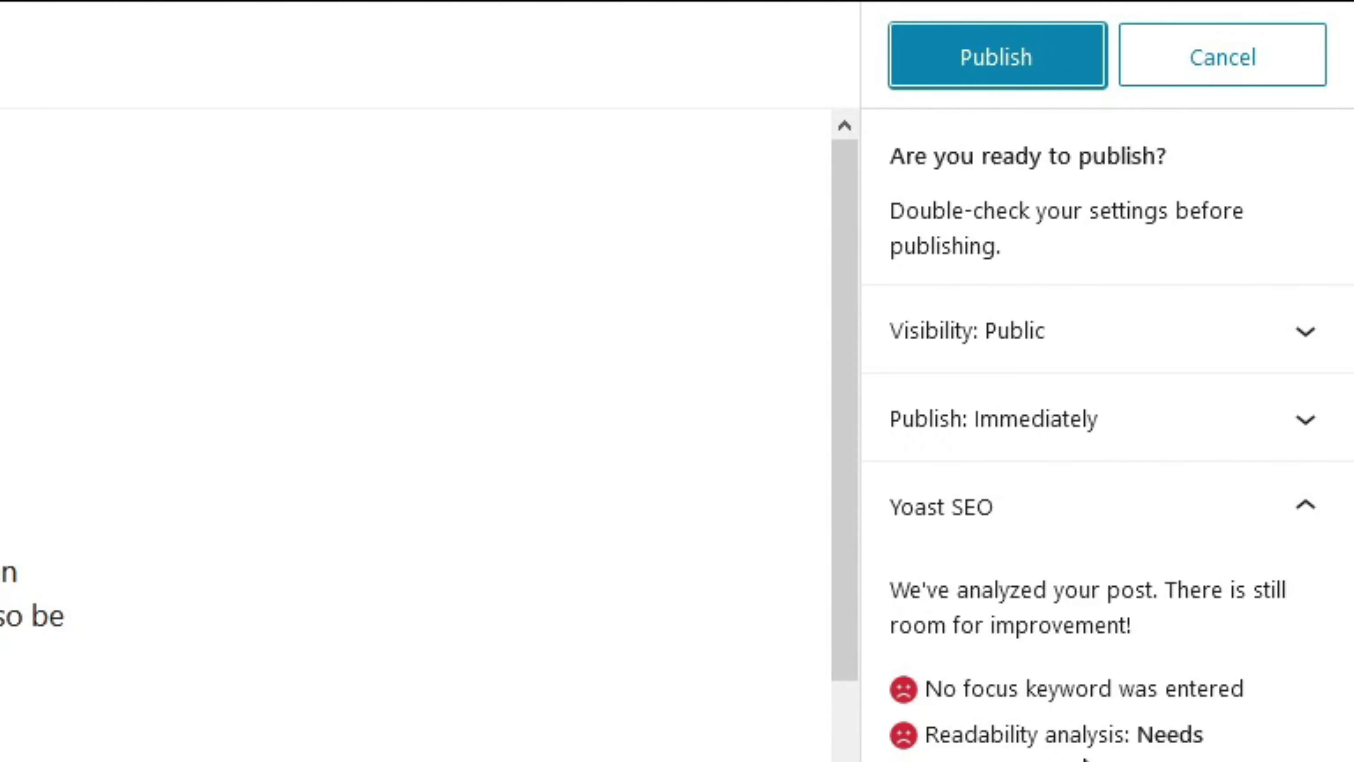
left_click(1000, 56)
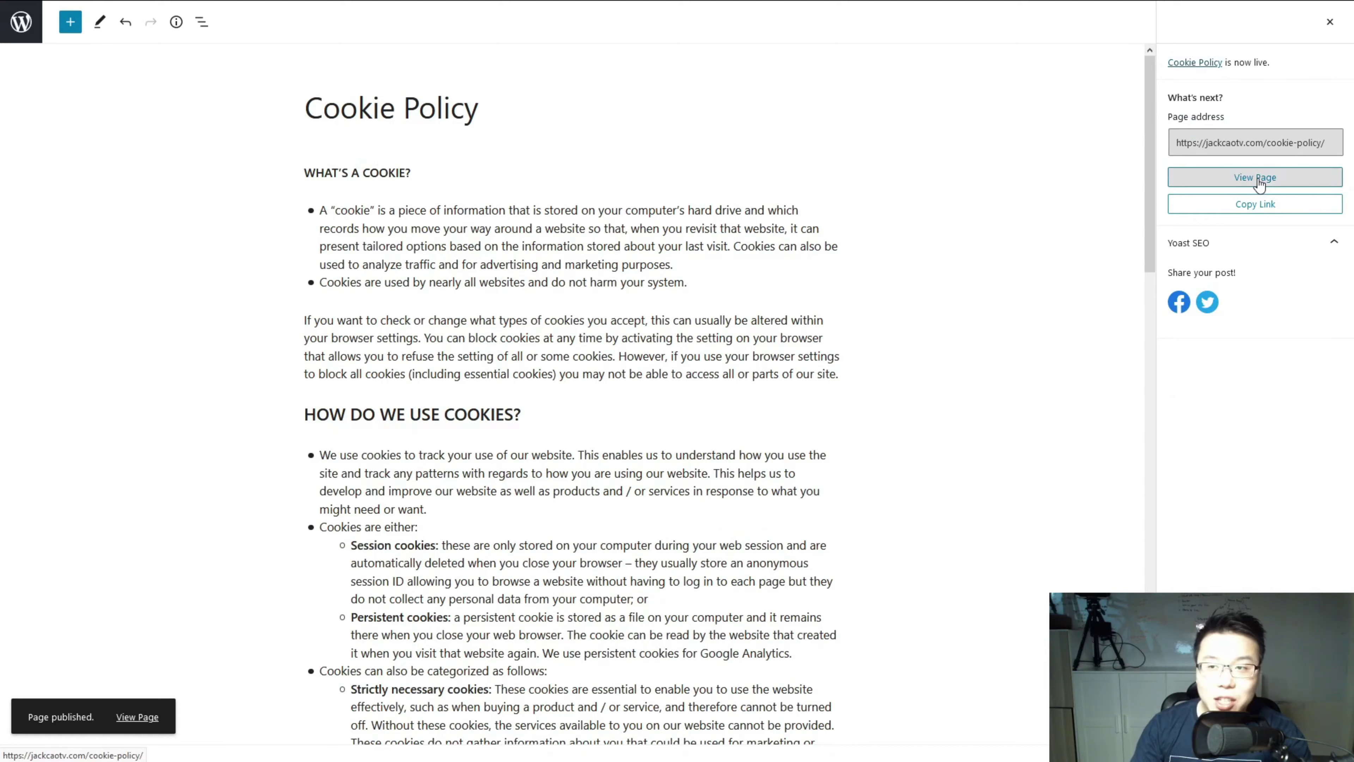
left_click(1255, 177)
- Scroll the live Cookie Policy page from 'WHAT'S A COOKIE?' to the third-party cookies note
scroll(789, 365, "down", 6)
scroll(788, 365, "up", 2)
scroll(788, 365, "up", 5)
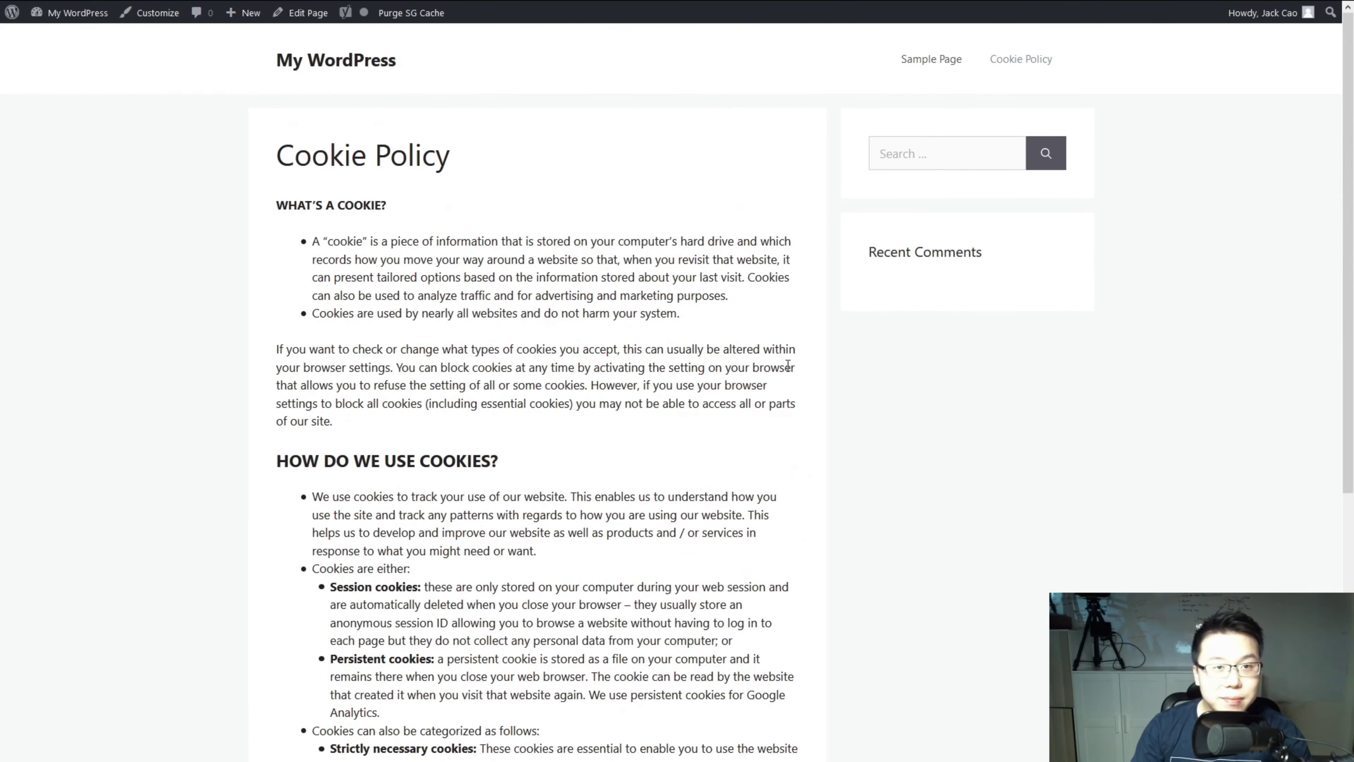
scroll(583, 220, "down", 7)
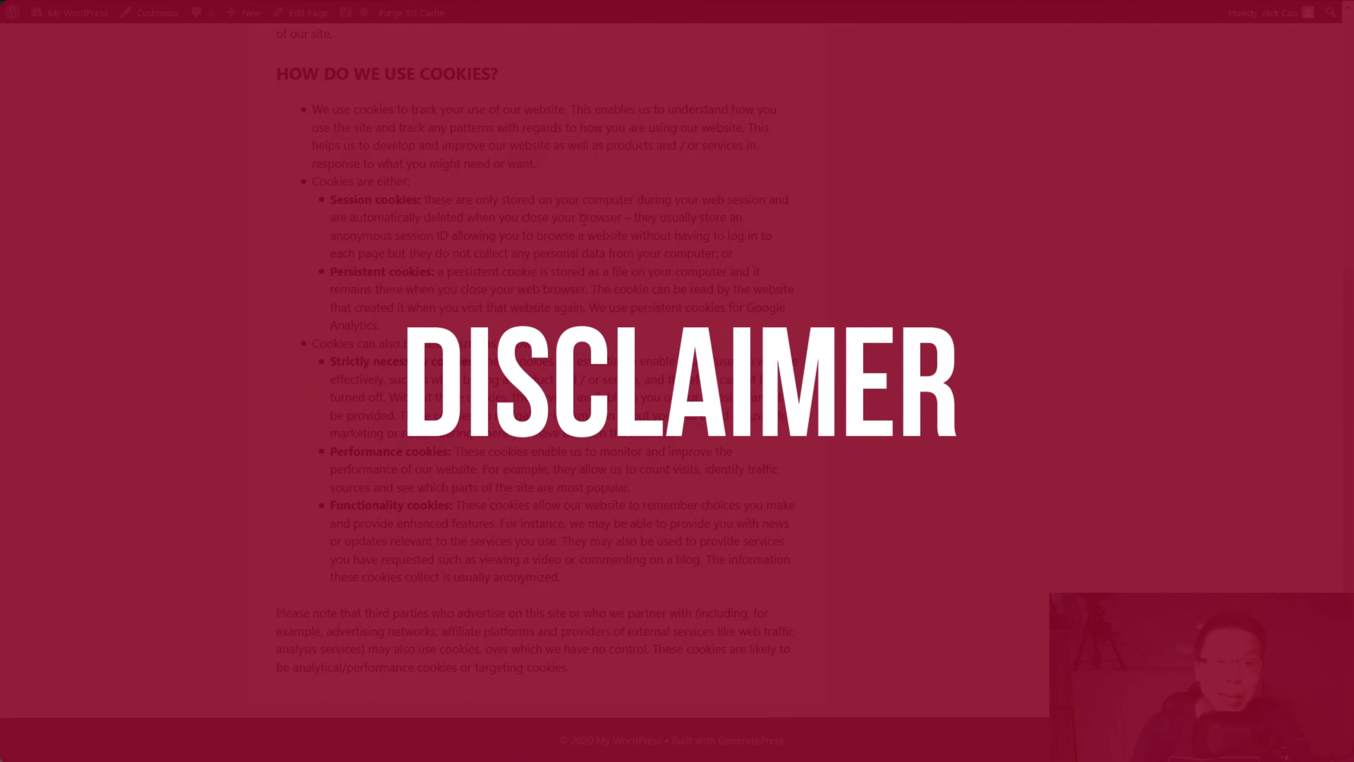
scroll(584, 220, "up", 5)
scroll(584, 220, "up", 2)
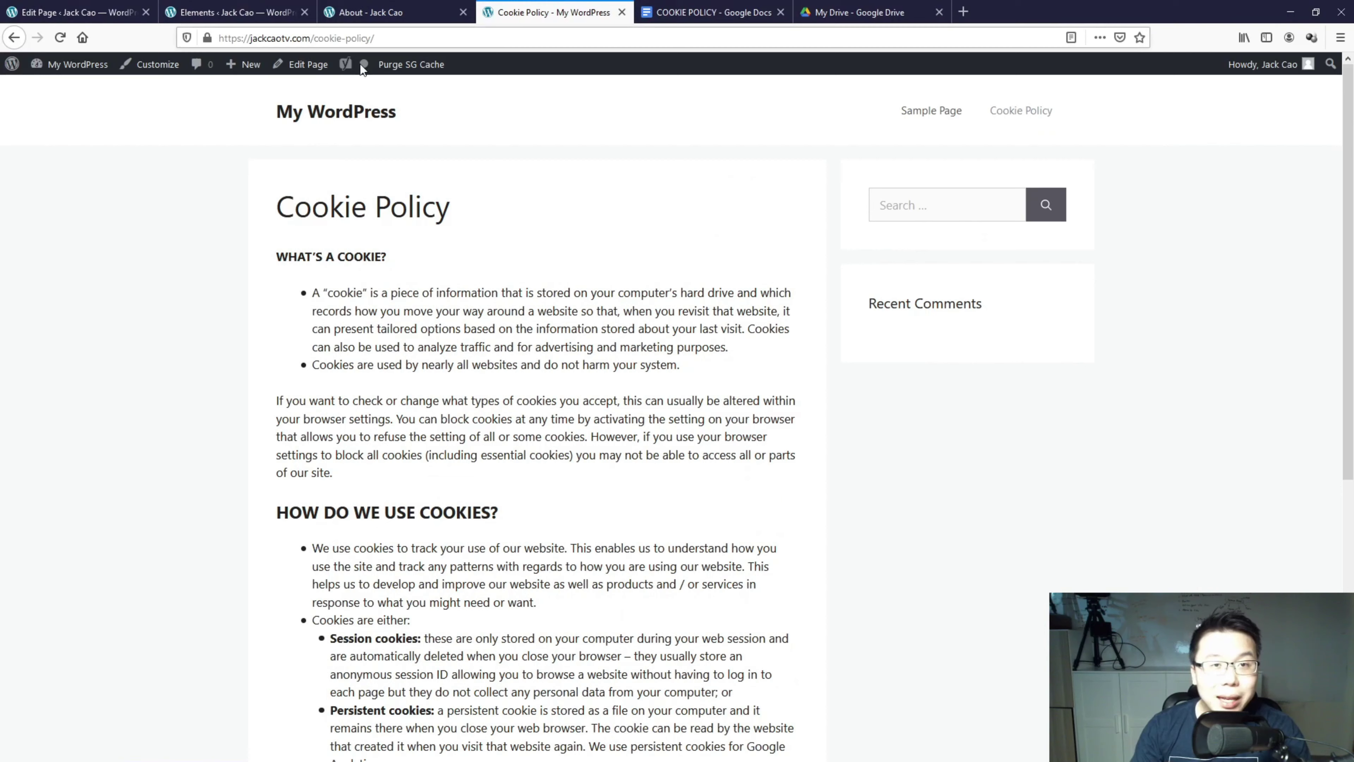
- Go back to the Pages list, highlight the Privacy Policy draft status, and add a new page
left_click(14, 38)
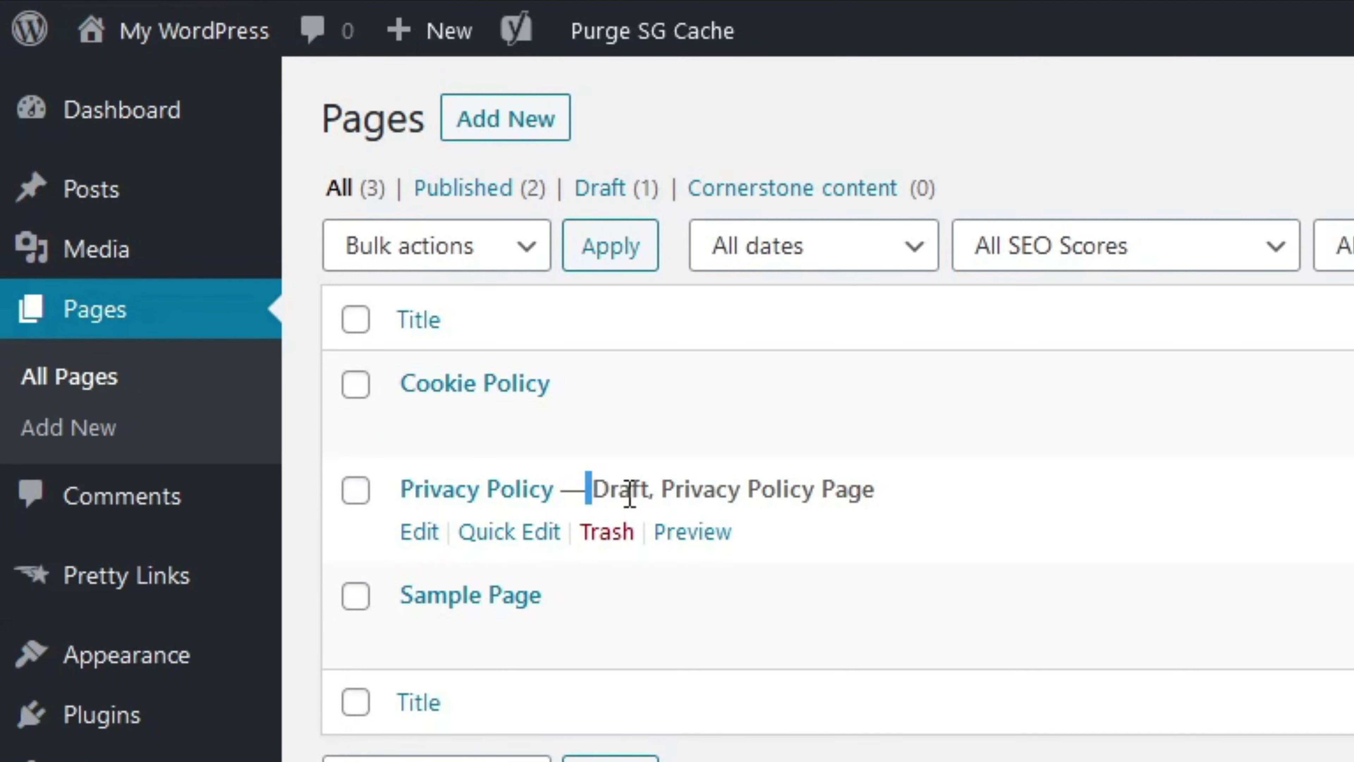
left_click_drag(629, 494, 1090, 510)
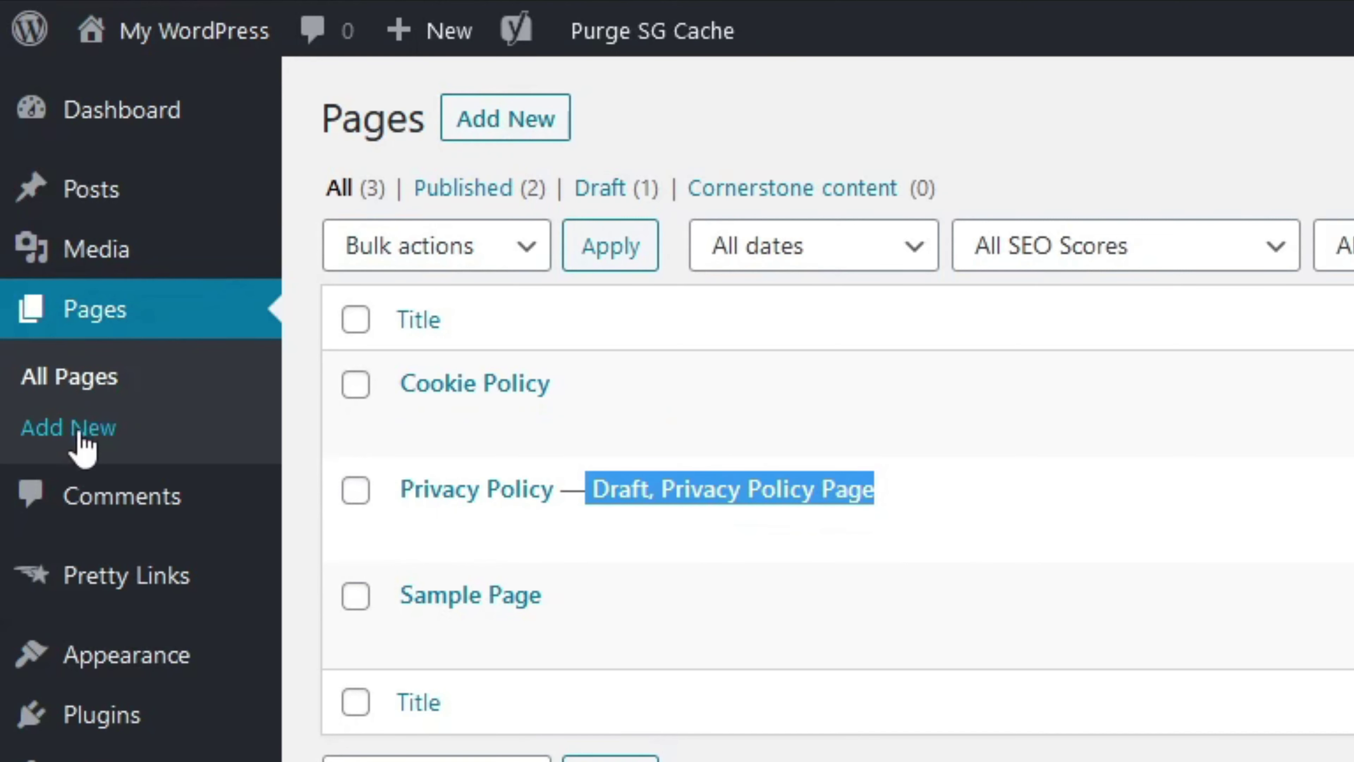
left_click(540, 140)
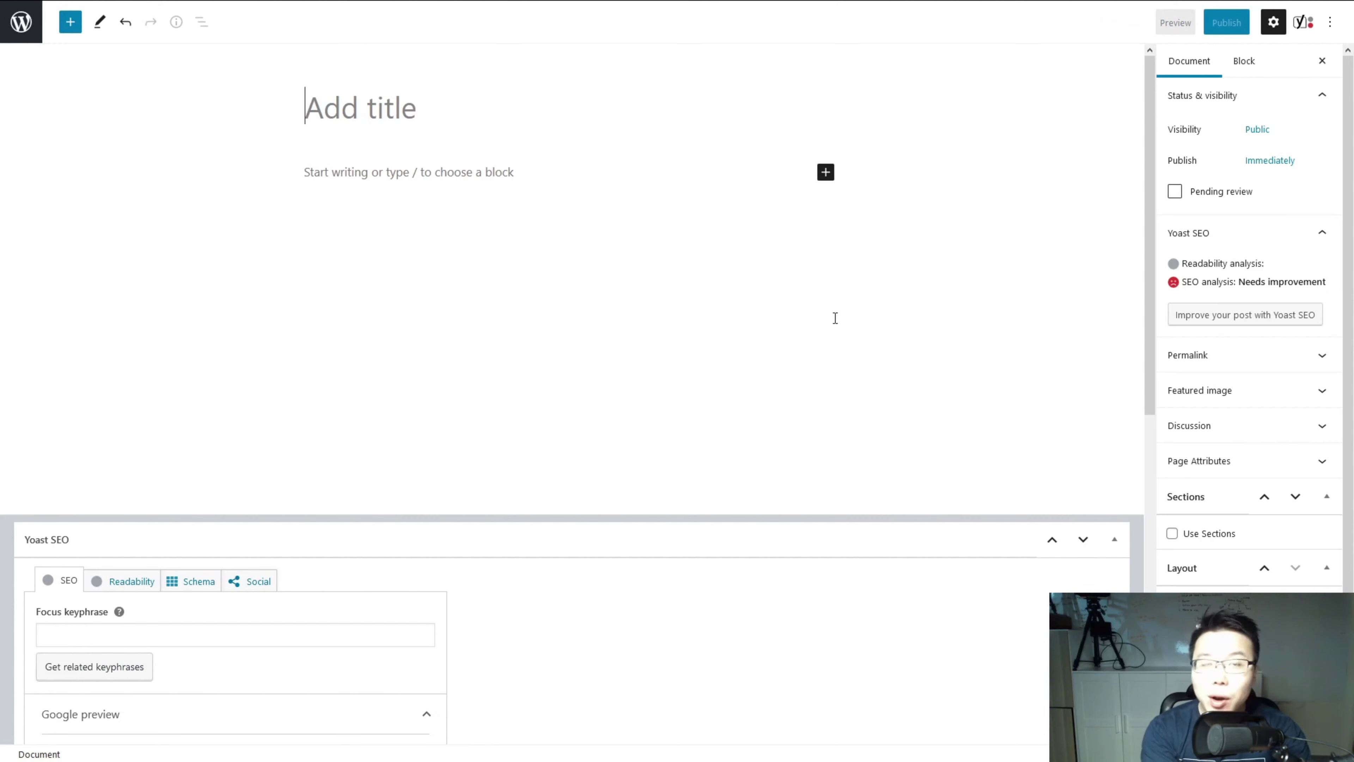
- Title the new page 'Disclaimer' and bring up the DISCLAIMER Google Doc
type("Disclaimer")
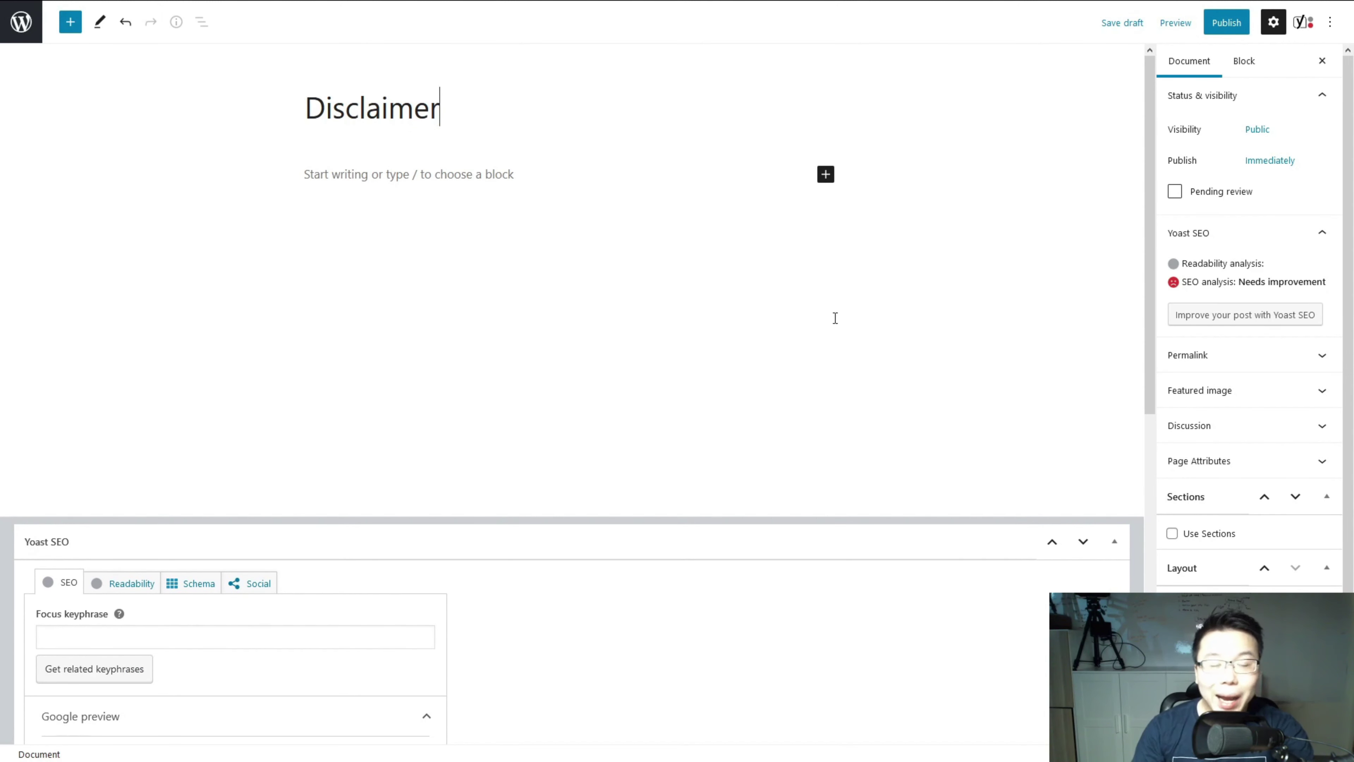
left_click(1022, 12)
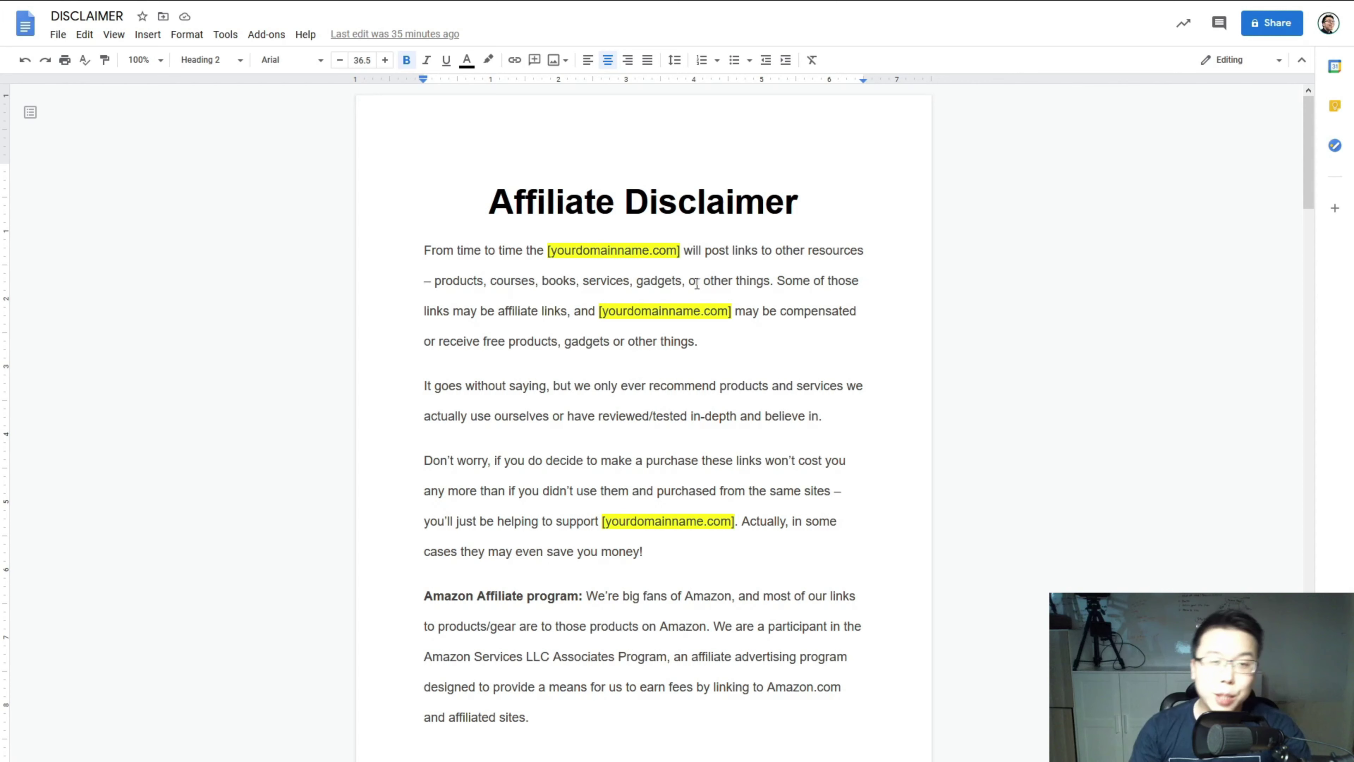
- Select the first [yourdomainname.com] placeholder in the DISCLAIMER doc's opening sentence
left_click(677, 280)
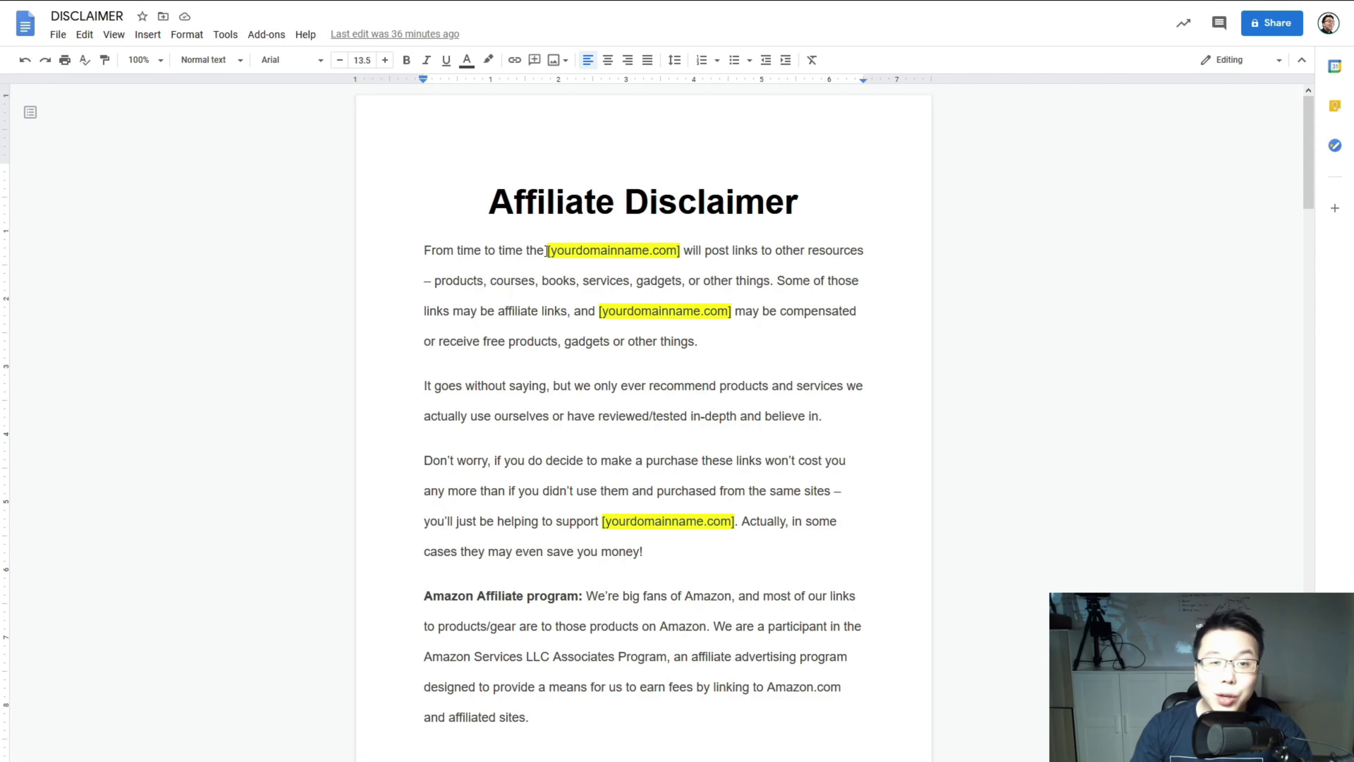
left_click_drag(547, 250, 703, 249)
left_click(744, 277)
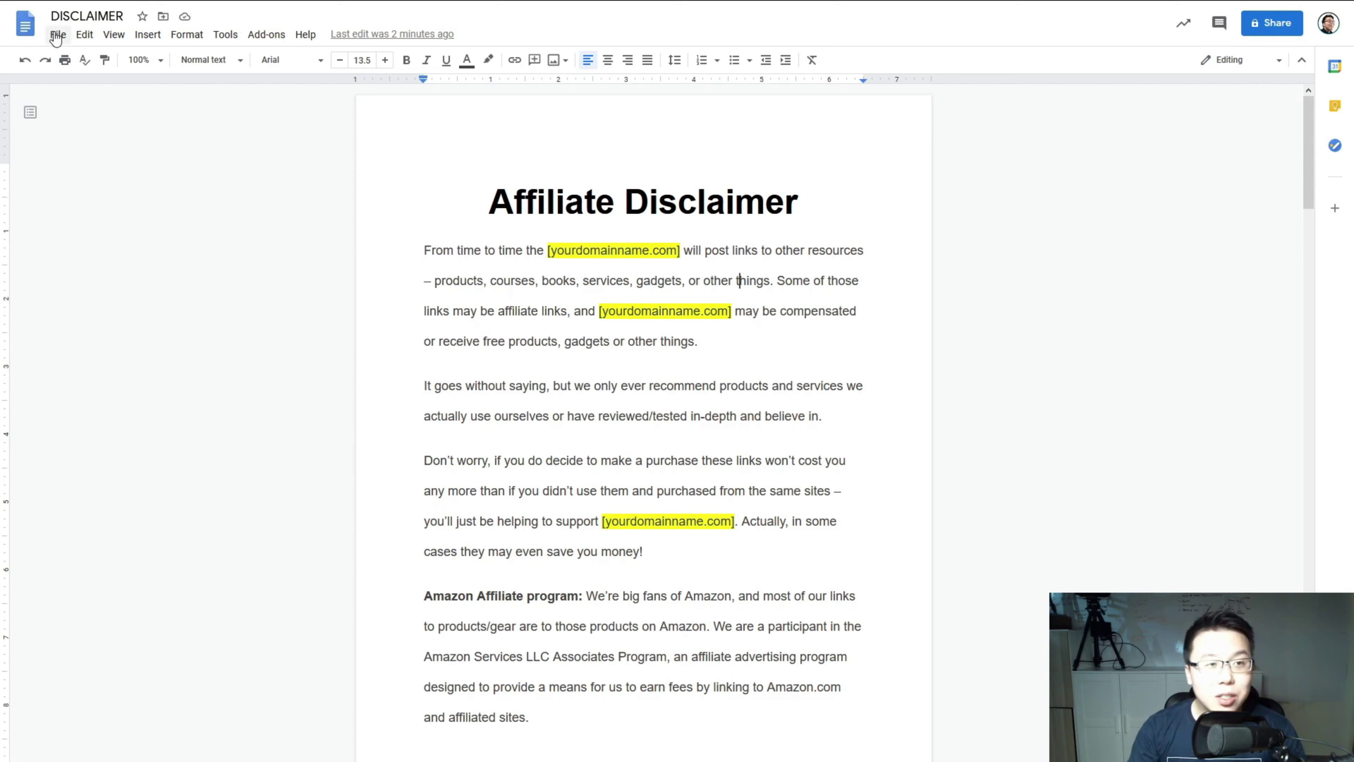
left_click(58, 36)
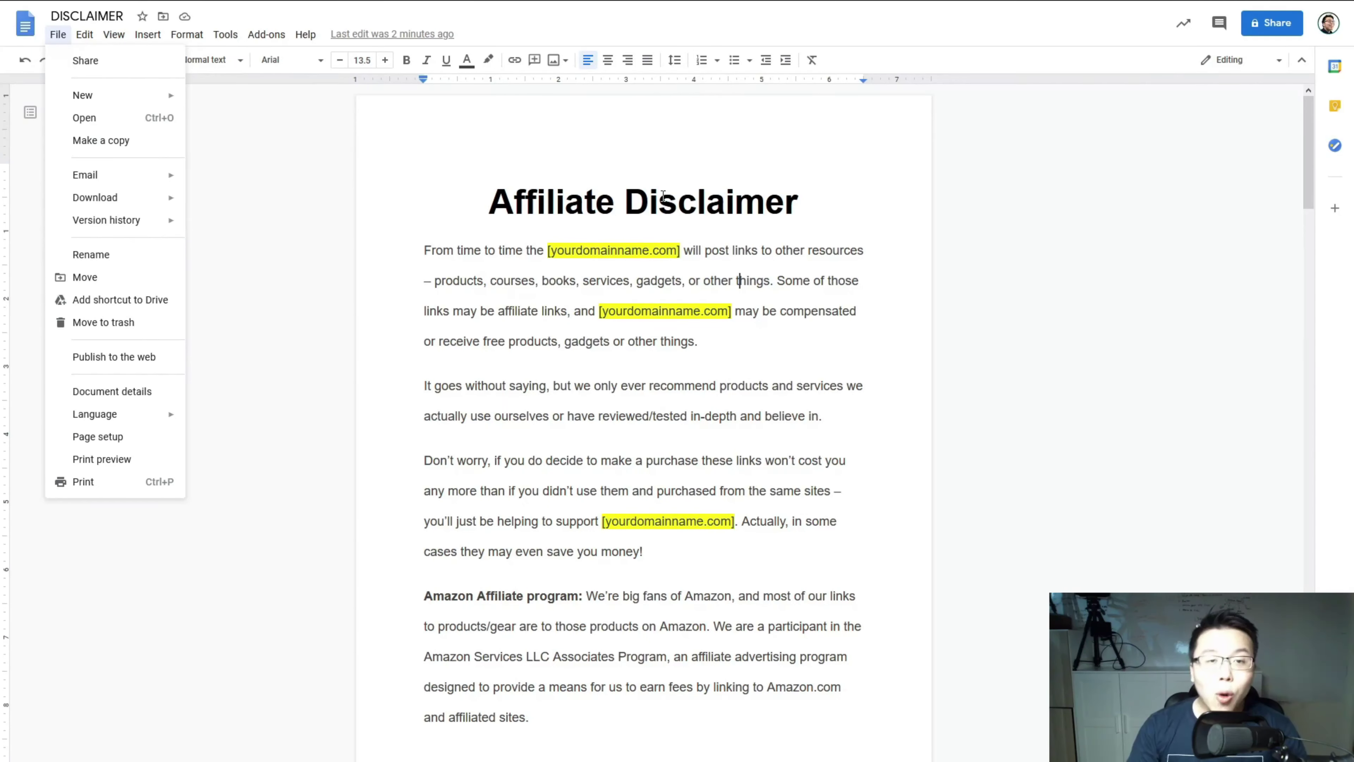
left_click_drag(549, 253, 680, 267)
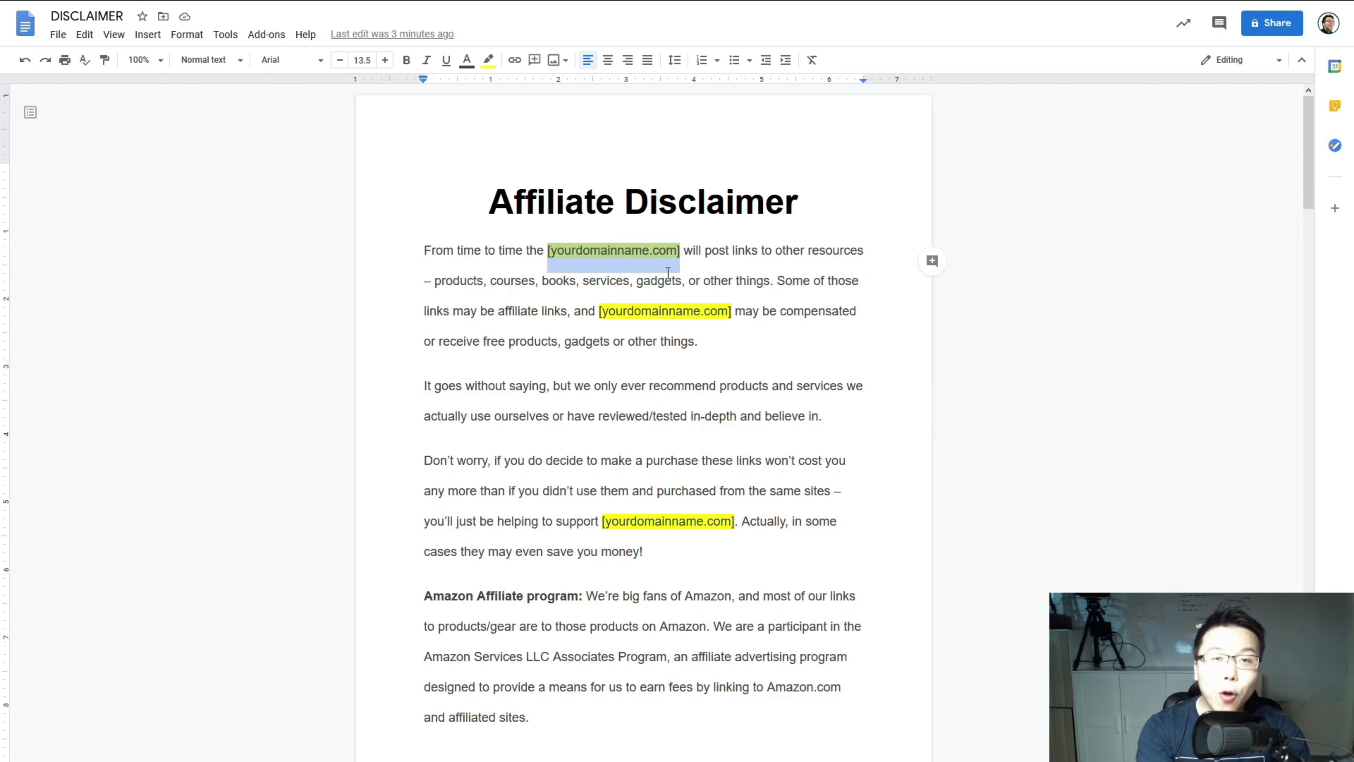
- Replace the first [yourdomainname.com] placeholder with the site's domain name
type("jackcaotc")
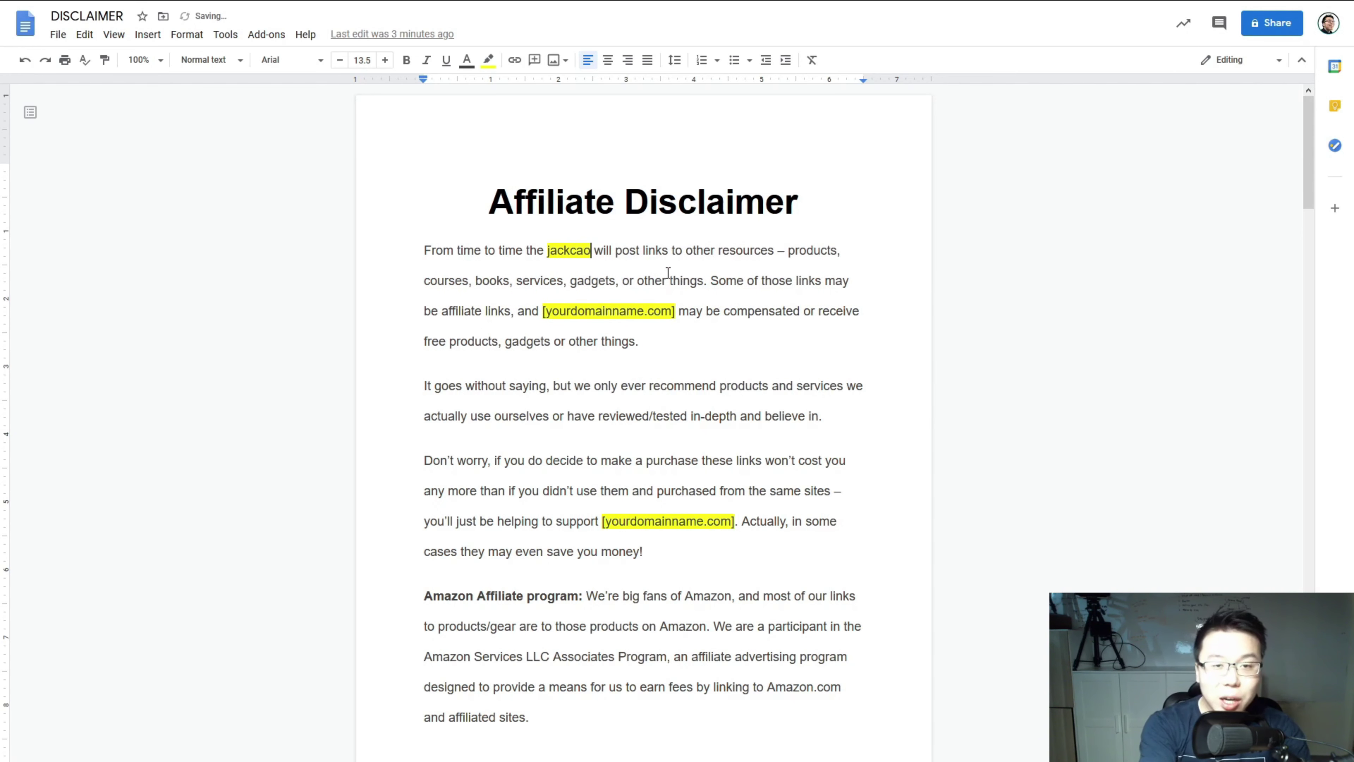
key("BackSpace")
type("v.v")
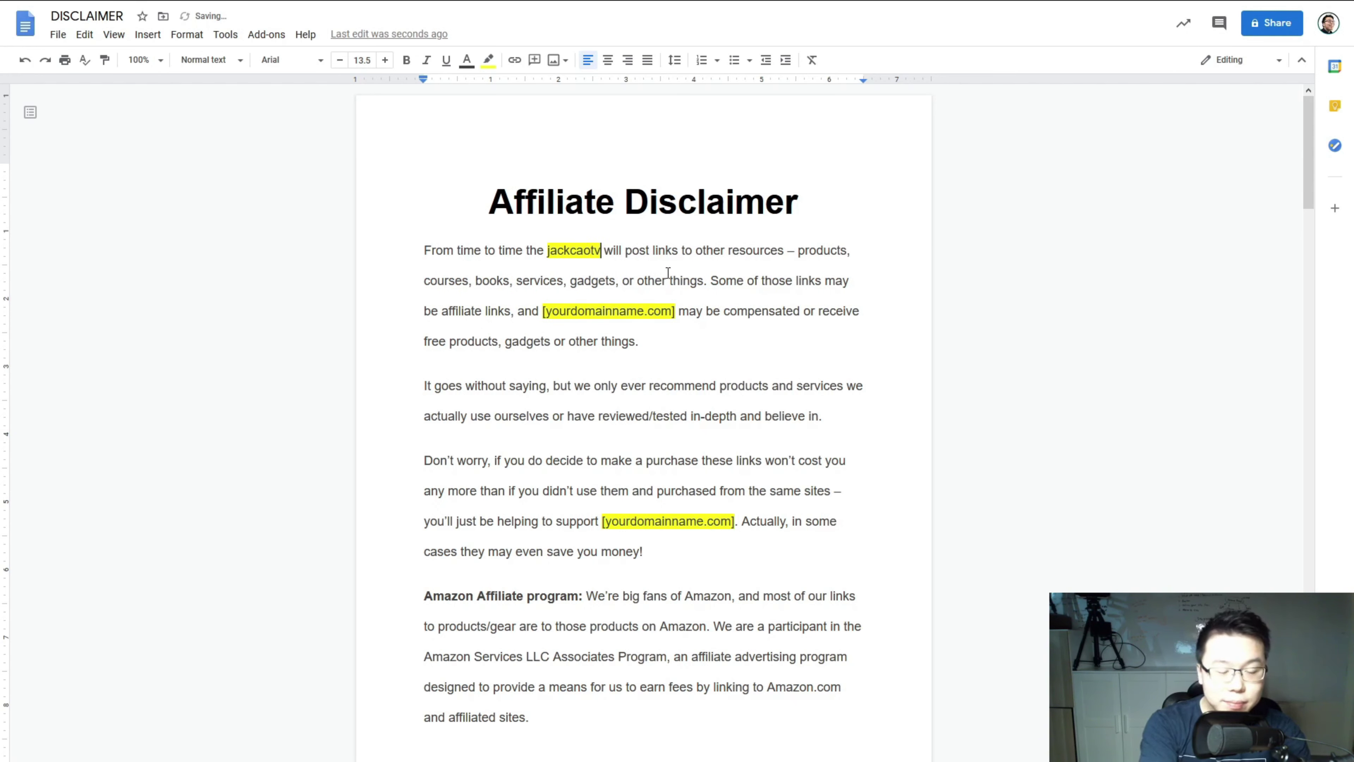
type("om")
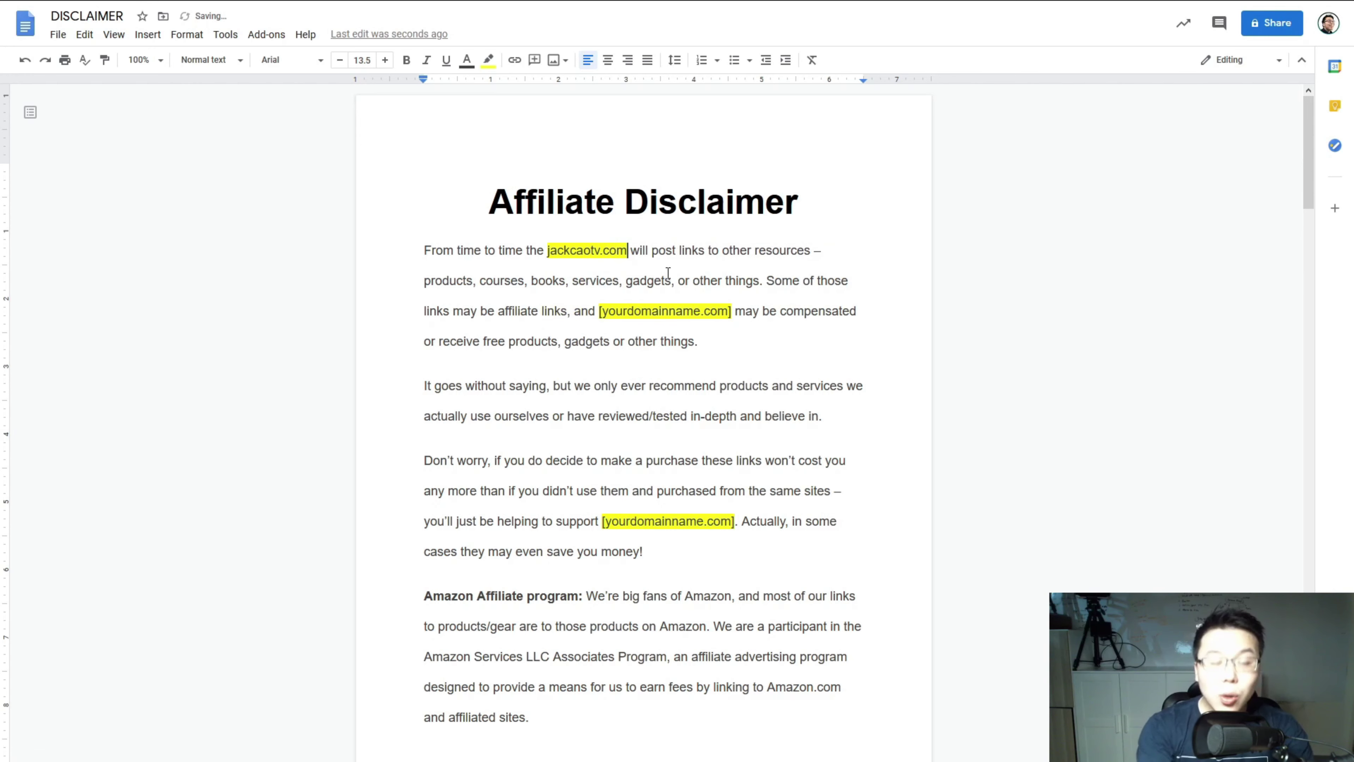
left_click_drag(548, 251, 627, 251)
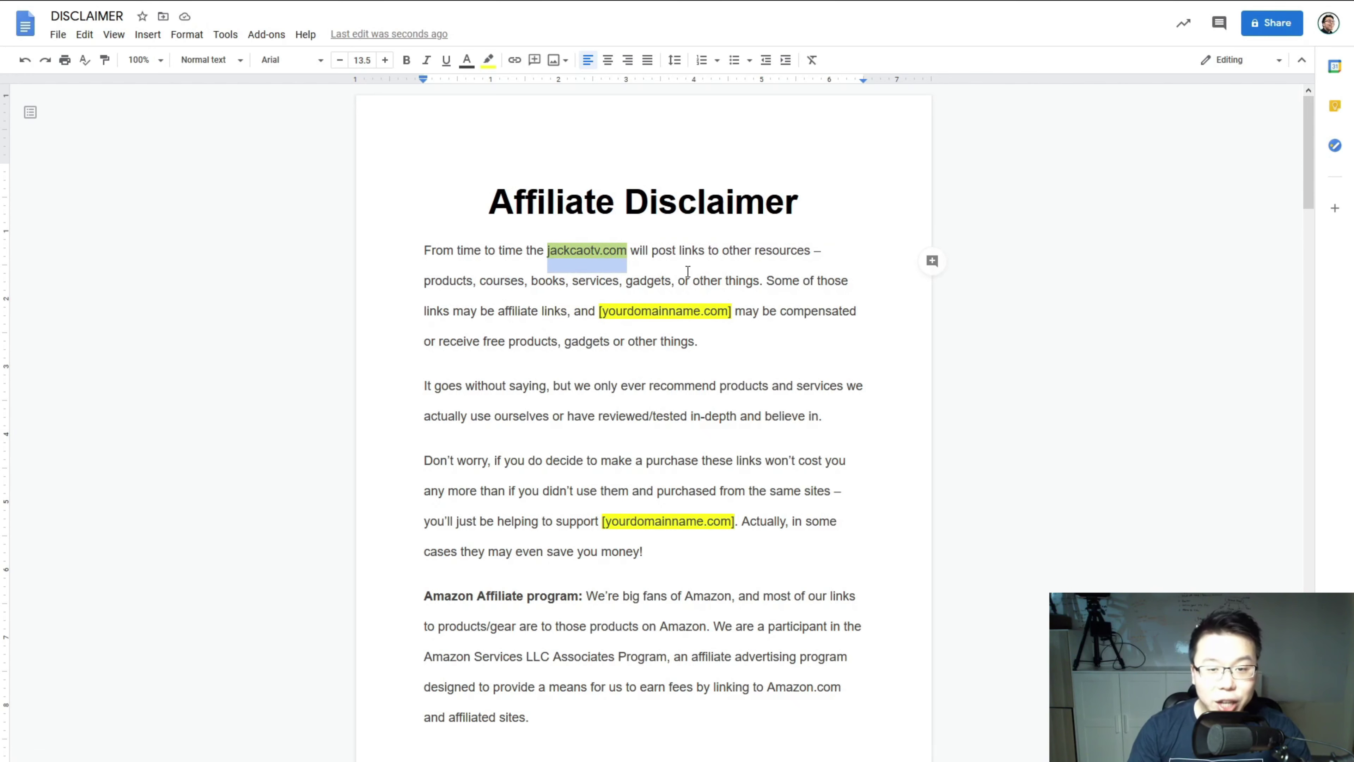
scroll(689, 272, "down", 3)
left_click(693, 400)
scroll(693, 399, "down", 20)
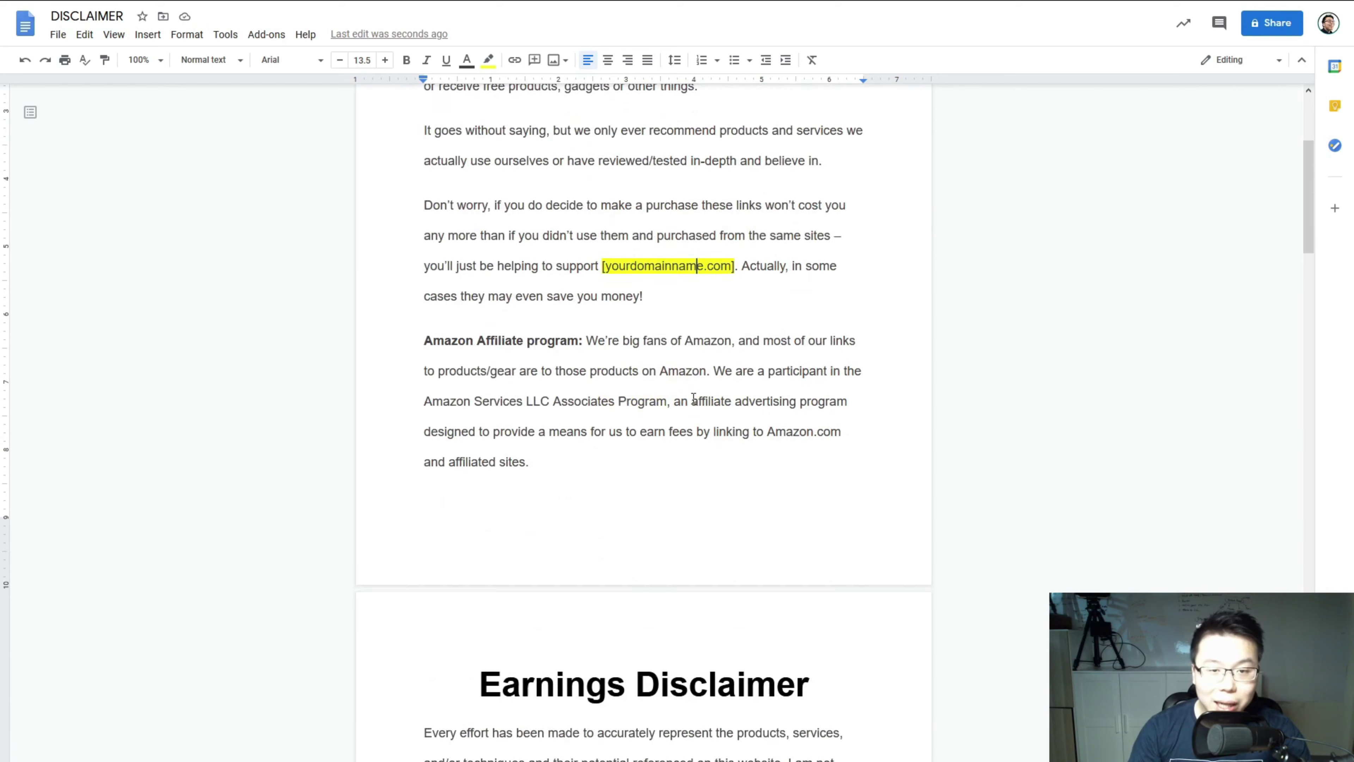
scroll(693, 398, "up", 20)
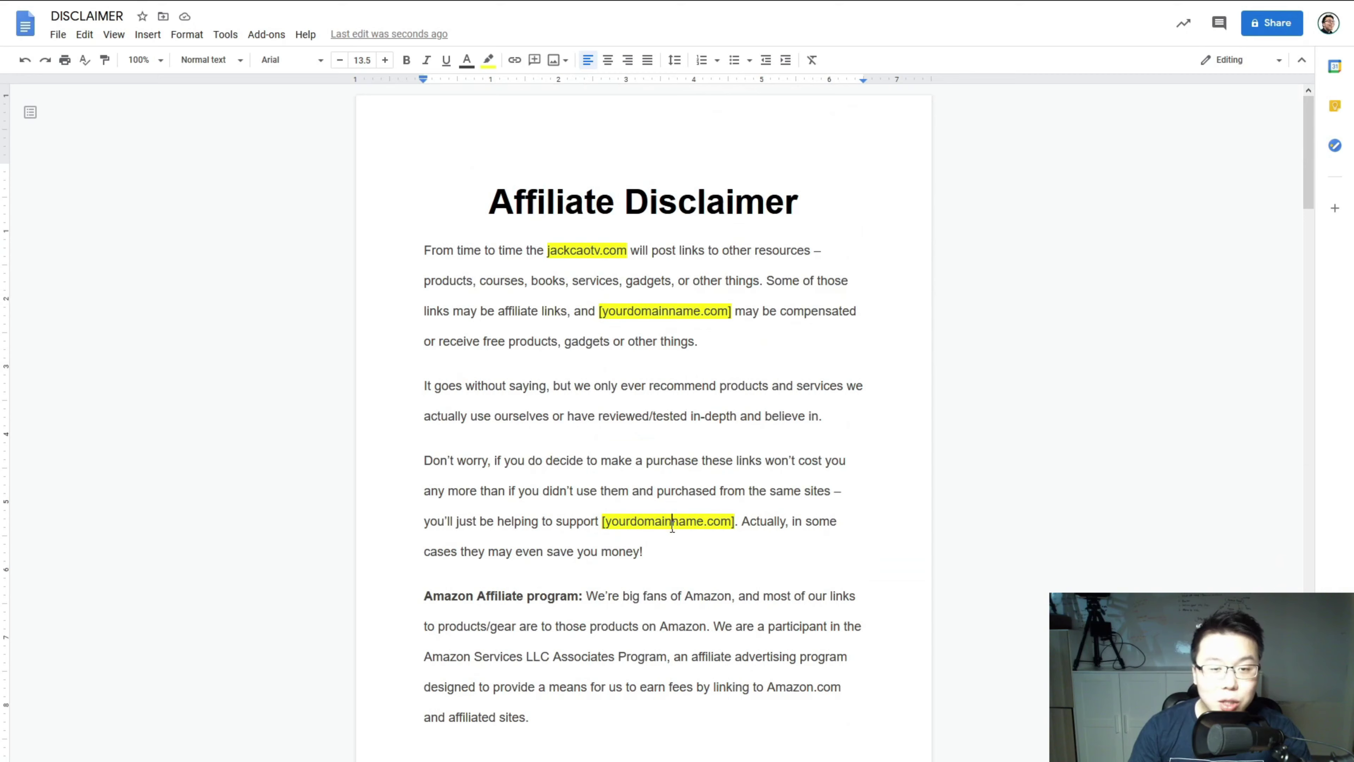
- Undo the domain replacement and select the document's closing paragraph
left_click(611, 262)
key("ctrl+z")
scroll(859, 394, "down", 20)
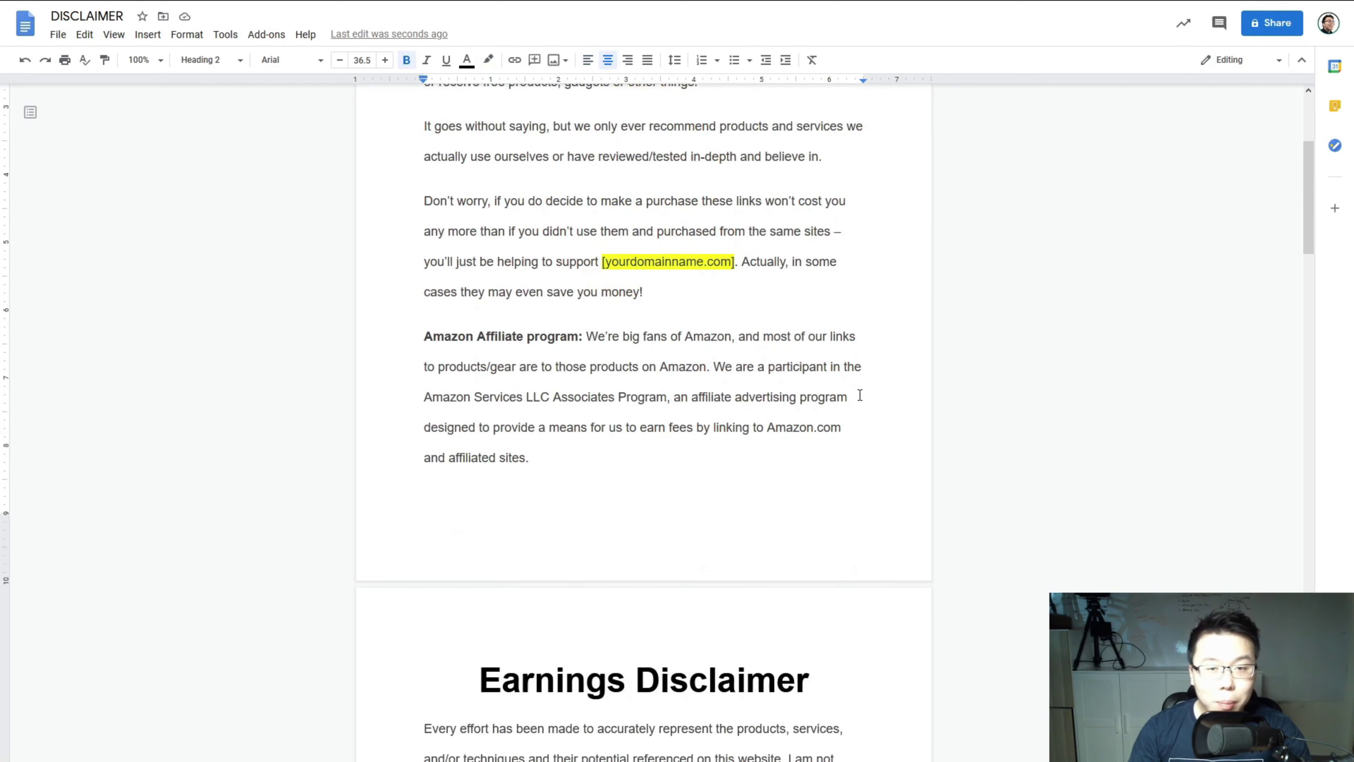
scroll(859, 394, "down", 5)
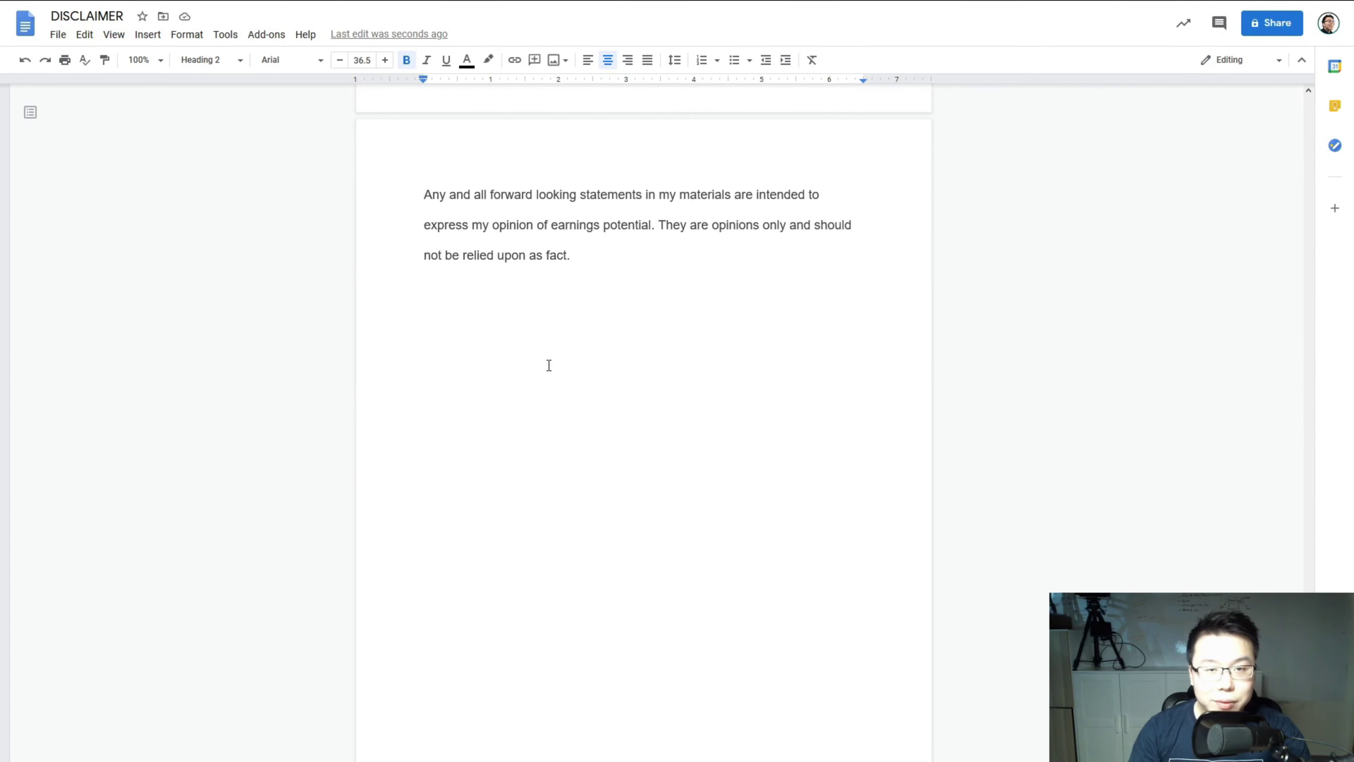
triple_click(626, 256)
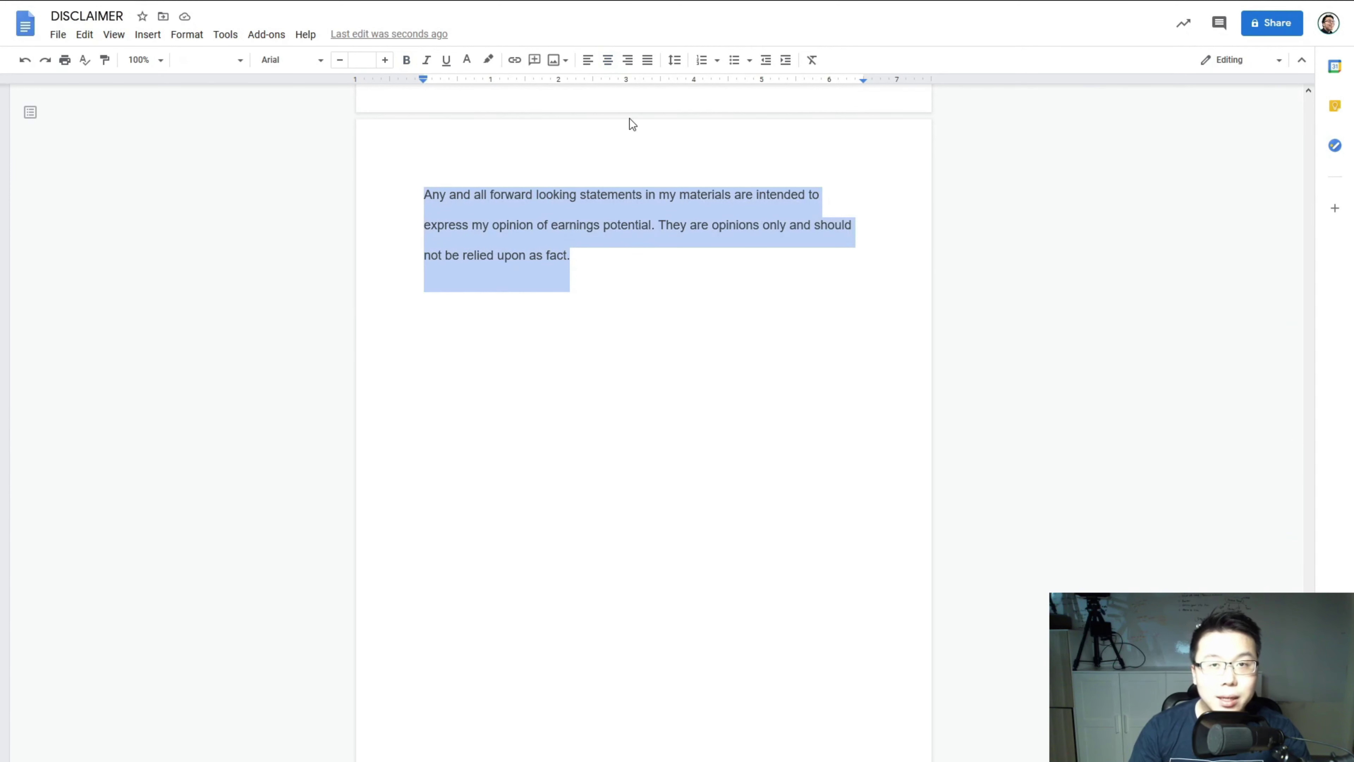
- Paste the copied disclaimer text into the empty Disclaimer page
mouse_move(553, 2)
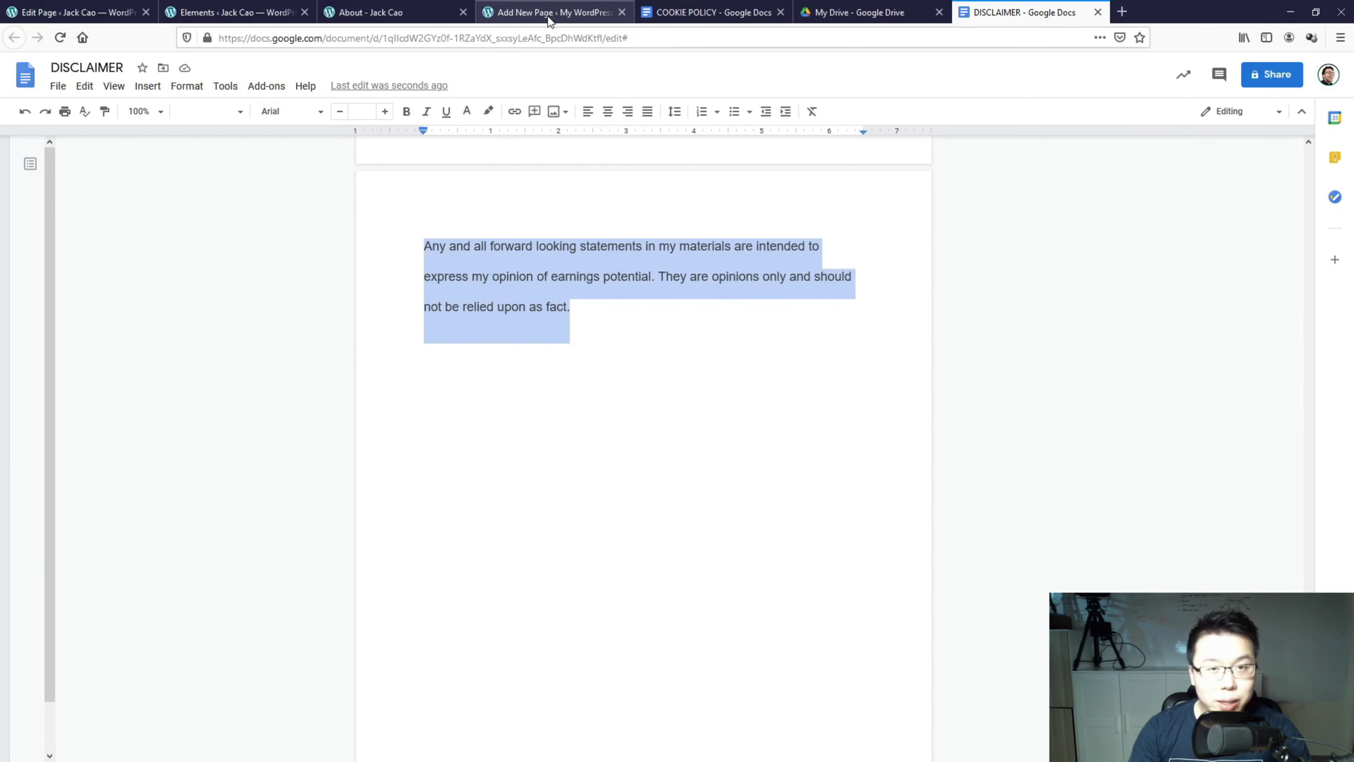
left_click(548, 16)
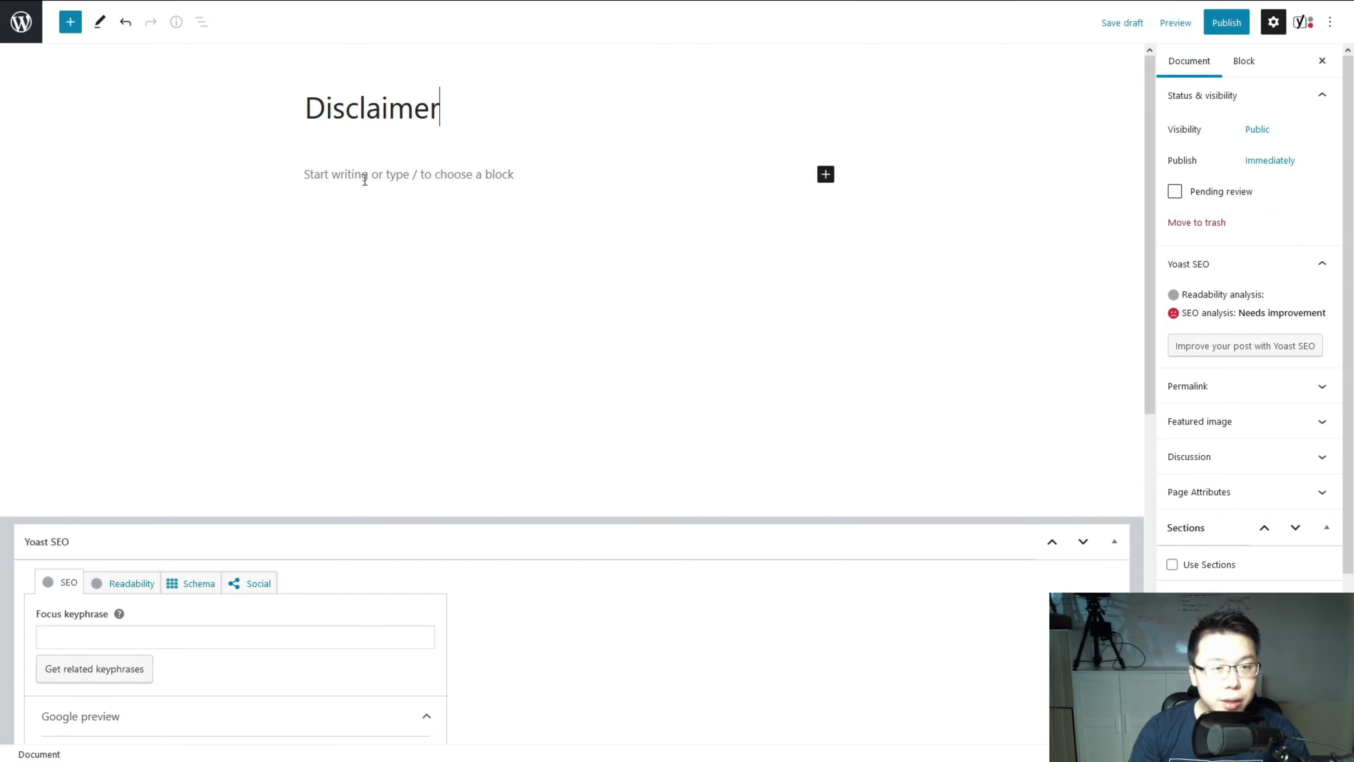
left_click(365, 179)
key("ctrl+v")
scroll(388, 210, "up", 15)
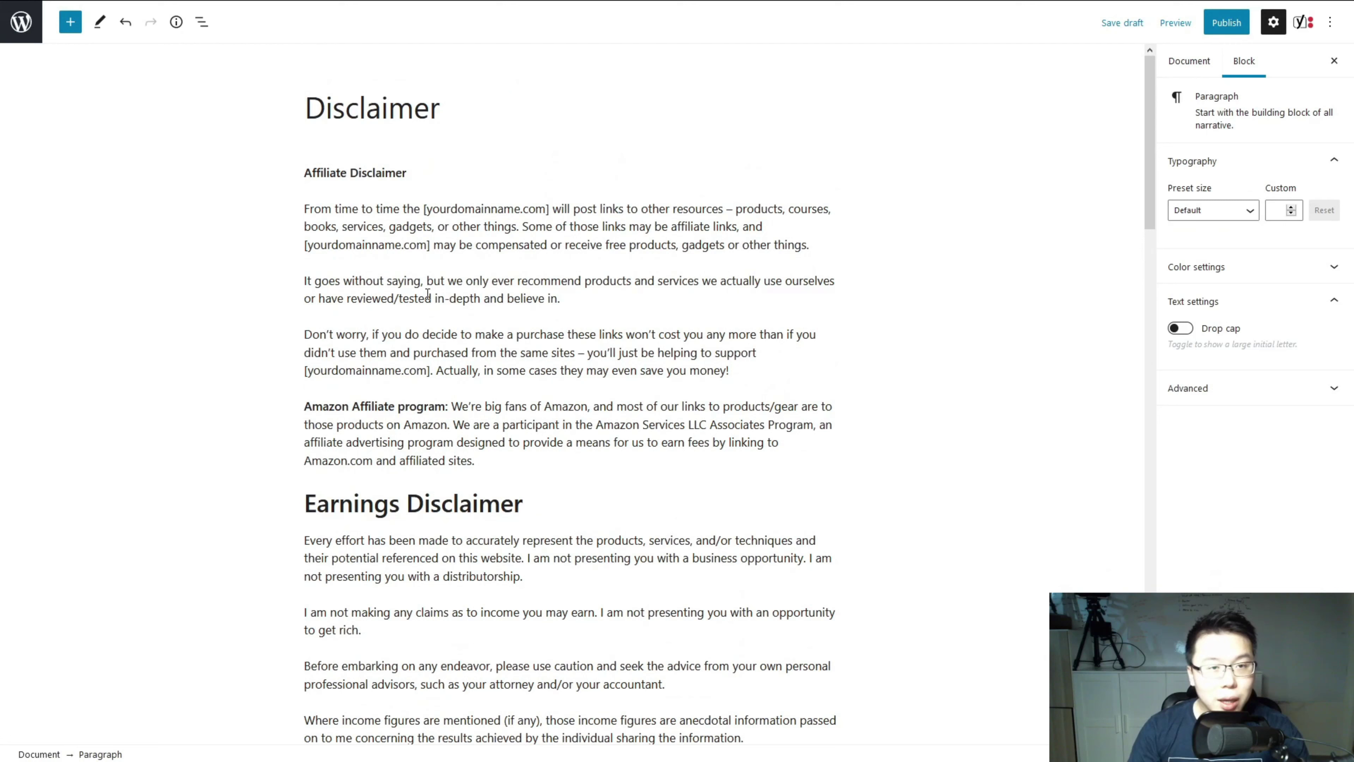
- Transform the Affiliate Disclaimer paragraph into a heading
left_click(338, 173)
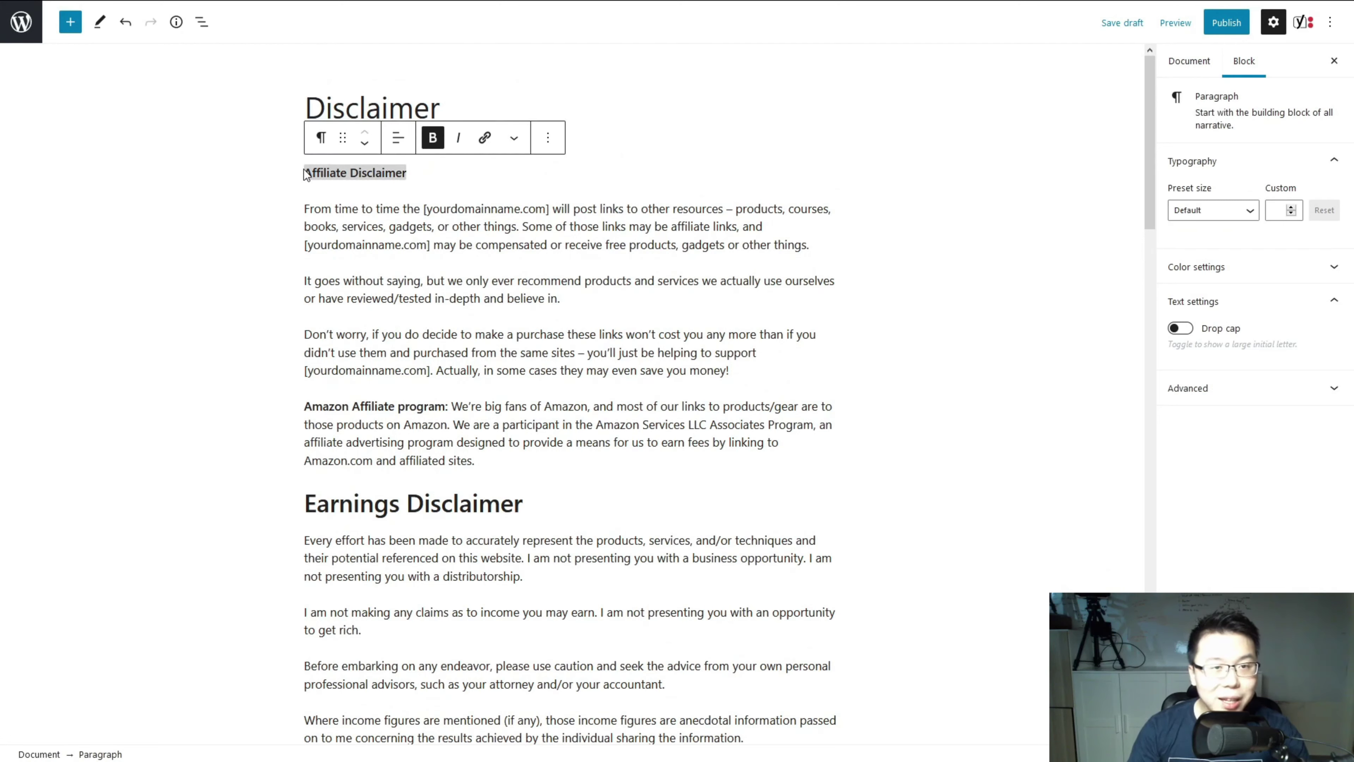
left_click_drag(423, 178, 307, 174)
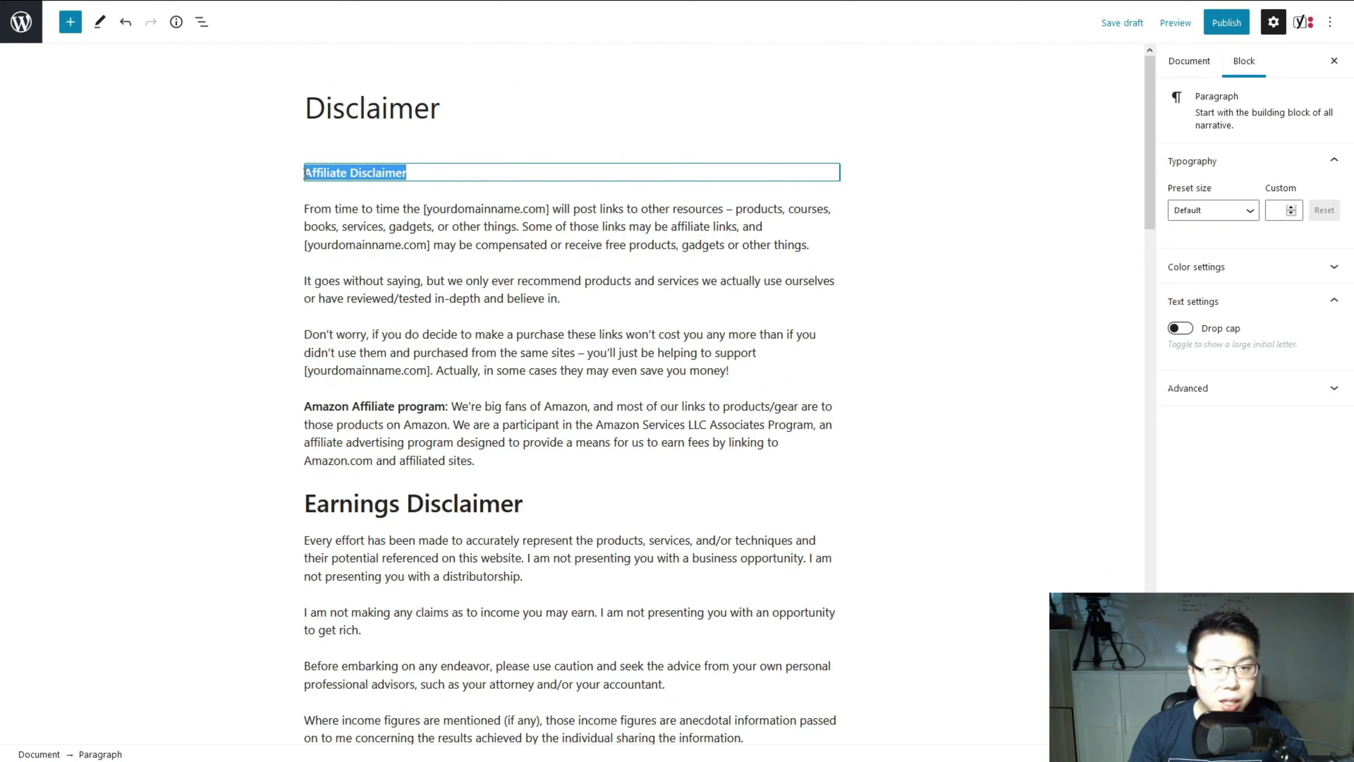
left_click(320, 140)
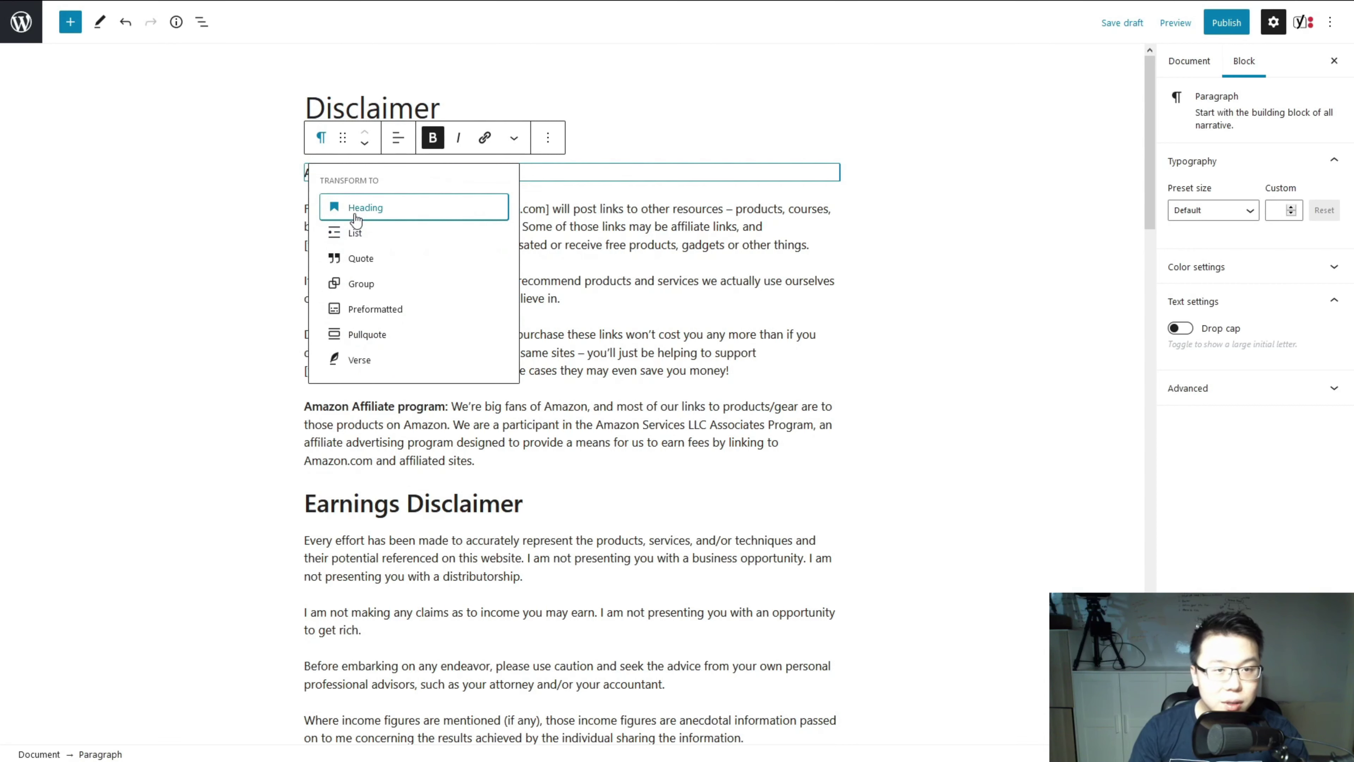
left_click(333, 207)
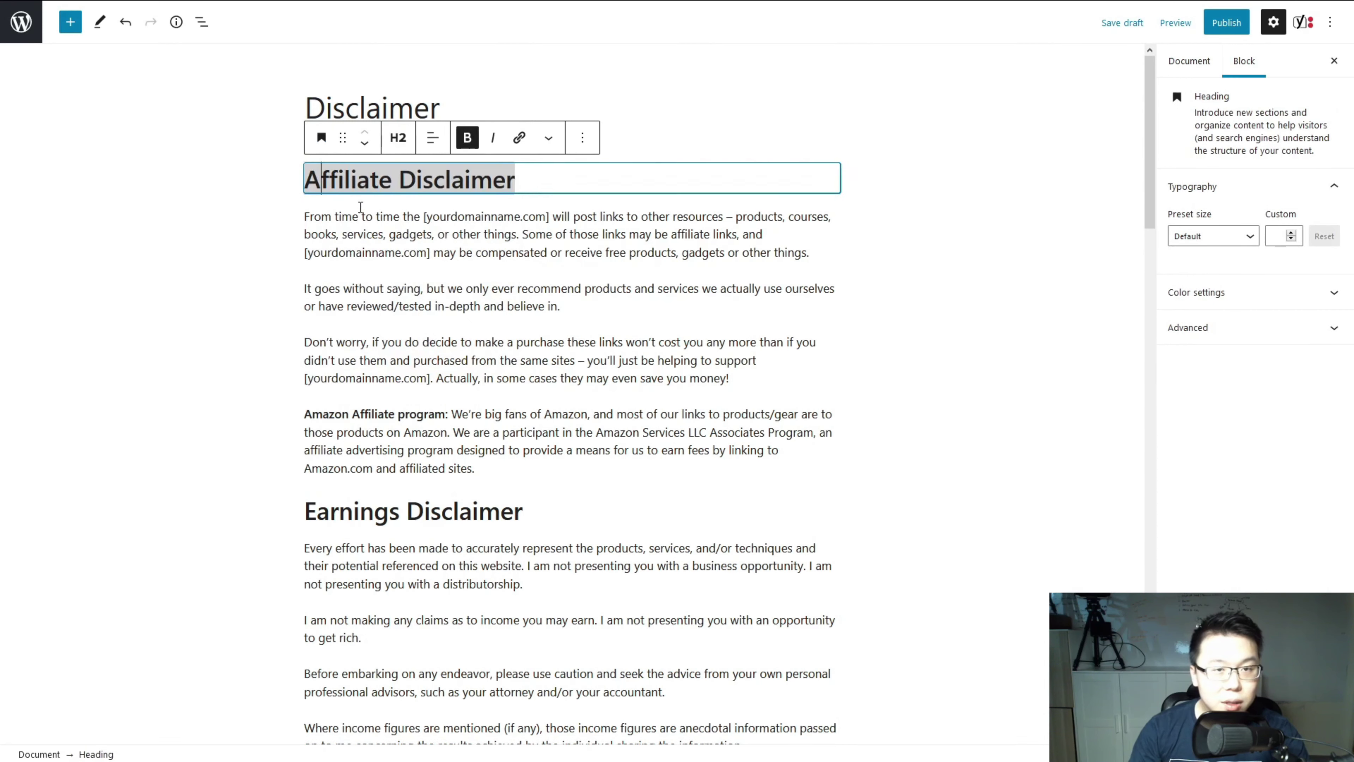
- Replace the three [yourdomainname.com] placeholders with the site's domain
left_click(443, 510)
left_click(422, 180)
mouse_move(424, 216)
left_mouse_down()
mouse_move(549, 221)
mouse_move(425, 216)
left_mouse_up()
left_click(549, 220)
type("jackcaotv.com")
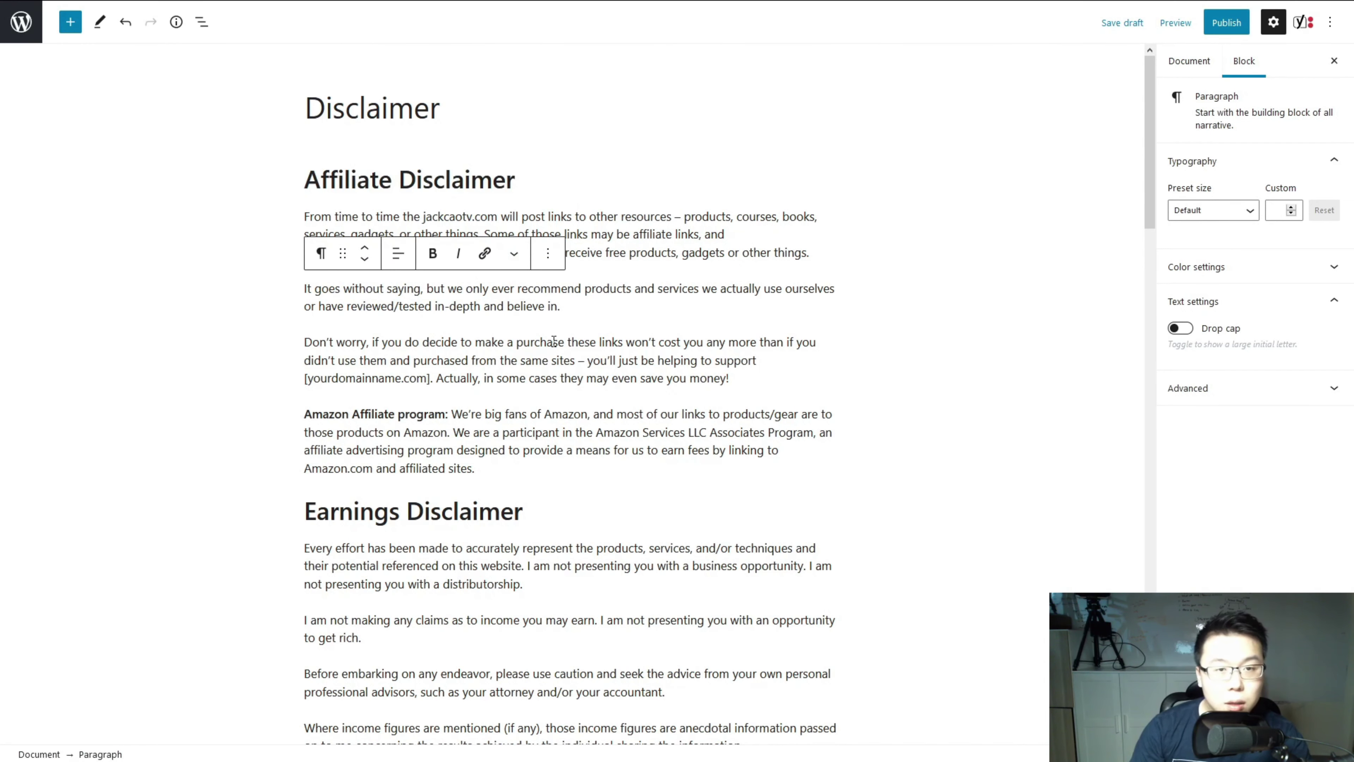
left_click_drag(304, 254, 430, 254)
type("jackcaotv.com")
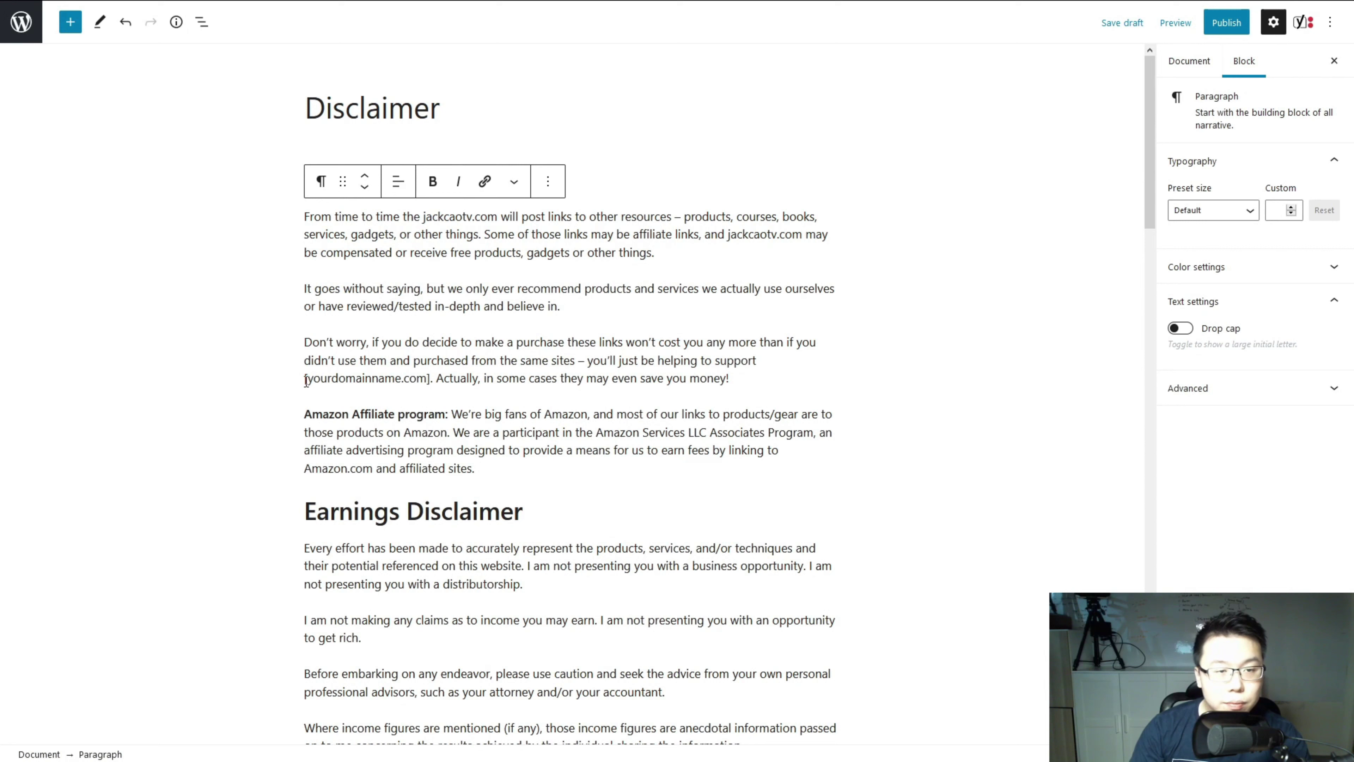
left_click_drag(305, 378, 432, 378)
type("jackcaotv.com")
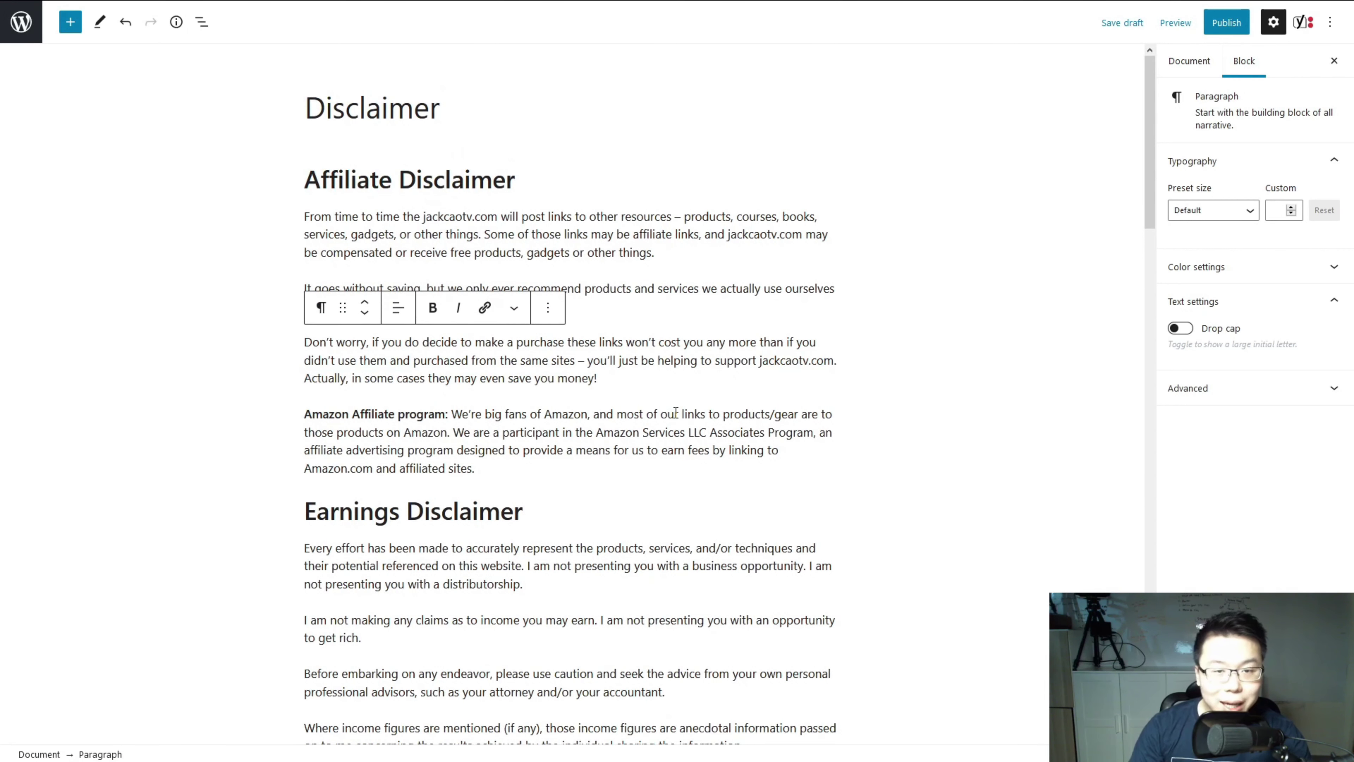
left_click(674, 414)
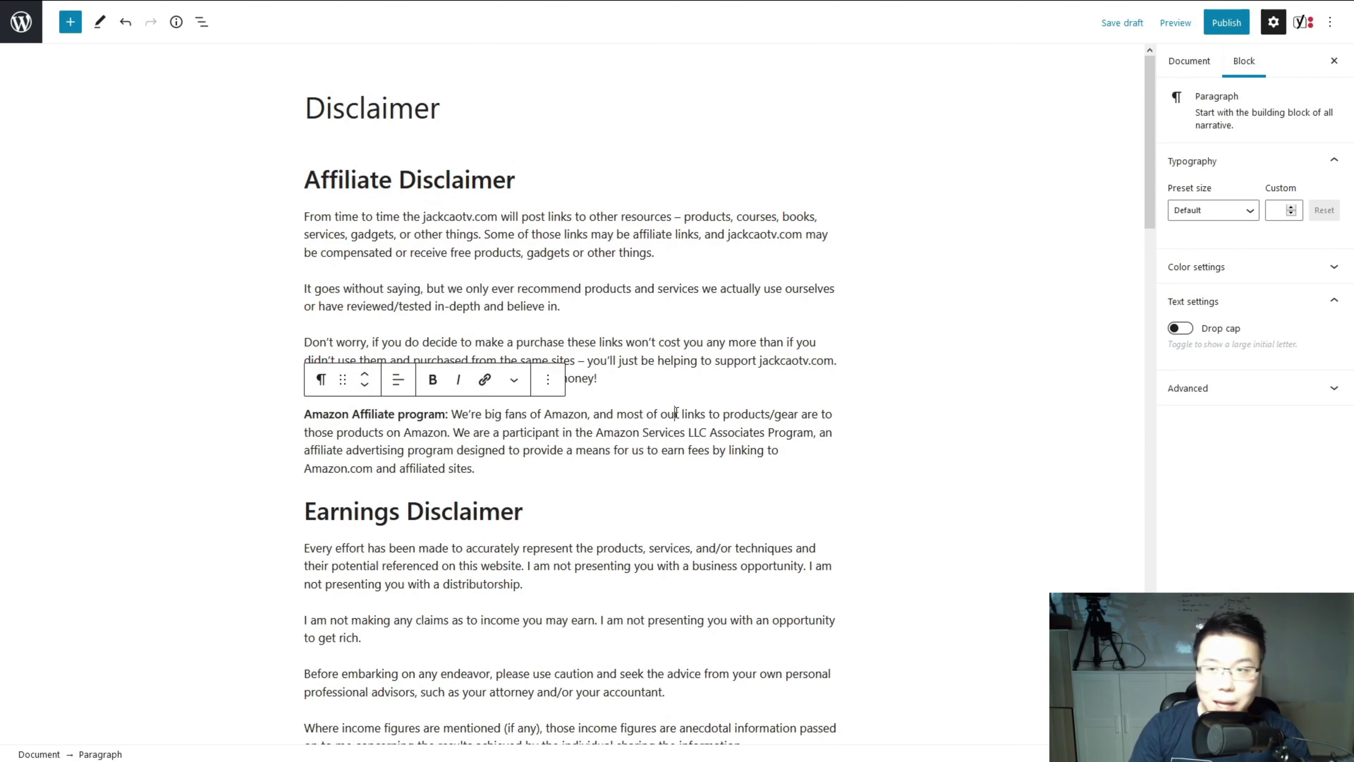
- Publish the Disclaimer page and return to the Pages list
left_click(1219, 31)
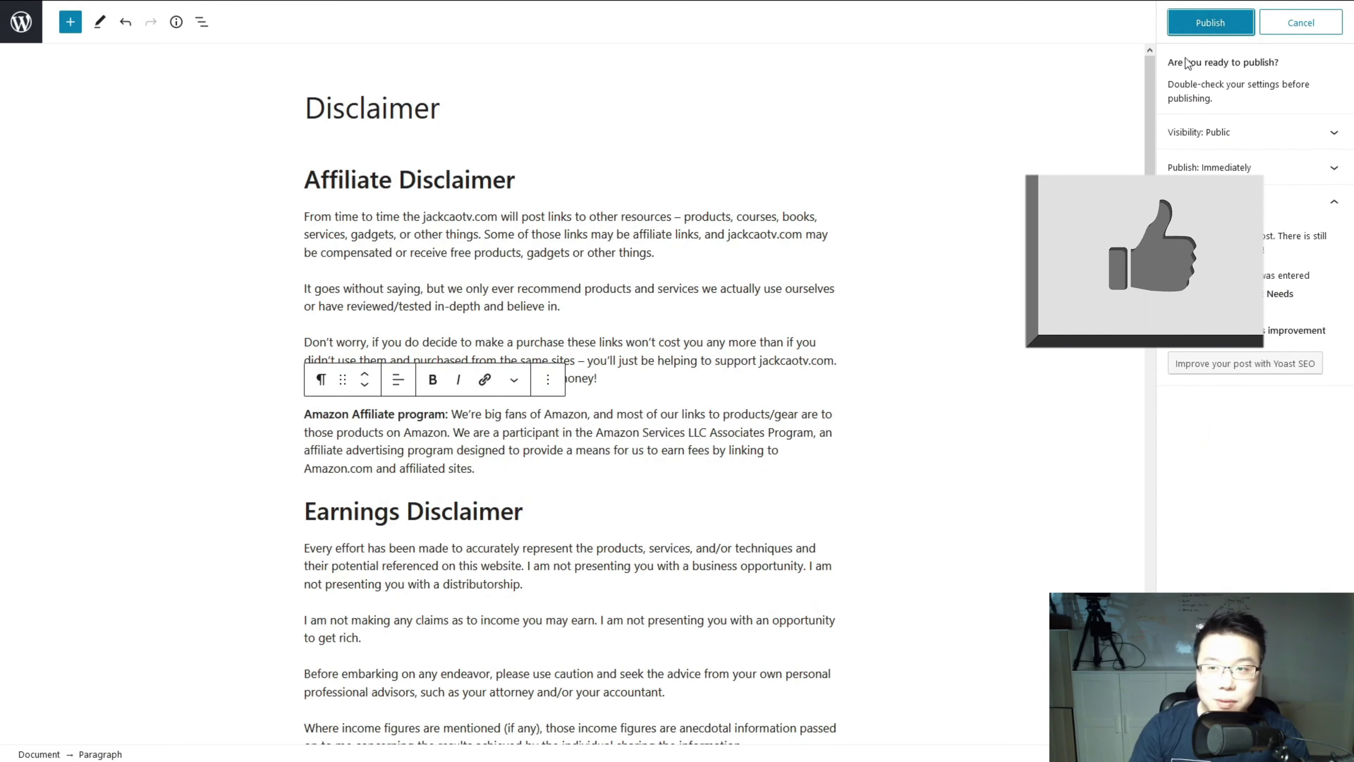
left_click(1216, 32)
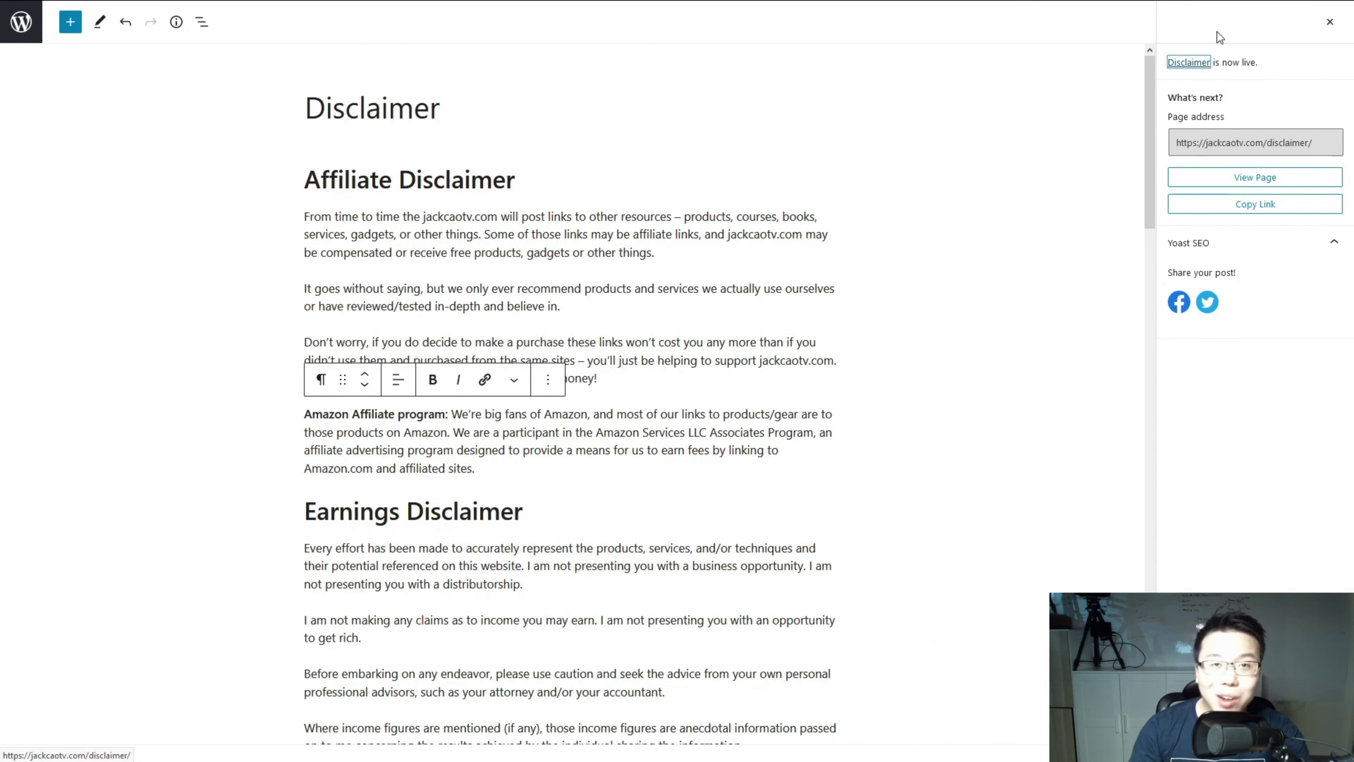
left_click(32, 40)
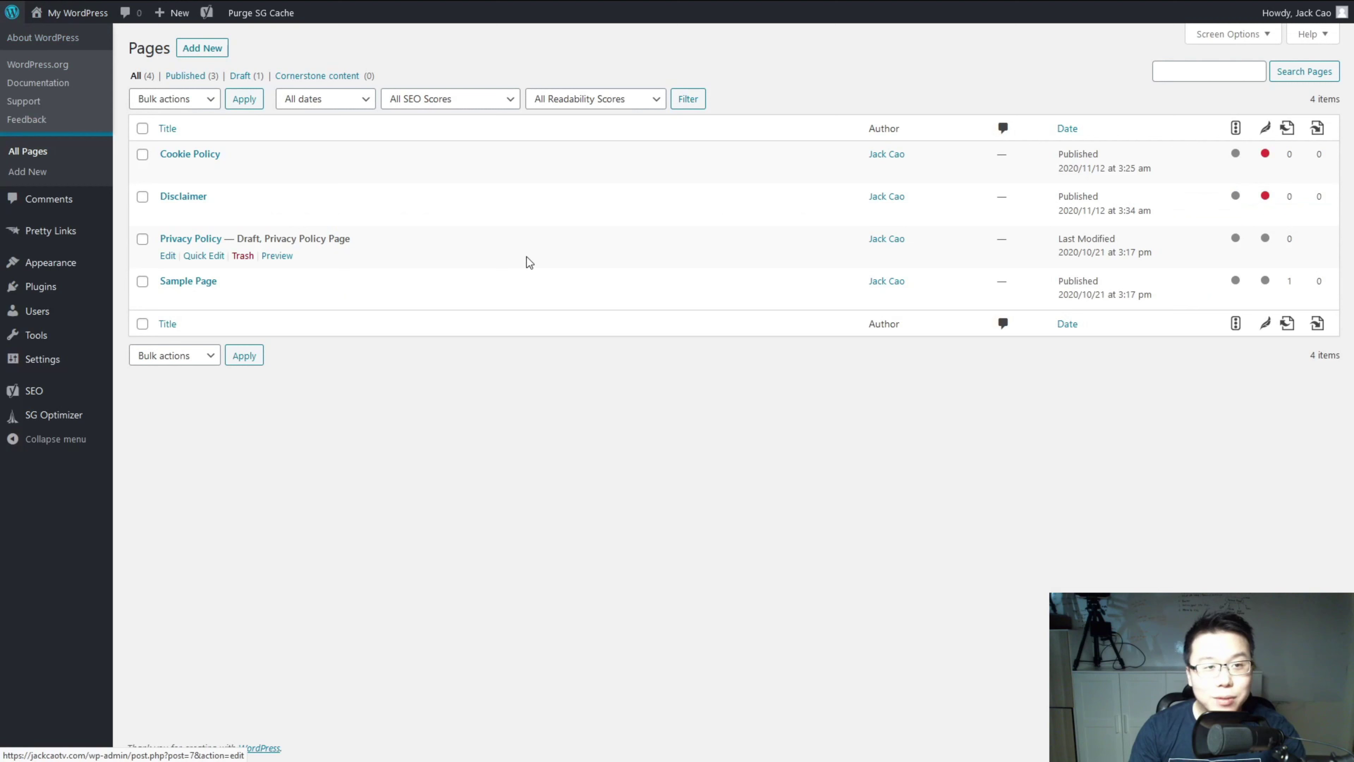
- Edit the draft Privacy Policy page from the All Pages list
mouse_move(188, 218)
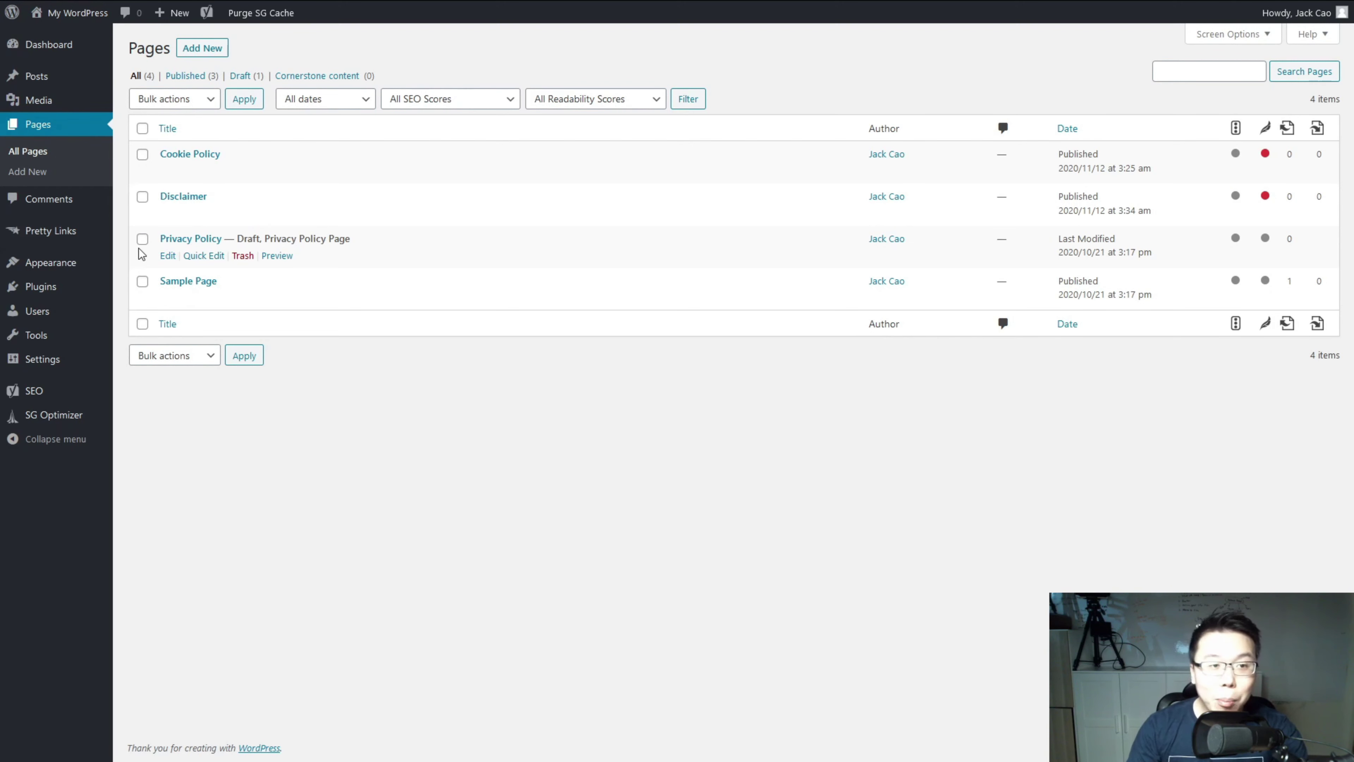
mouse_move(182, 257)
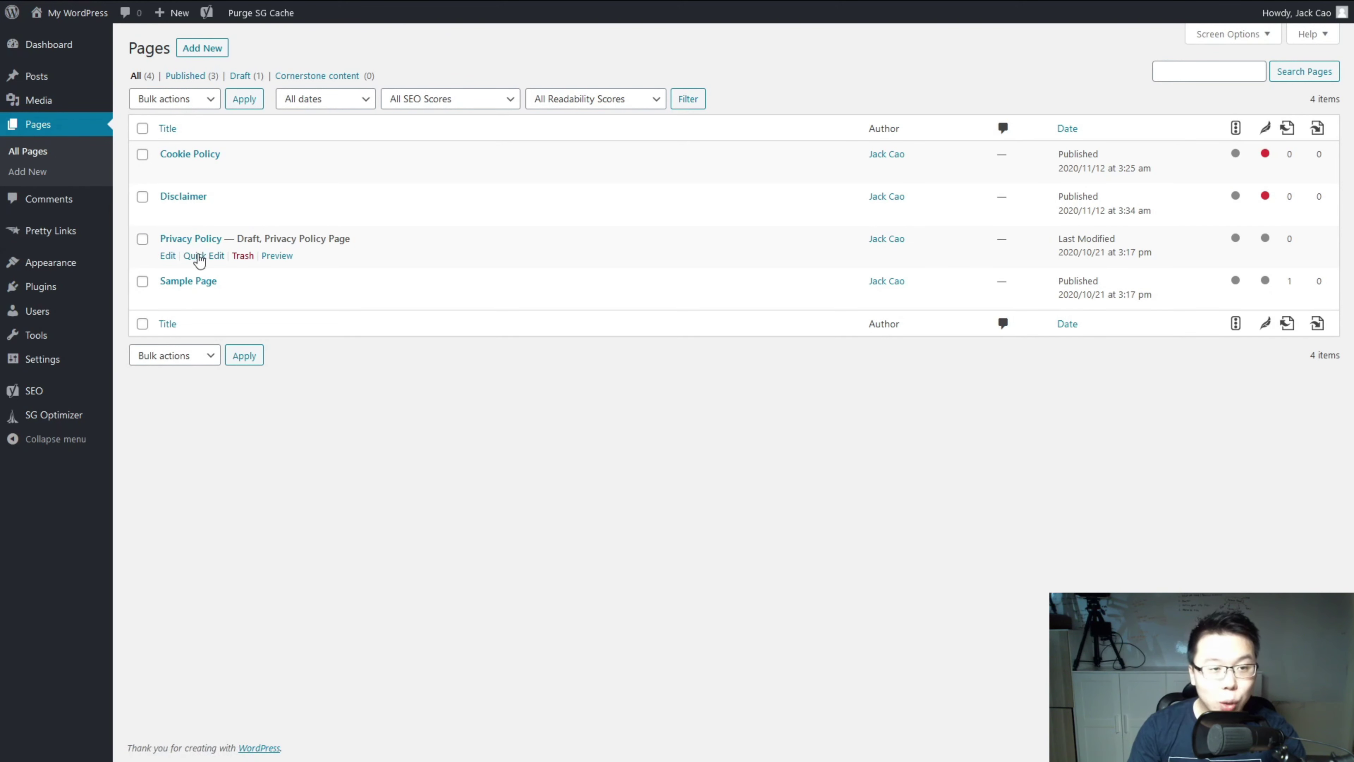
left_click(169, 257)
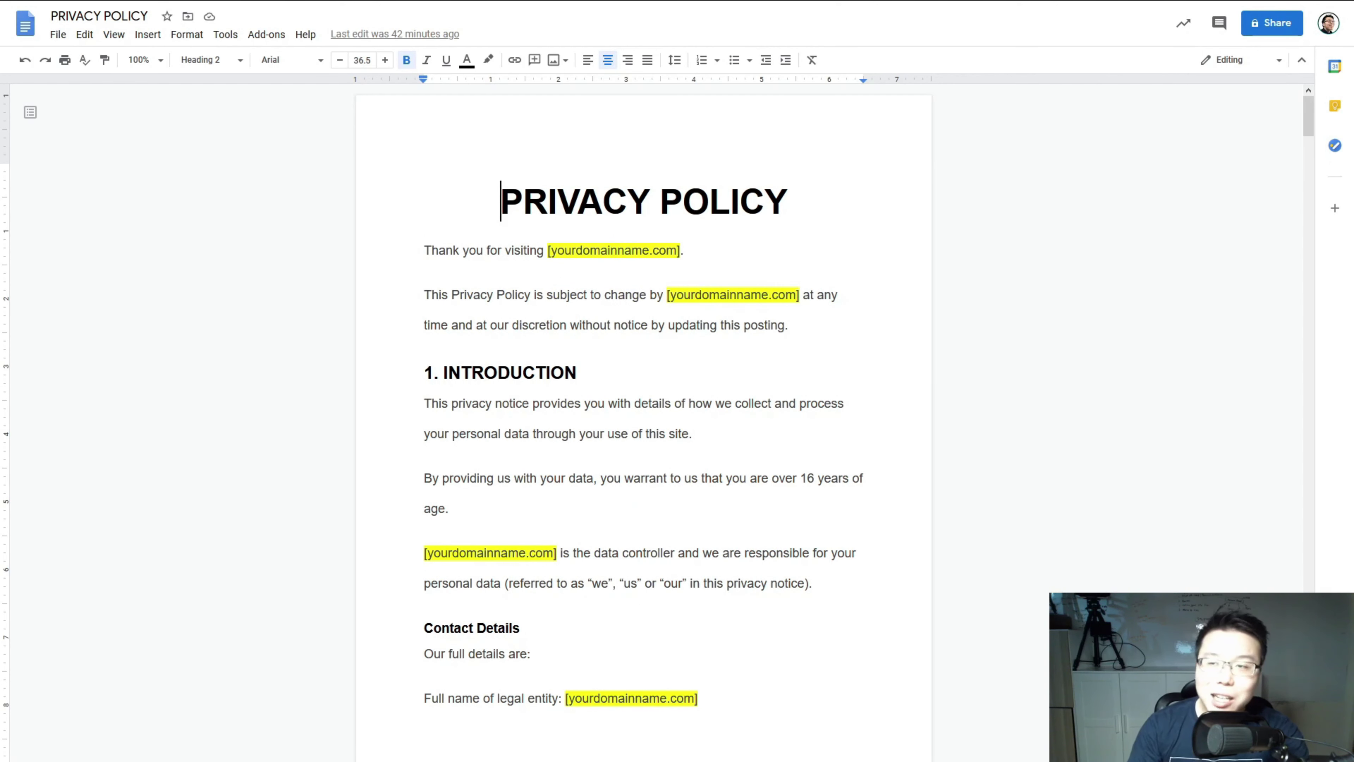
- Check the email address and domain placeholders in the Privacy Policy Google Doc
left_click_drag(1306, 121, 1308, 167)
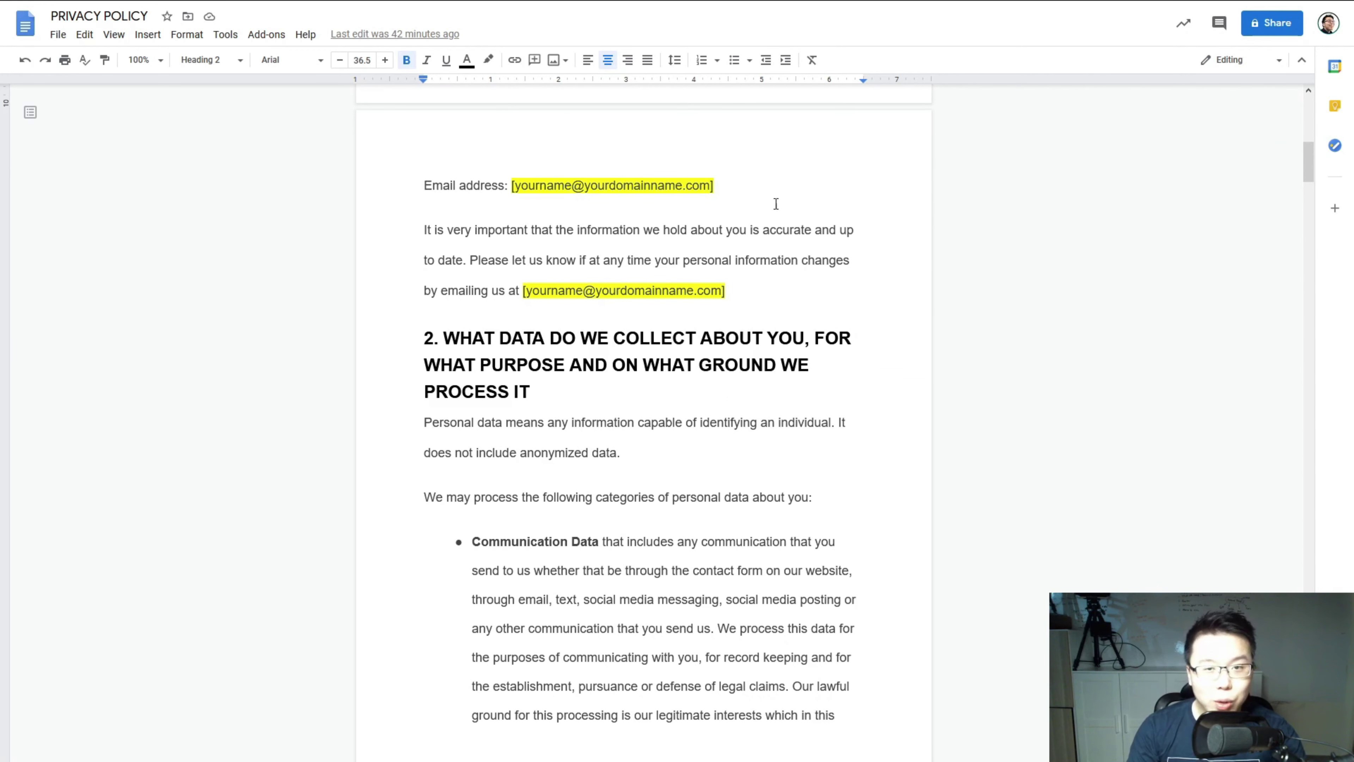
left_click_drag(511, 184, 760, 208)
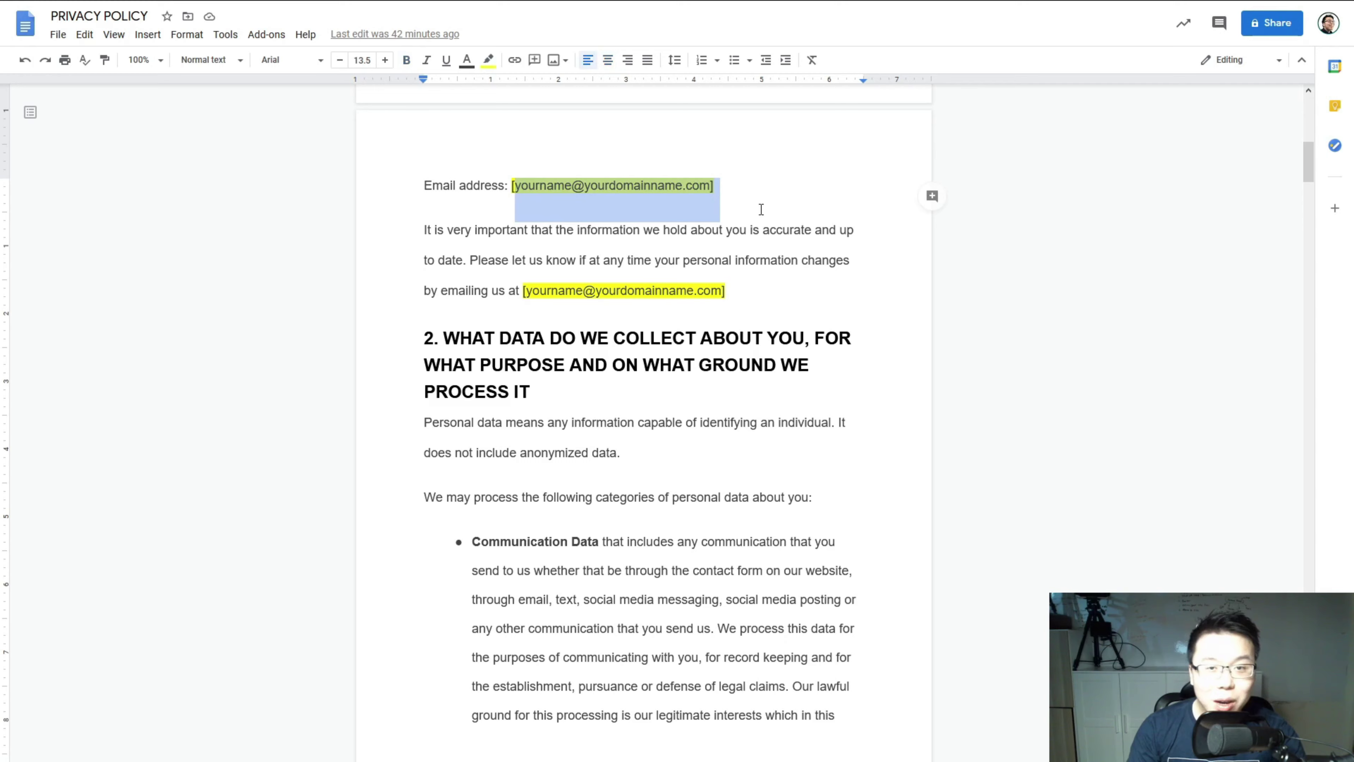
scroll(722, 347, "up", 15)
left_click_drag(543, 255, 681, 247)
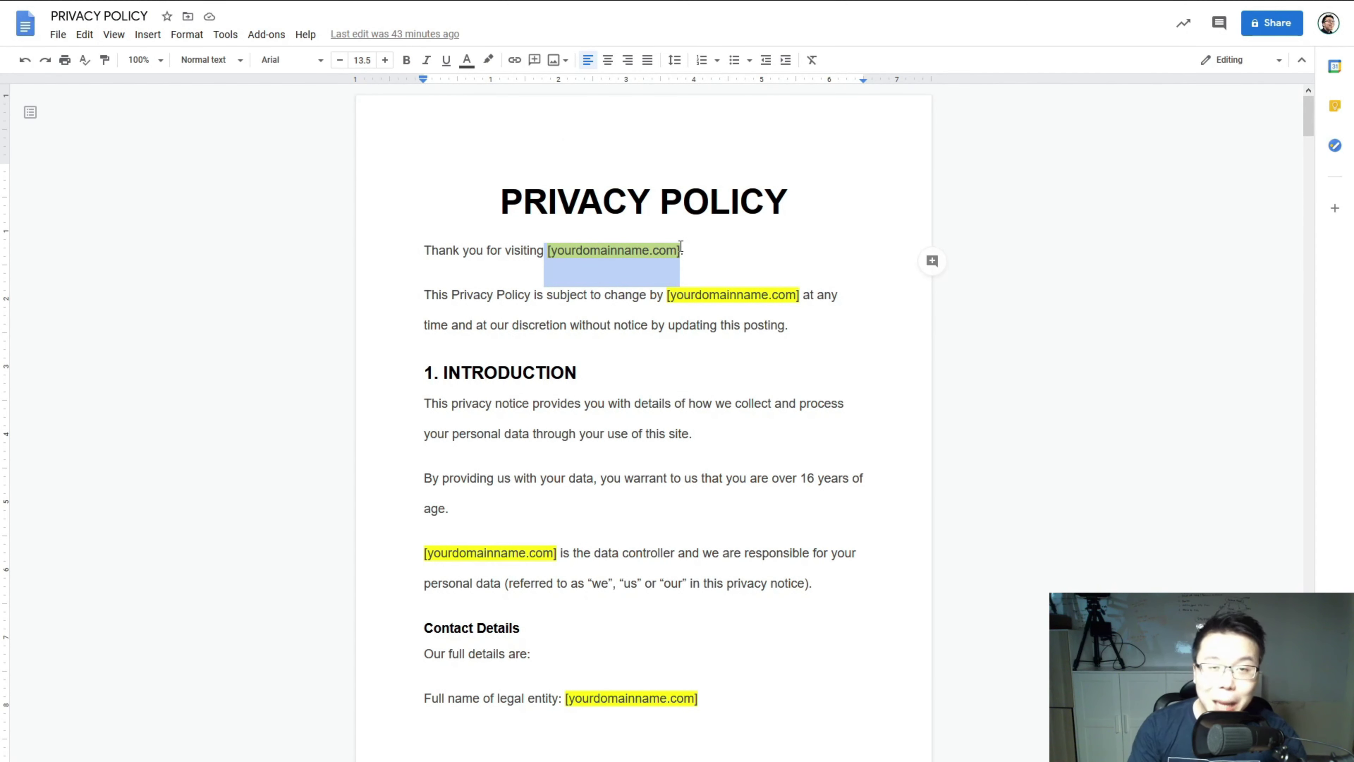
left_click(691, 253)
scroll(692, 261, "down", 14)
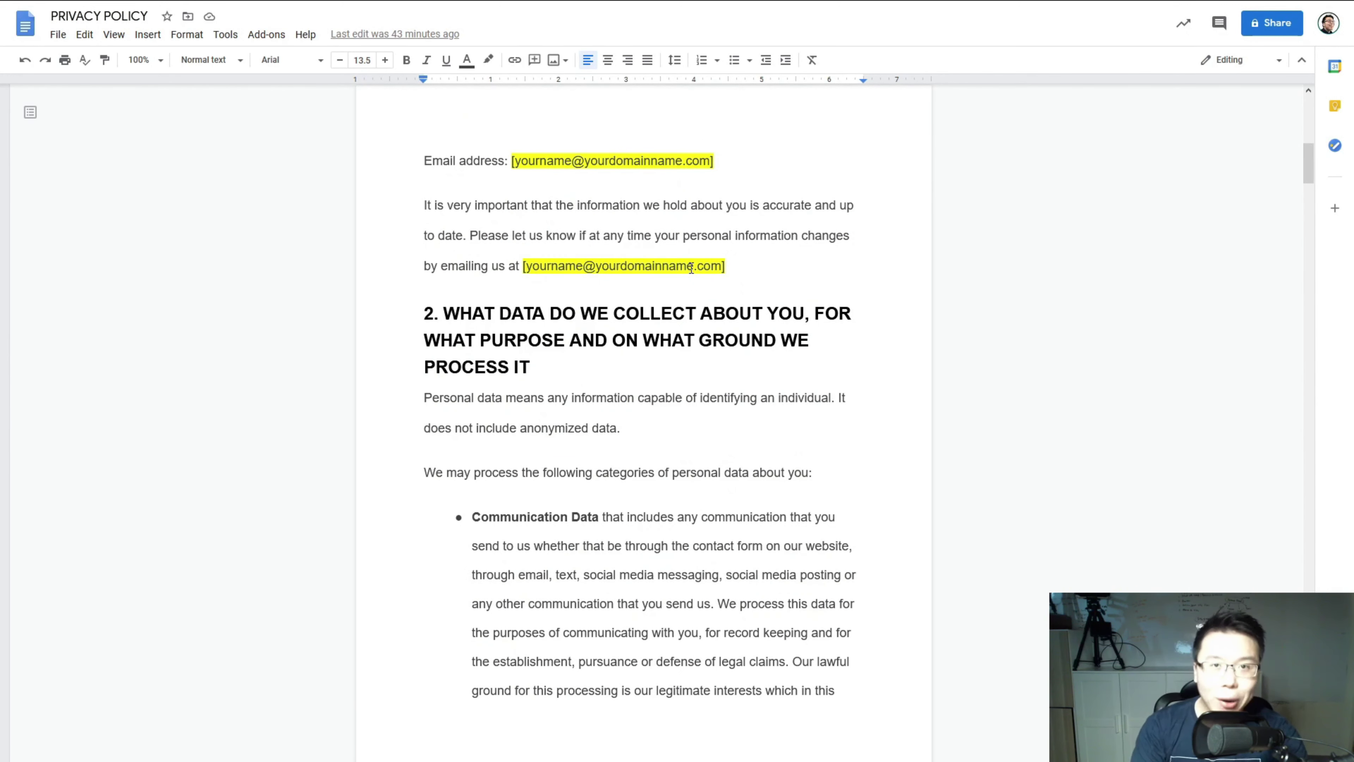
scroll(630, 262, "up", 15)
- Re-check the first domain placeholder and the email address placeholder further down
left_click_drag(548, 251, 686, 263)
scroll(663, 350, "down", 7)
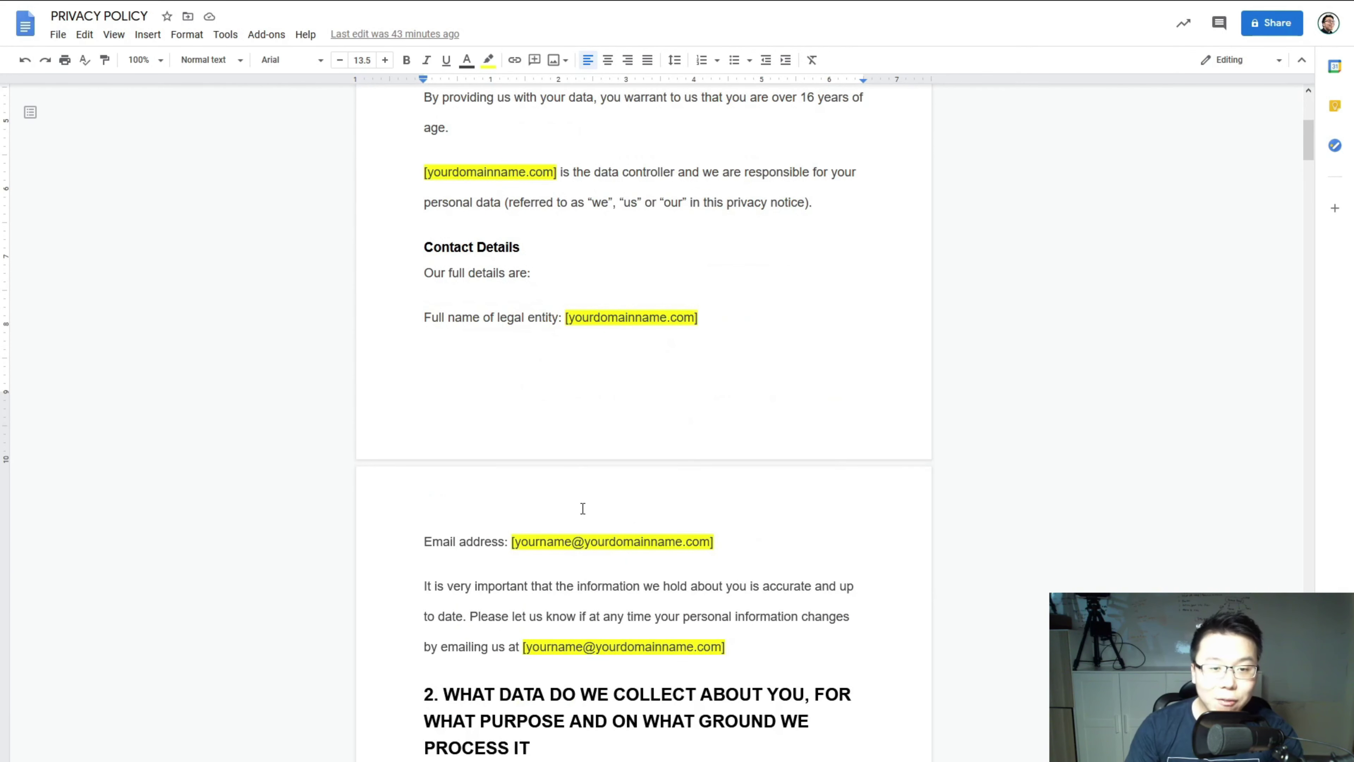
left_click_drag(511, 542, 717, 543)
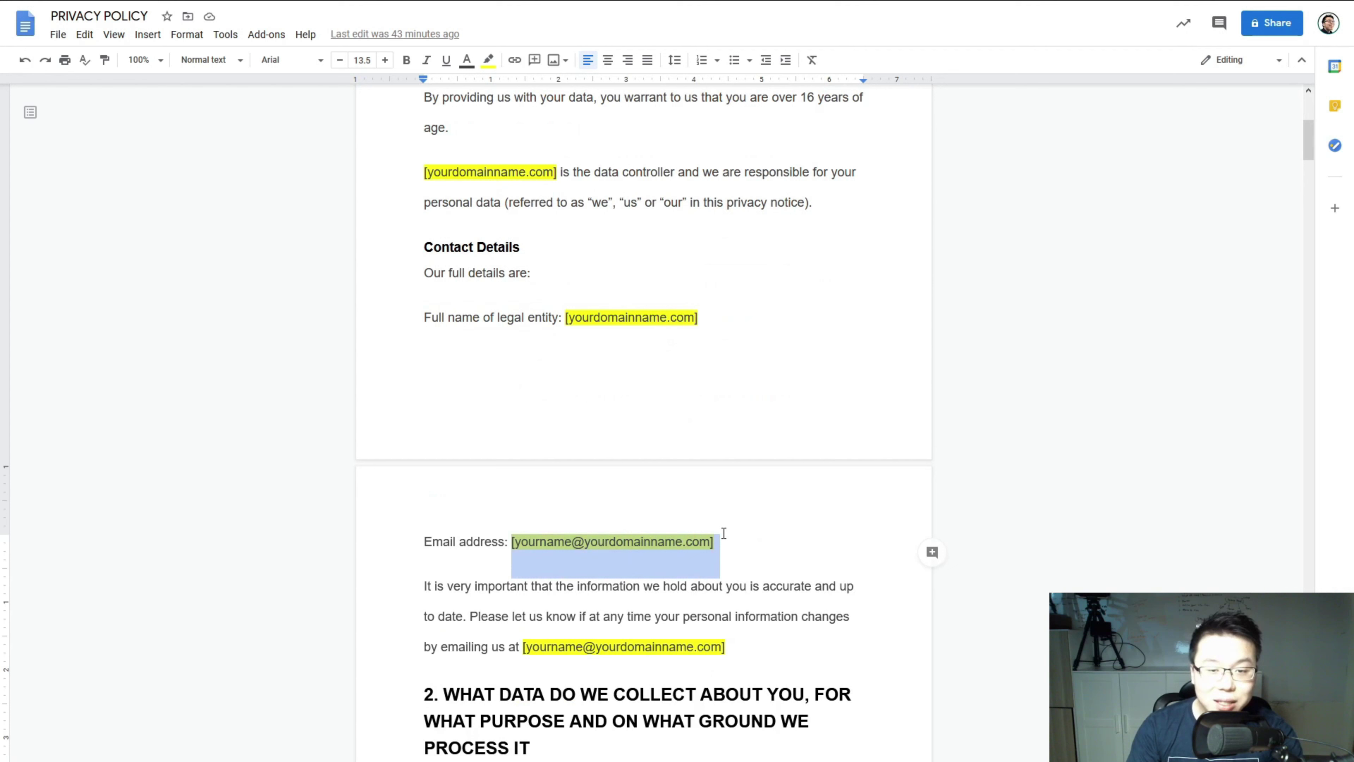
scroll(716, 417, "down", 2)
left_click_drag(508, 414, 715, 407)
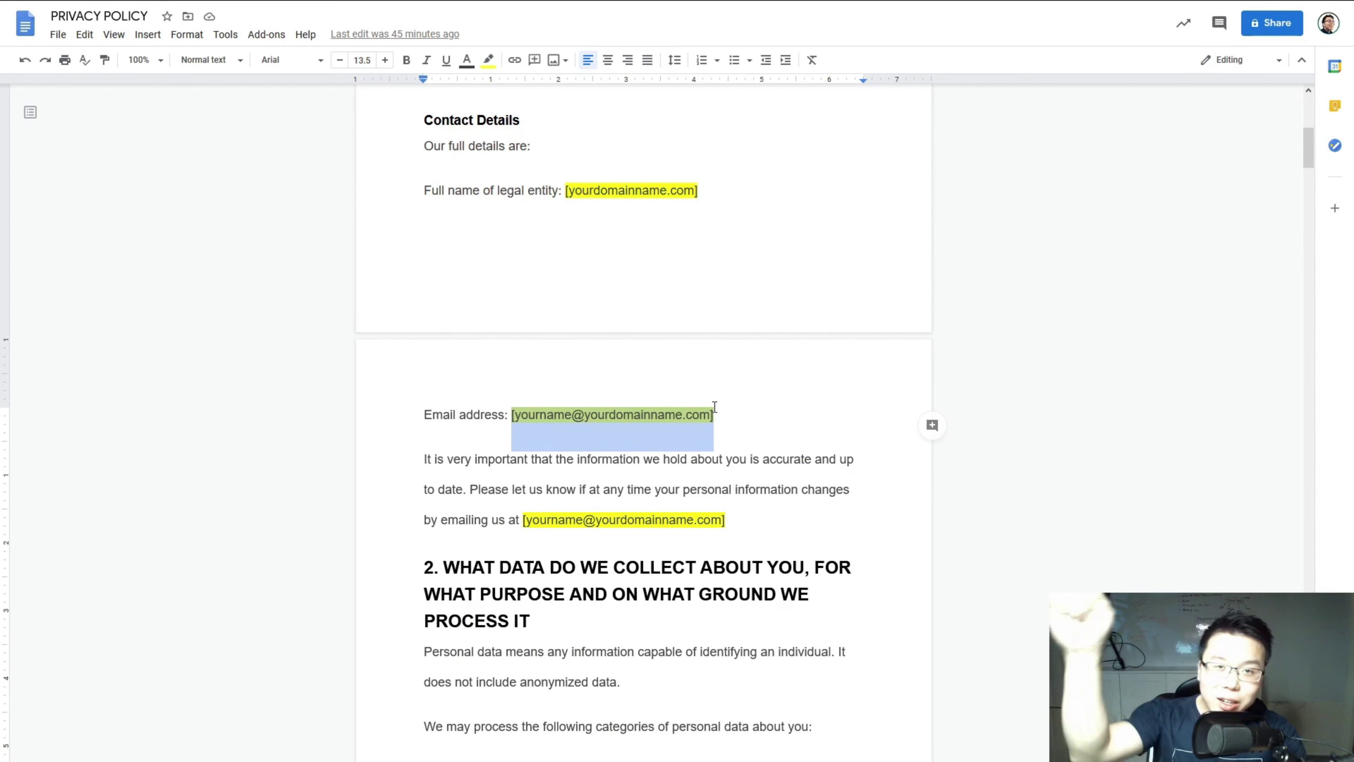
left_click(682, 344)
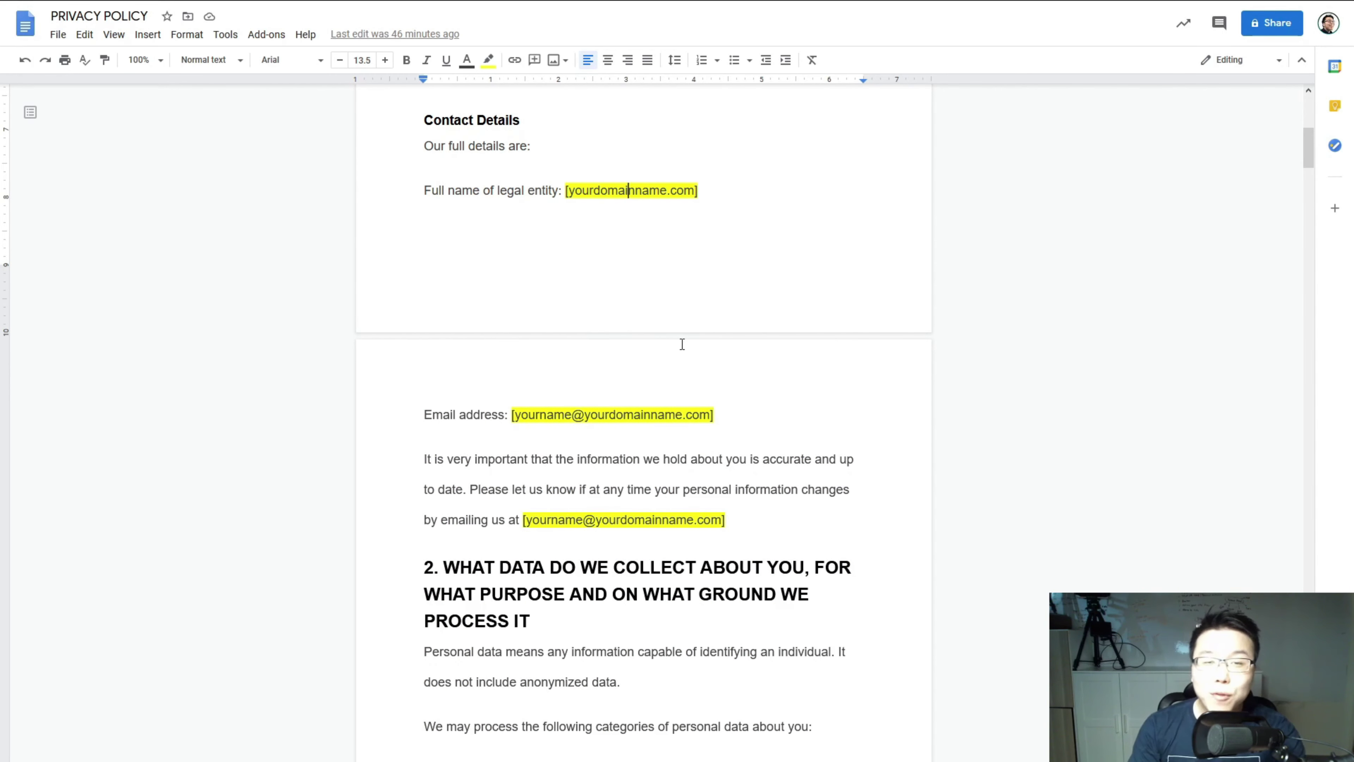
scroll(664, 412, "up", 5)
scroll(601, 430, "down", 3)
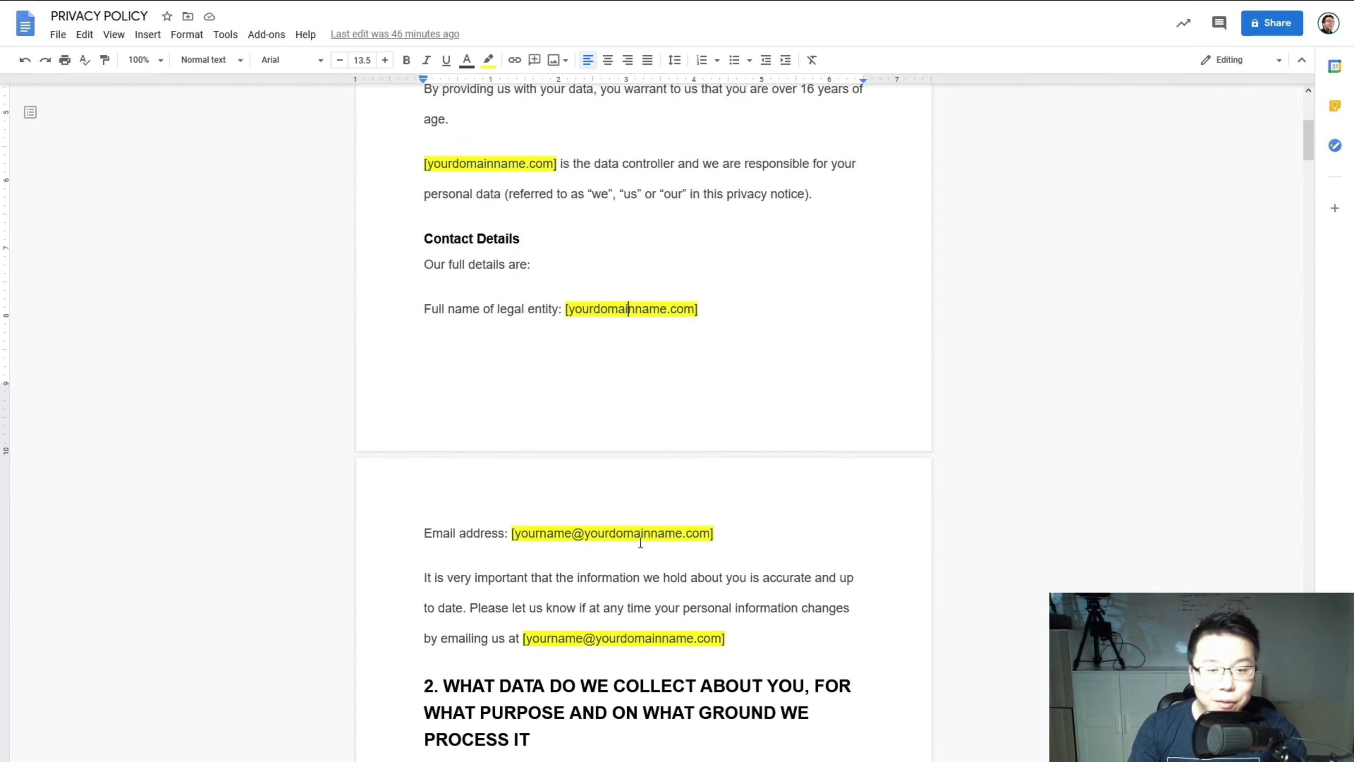
scroll(641, 541, "down", 1)
- Select the whole policy text for copying, then go back to the WordPress editor
key("ctrl+a")
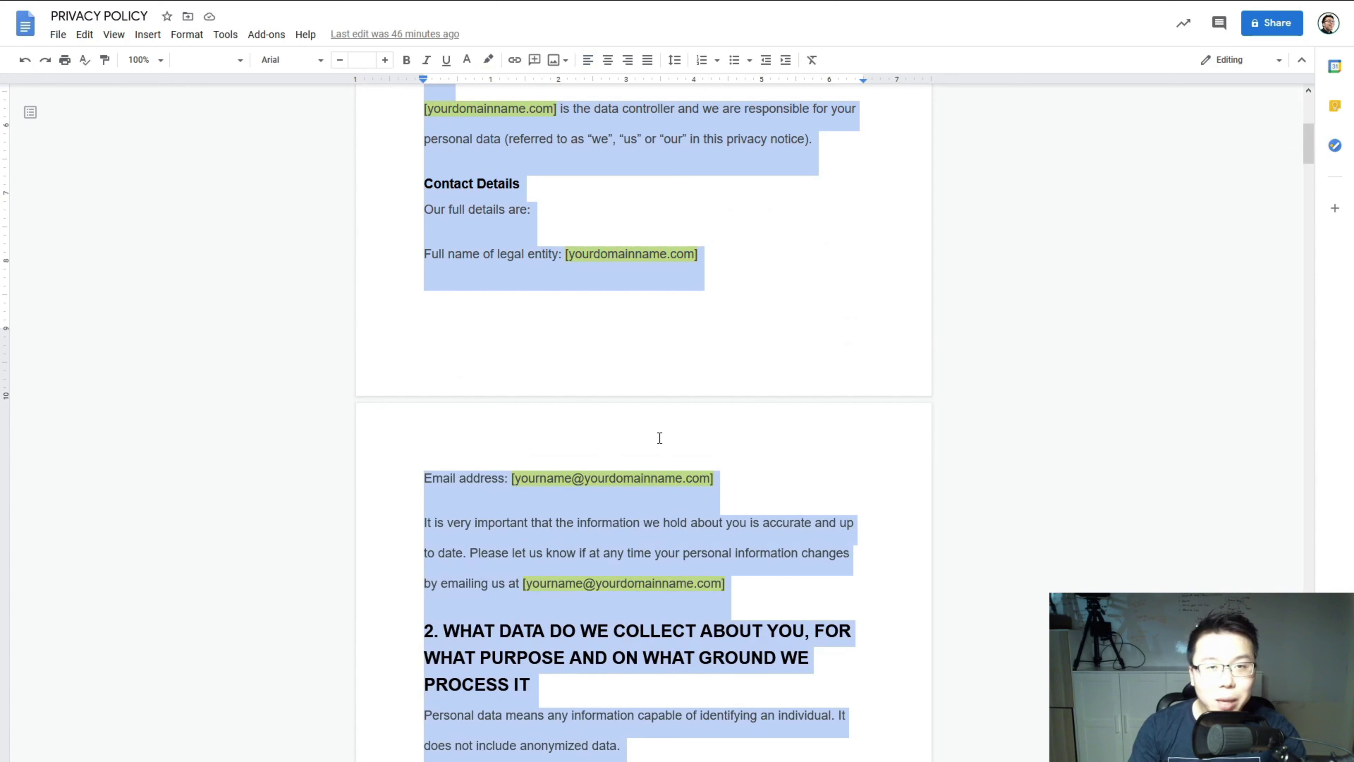
mouse_move(667, 11)
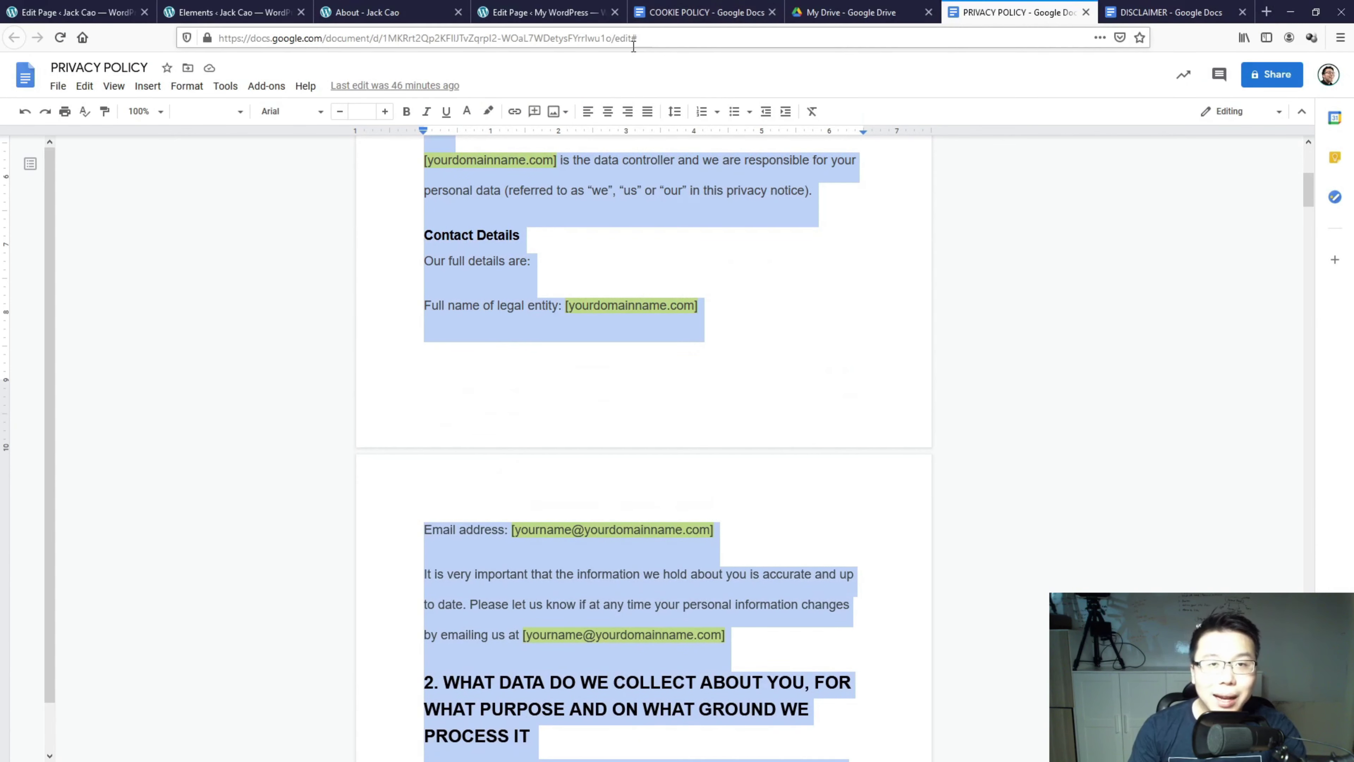
left_click(555, 15)
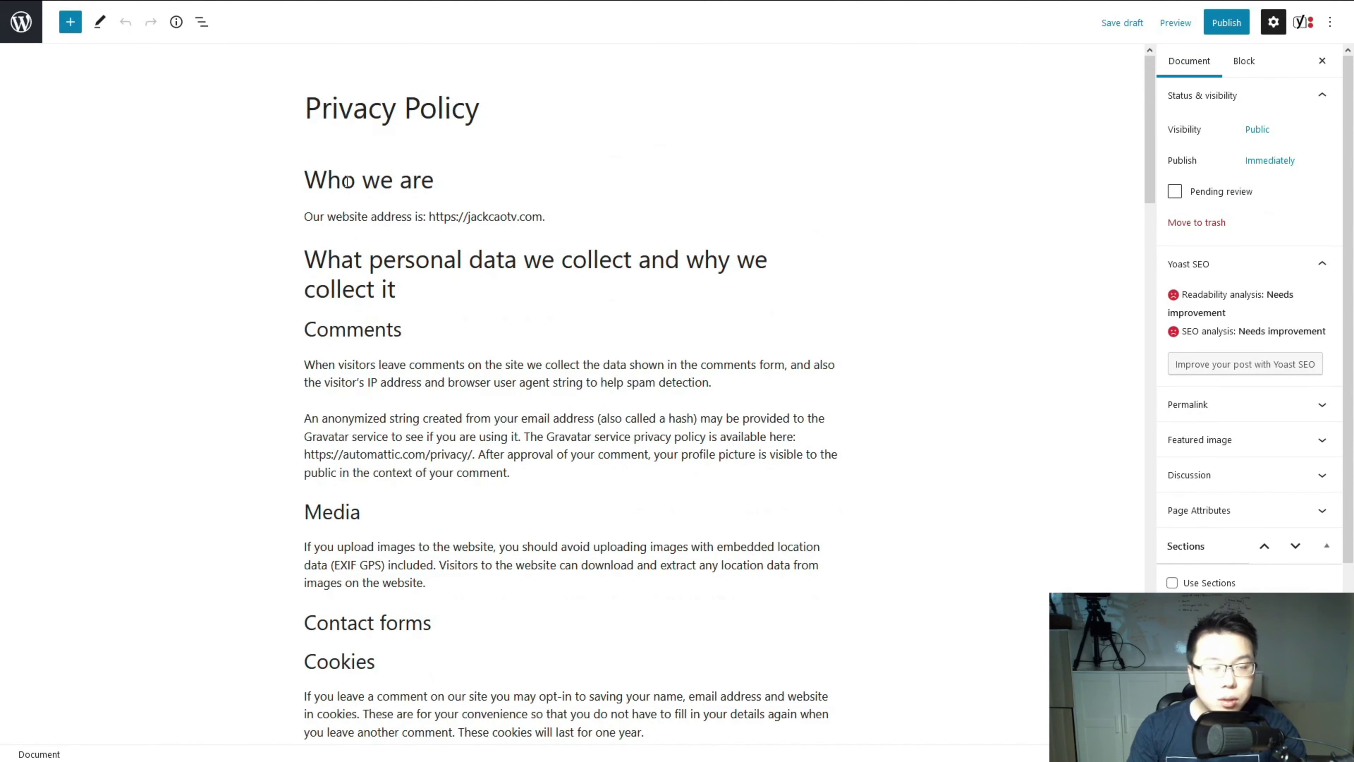
- Select all blocks from the 'Who we are' heading and paste the copied policy over them
left_click(348, 181)
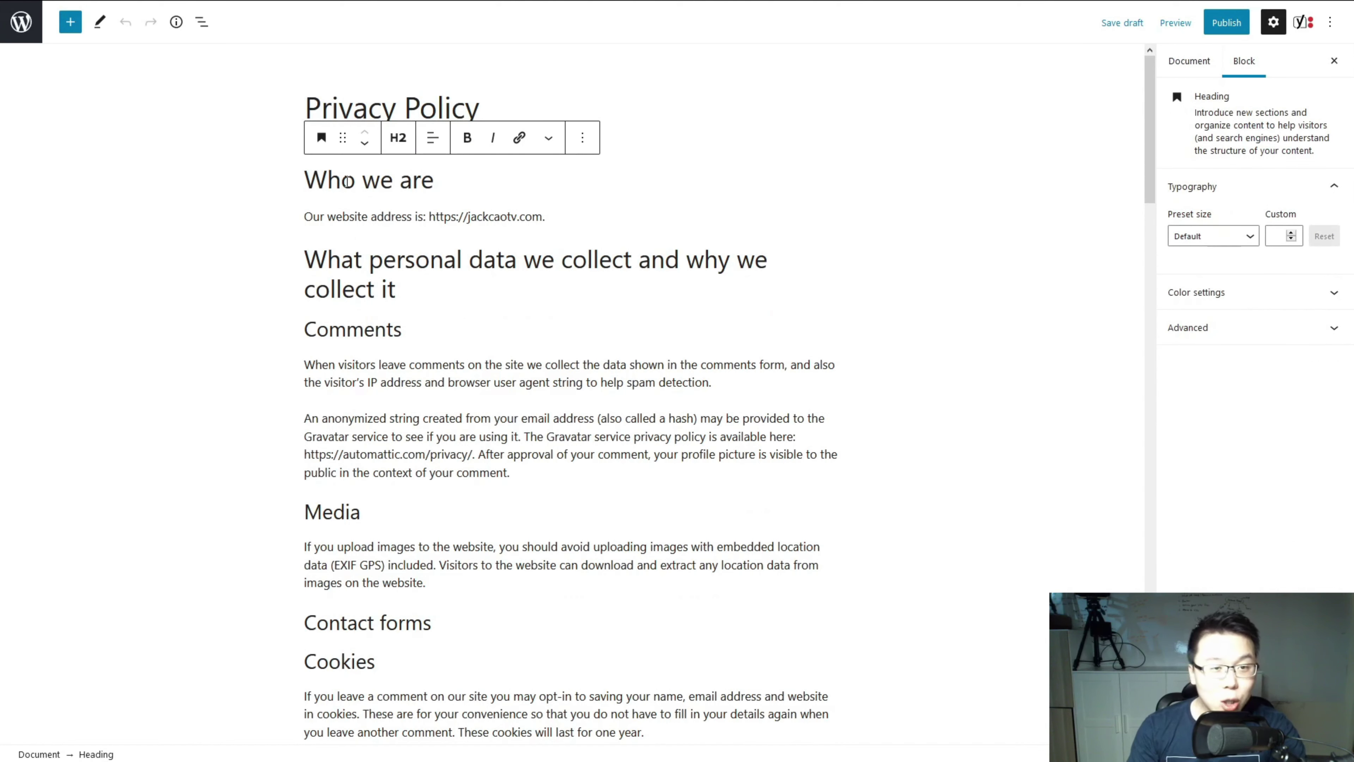
key("ctrl+a")
key("ctrl+a")
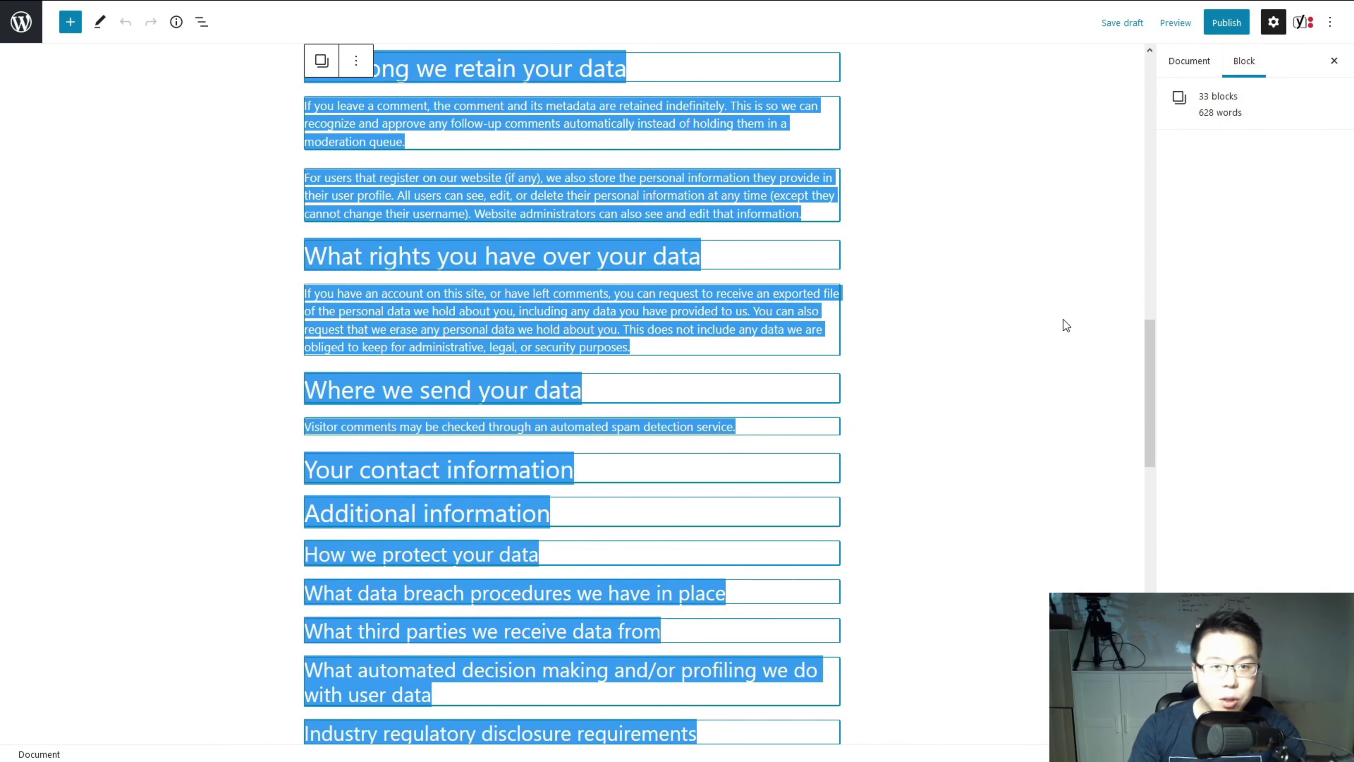
key("ctrl+v")
scroll(848, 433, "up", 15)
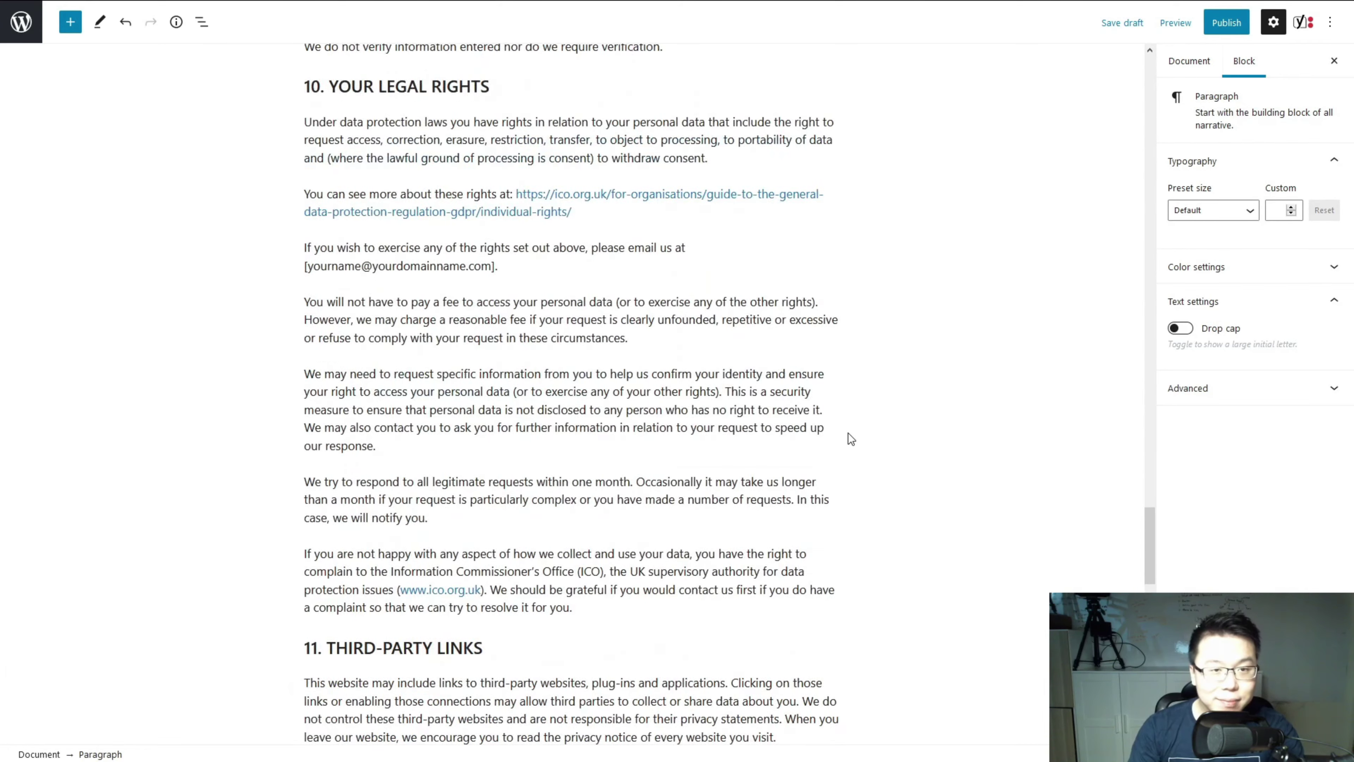
scroll(848, 433, "up", 20)
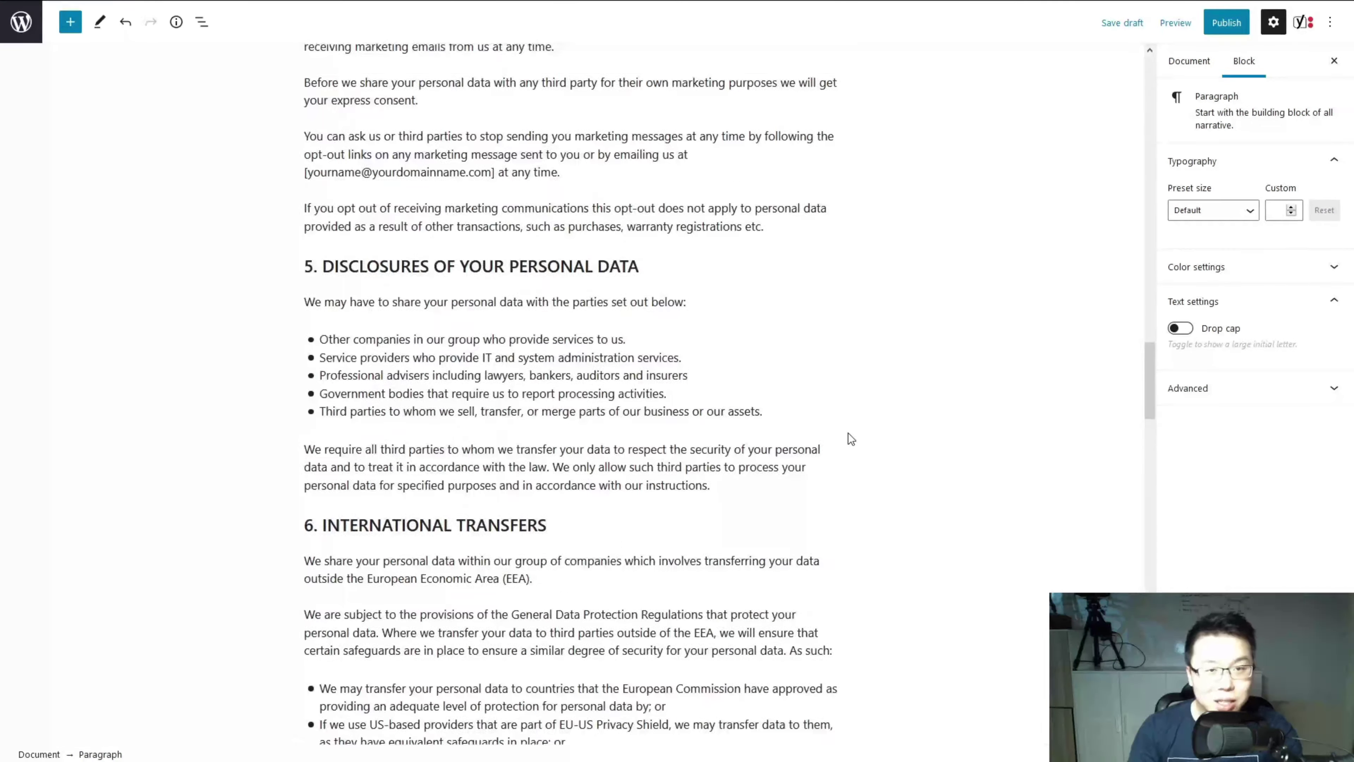
scroll(848, 438, "up", 20)
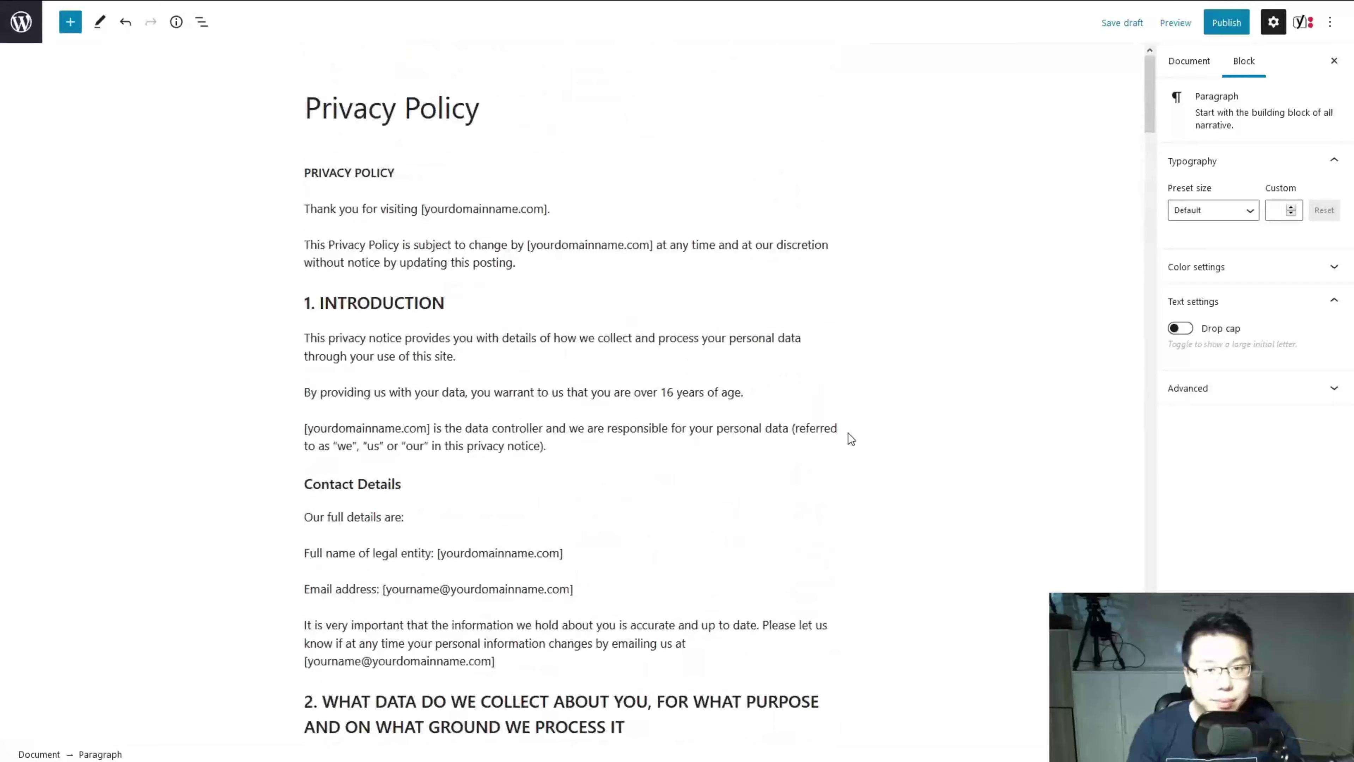
scroll(851, 438, "down", 20)
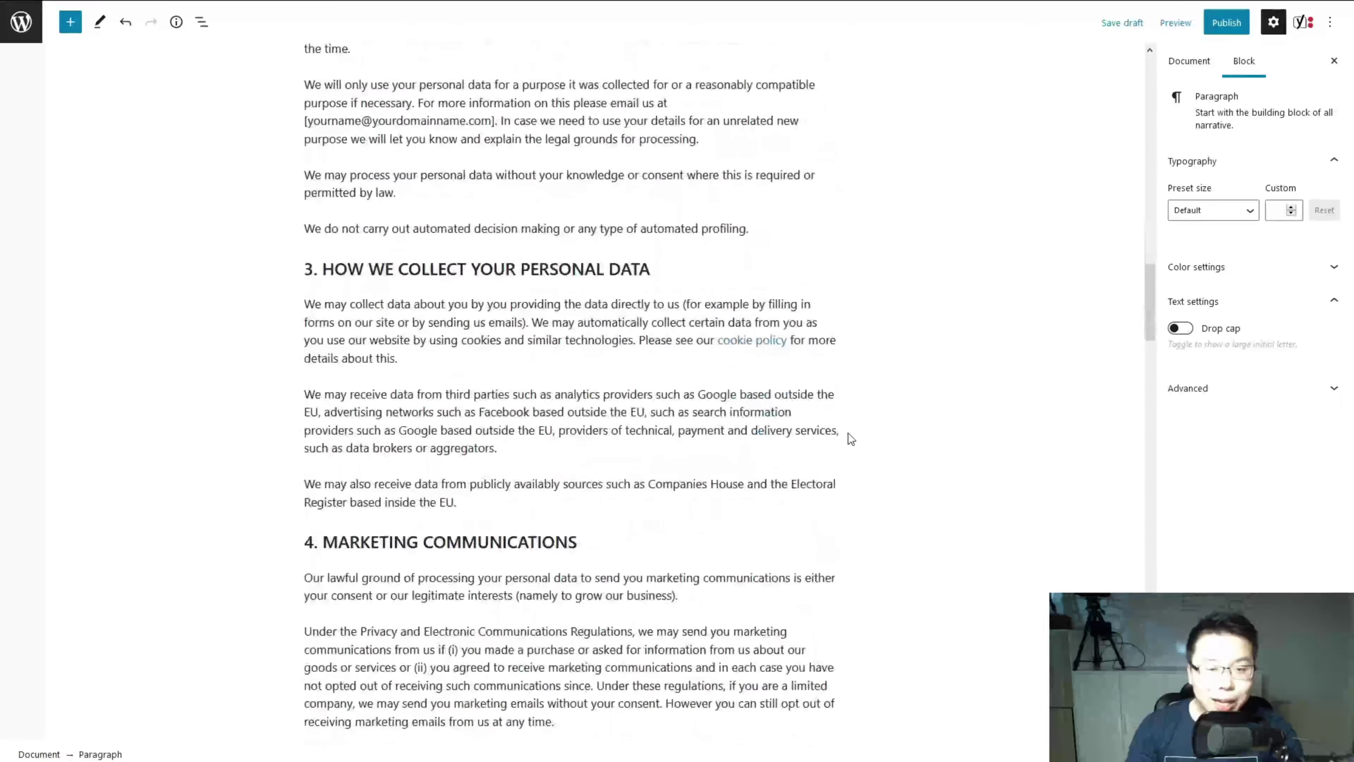
scroll(851, 438, "down", 1)
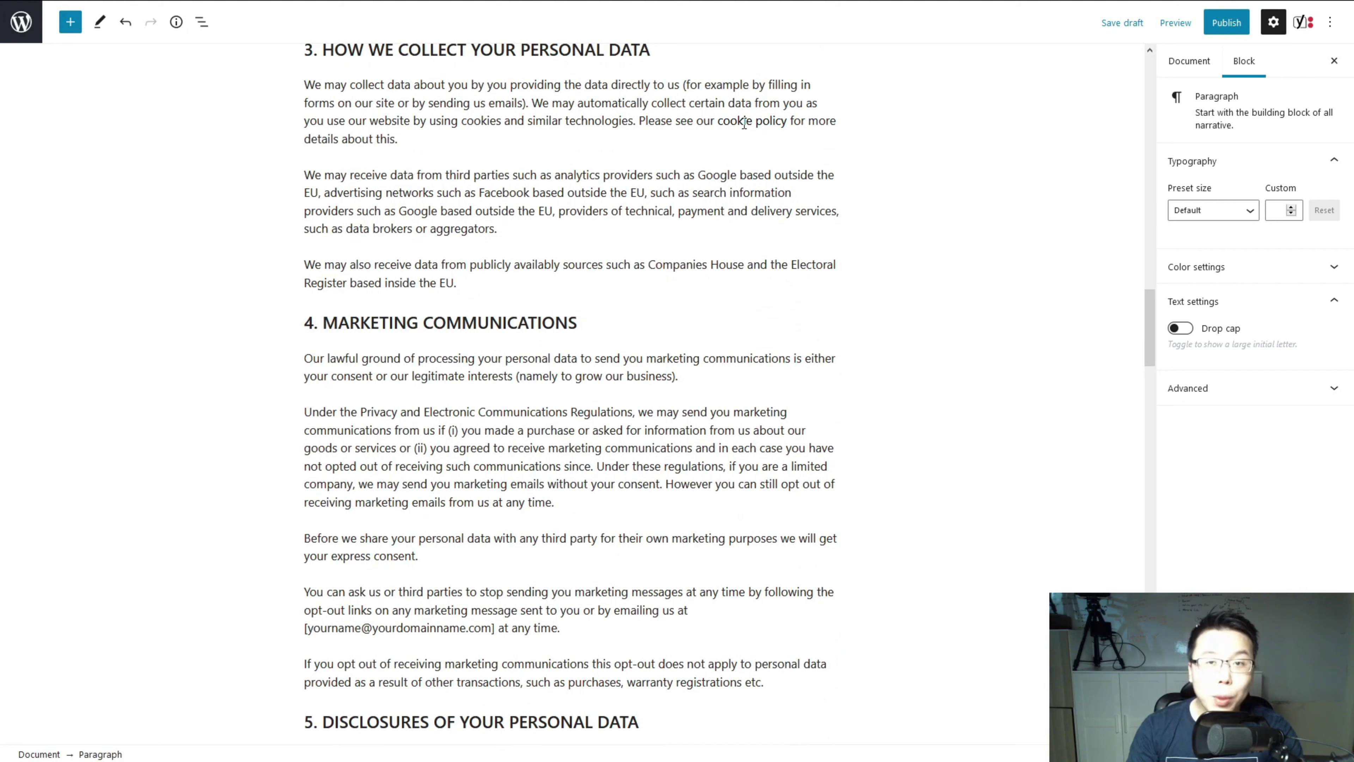
- Copy the published Cookie Policy page's web address
left_click(744, 122)
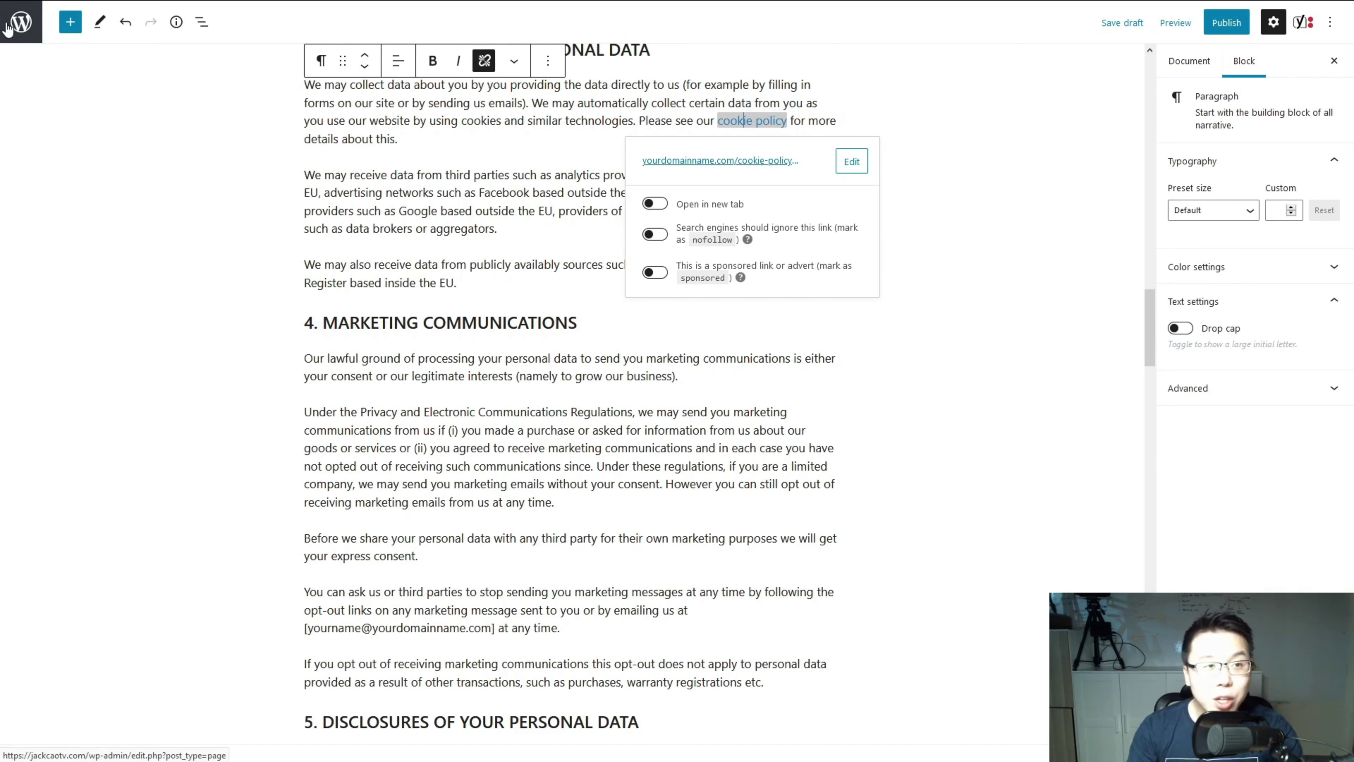
left_click(645, 12)
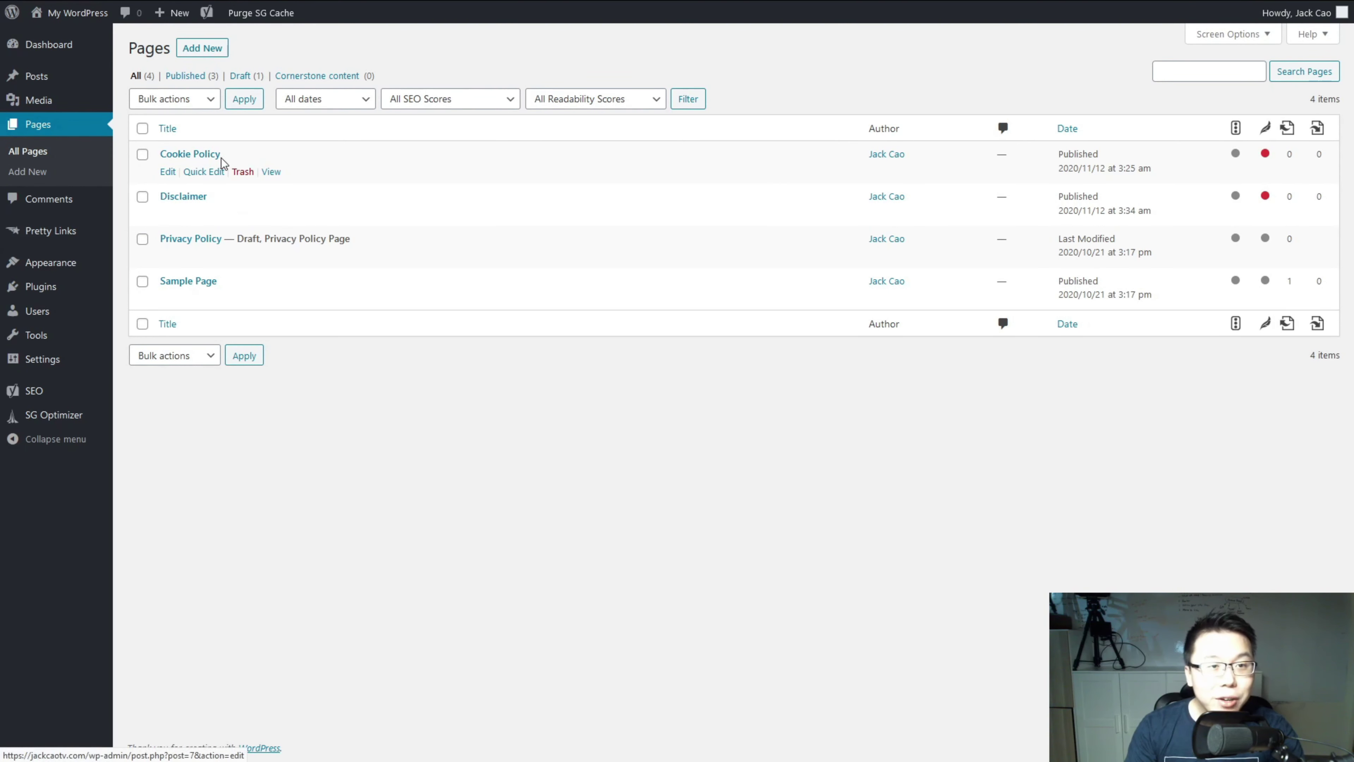
left_click(272, 172)
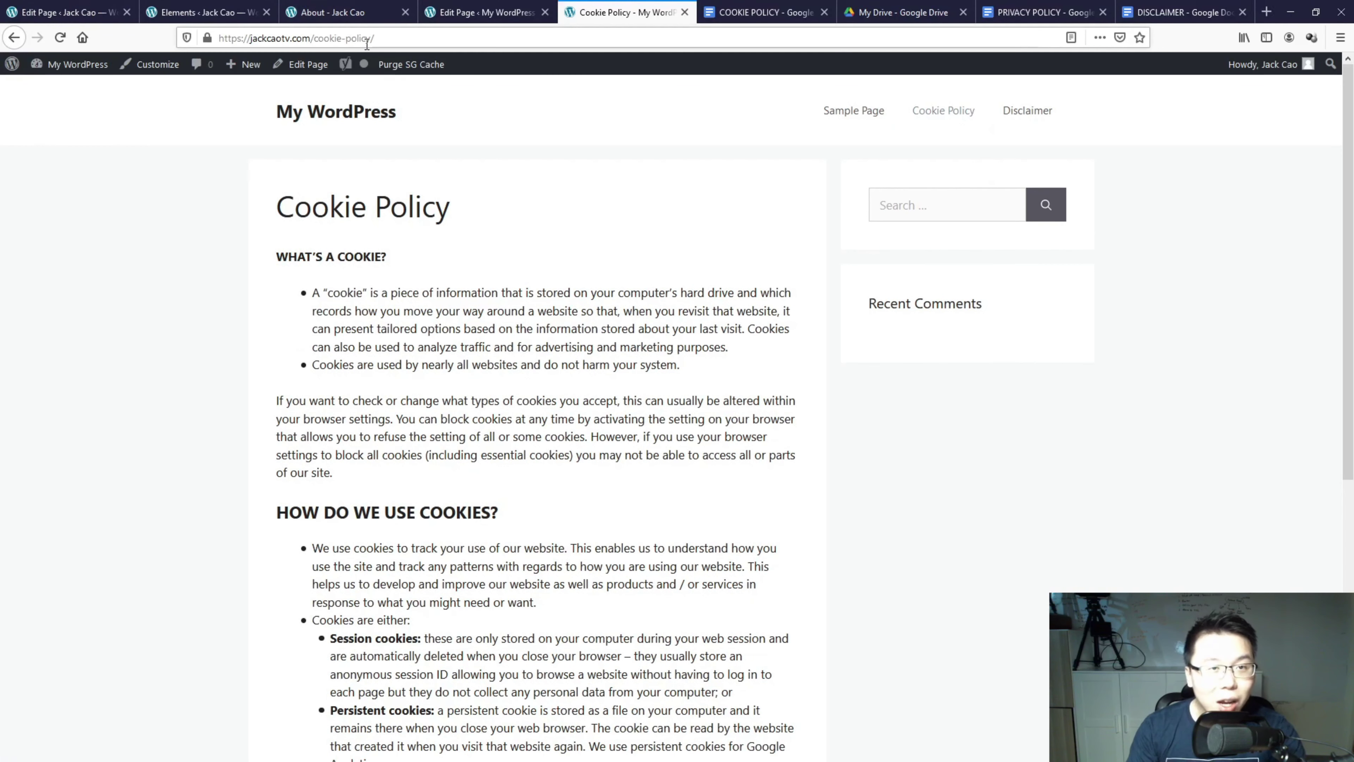
left_click(367, 41)
key("ctrl+c")
left_click(483, 12)
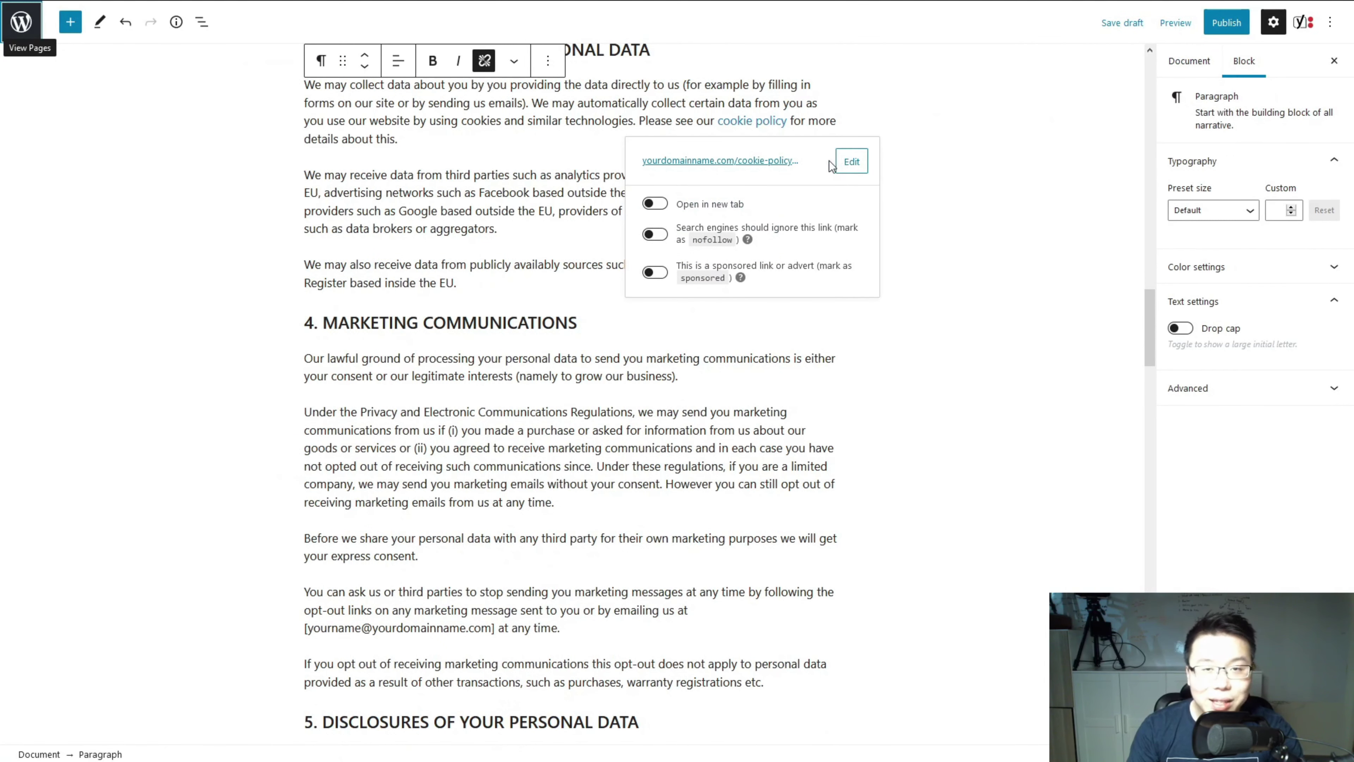
left_click(853, 163)
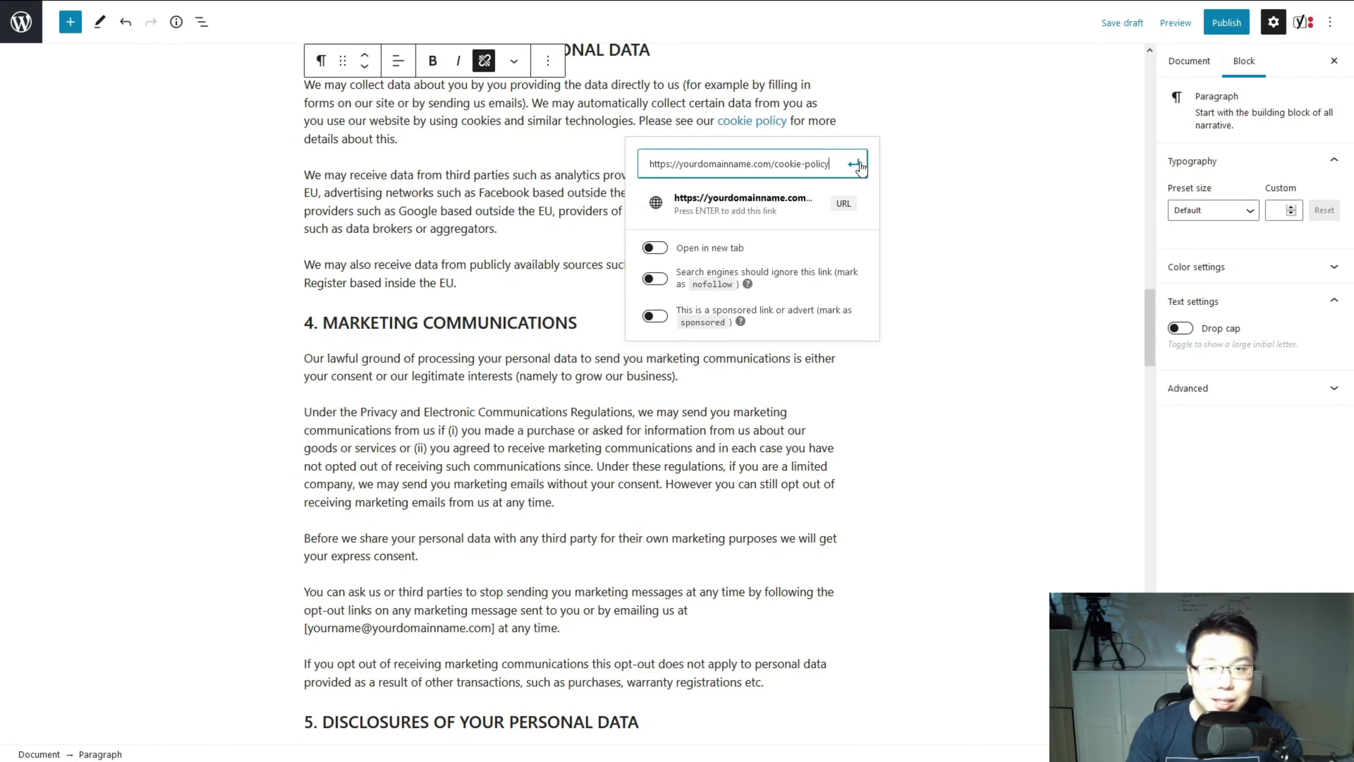
triple_click(820, 164)
key("ctrl+v")
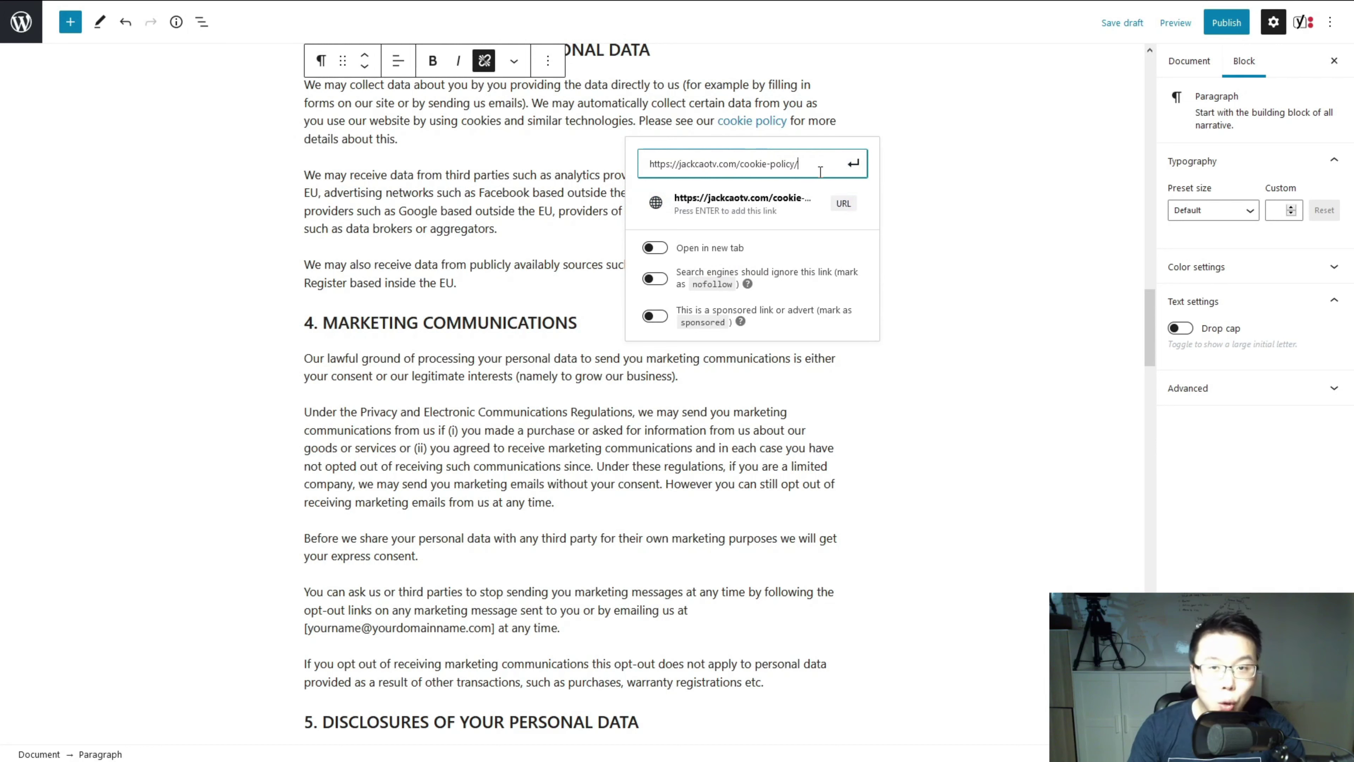
left_click(853, 165)
left_click(754, 121)
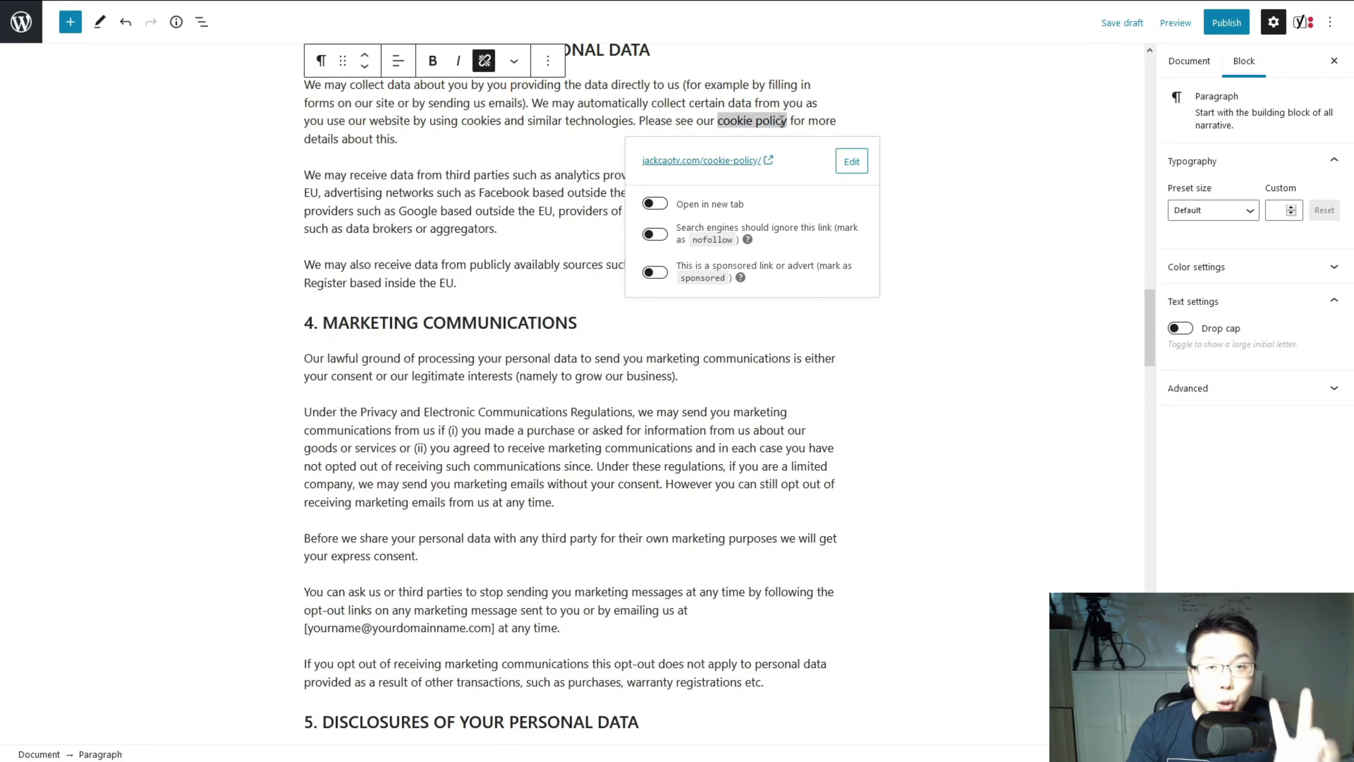
- Point the Cookie Policy link further down at the site's own cookie policy address
left_click(807, 118)
scroll(758, 142, "down", 15)
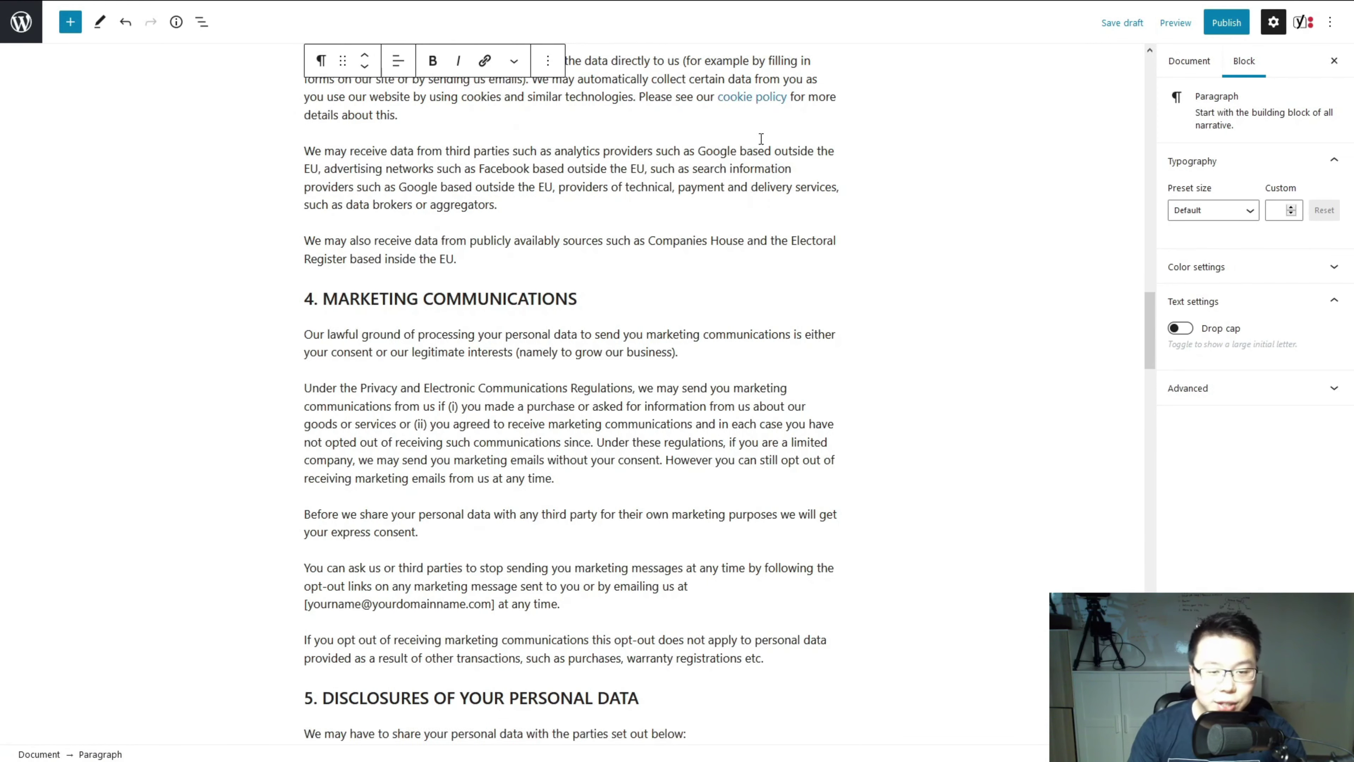
scroll(761, 139, "down", 15)
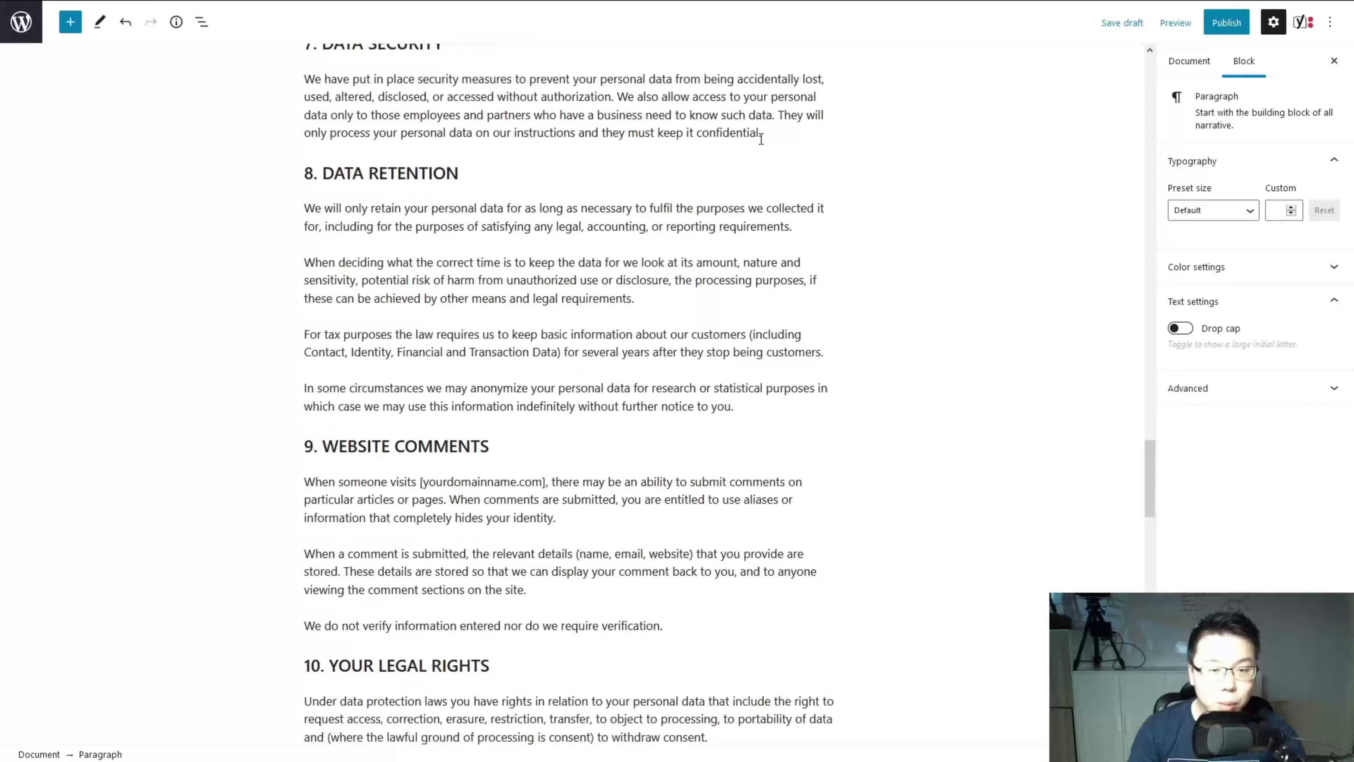
left_click(395, 592)
key("ctrl+k")
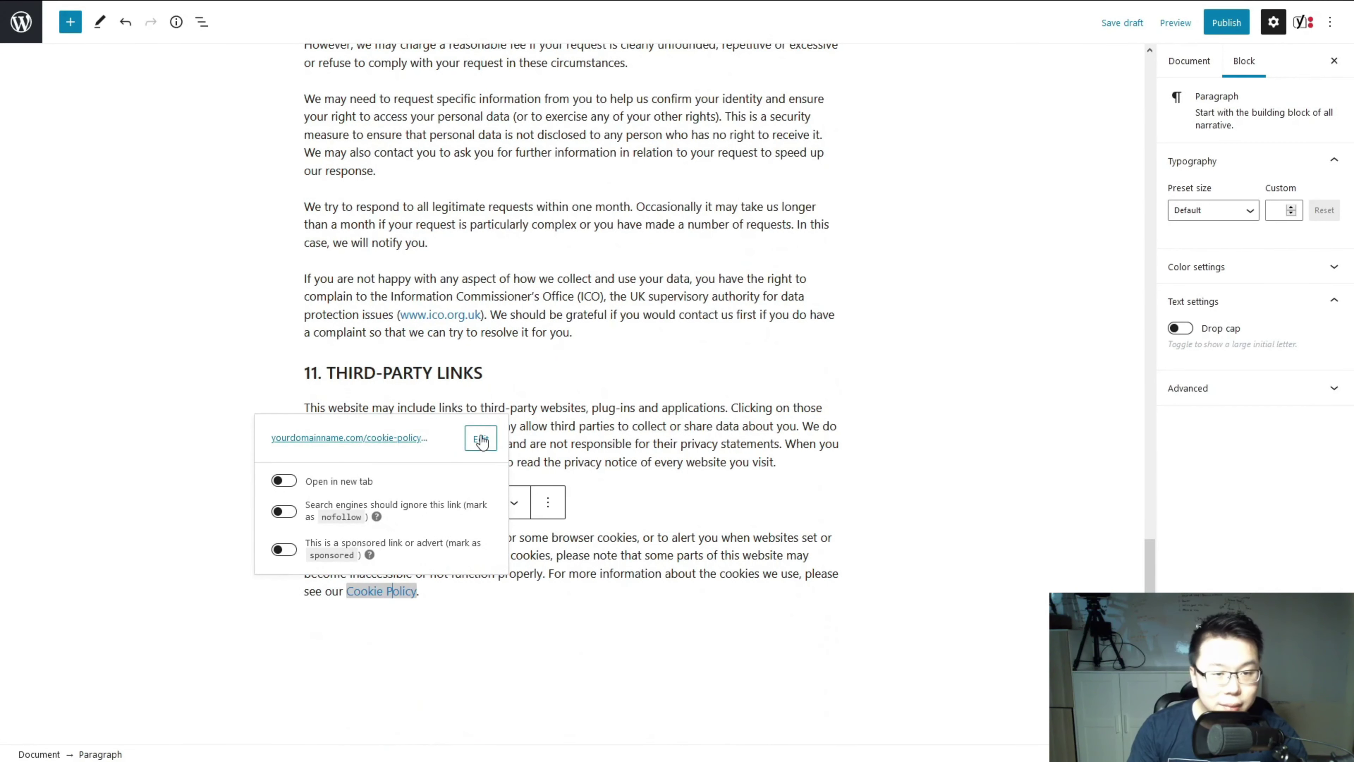
type("https://yourdomainname.com/cookie-policy")
triple_click(438, 404)
key("ctrl+v")
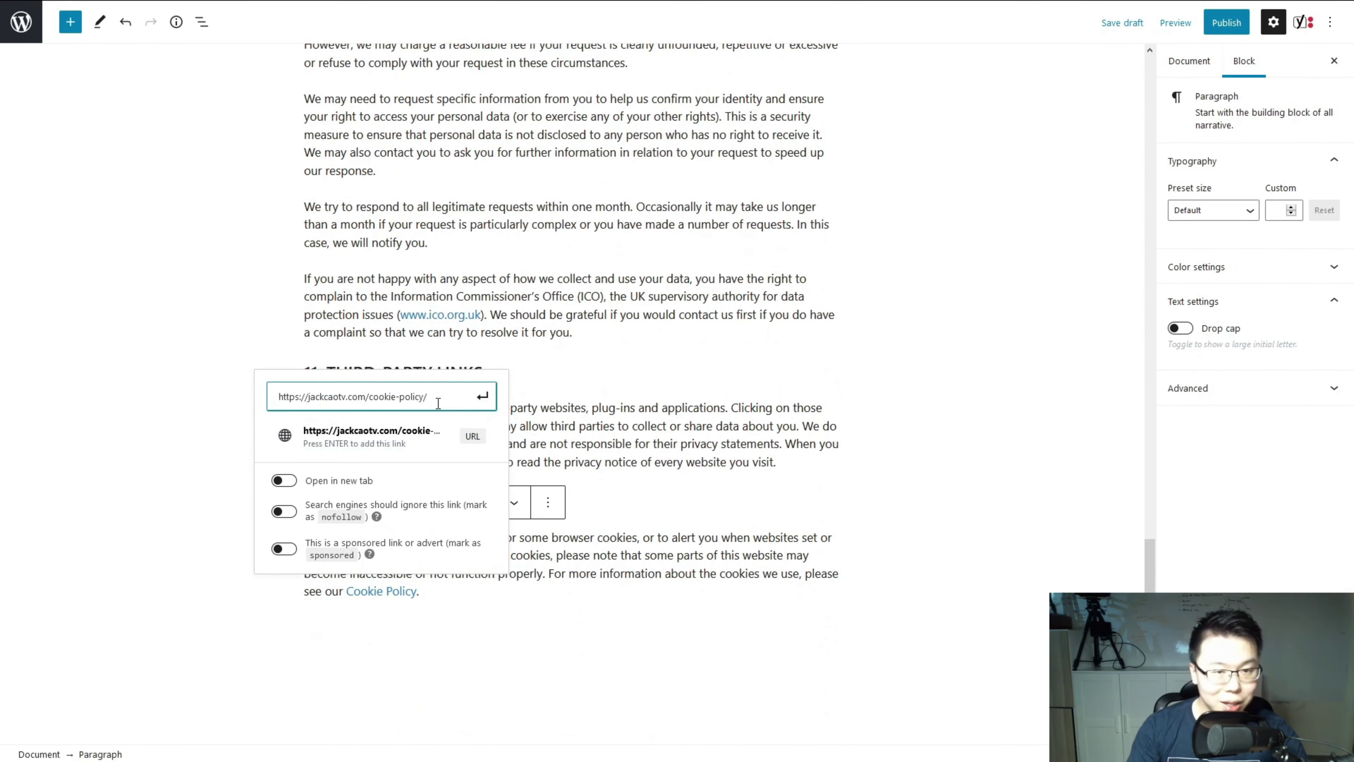
left_click(485, 401)
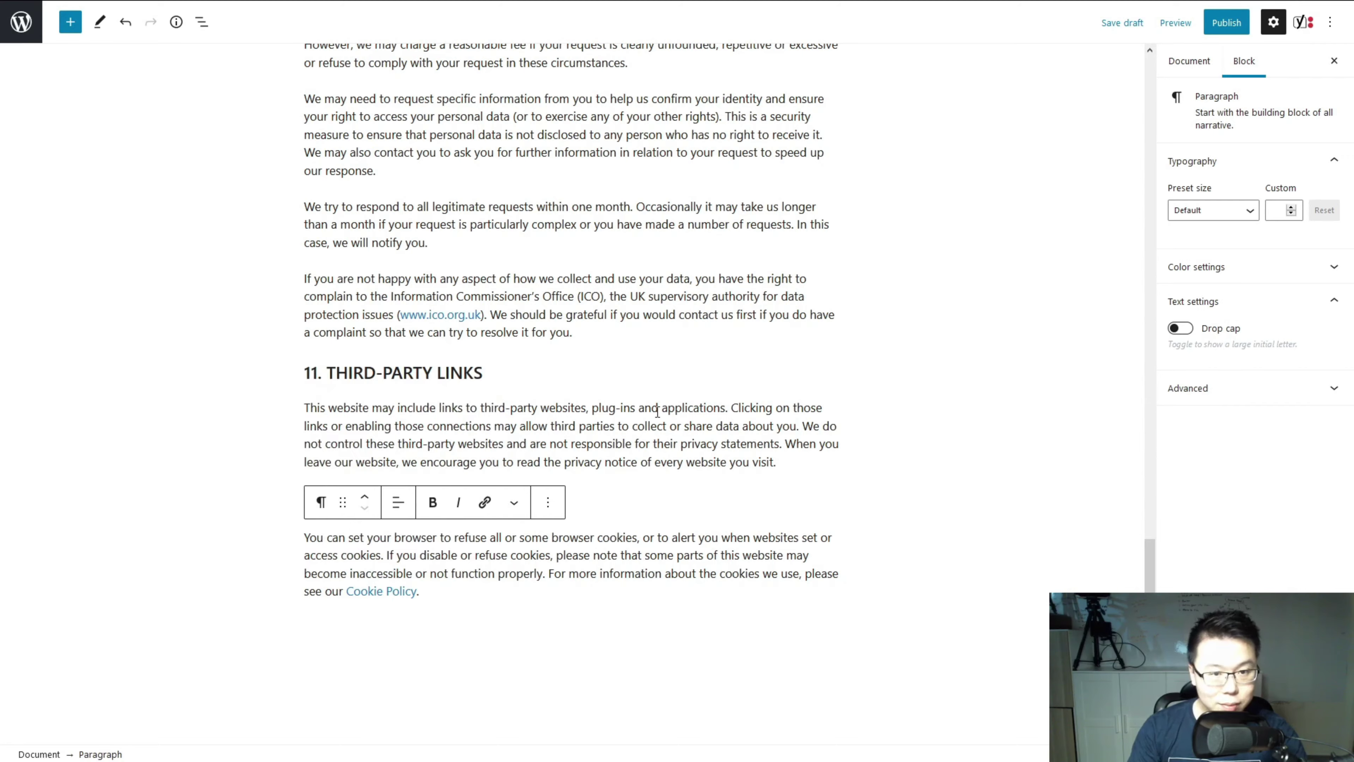
- Delete the duplicate PRIVACY POLICY line and its leftover empty paragraph
key("ctrl+f")
scroll(959, 267, "up", 20)
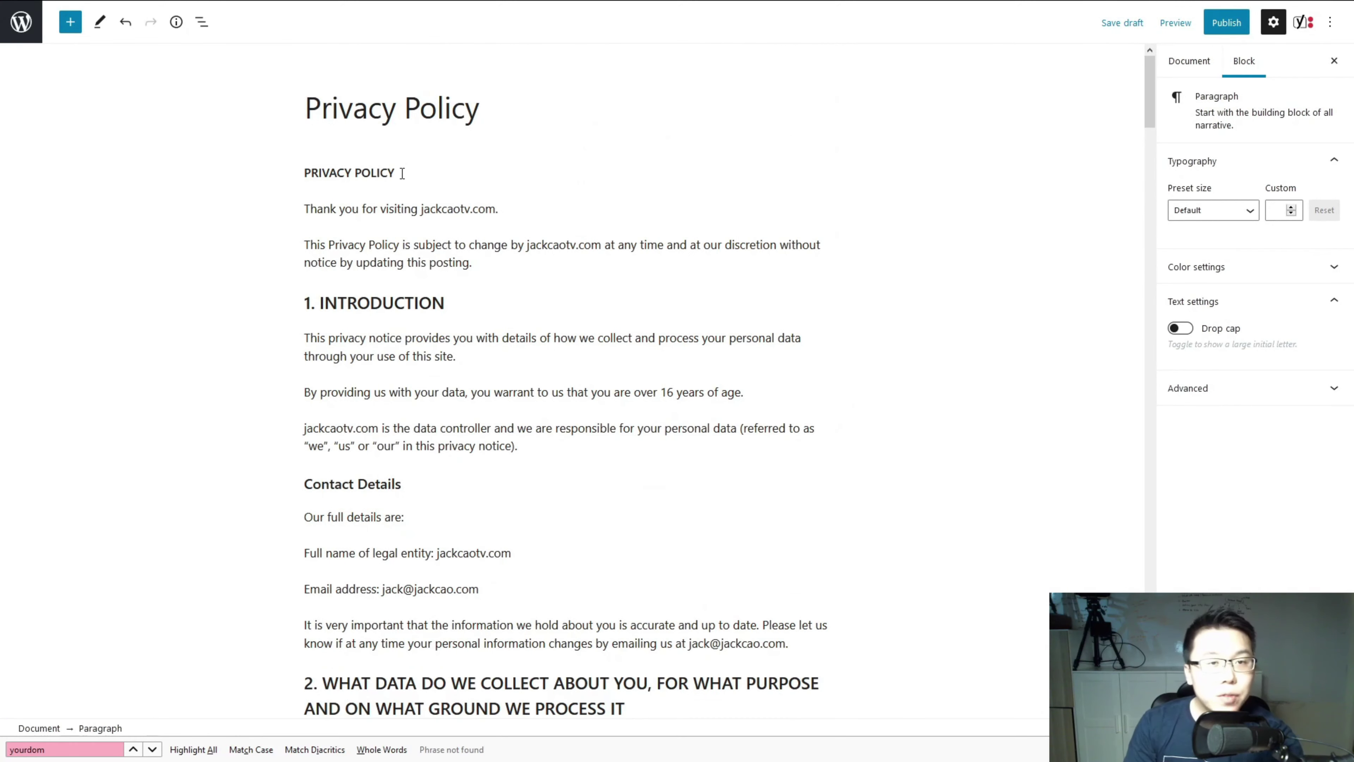
triple_click(299, 173)
key("BackSpace")
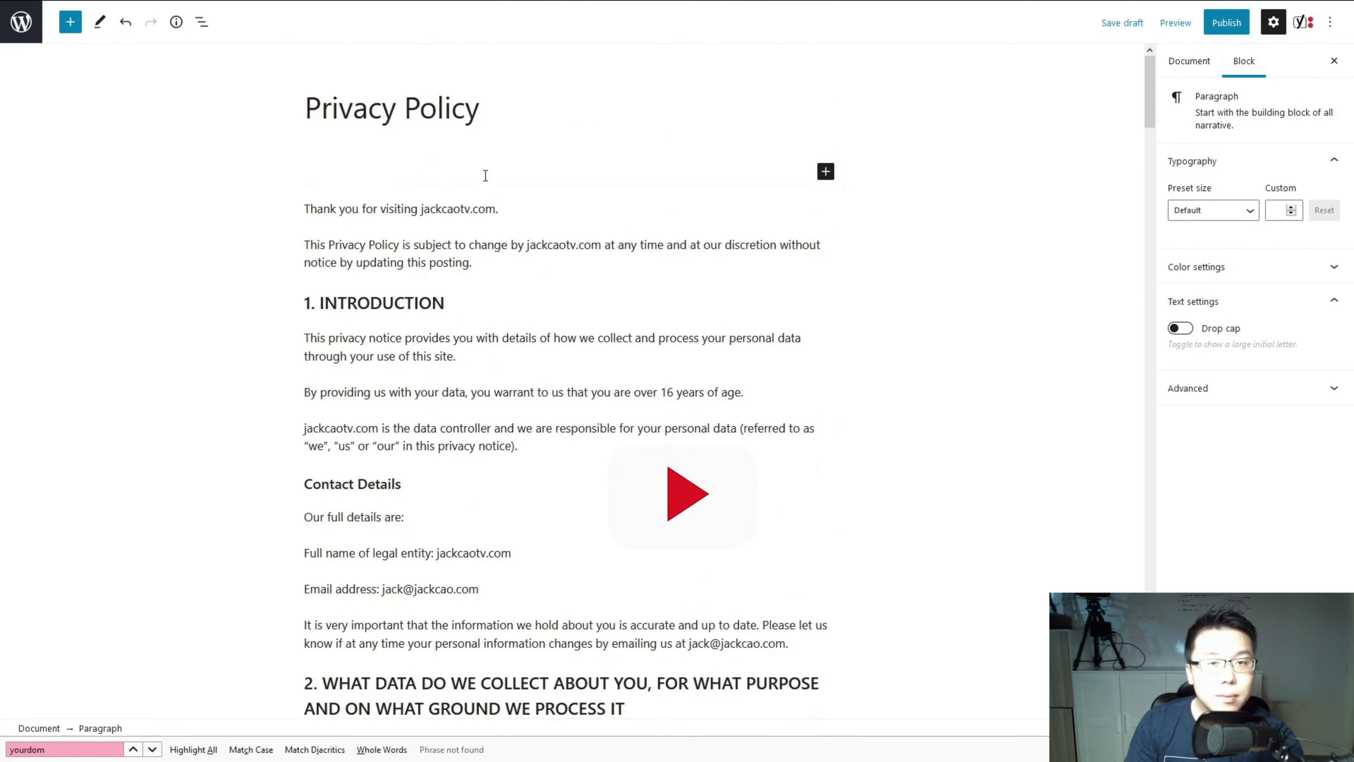
key("BackSpace")
- Publish the updated Privacy Policy page
left_click(611, 208)
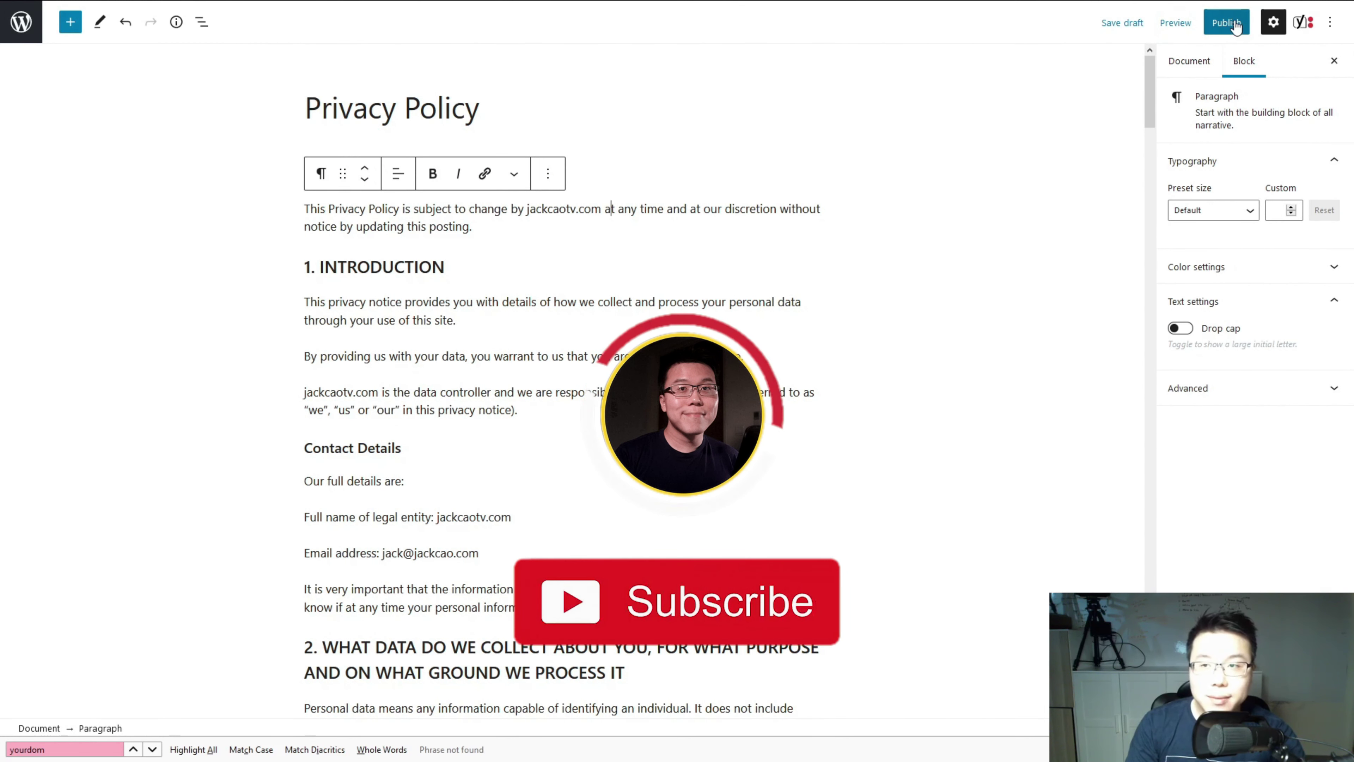
left_click(1236, 24)
left_click(1233, 27)
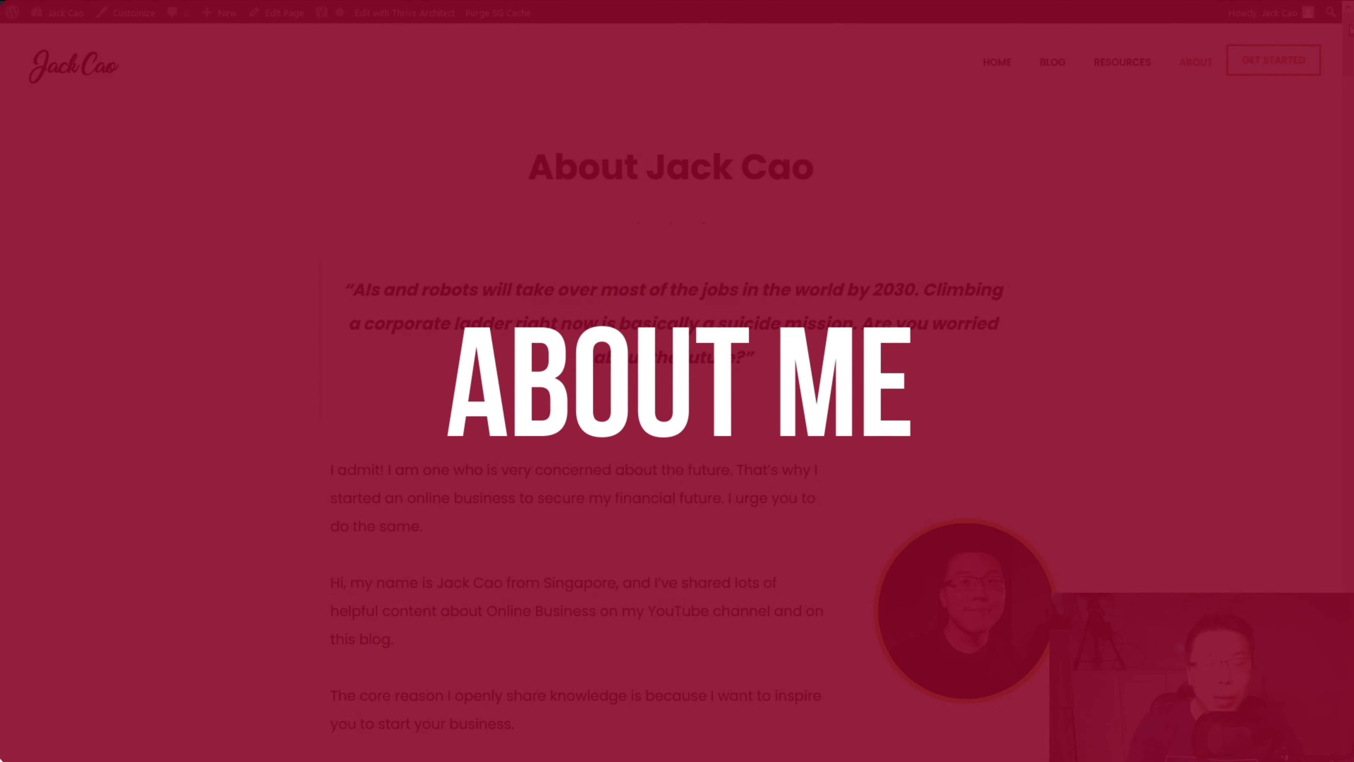
- Scroll through the live example About page for reference
scroll(1338, 82, "down", 10)
left_click_drag(1339, 81, 1349, 726)
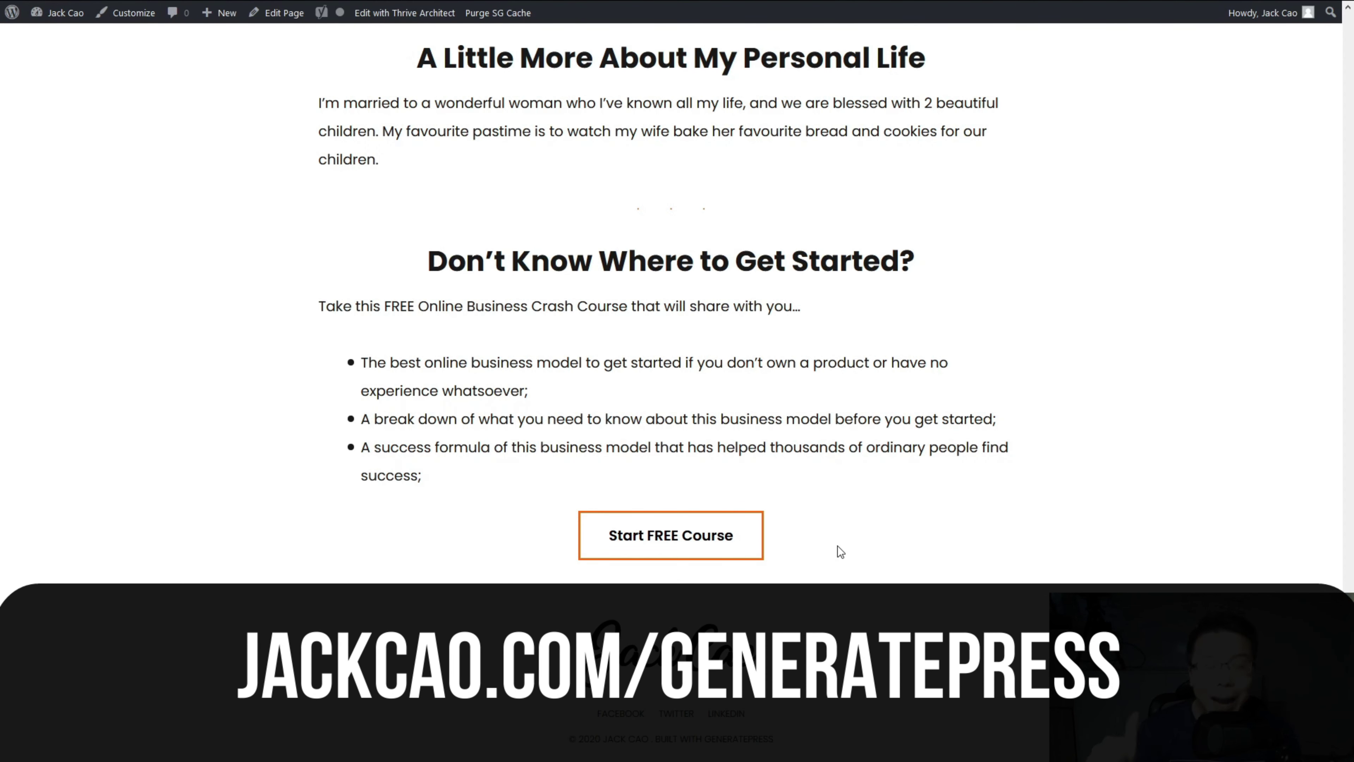
mouse_move(858, 4)
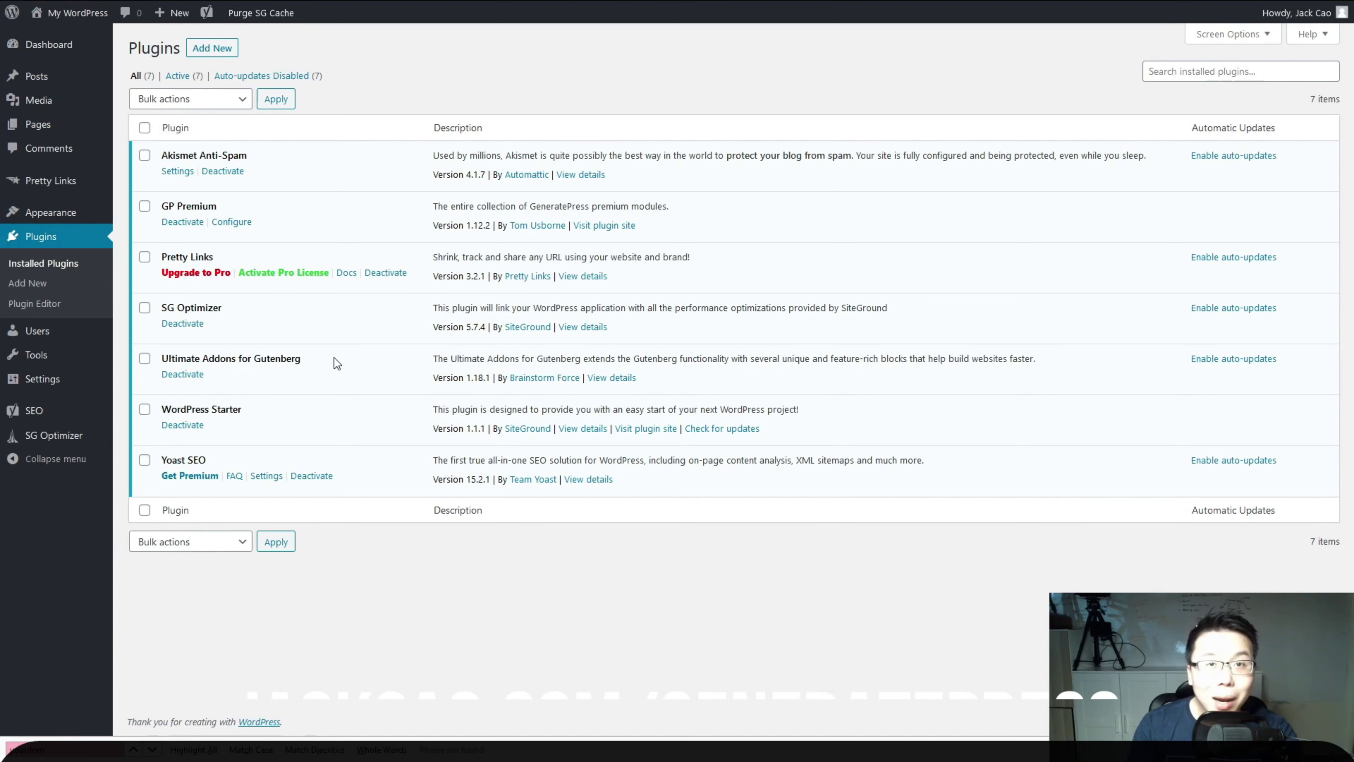
- Select the Ultimate Addons for Gutenberg plugin name and place the admin beside the live About page
left_click_drag(162, 357, 306, 364)
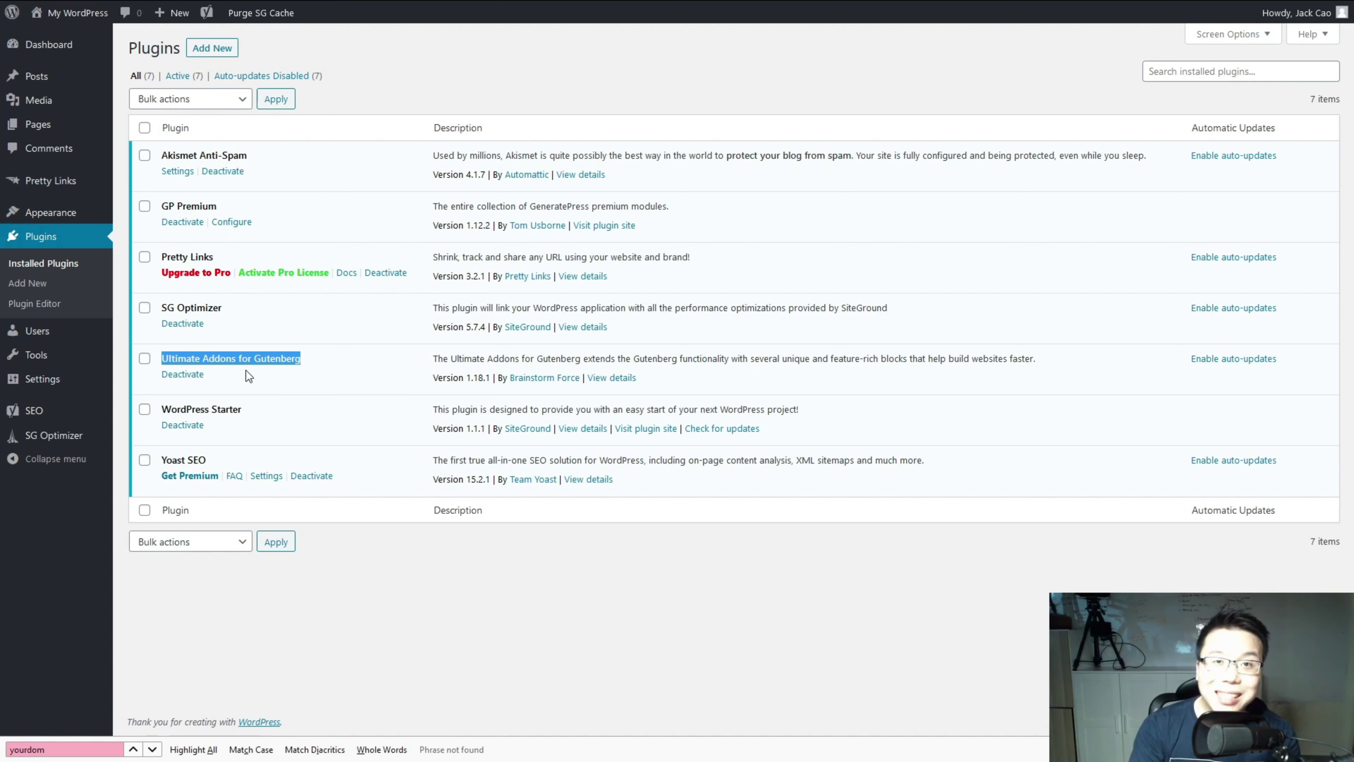
key("alt+Tab")
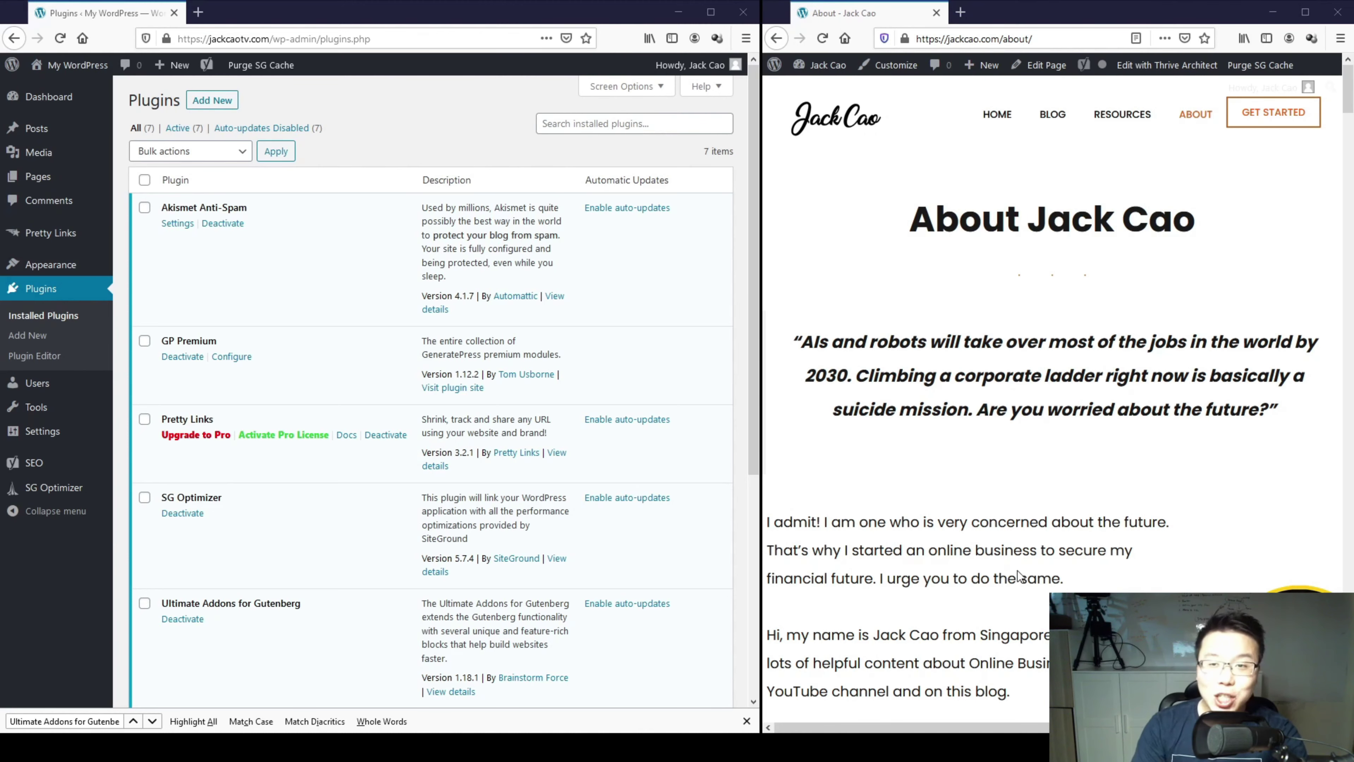
scroll(1119, 273, "down", 10)
scroll(1109, 356, "up", 10)
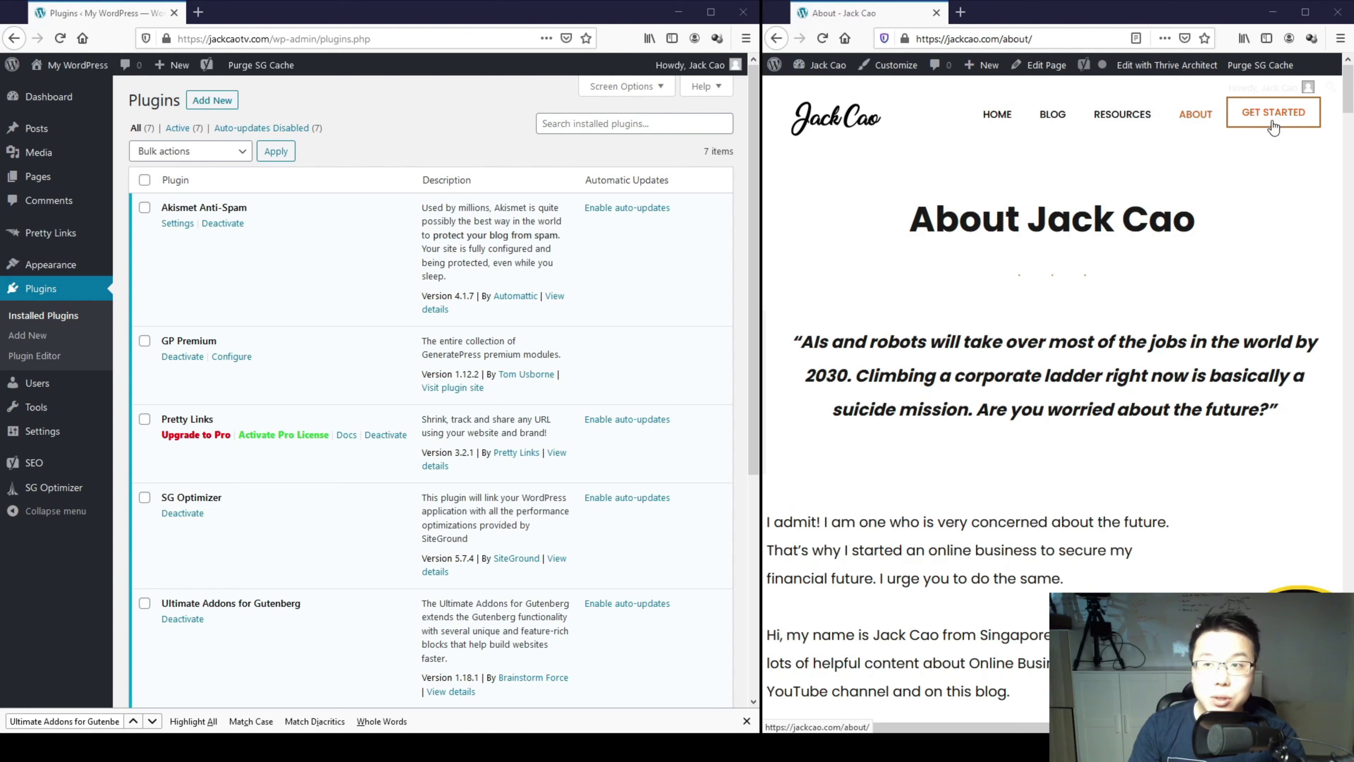
scroll(1333, 101, "down", 2)
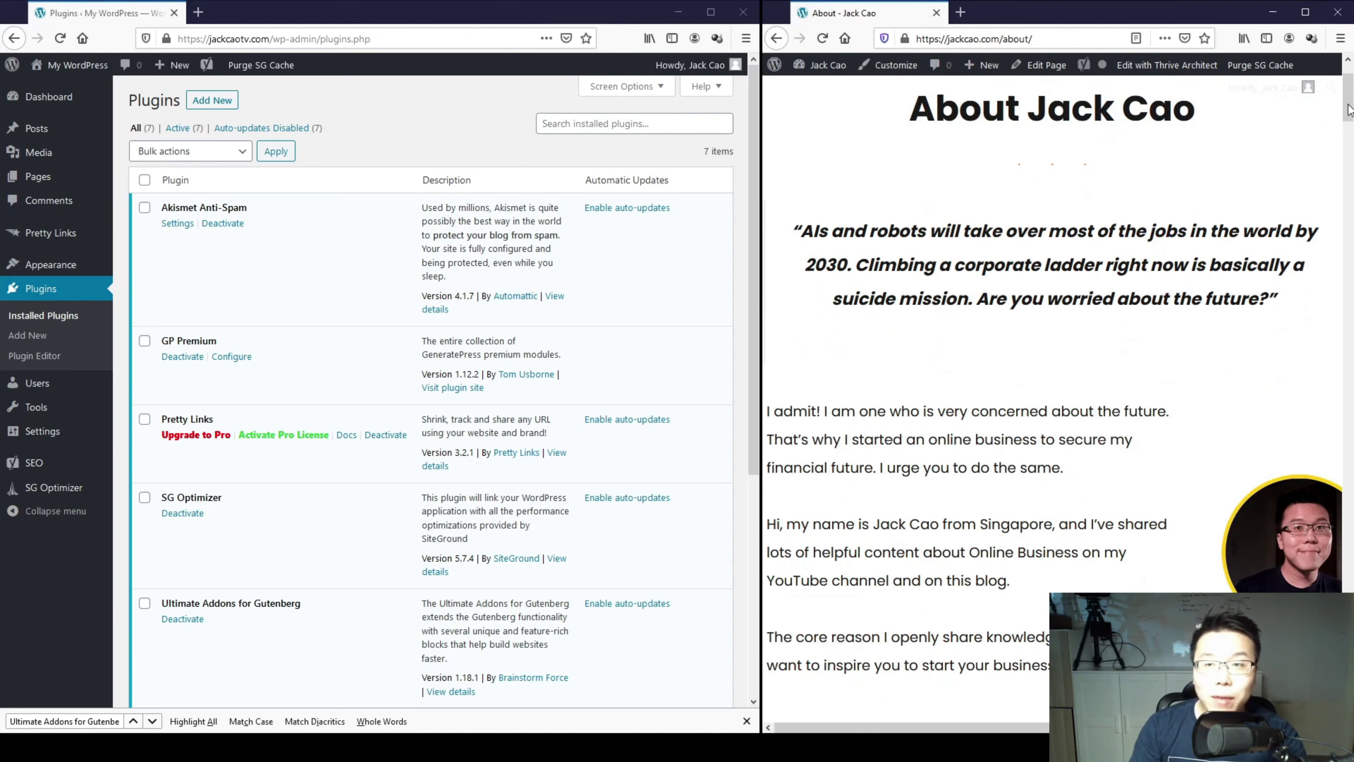
mouse_move(1345, 105)
left_mouse_down()
mouse_move(1333, 694)
mouse_move(1346, 80)
left_mouse_up()
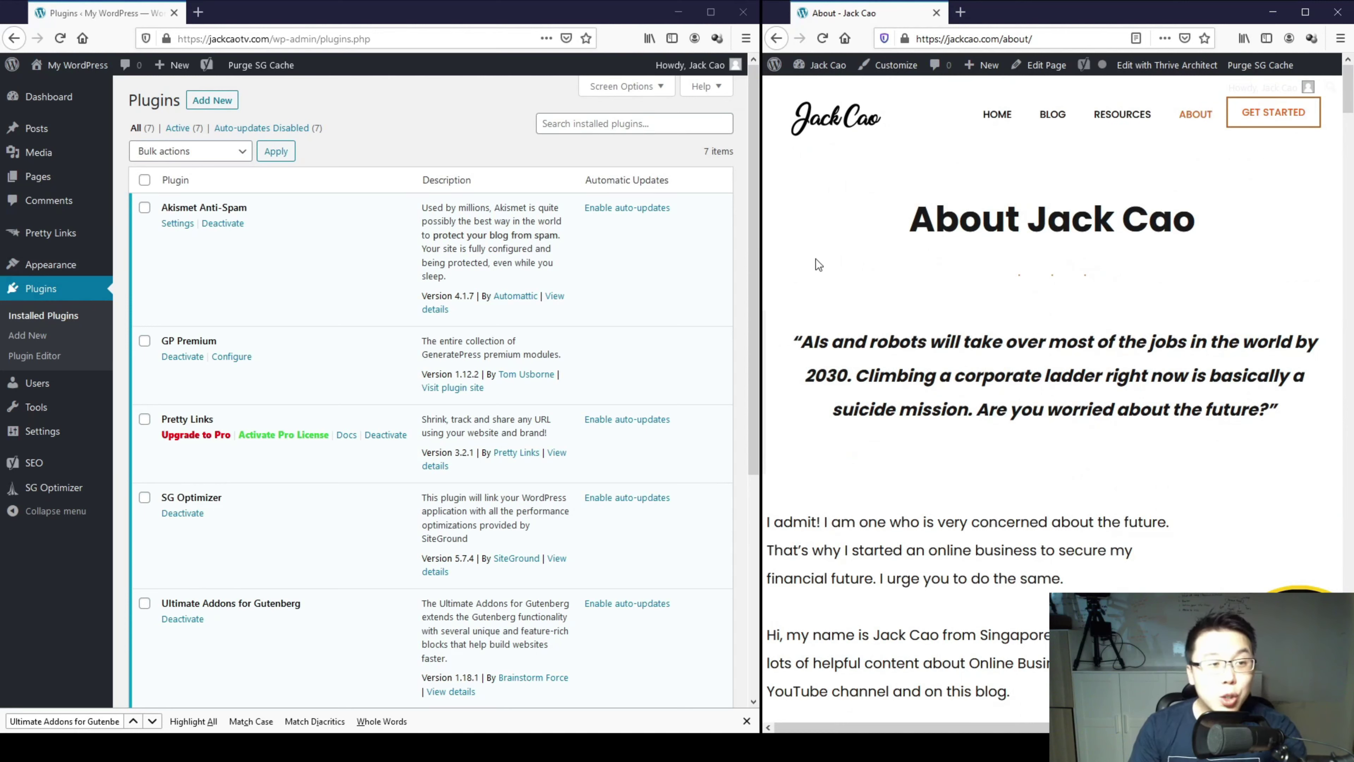
- Add a new page titled 'About'
mouse_move(48, 183)
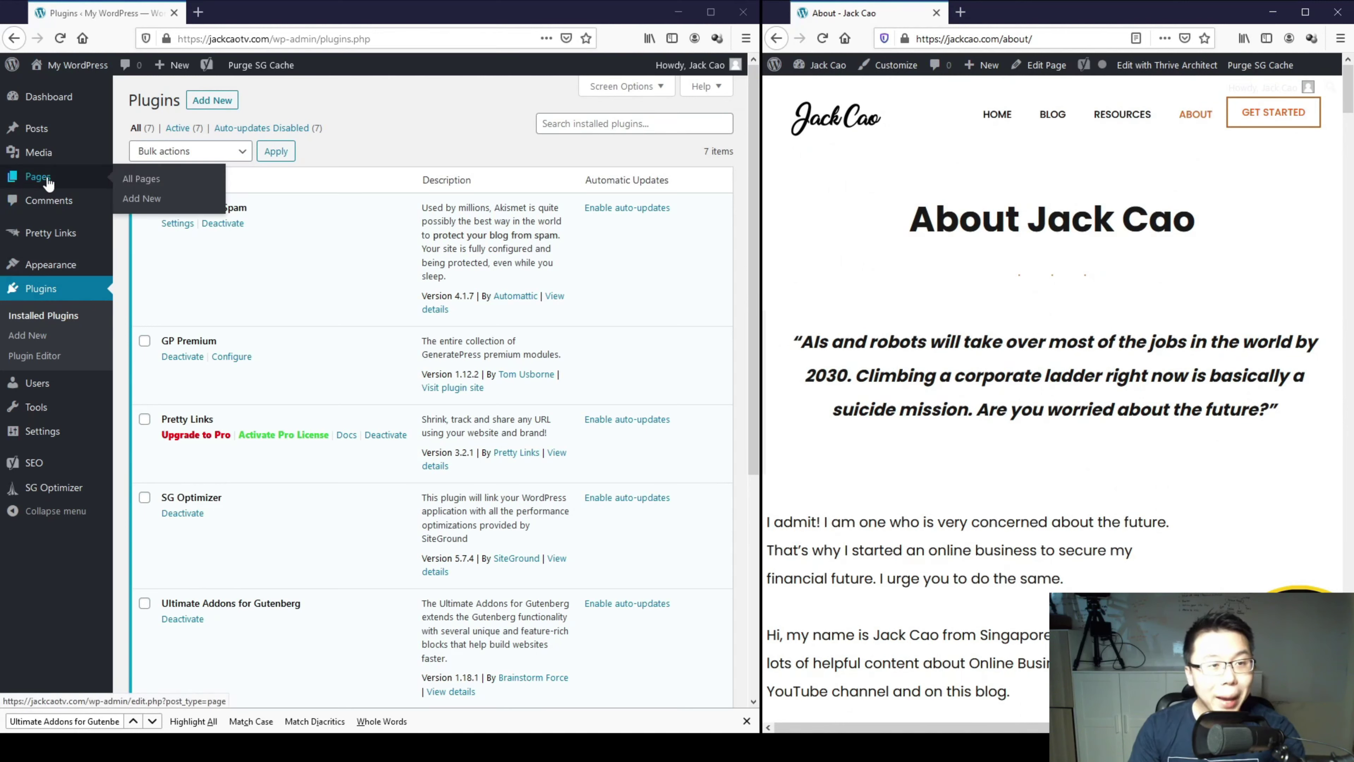
left_click(134, 199)
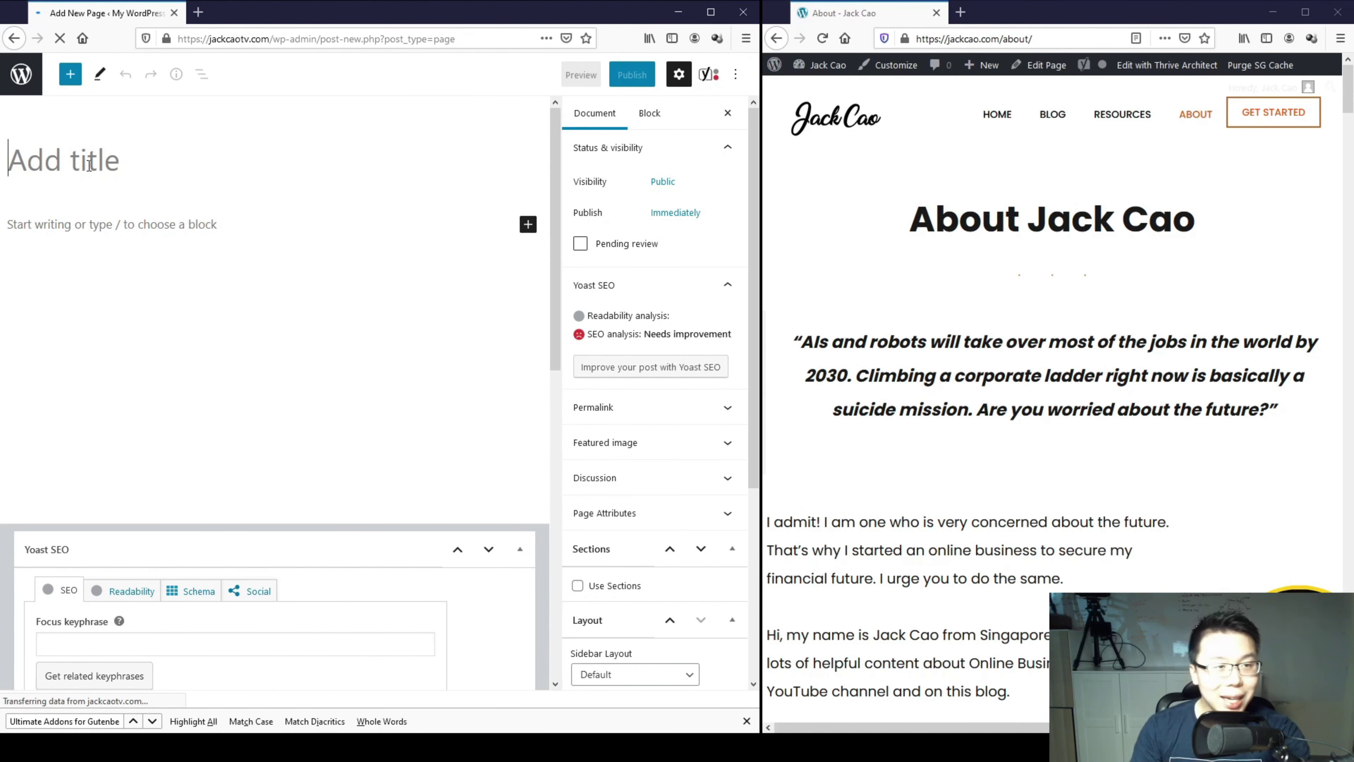
type("About")
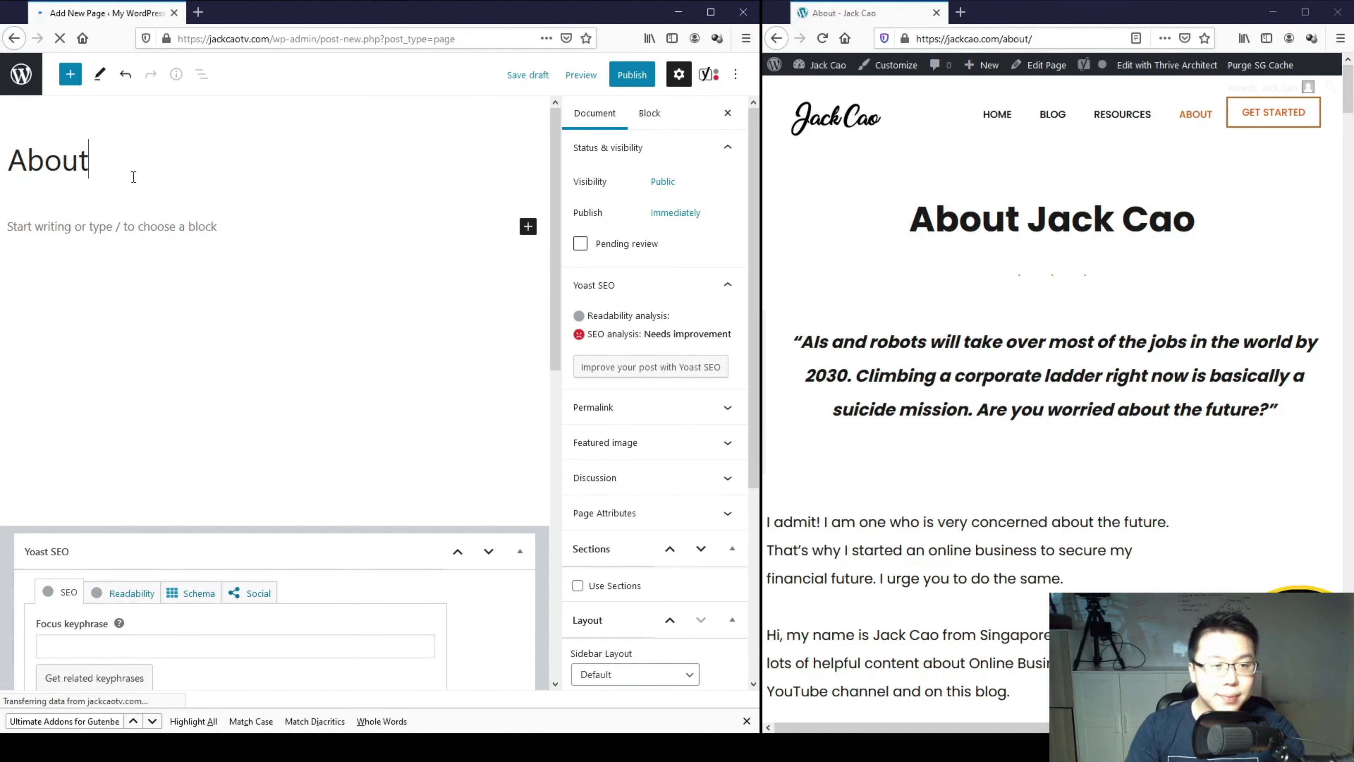
left_click(192, 227)
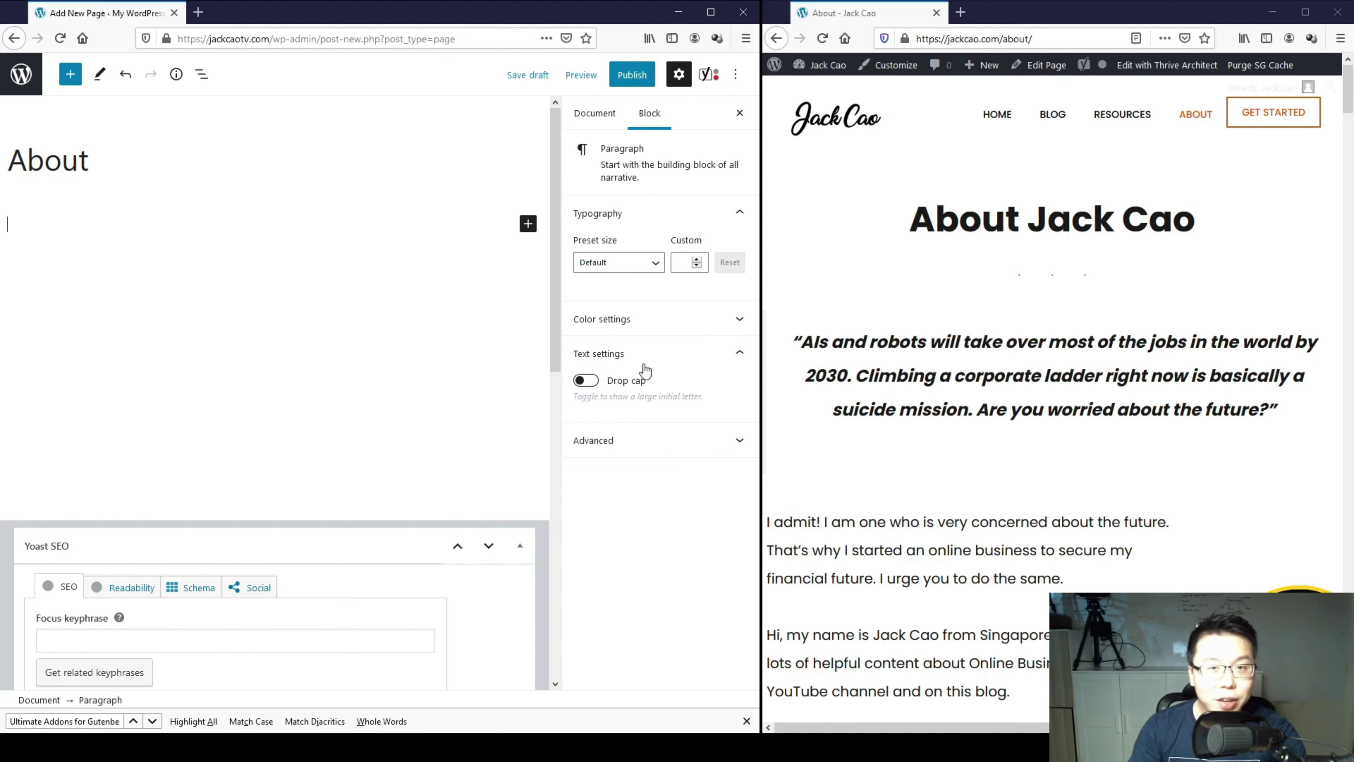
- Preview the About page in a new tab
left_click(608, 112)
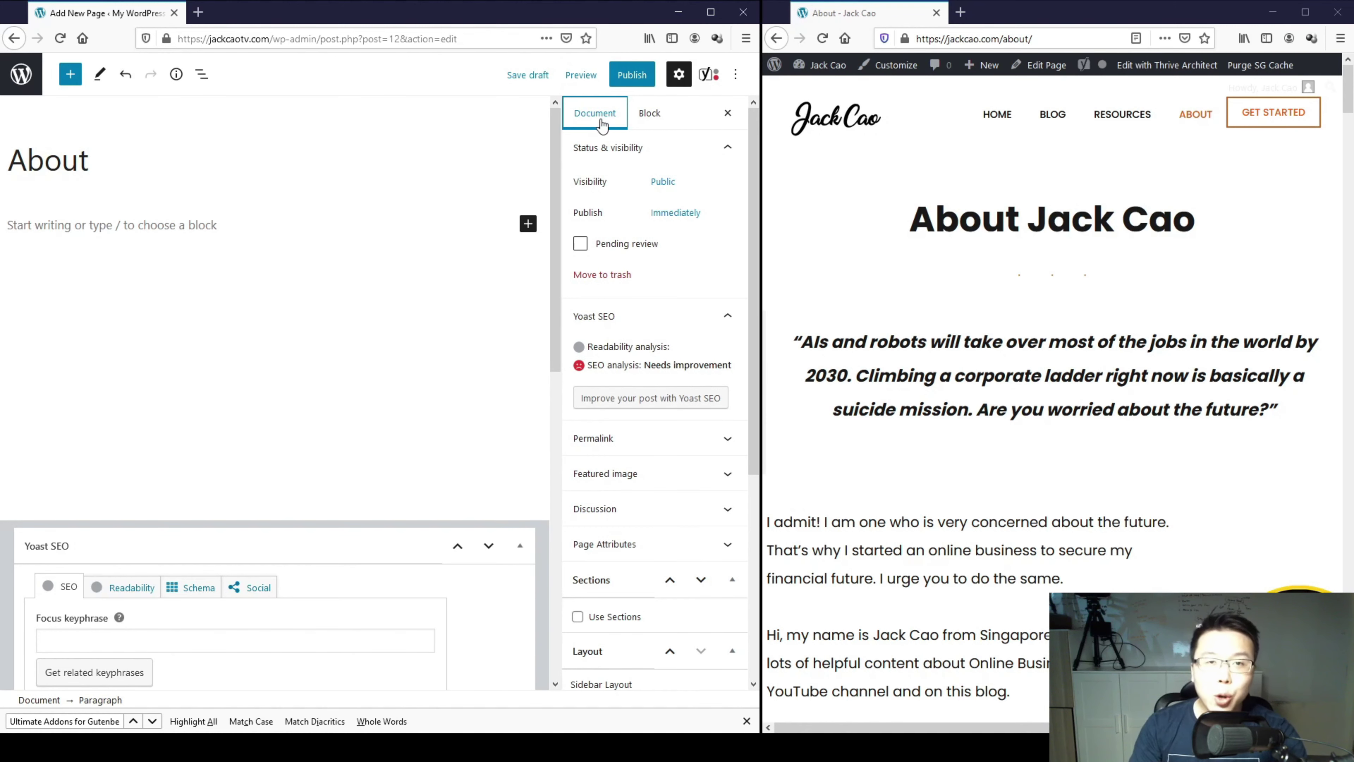
left_click(581, 74)
left_click(482, 206)
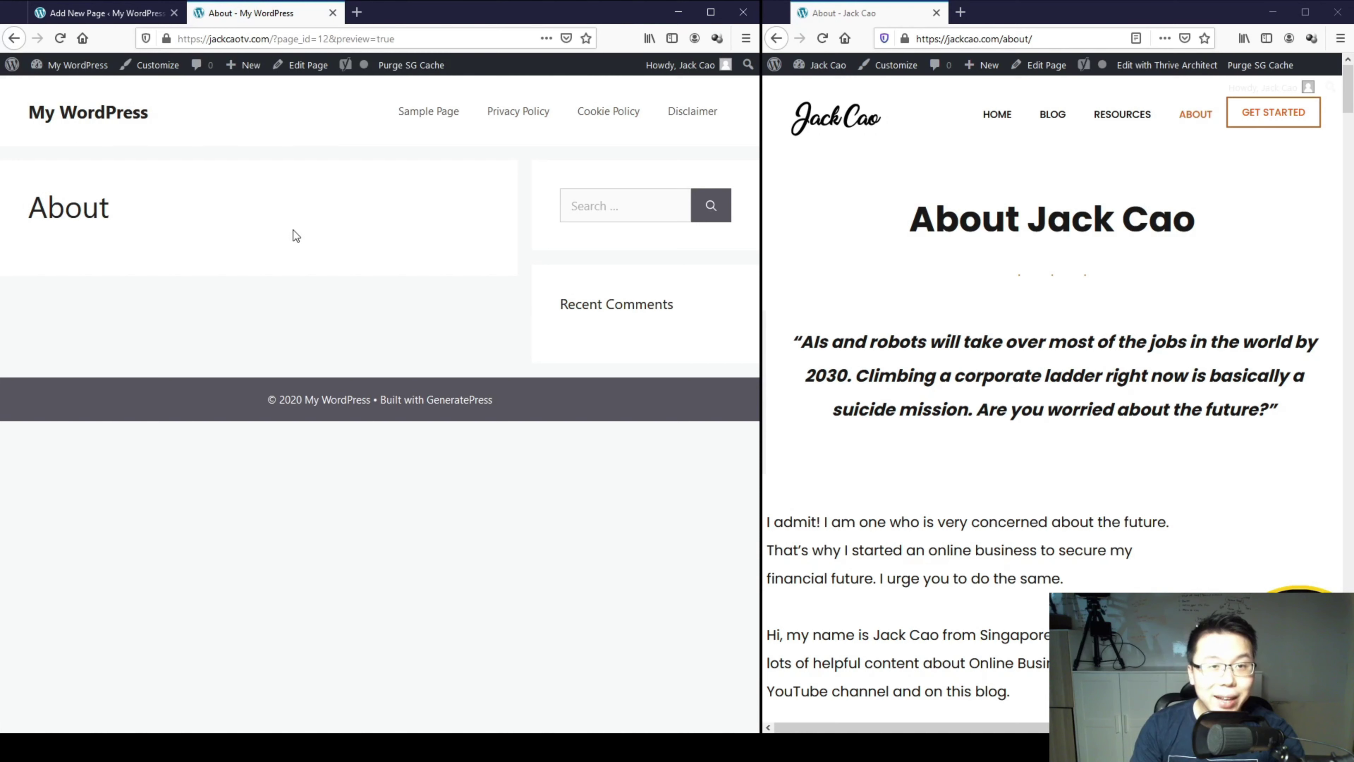
left_click(102, 12)
left_click(287, 19)
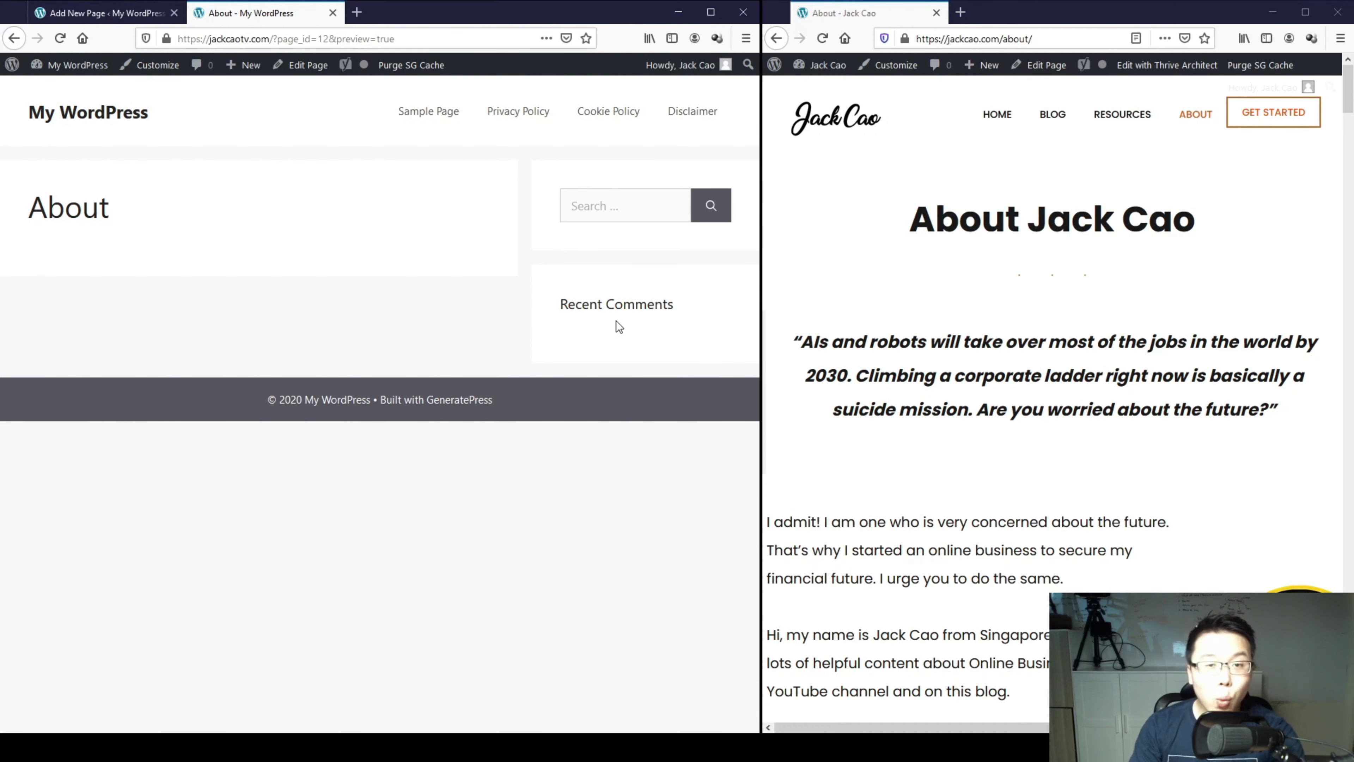
- Set Sidebar Layout to No Sidebars, save the draft, and reload the preview
key("ctrl+shift+Tab")
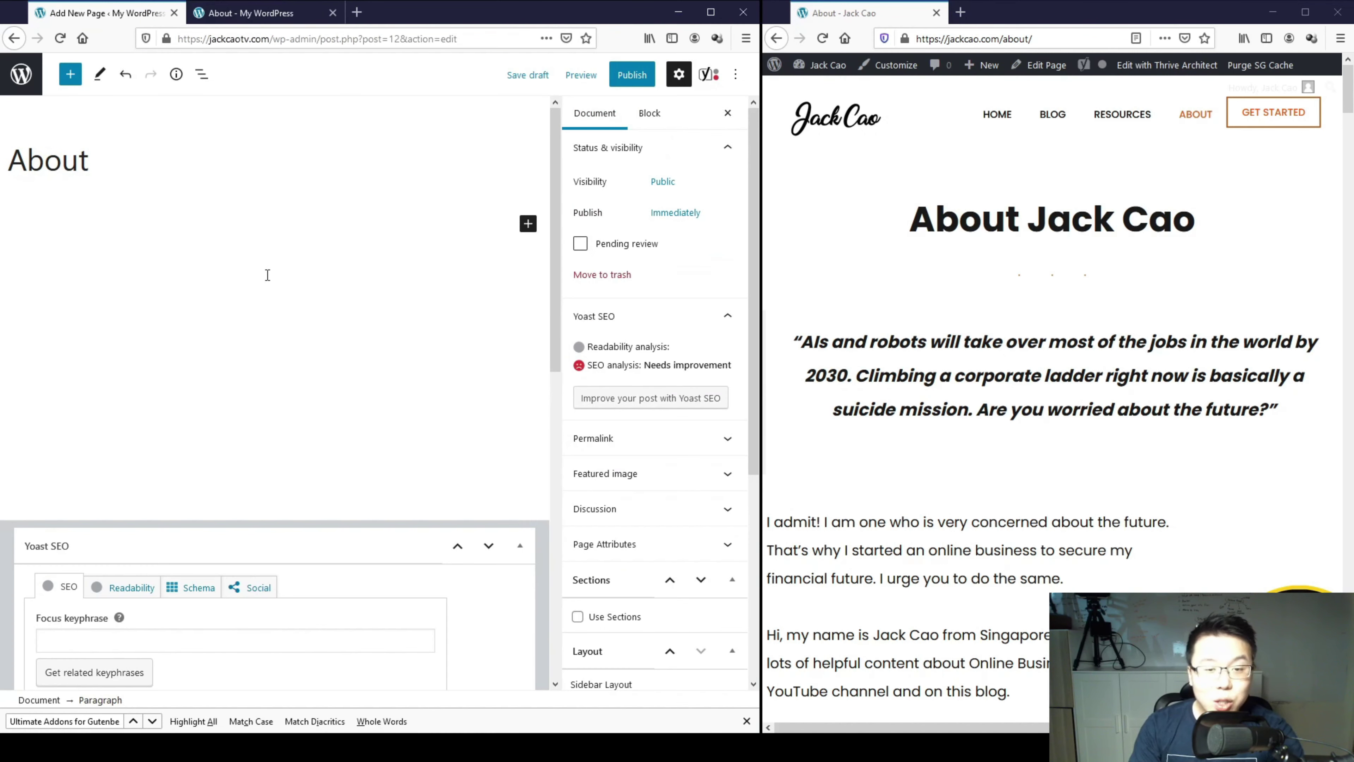
scroll(621, 336, "down", 5)
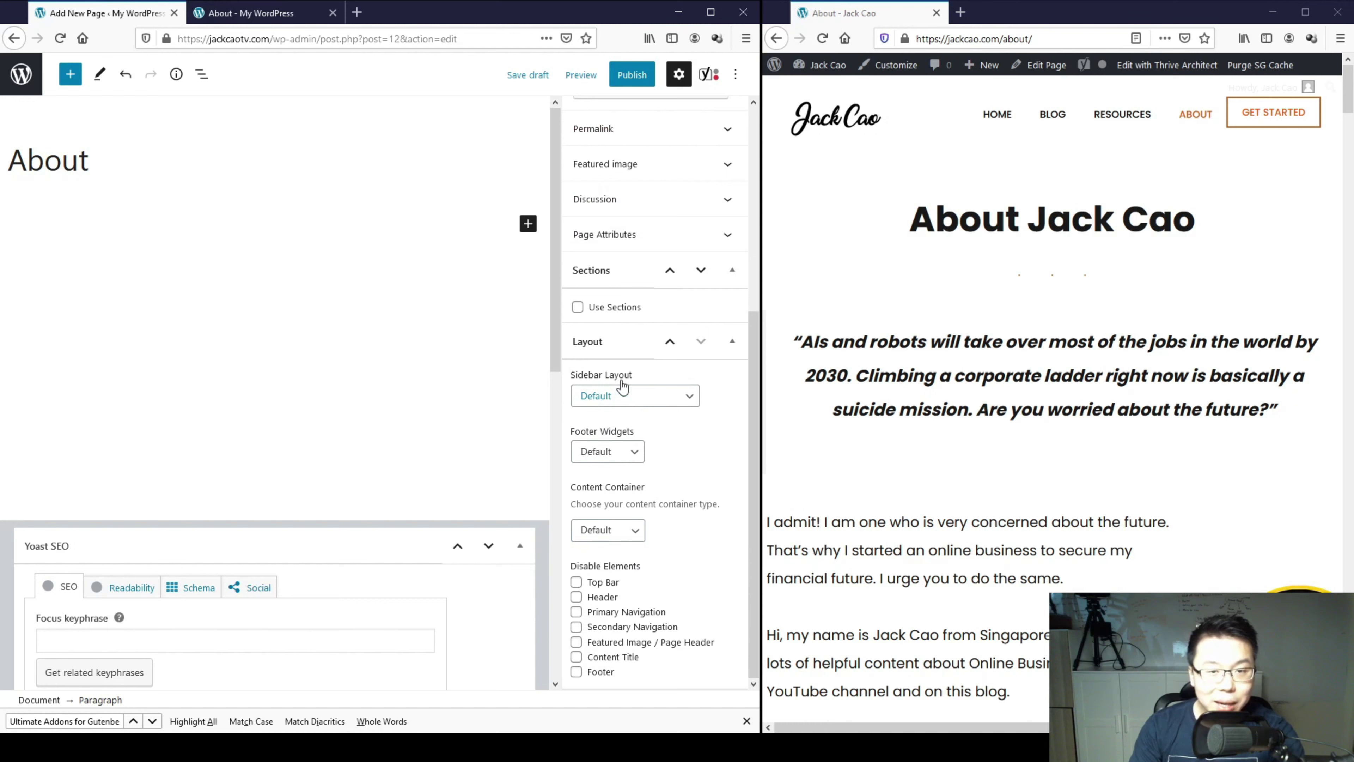
left_click(626, 399)
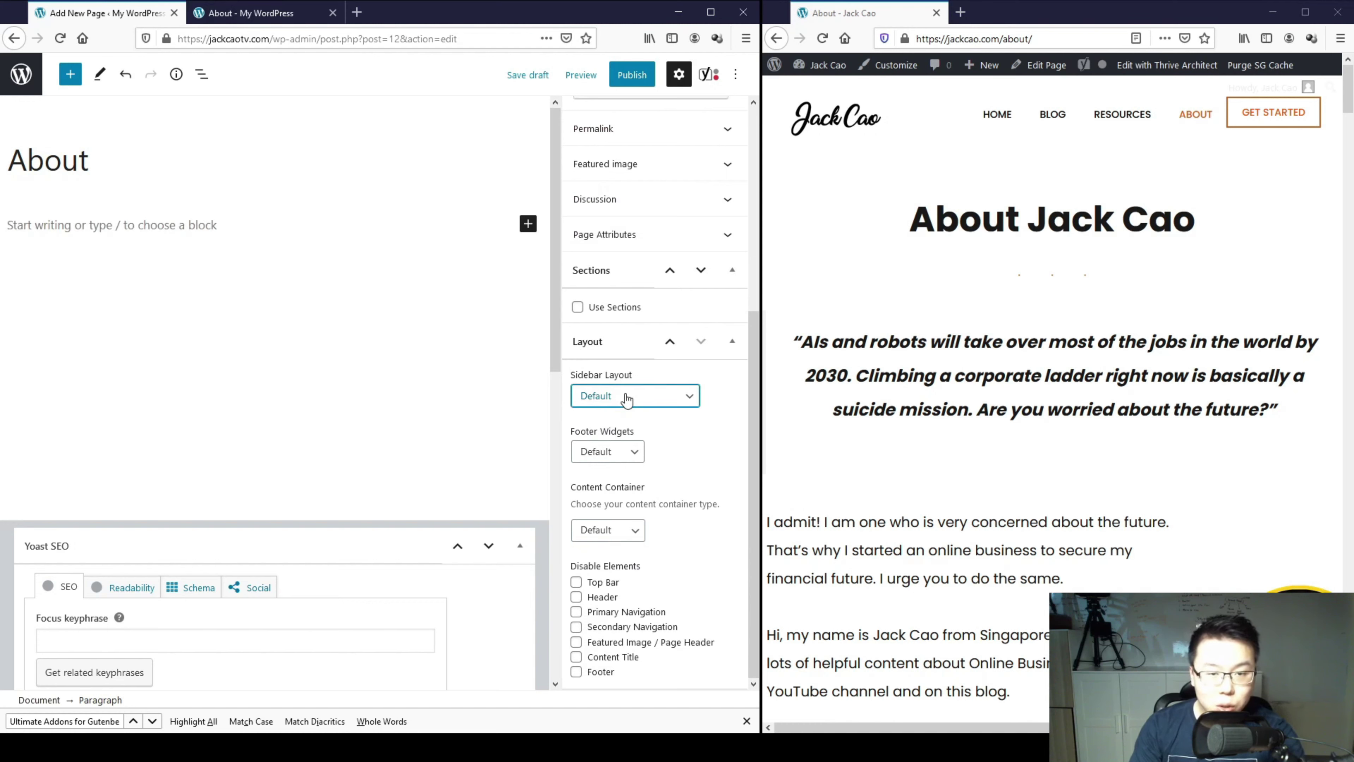
left_click(633, 483)
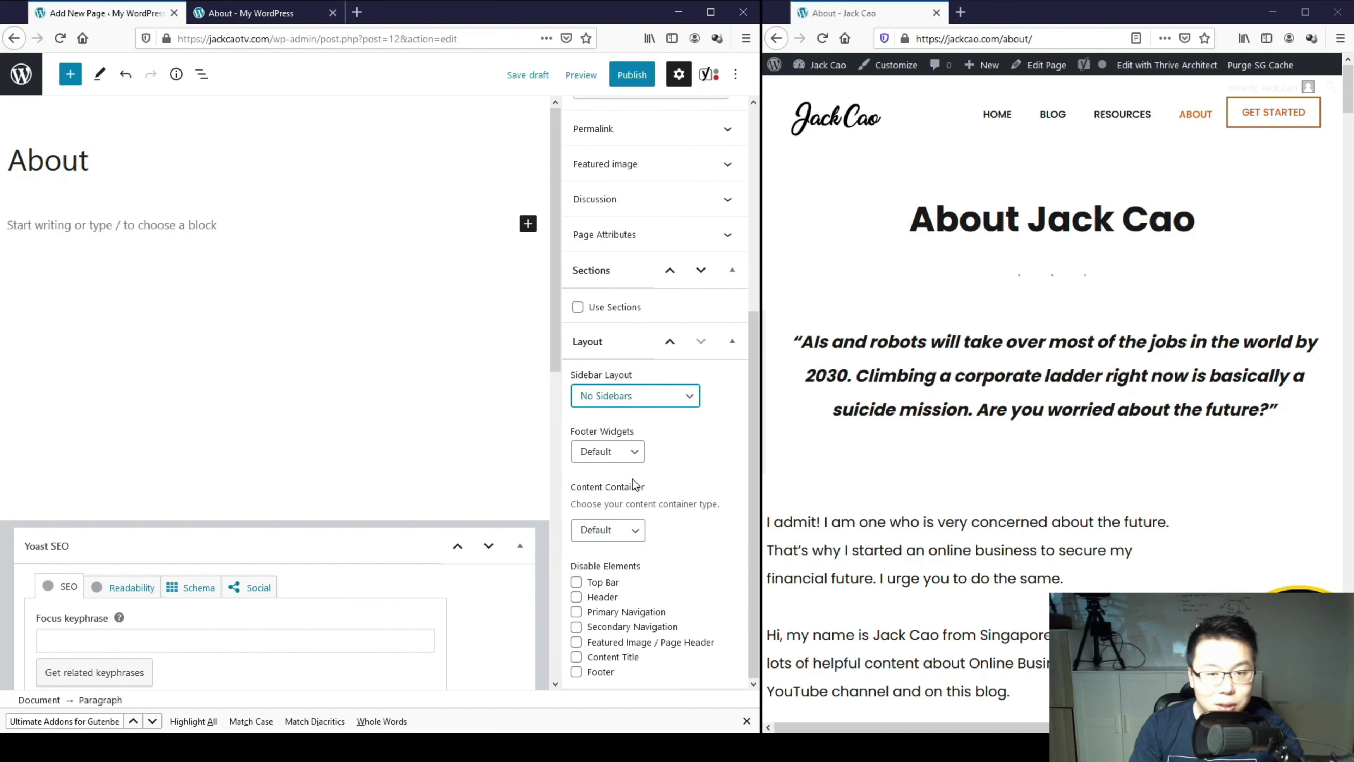
left_click(528, 76)
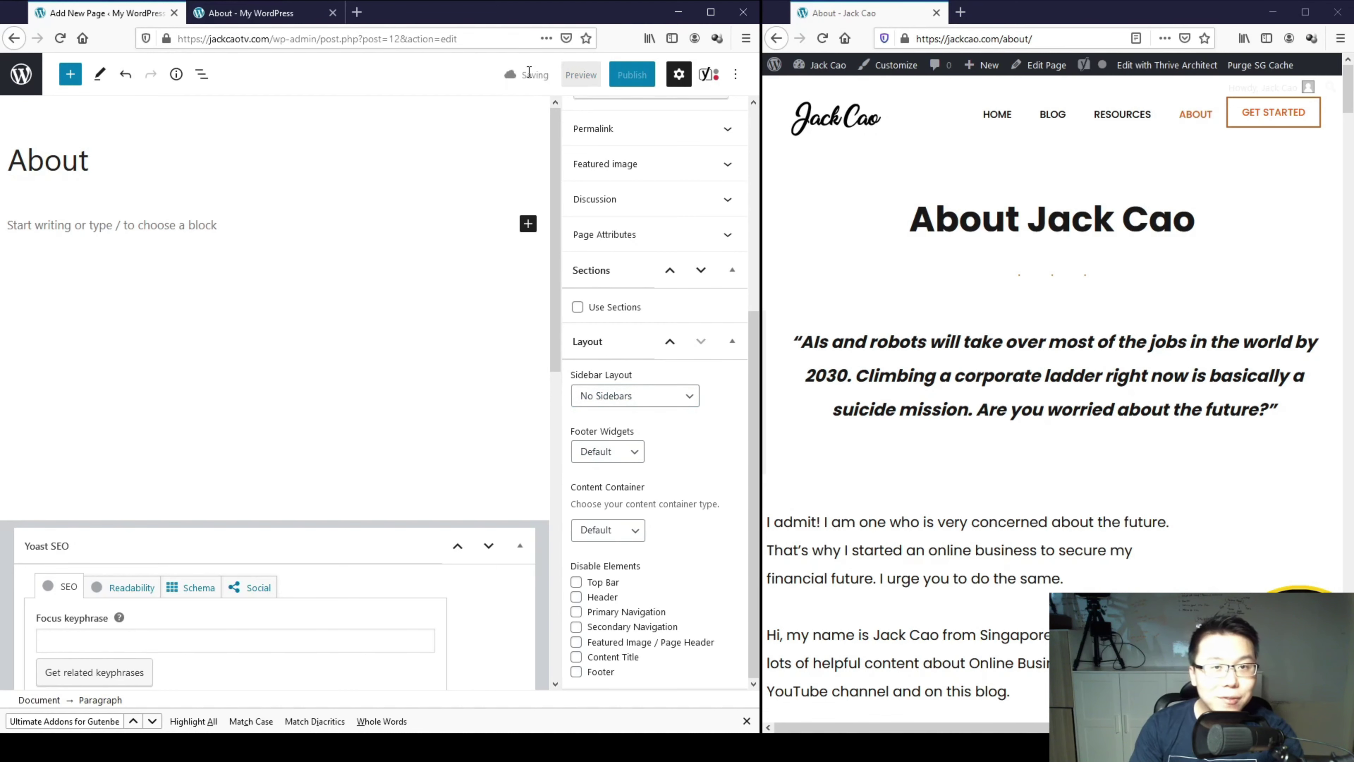
left_click(267, 13)
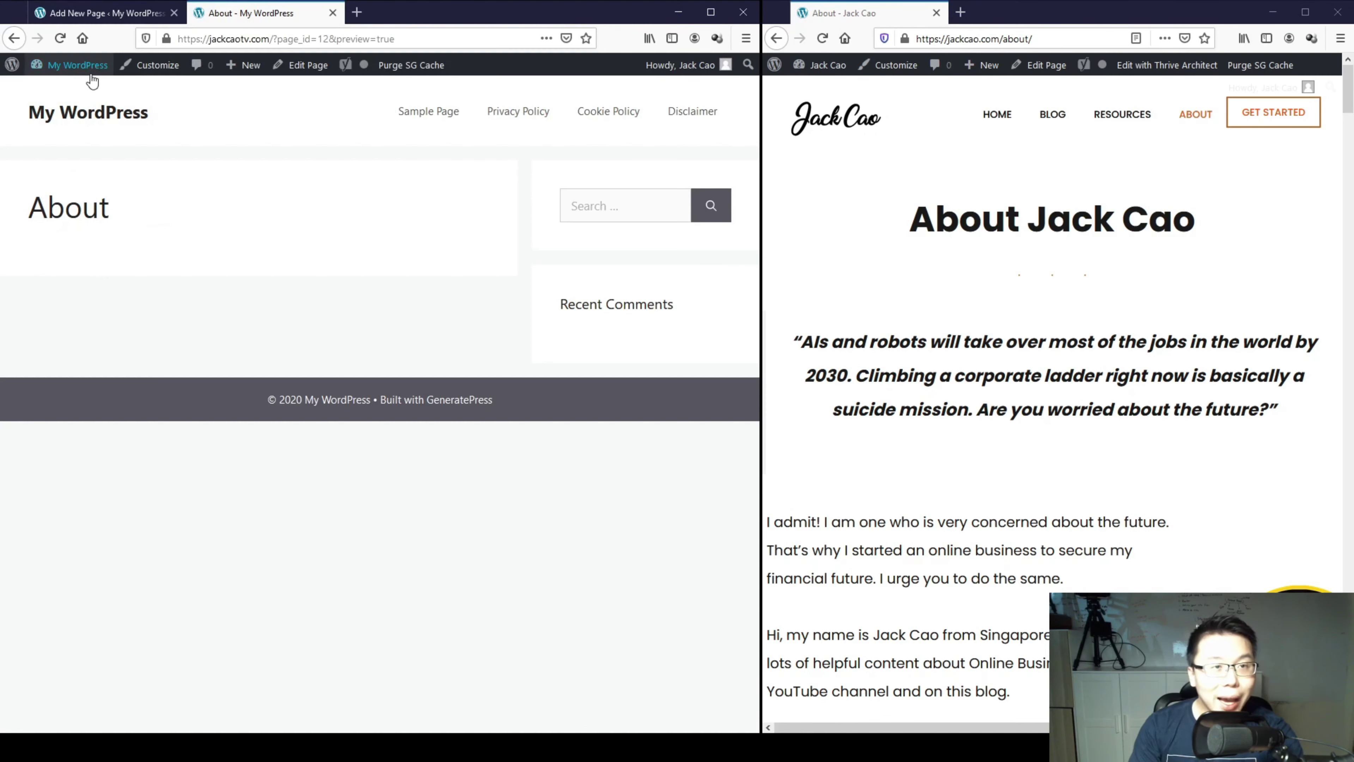
left_click(60, 39)
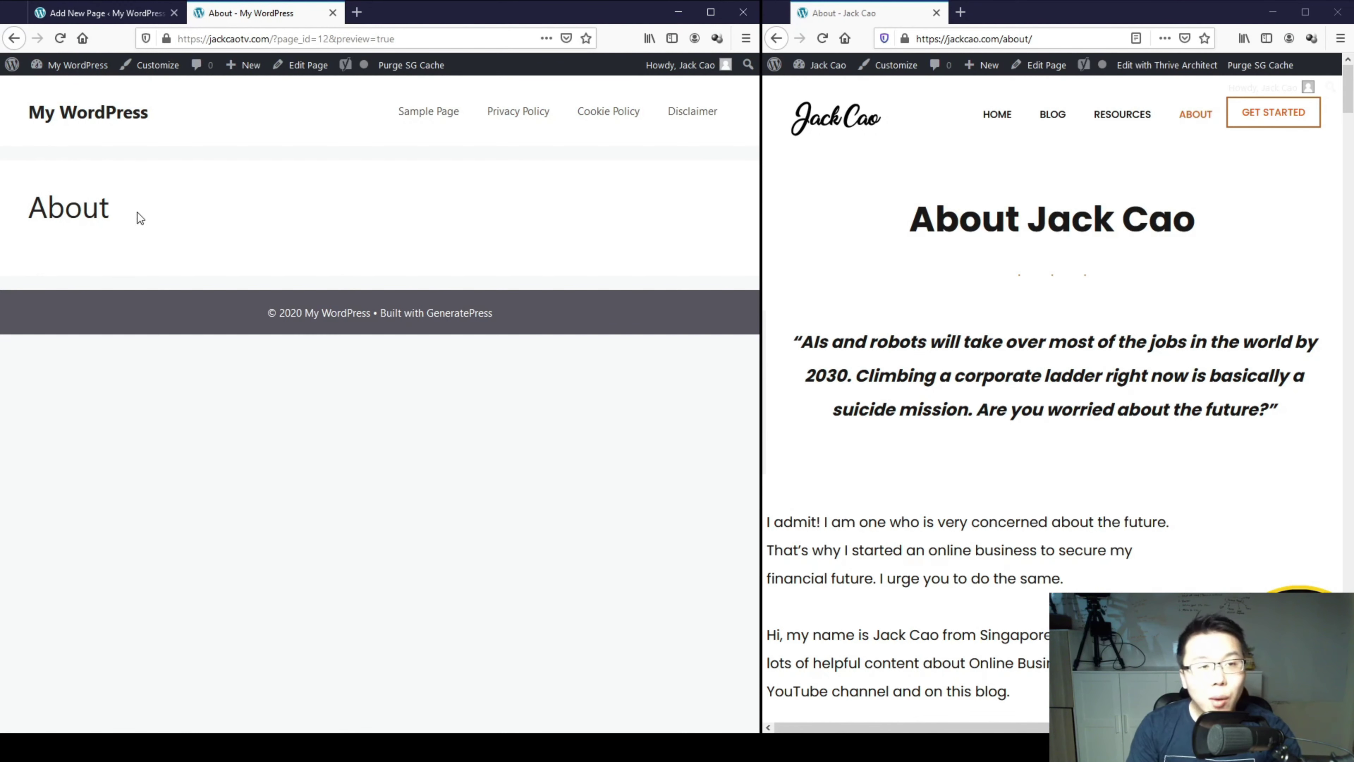
key("ctrl+Page_Up")
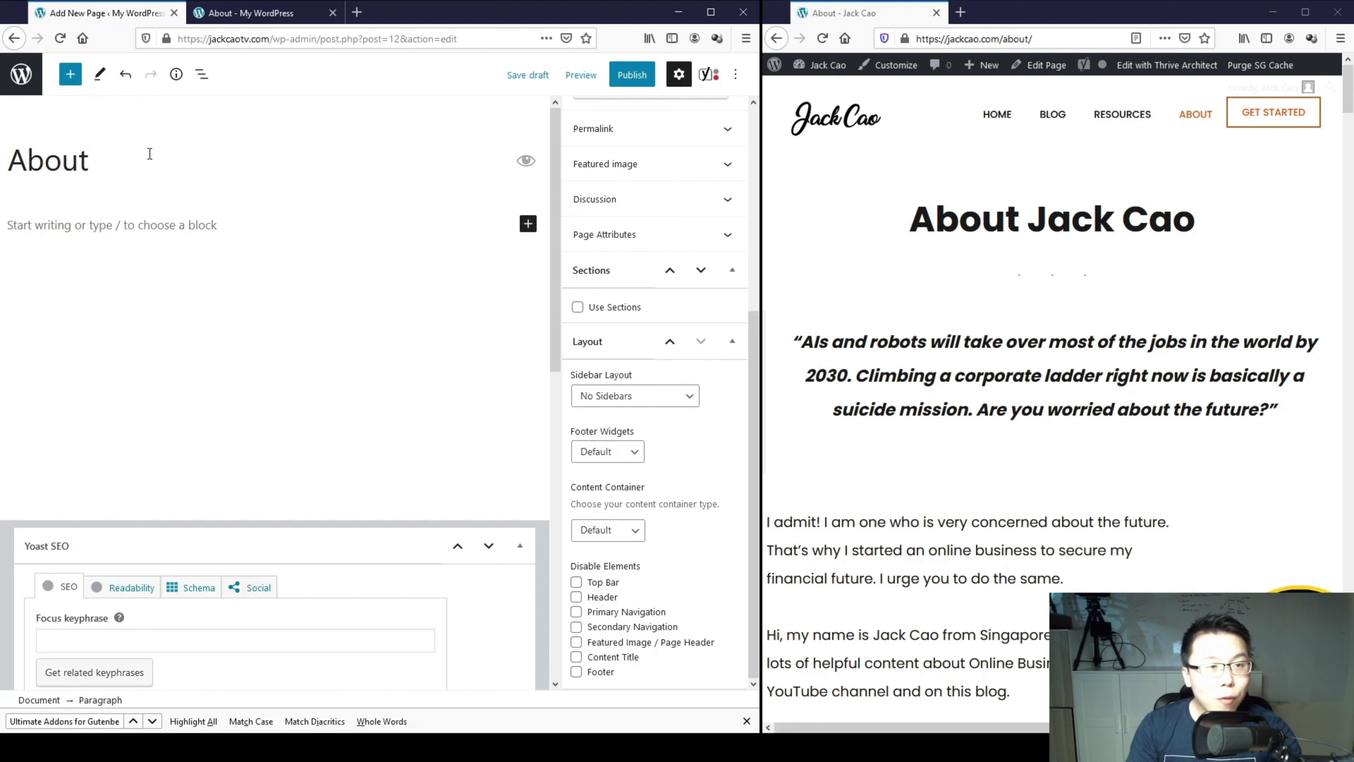
- Hide the About page title so it won't appear on the published page
left_click(120, 160)
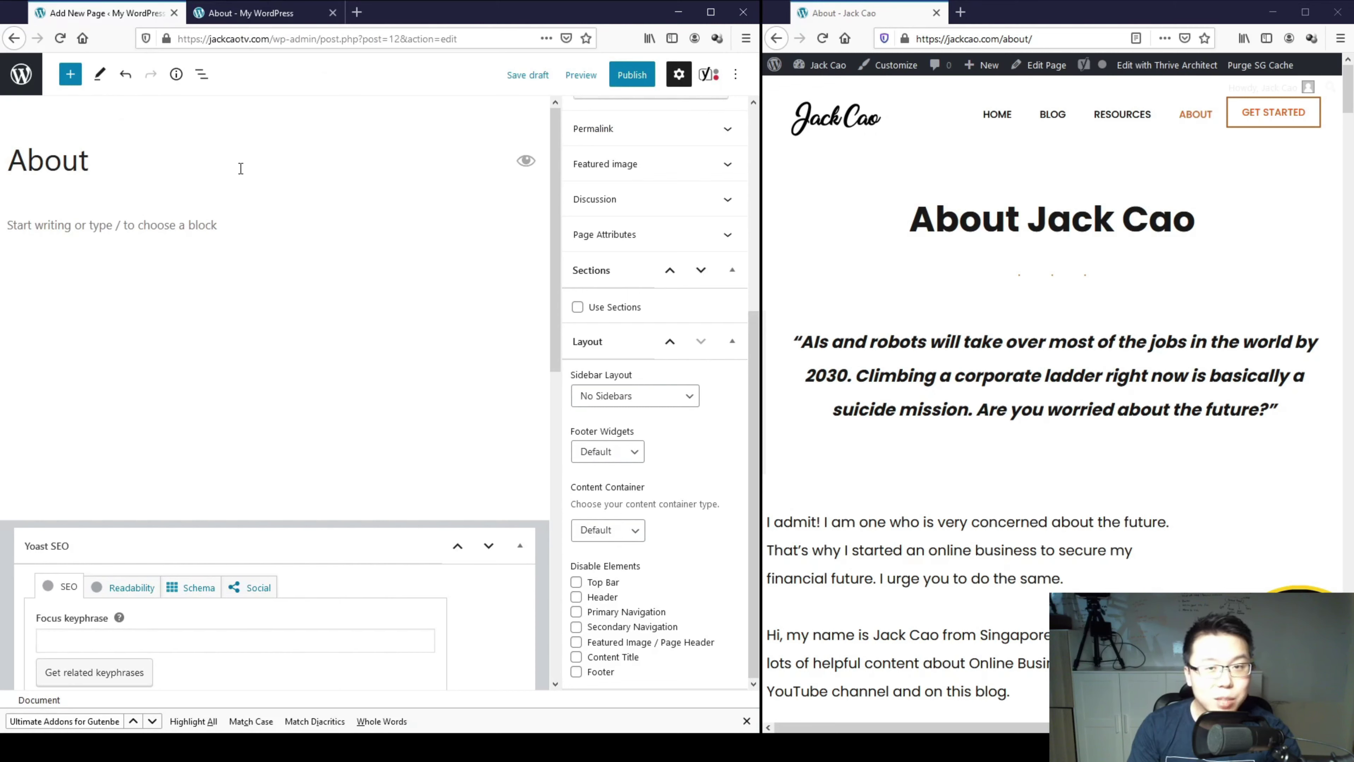
scroll(641, 316, "up", 5)
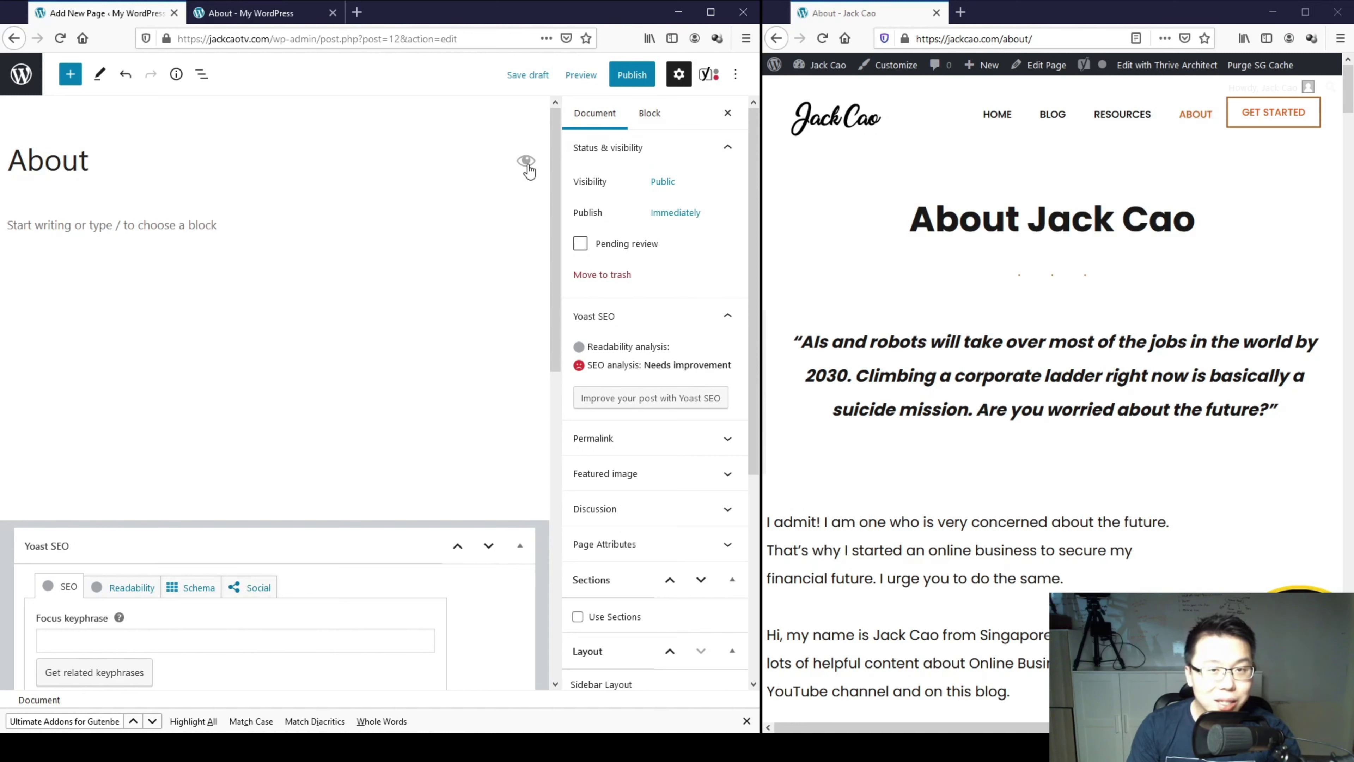
left_click(528, 167)
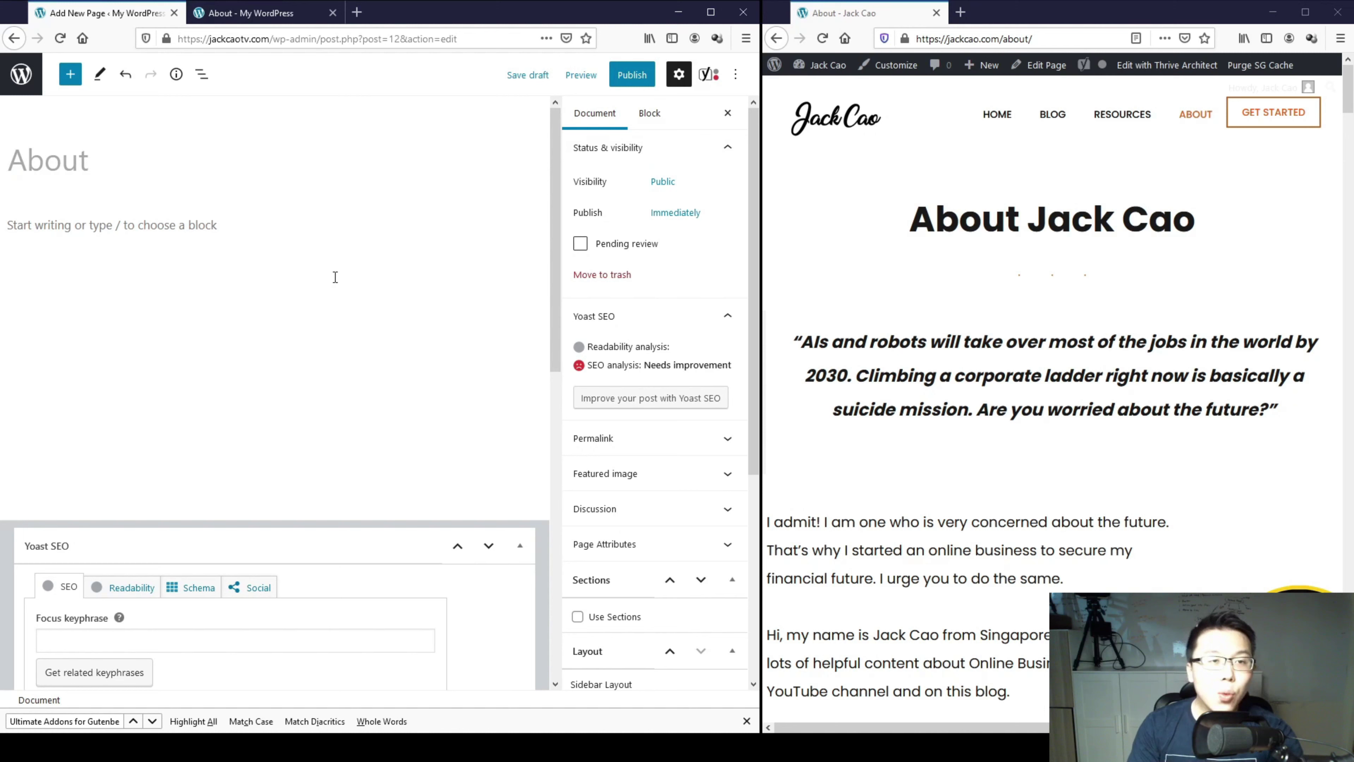
left_click(181, 229)
- Add a centered 'About Jack Cao' heading at the top of the page body
type("About")
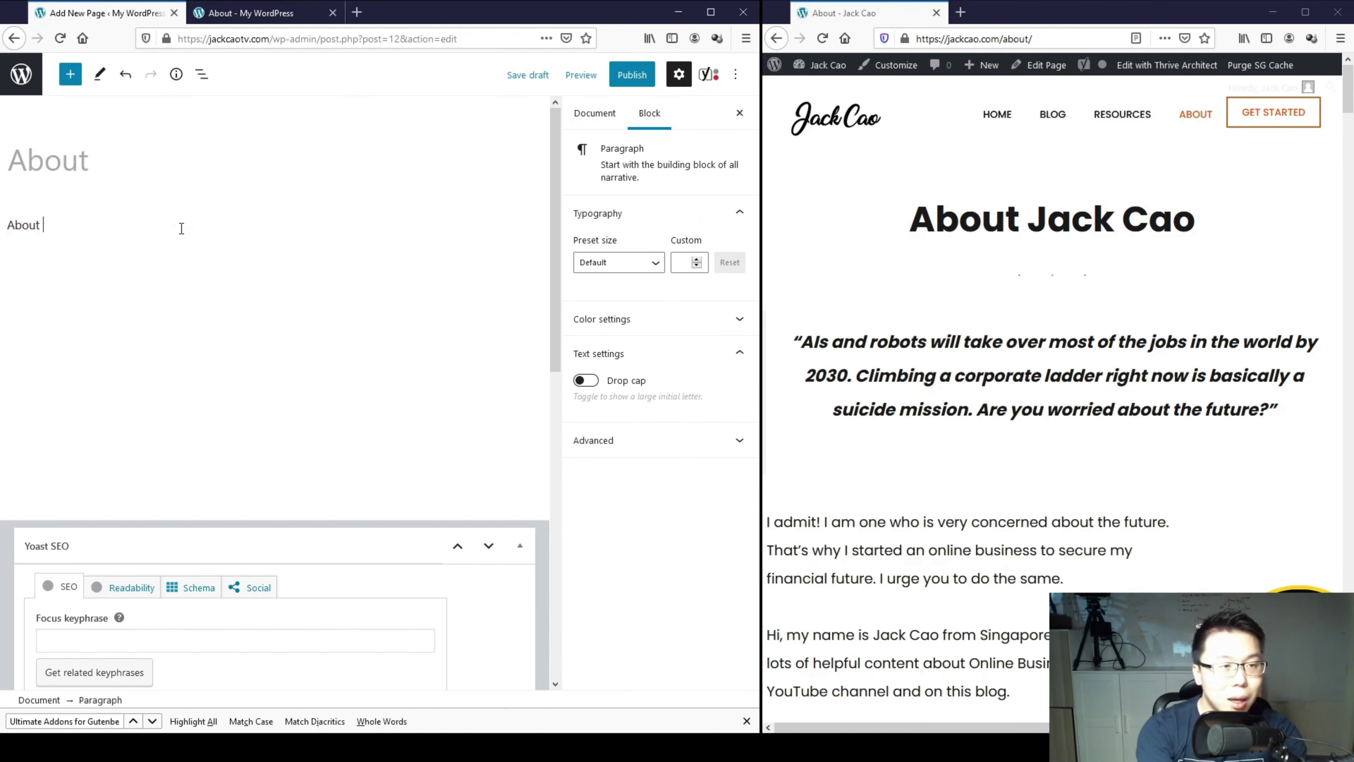
type(" Jack Cao")
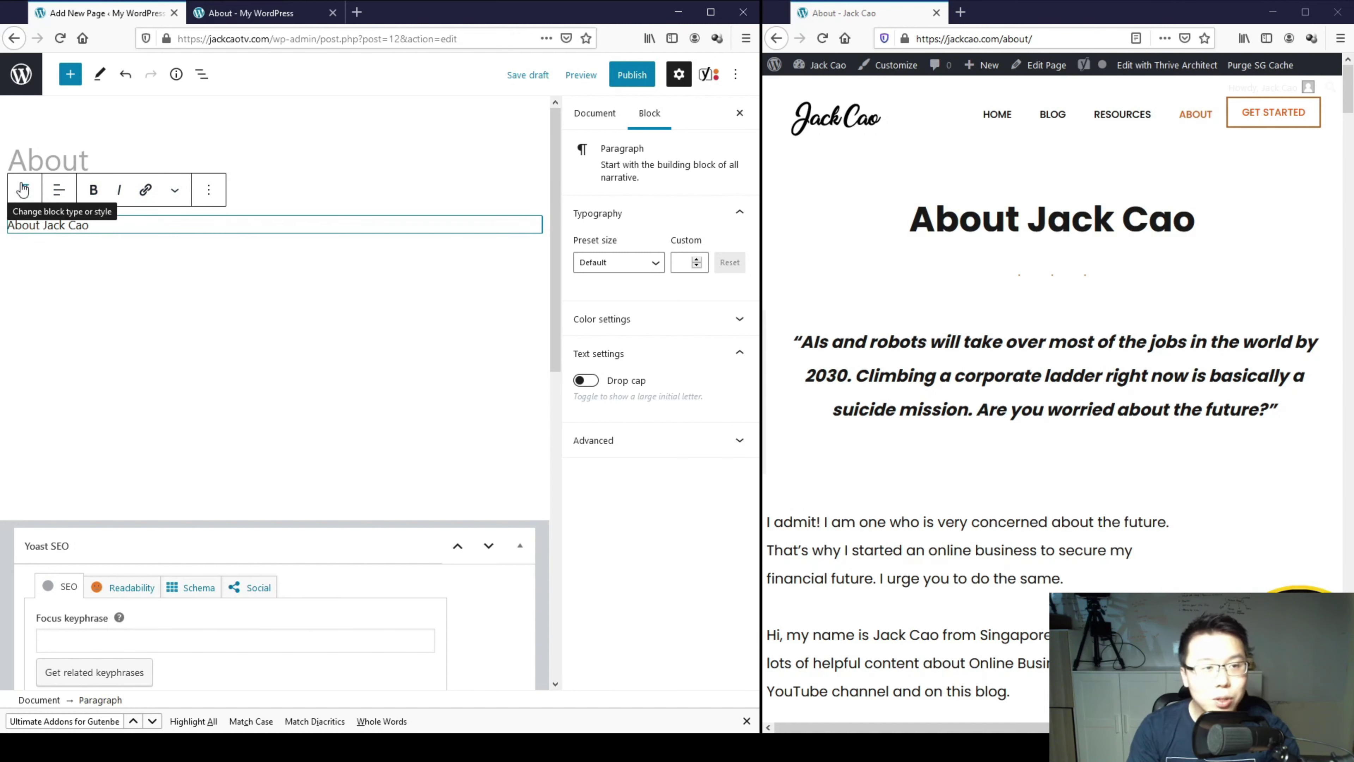
left_click(22, 189)
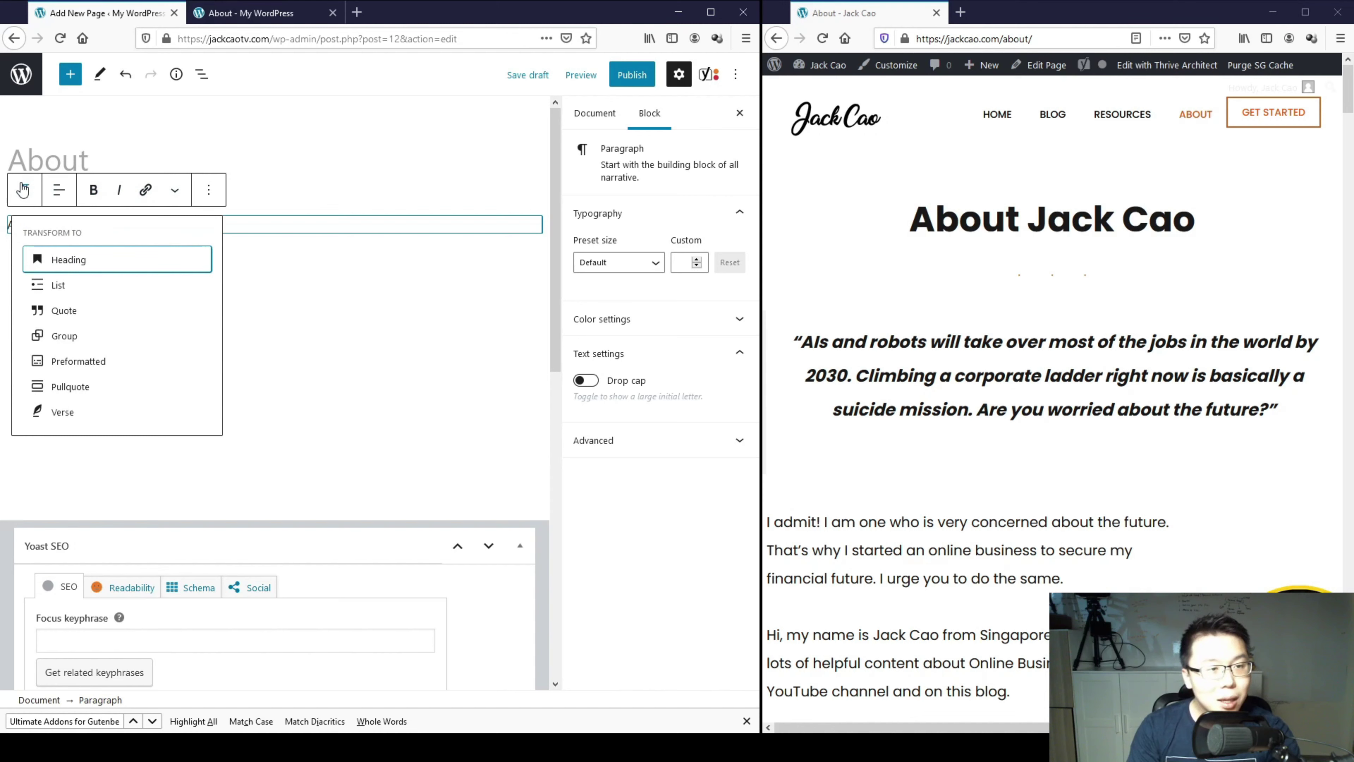
left_click(57, 264)
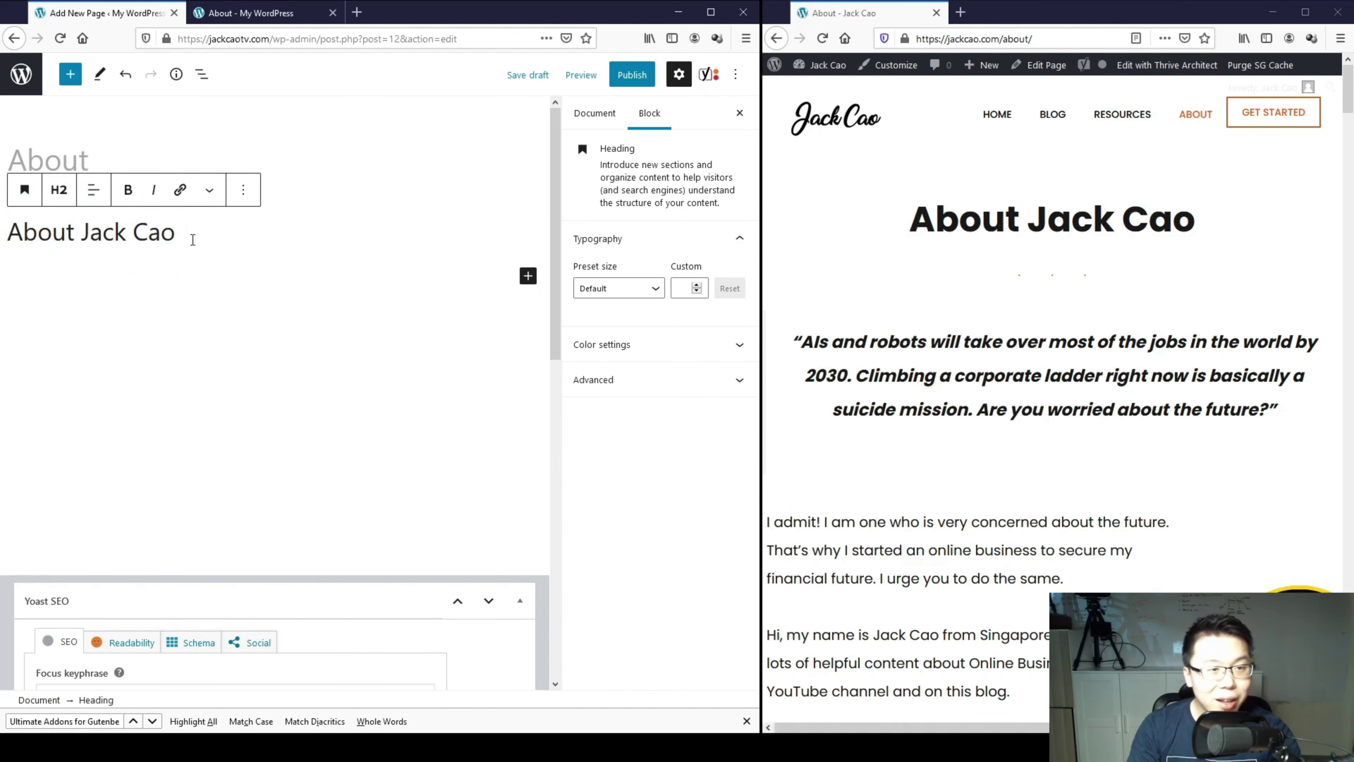
left_click(94, 192)
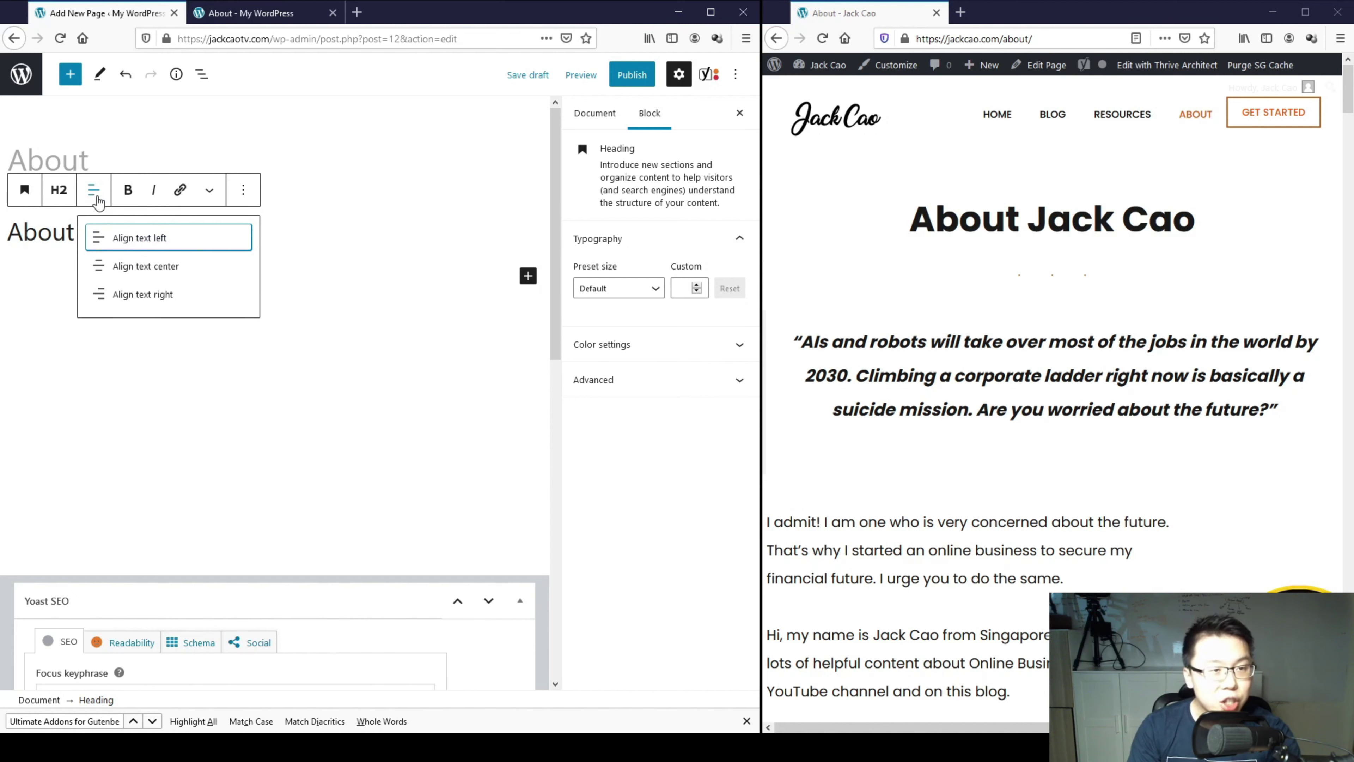
left_click(154, 266)
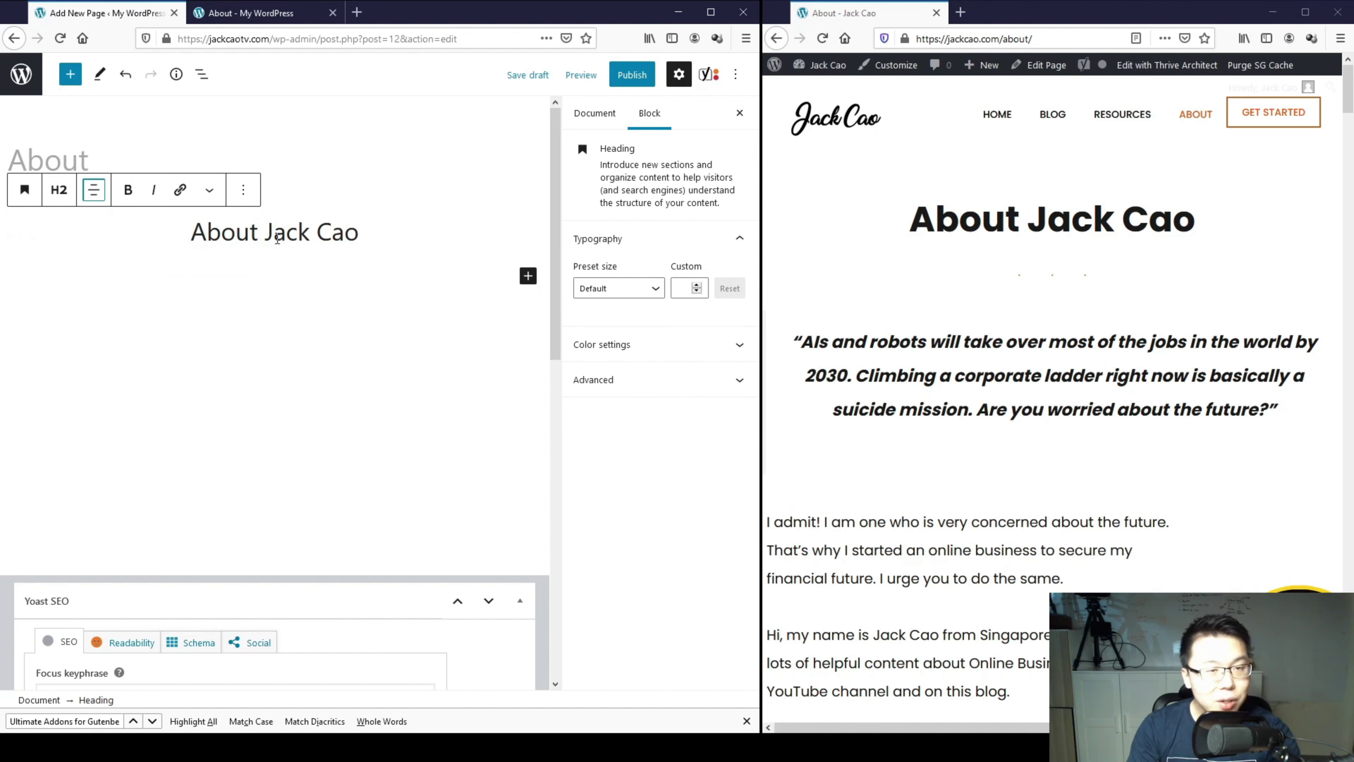
- Save the page as a draft and reload its preview
left_click(529, 75)
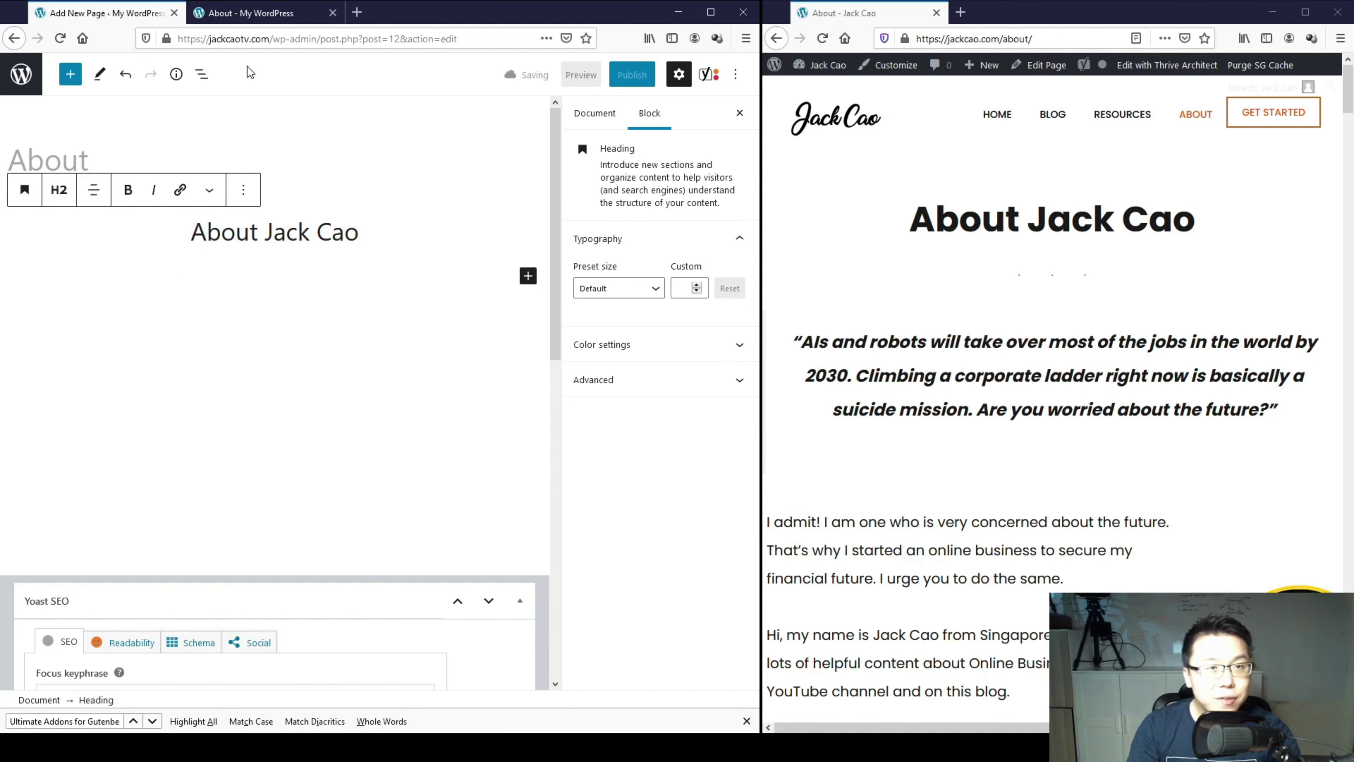
left_click(253, 16)
left_click(60, 42)
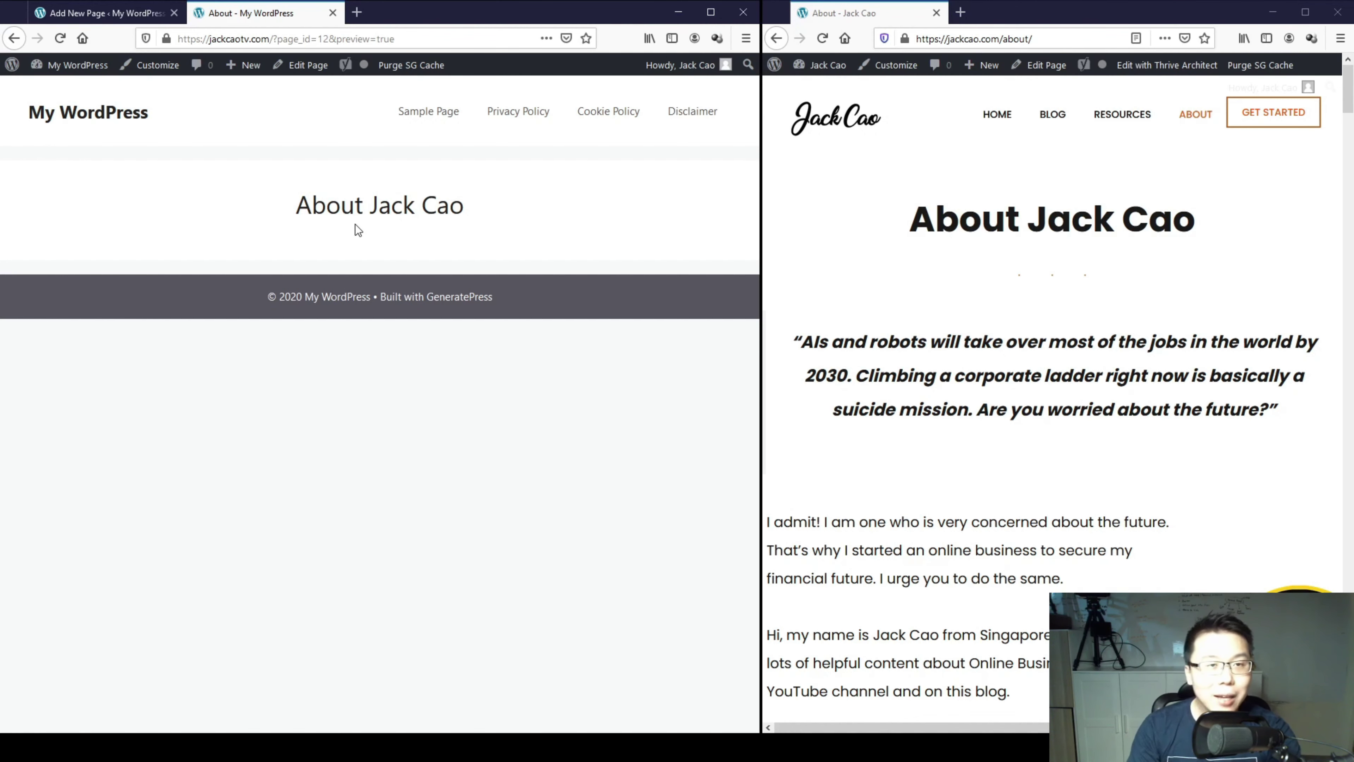
- Return to the About page editor after checking the preview's centered heading
left_click(133, 14)
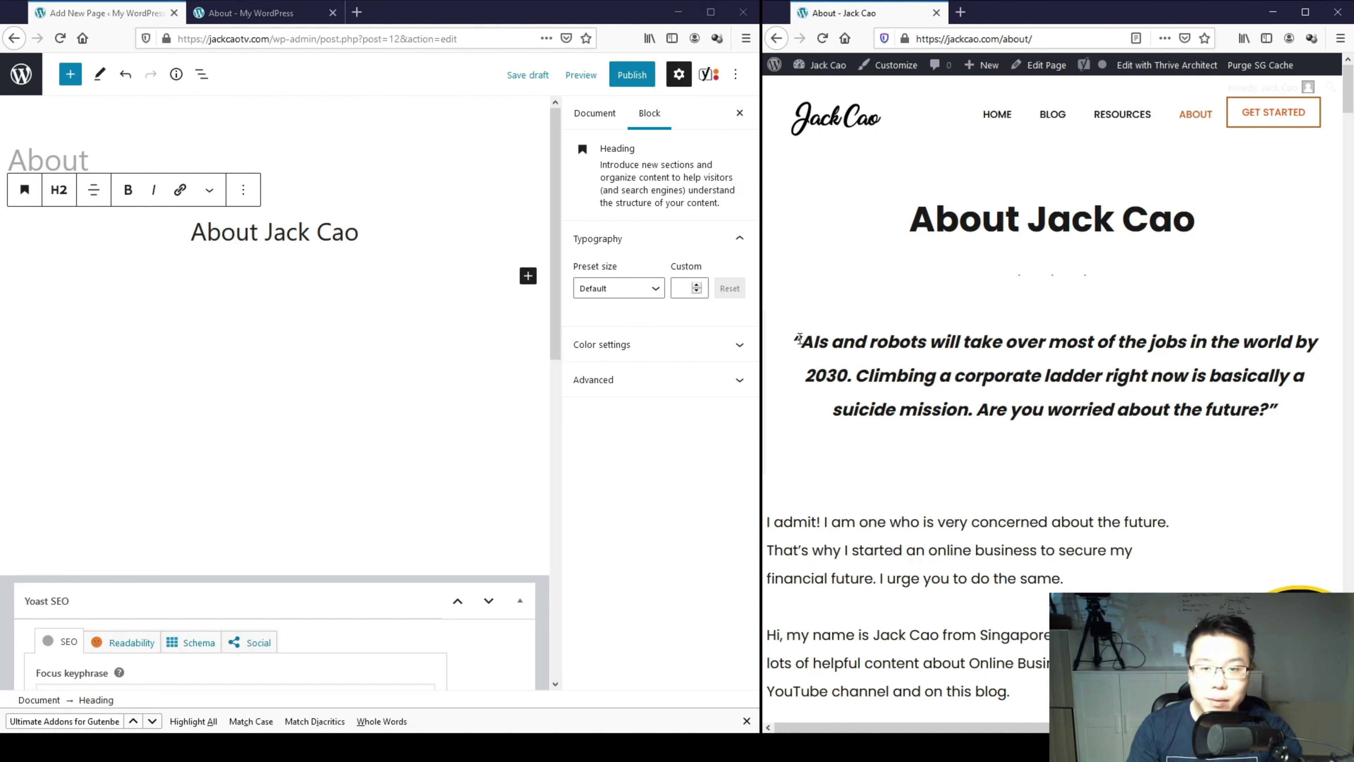
- Paste the live site's AI-and-robots quote below the heading as a centered paragraph
left_click_drag(799, 339, 1279, 410)
triple_click(1299, 404)
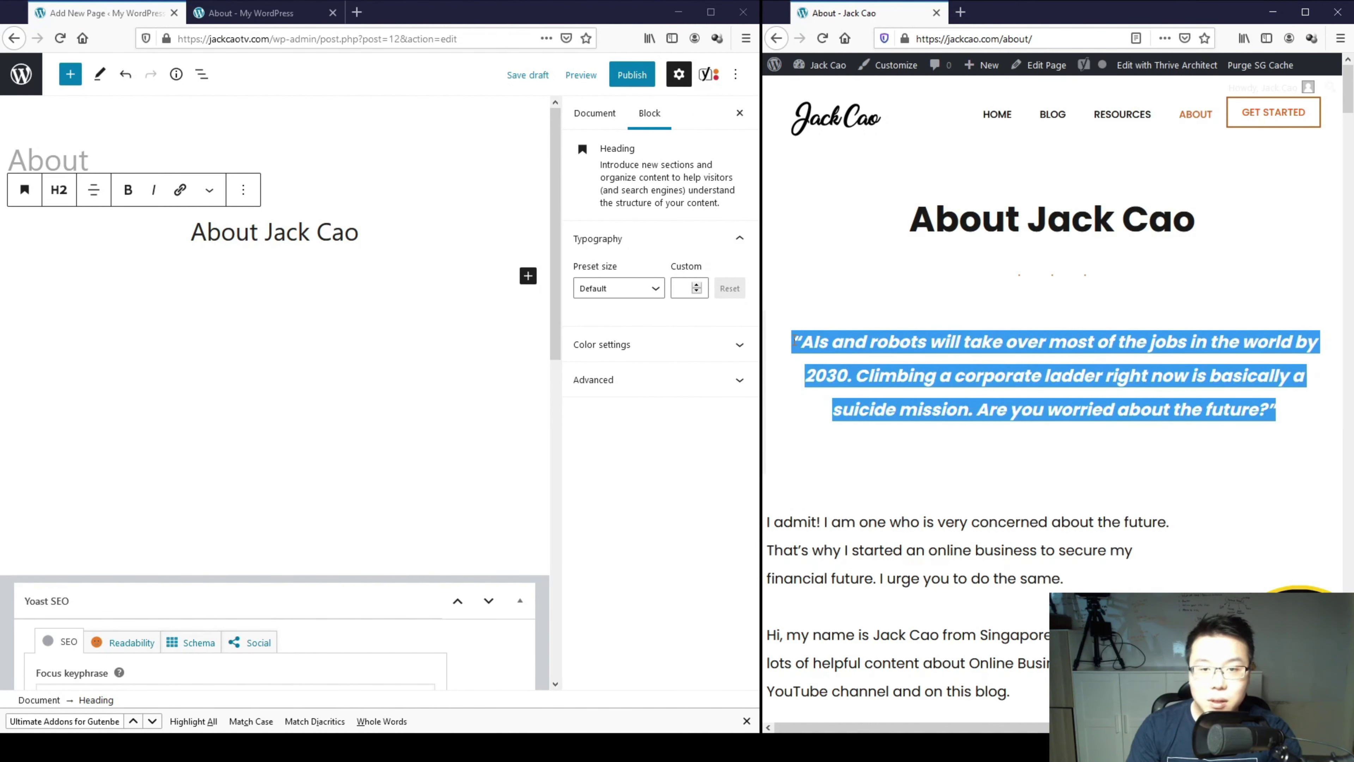
left_click(289, 304)
type("\"Als and robots will take over most of the jobs in the world by 2030. Climbing a corporate ladder right now is basically a suicide mission. Are you worried about the future?\"")
triple_click(202, 279)
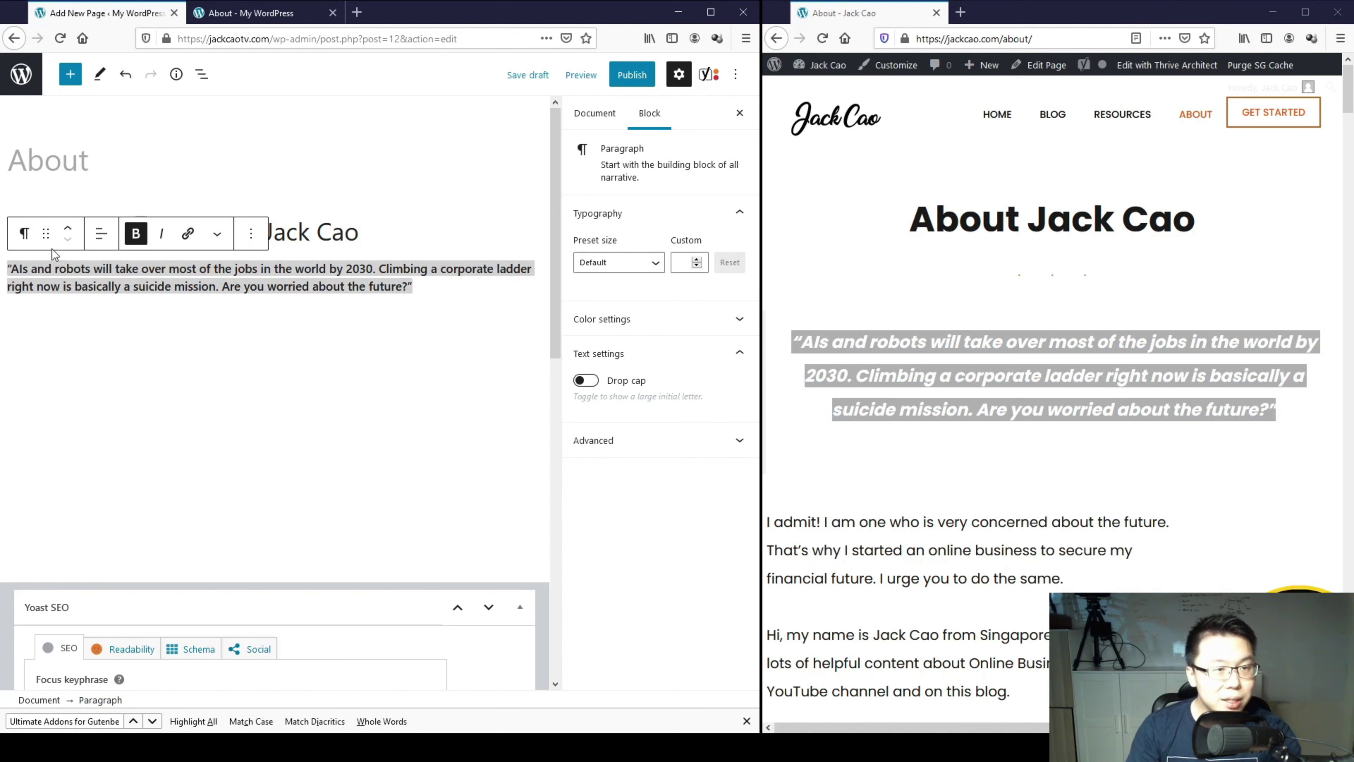
left_click(105, 246)
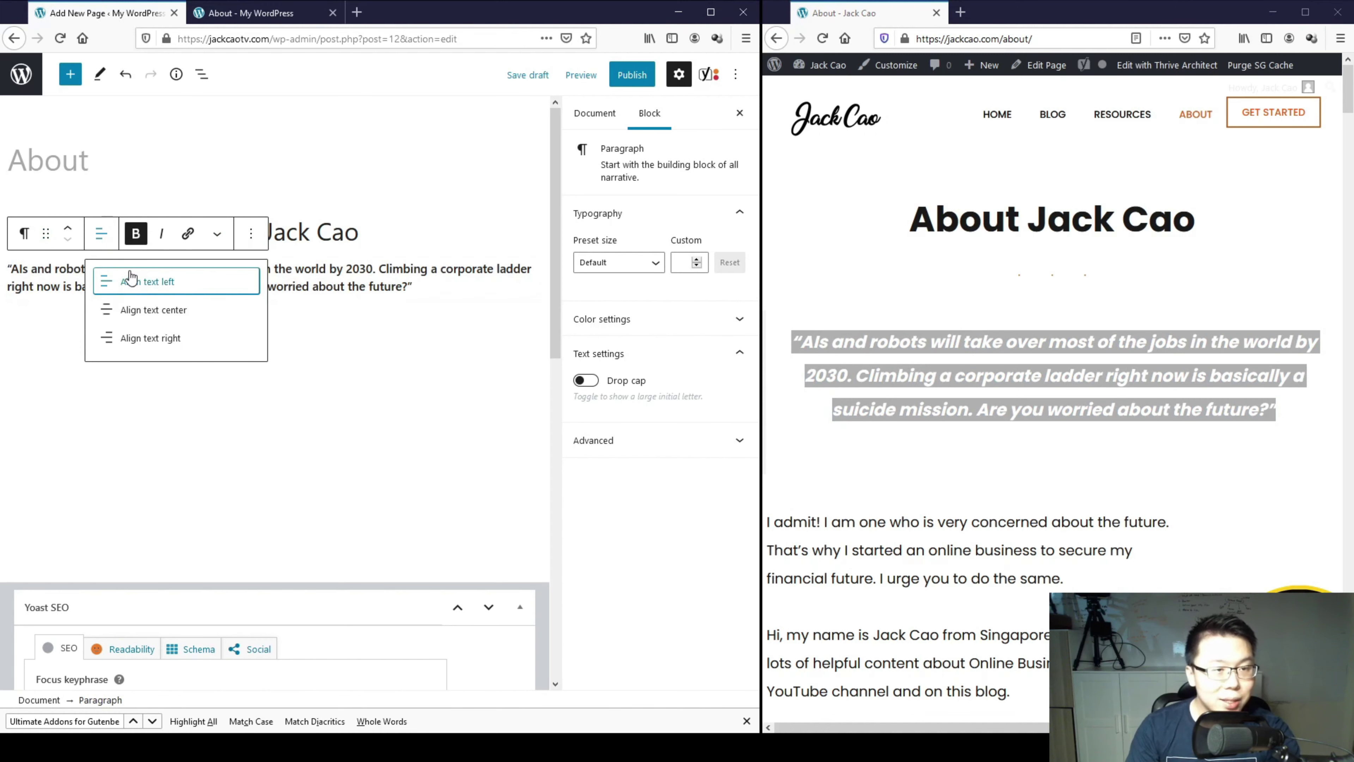
left_click(161, 307)
left_click(997, 502)
scroll(997, 503, "down", 3)
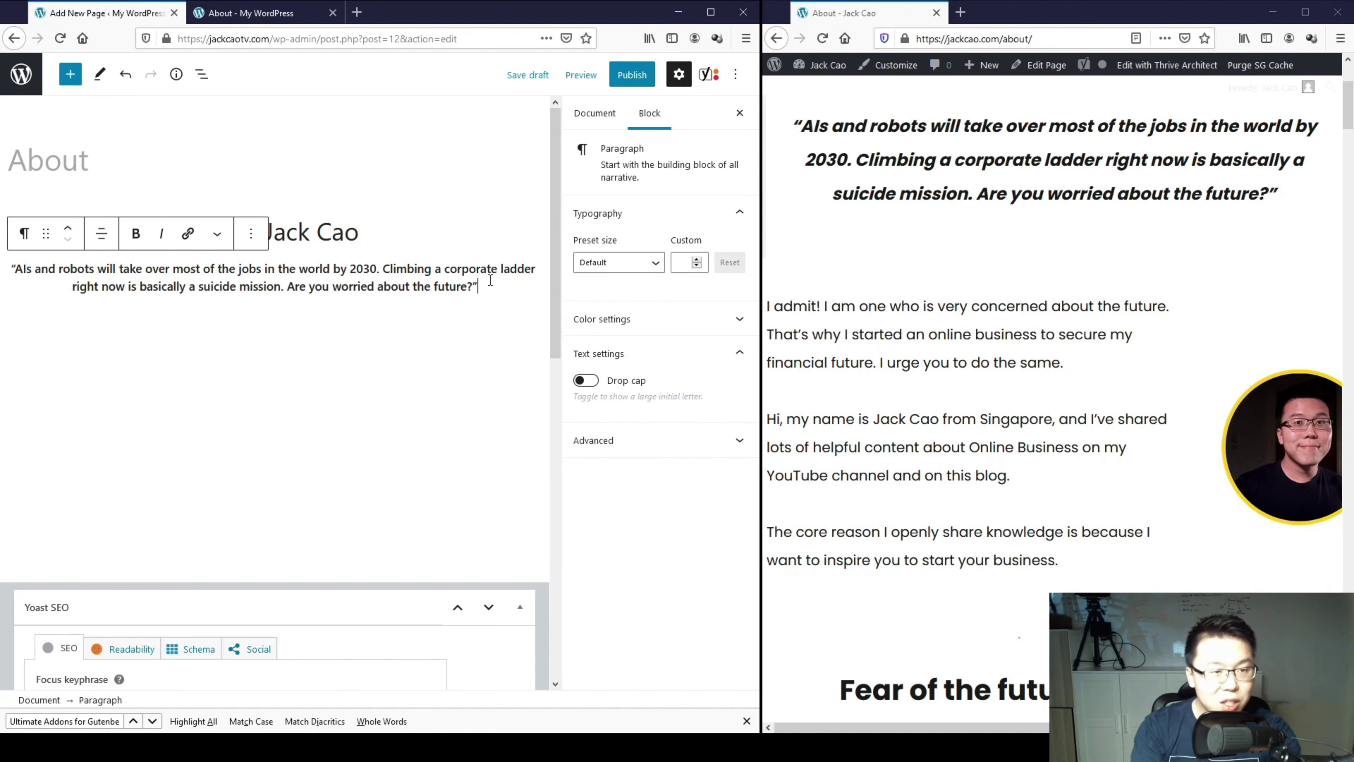
key("Return")
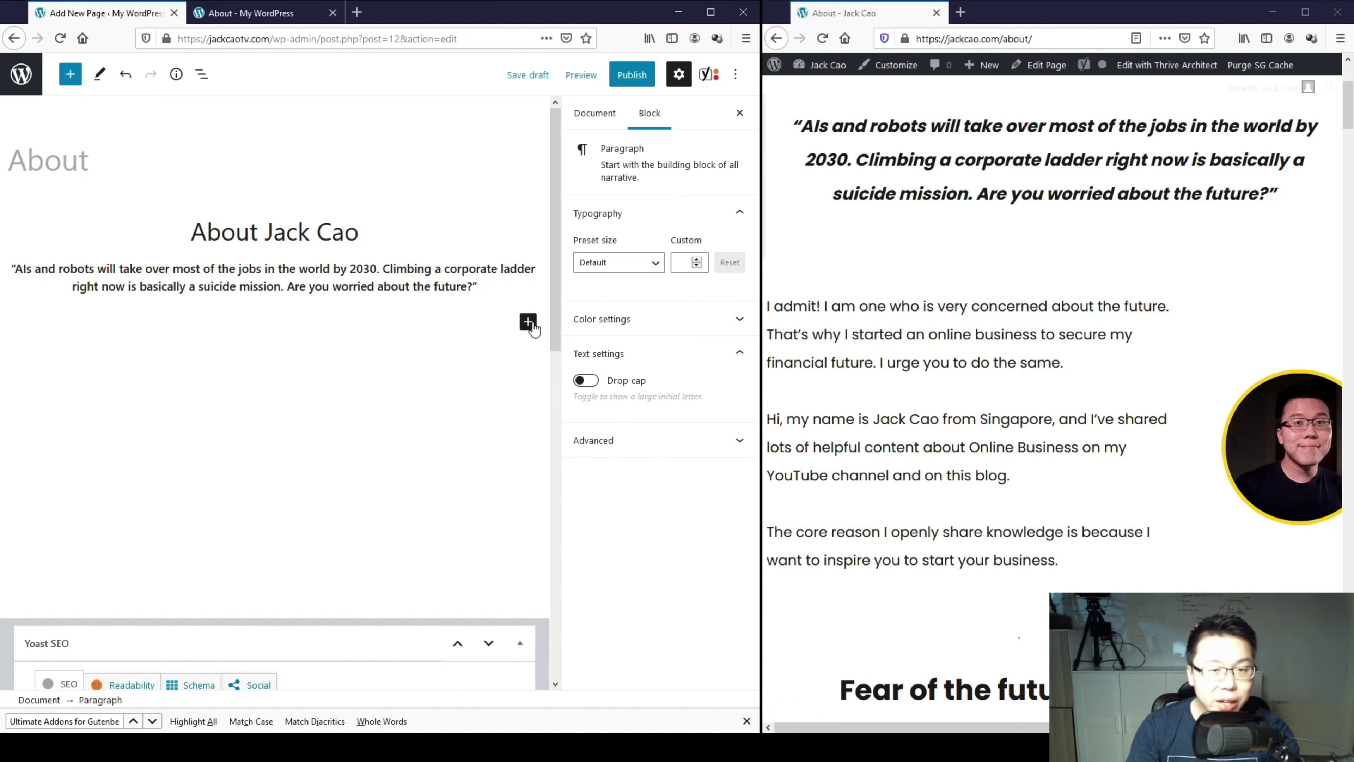
- Insert a Media & Text block with the media on the right, holding the profile photo
left_click(529, 323)
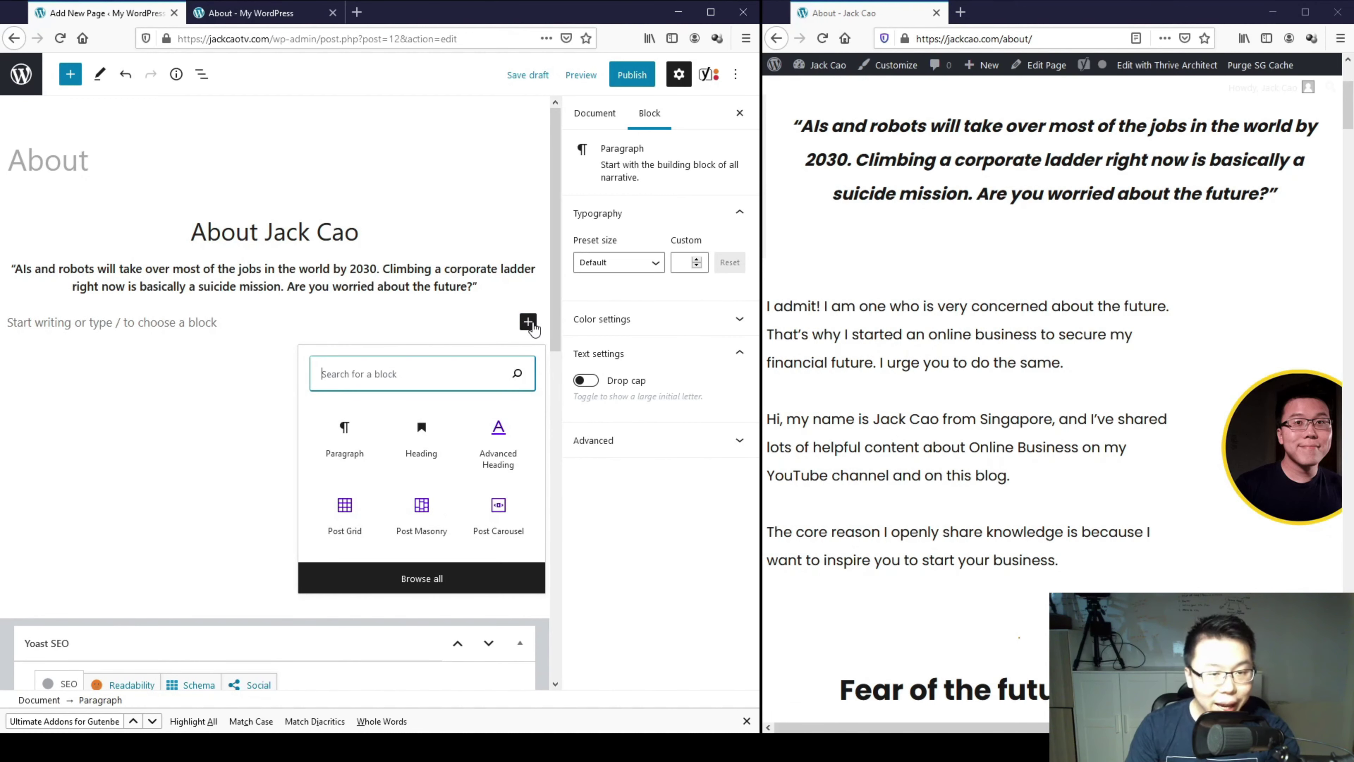
left_click(438, 580)
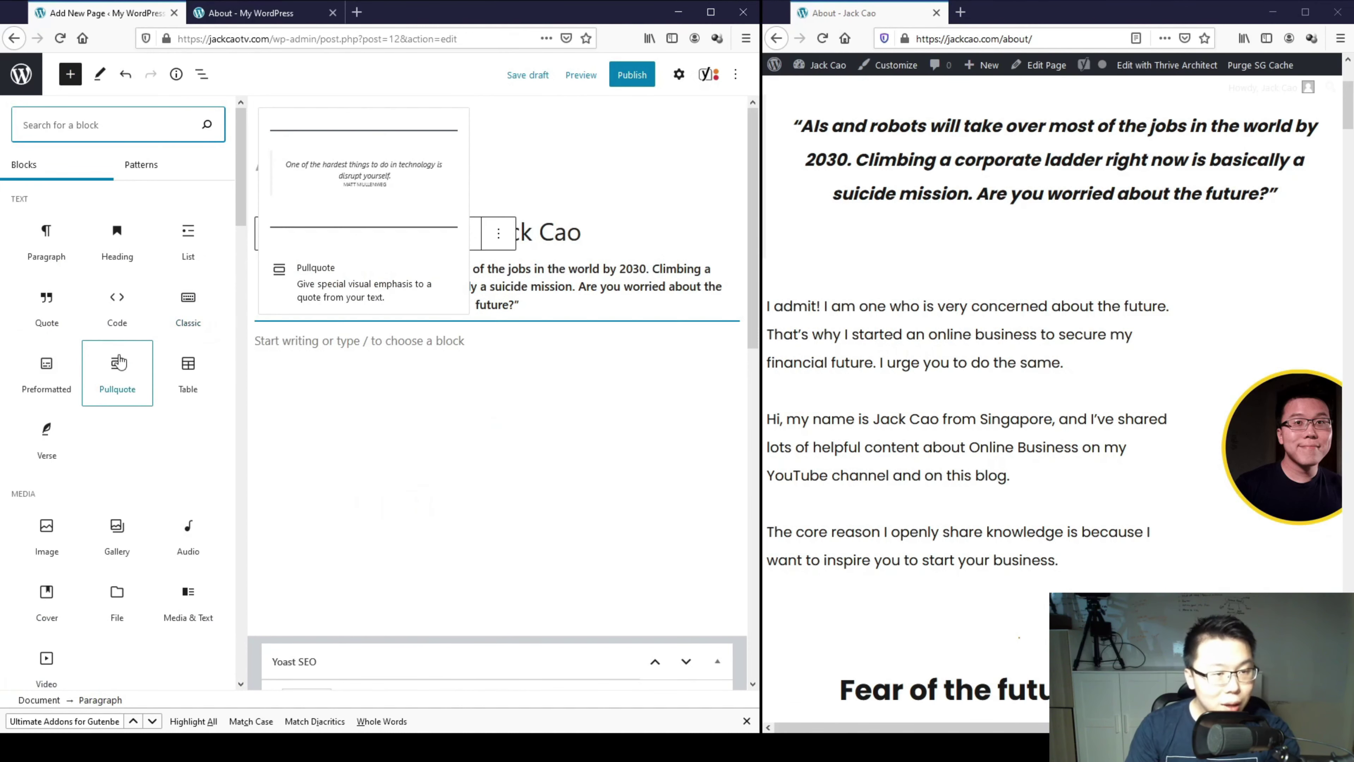
scroll(131, 397, "down", 4)
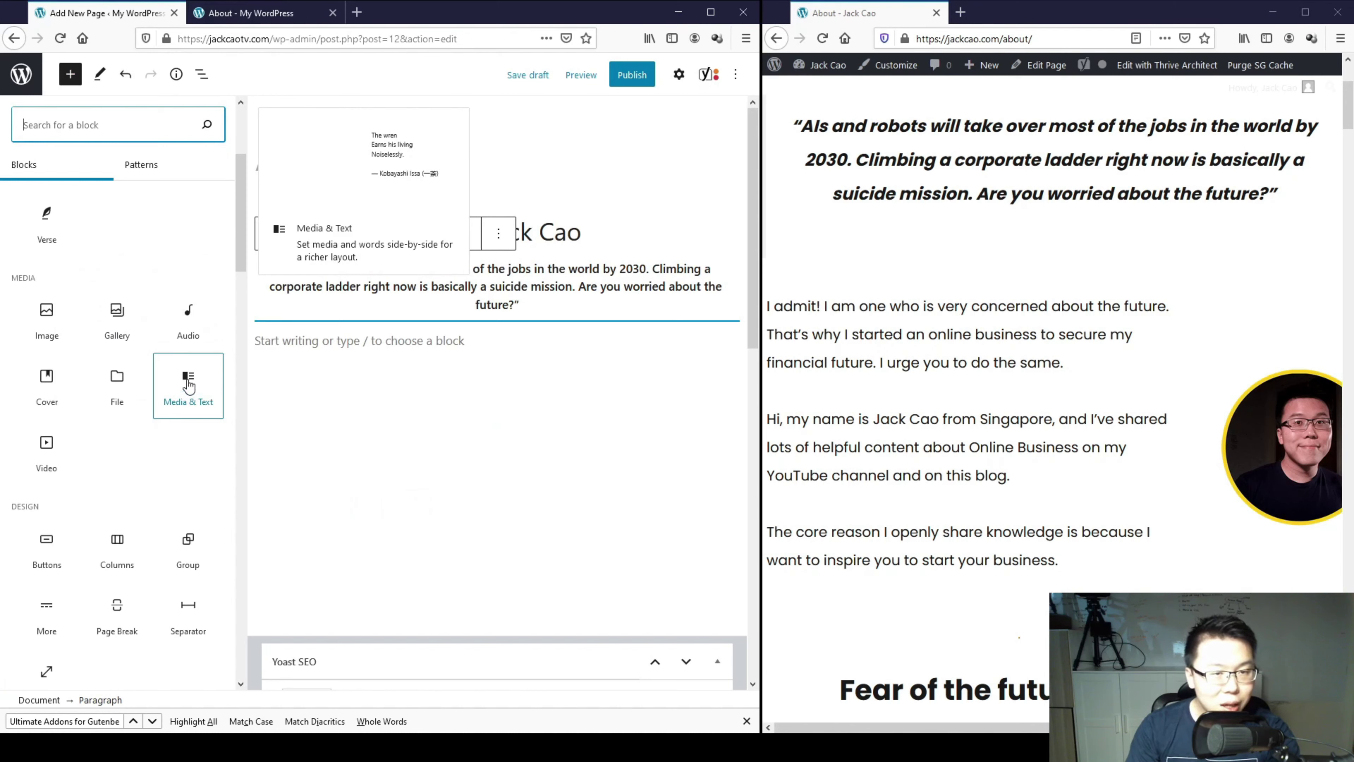
left_click(189, 385)
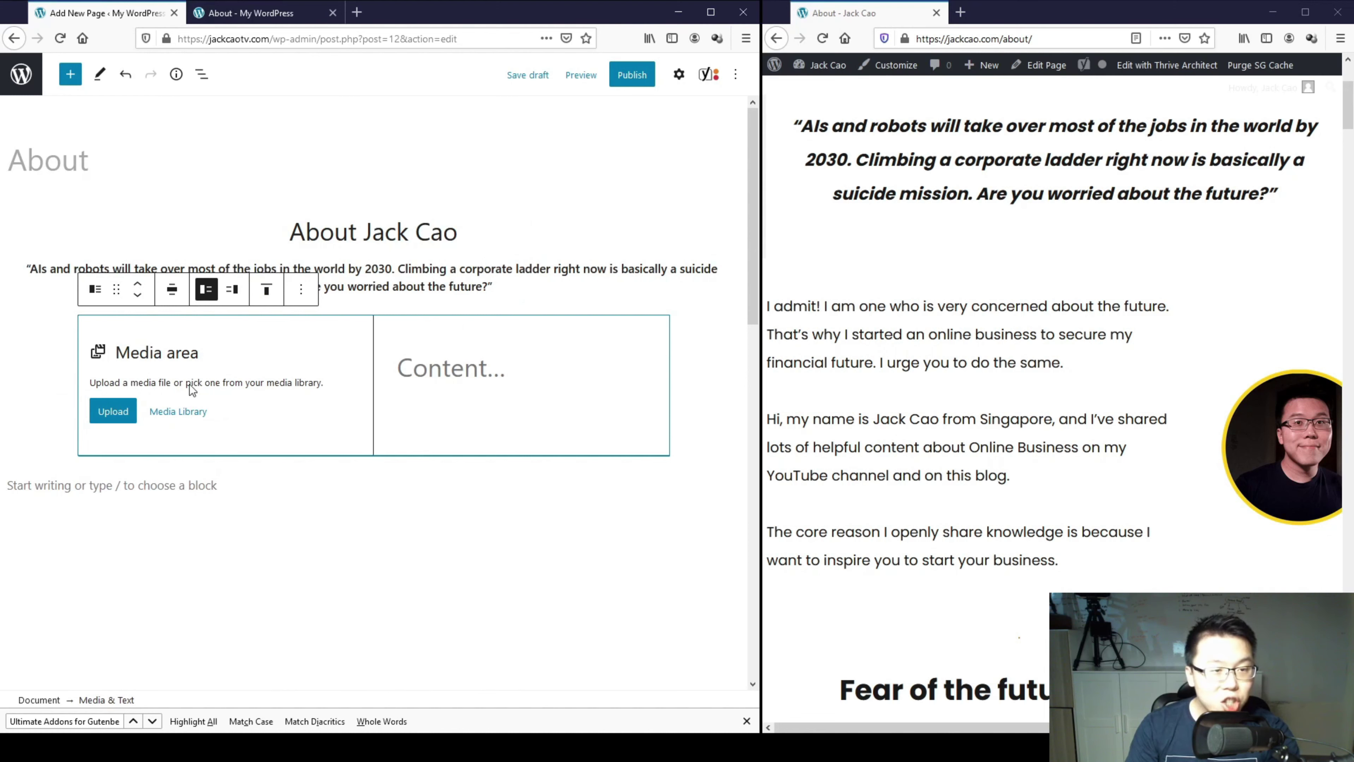
left_click(233, 292)
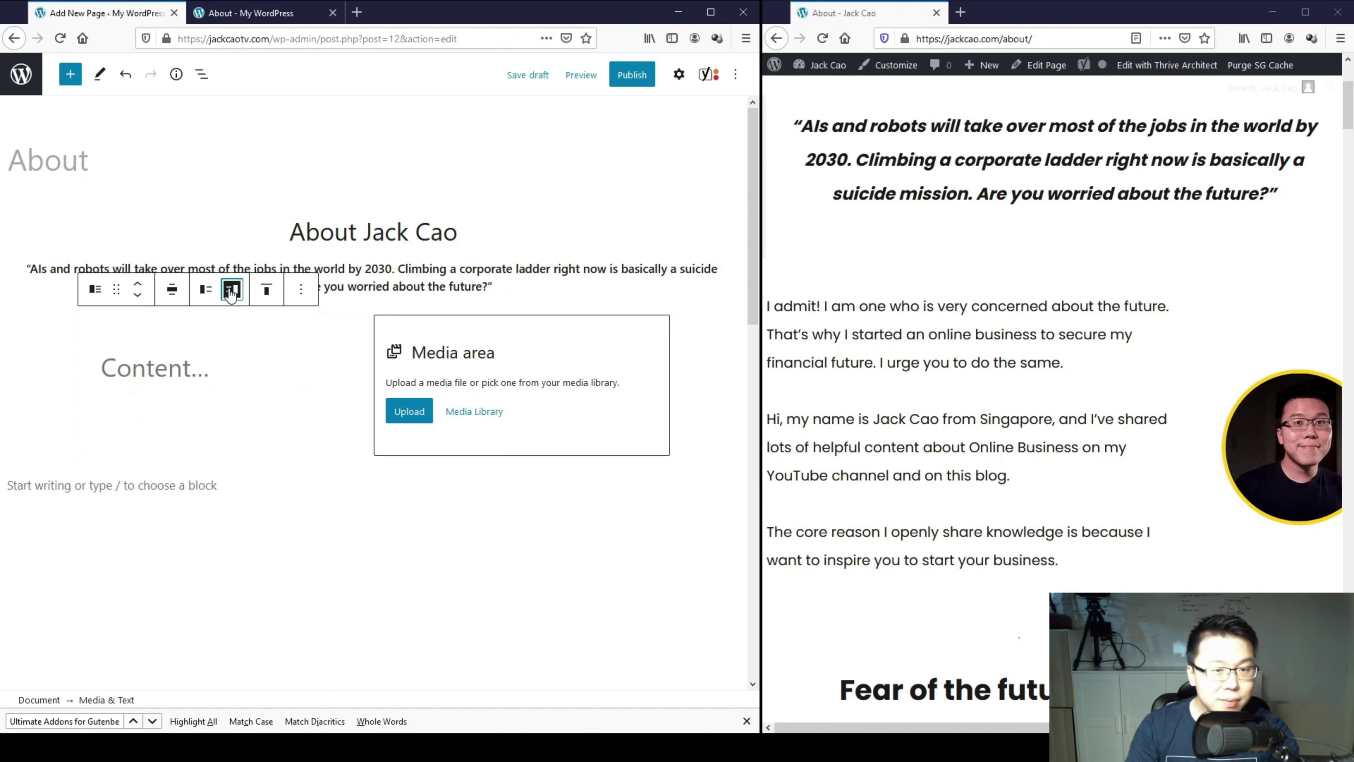
left_click(409, 412)
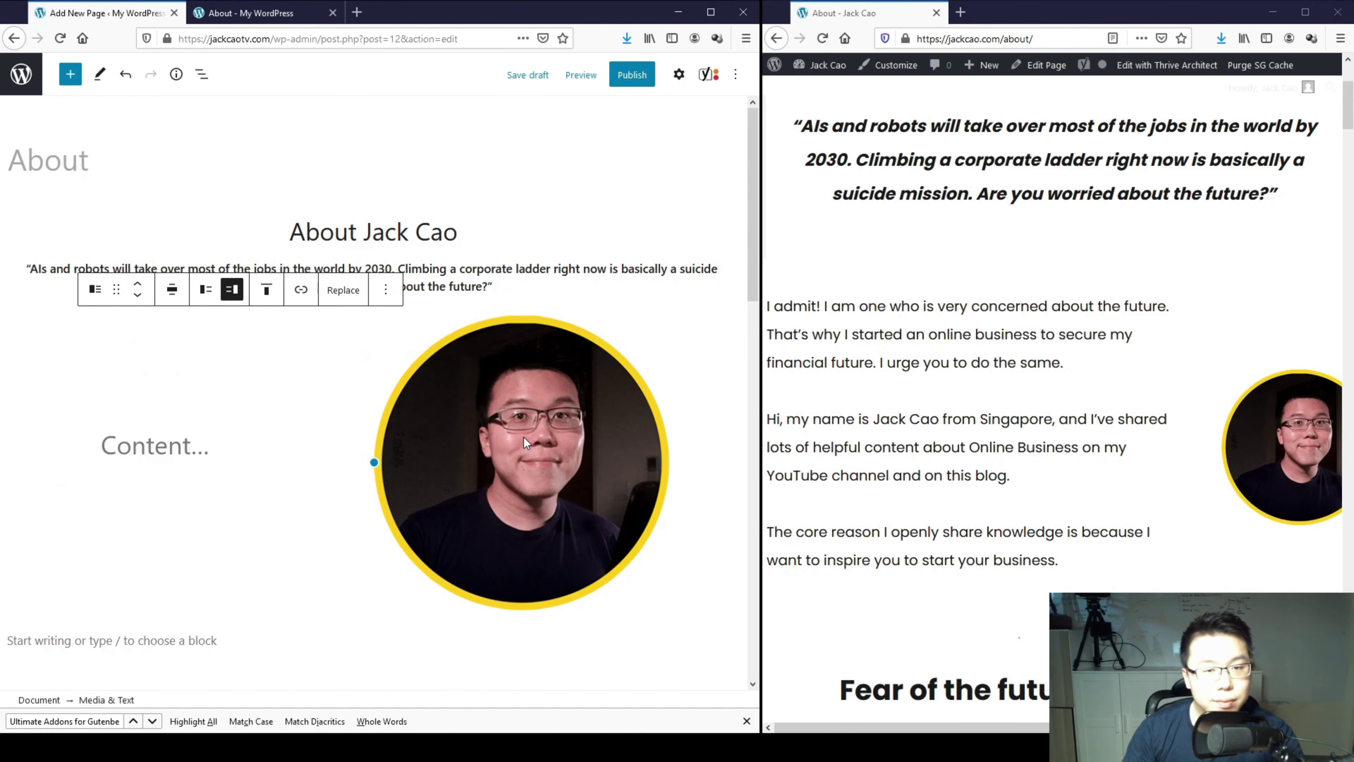
- Paste the three intro paragraphs beside the photo and widen the text column
left_click_drag(768, 306, 1082, 563)
key("ctrl+c")
left_click(186, 442)
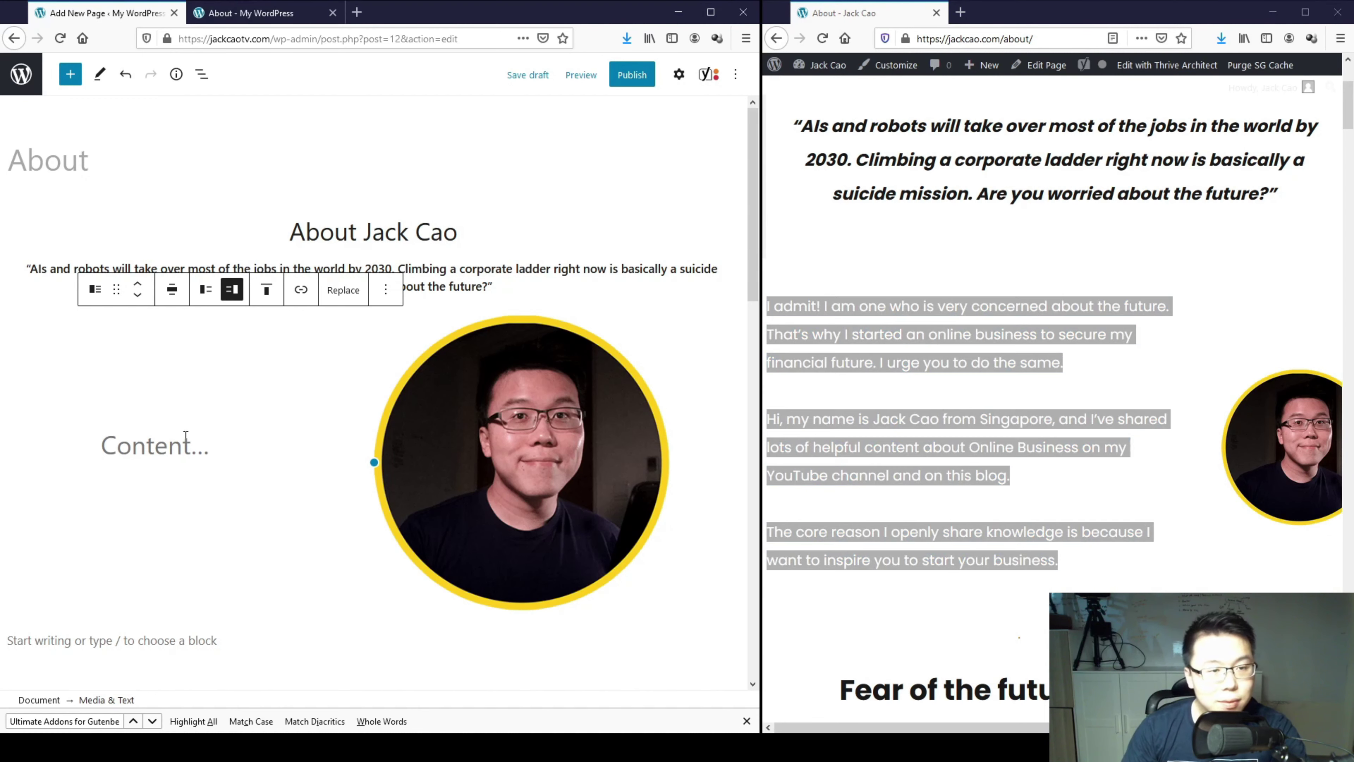
key("ctrl+v")
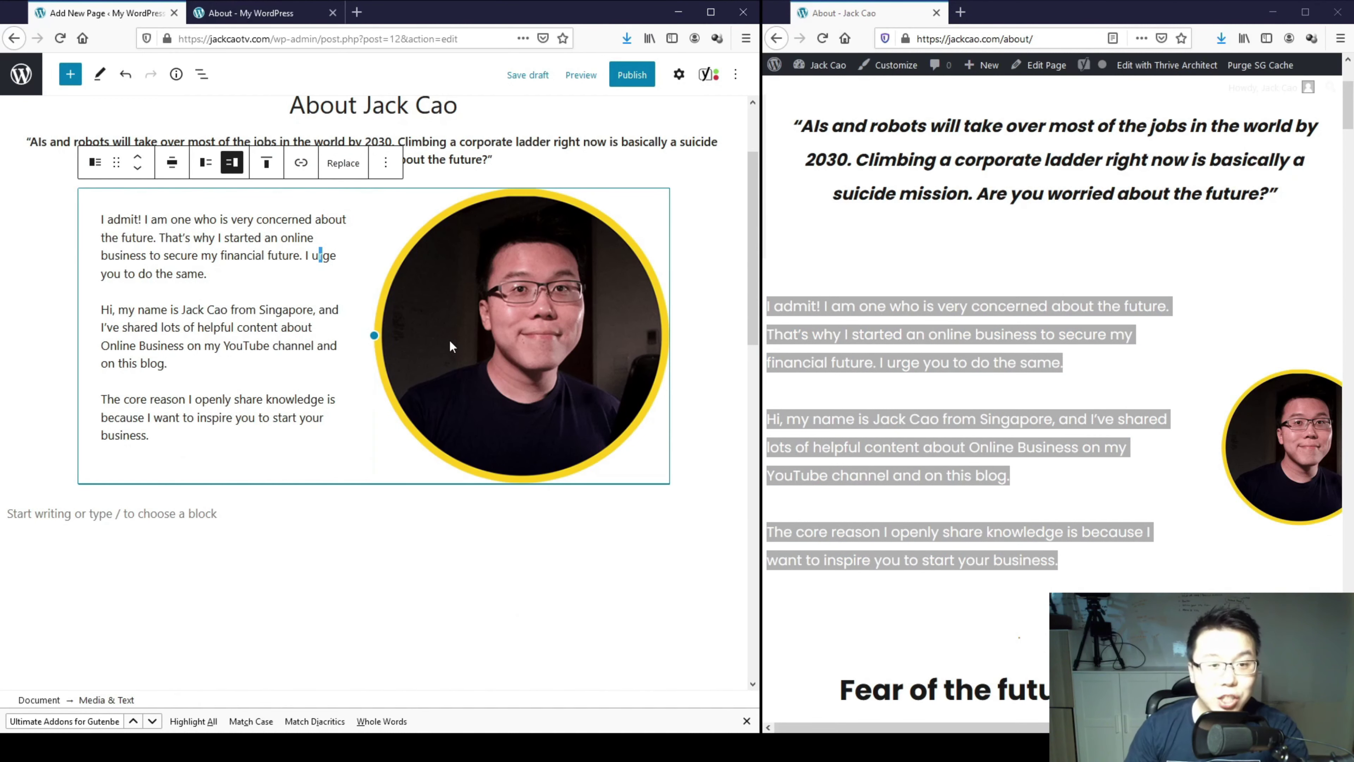
left_click_drag(374, 338, 469, 329)
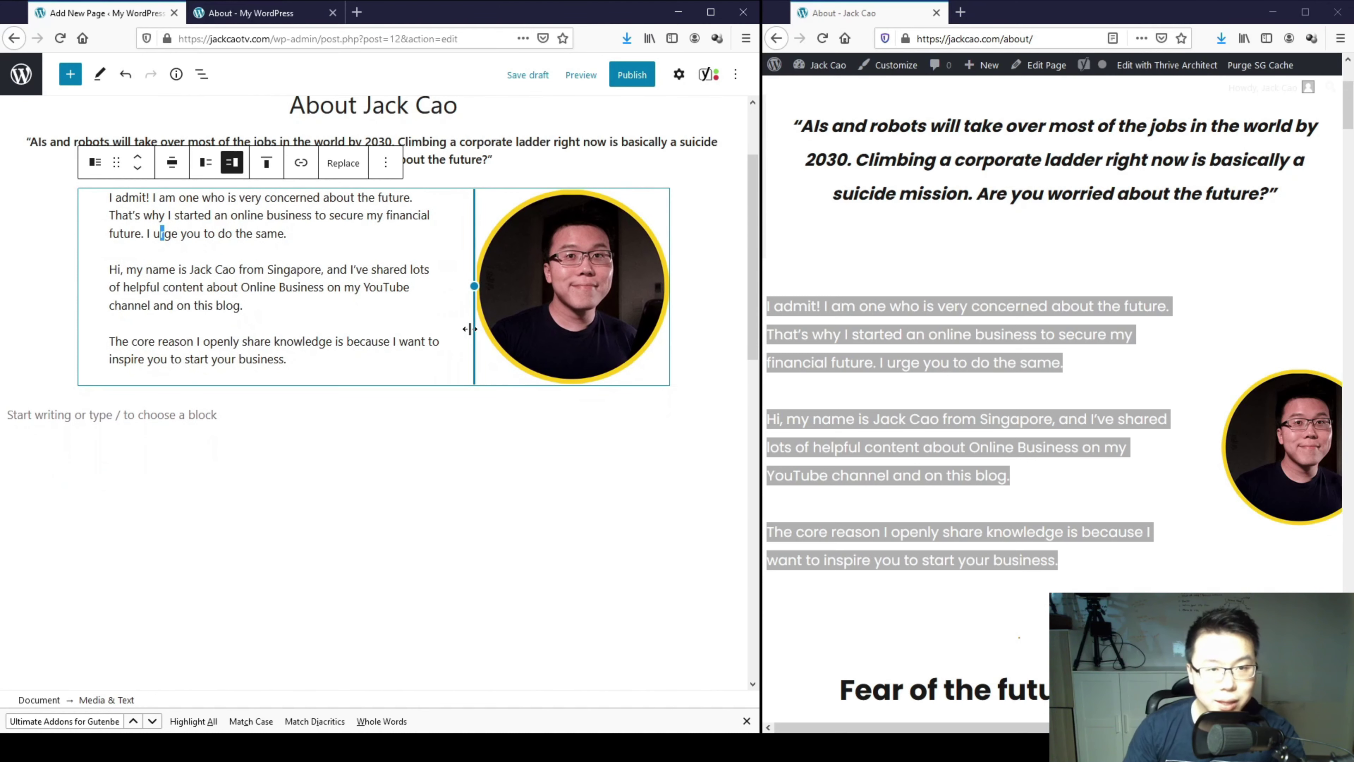
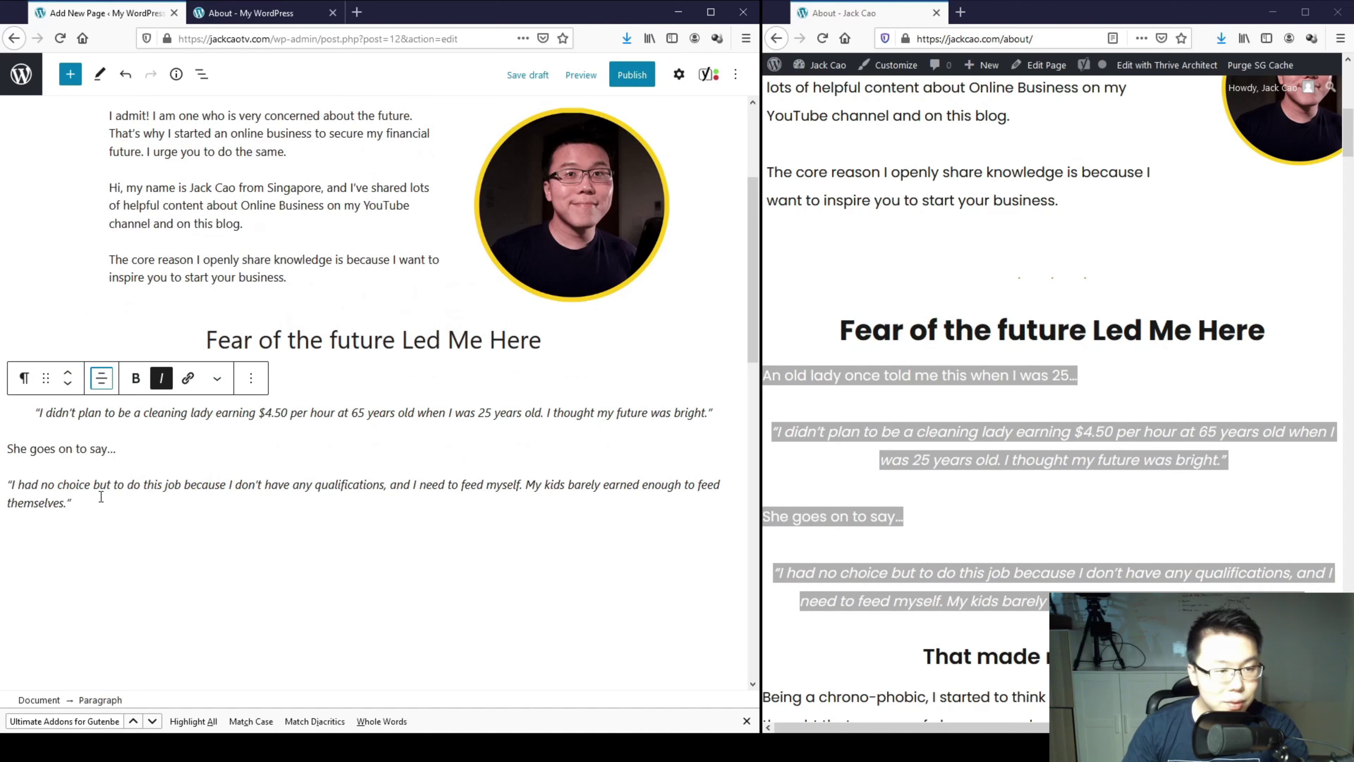
- Centre-align the second quote paragraph
left_click(106, 484)
left_click(113, 451)
left_click(138, 526)
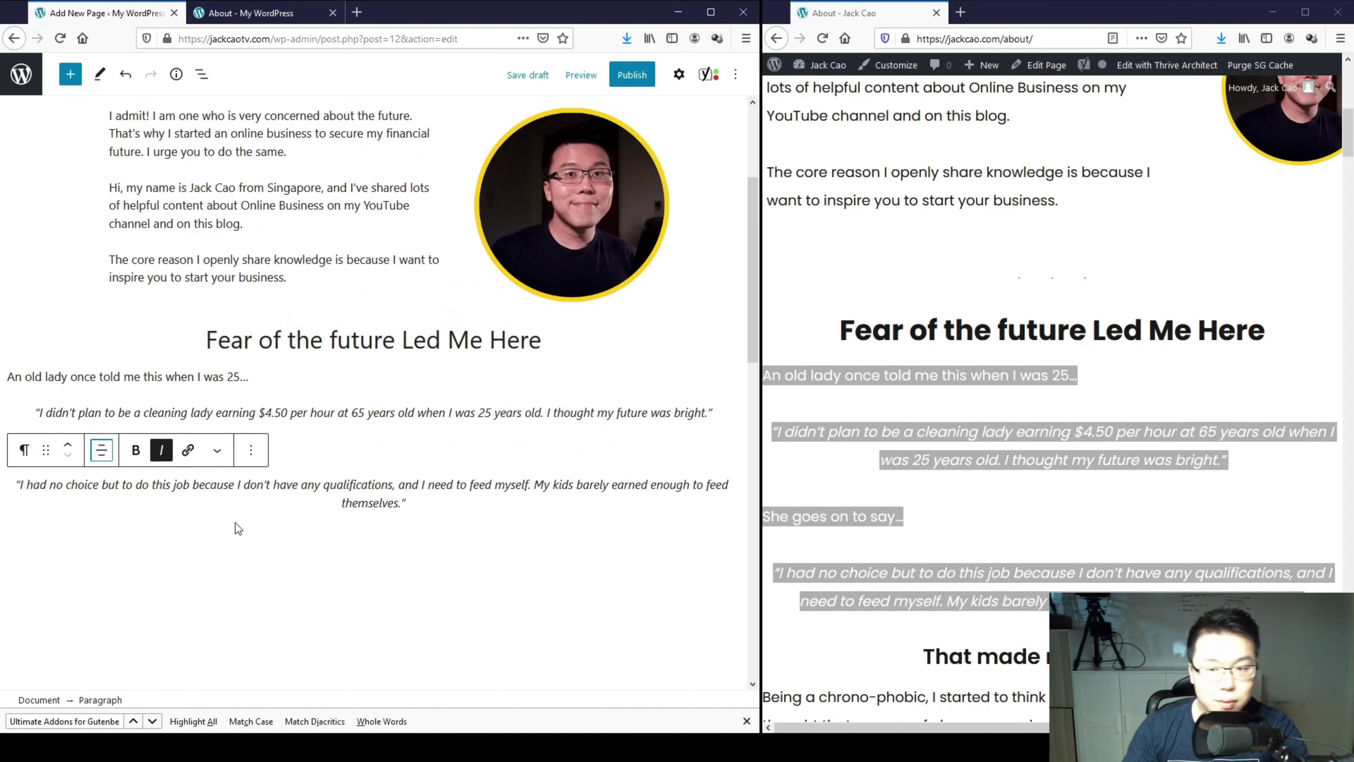
scroll(236, 524, "down", 3)
scroll(1239, 449, "down", 4)
- Paste 'That made me wonder…' into a new block below the quote and turn it into a heading
triple_click(1240, 449)
key("ctrl+c")
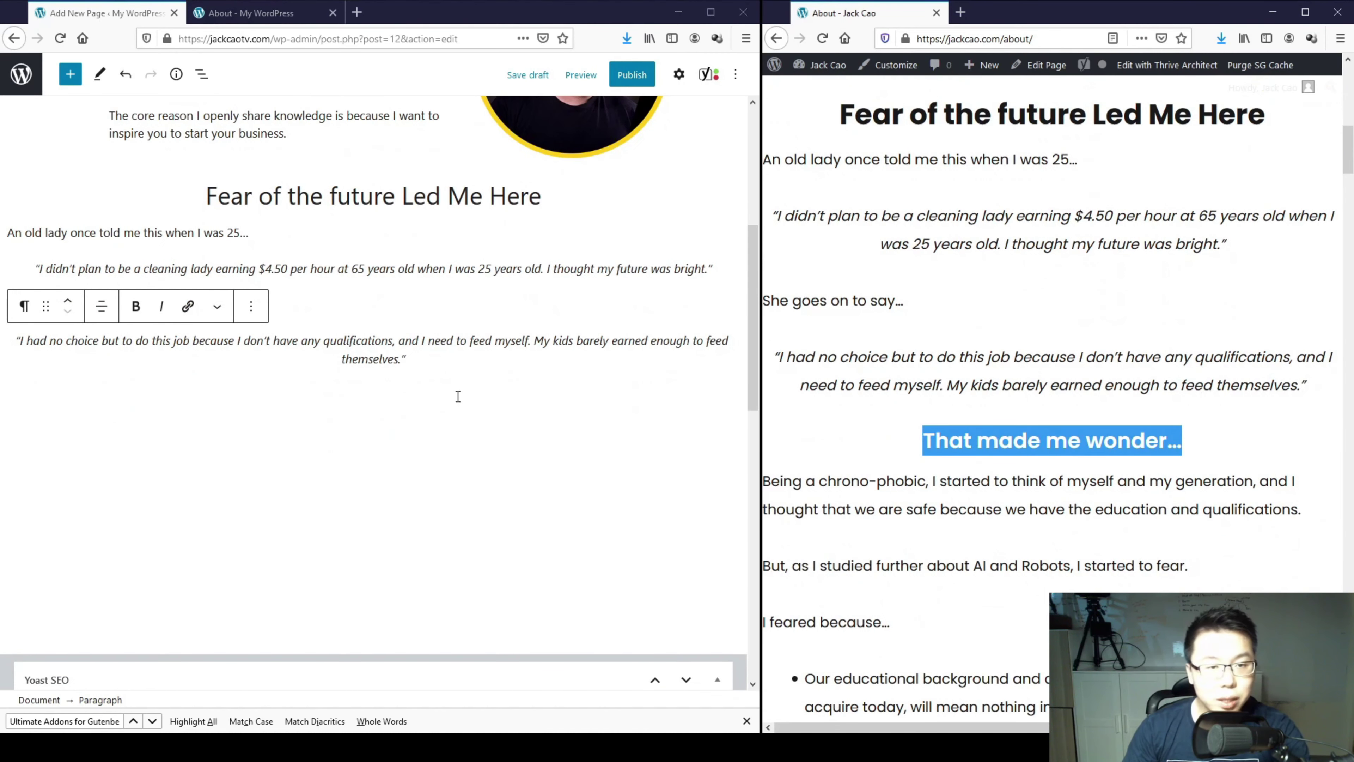
left_click(458, 395)
left_click(459, 367)
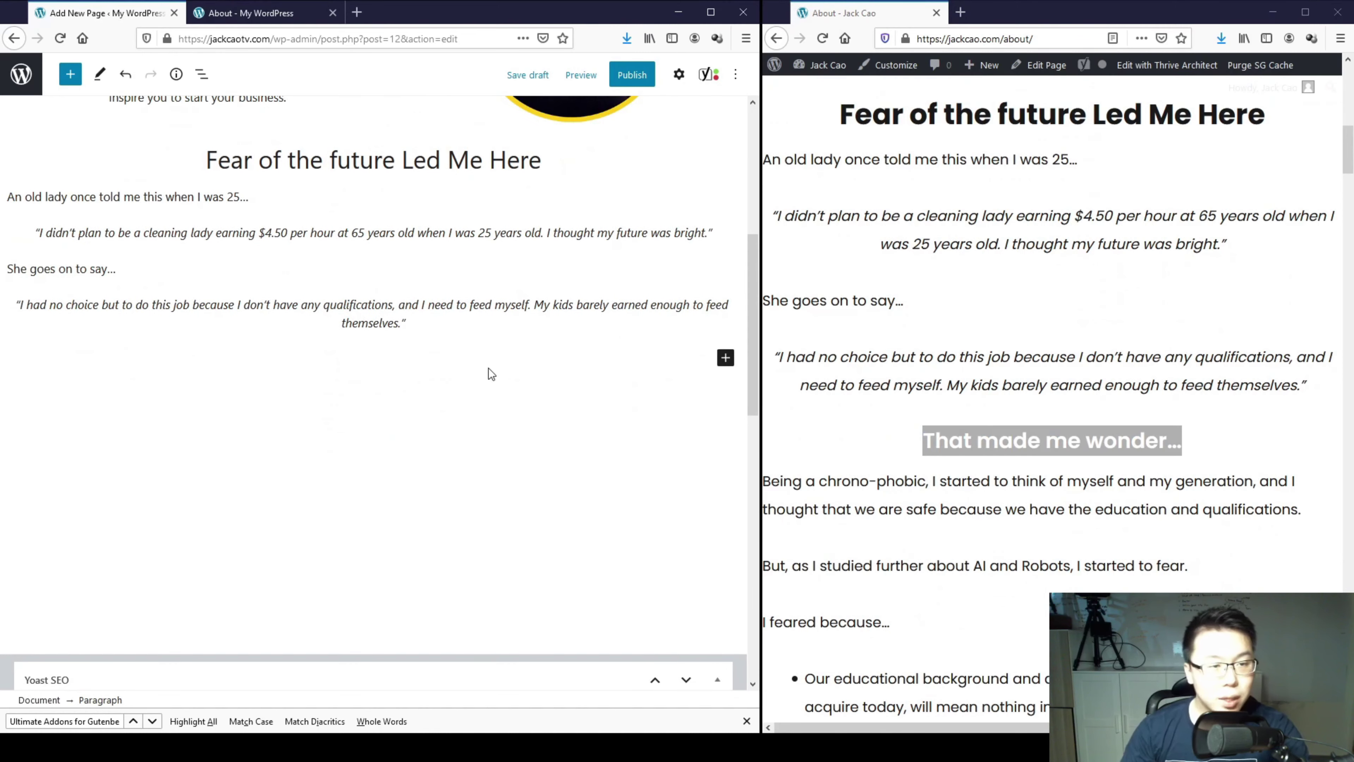
key("ctrl+v")
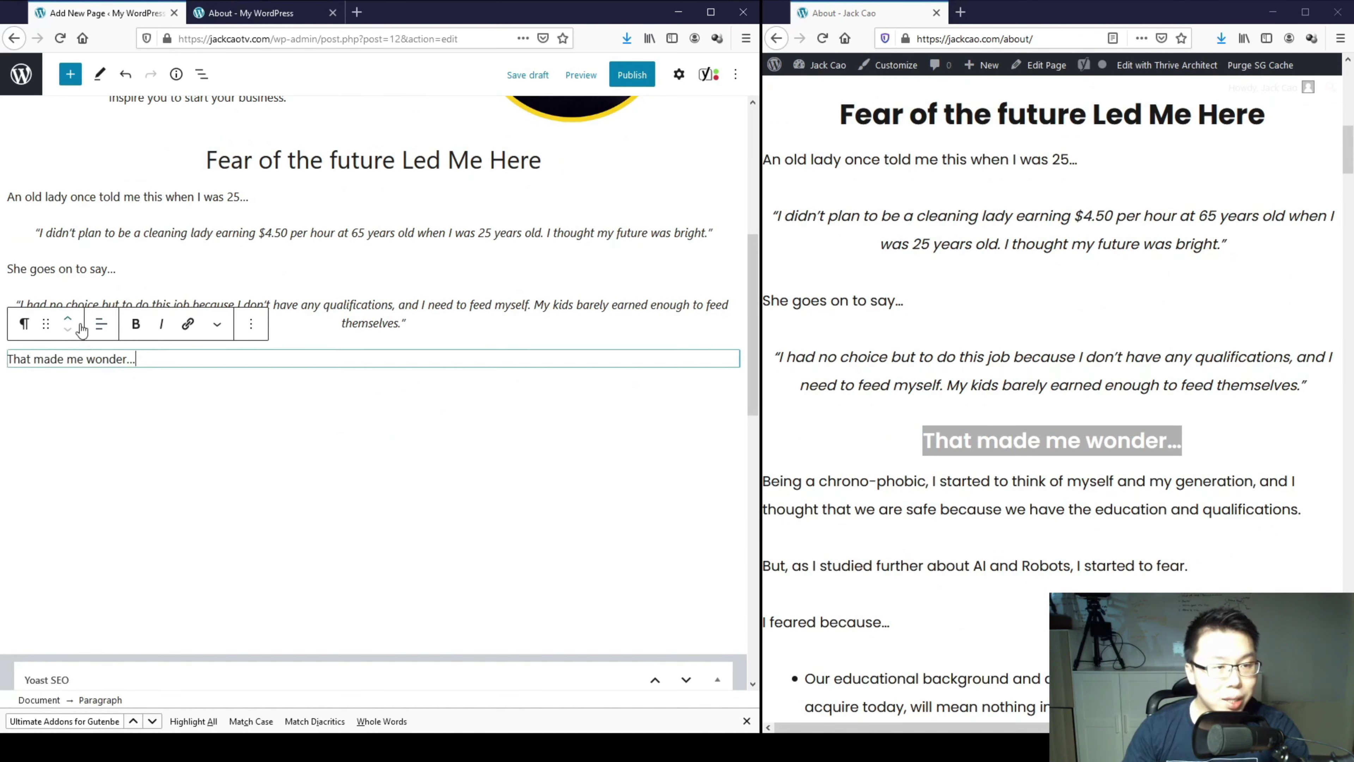
left_click(24, 324)
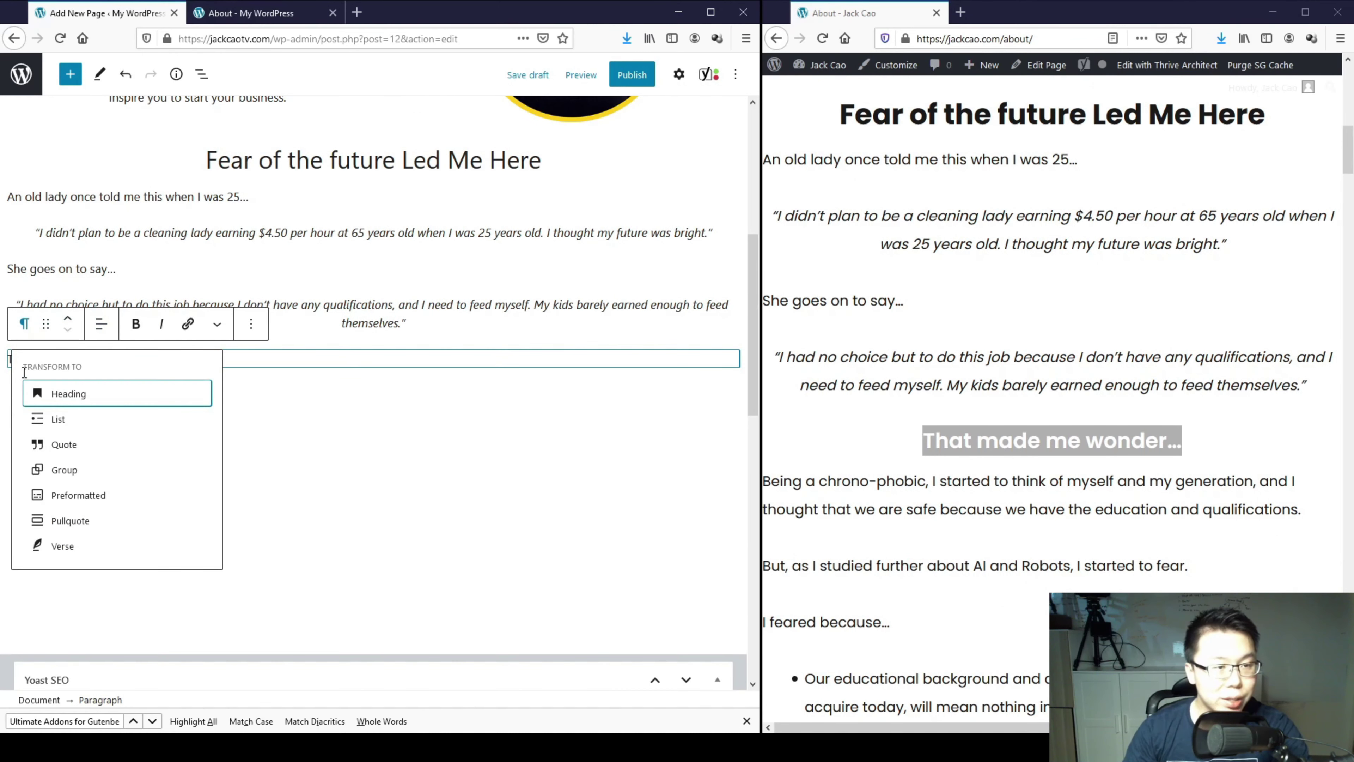
left_click(55, 397)
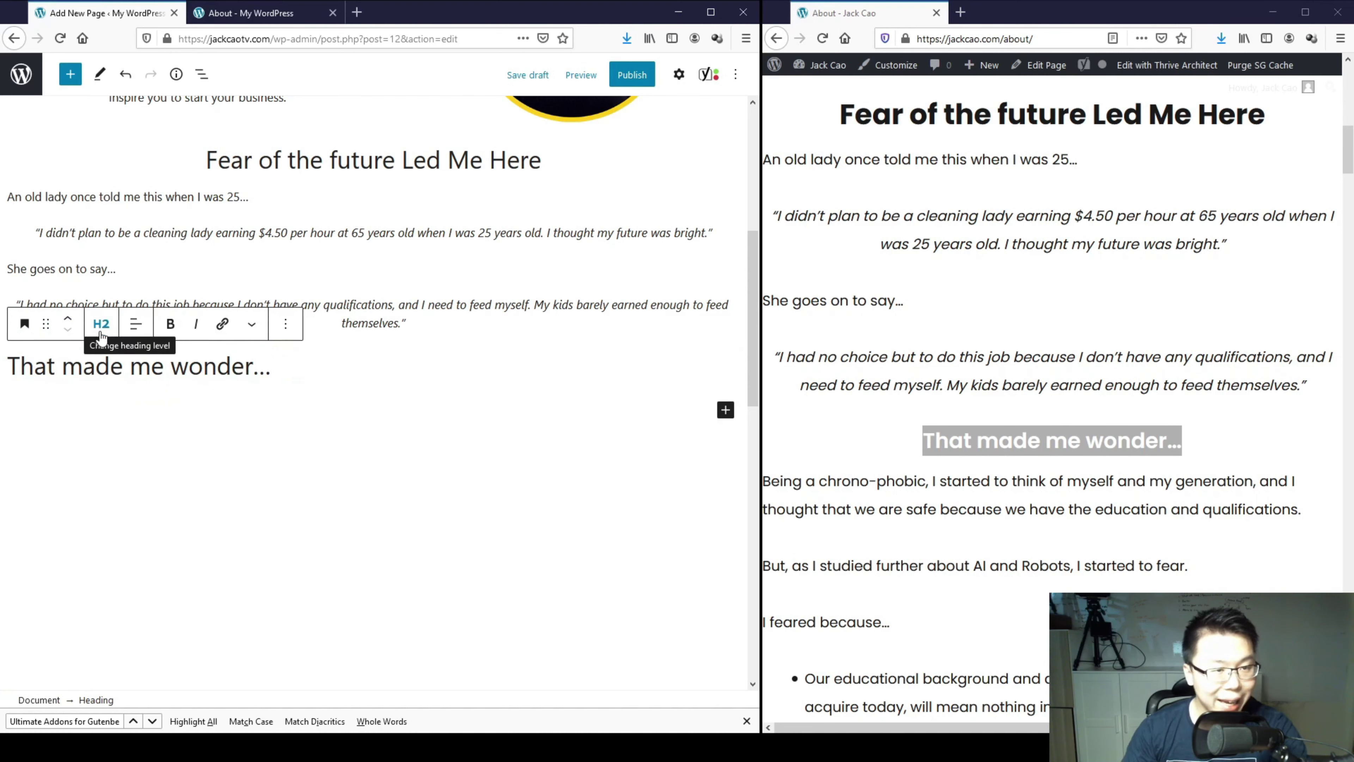
- Make the 'That made me wonder…' heading level 3 with centred text
left_click(1060, 441)
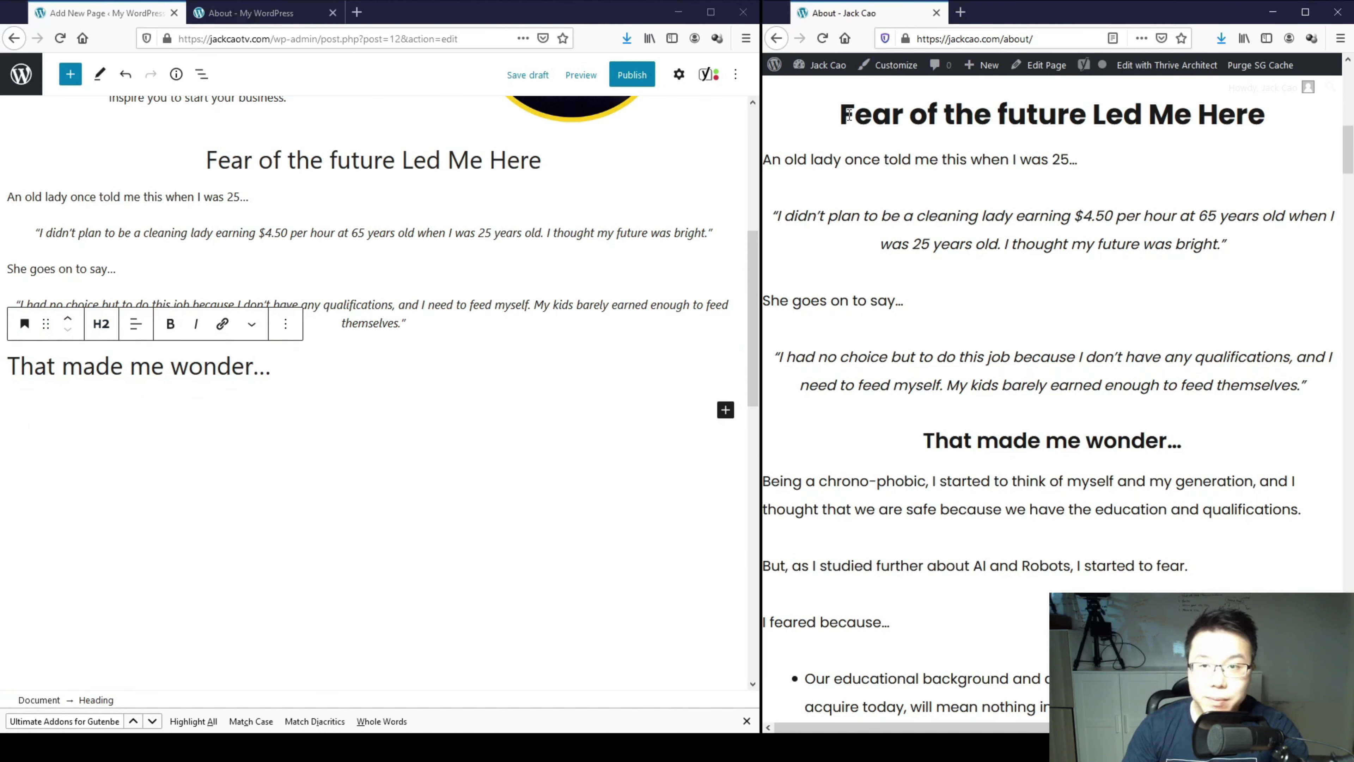
left_click_drag(845, 110, 1290, 124)
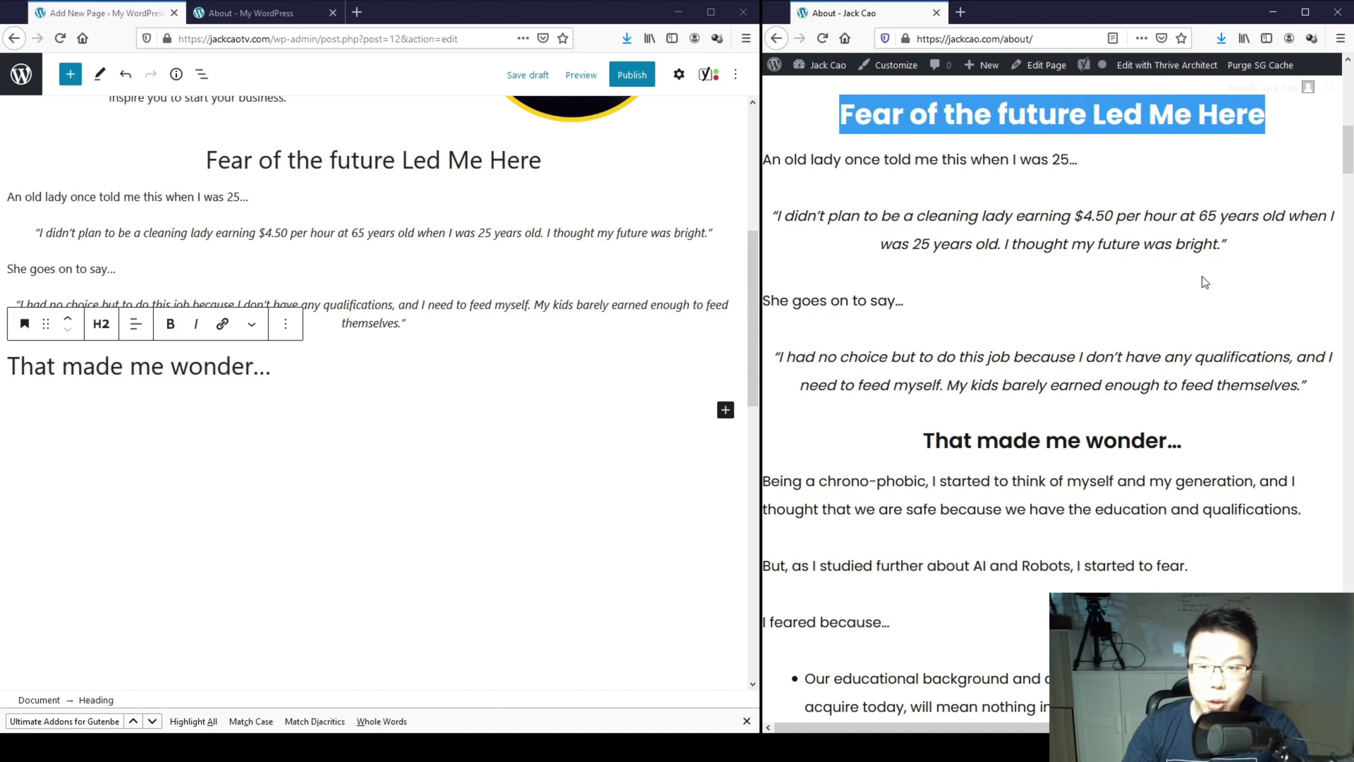
left_click(957, 445)
triple_click(1000, 445)
left_click(1163, 442)
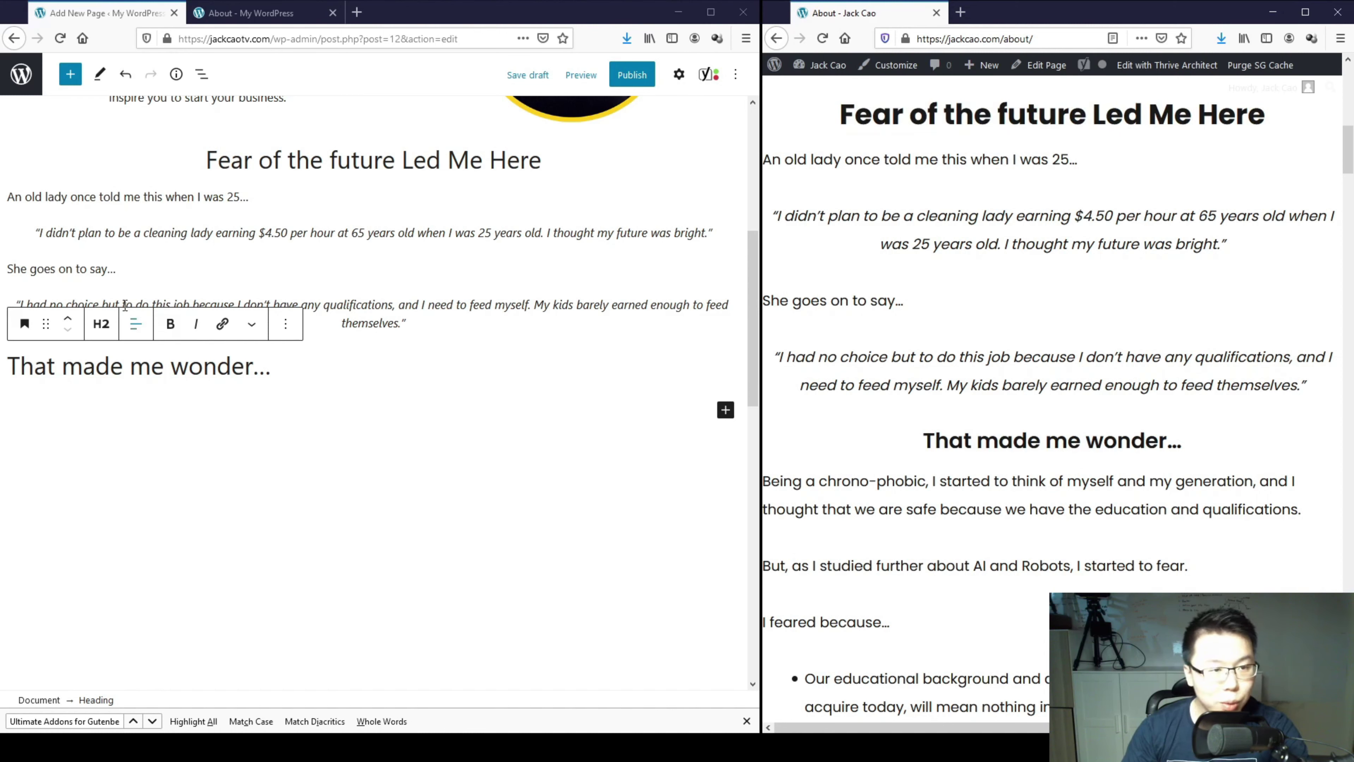
left_click(101, 323)
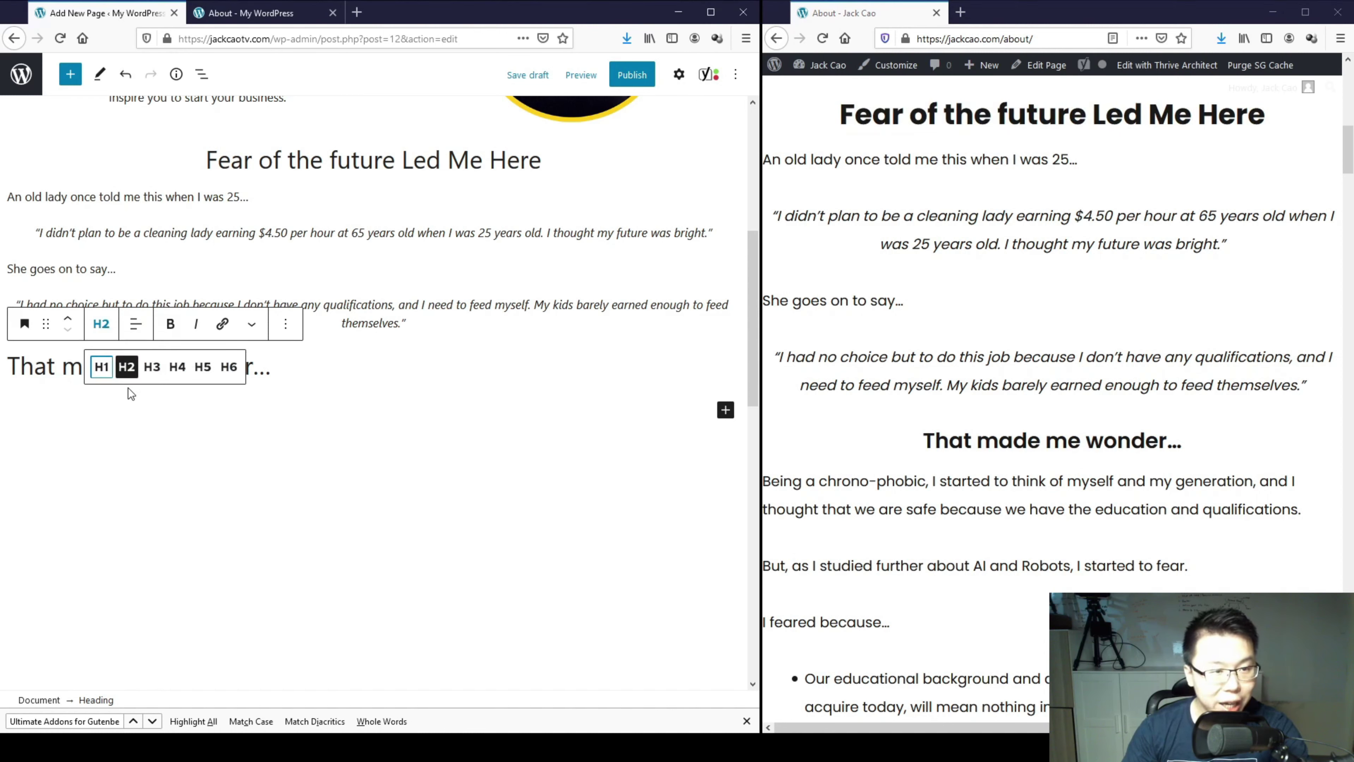
left_click(152, 367)
left_click(257, 359)
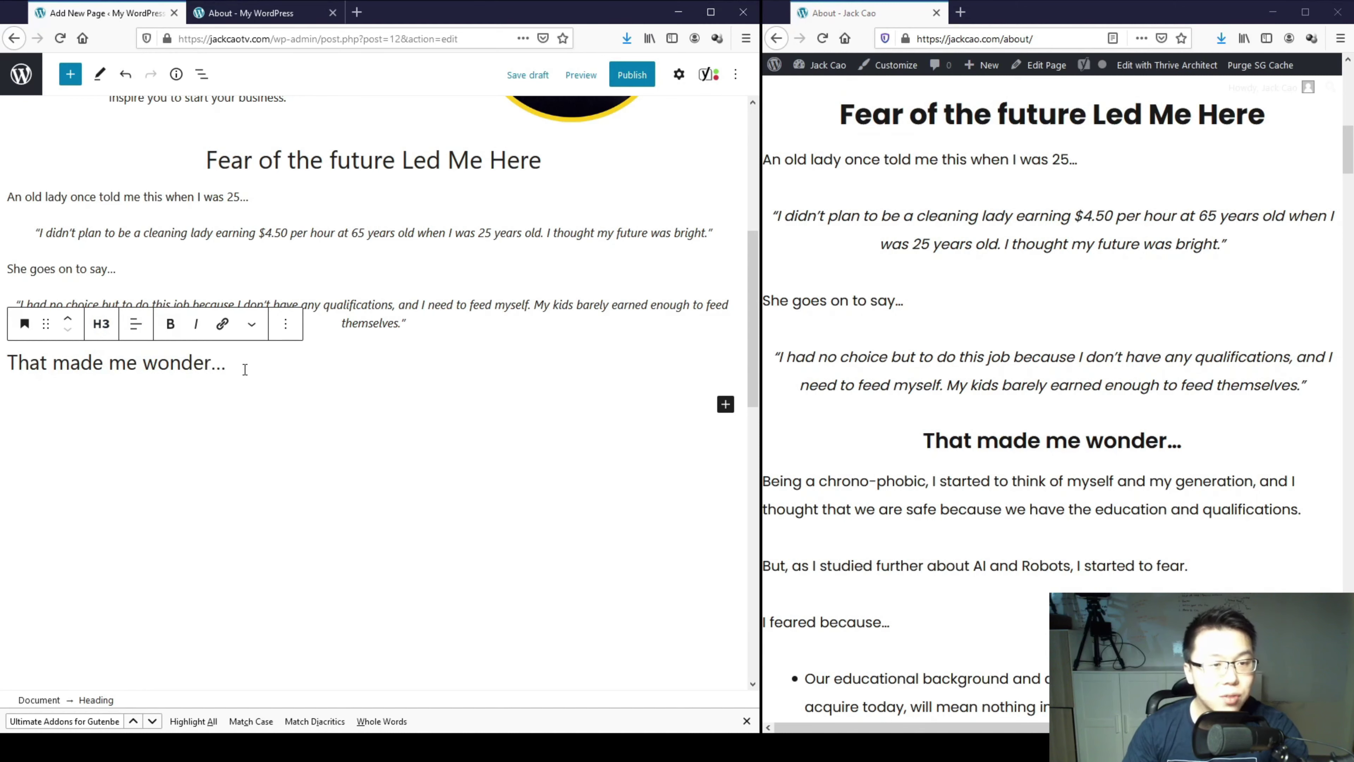
left_click(135, 324)
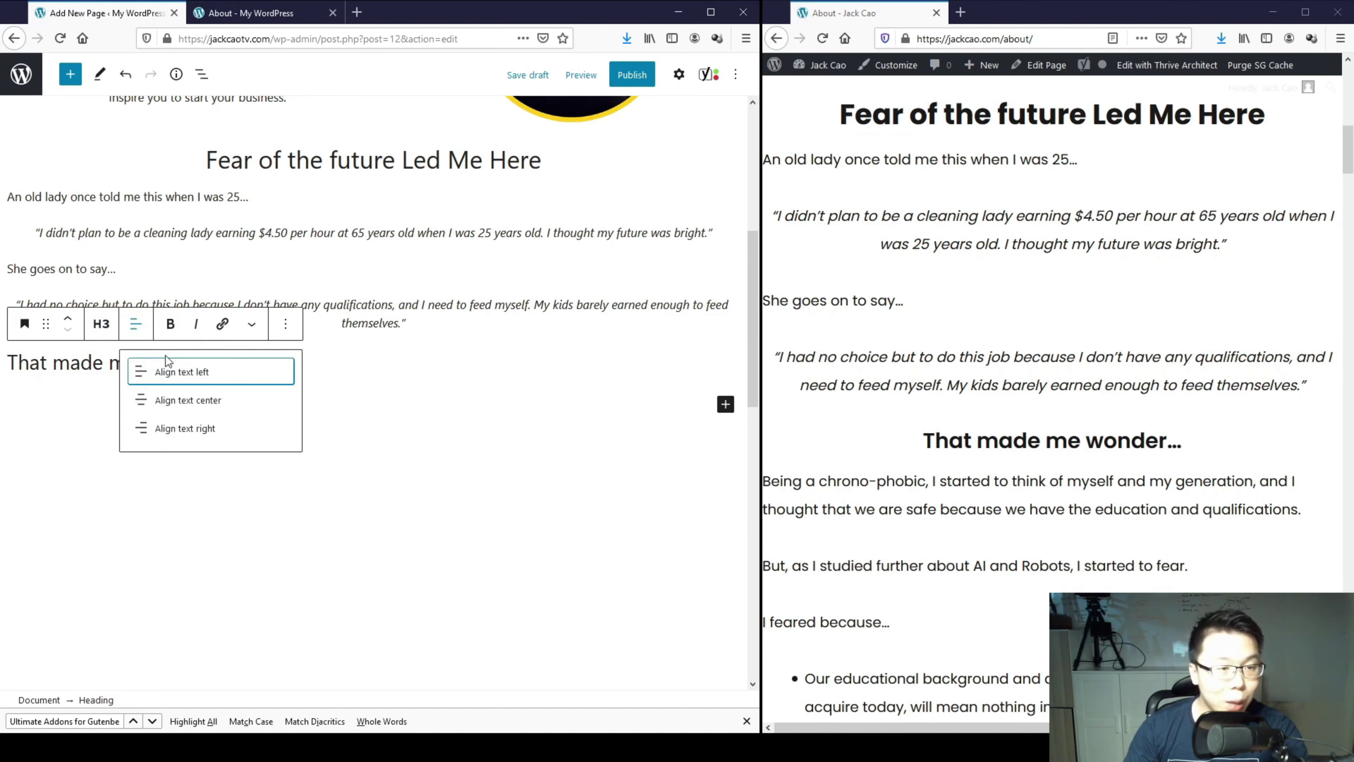
left_click(212, 399)
scroll(766, 195, "down", 5)
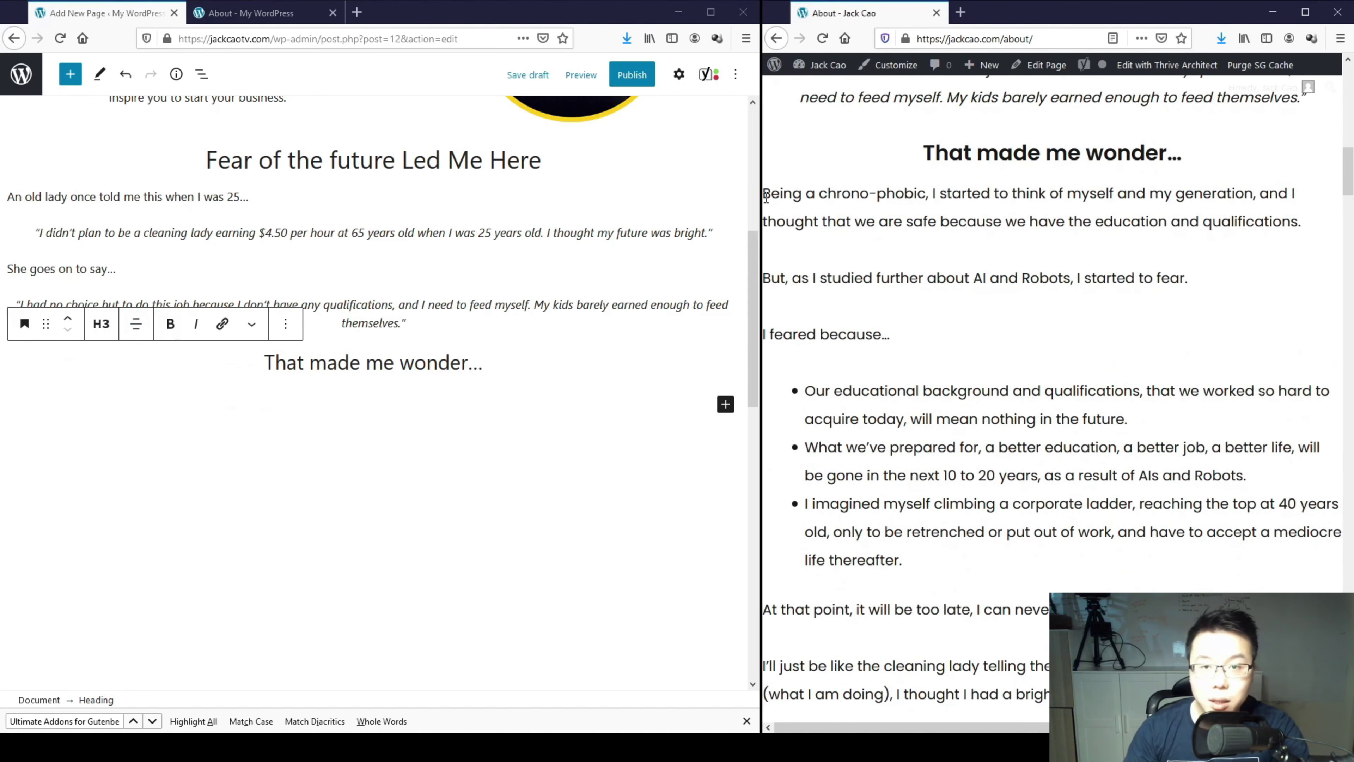
- Copy the paragraphs from 'Being a chrono-phobic' through 'I feared because…' into the draft
left_click_drag(766, 195, 955, 335)
key("ctrl+c")
left_click(314, 431)
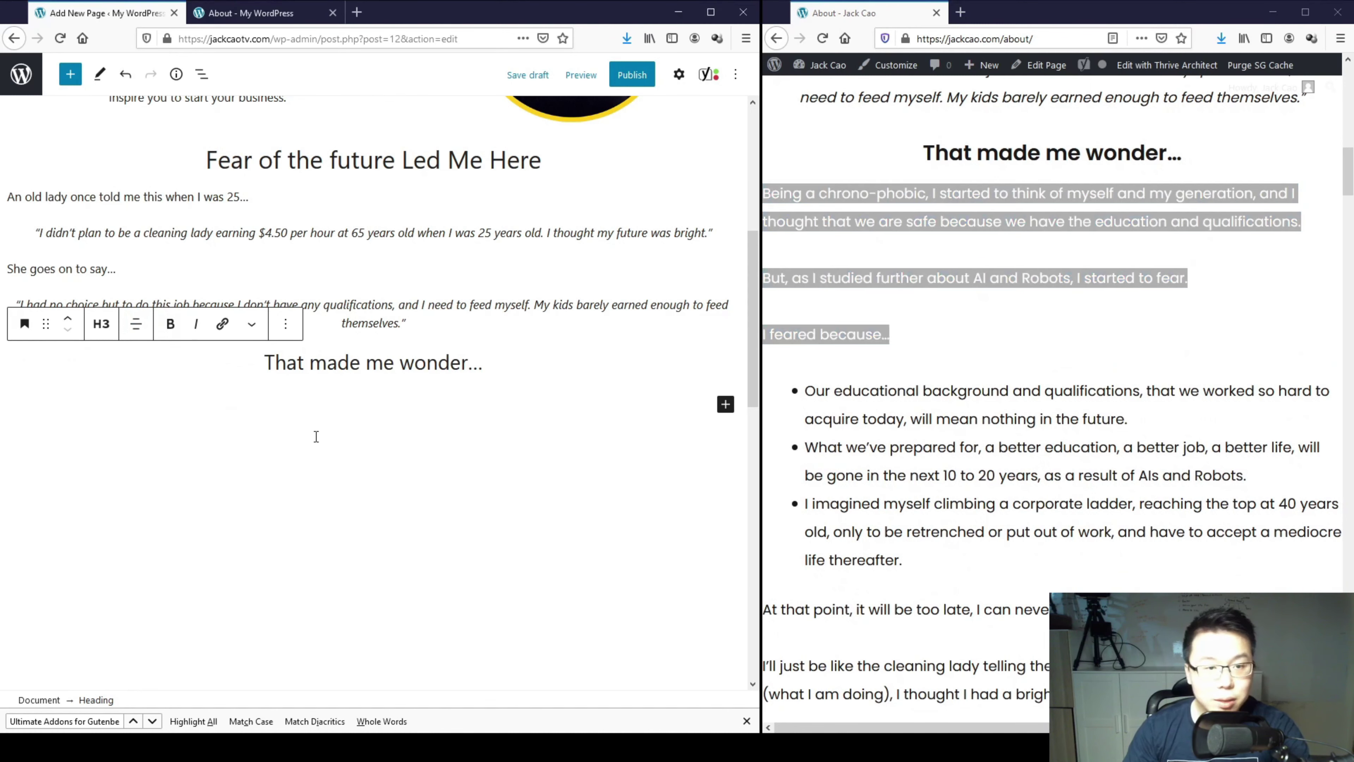
key("ctrl+v")
left_click(901, 405)
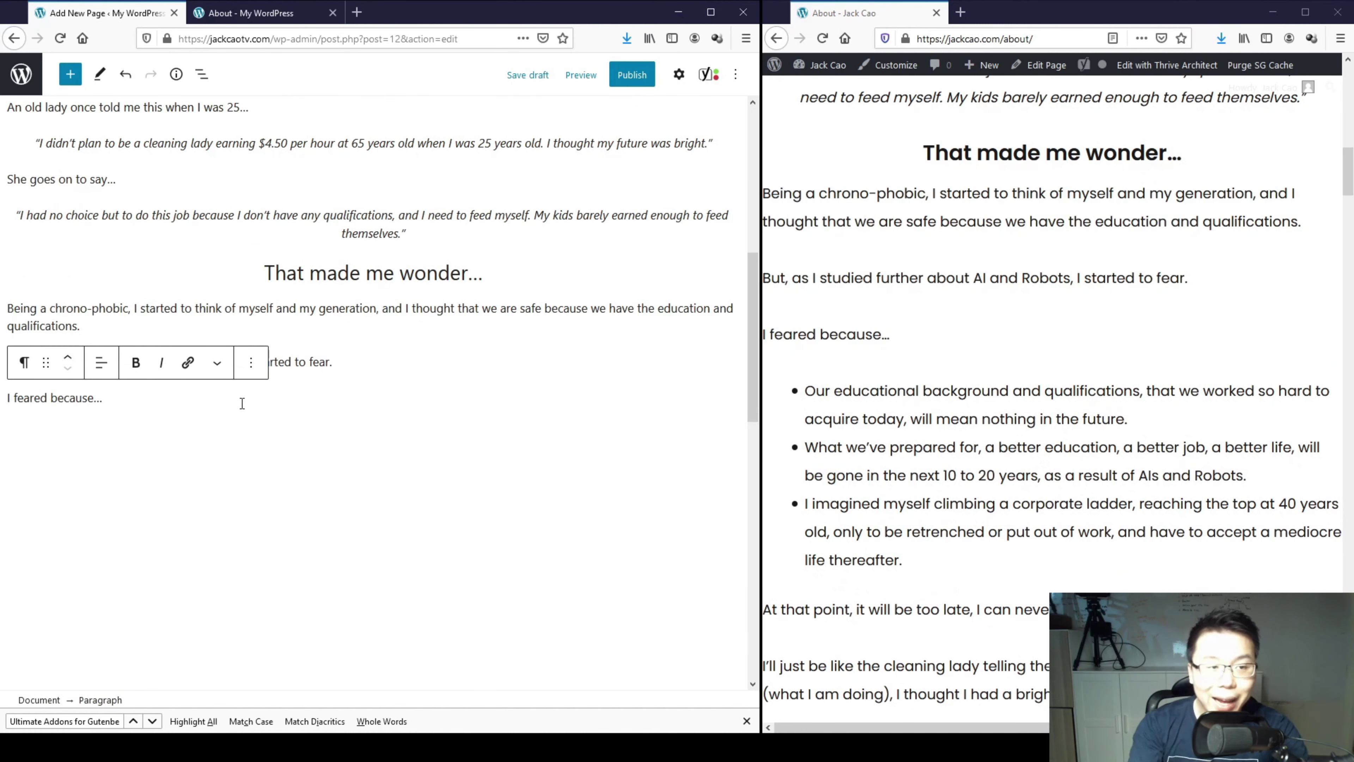
left_click(241, 406)
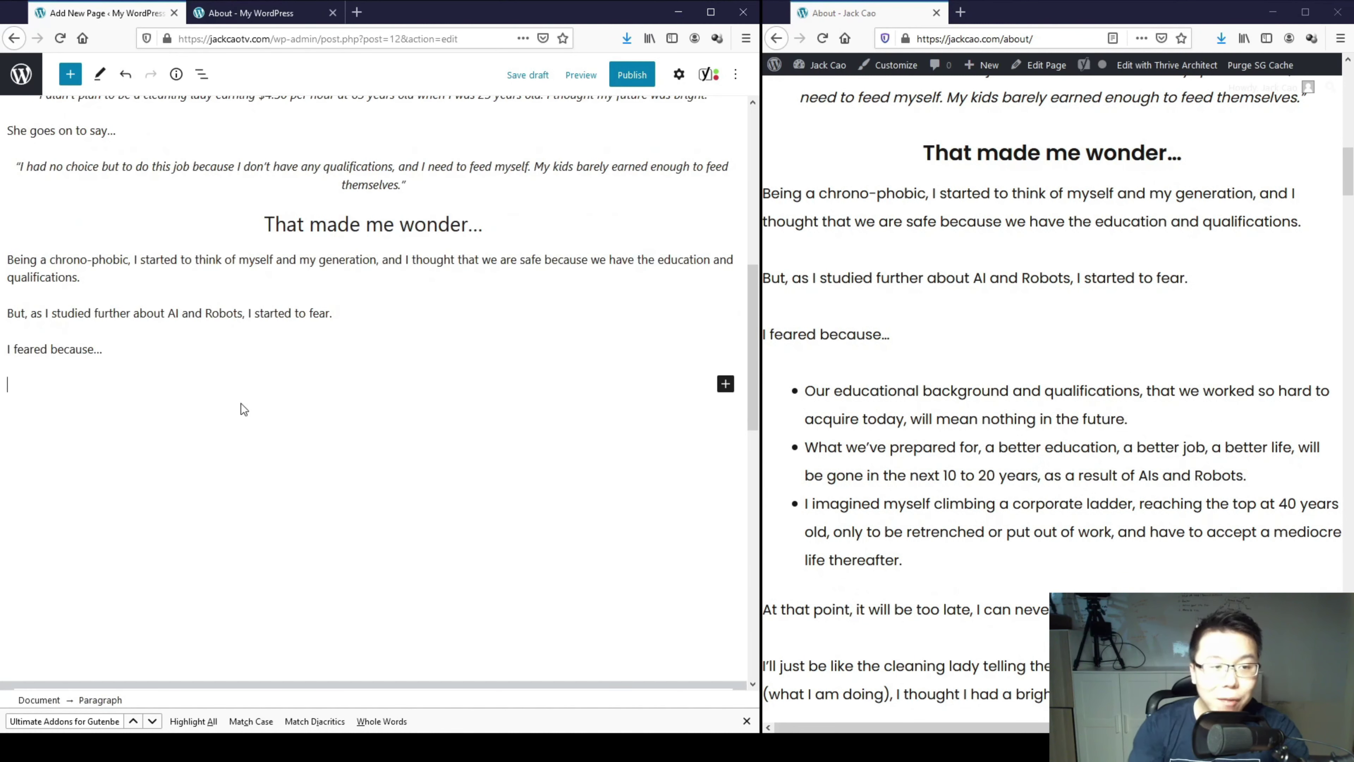
left_click(830, 450)
left_click(50, 384)
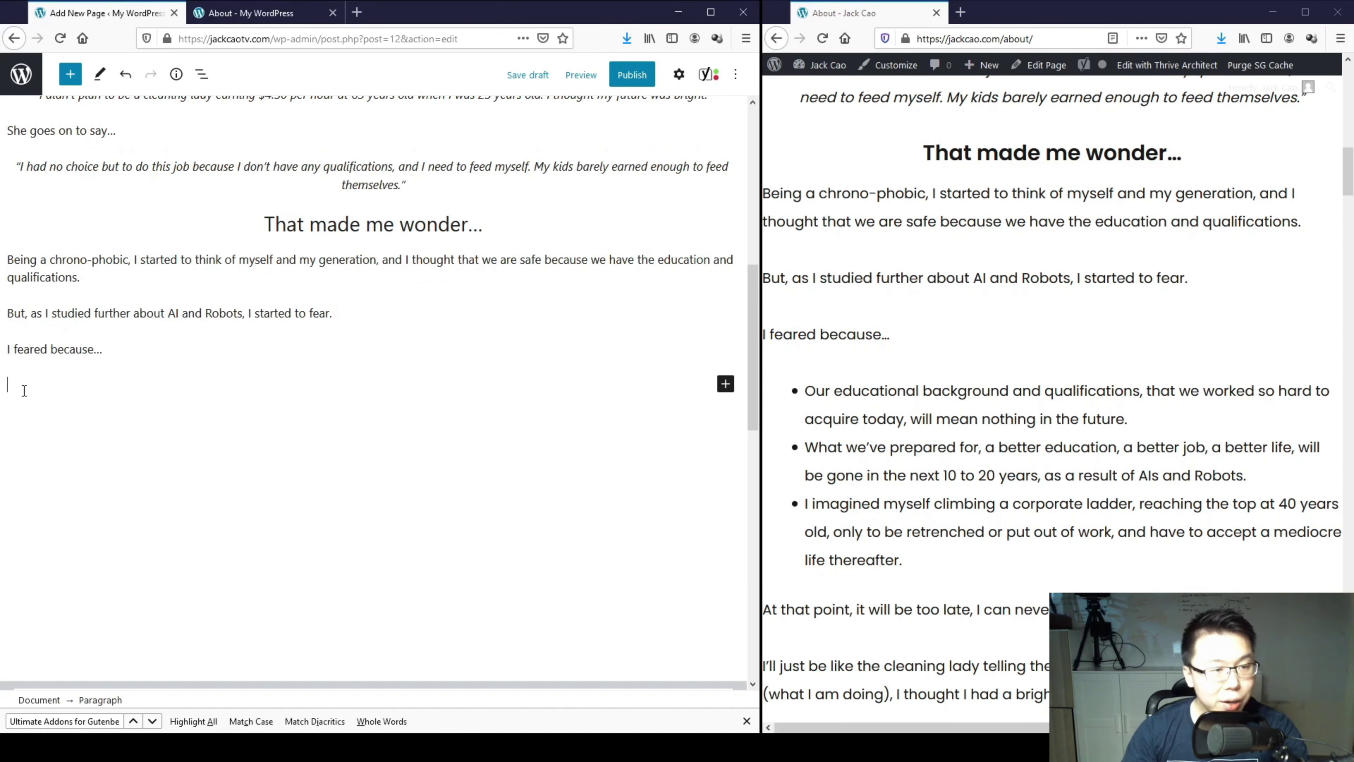
- Insert a bulleted List block and paste the live page's first bullet into it
left_click(726, 385)
left_click(621, 640)
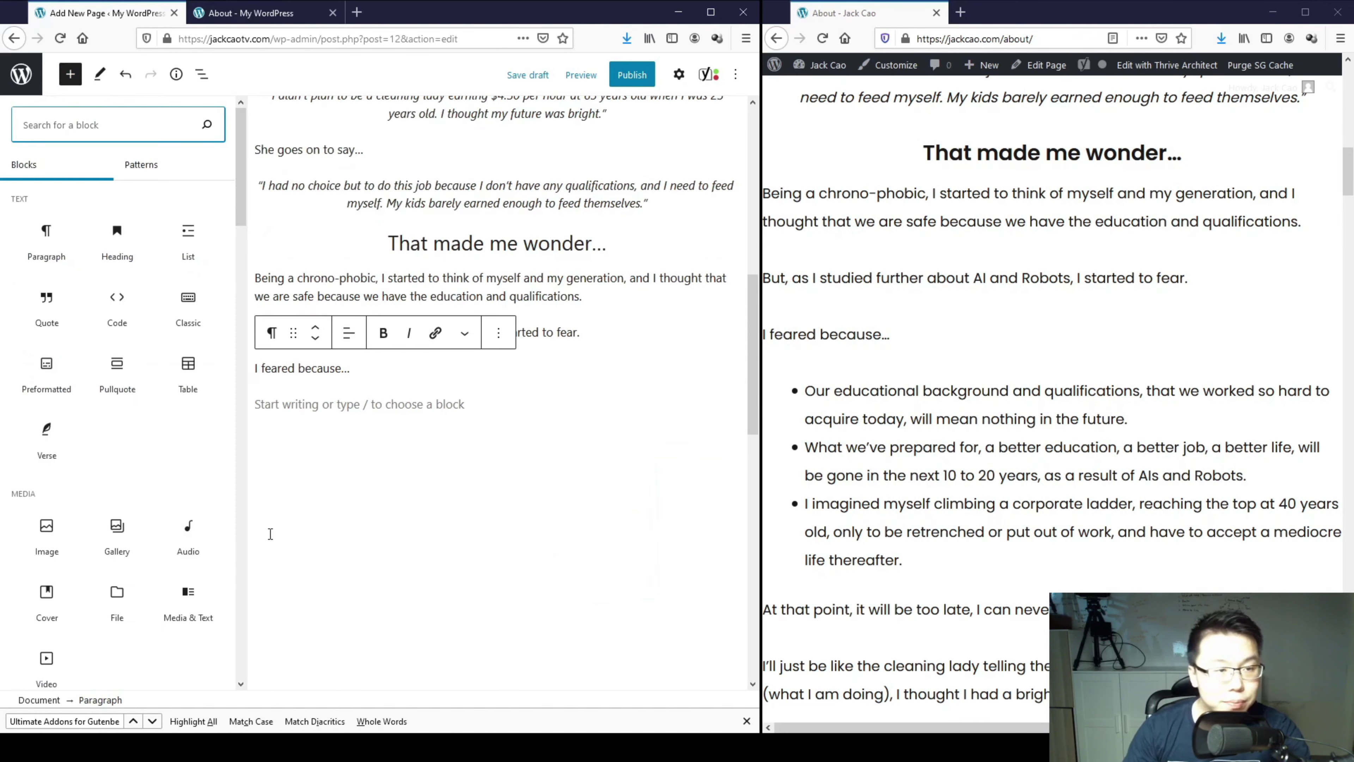
left_click(190, 240)
left_click_drag(805, 390, 1146, 428)
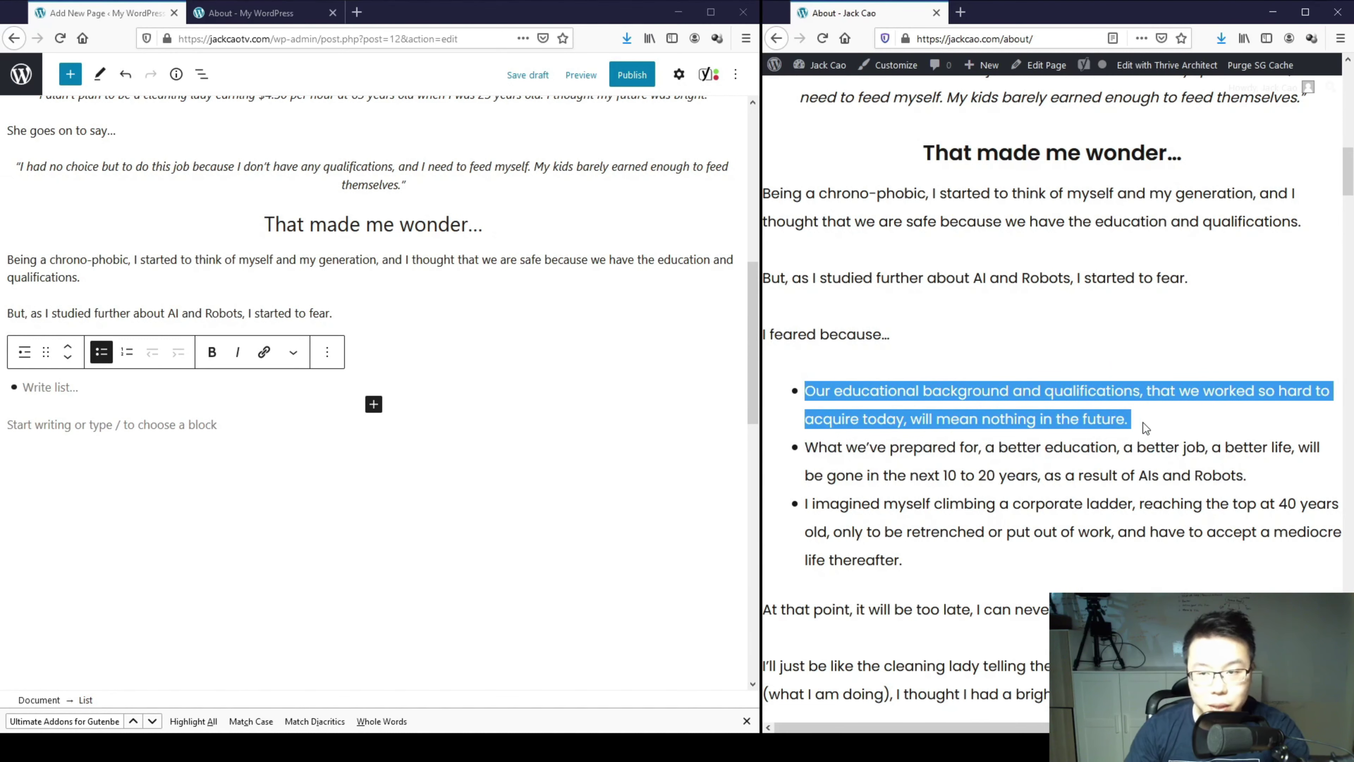
key("ctrl+c")
left_click(124, 390)
key("ctrl+v")
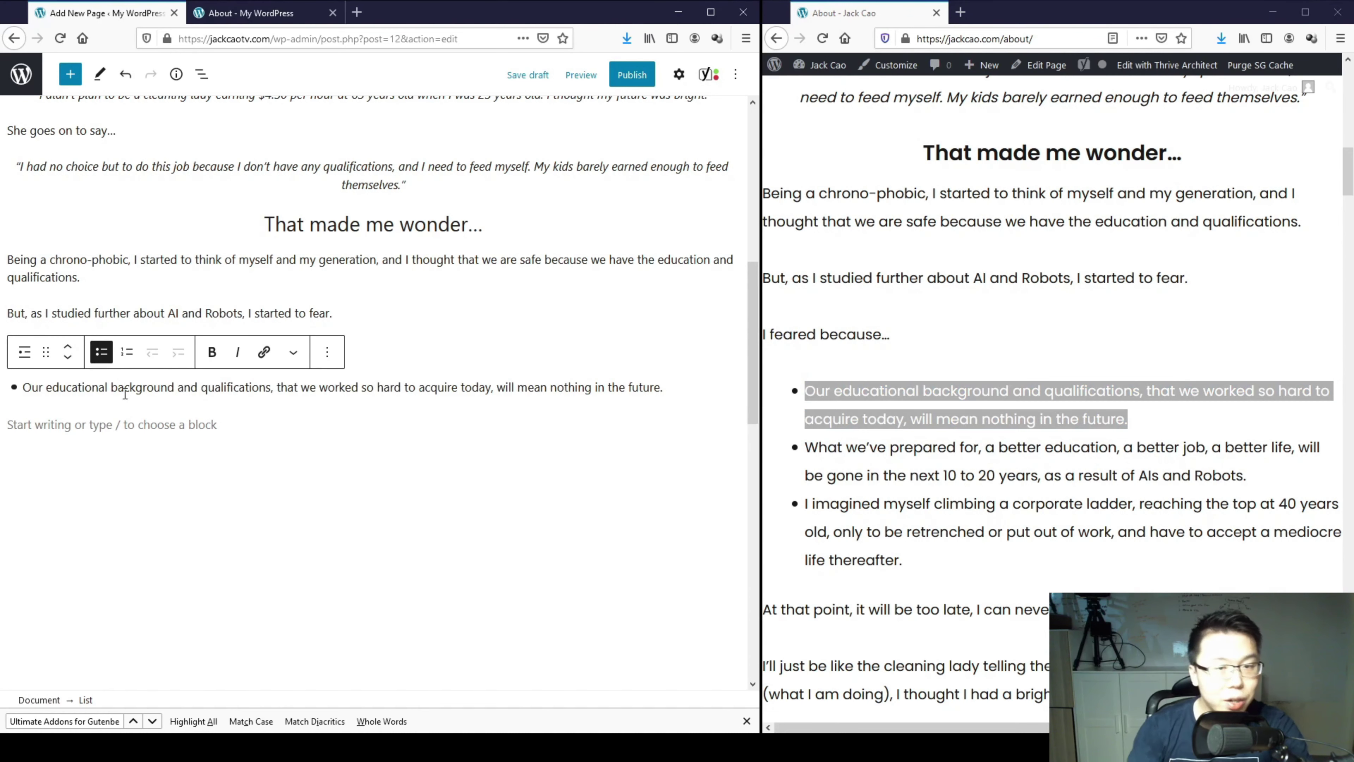
key("Return")
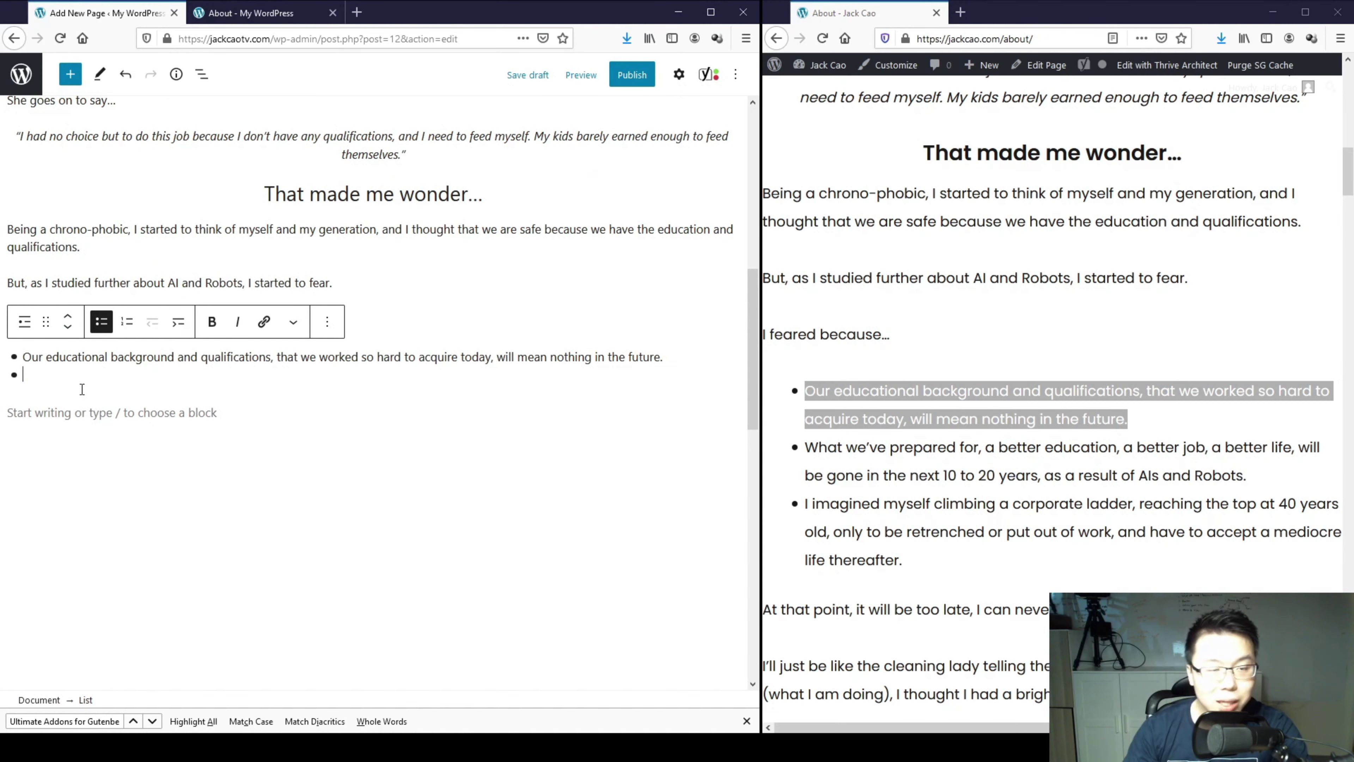
- Paste the second and third bullets from the live page into the list
left_click_drag(807, 447, 1257, 484)
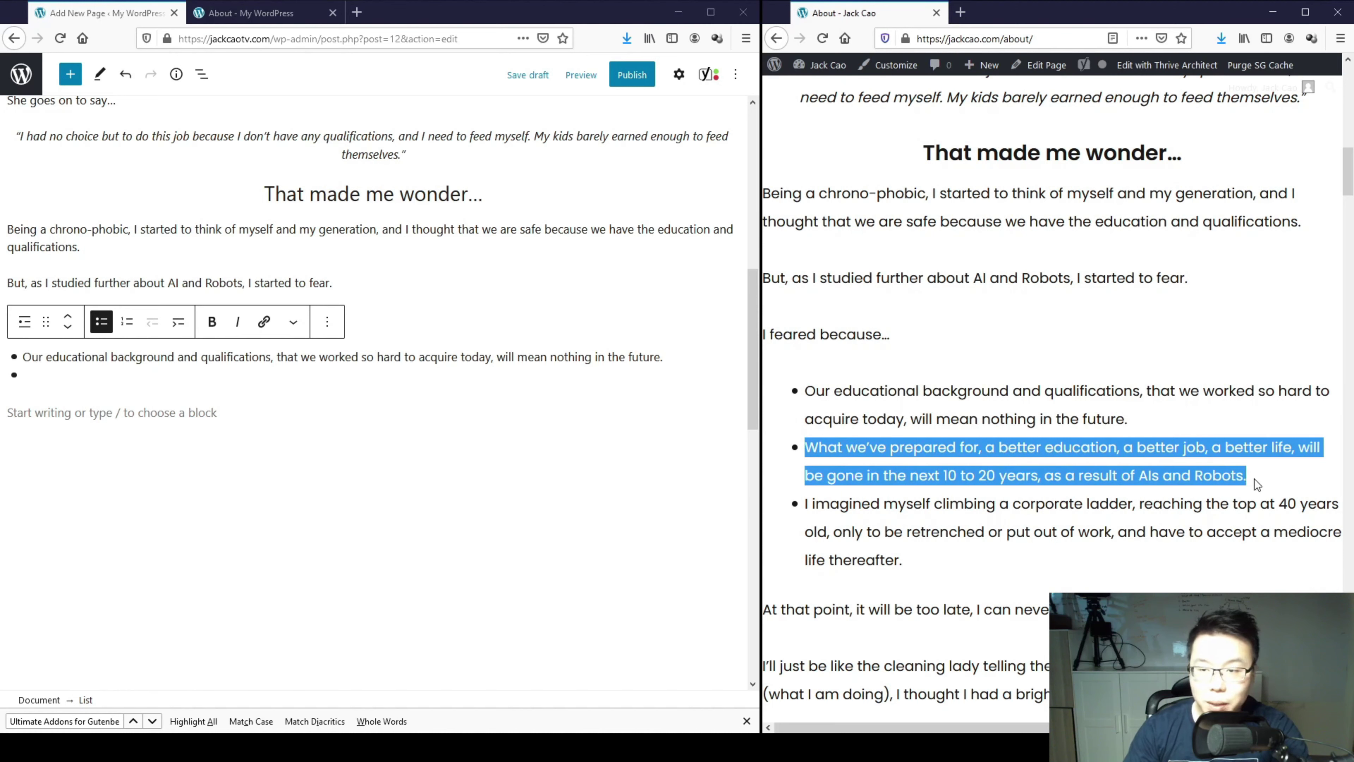
key("ctrl+c")
left_click(101, 373)
key("ctrl+v")
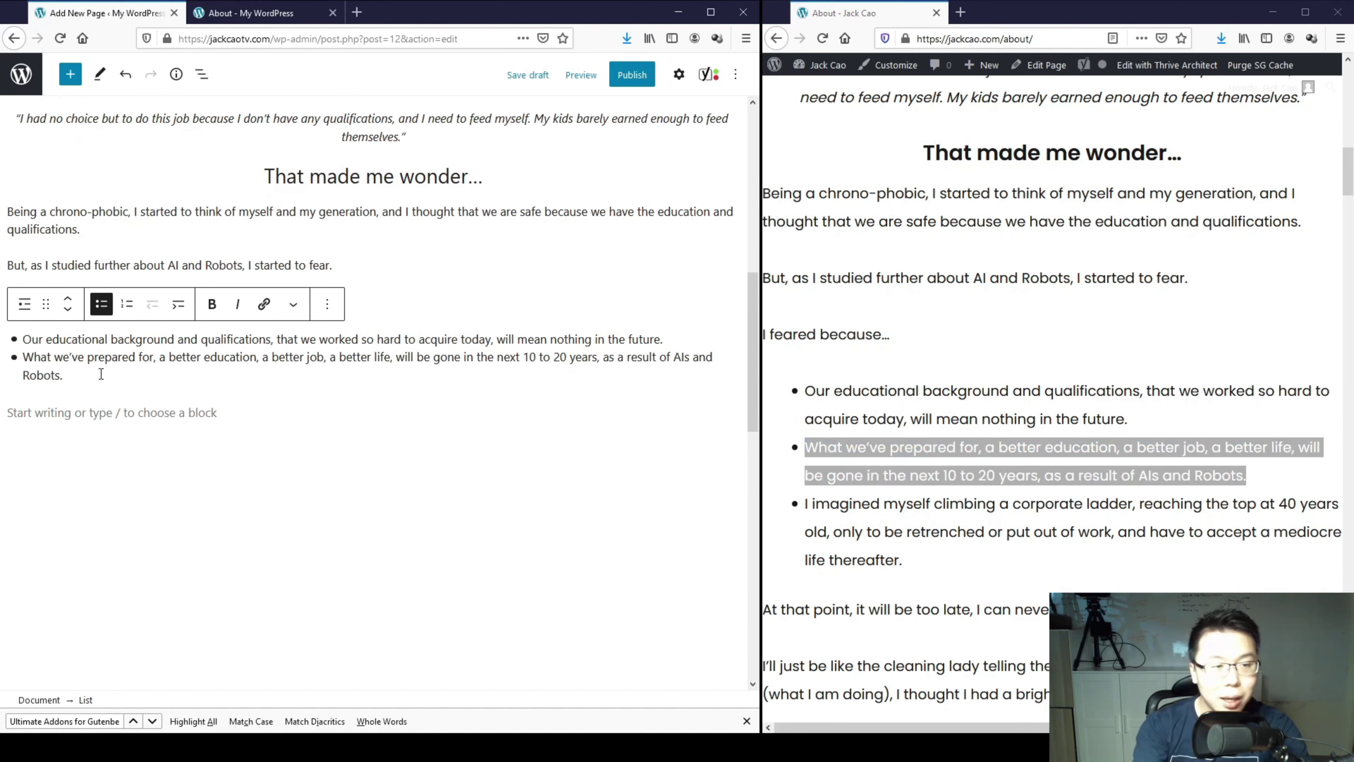
key("Return")
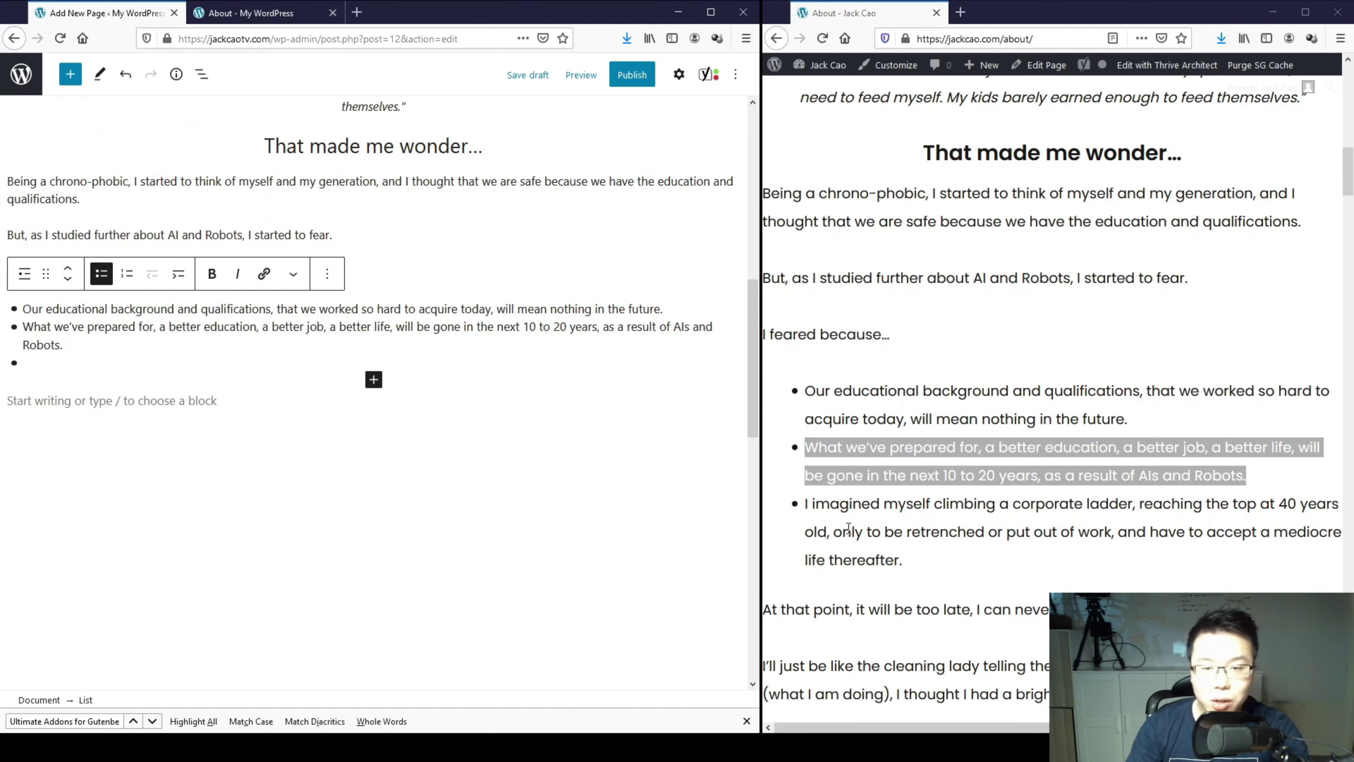
left_click_drag(807, 504, 907, 560)
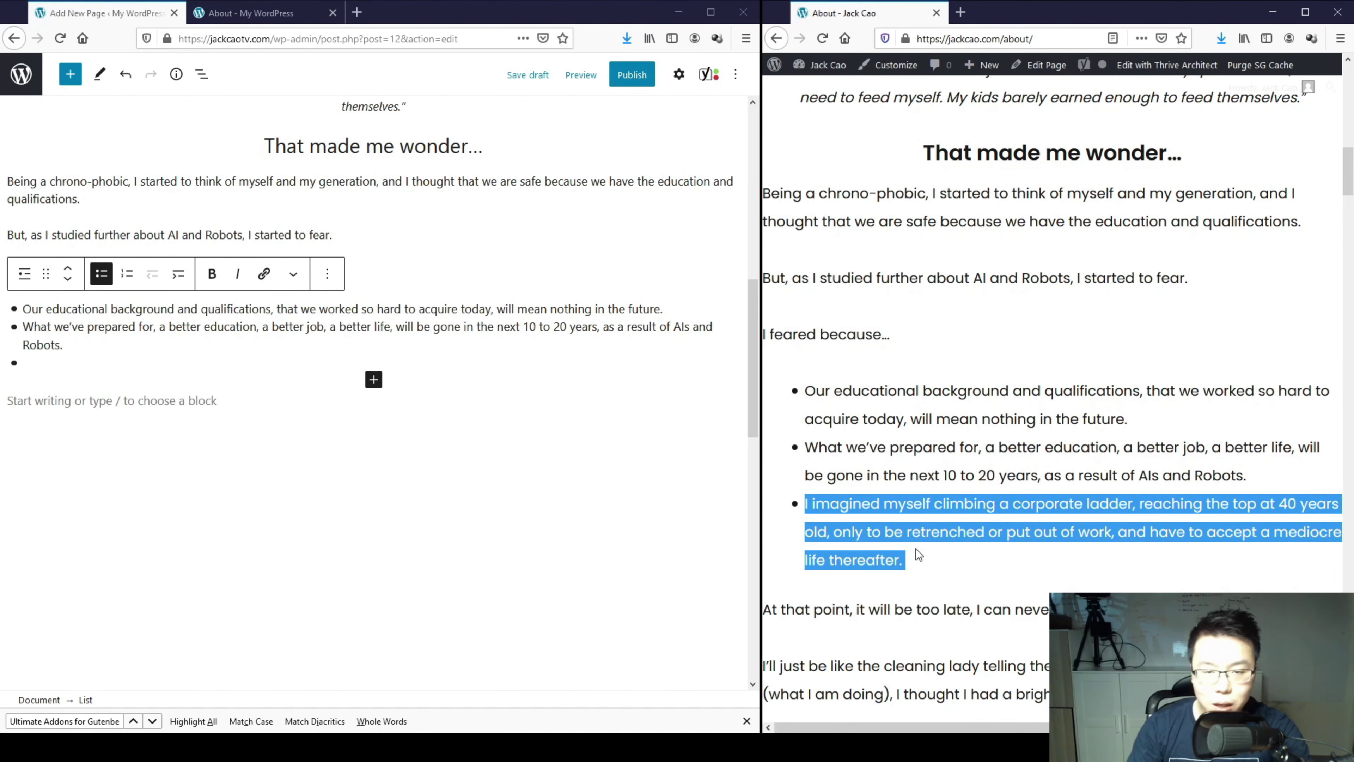
left_click(183, 365)
key("ctrl+v")
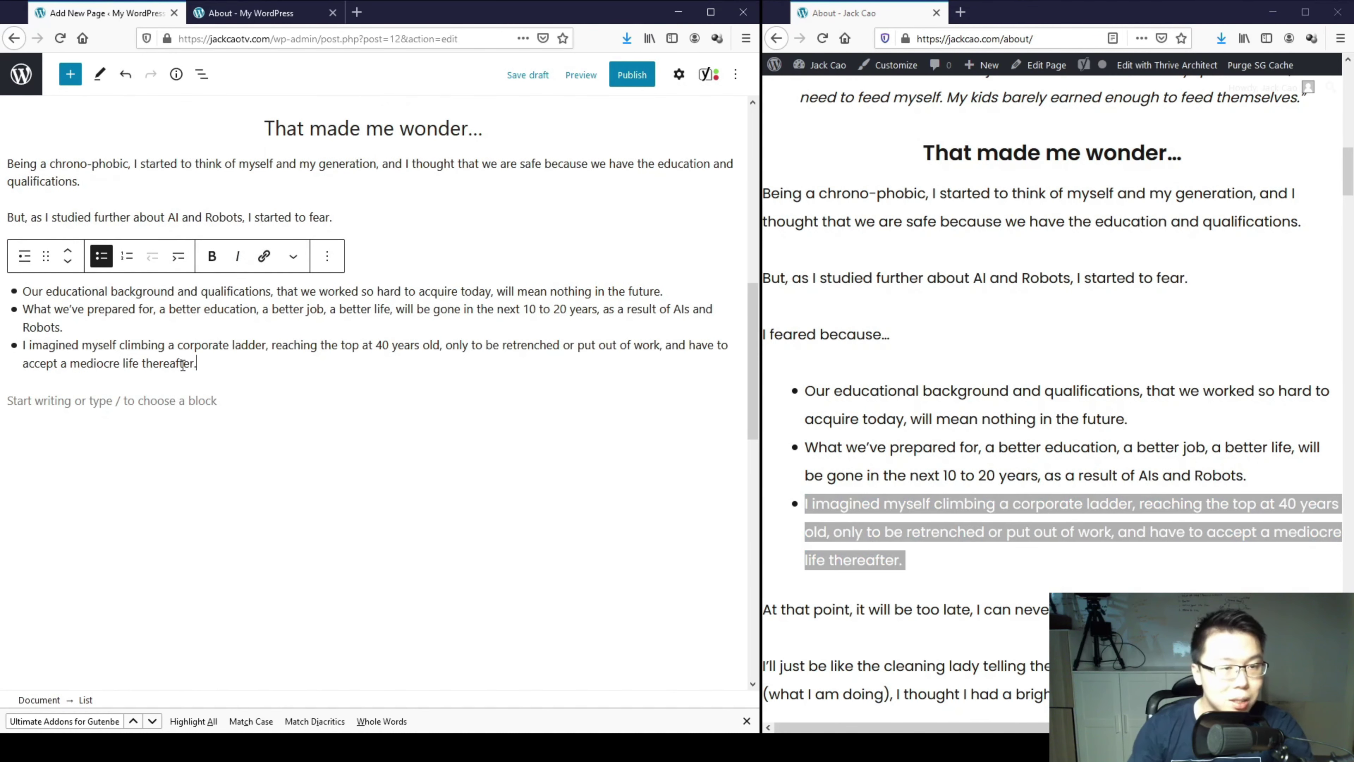
scroll(942, 545, "down", 4)
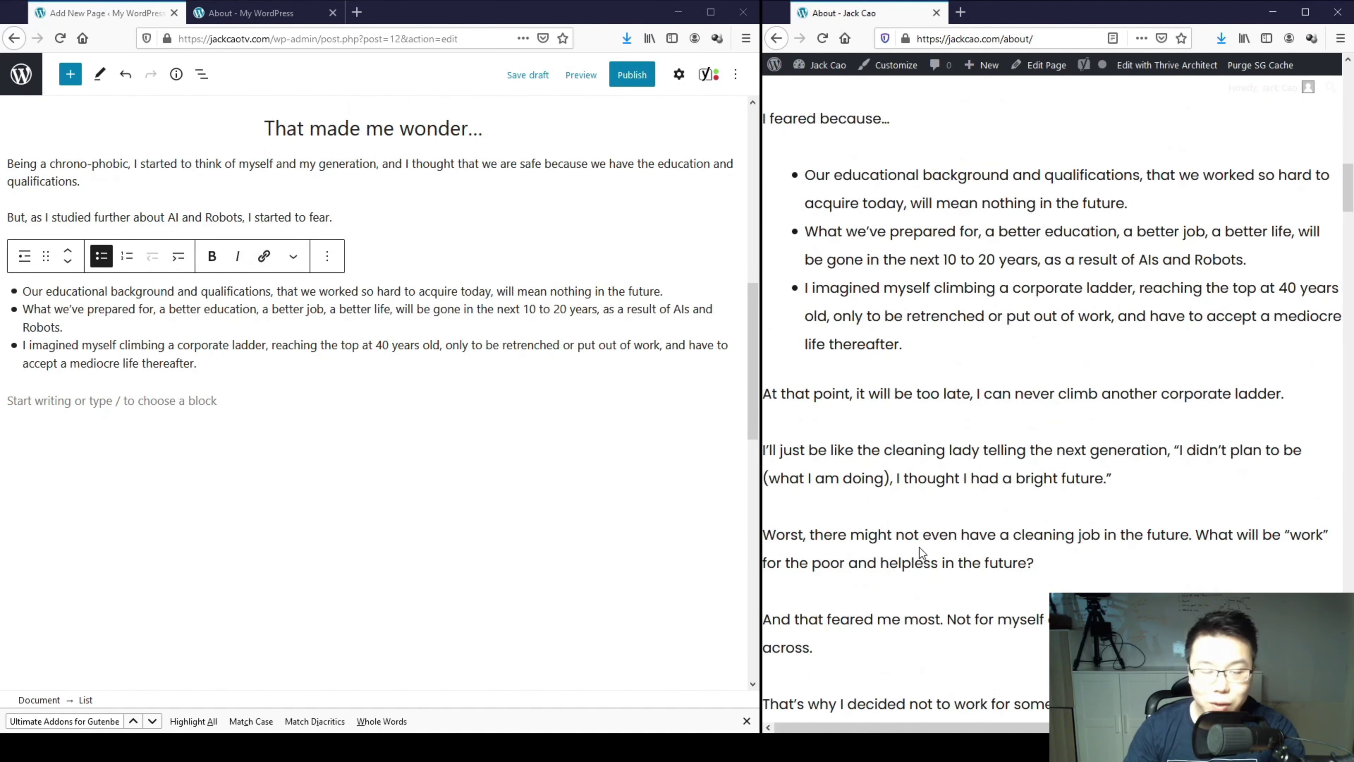
- Paste the live page's remaining paragraphs below the bullet list
left_click_drag(763, 394, 1006, 628)
scroll(1007, 613, "down", 5)
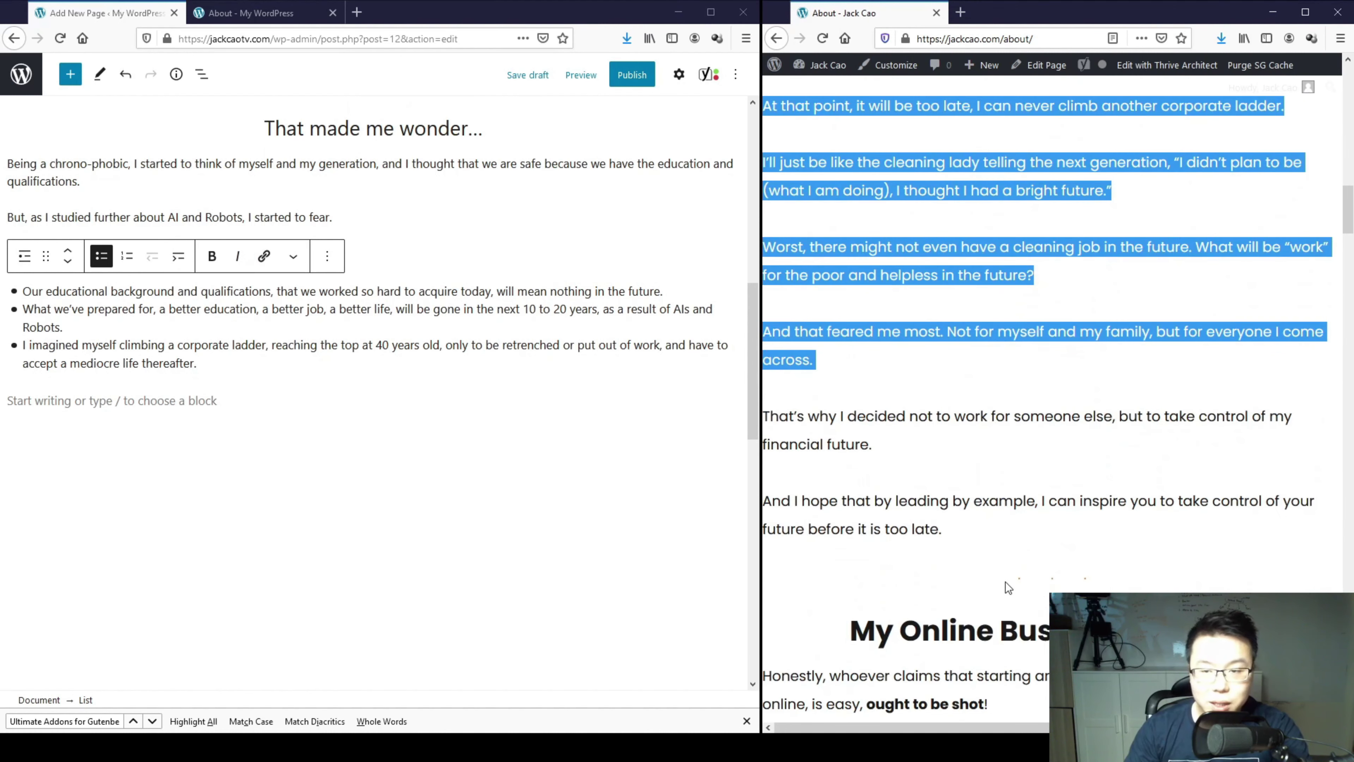
left_click(967, 538)
left_click(764, 106, "shift")
key("ctrl+c")
left_click(113, 404)
key("ctrl+v")
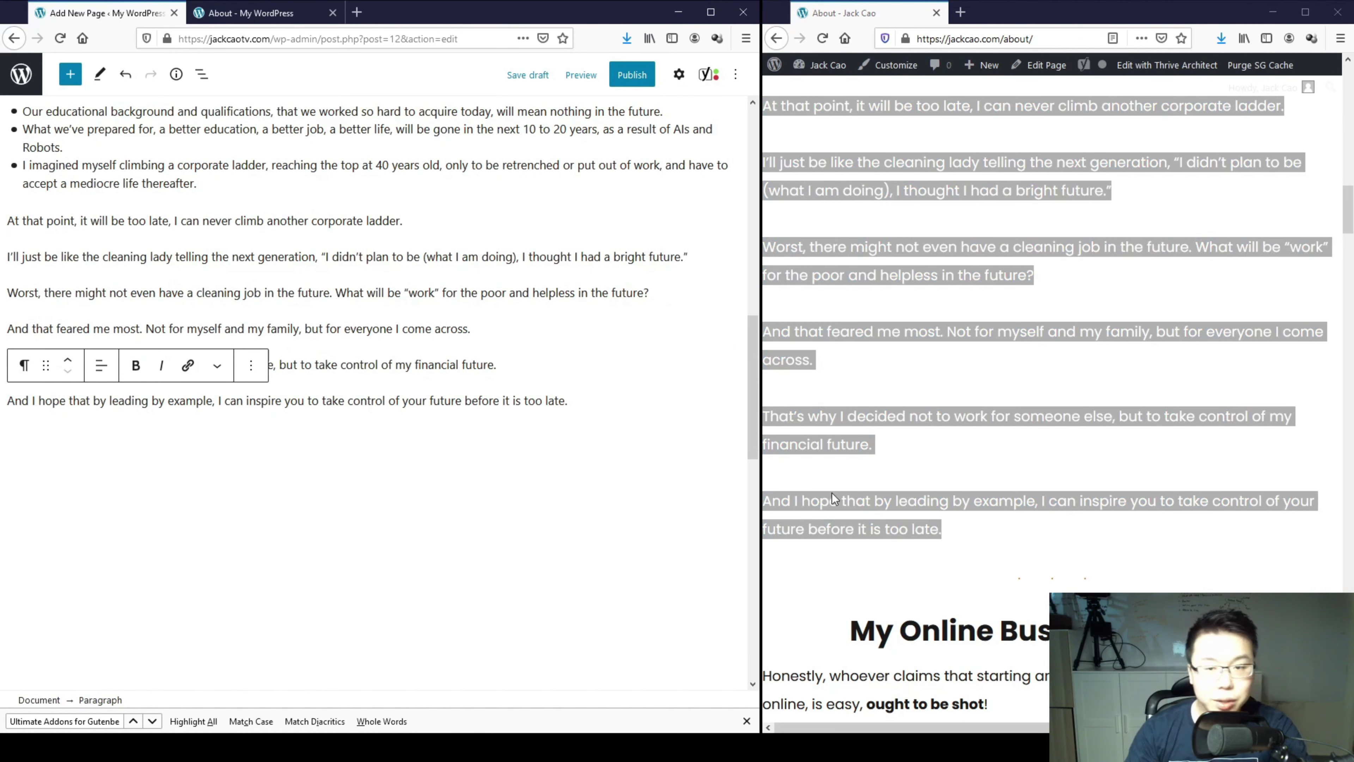
left_click(834, 499)
scroll(835, 498, "down", 5)
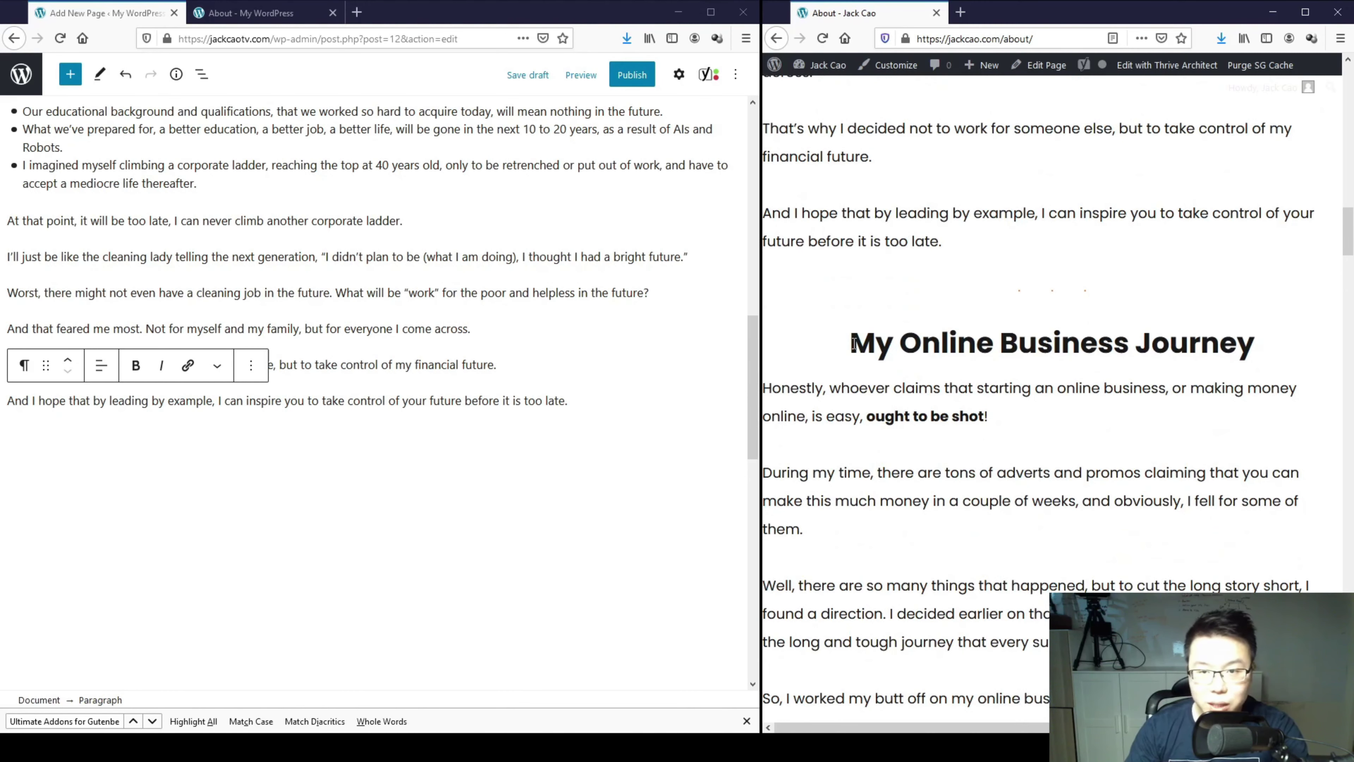
- Paste the 'My Online Business Journey' heading and its paragraphs, then add an empty block after 'Here's the timeline…'
left_click_drag(852, 342, 1255, 344)
key("ctrl+c")
left_click(553, 438)
key("ctrl+v")
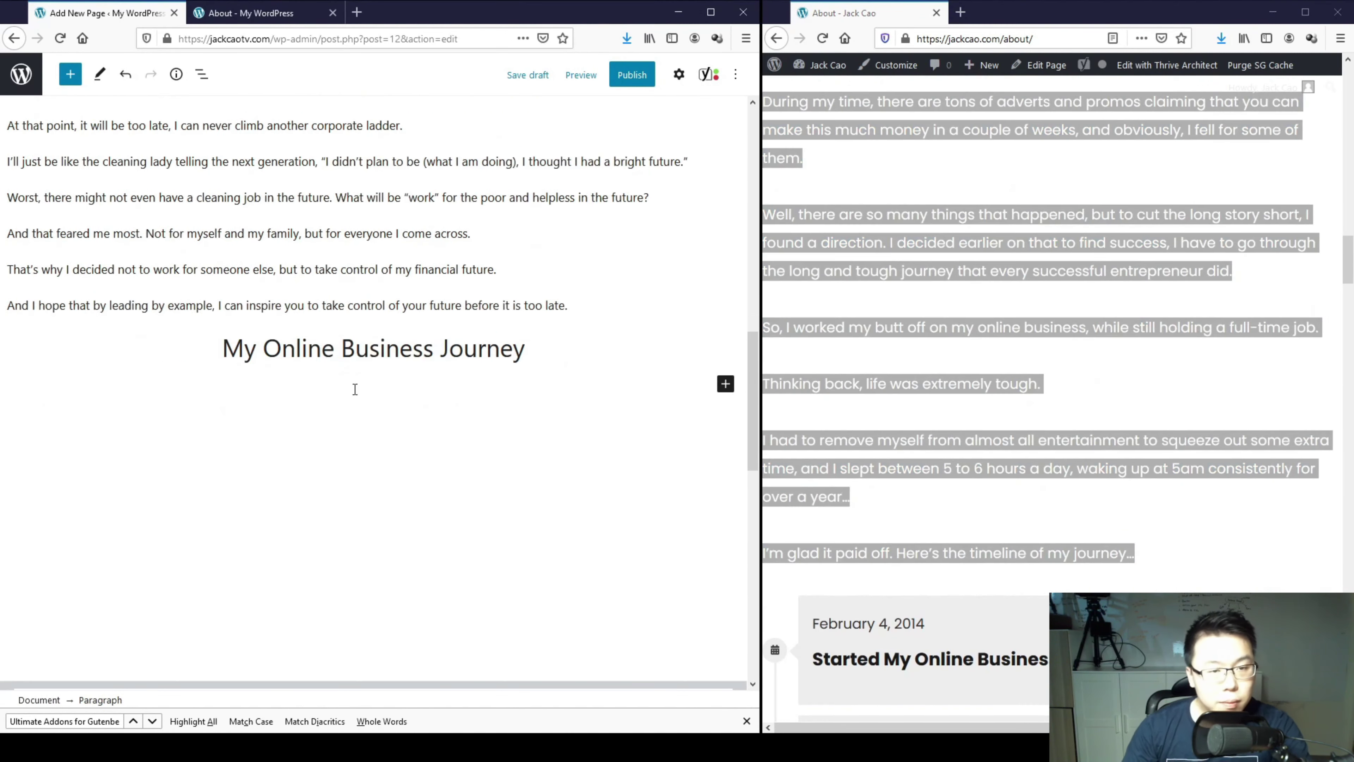
key("ctrl+v")
left_click(1093, 529)
scroll(1082, 507, "down", 5)
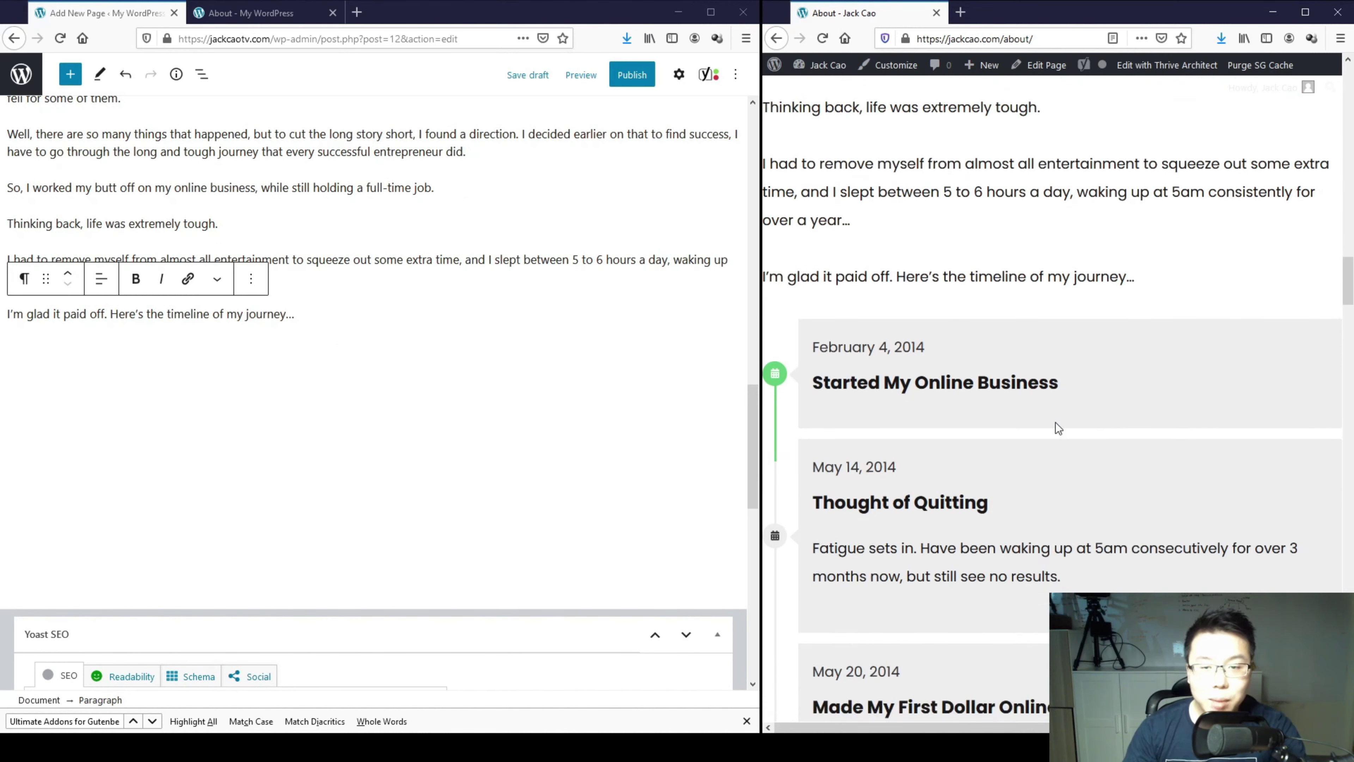
scroll(1054, 398, "down", 5)
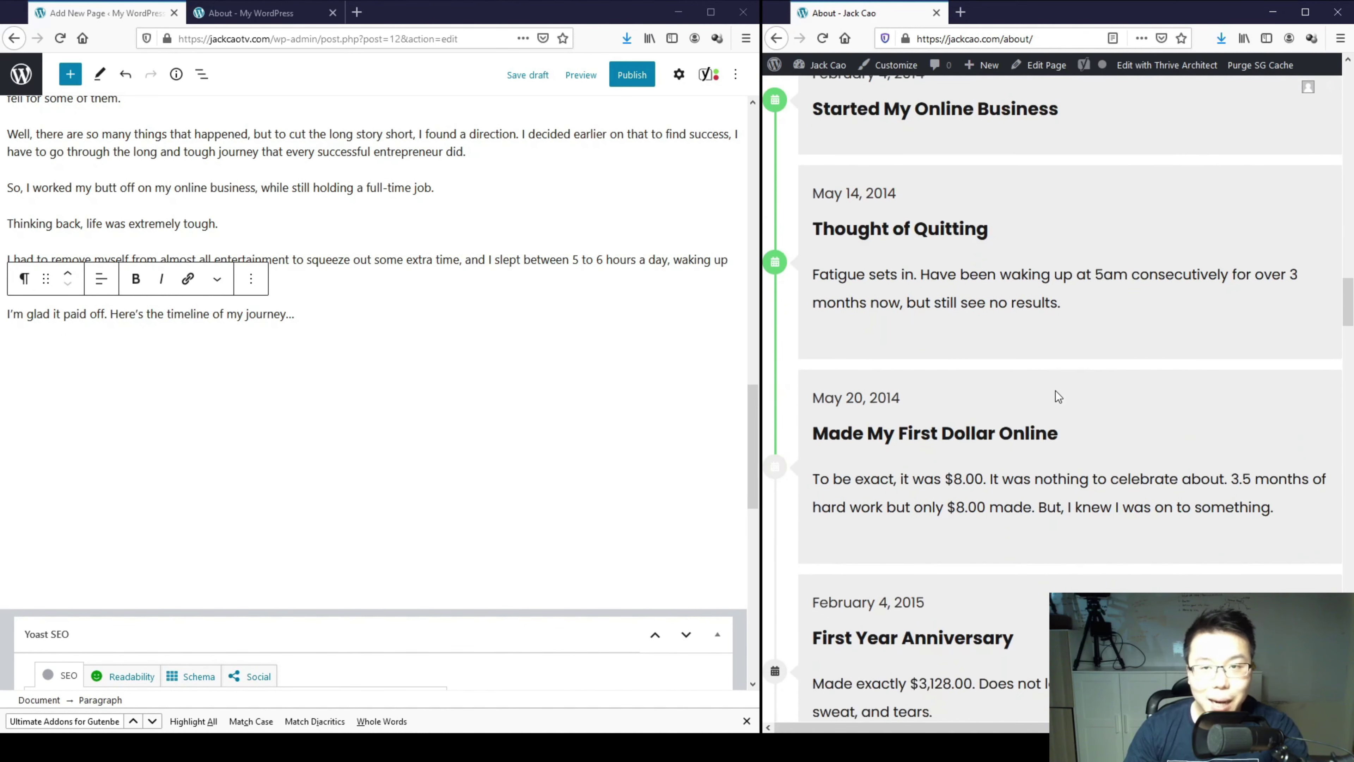
scroll(1055, 391, "down", 7)
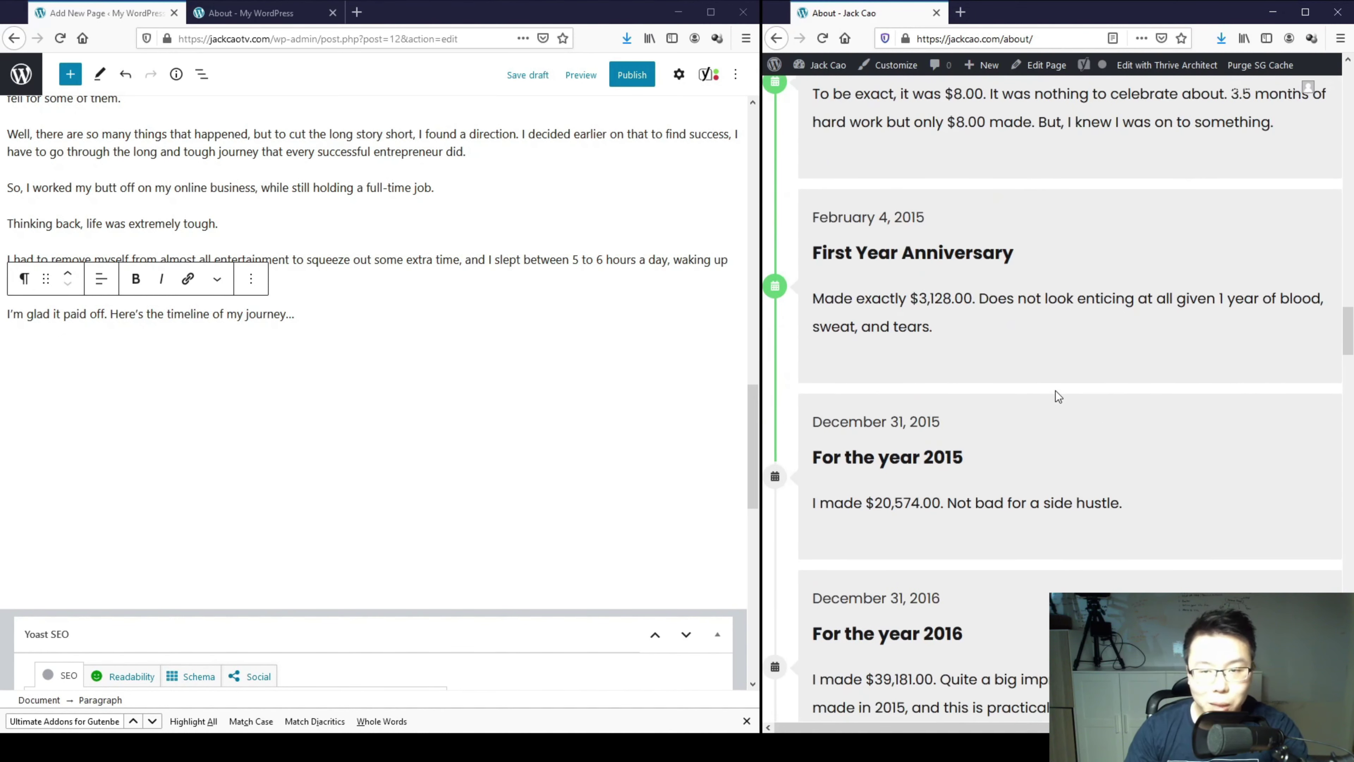
scroll(1056, 392, "down", 4)
scroll(1056, 392, "up", 15)
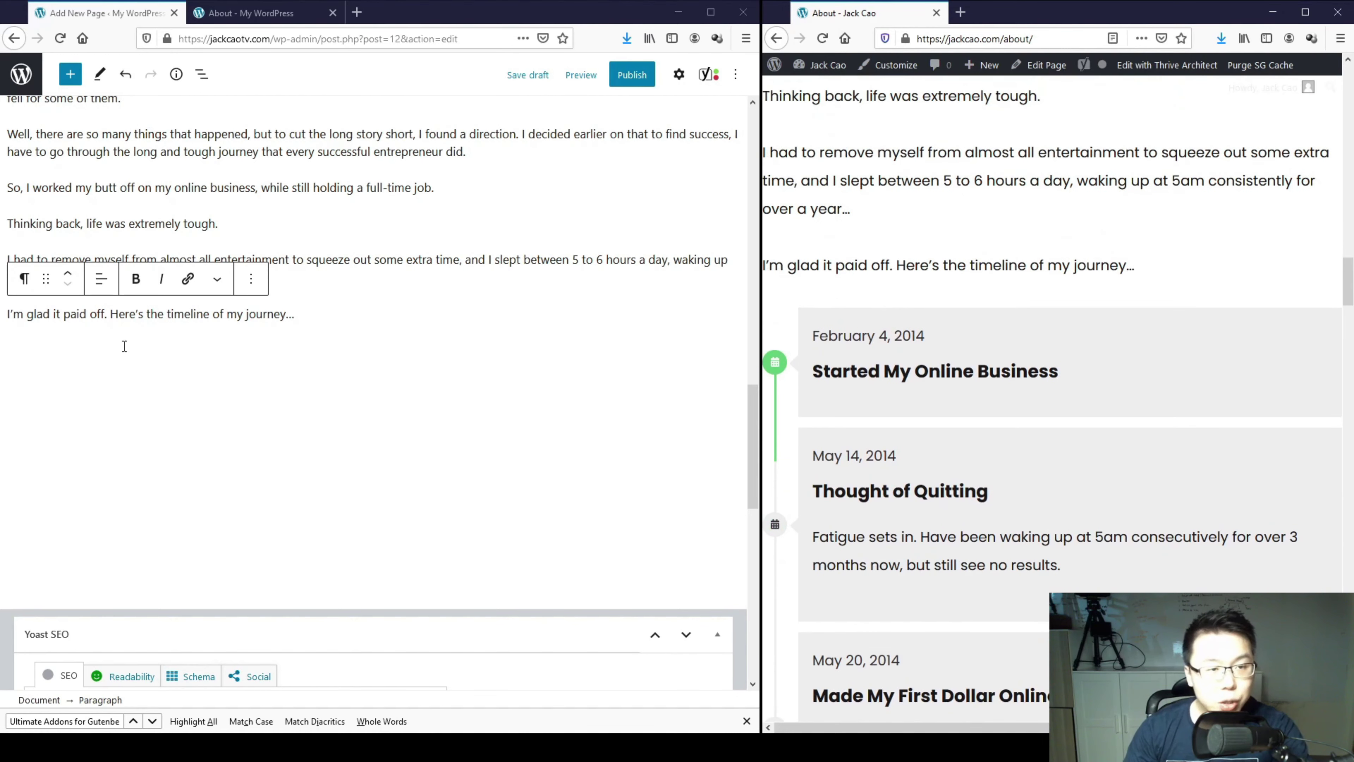
left_click(121, 350)
key("Return")
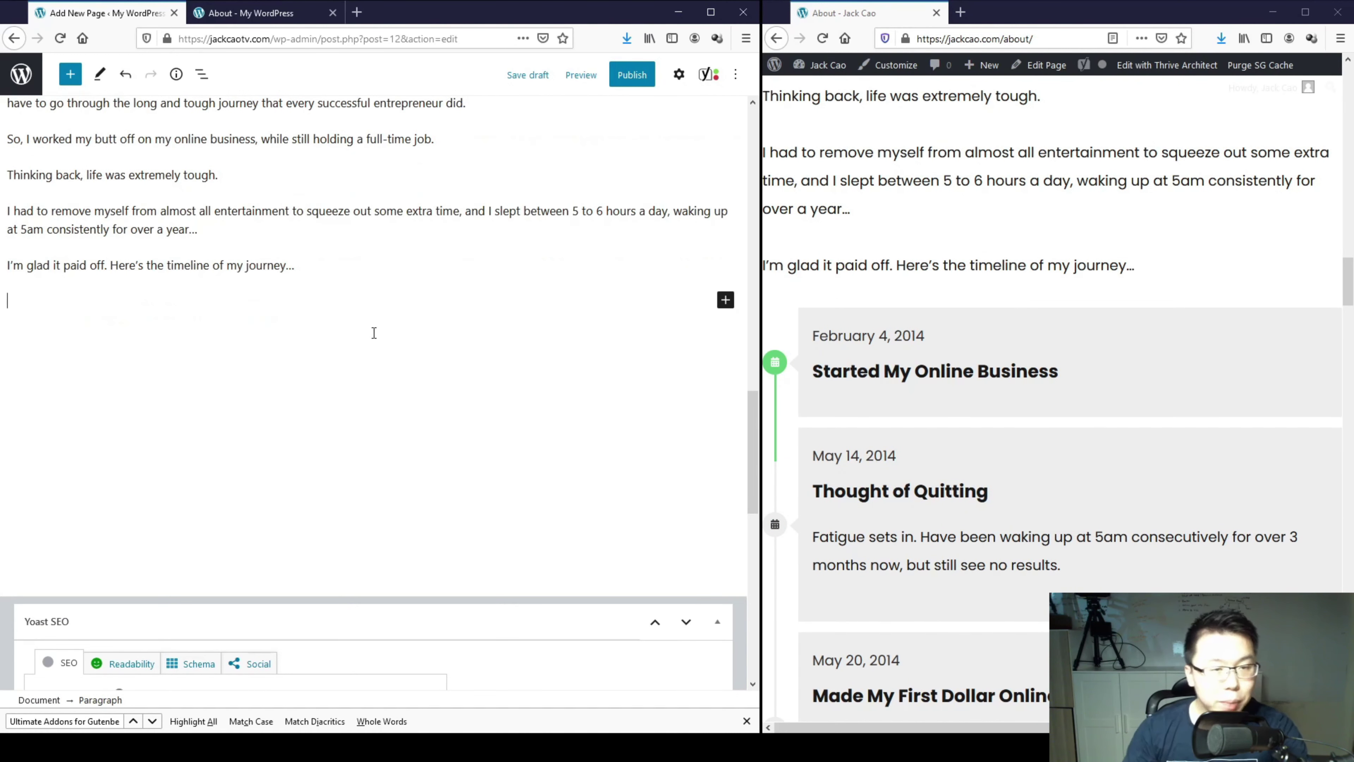
- Insert a Content Timeline block from the full block library below the journey paragraphs
left_click(726, 302)
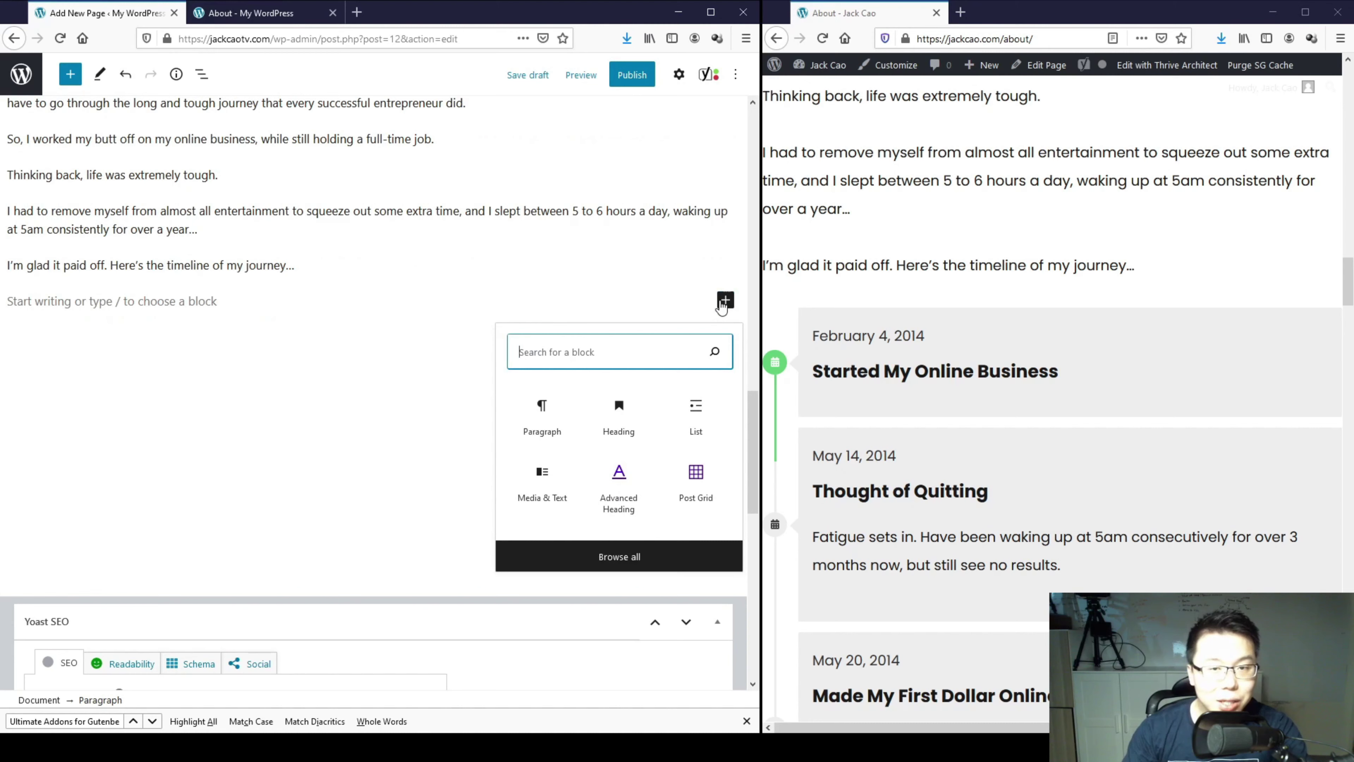
left_click(639, 554)
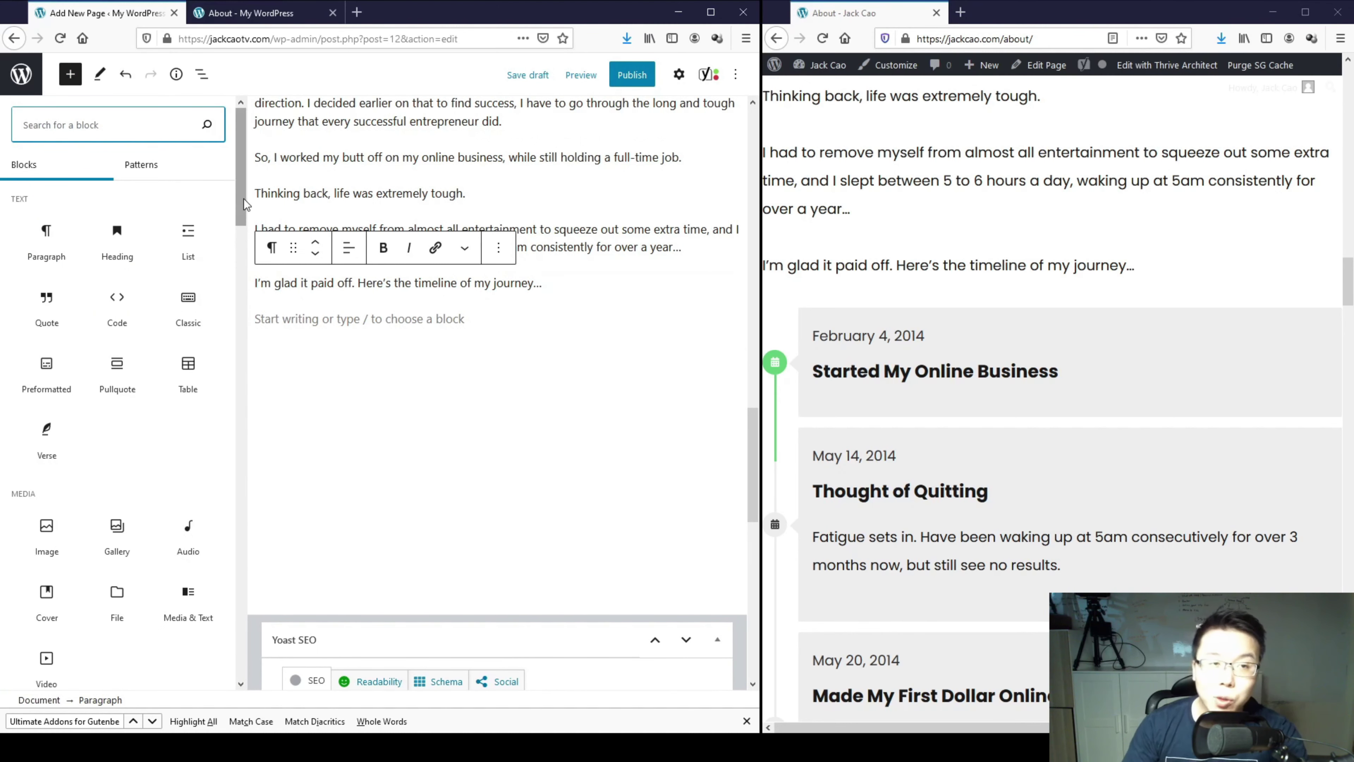
left_click_drag(243, 199, 234, 574)
left_click_drag(236, 488, 236, 525)
mouse_move(102, 427)
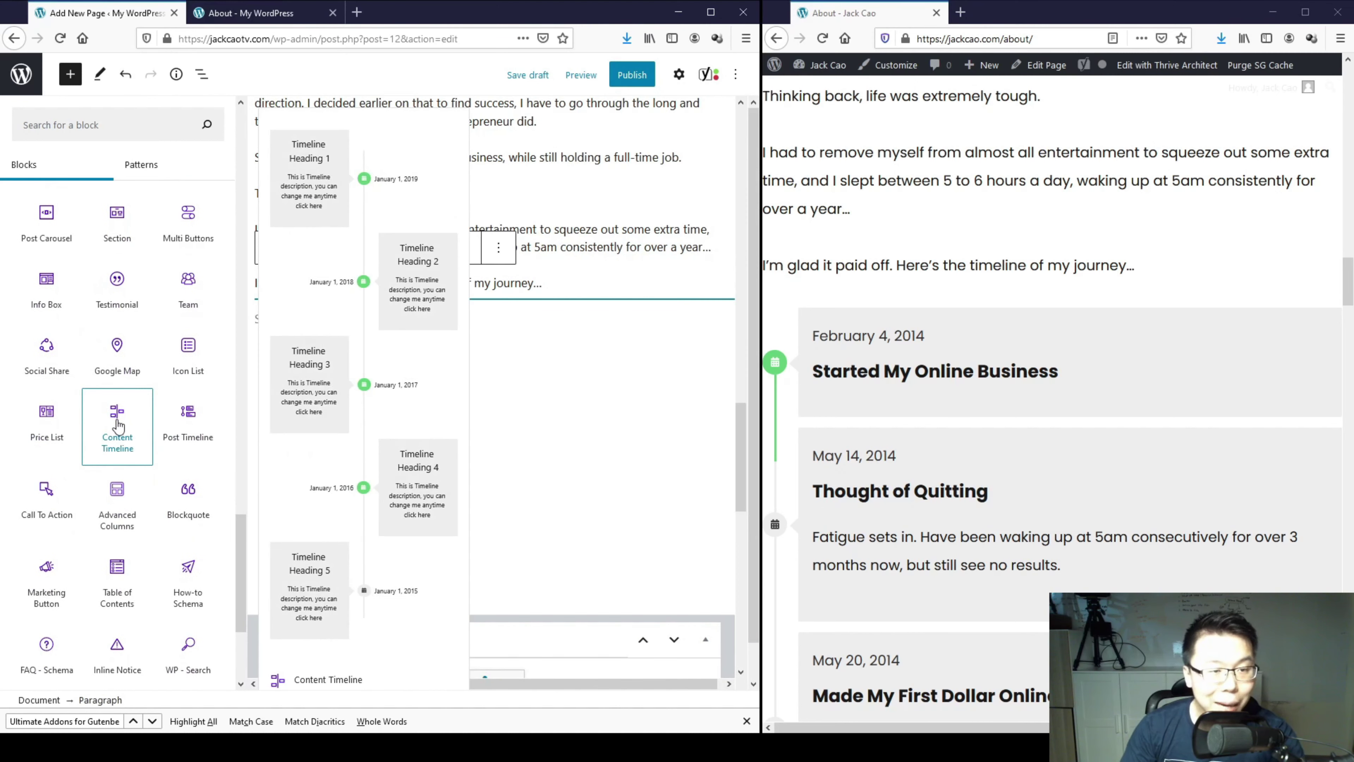
left_click(111, 427)
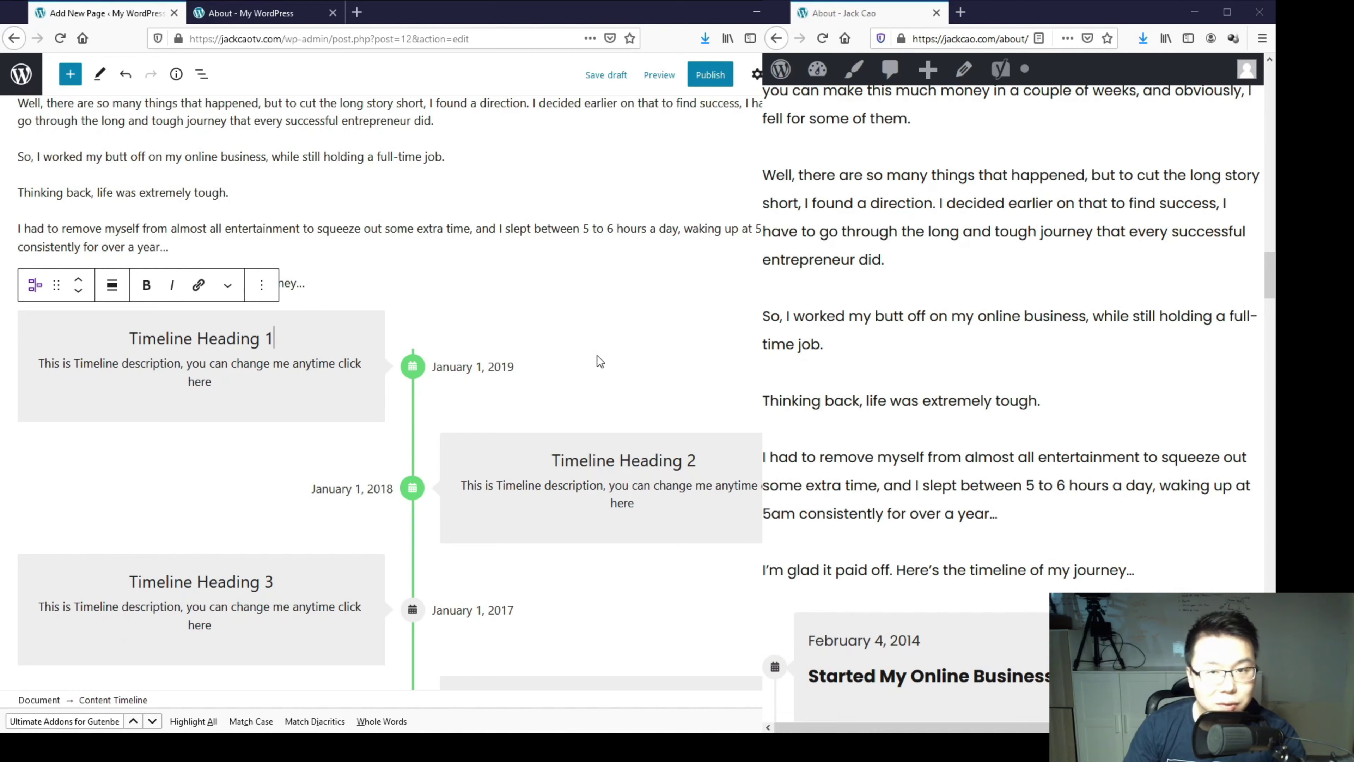
left_click(329, 301)
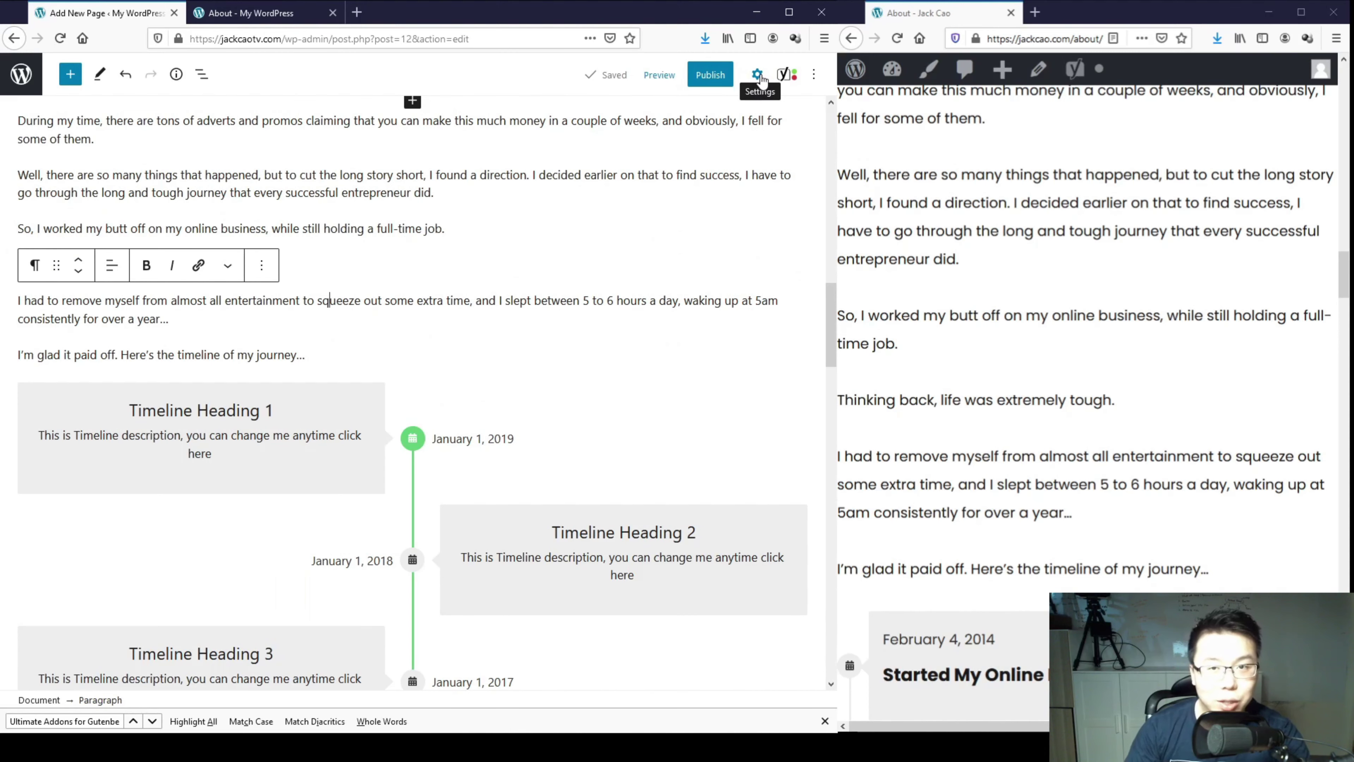
- Set the Content Timeline's Number of Items to 3 in the block settings
left_click(758, 75)
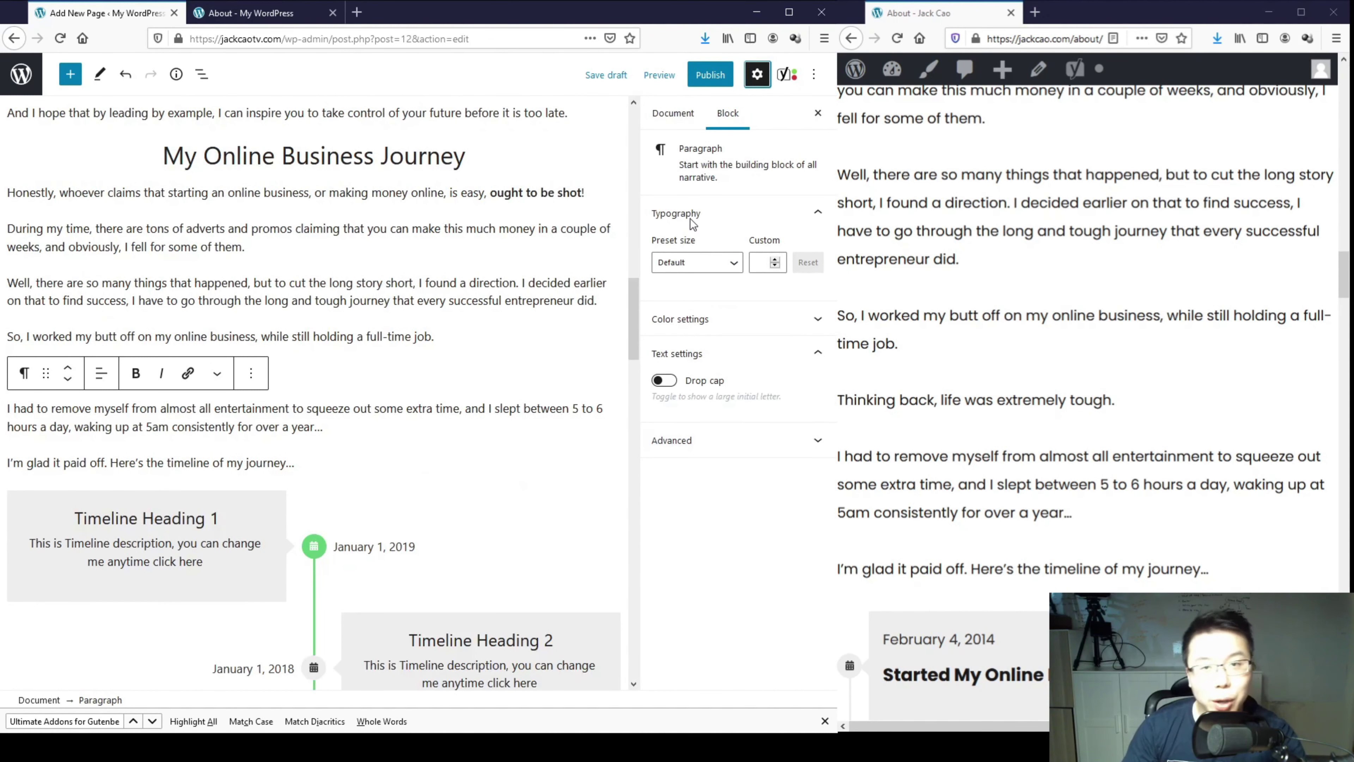
scroll(205, 309, "down", 4)
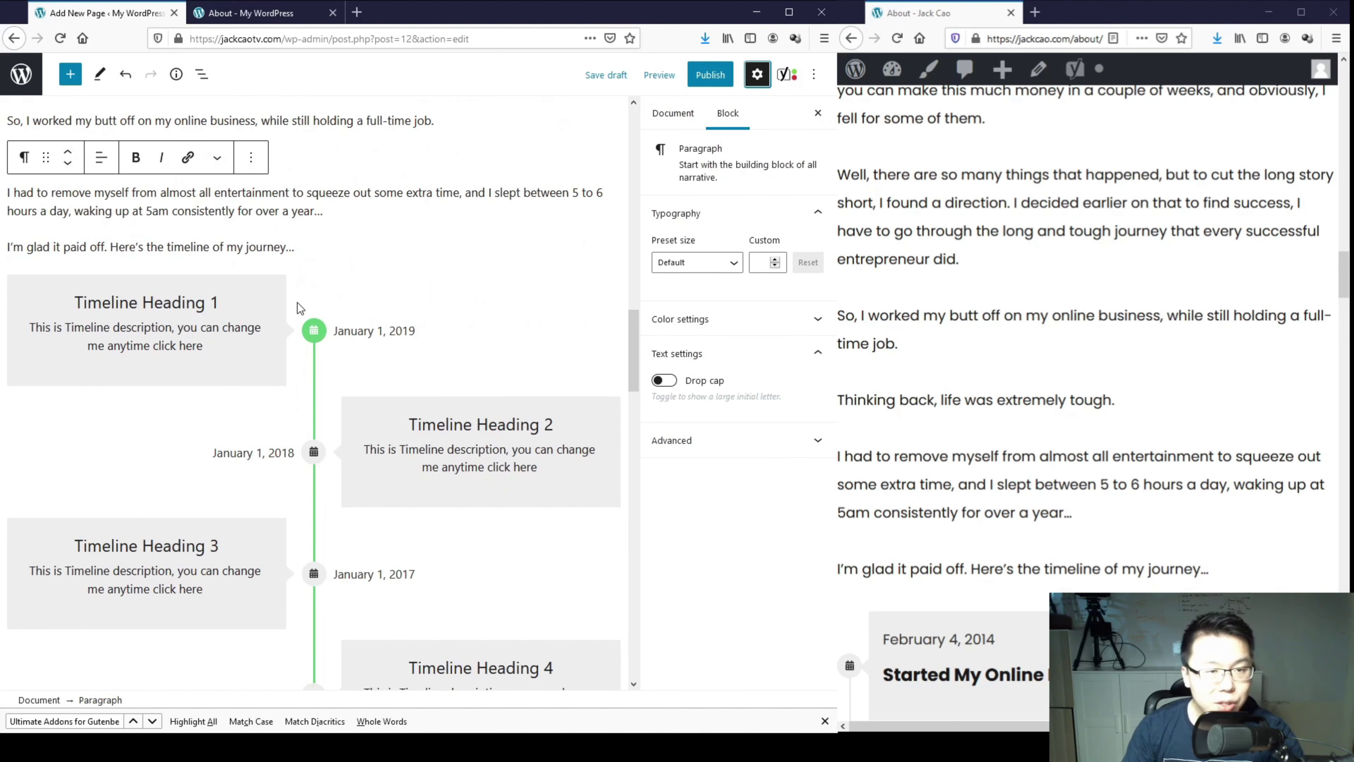
left_click(275, 301)
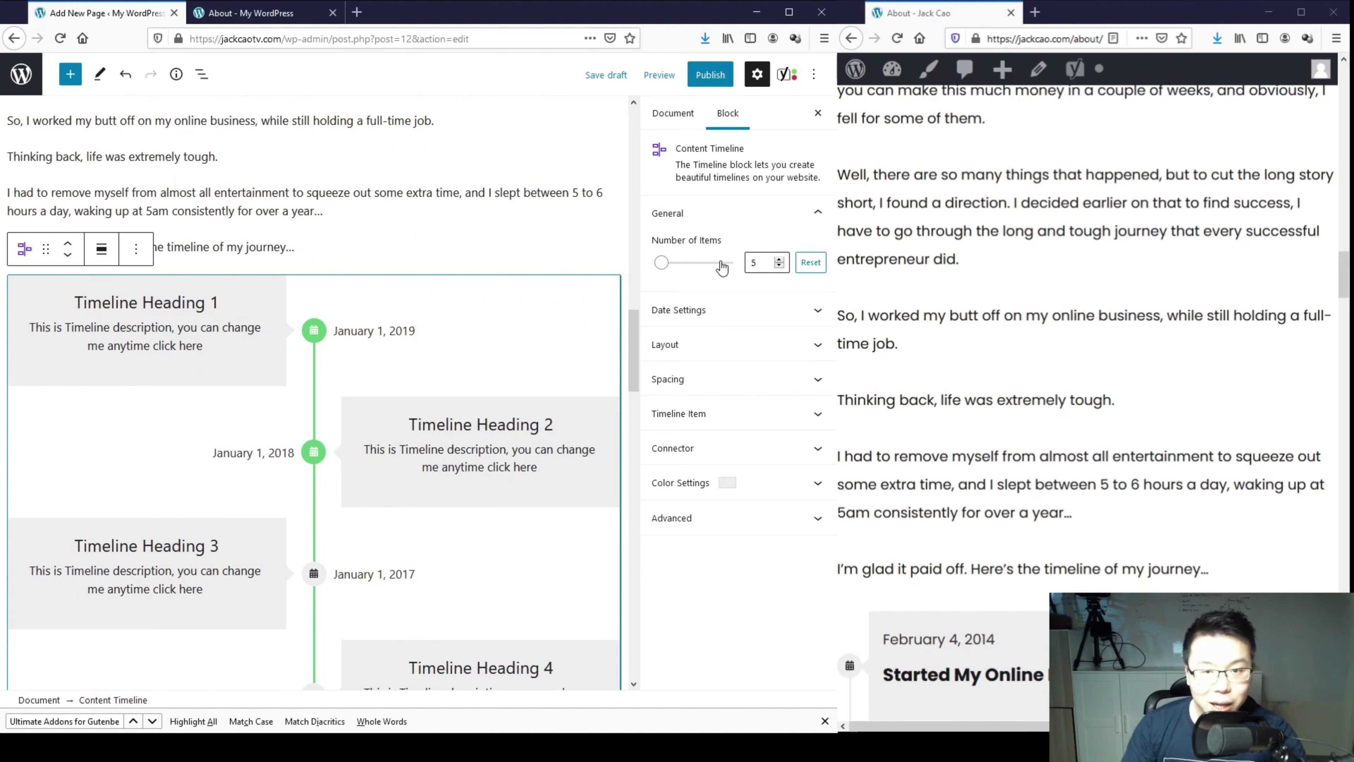
scroll(389, 256, "down", 4)
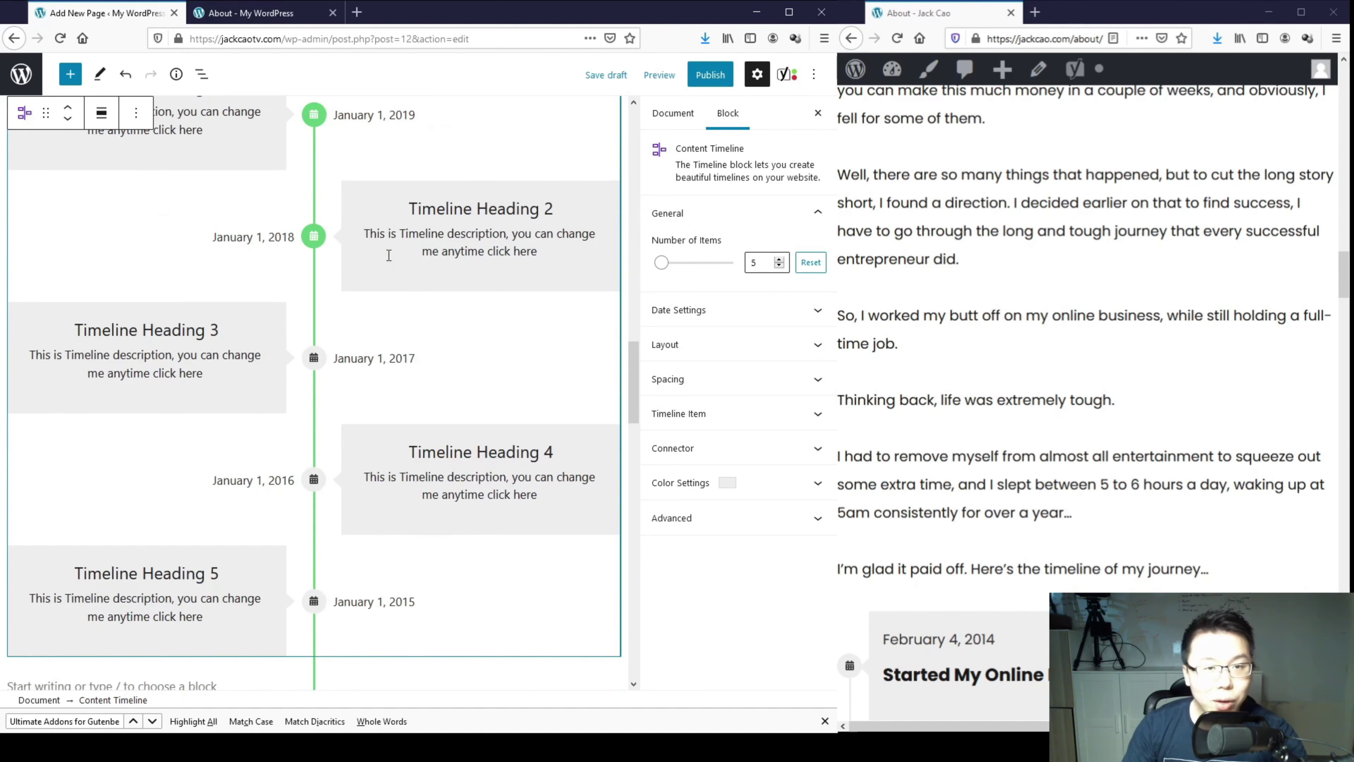
left_click(779, 259)
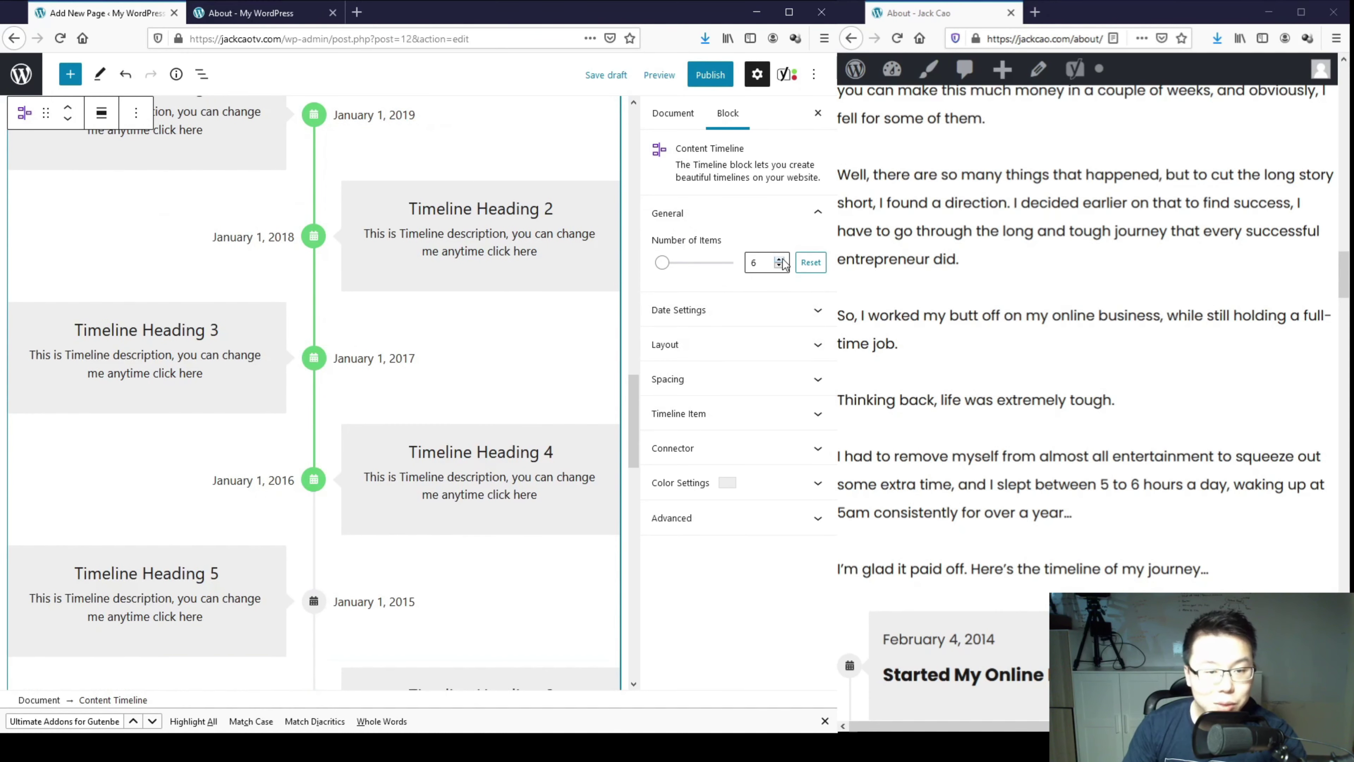
scroll(453, 302, "down", 3)
left_click(780, 260)
scroll(390, 388, "down", 3)
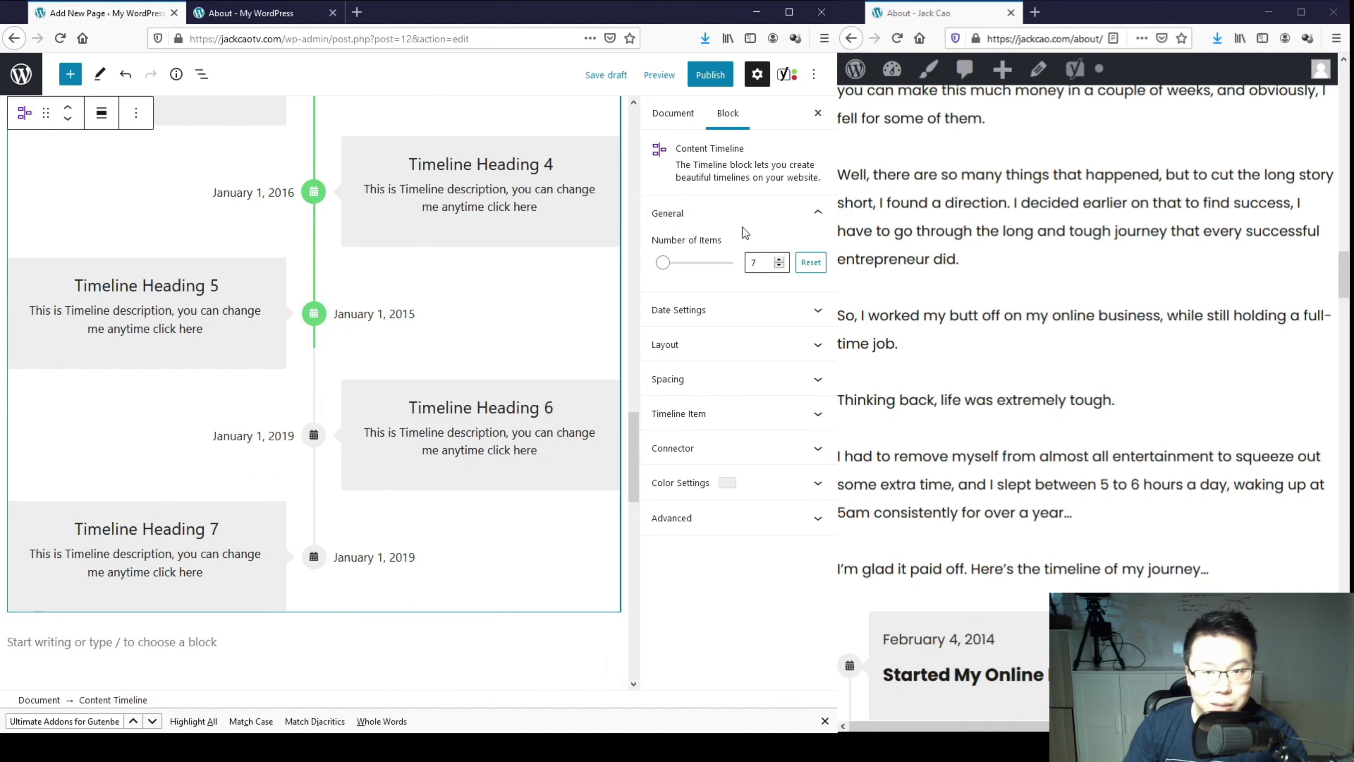
left_click(780, 266)
left_click(779, 266)
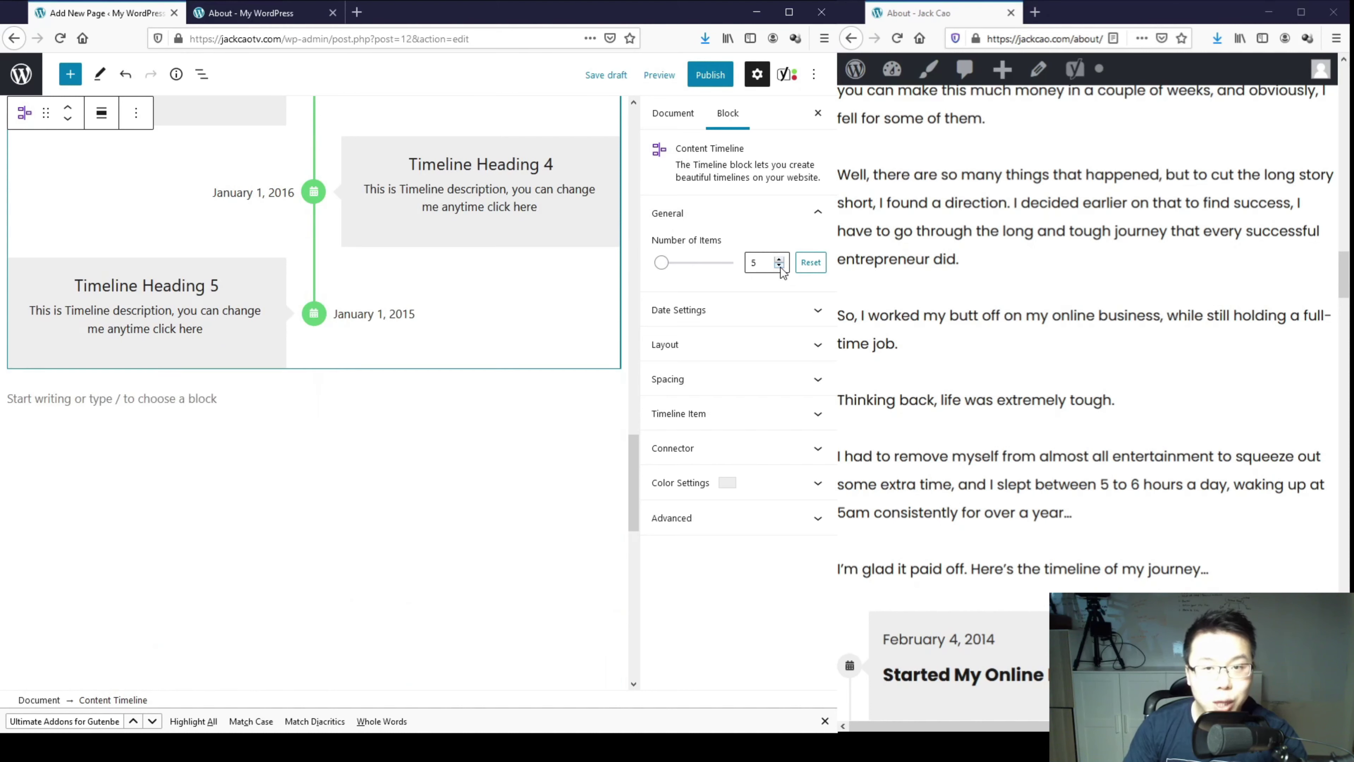
left_click(779, 265)
left_click(779, 265)
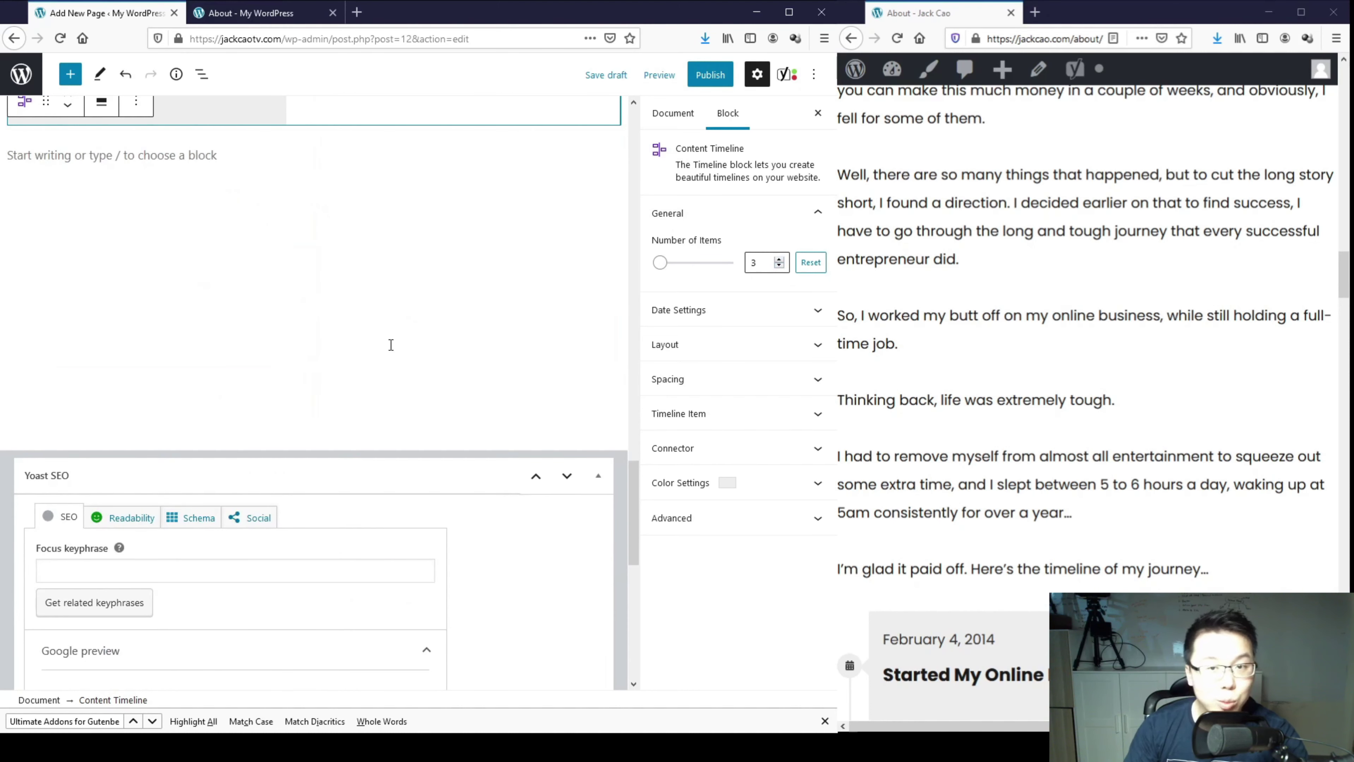
scroll(387, 341, "up", 5)
scroll(524, 423, "up", 5)
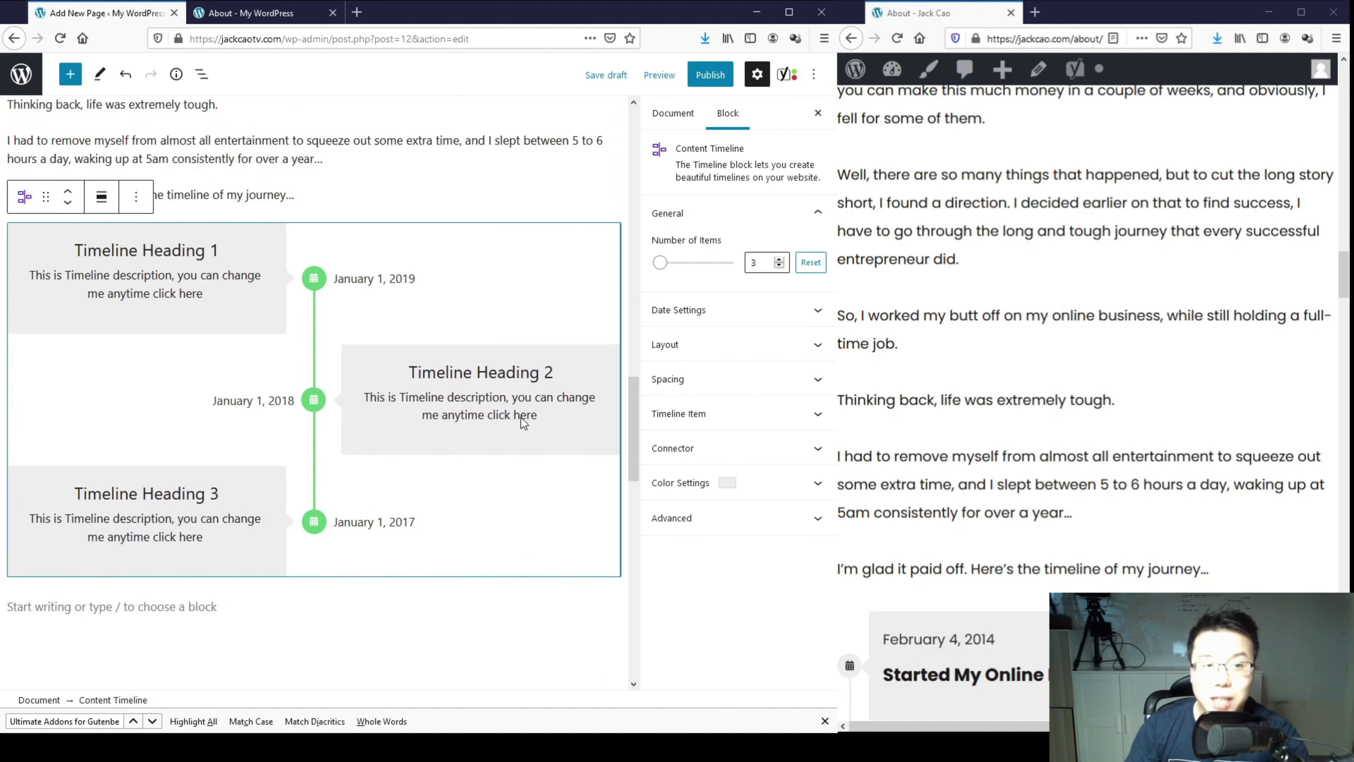
- Inspect the first timeline date placeholder, January 1, 2019
left_click_drag(337, 331, 411, 331)
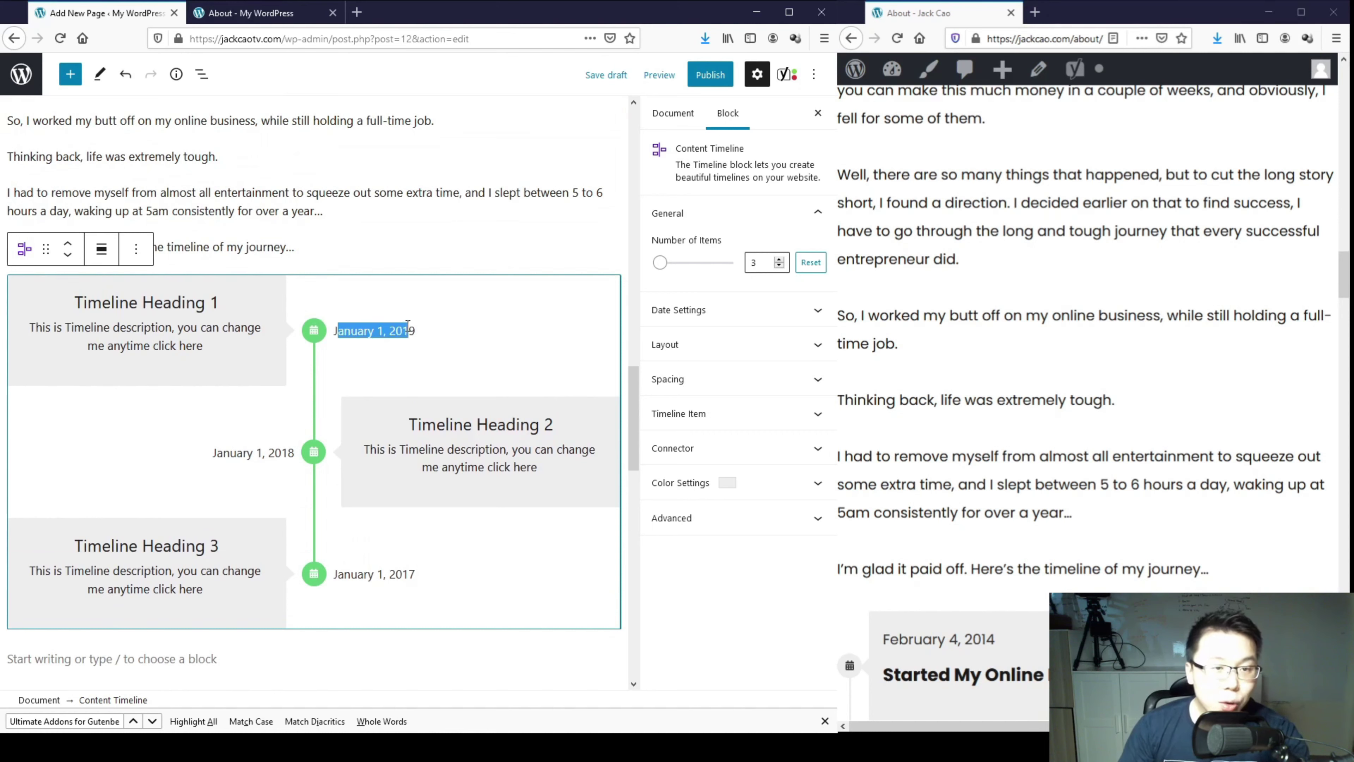
left_click(371, 332)
double_click(359, 330)
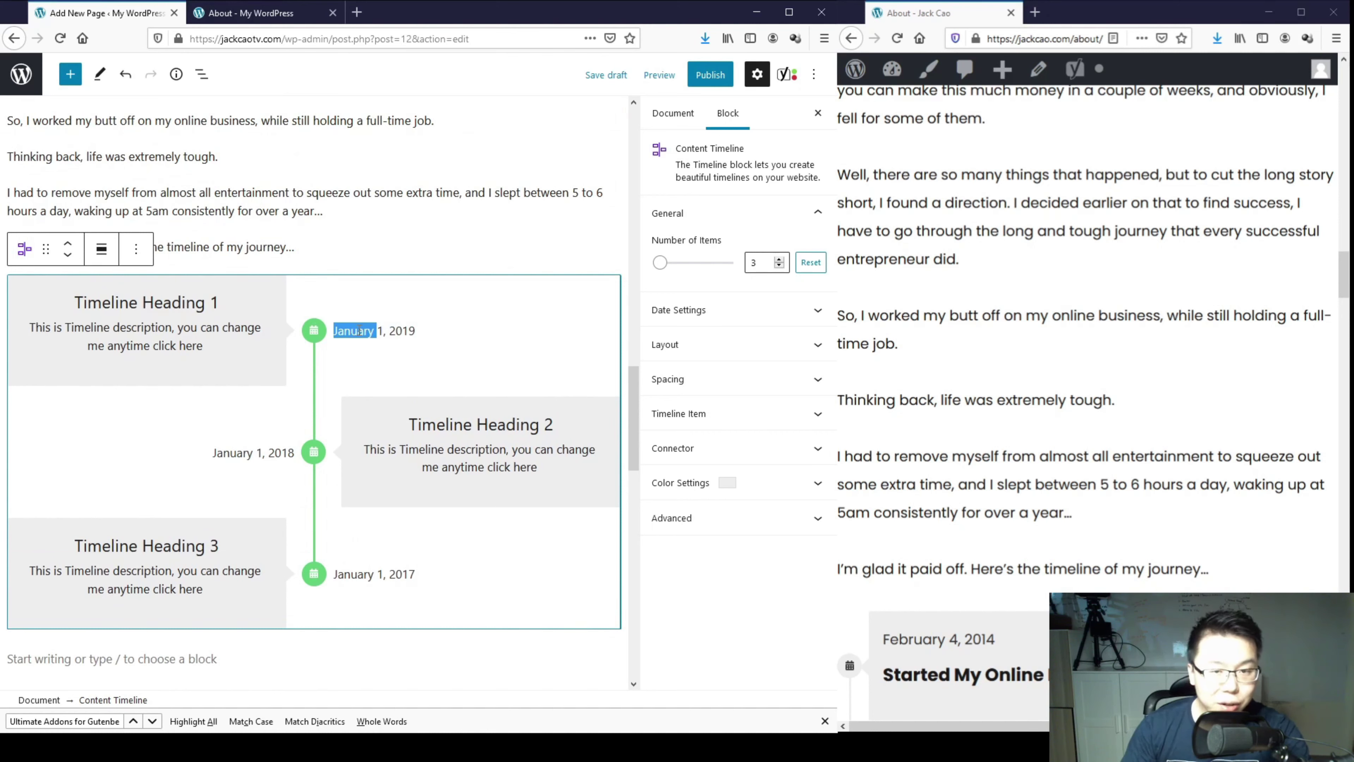
left_click(367, 333)
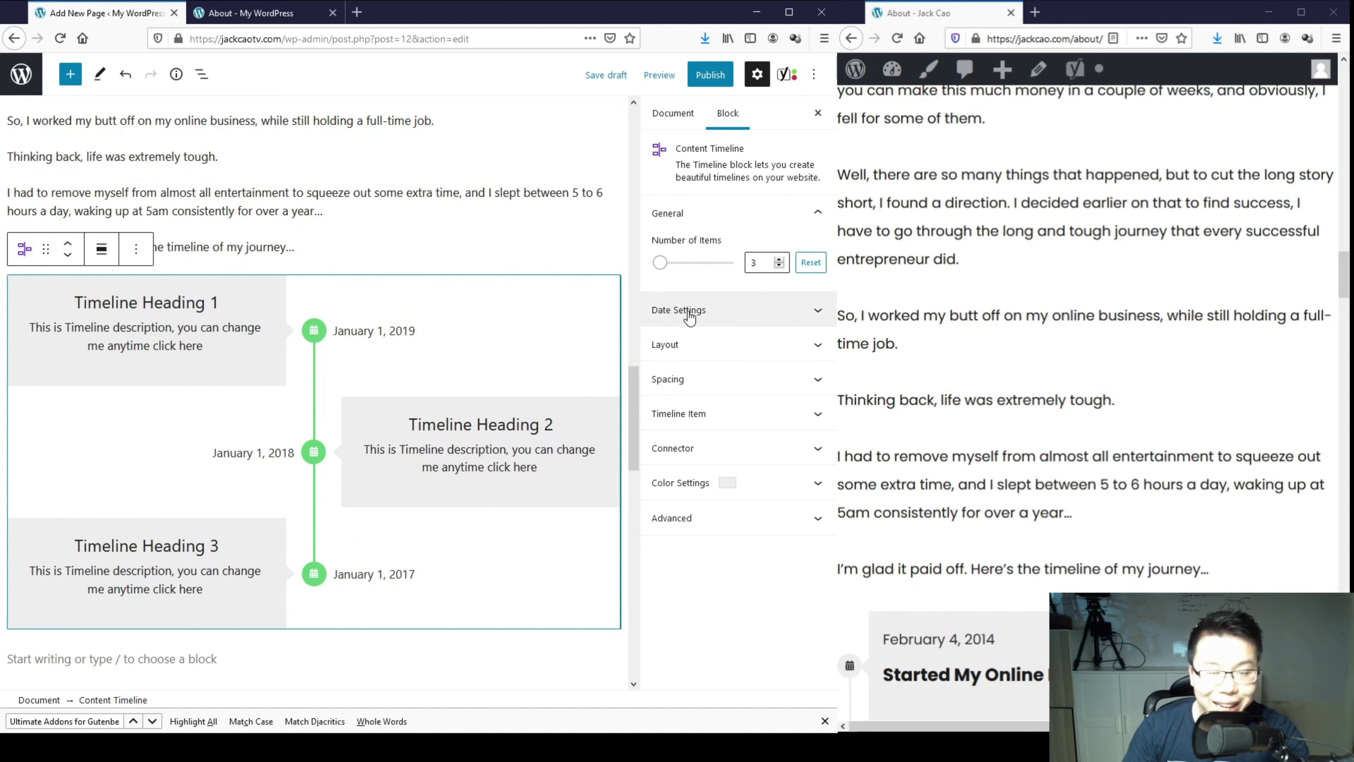
- Set the first timeline date to 02/04/2014 to match the live page
left_click(710, 315)
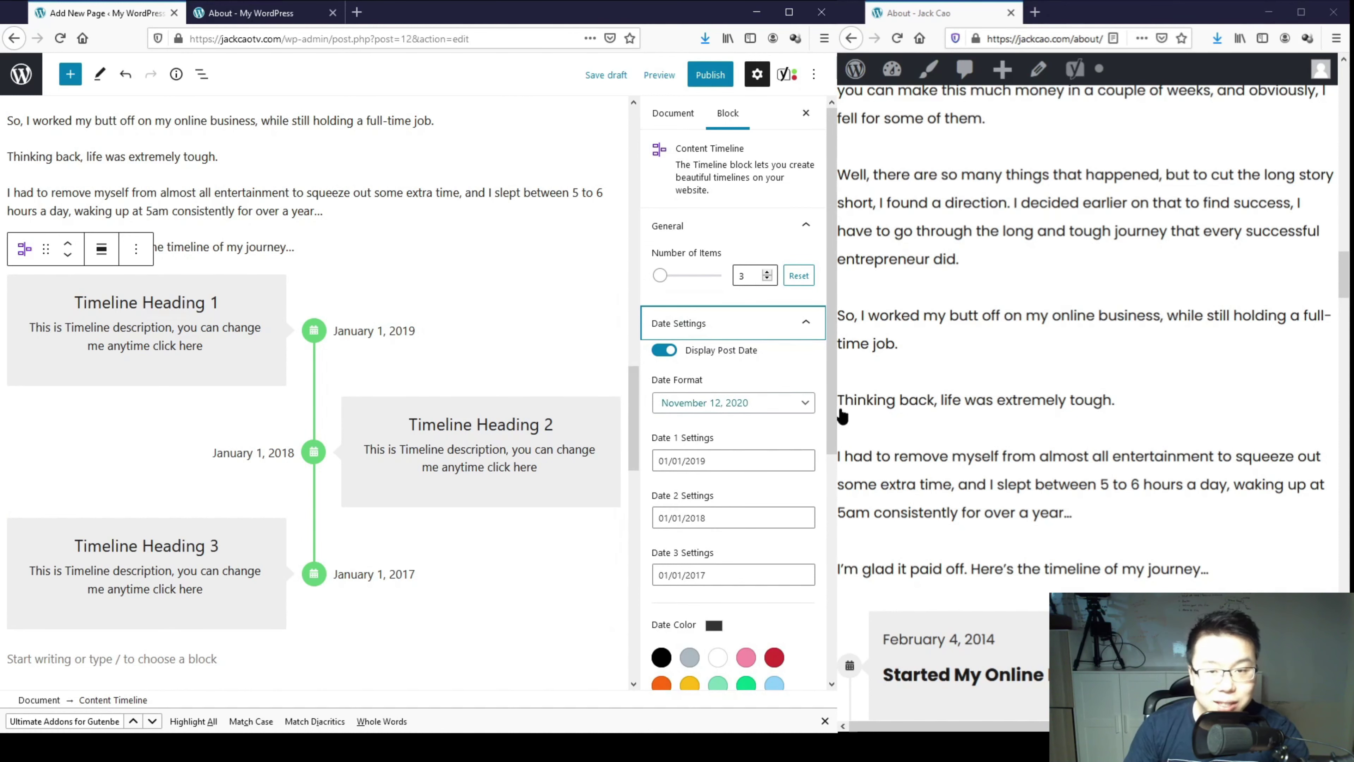
left_click(1024, 394)
scroll(1044, 432, "down", 4)
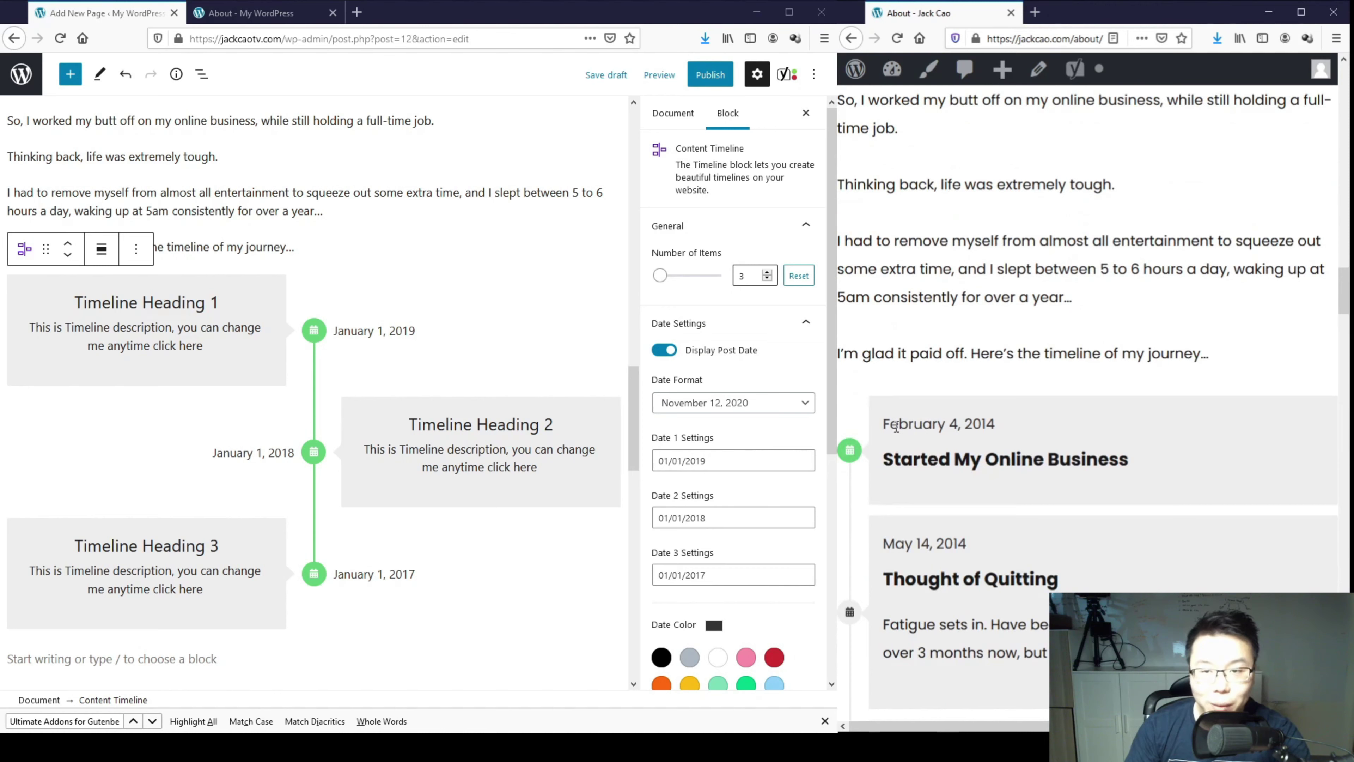
left_click_drag(887, 428, 928, 430)
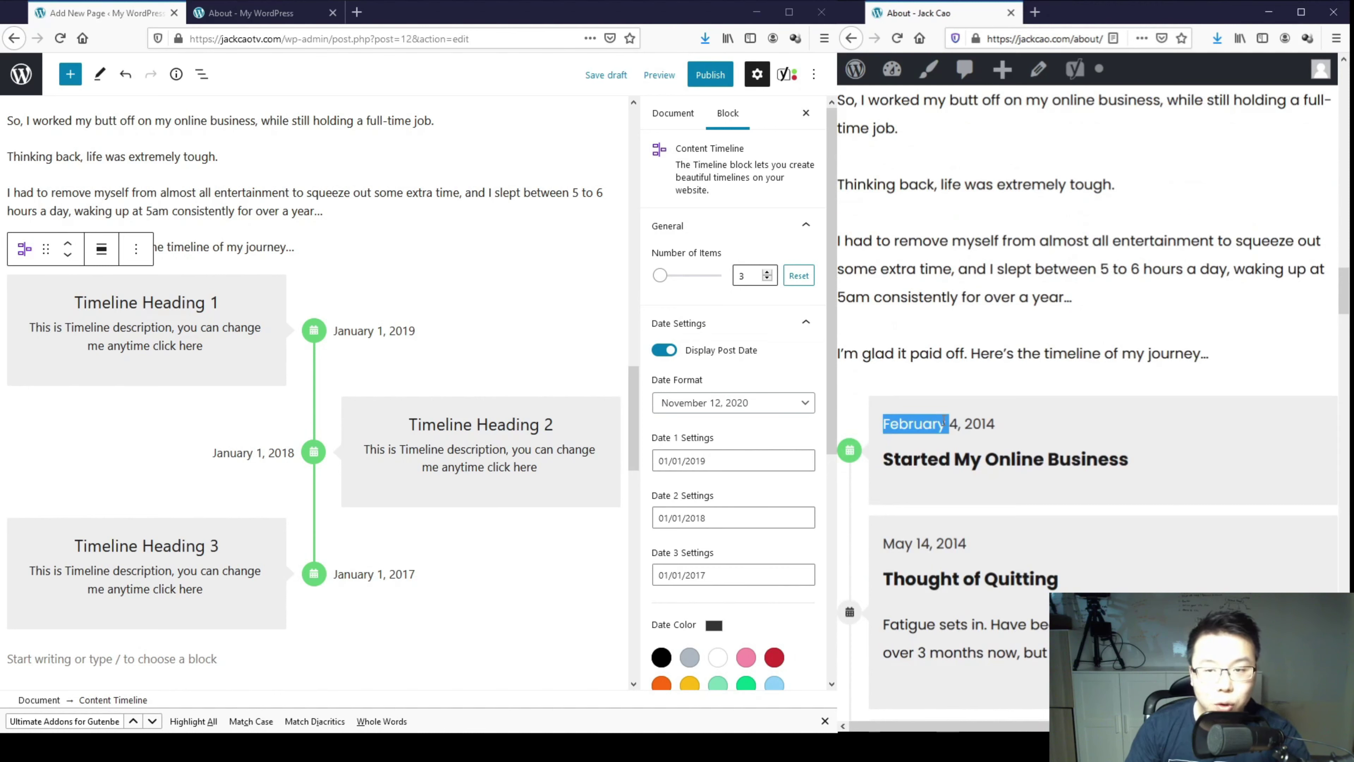
left_click_drag(658, 462, 663, 462)
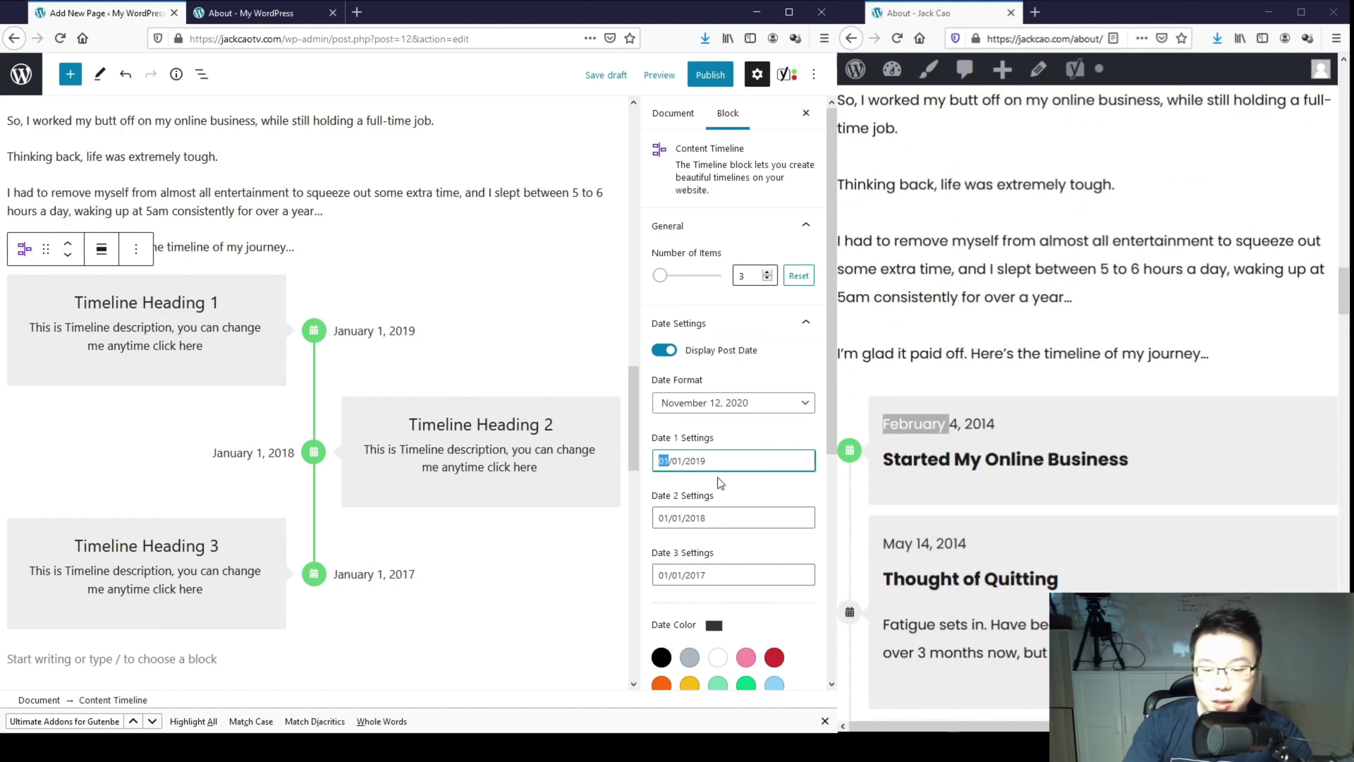
type("02/")
type("04")
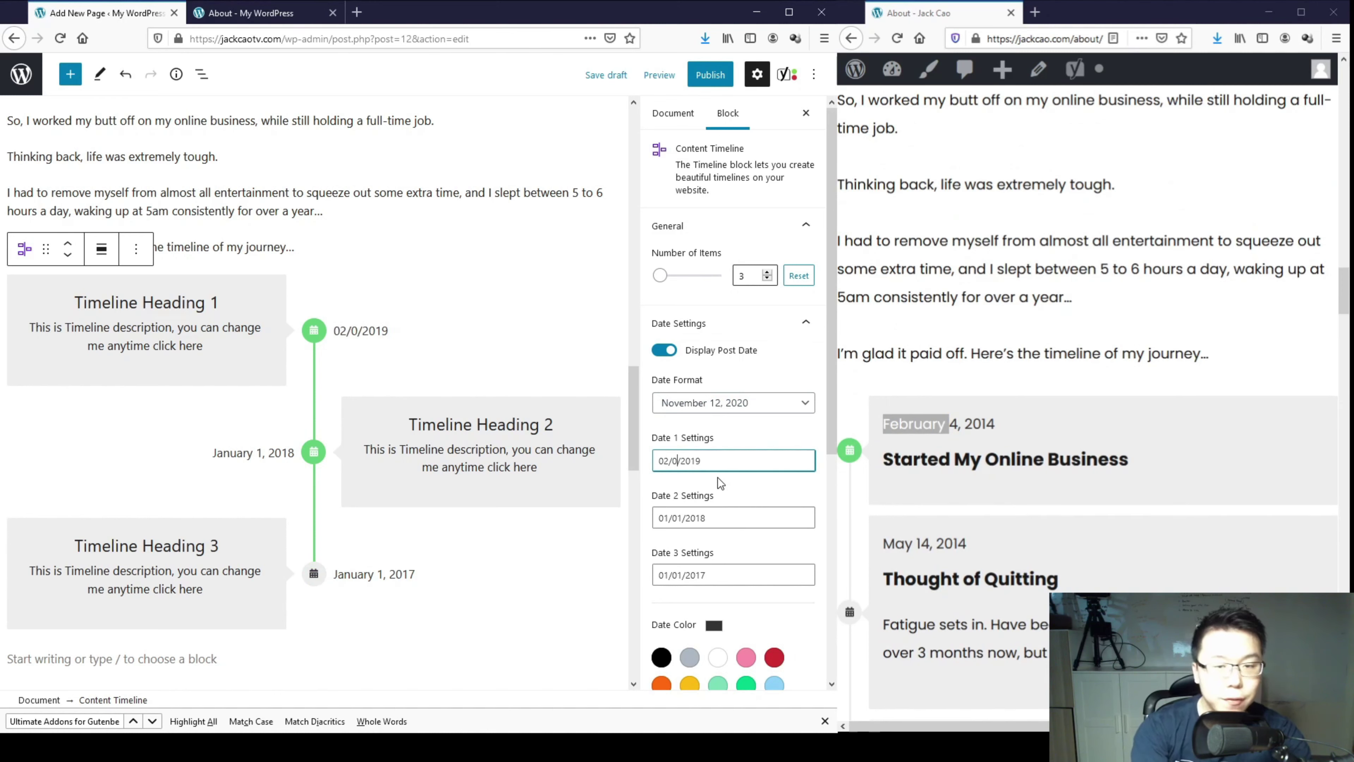
key("BackSpace")
type("4")
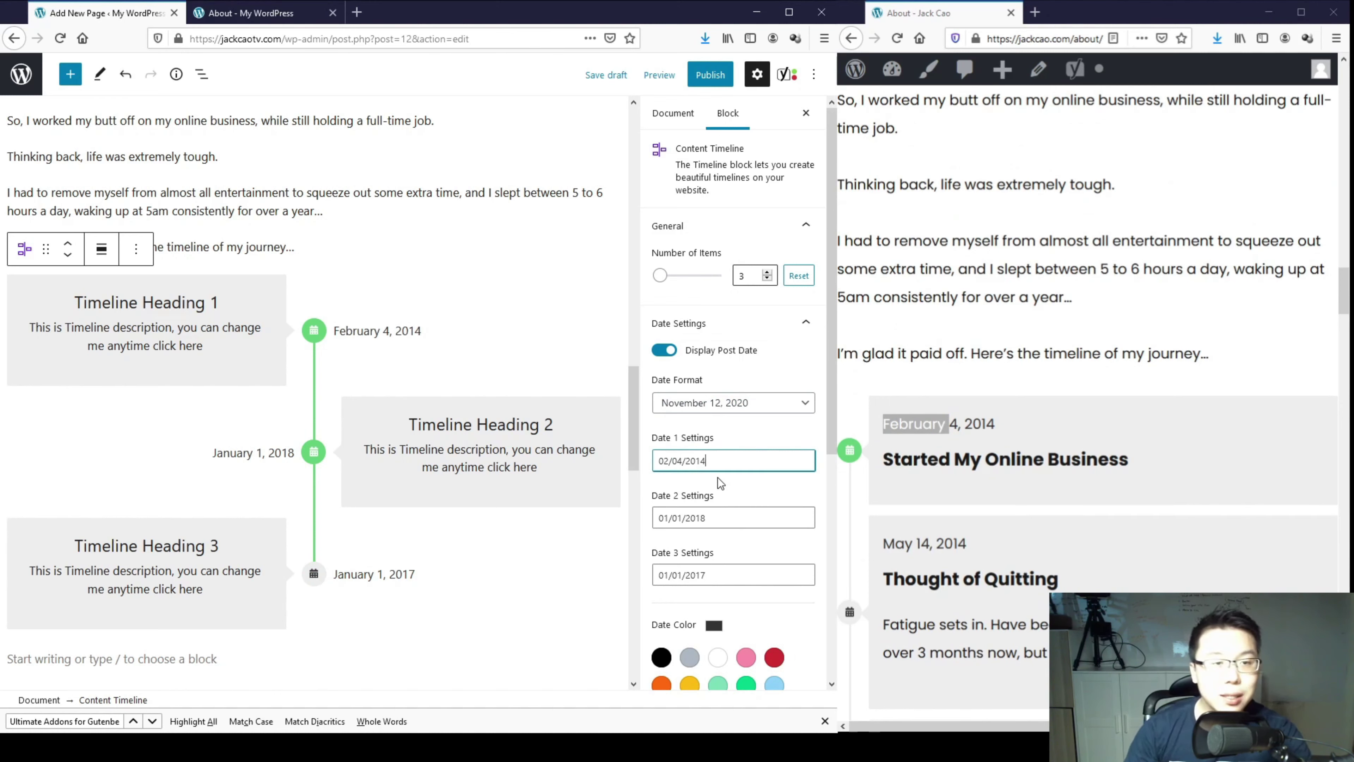
- Title the first entry 'Started My Online Business' and delete its placeholder description
left_click(219, 303)
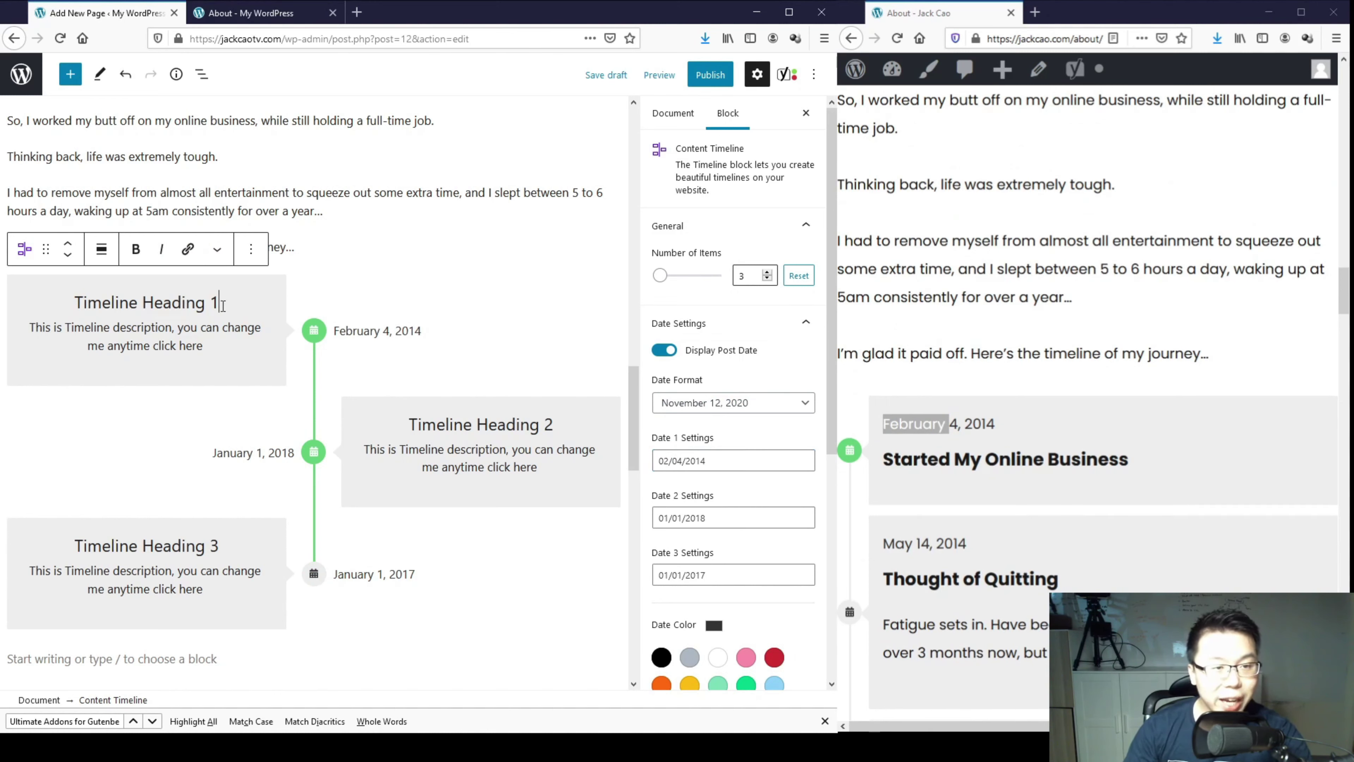
left_click_drag(219, 303, 75, 294)
type("Started")
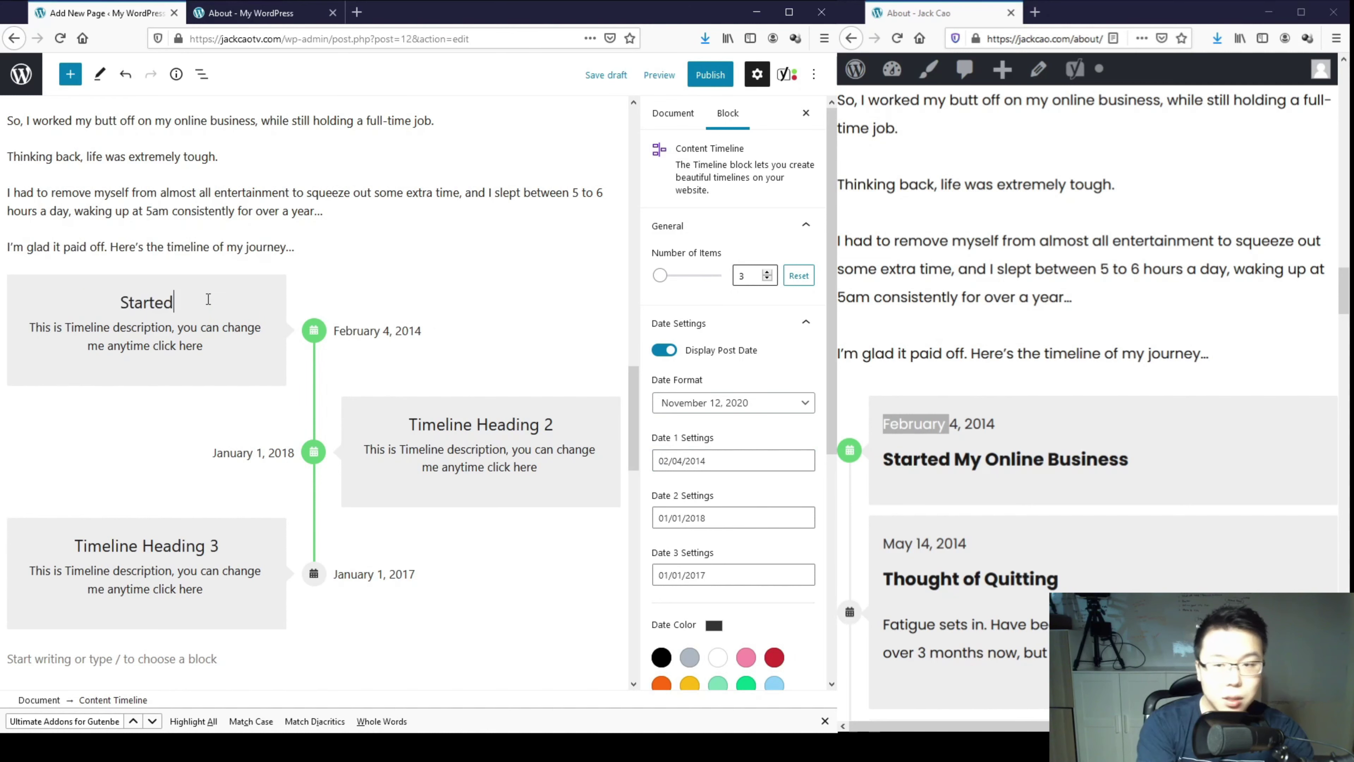
type(" My Onlin")
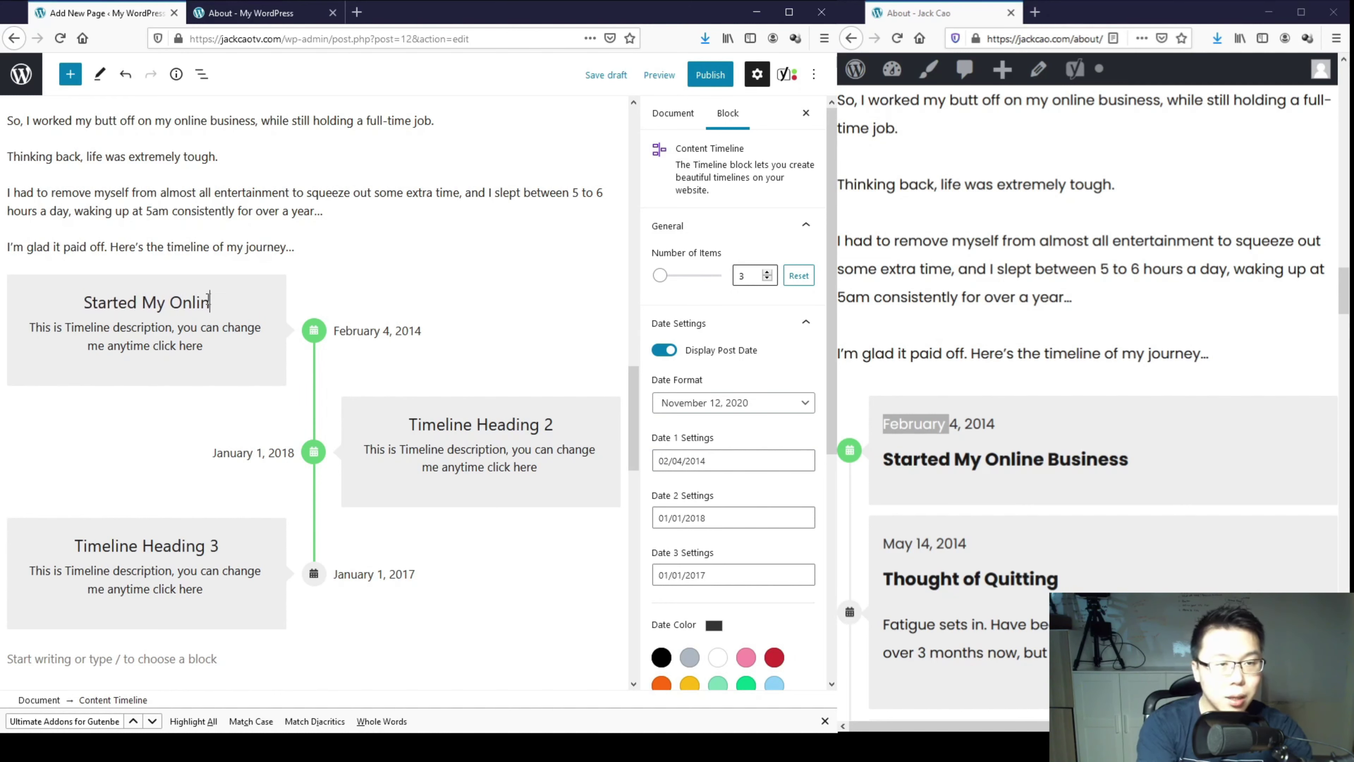
type("e Business")
left_click_drag(207, 345, 24, 325)
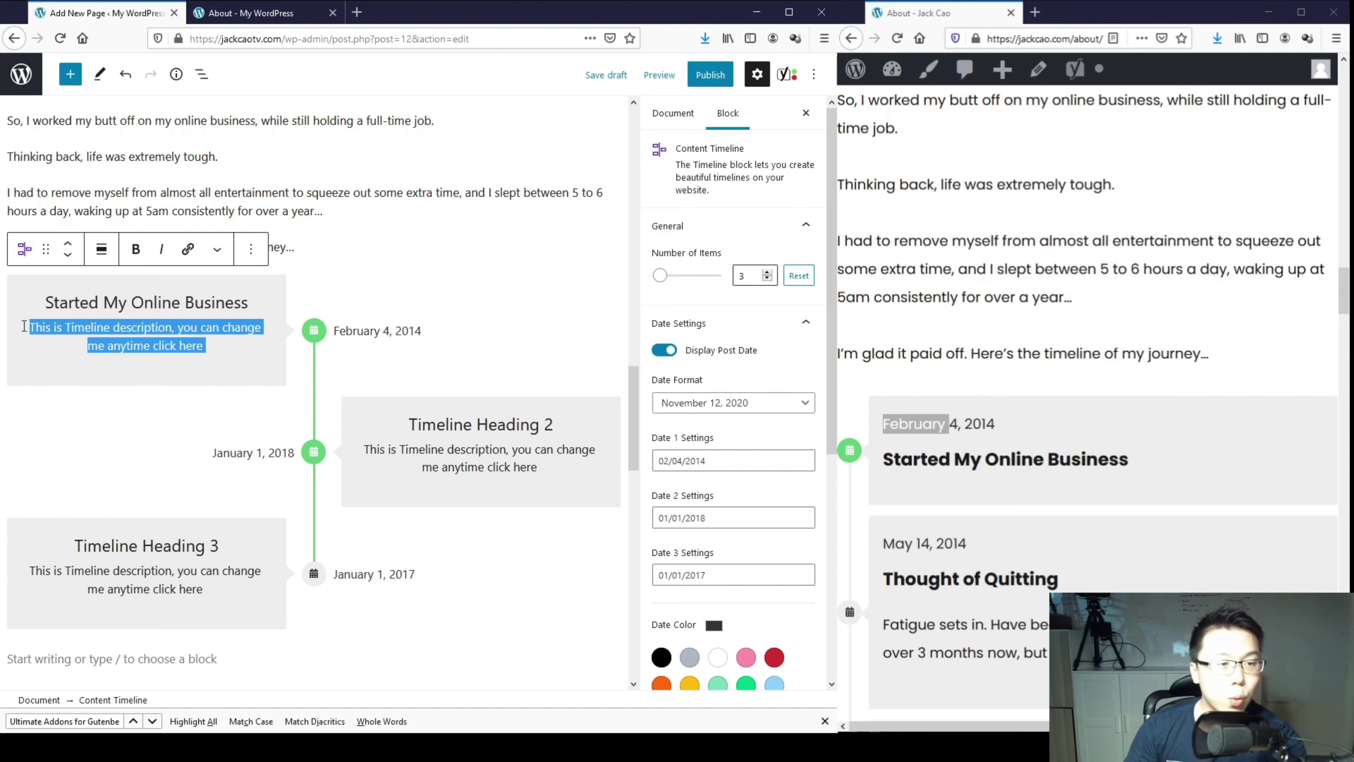
key("BackSpace")
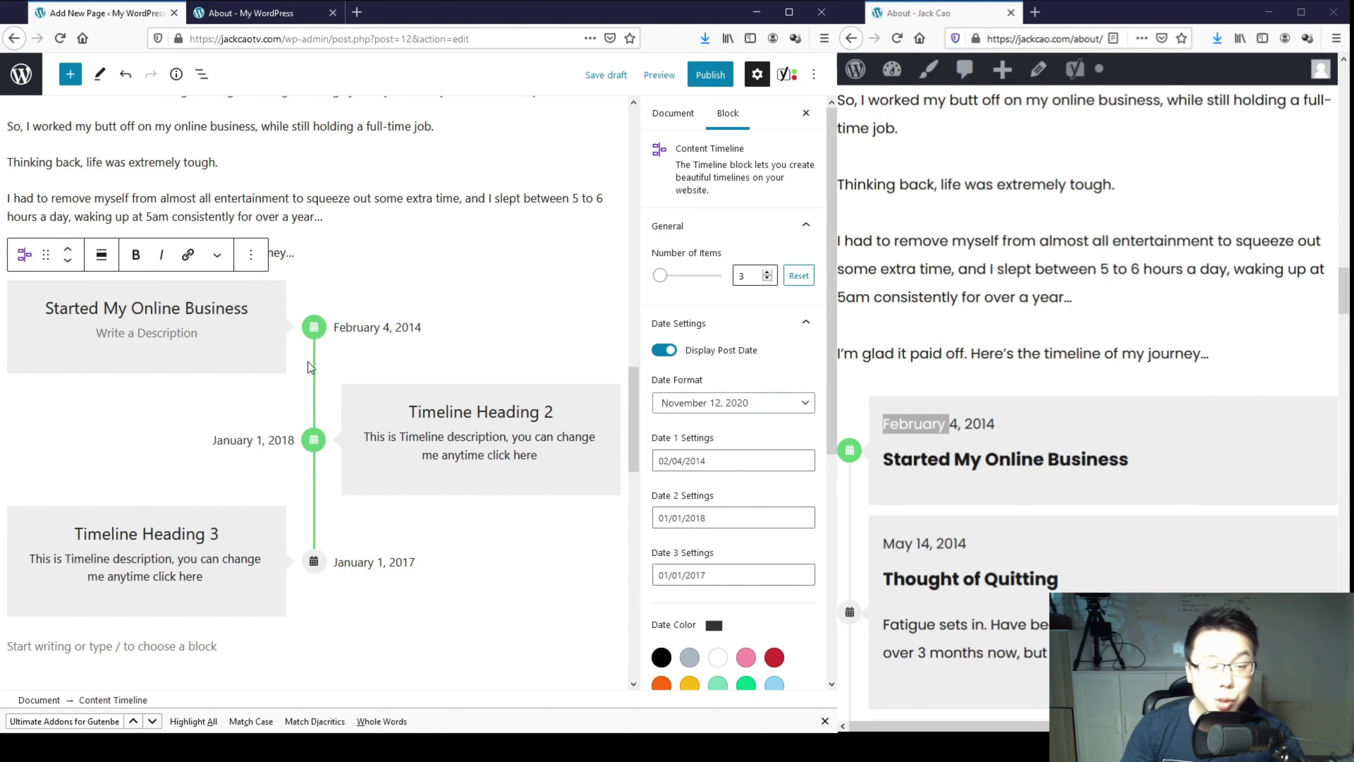
left_click(477, 411)
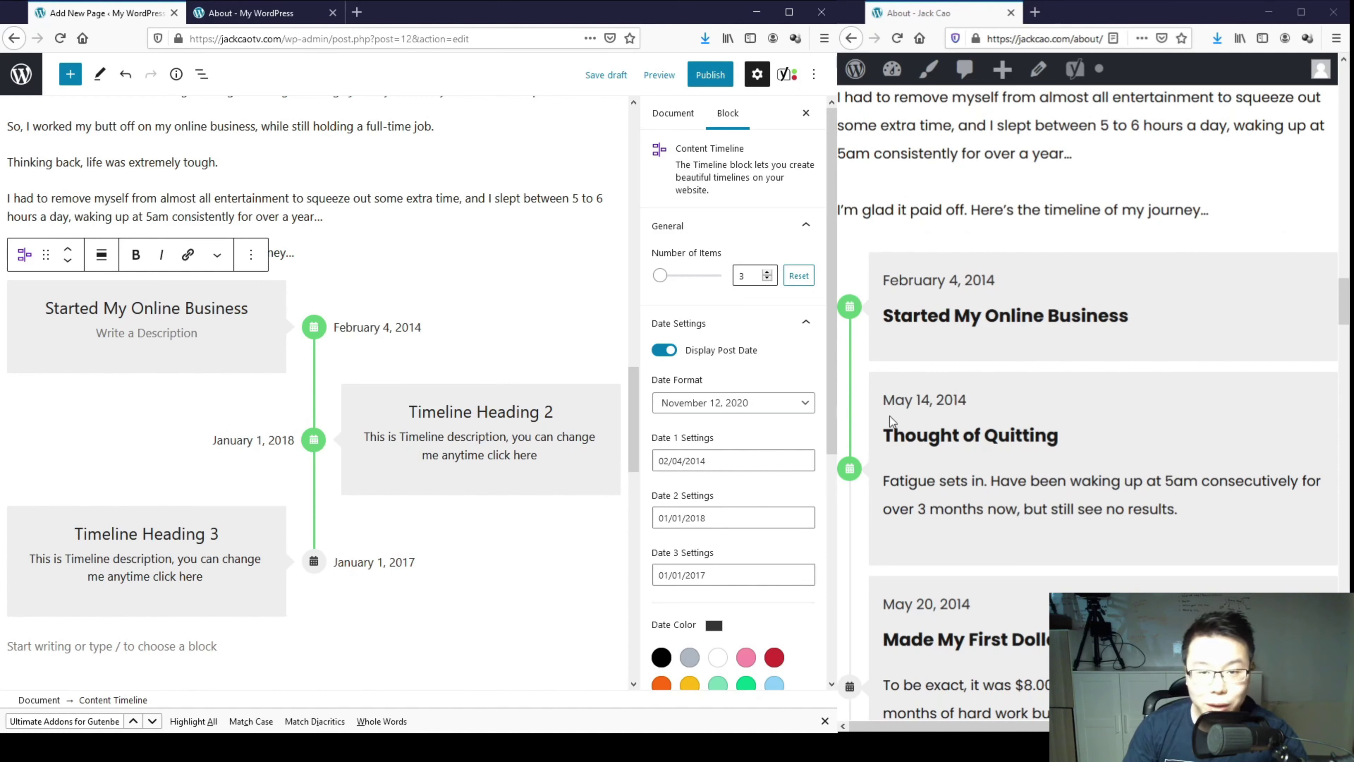
- Set the second timeline date to 05/14/2014
left_click(674, 453)
left_click(674, 517)
scroll(674, 517, "down", 5)
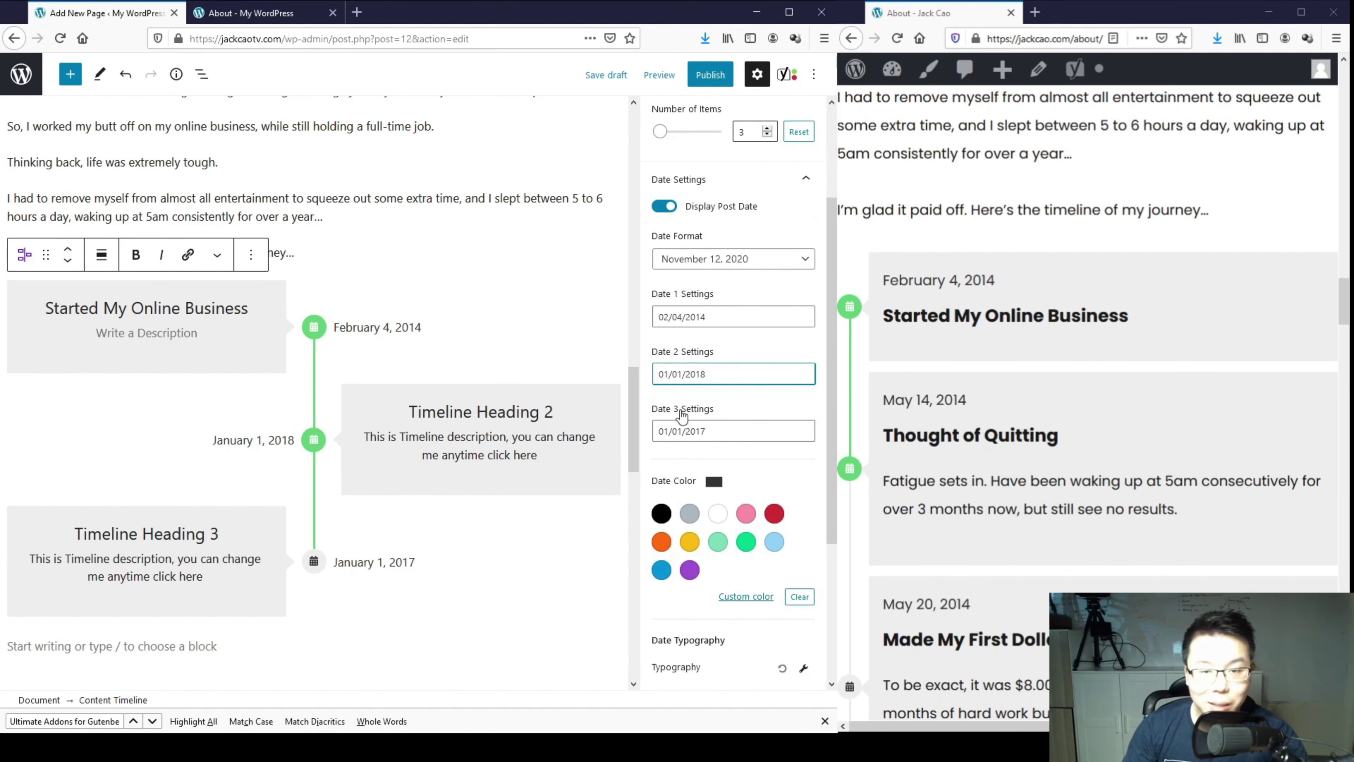
type("05/14/201")
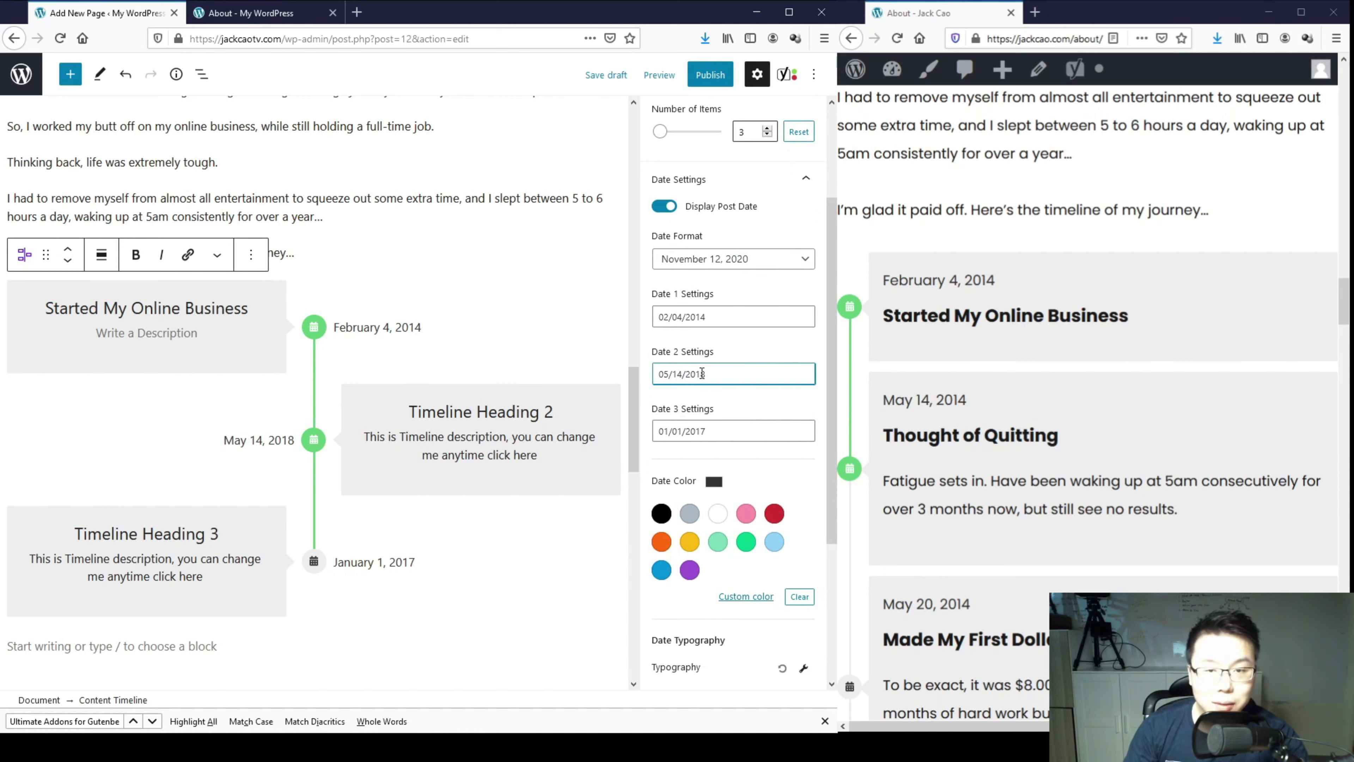
type("4")
left_click(194, 468)
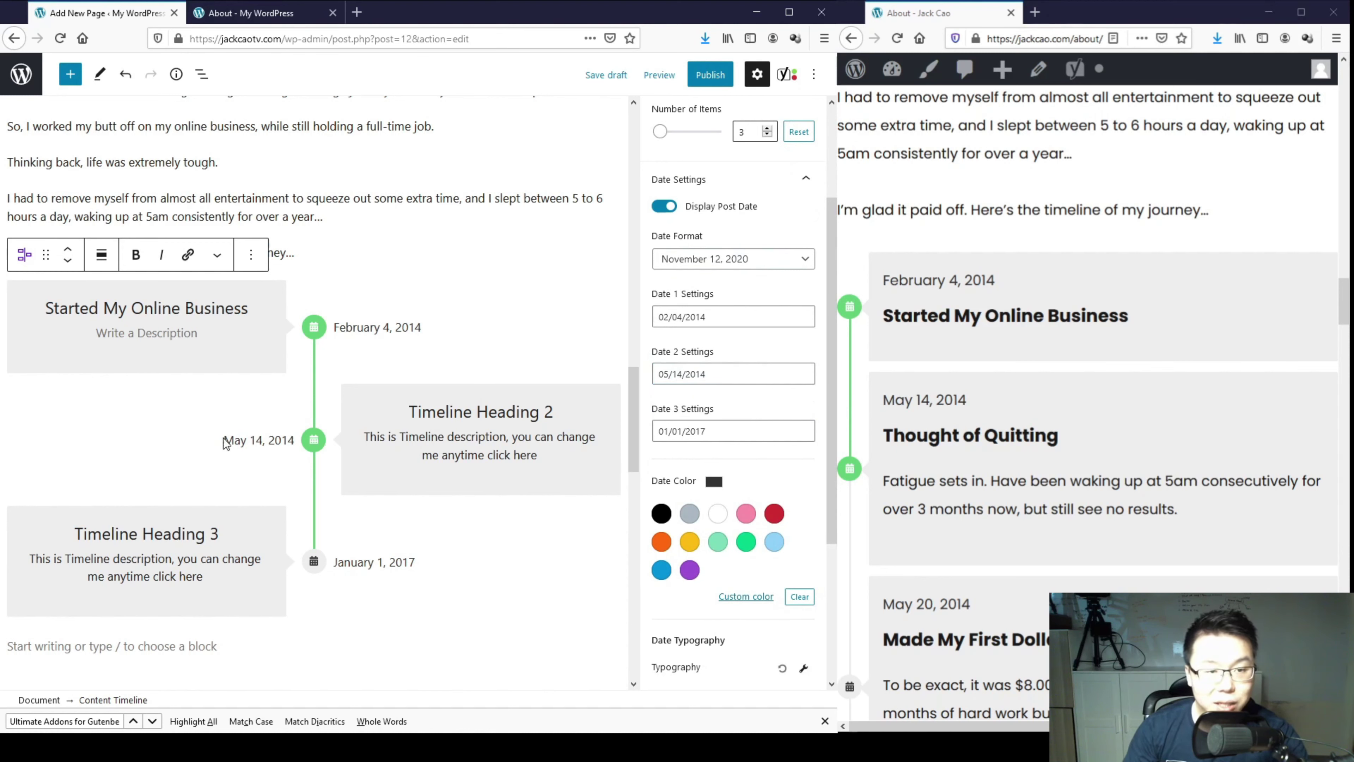
left_click_drag(224, 440, 294, 440)
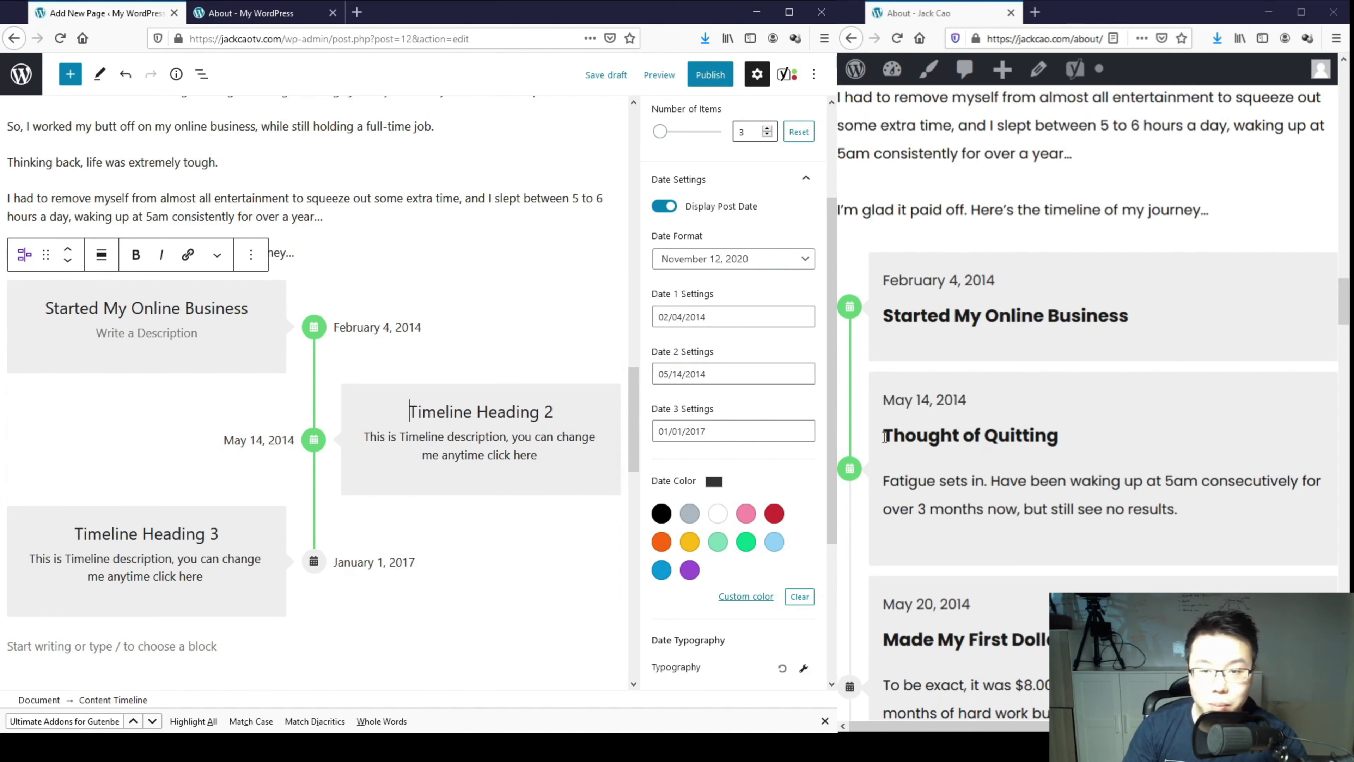
- Give the second entry the heading 'Thought of Quitting' and the 'Fatigue sets in' paragraph as description
left_click_drag(885, 437, 1092, 442)
key("ctrl+c")
left_click(407, 411)
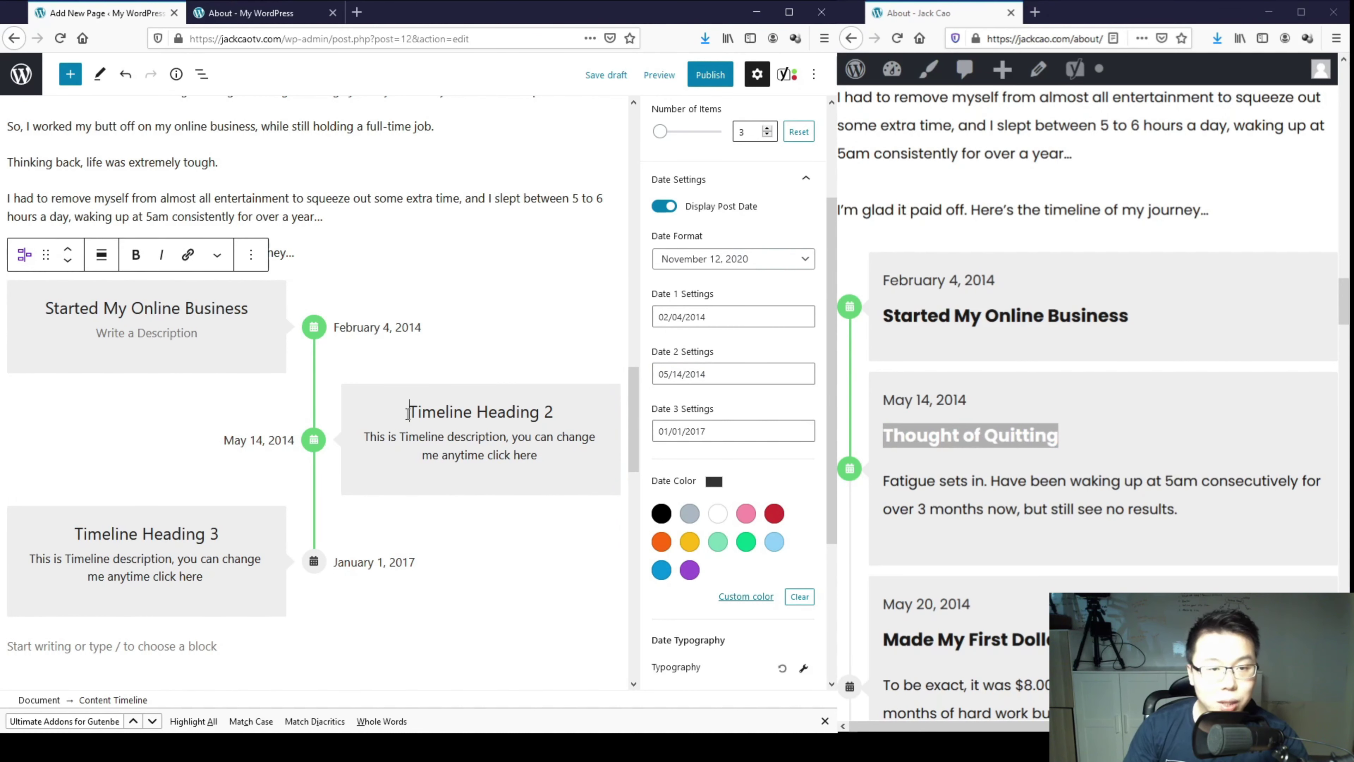
left_click_drag(406, 411, 554, 411)
key("ctrl+v")
left_click_drag(883, 480, 1180, 513)
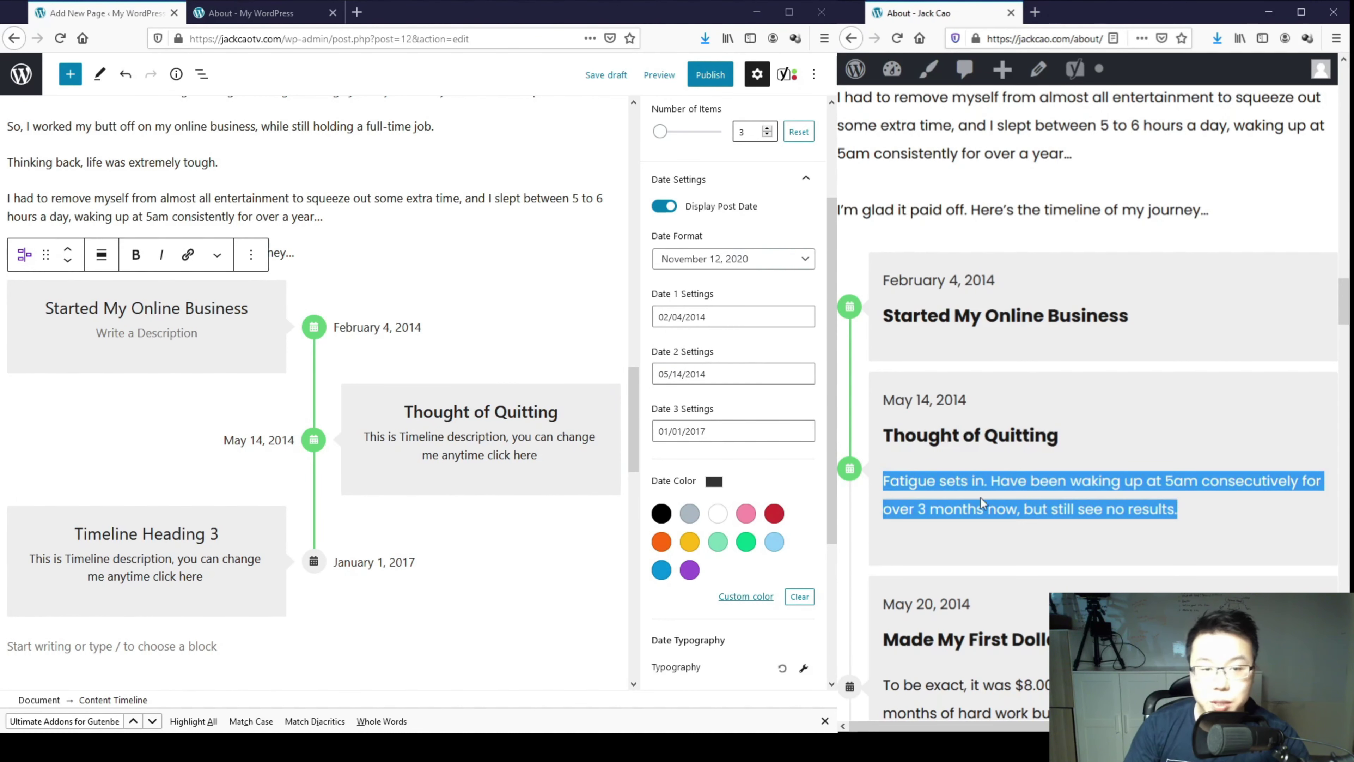
key("ctrl+c")
triple_click(389, 447)
key("ctrl+v")
- Set the third timeline date to 05/20/2014 and save the page as a draft
scroll(916, 524, "down", 3)
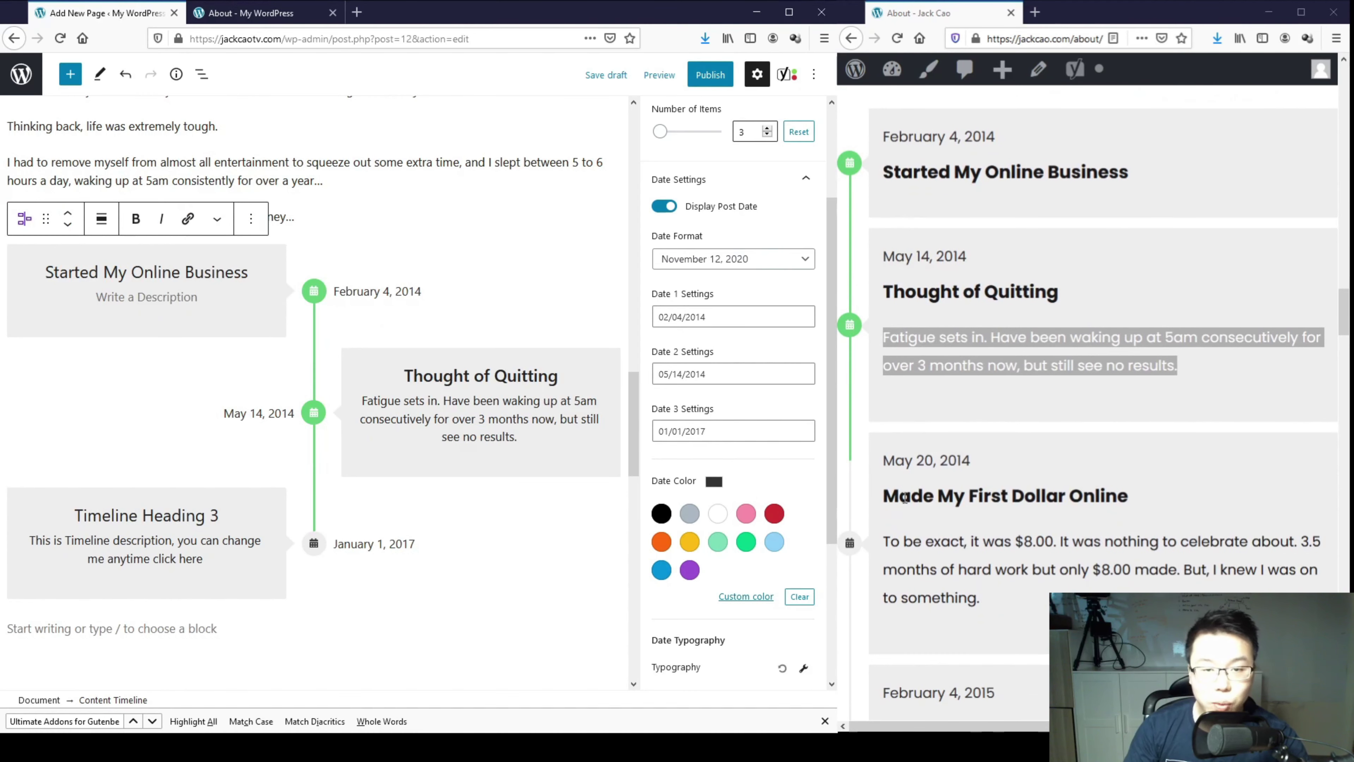
left_click(669, 431)
key("BackSpace")
type("5/")
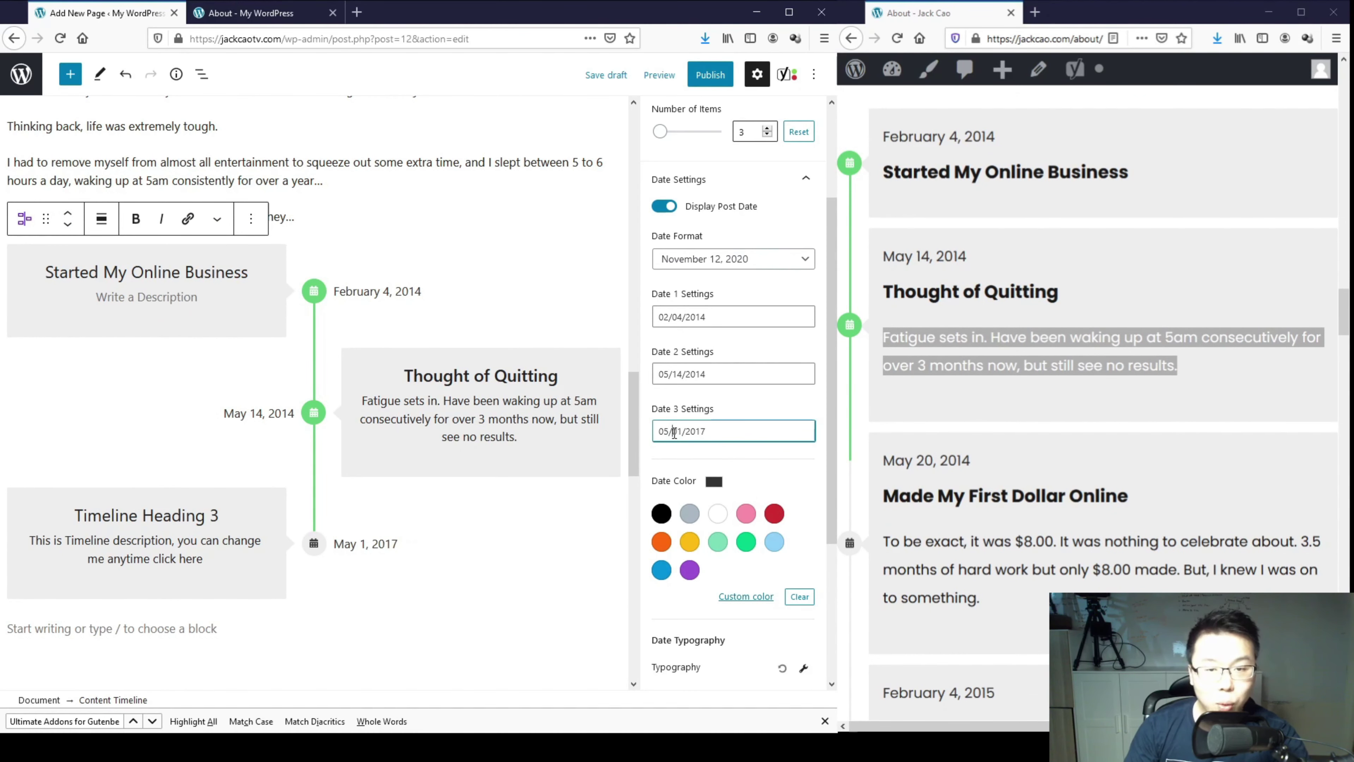
type("20")
key("End")
key("BackSpace")
type("4")
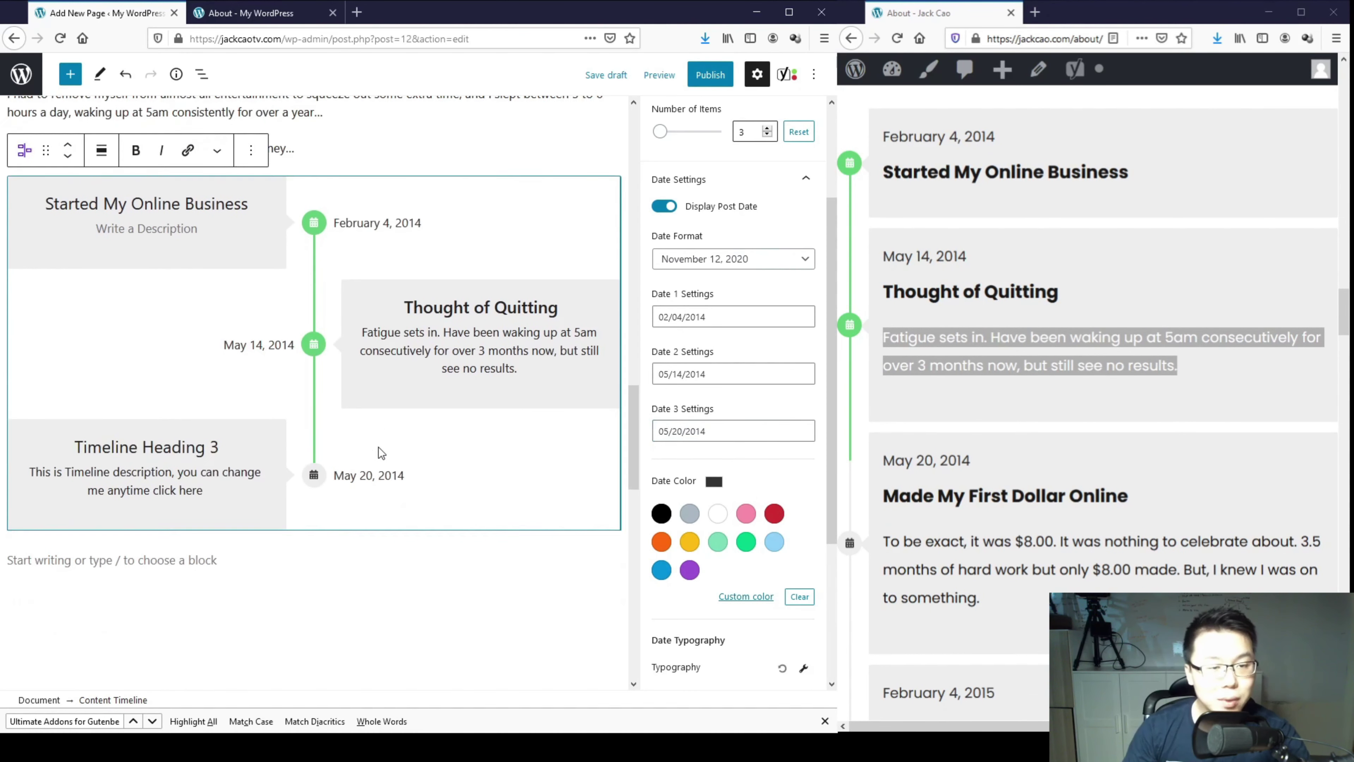
left_click(376, 487)
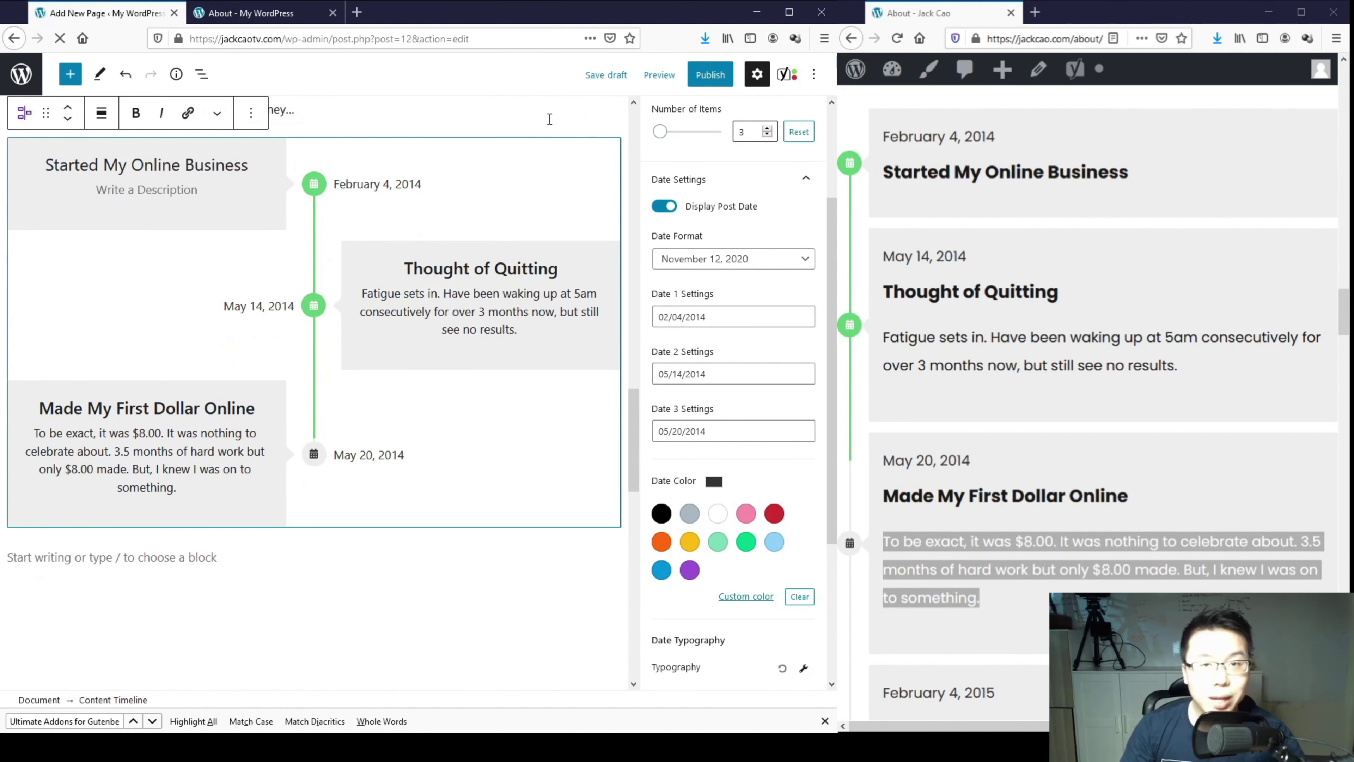
left_click(606, 75)
left_click(262, 13)
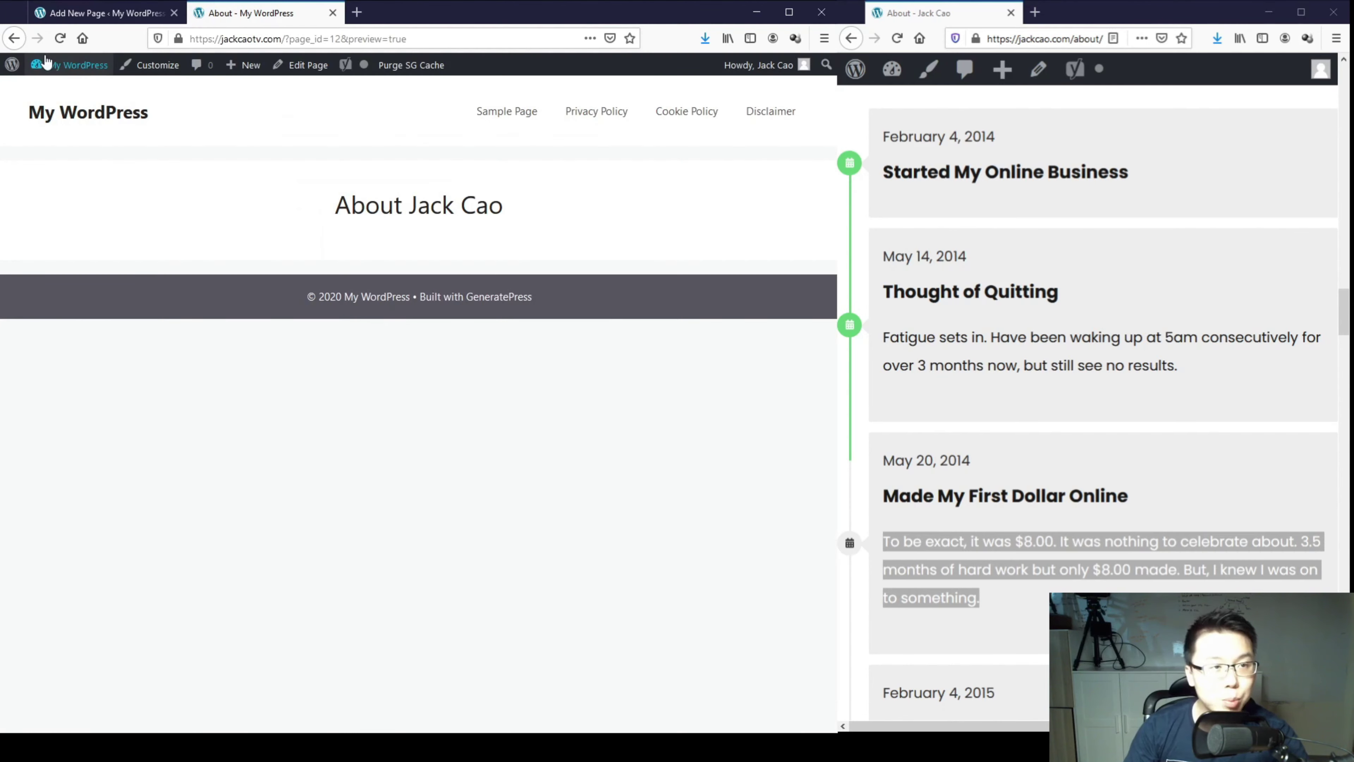
scroll(629, 240, "down", 10)
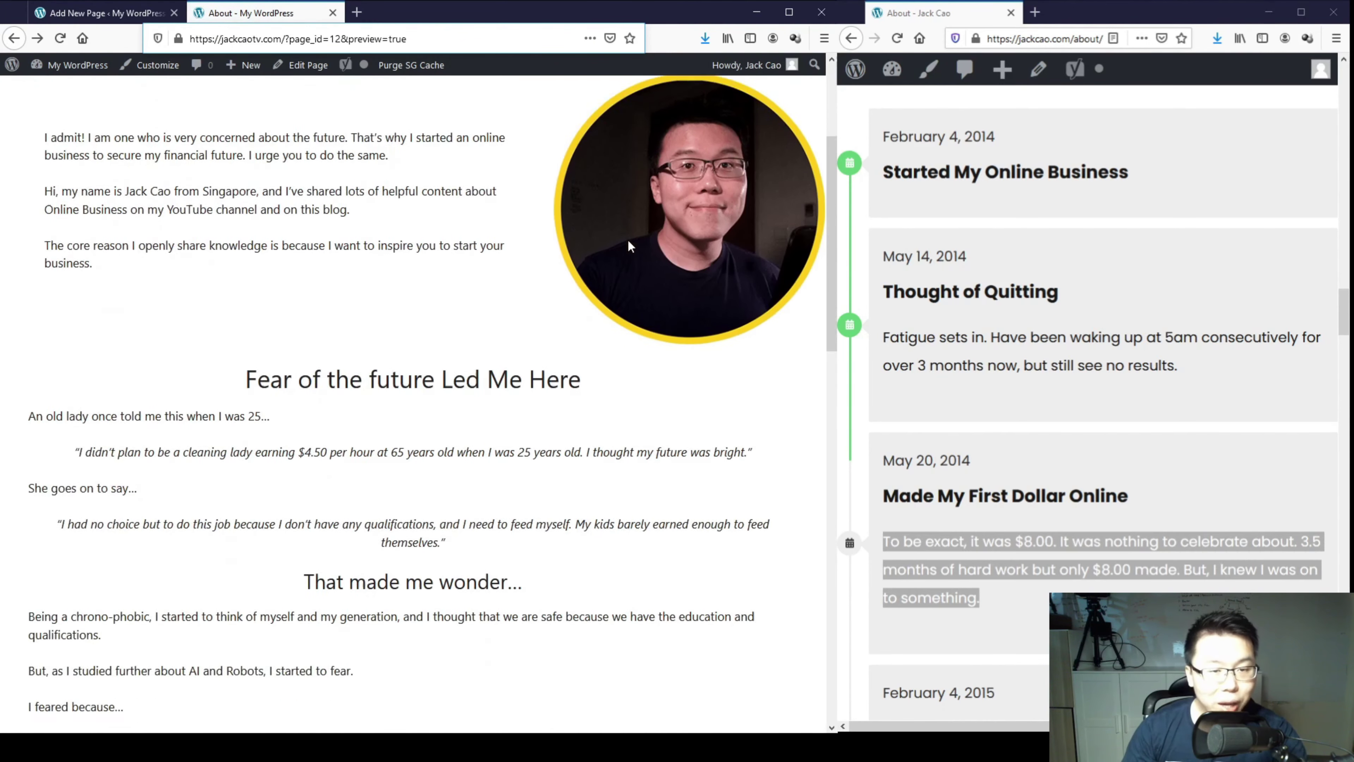
scroll(628, 240, "down", 10)
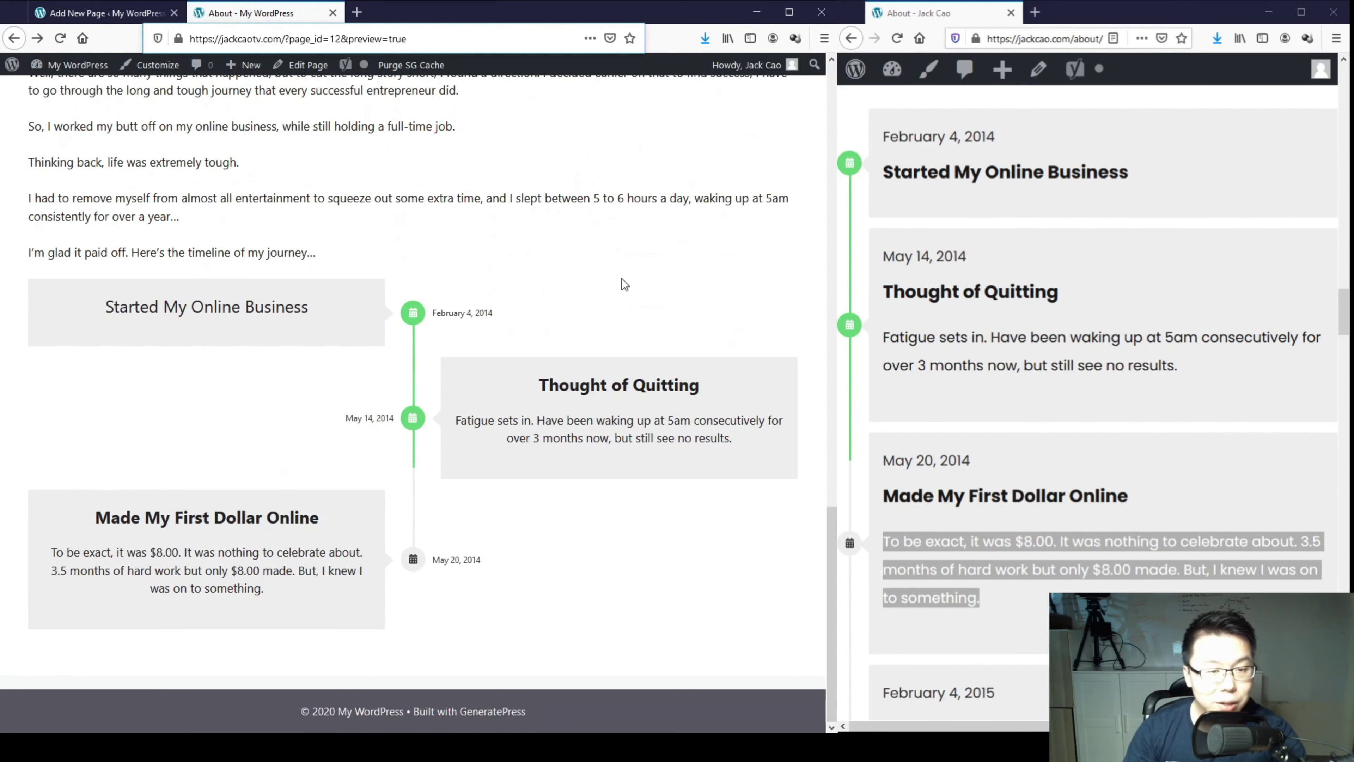
scroll(622, 279, "up", 20)
left_click(137, 17)
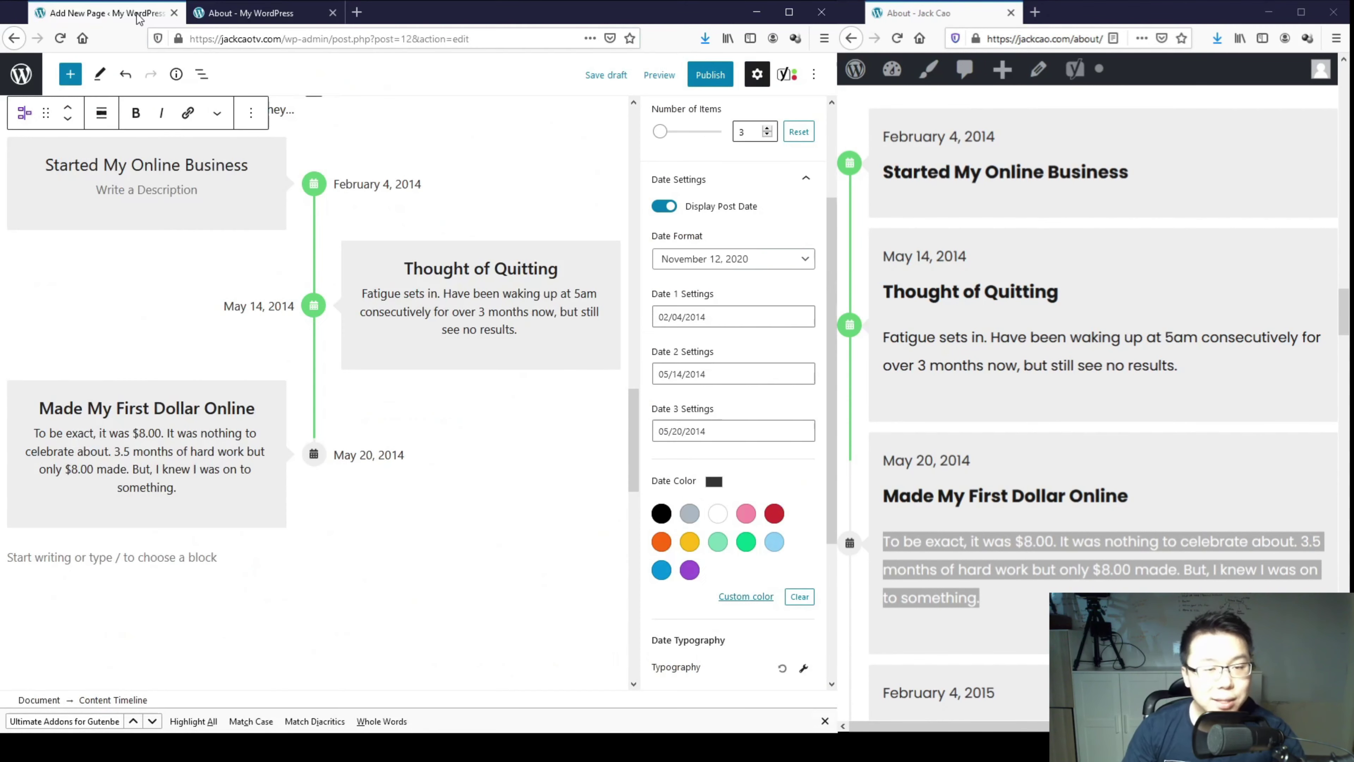
- Paste the 'Honestly, when I first started' paragraph into a new block and select the live jackcao.com/about/ address
scroll(1127, 511, "down", 10)
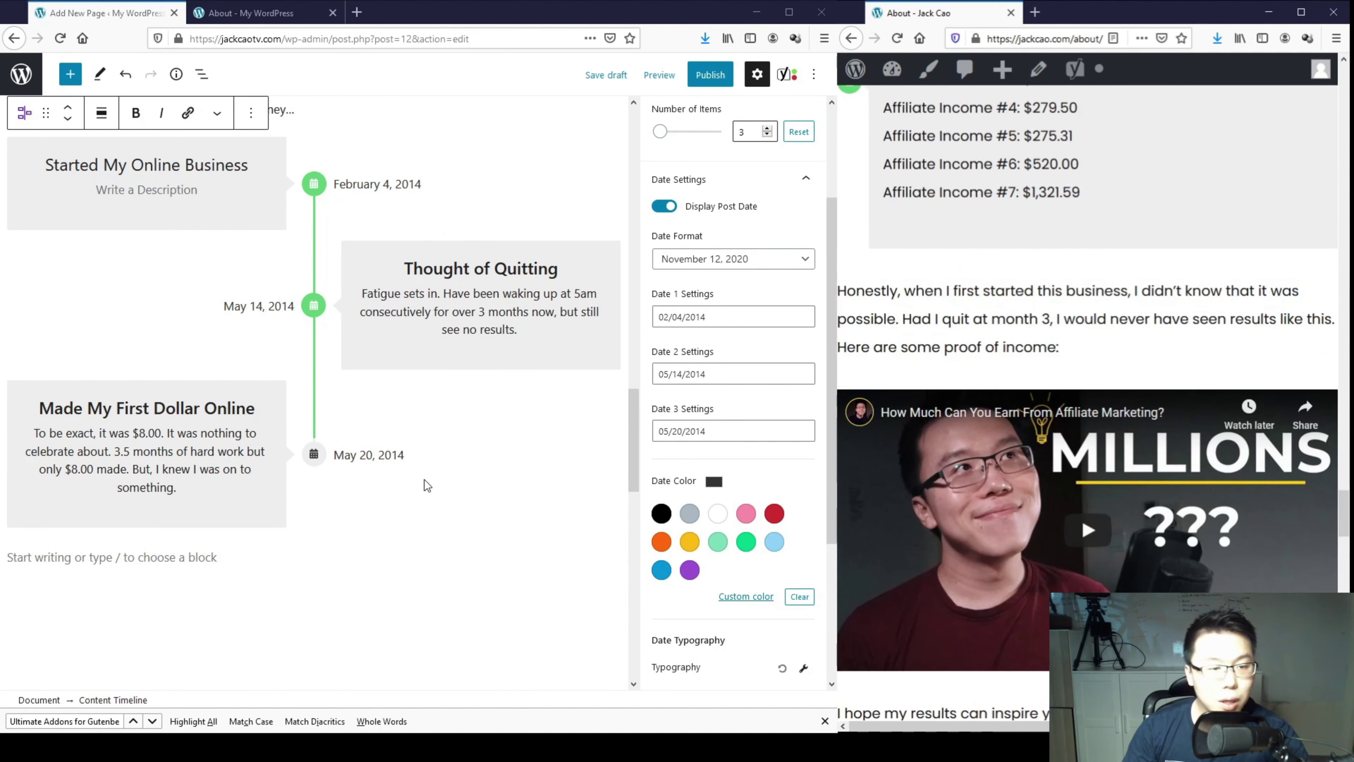
left_click(245, 572)
left_click(235, 557)
key("ctrl+v")
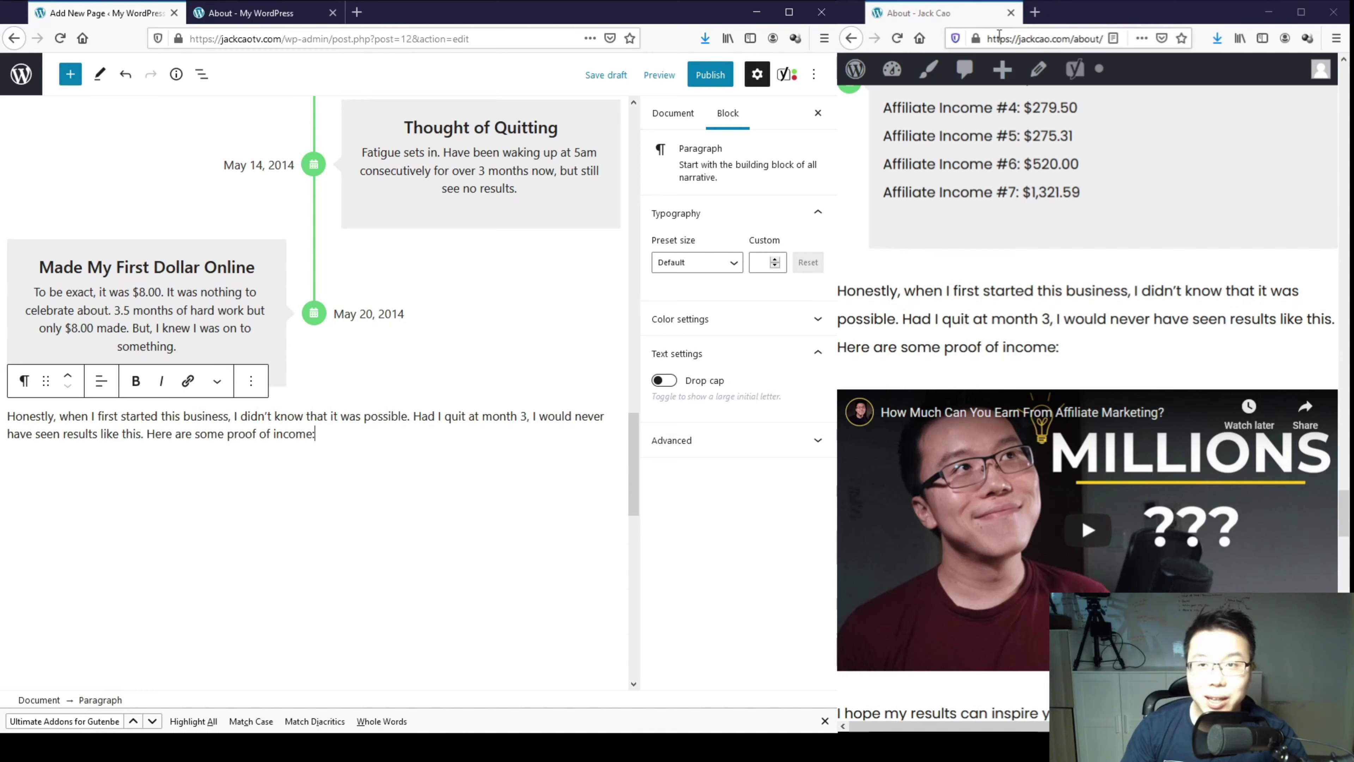
left_click(1027, 40)
left_click_drag(1034, 36, 1114, 36)
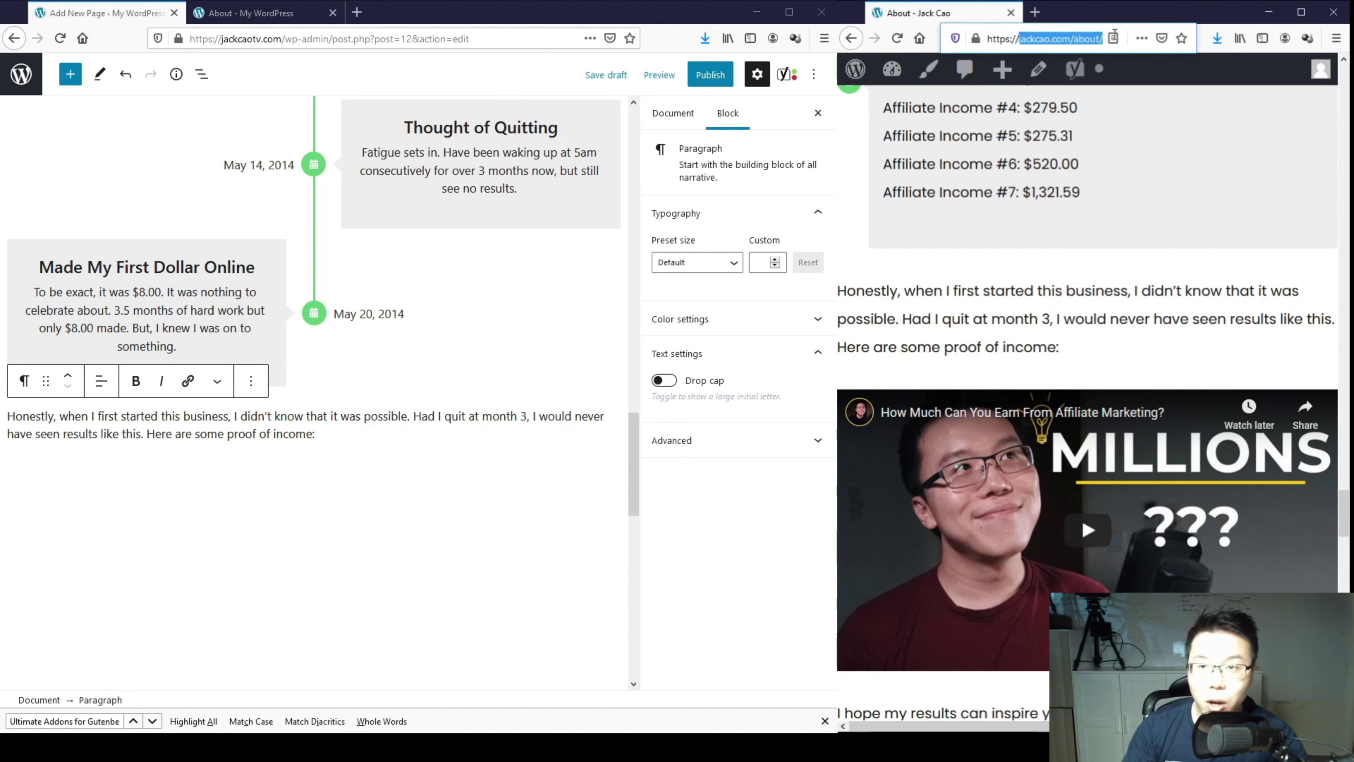
left_click(1067, 268)
- Embed the 'How Much Can You Earn From Affiliate Marketing?' YouTube video after the paragraph ending 'income:'
scroll(1060, 319, "down", 3)
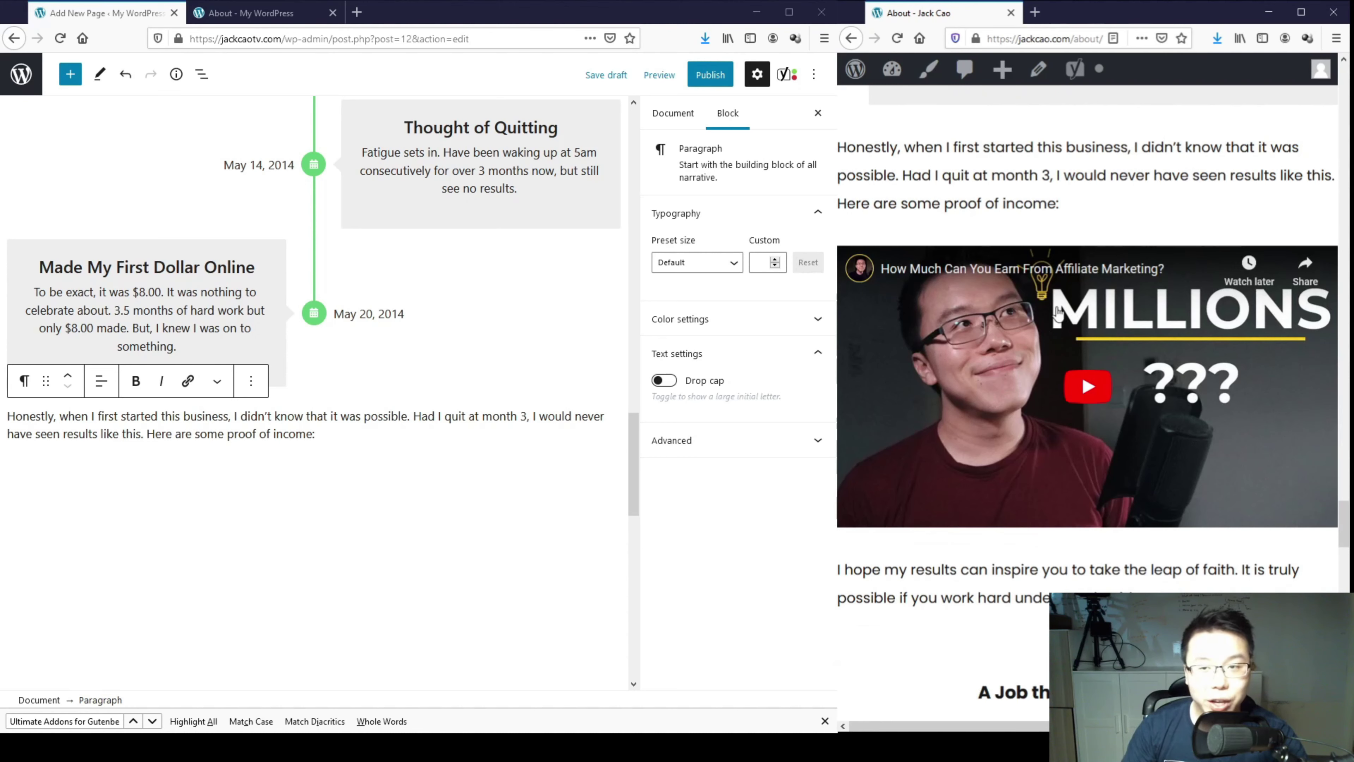
left_click(412, 488)
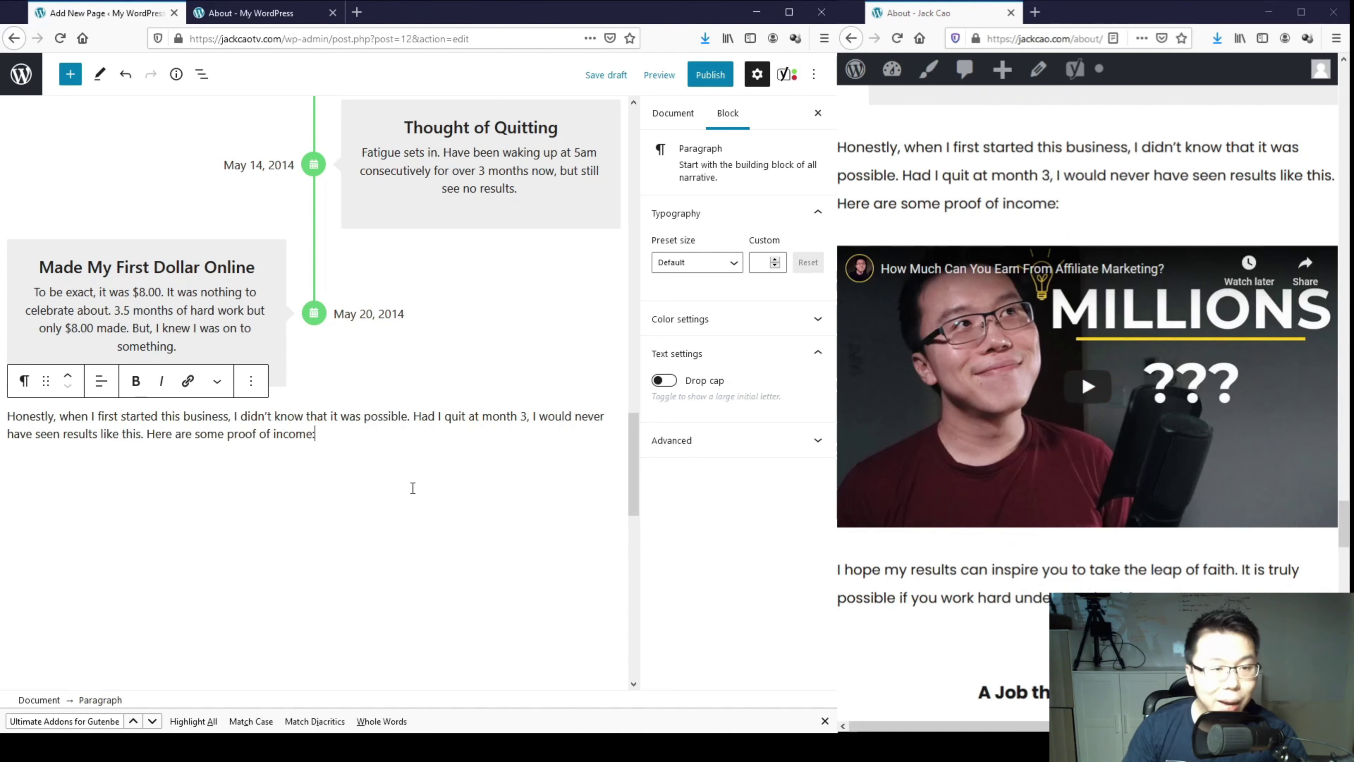
key("Return")
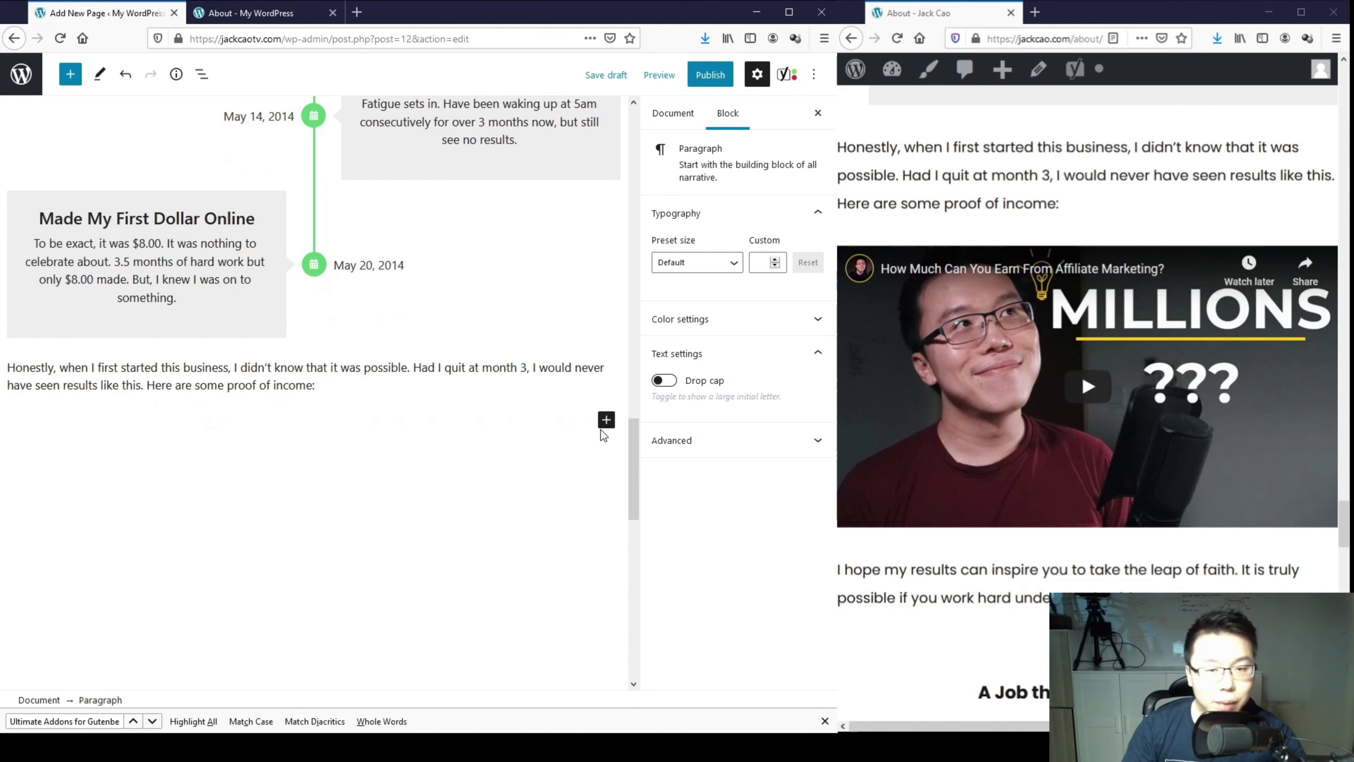
left_click(606, 420)
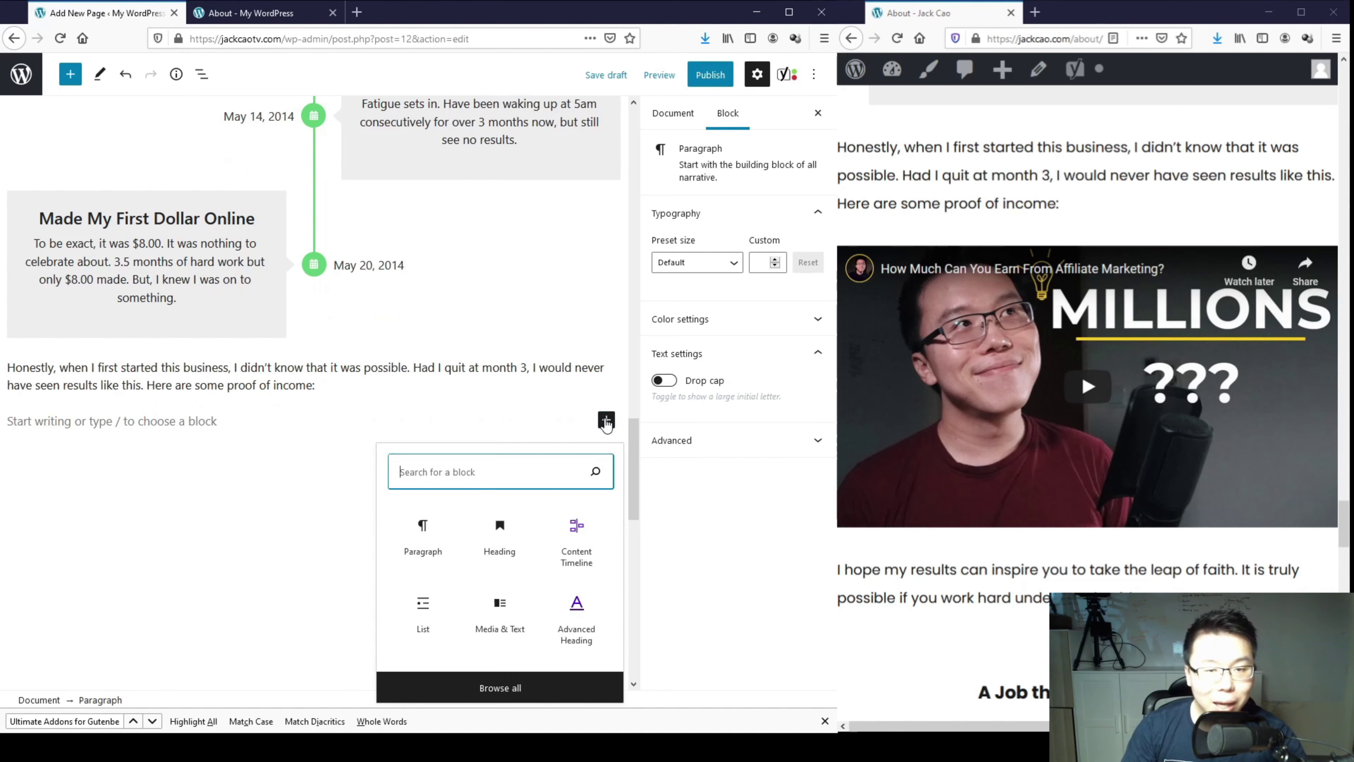
left_click(500, 688)
scroll(187, 430, "down", 10)
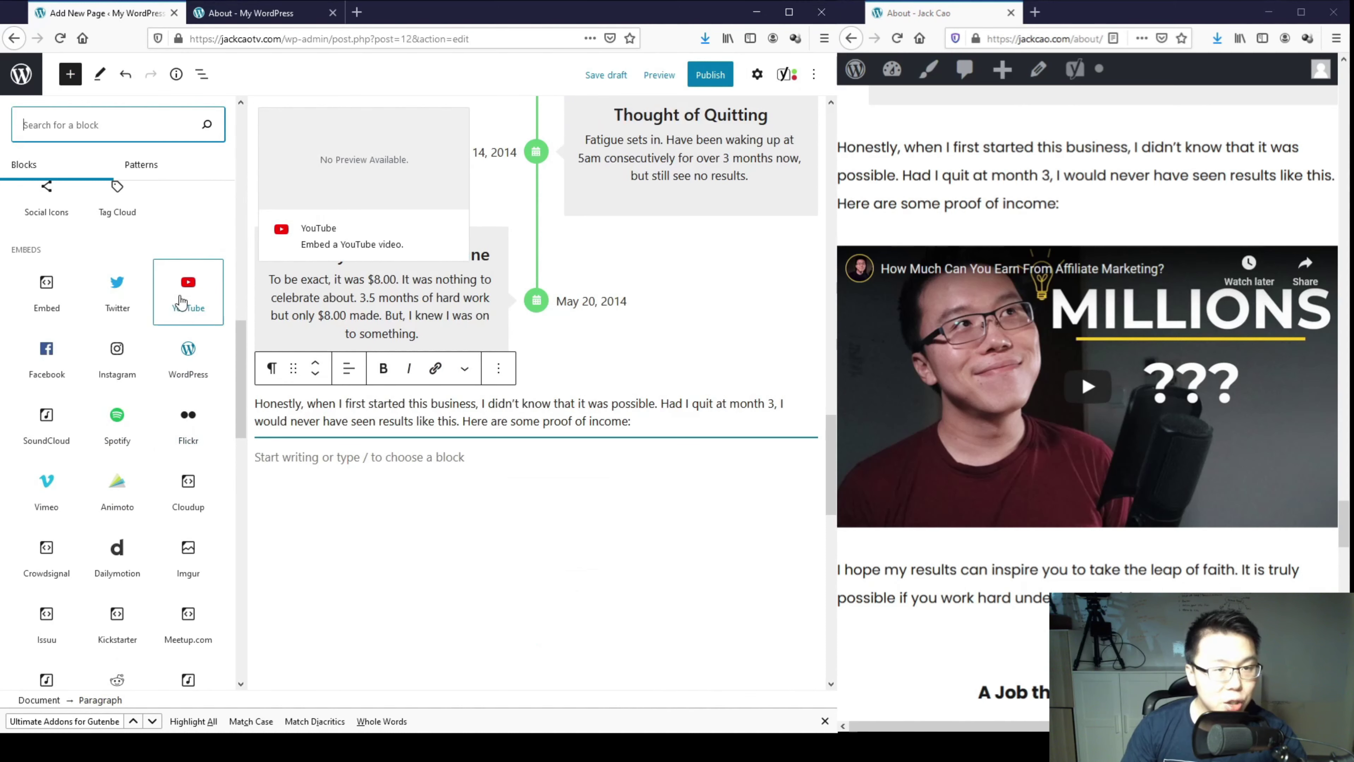
left_click(188, 292)
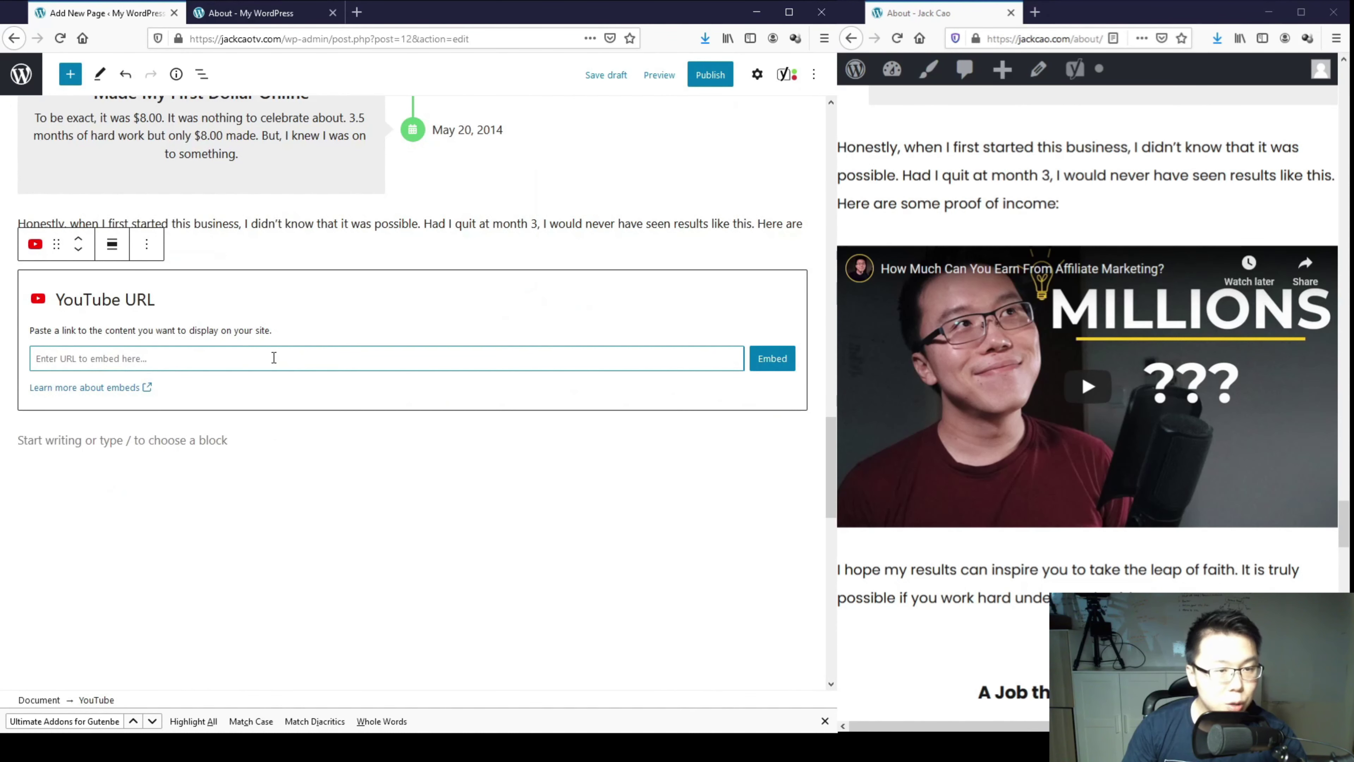
type("https://www.youtube.com/watch?v=jRoZqhQoUsU")
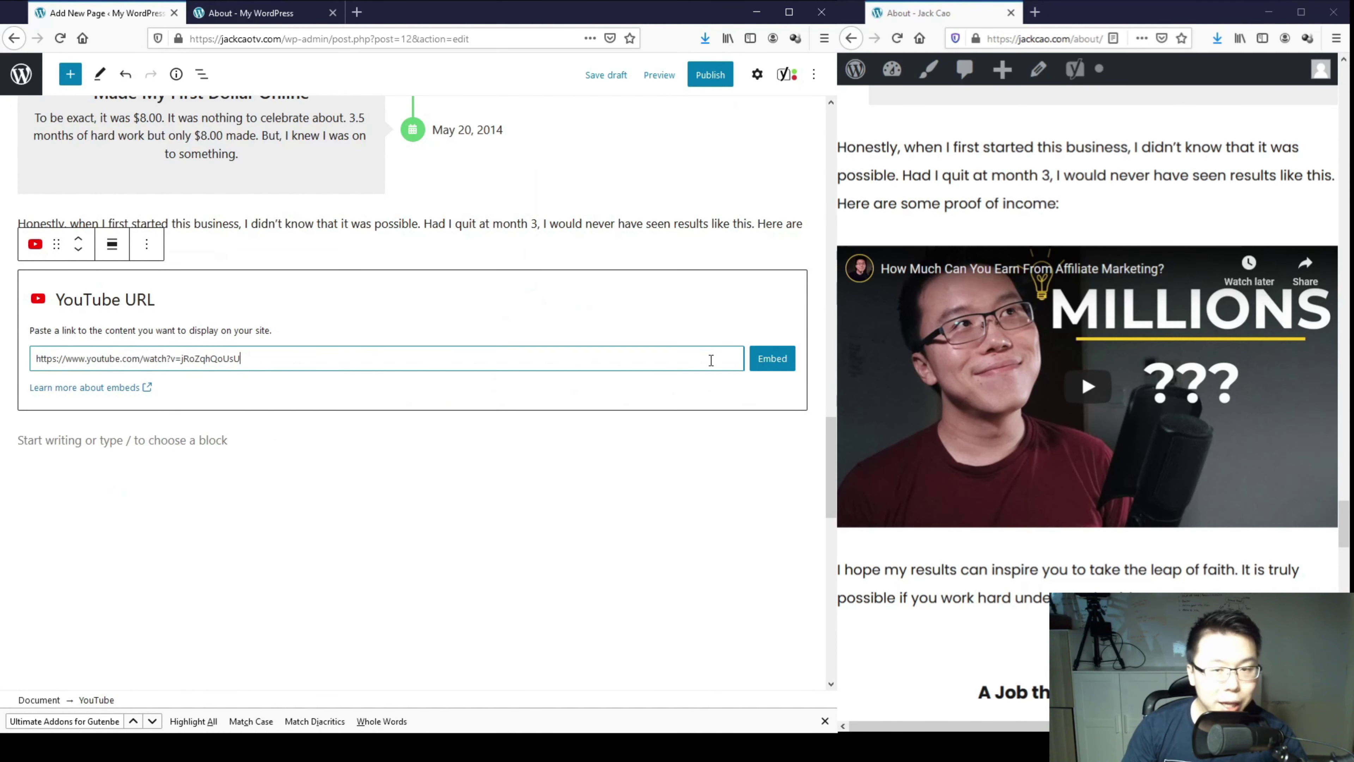
left_click(766, 360)
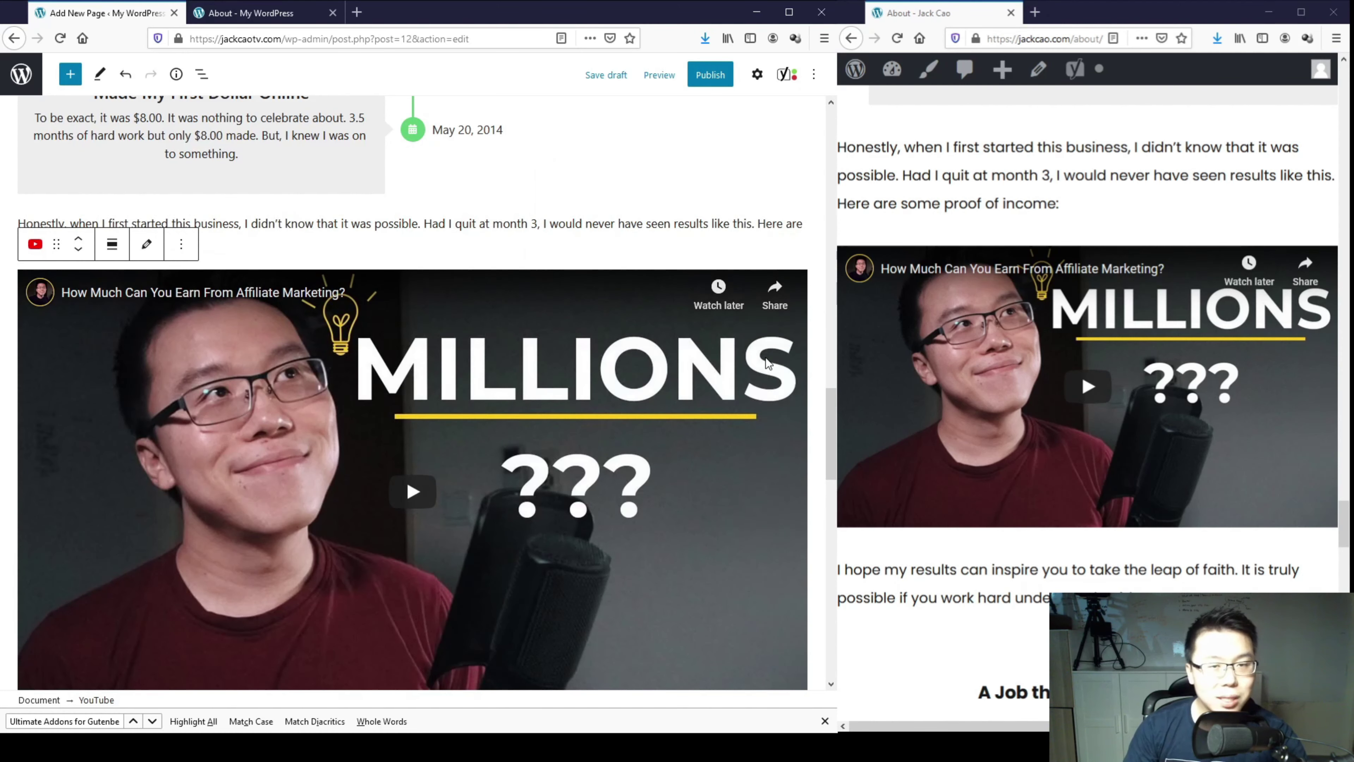
- Copy the 'I hope my results can inspire you…' paragraph from the live page below the video
scroll(766, 363, "down", 5)
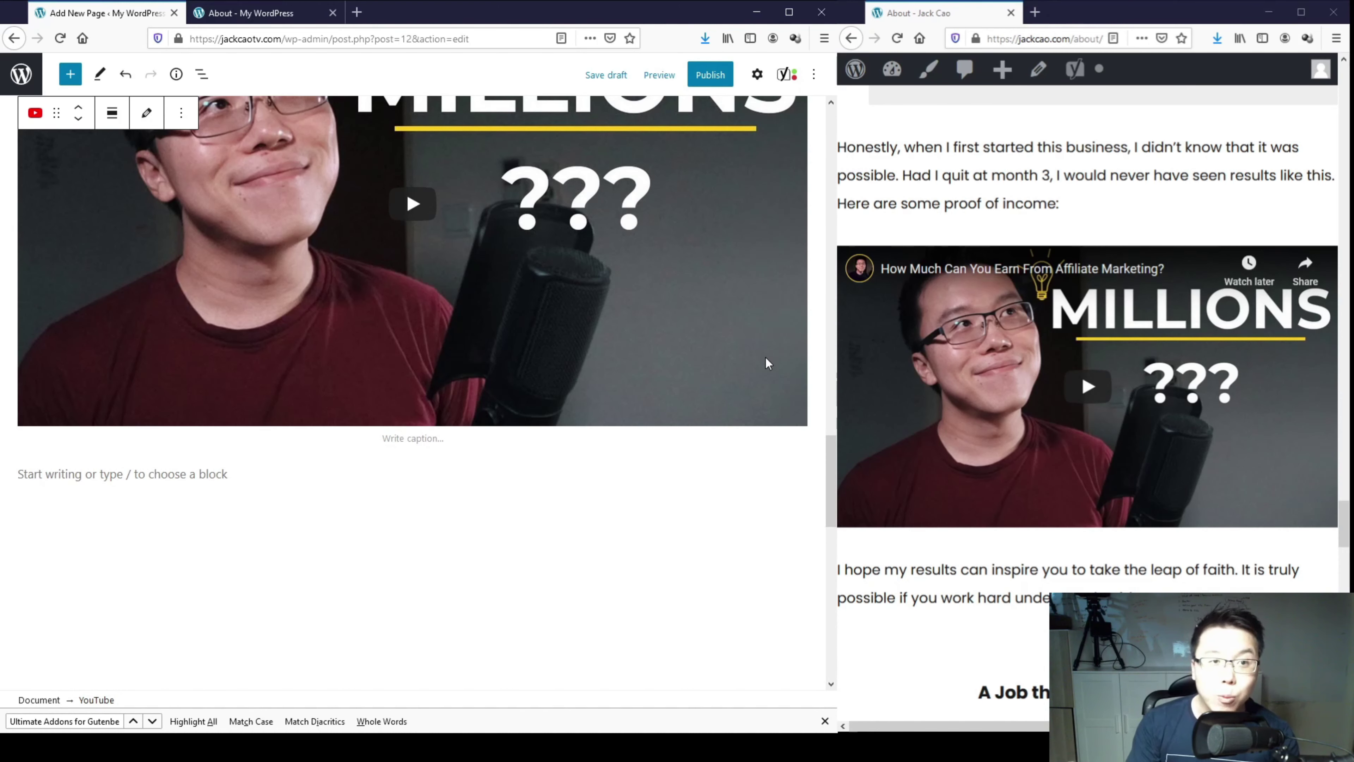
scroll(938, 388, "down", 4)
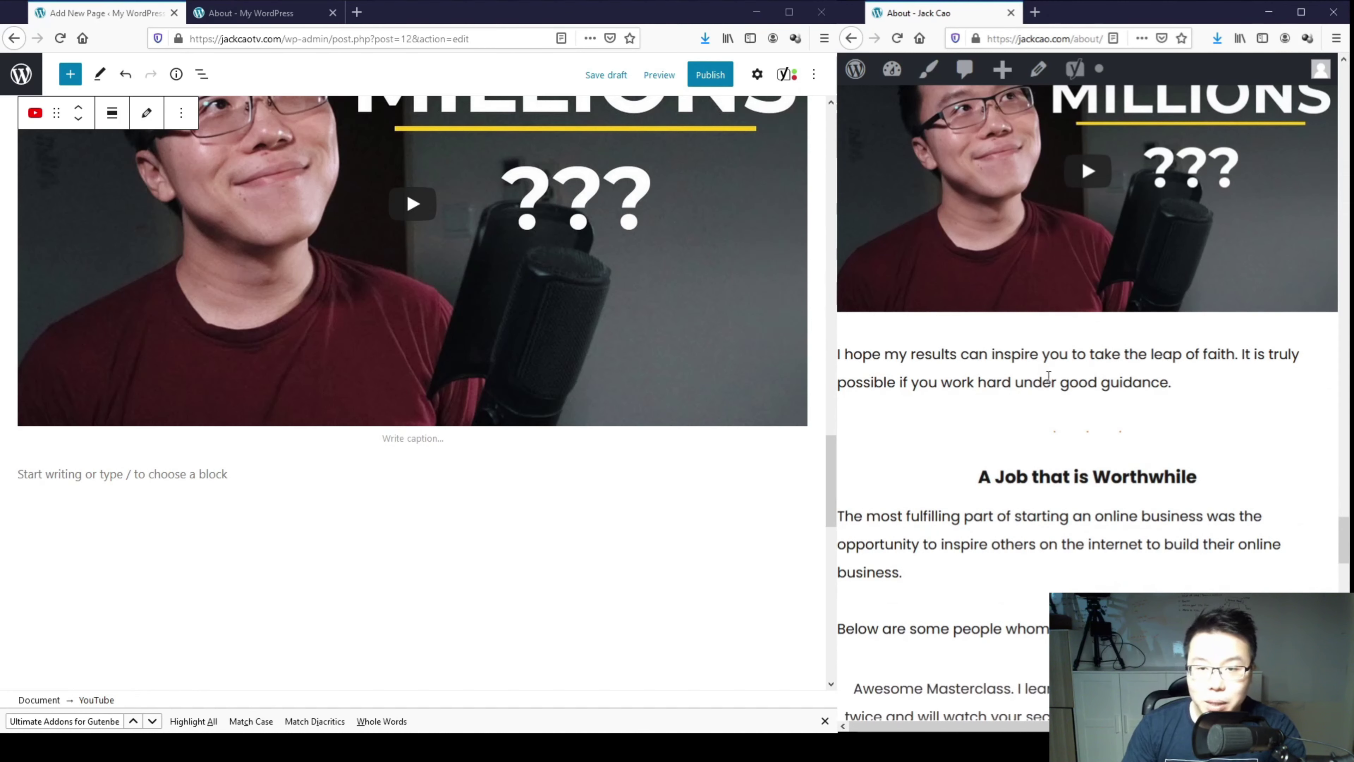
left_click_drag(1177, 395, 838, 349)
key("ctrl+c")
left_click(458, 474)
key("ctrl+v")
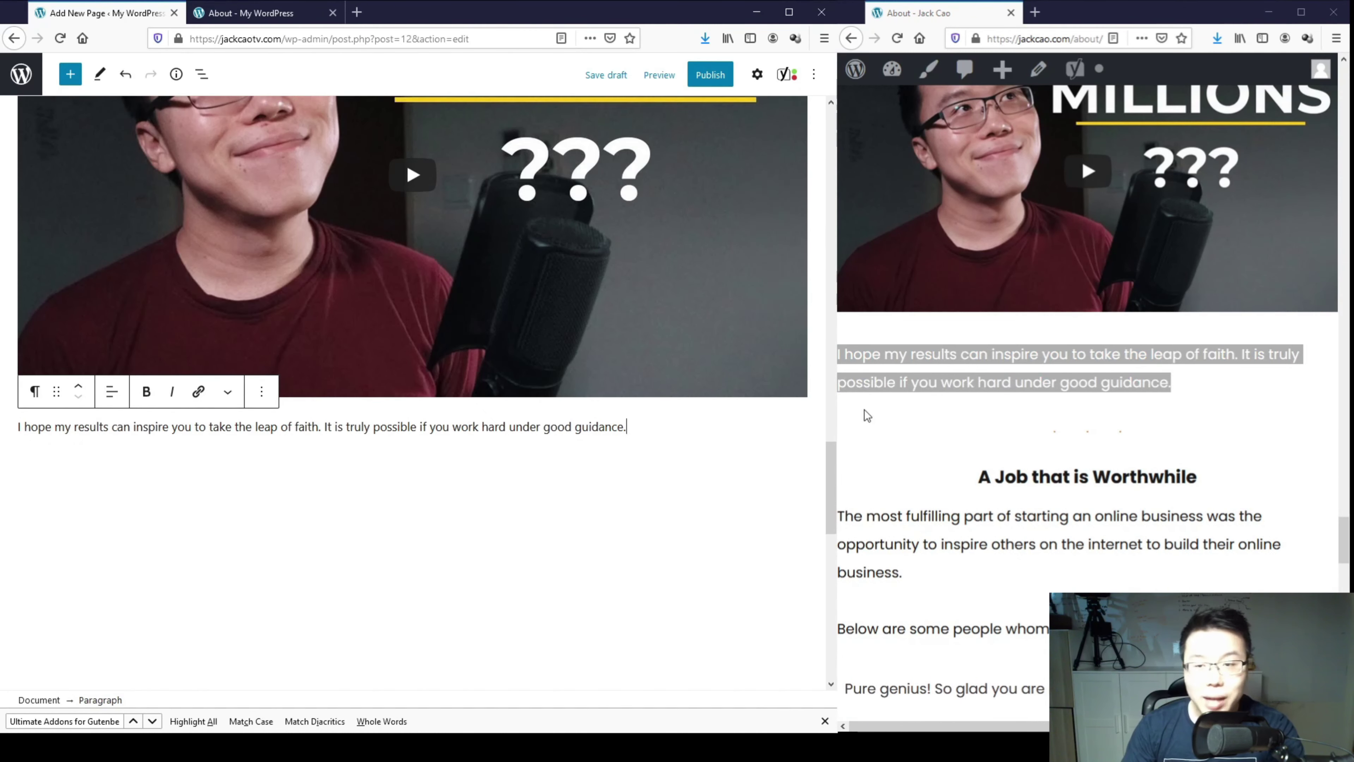
left_click(992, 441)
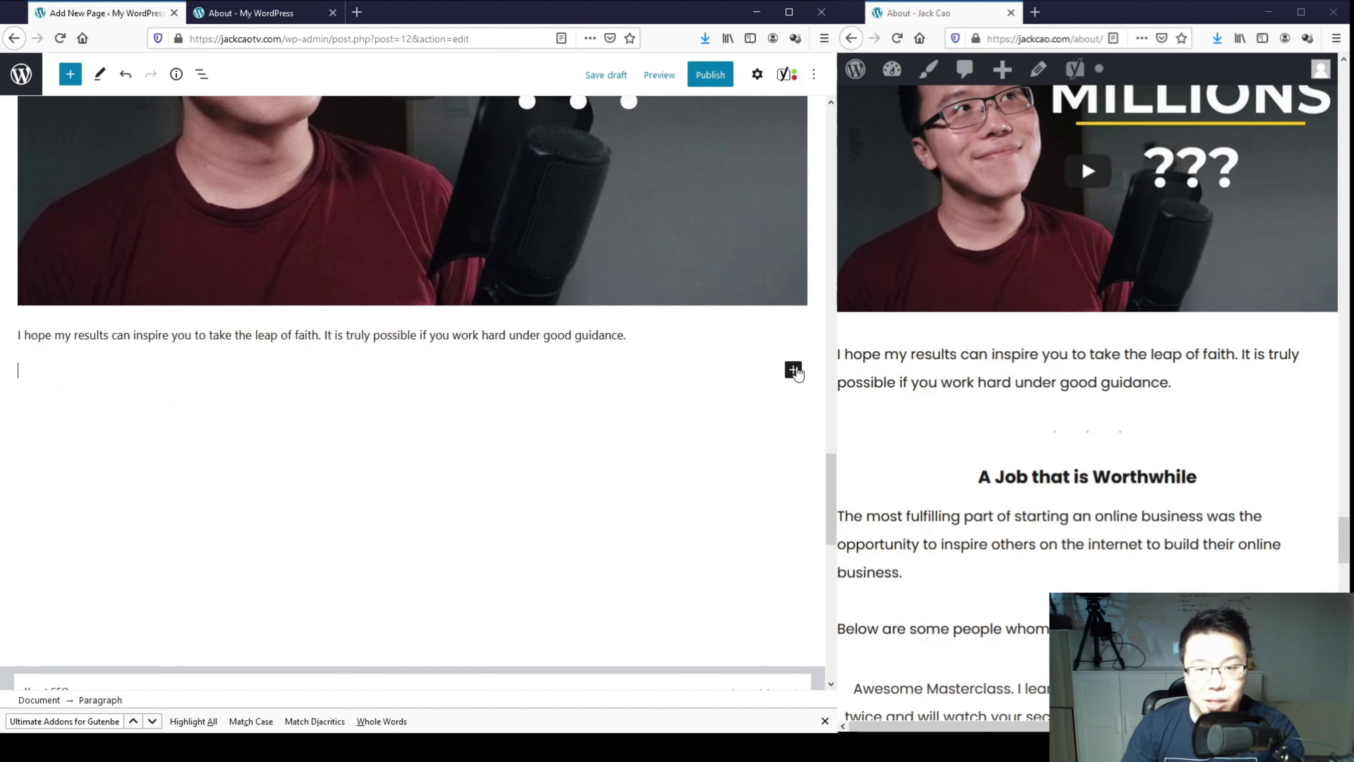
- Insert a Separator block below the leap-of-faith paragraph
left_click(793, 370)
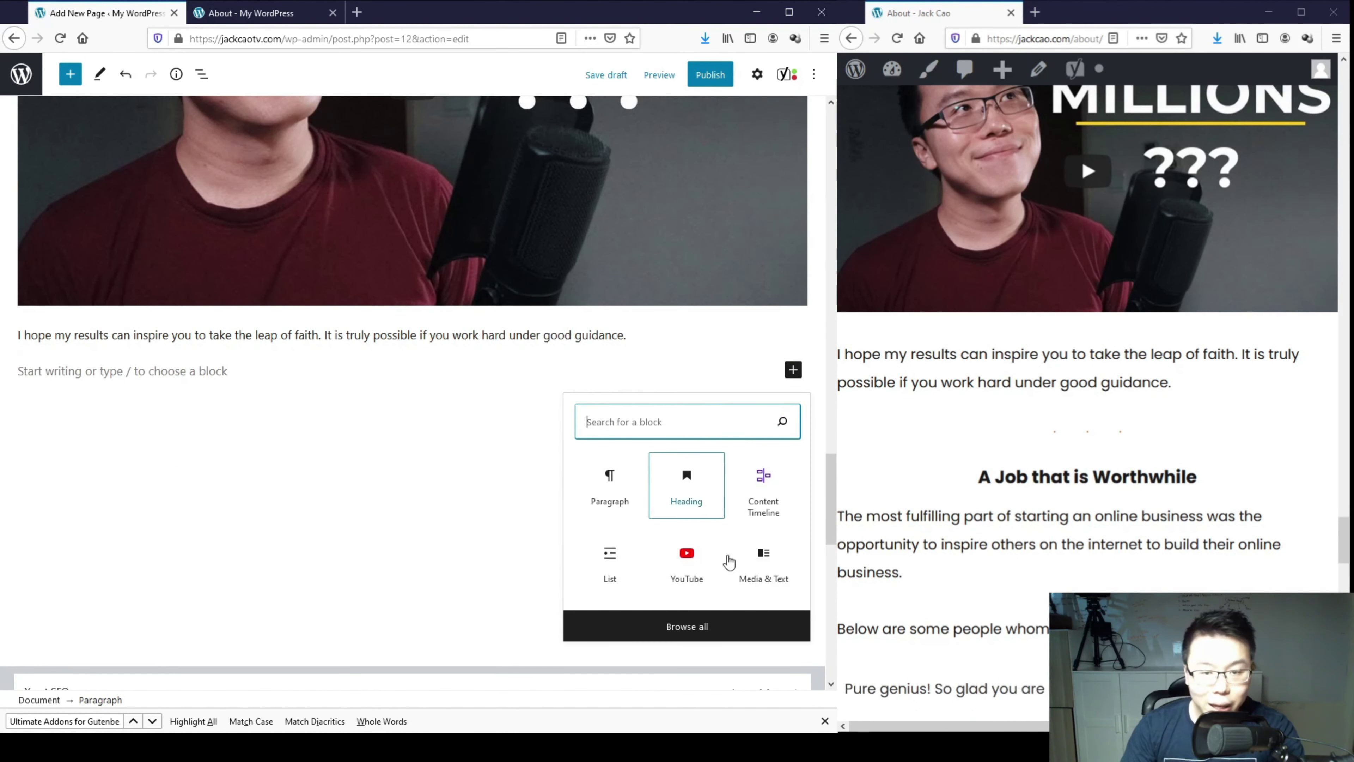
left_click(710, 627)
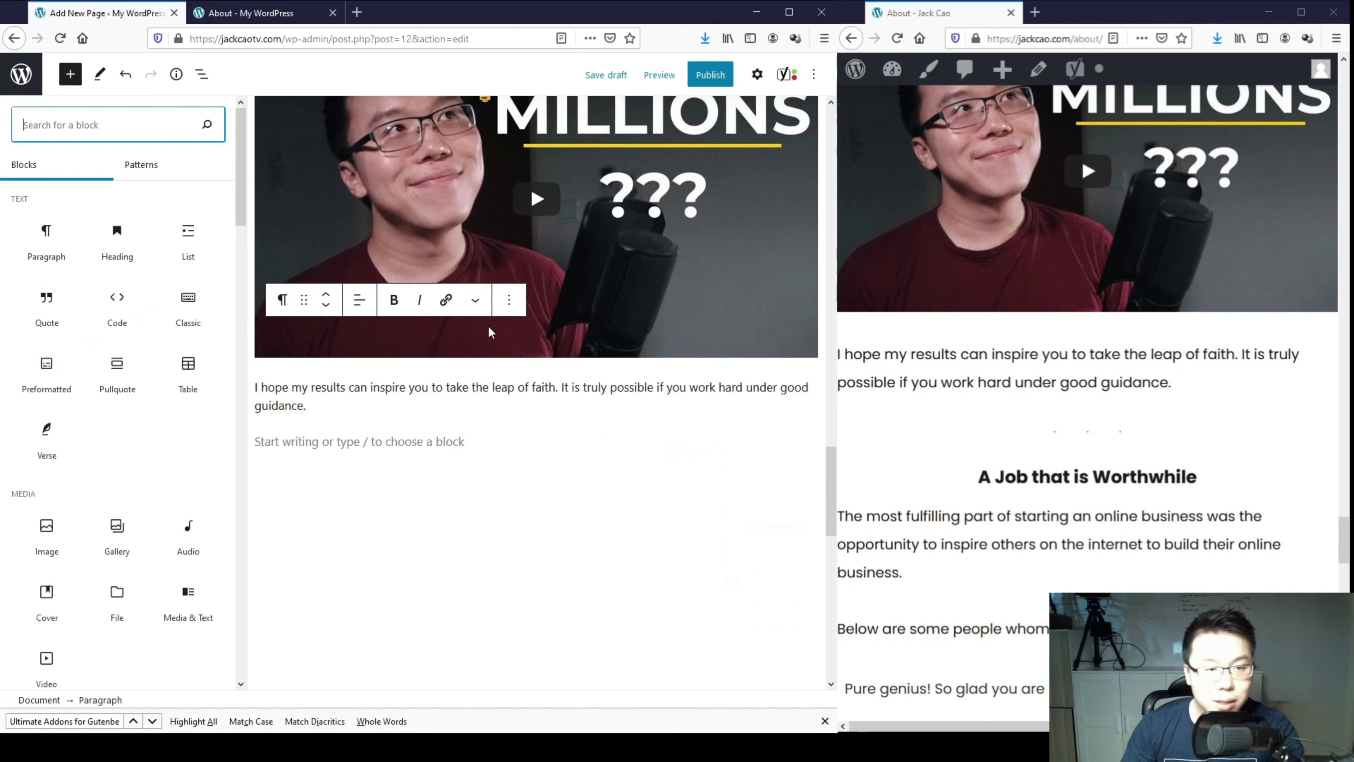
scroll(117, 248, "down", 5)
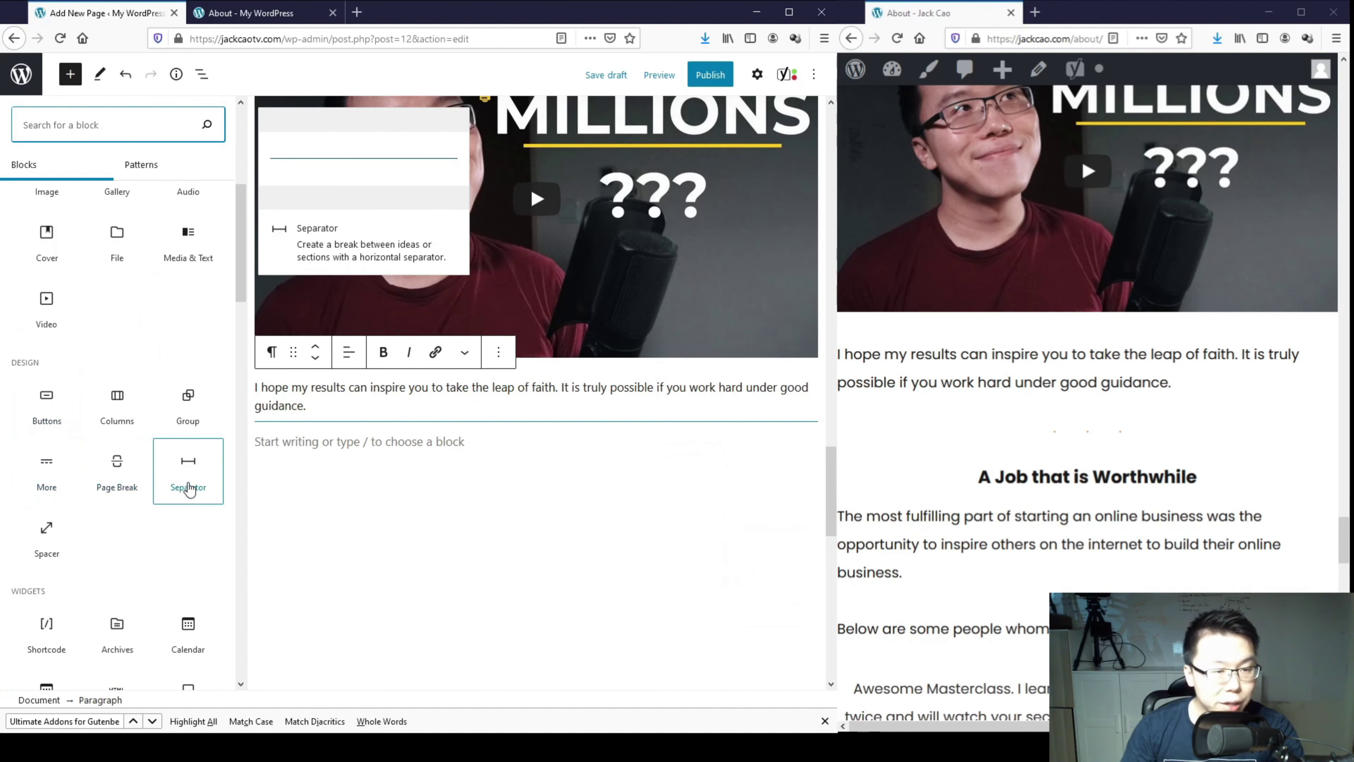
left_click(193, 476)
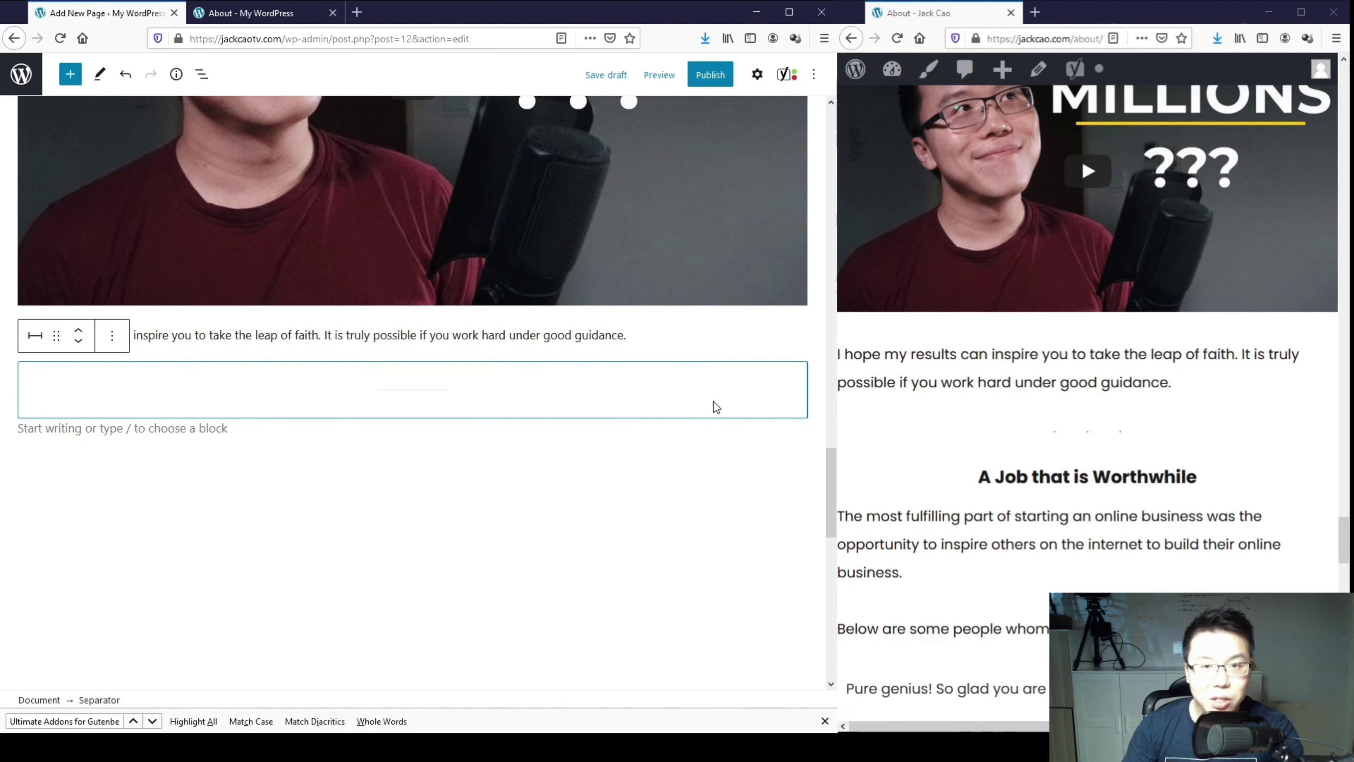
- Style the separator as Dots in luminous vivid orange
left_click(758, 76)
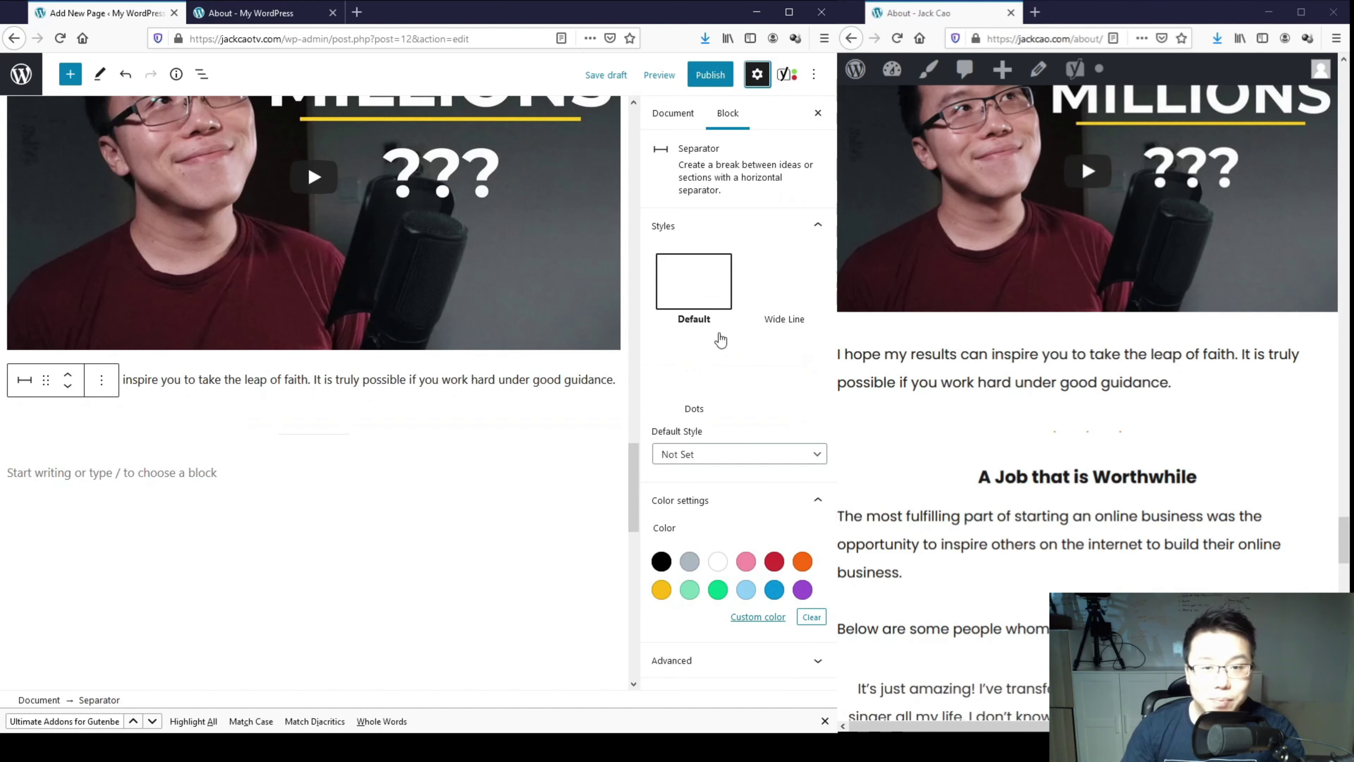
left_click(324, 433)
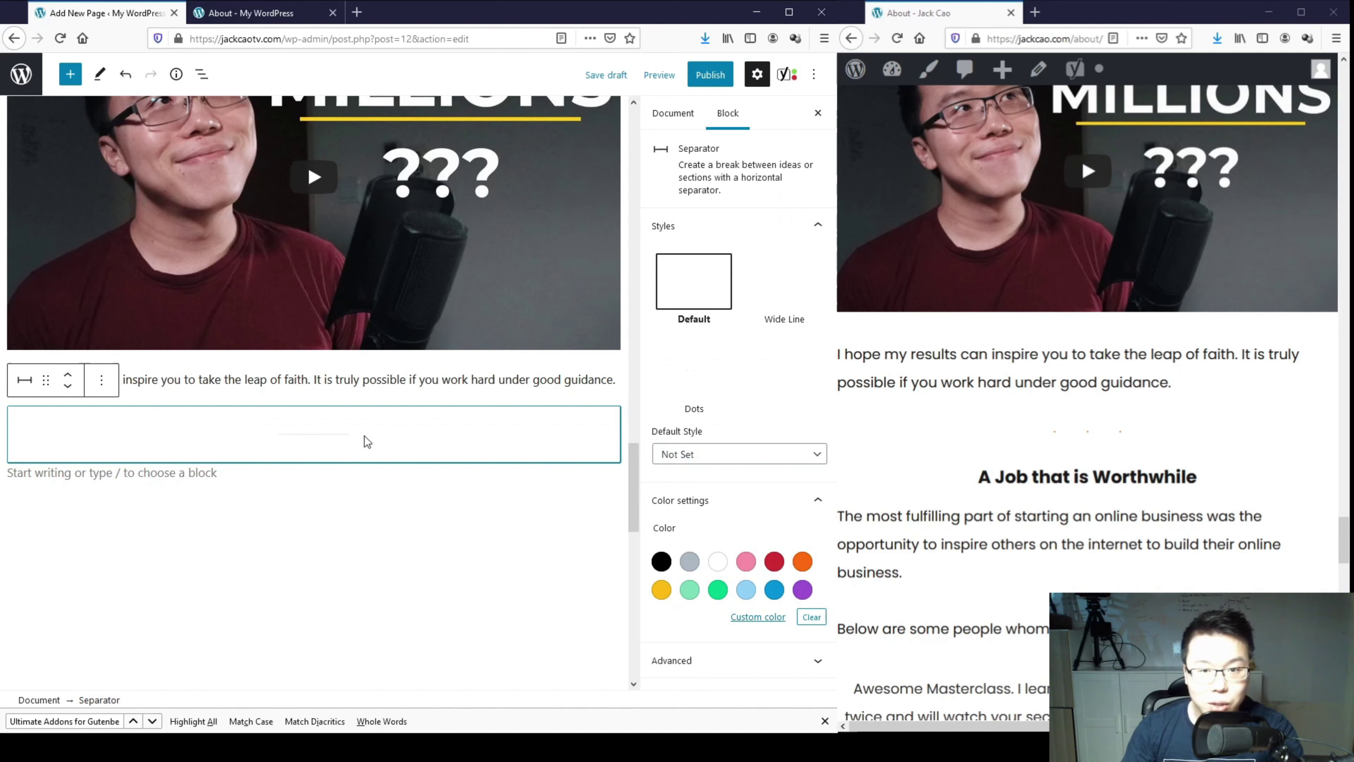
left_click(792, 292)
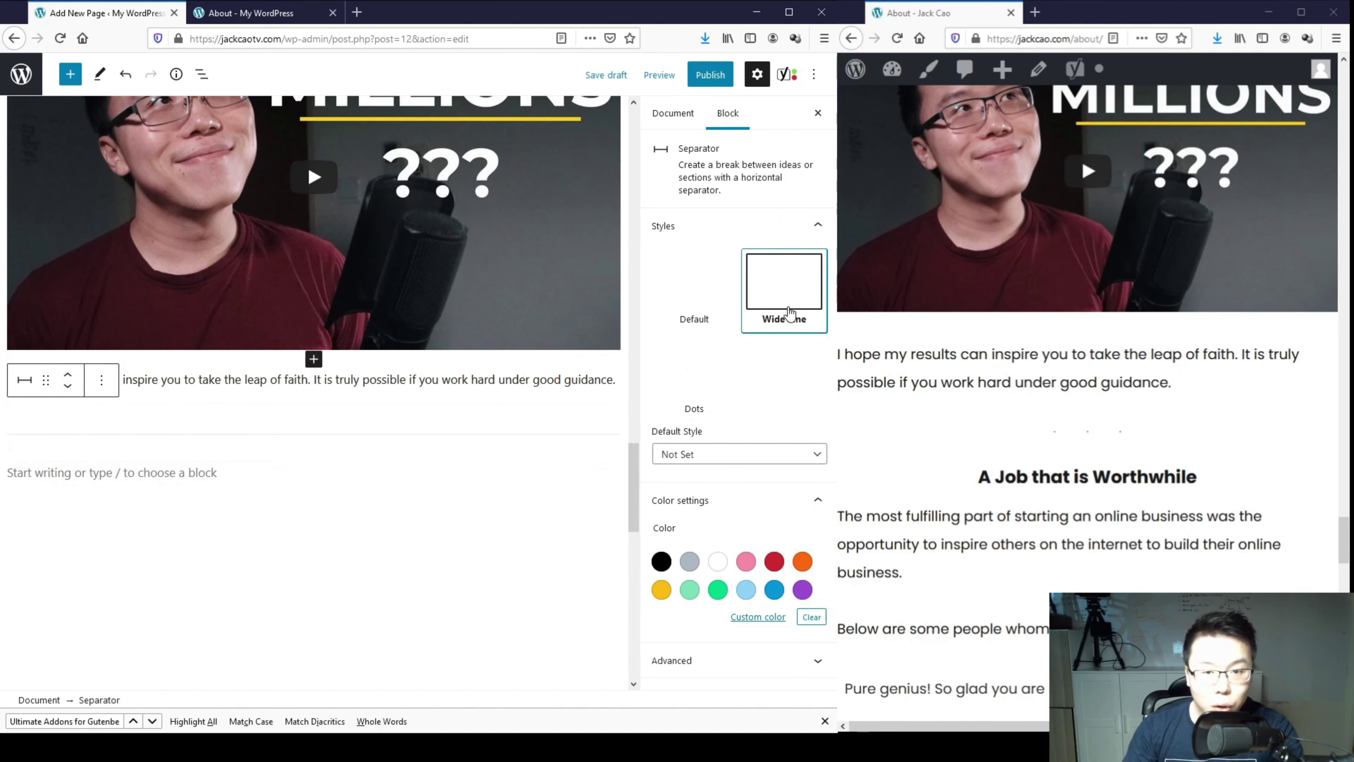
left_click(704, 380)
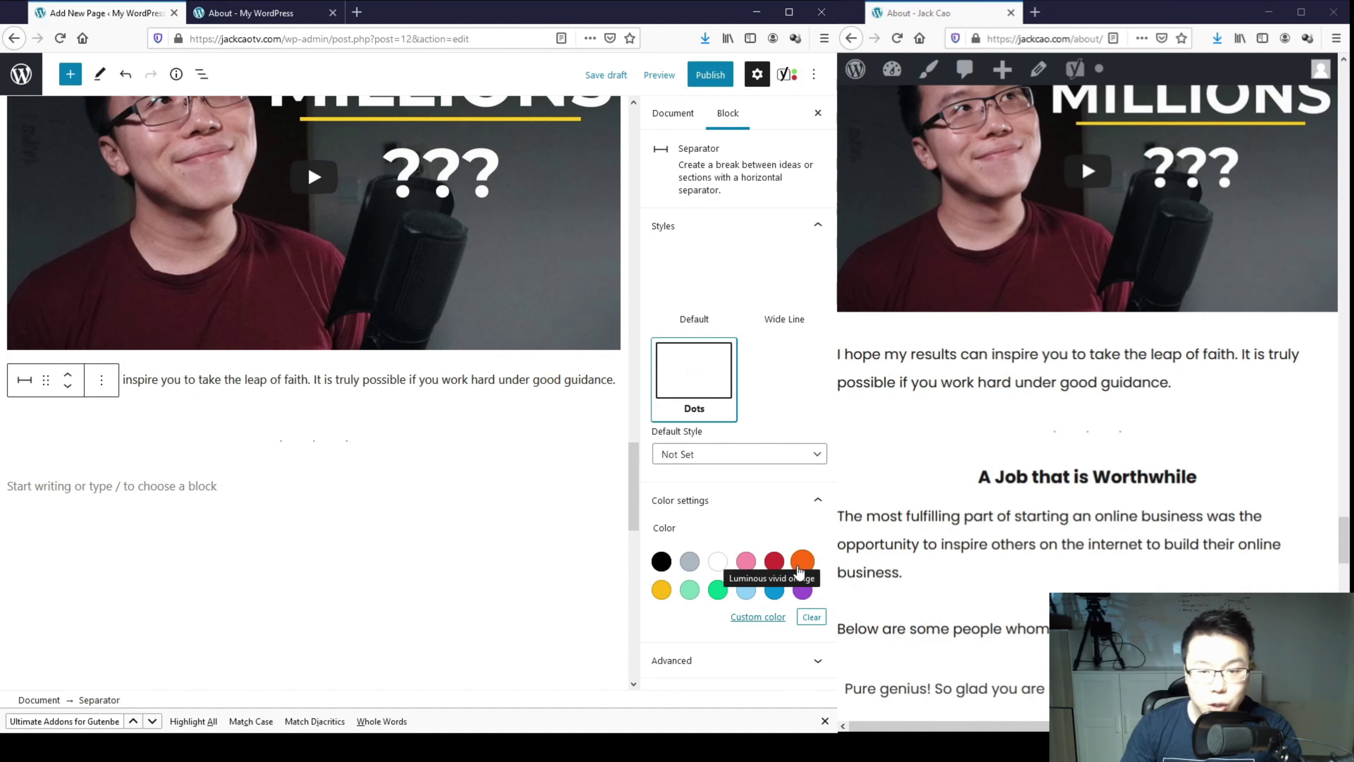
left_click(776, 564)
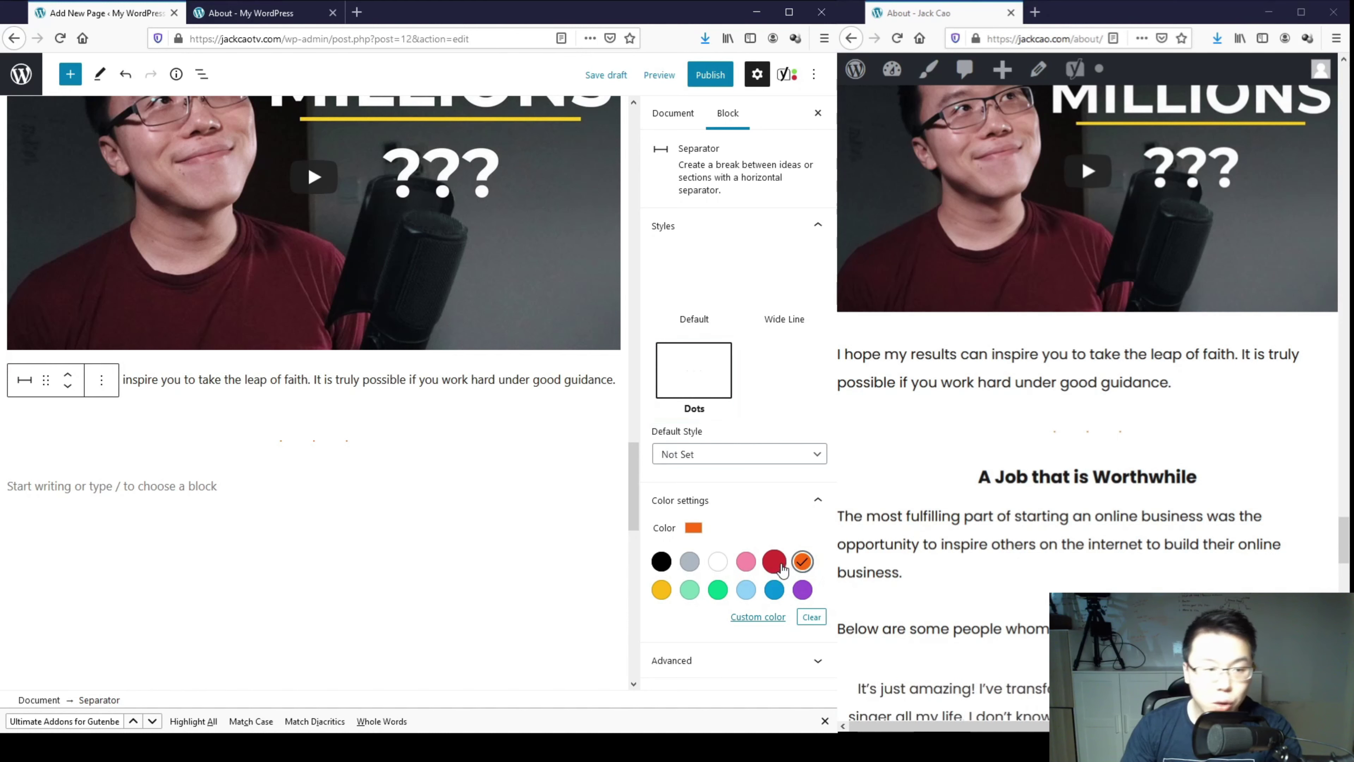
left_click(801, 565)
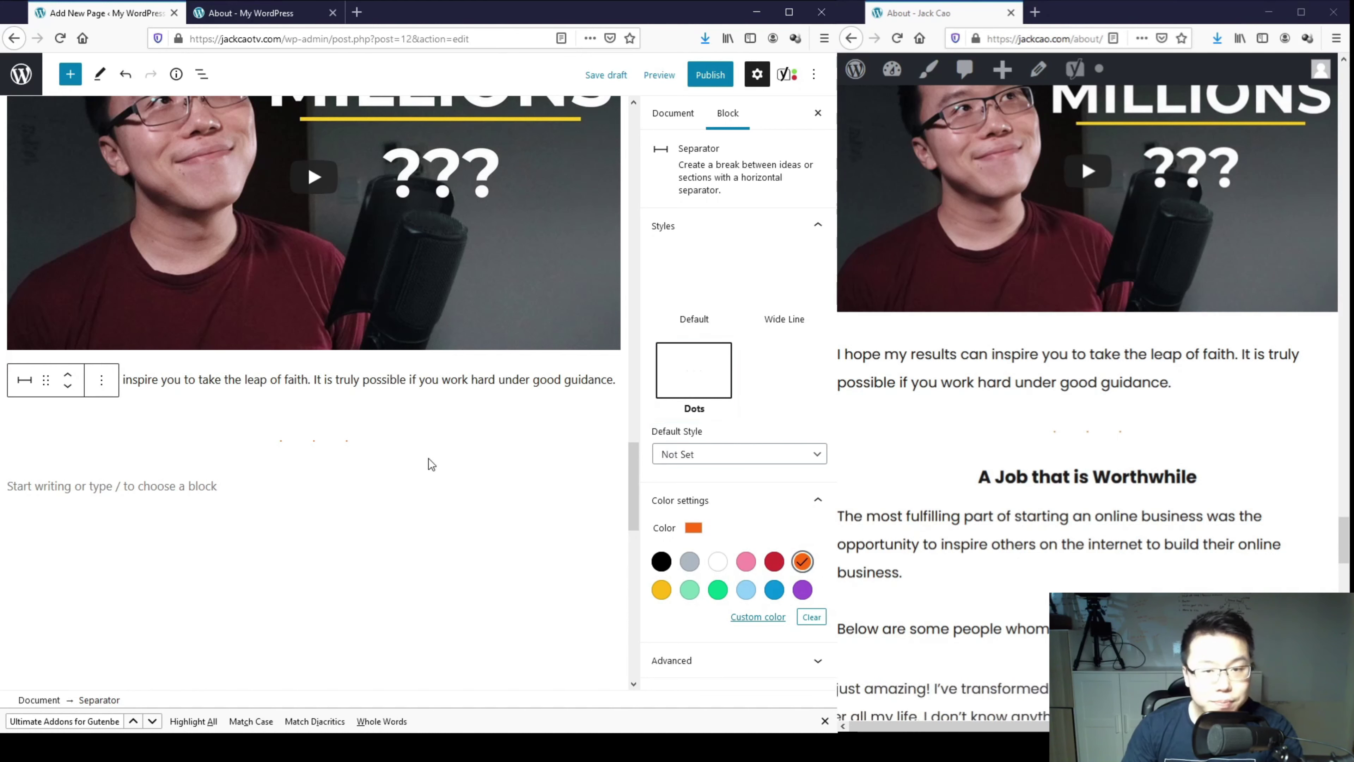
left_click(408, 442)
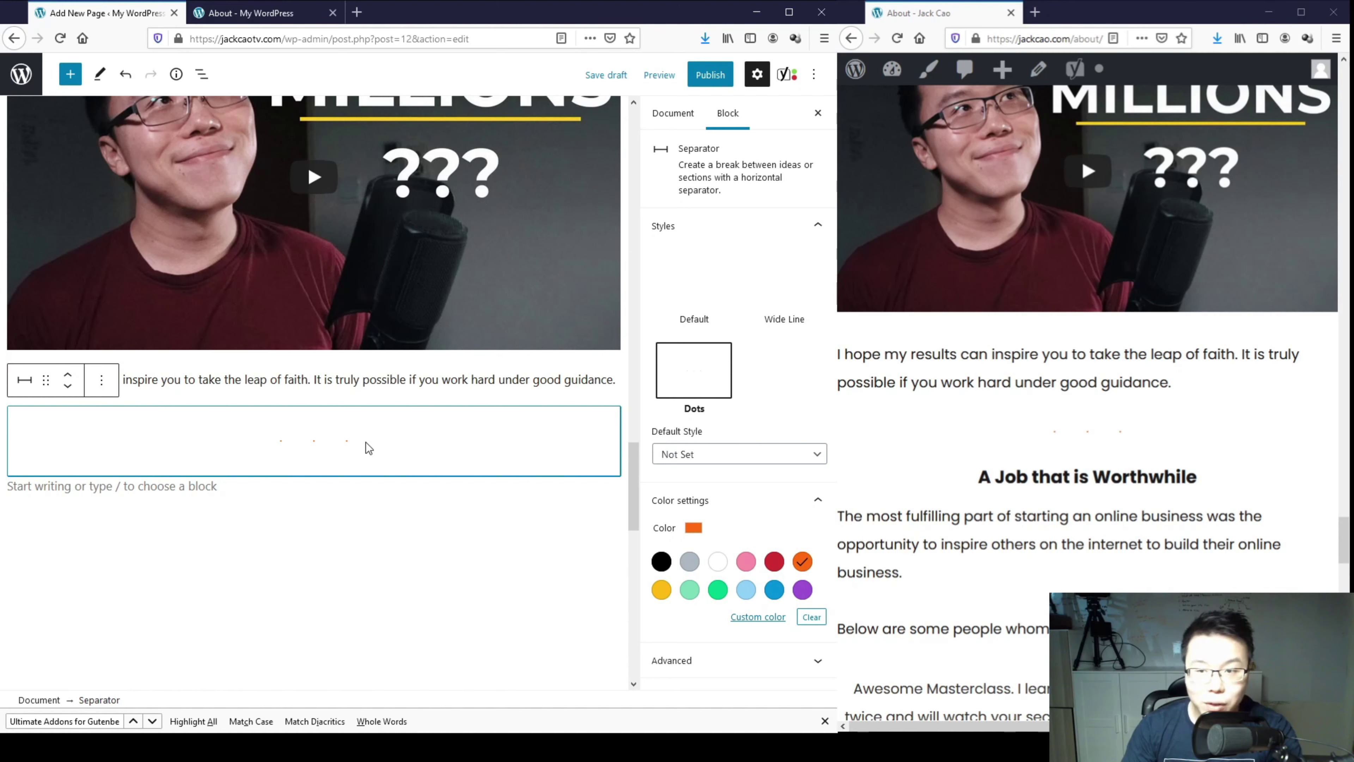
scroll(367, 508, "down", 3)
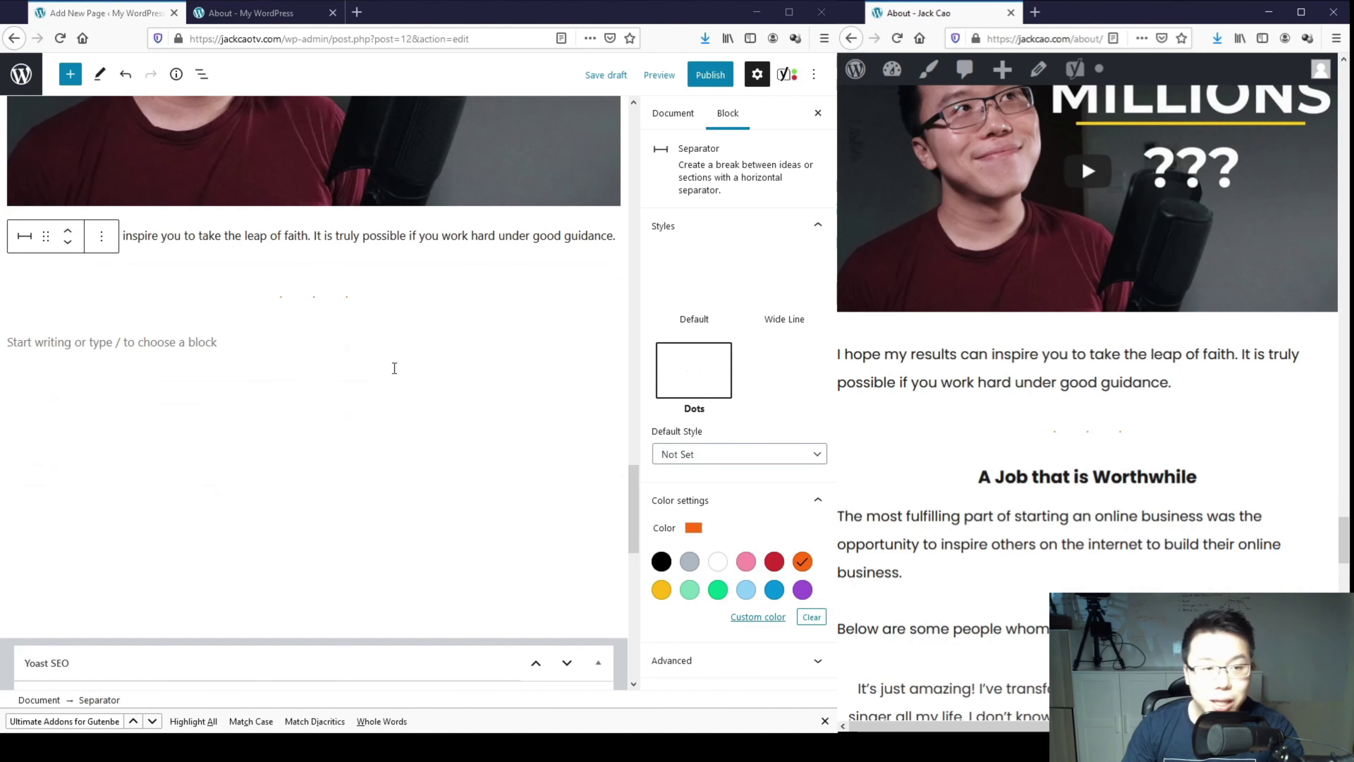
- Add 'A Job that is Worthwhile' from the live page as a centred H2 heading
left_click(276, 339)
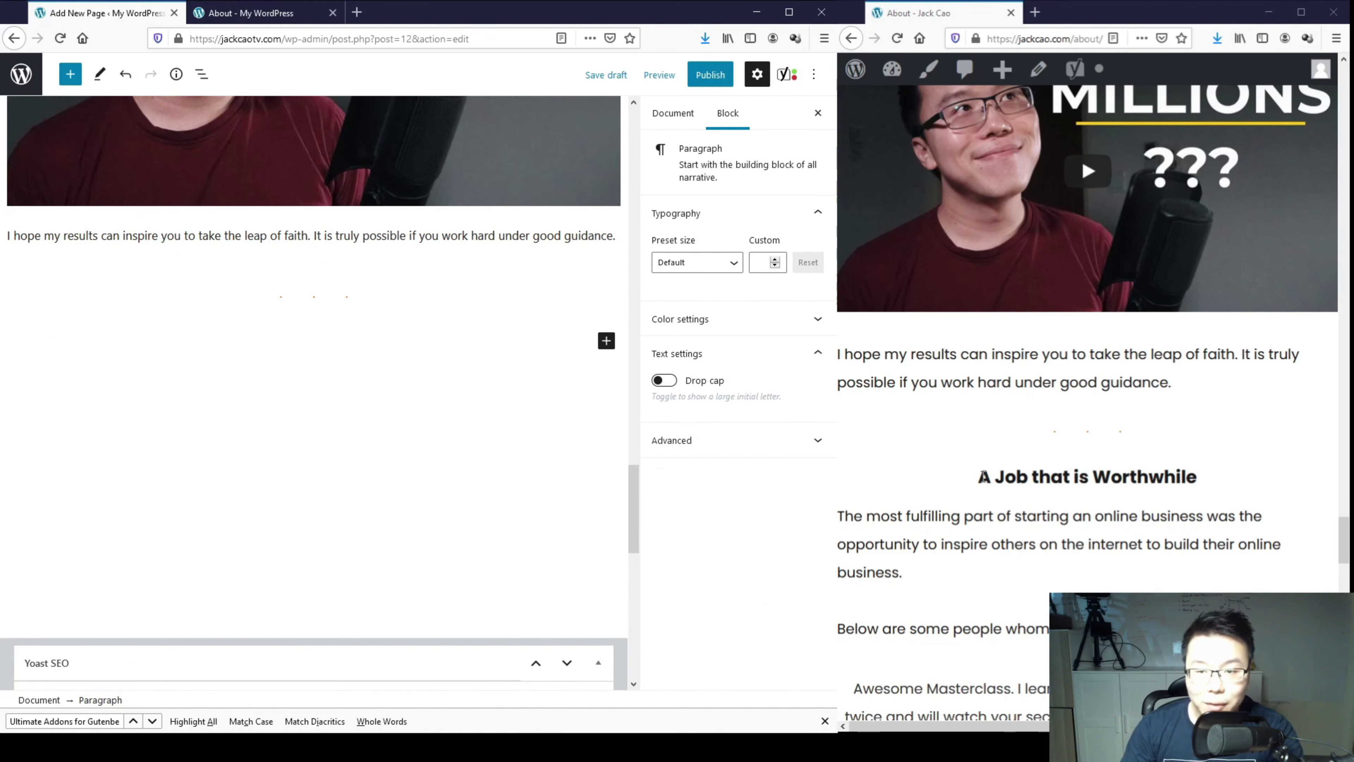
left_click_drag(980, 476, 1209, 479)
left_click(155, 352)
key("ctrl+v")
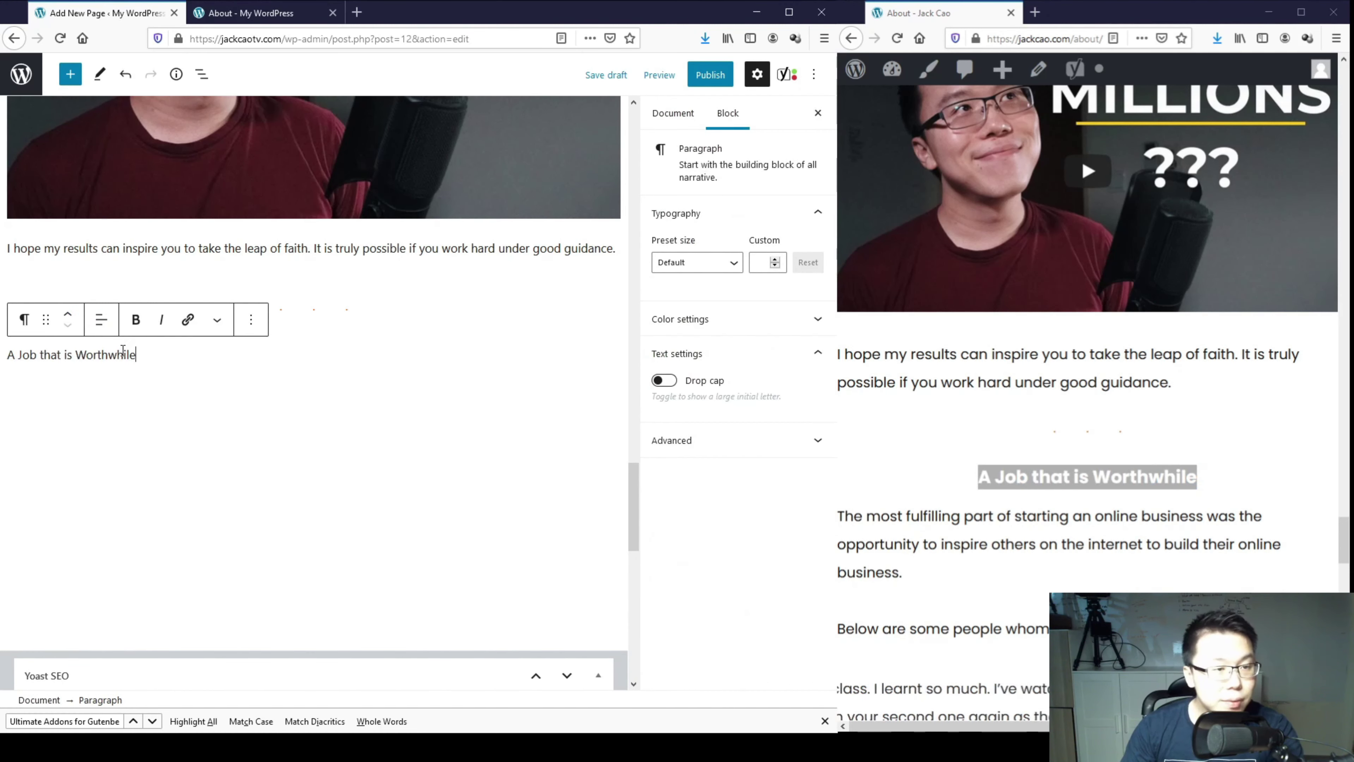
left_click(24, 319)
left_click(85, 391)
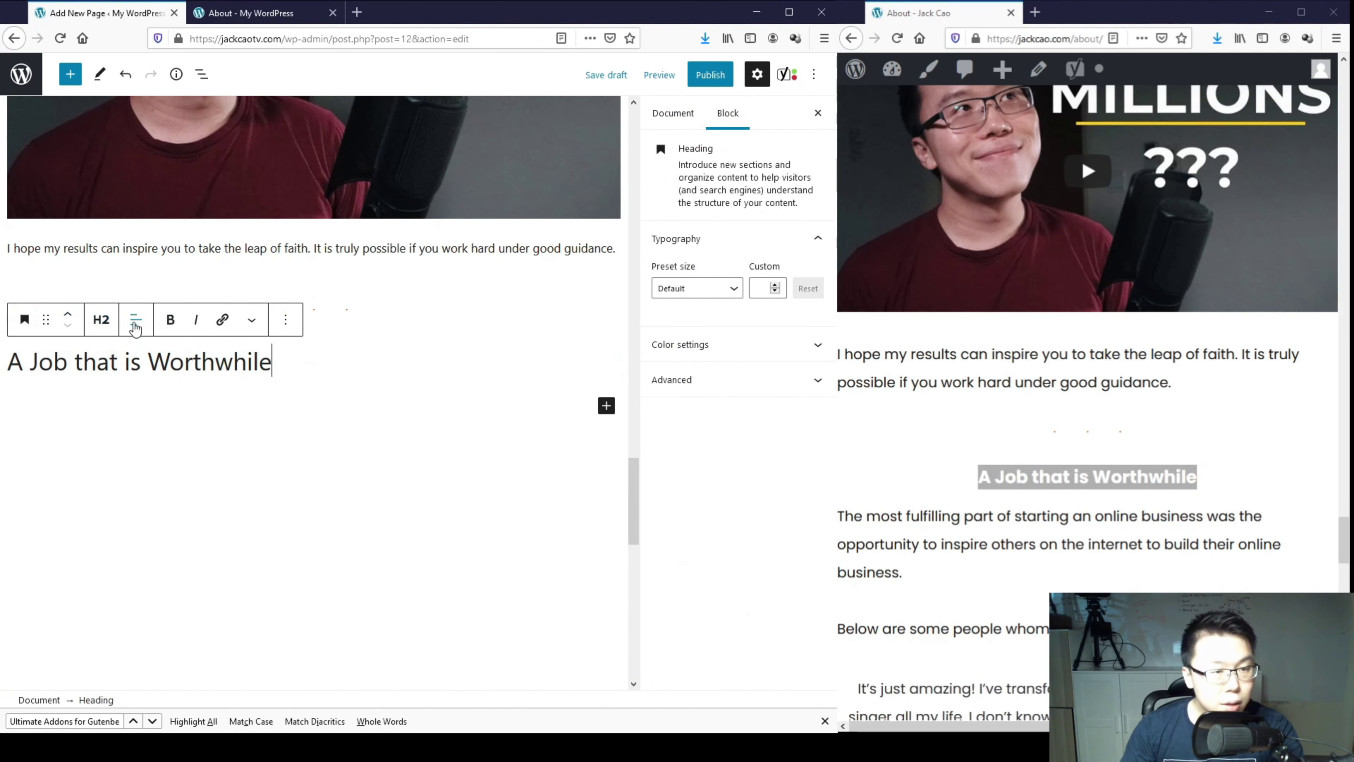
left_click(136, 319)
left_click(160, 397)
- Paste the two paragraphs about inspiring others, ending '…met online:', under the heading
scroll(1152, 566, "down", 3)
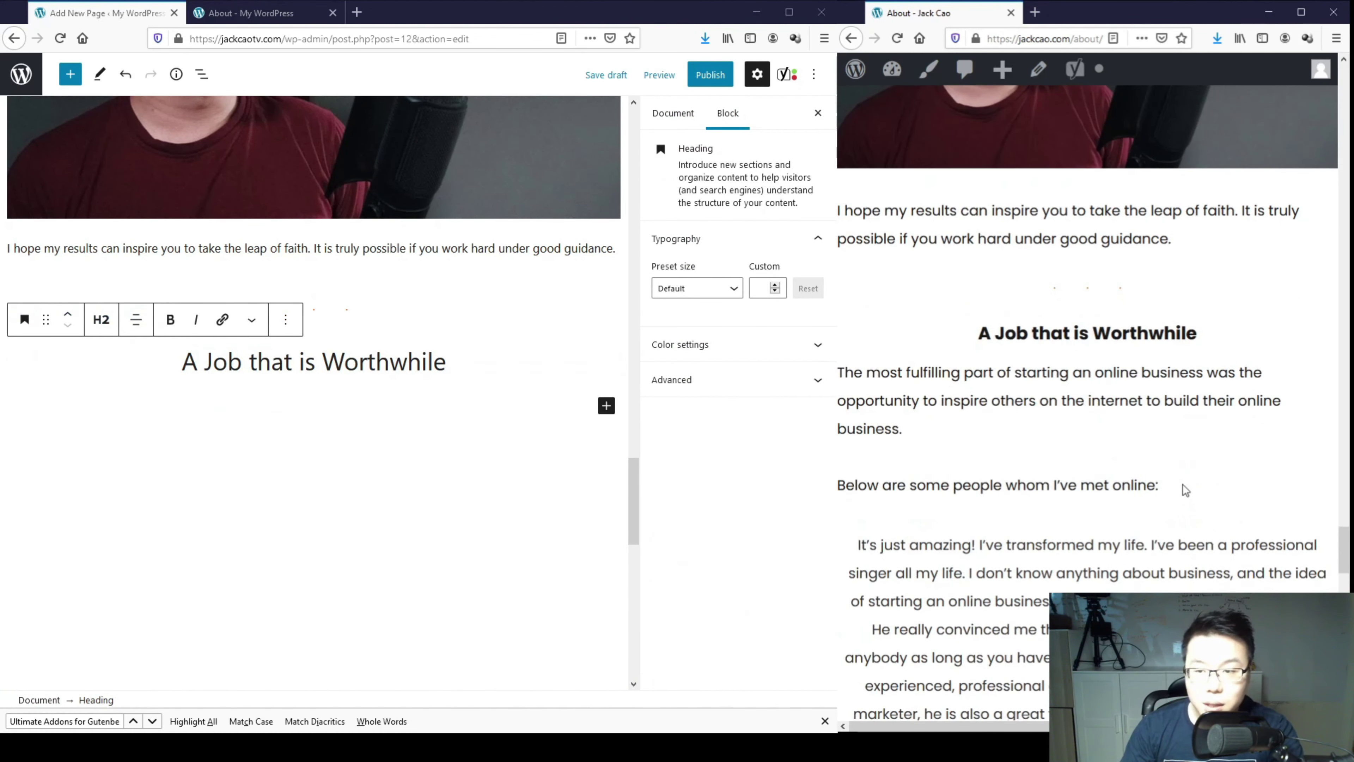
left_click_drag(1182, 487, 840, 379)
key("ctrl+c")
left_click(349, 398)
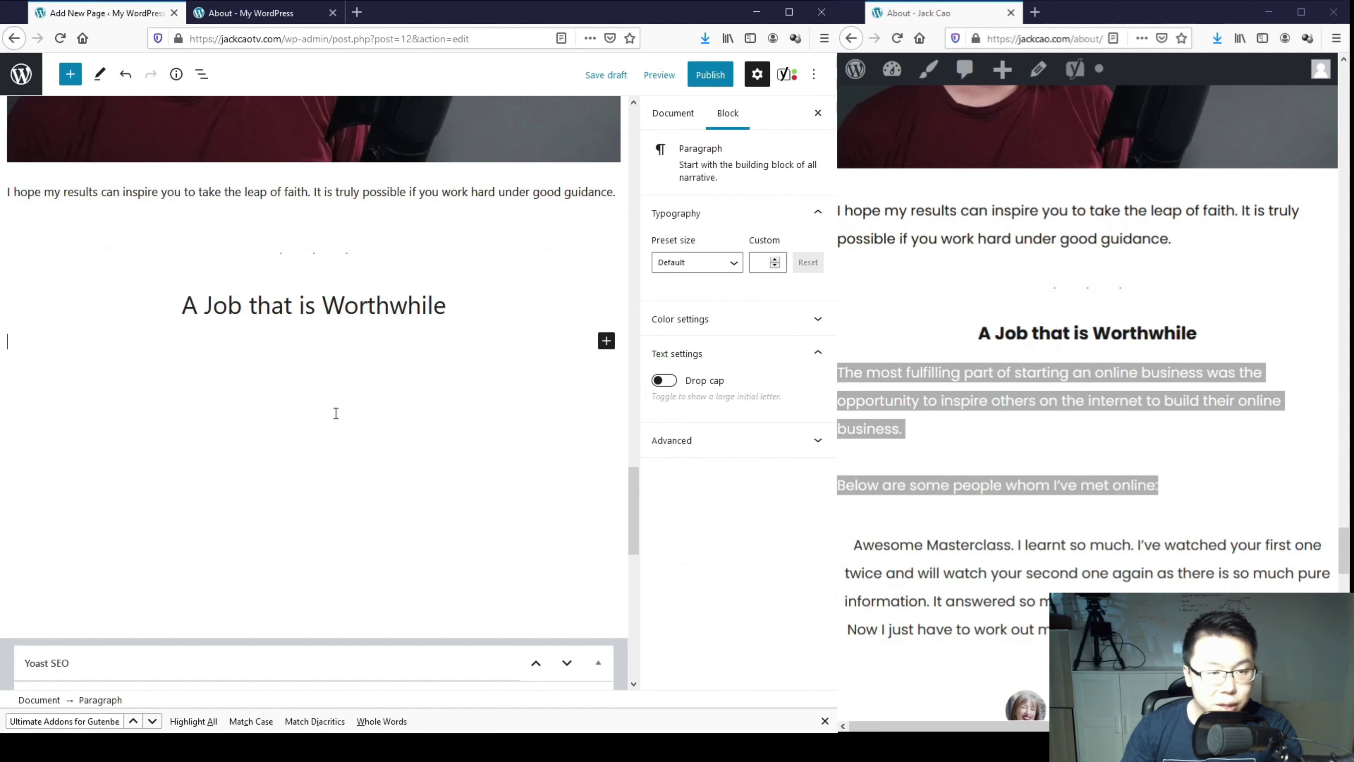
key("ctrl+v")
key("Return")
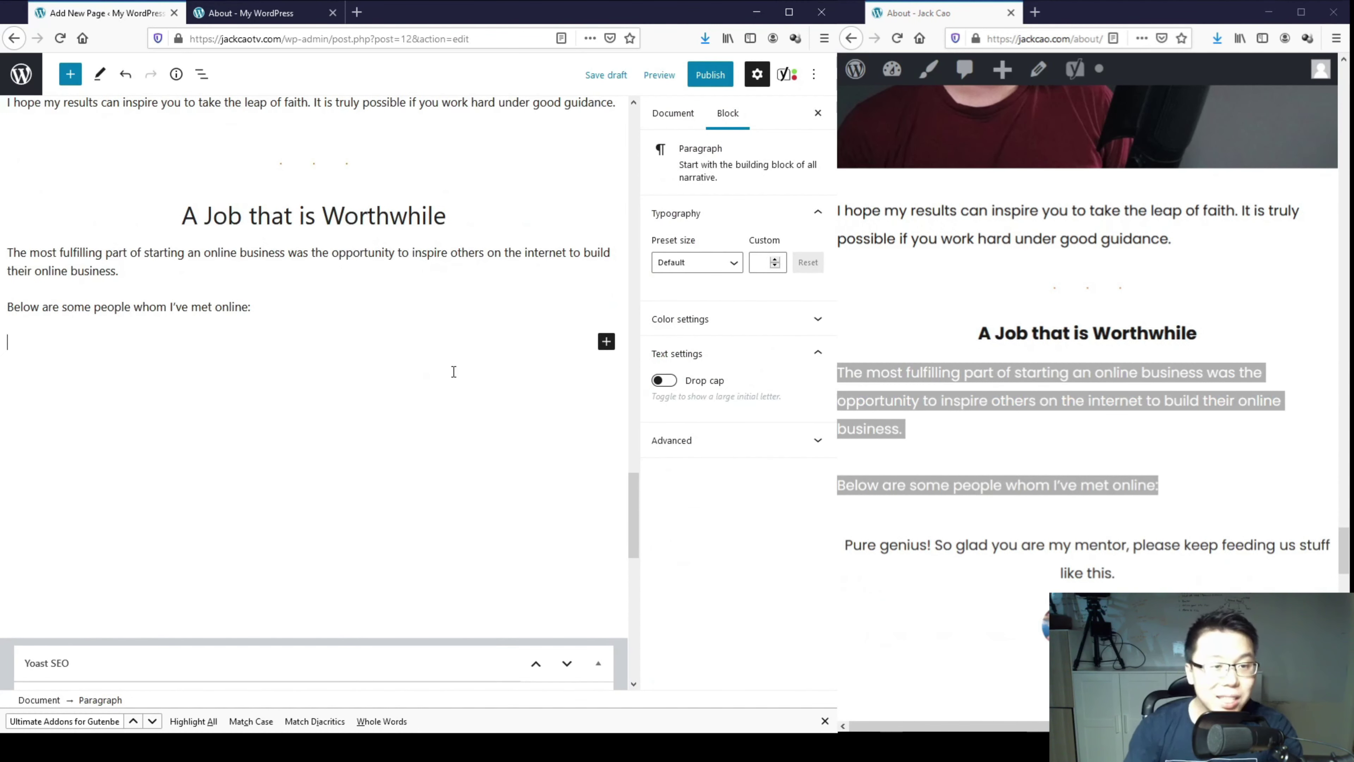
left_click(607, 342)
- Insert a Testimonial block below the paragraphs
left_click(499, 595)
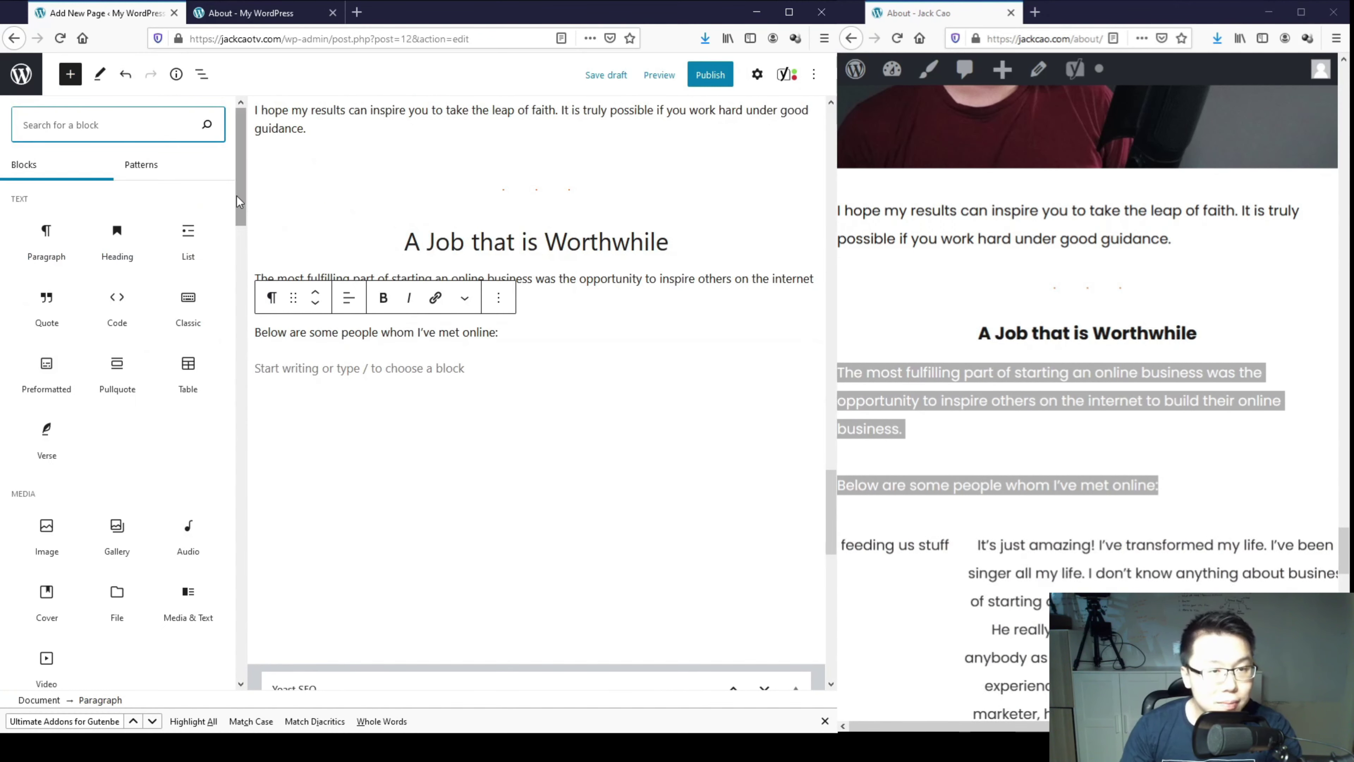
left_click_drag(238, 197, 244, 584)
mouse_move(104, 388)
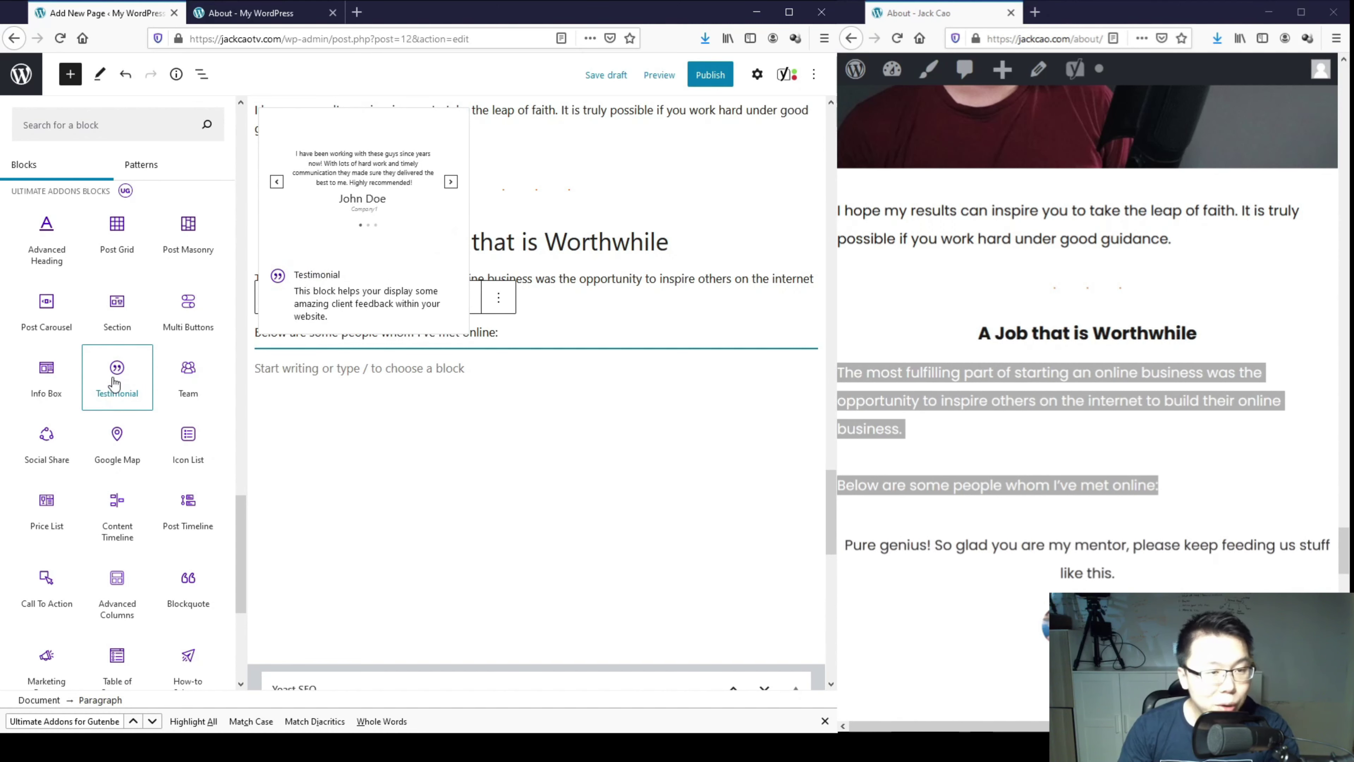
left_click(119, 373)
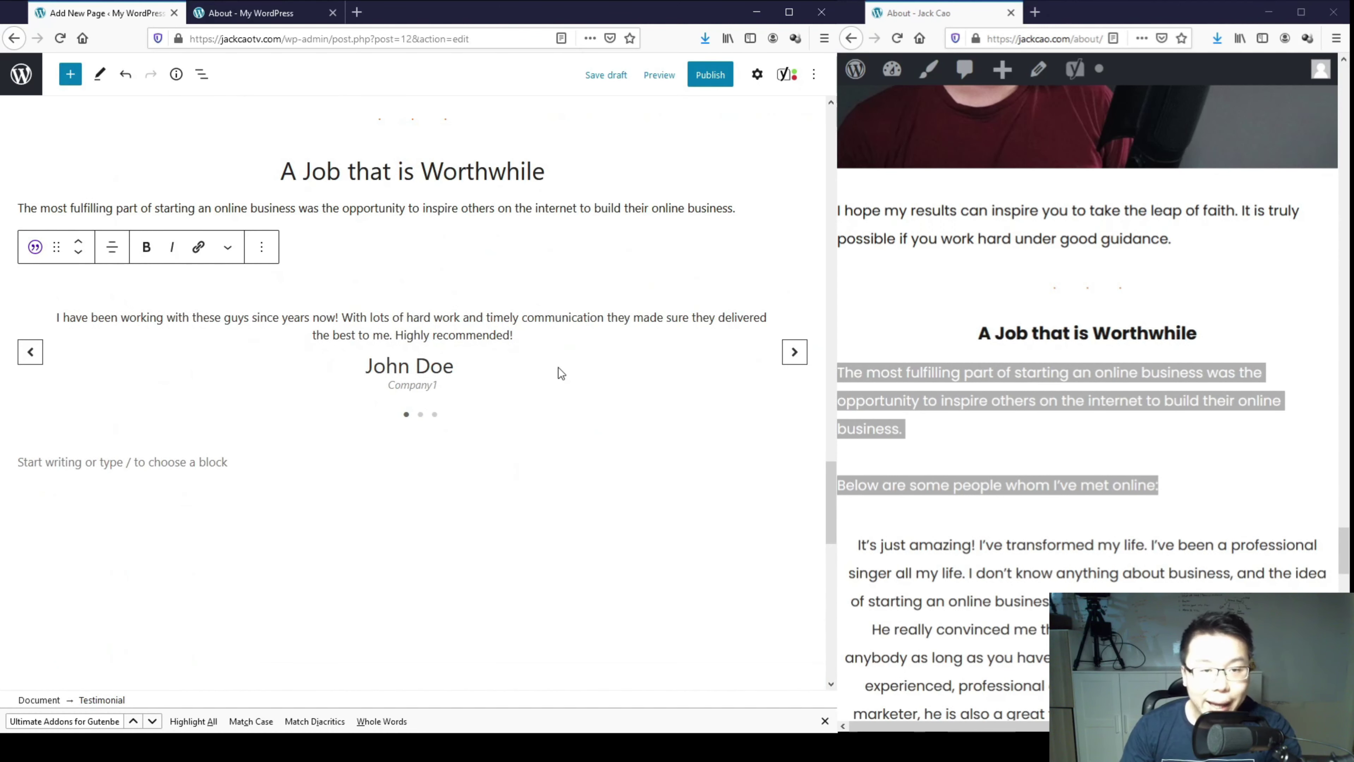
- Set the first testimonial's image to the uploaded Rex.png, with alt text naming the person
left_click(758, 75)
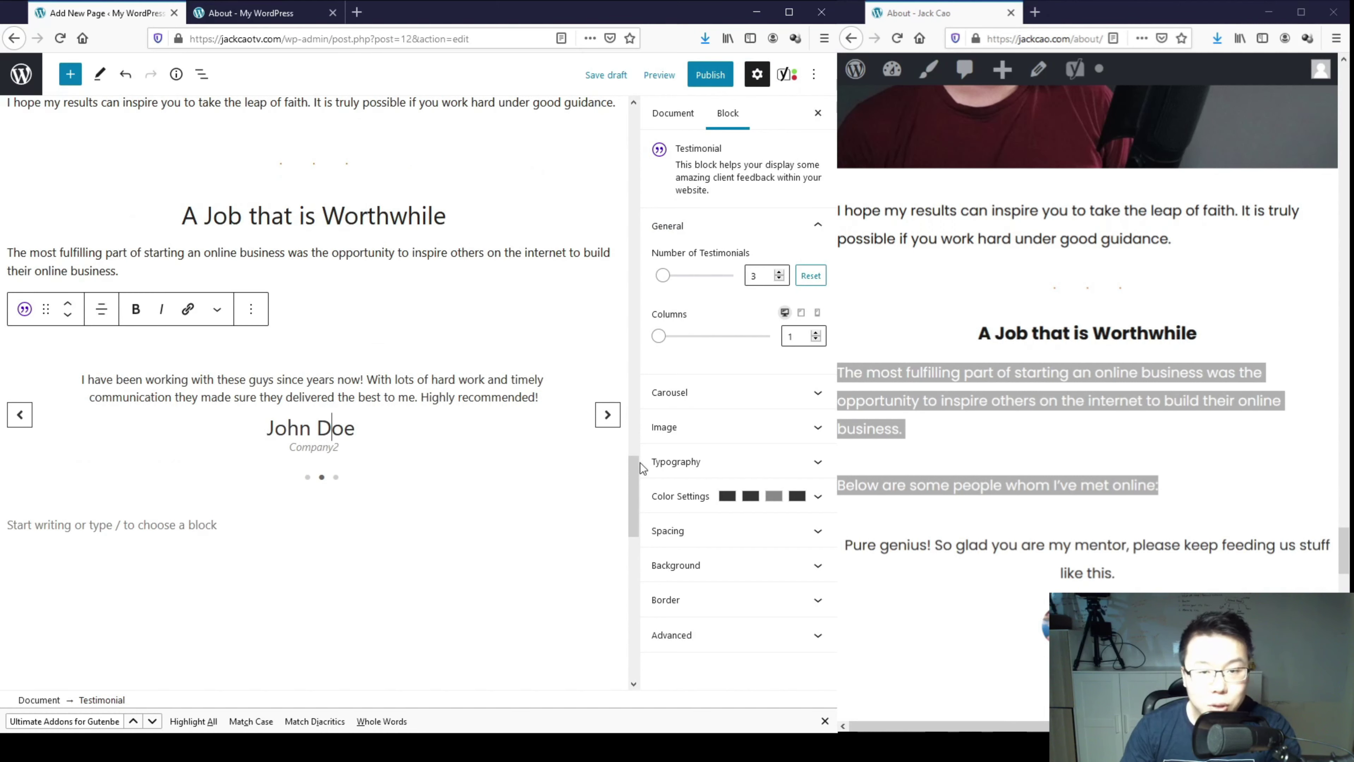
left_click(778, 427)
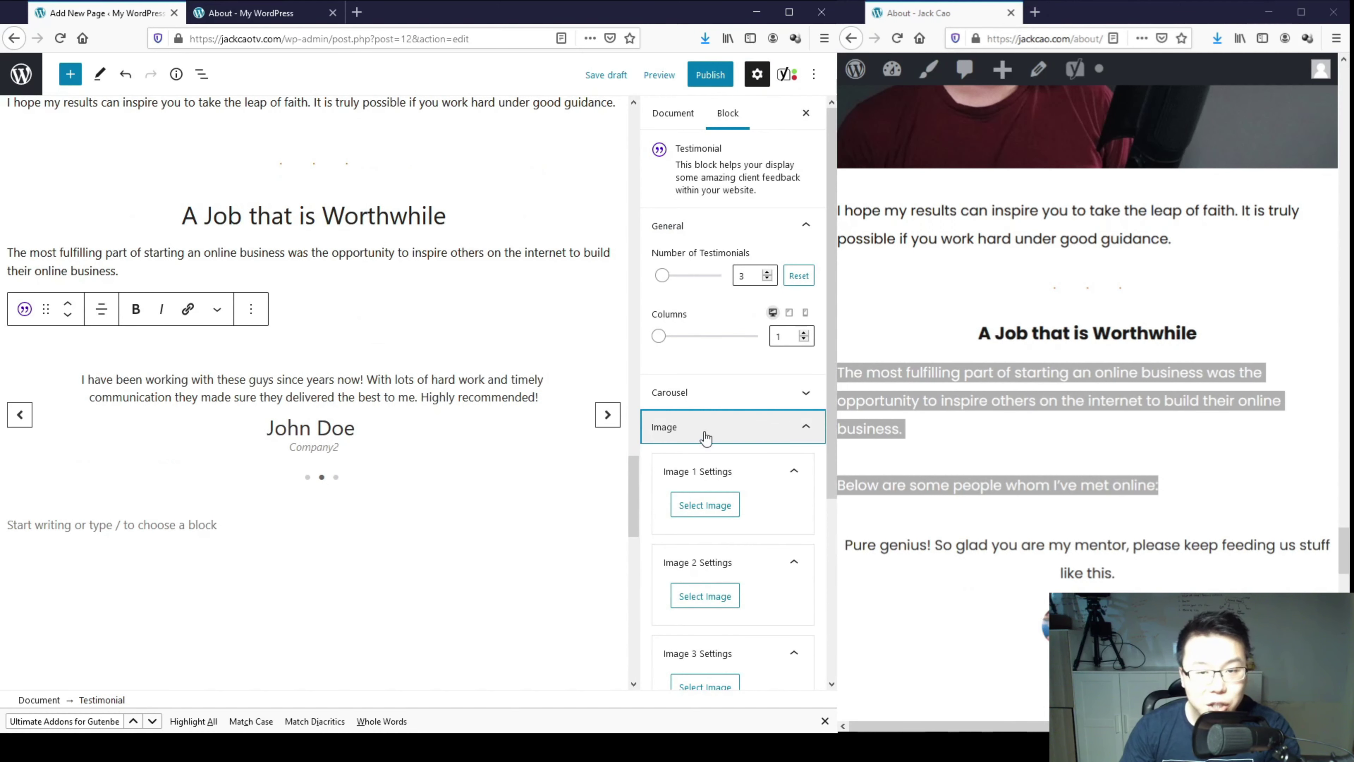
left_click(702, 503)
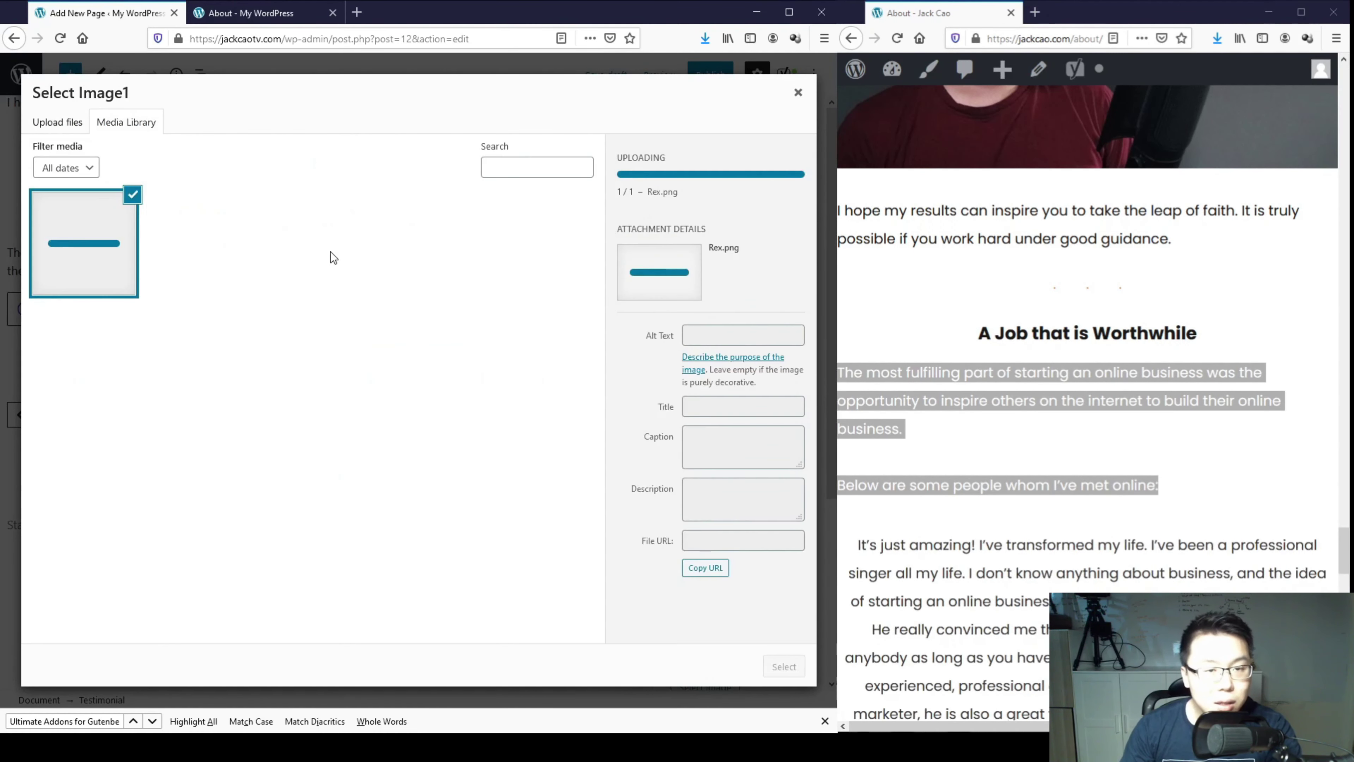
left_click(717, 294)
type("Rex")
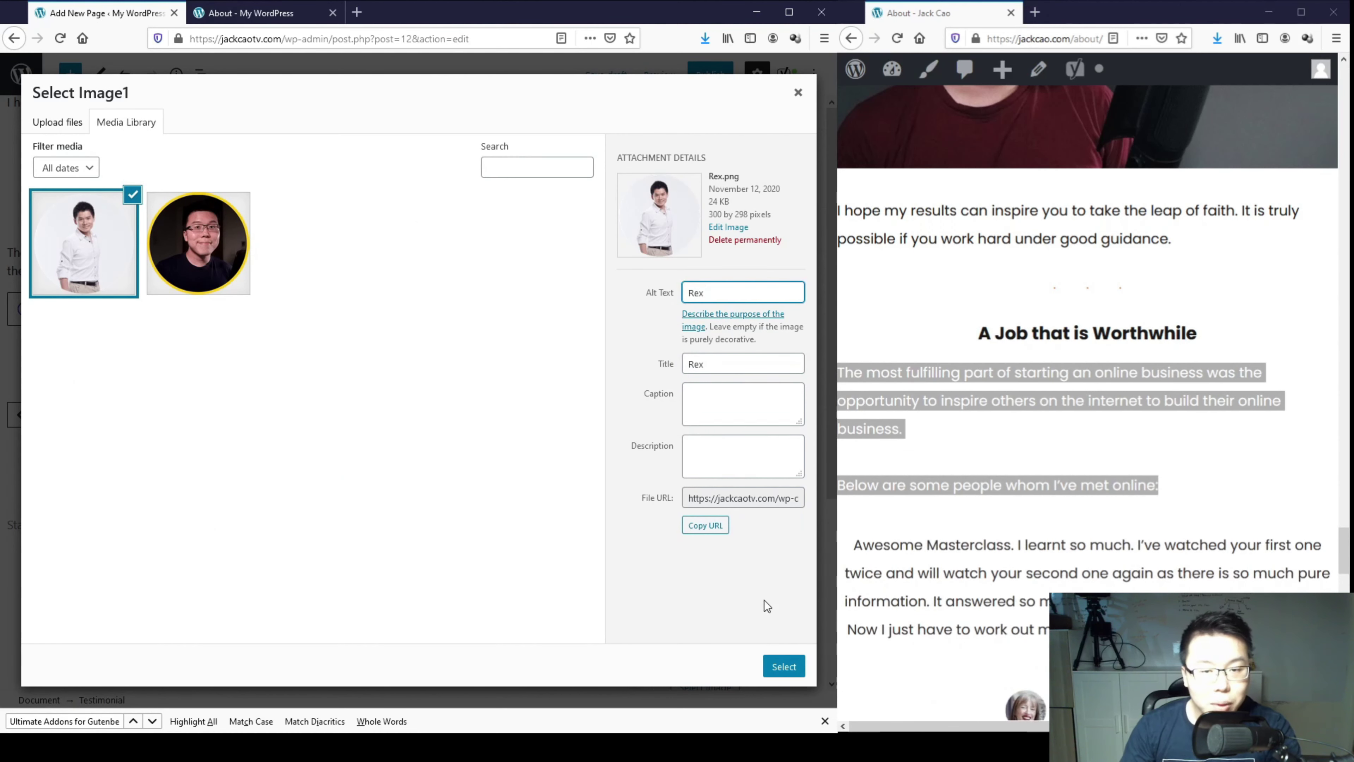
left_click(784, 666)
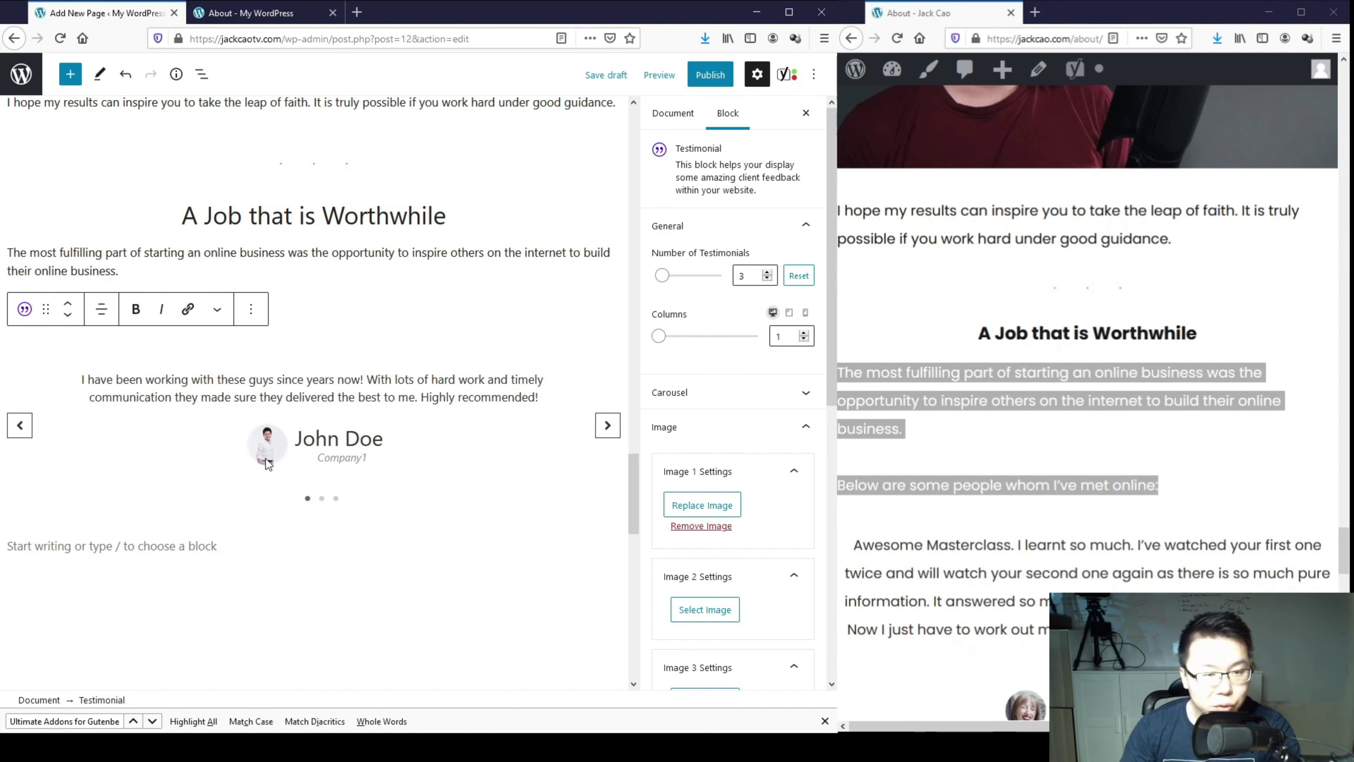
- Replace the placeholder name with the person's name and the company line with '7aiwan'
key("ctrl+a")
key("ctrl+a")
left_click(299, 446)
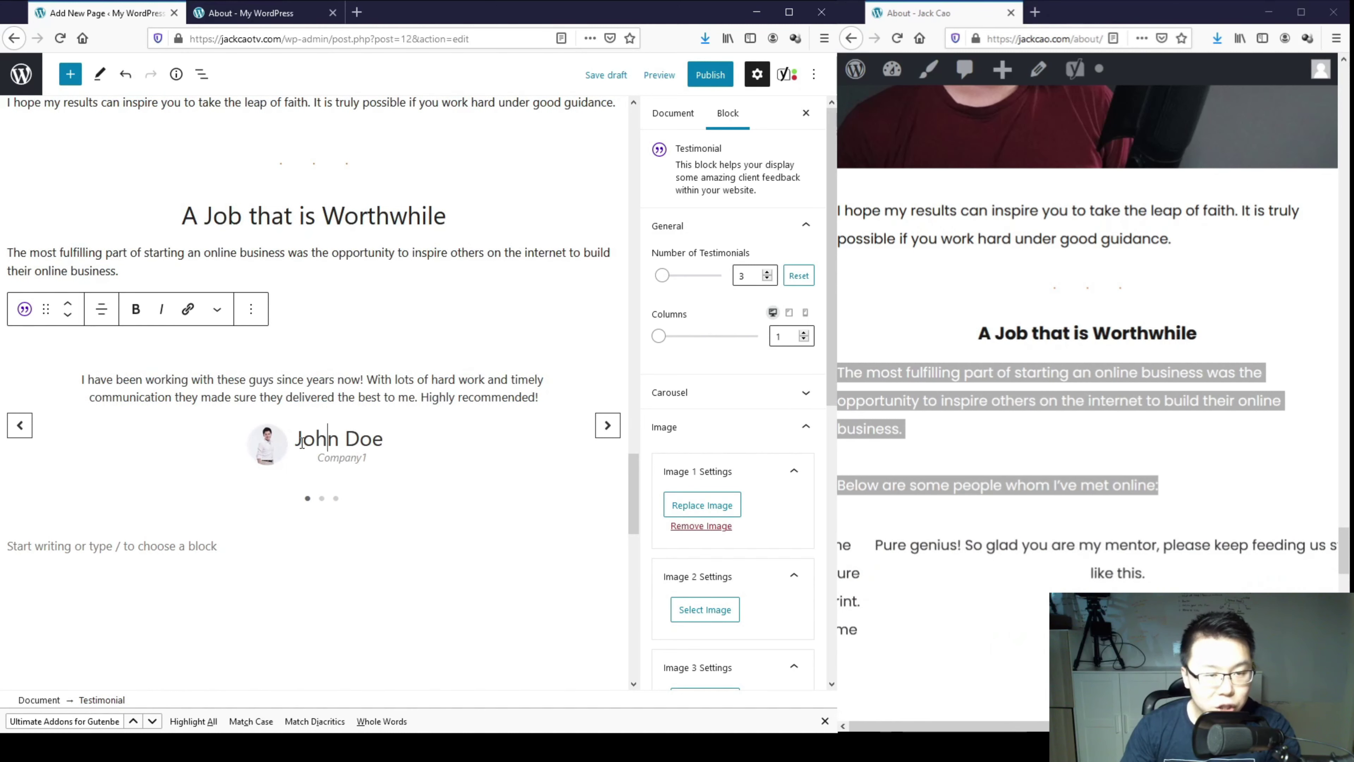
key("ctrl+a")
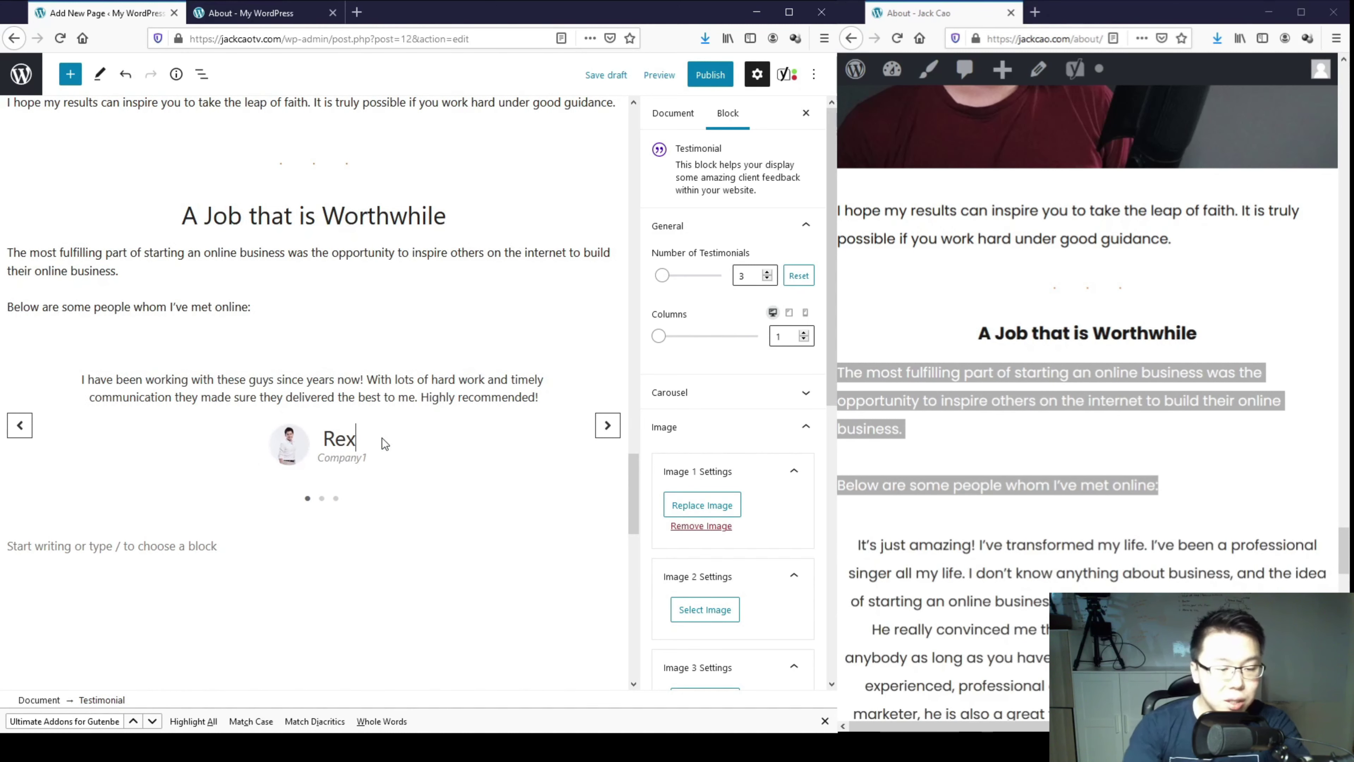
left_click(373, 457)
key("ctrl+a")
type("7")
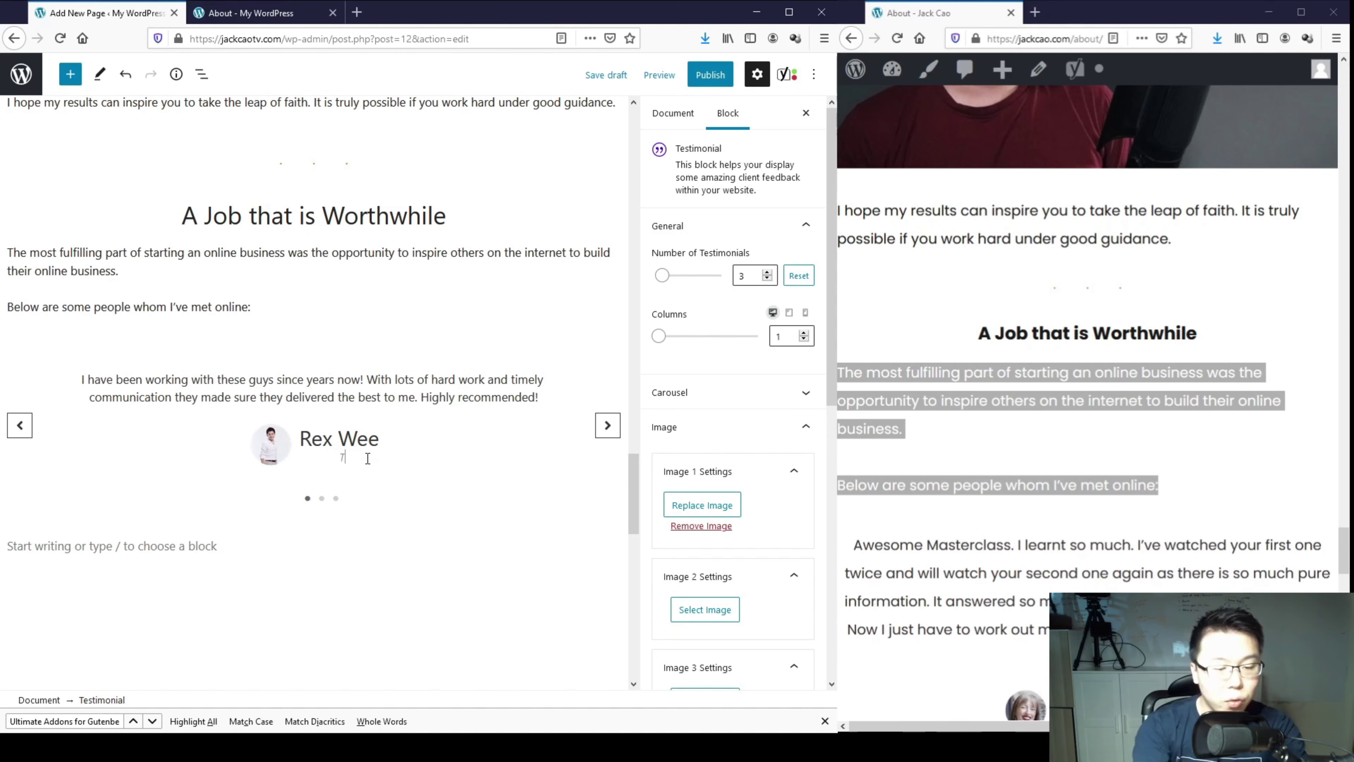
type("aiwan")
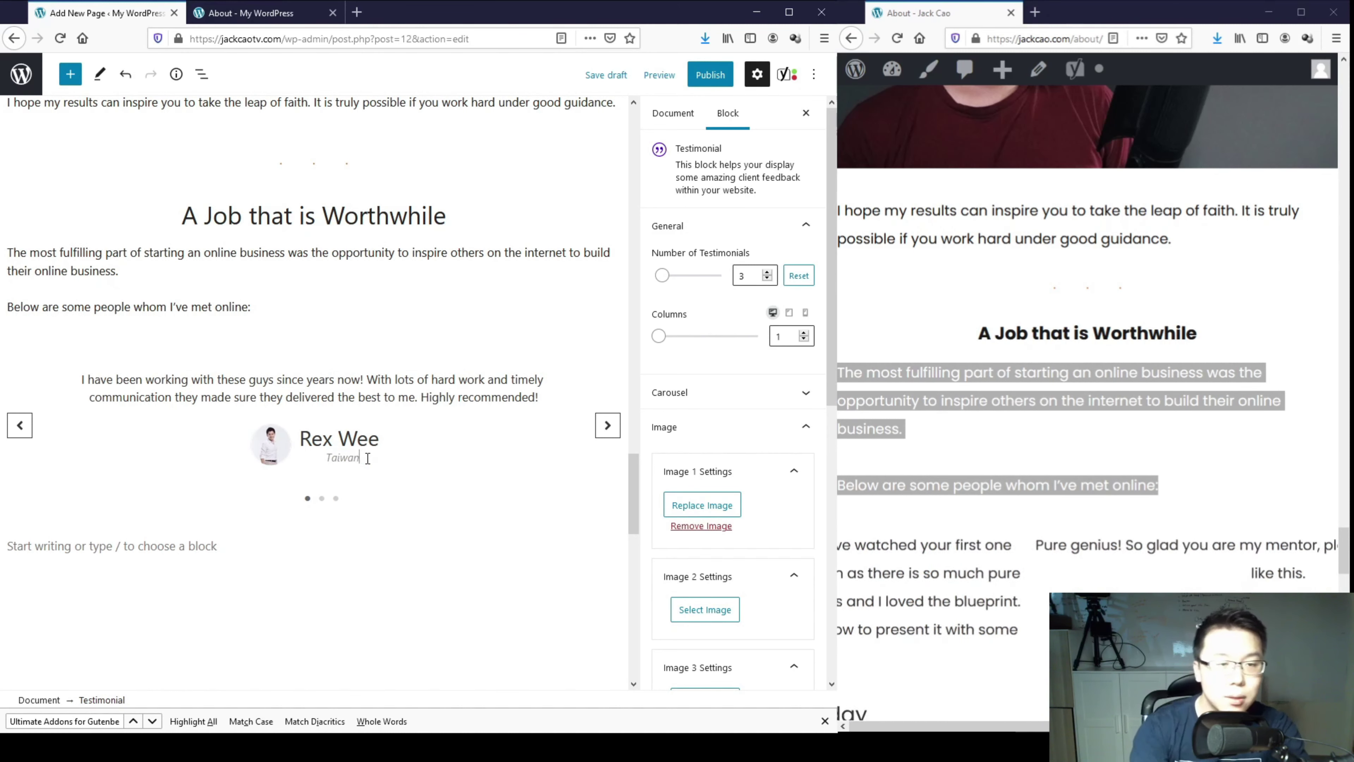
- Paste the long testimonial from the live page over the first slide's placeholder quote
scroll(1087, 373, "down", 3)
left_click_drag(857, 401, 1312, 542)
scroll(988, 540, "down", 3)
left_click_drag(859, 257, 1130, 567)
key("ctrl+c")
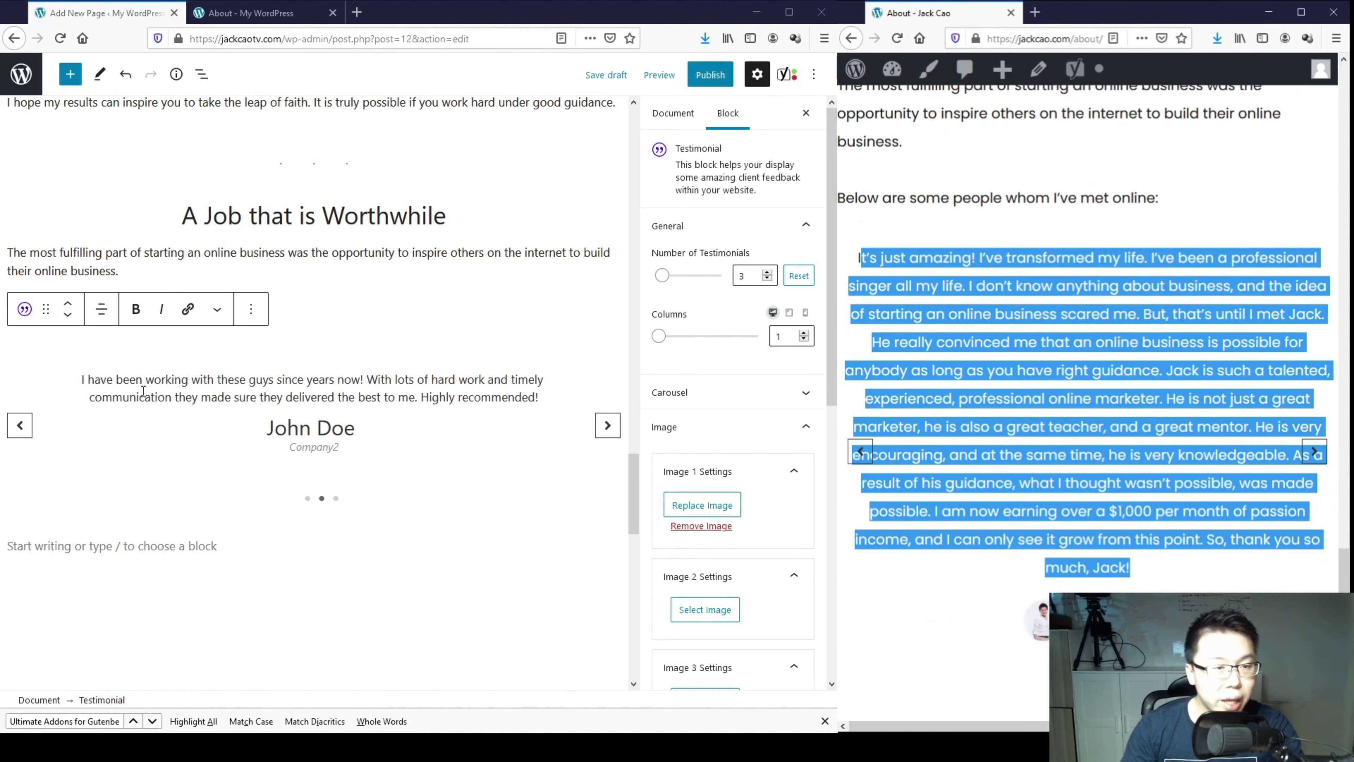
left_click(143, 392)
left_click(19, 434)
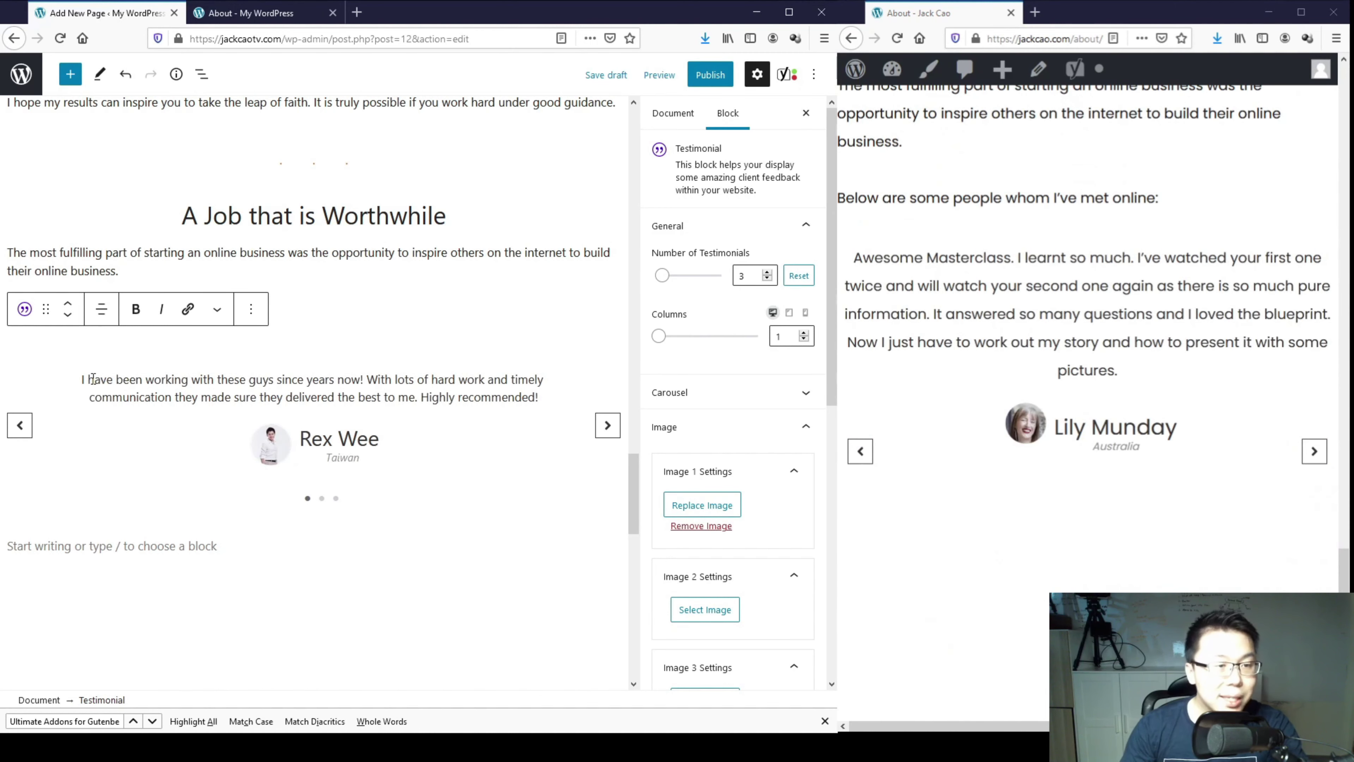
left_click_drag(84, 379, 555, 396)
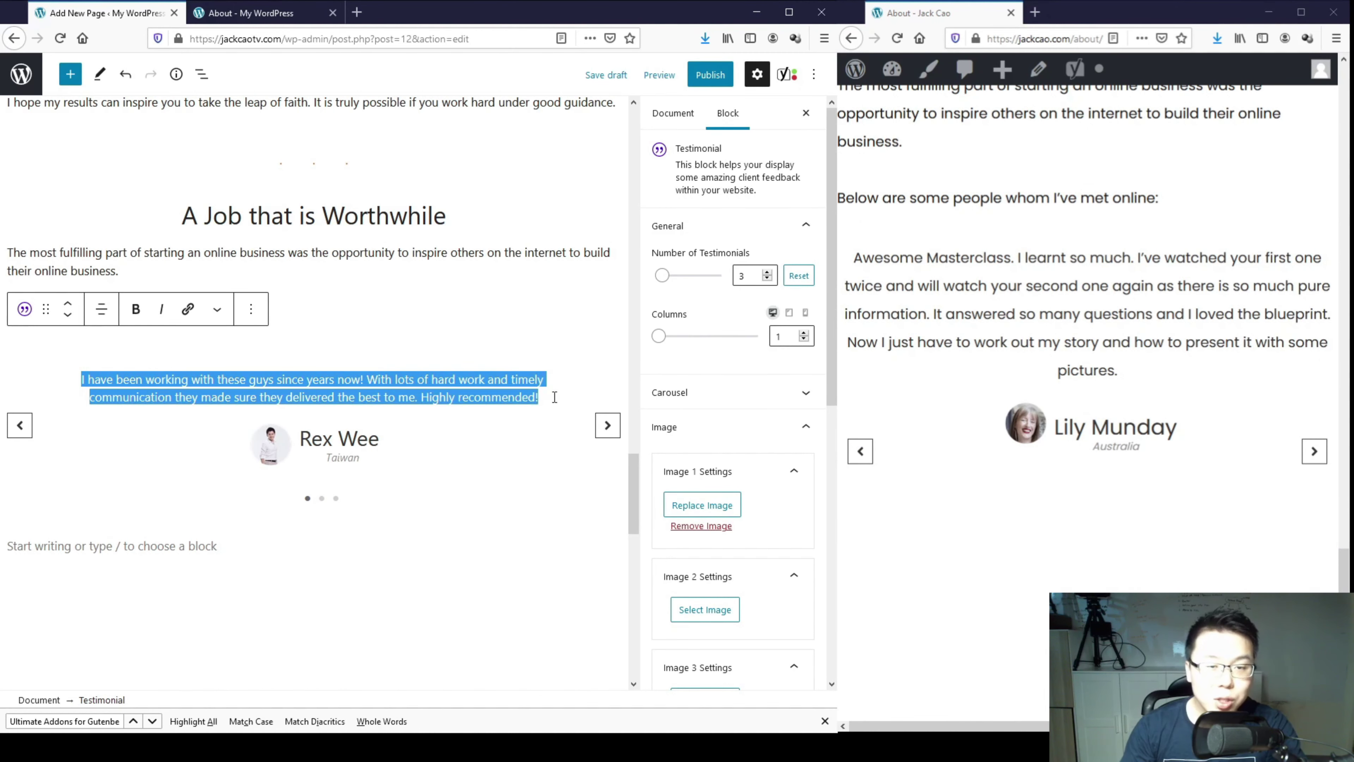
key("ctrl+v")
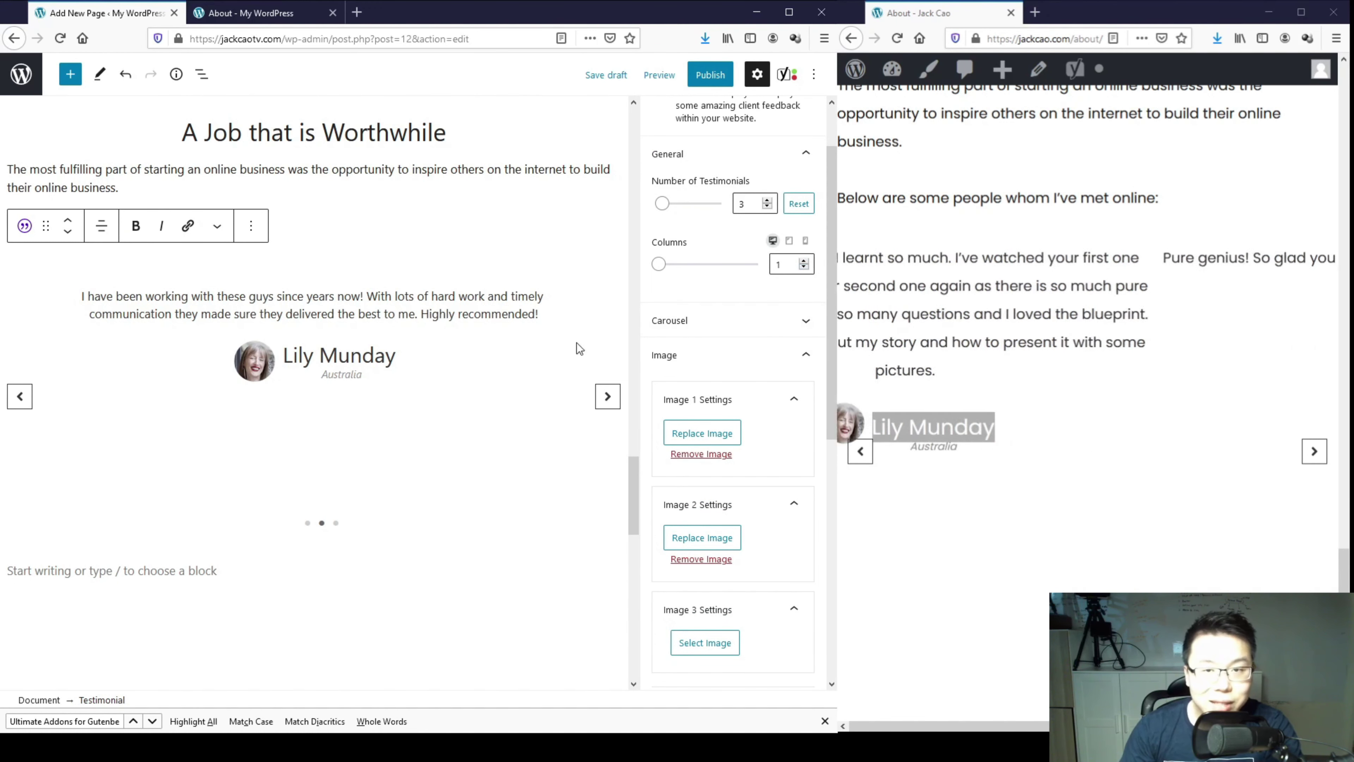
- Try two and three columns, then settle on 3 testimonials in a one-column carousel
left_click(803, 262)
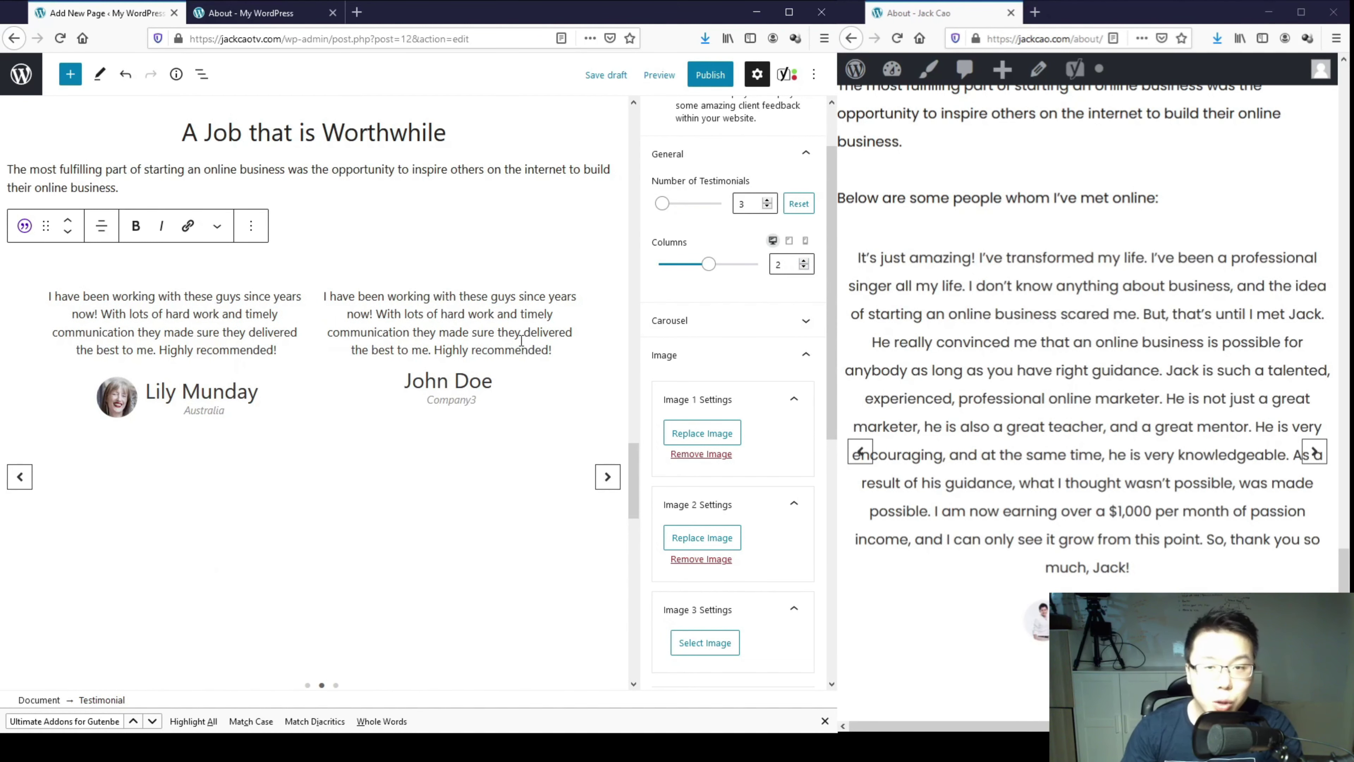
left_click(803, 261)
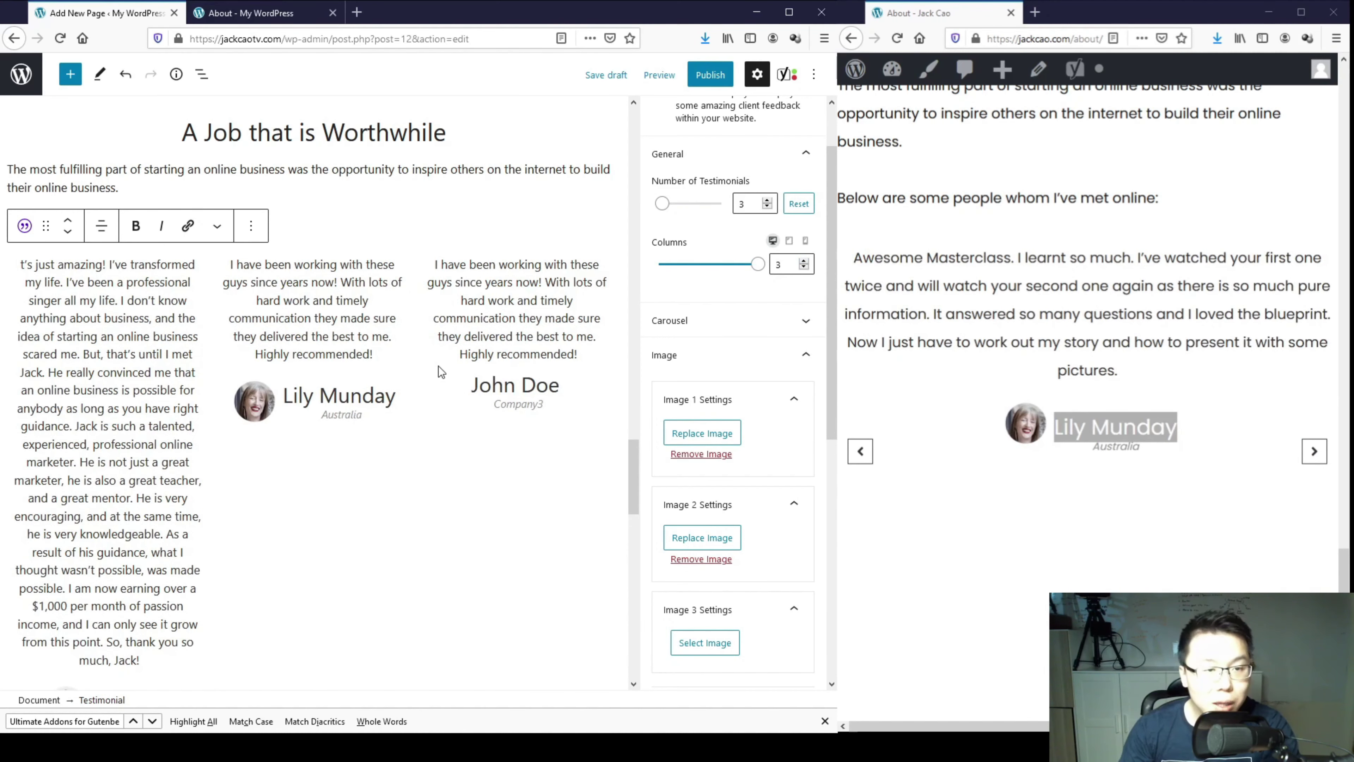
left_click_drag(662, 203, 670, 226)
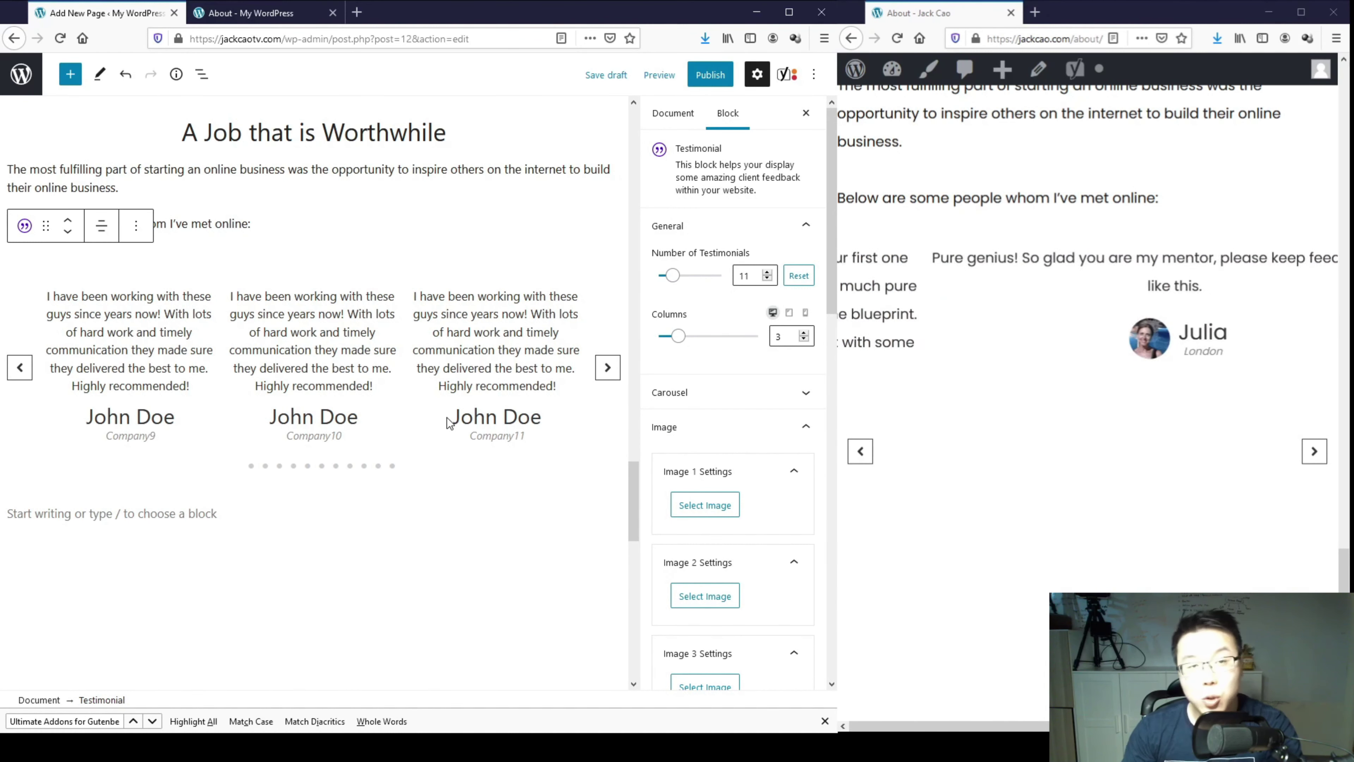
left_click_drag(673, 283, 668, 283)
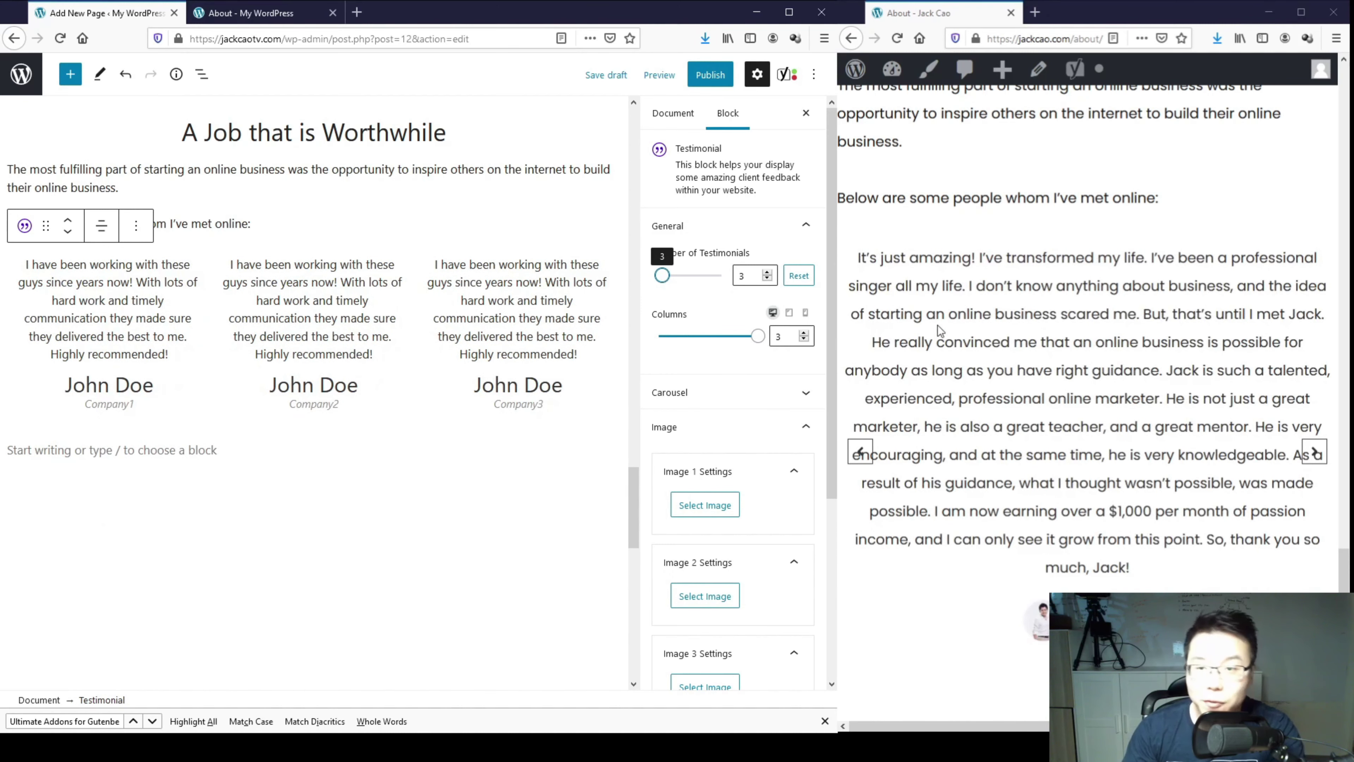
left_click_drag(709, 345, 660, 334)
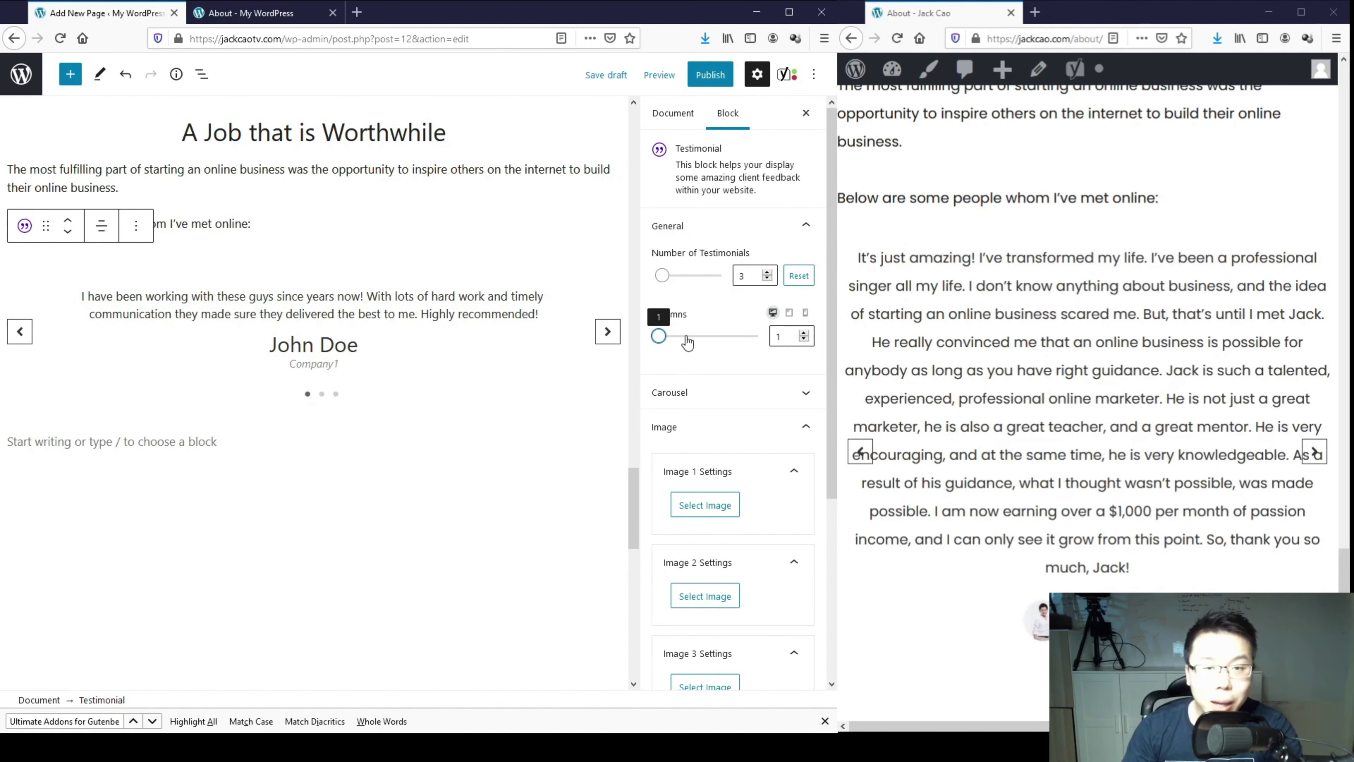
scroll(667, 347, "down", 4)
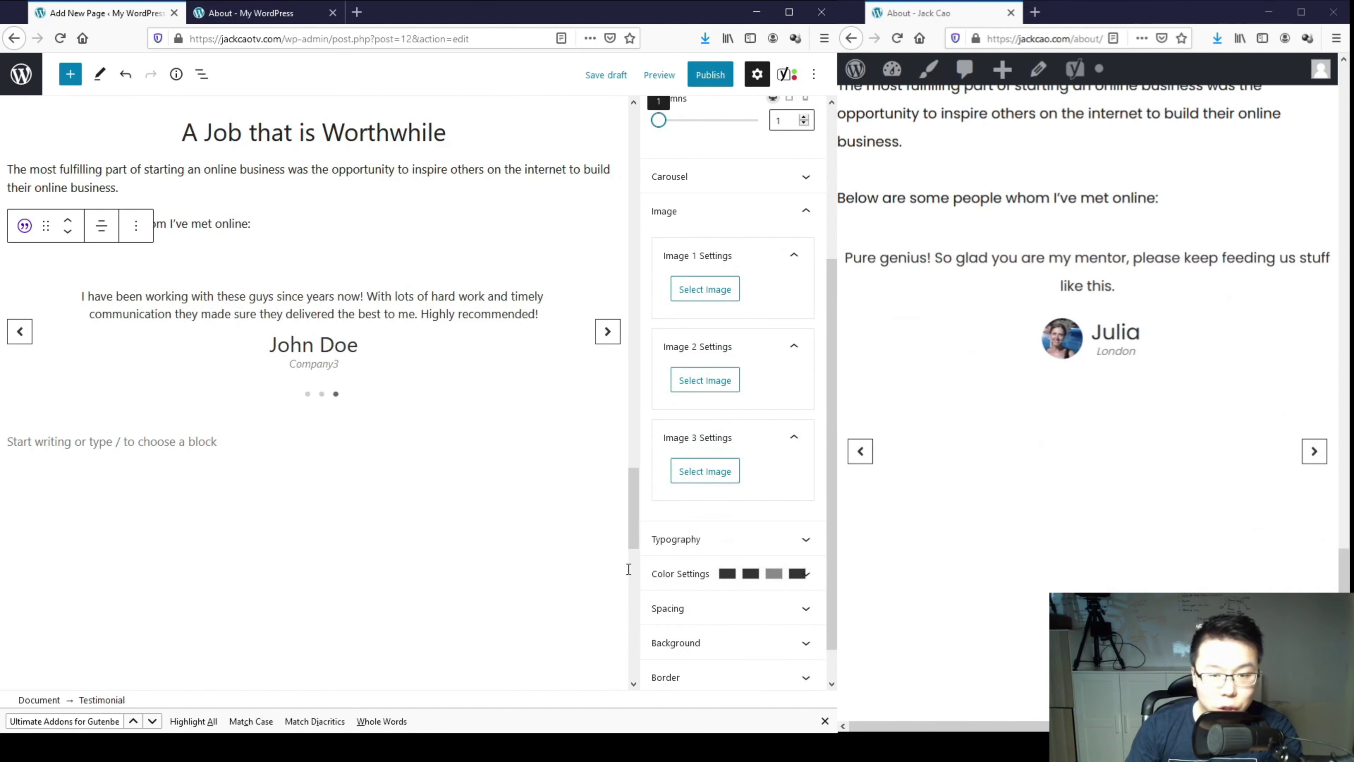
- Colour the testimonial text and name black after trying orange, mint green, white and yellow
left_click(764, 575)
left_click(661, 517)
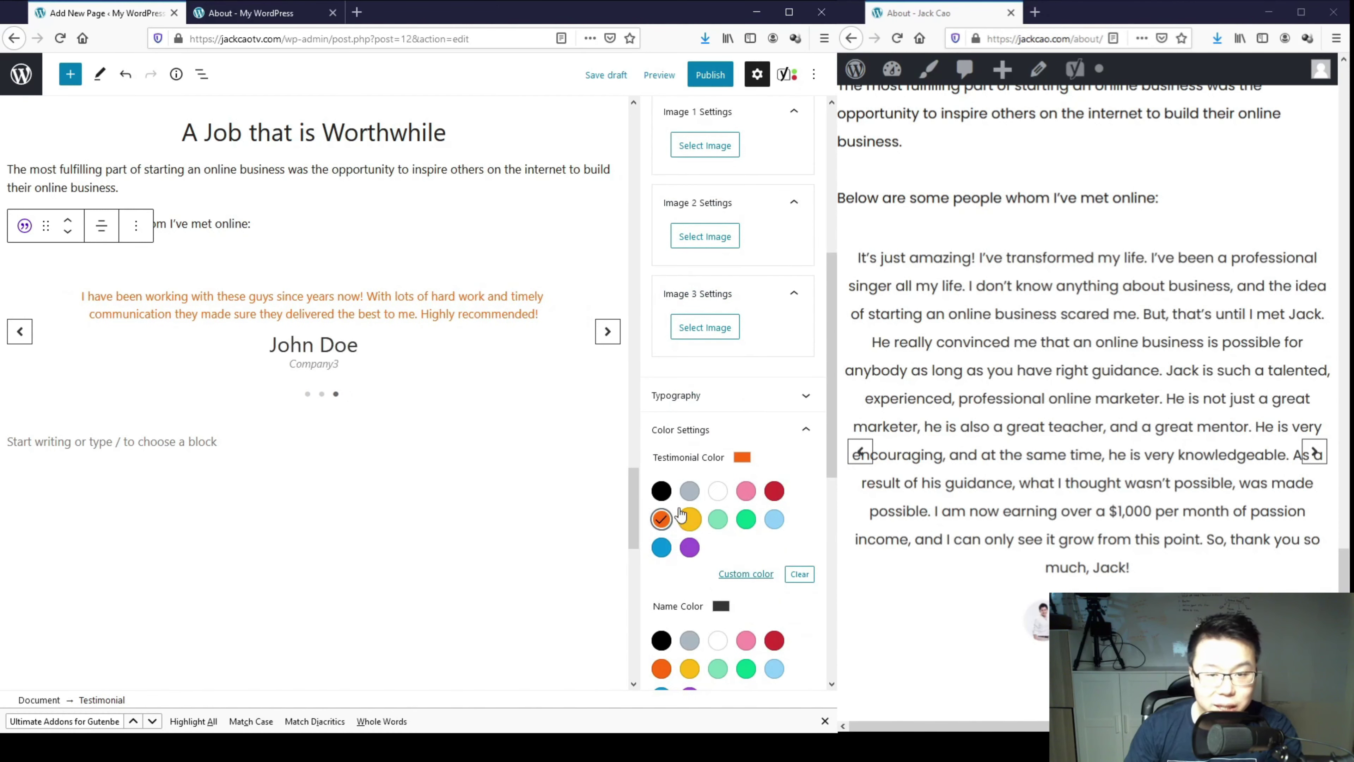
left_click(662, 491)
left_click(718, 519)
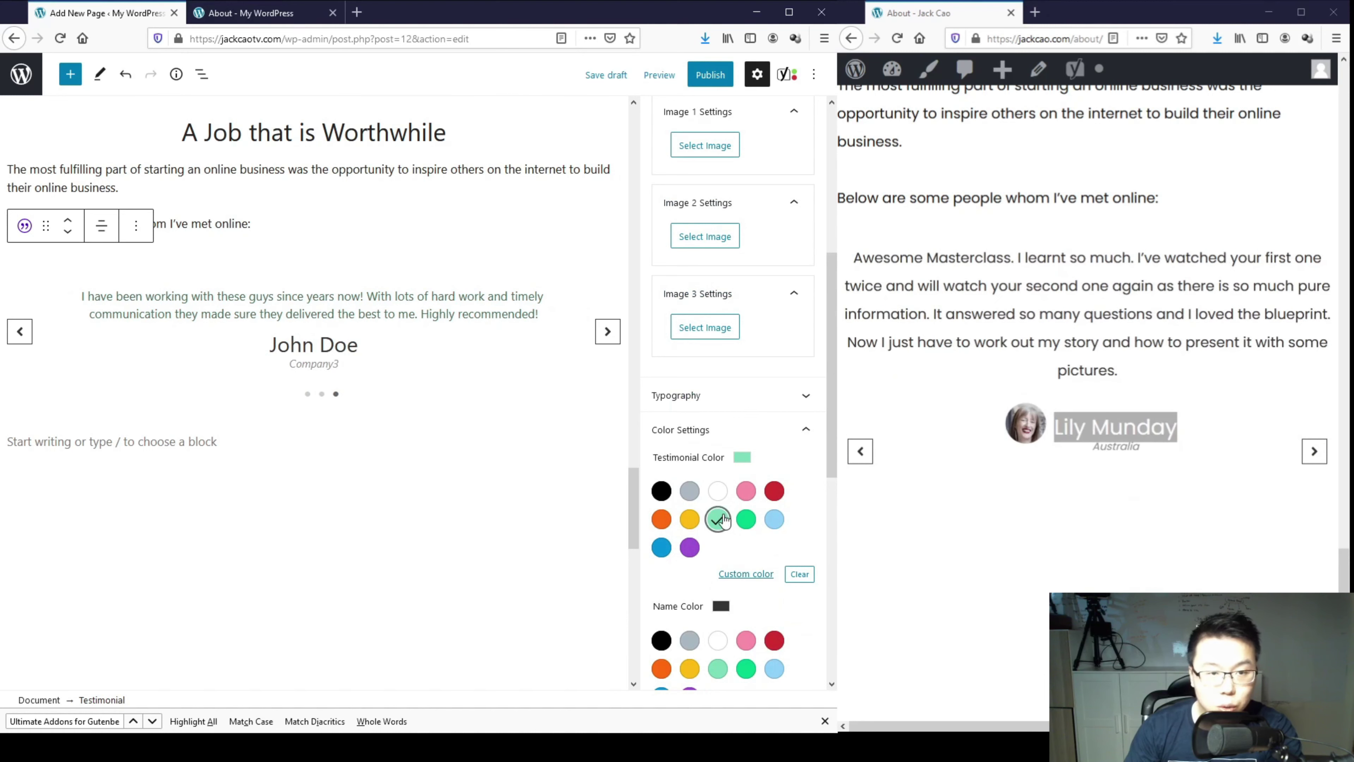
left_click(662, 491)
scroll(729, 489, "down", 2)
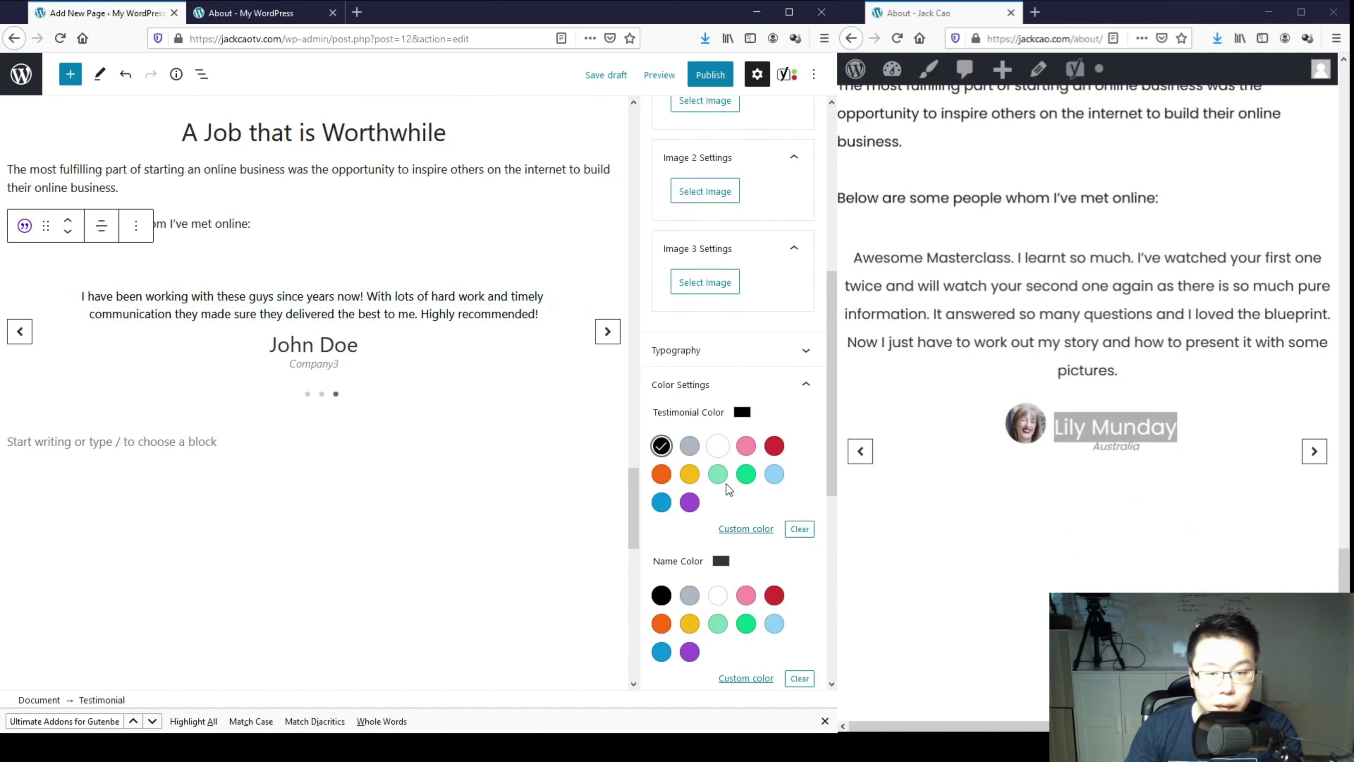
scroll(729, 489, "down", 1)
left_click(717, 568)
left_click(690, 596)
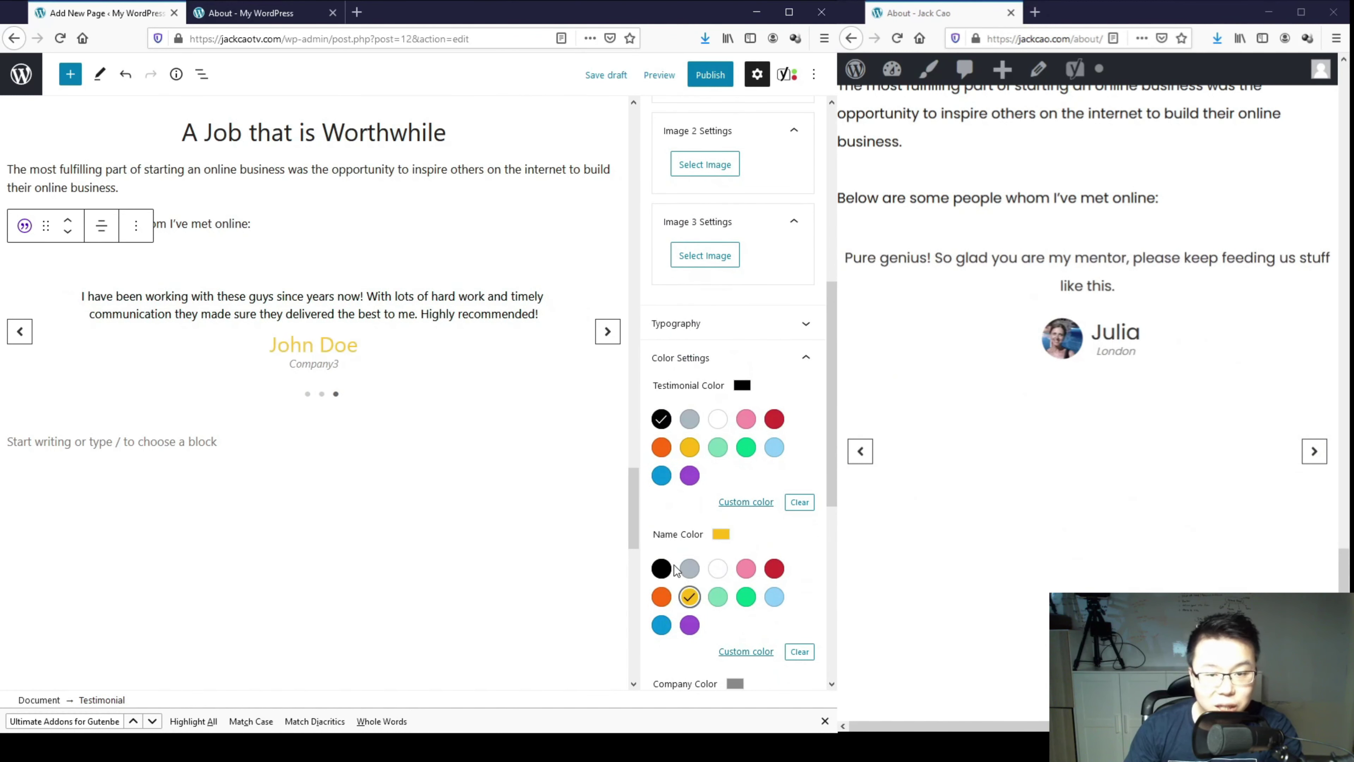
left_click(661, 568)
- Make the company line light grey and the carousel arrows and dots black
scroll(717, 484, "down", 10)
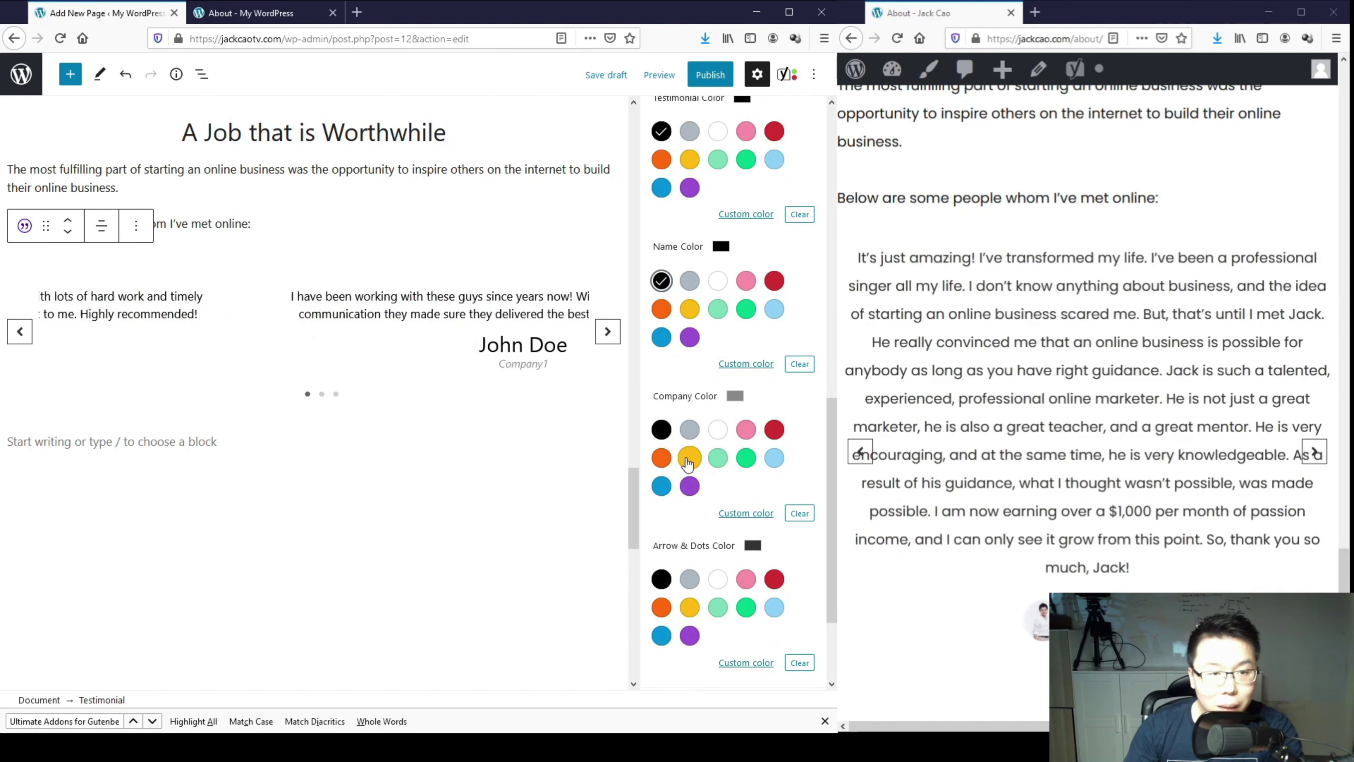
left_click(689, 458)
left_click(717, 458)
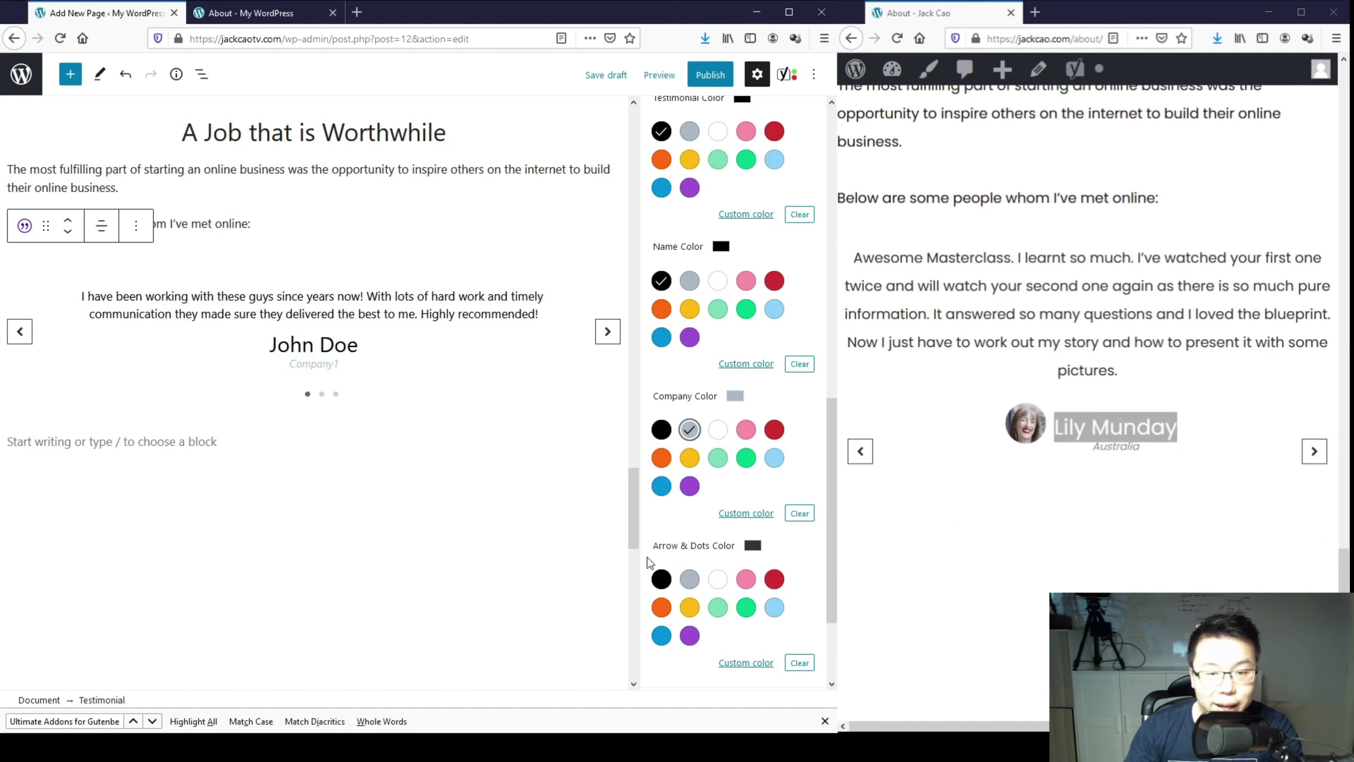
left_click(661, 607)
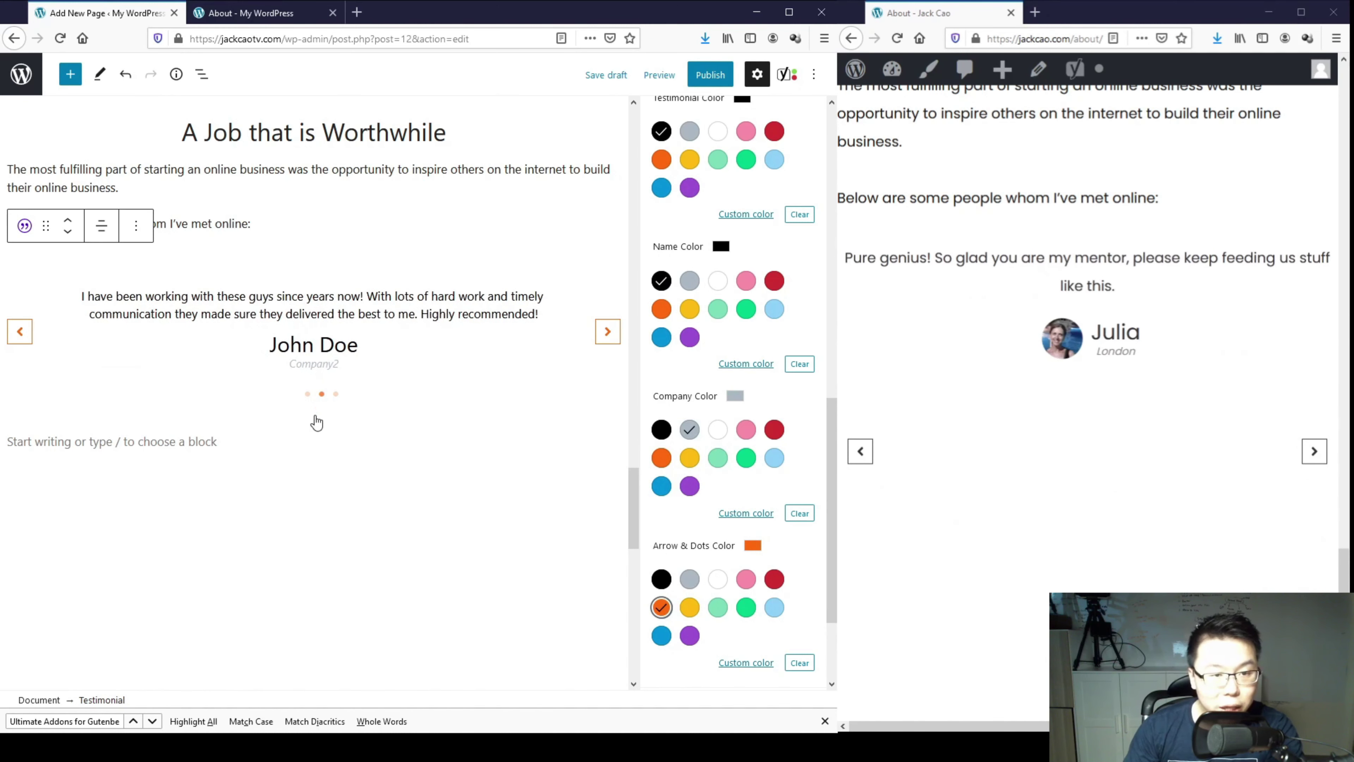
left_click(718, 579)
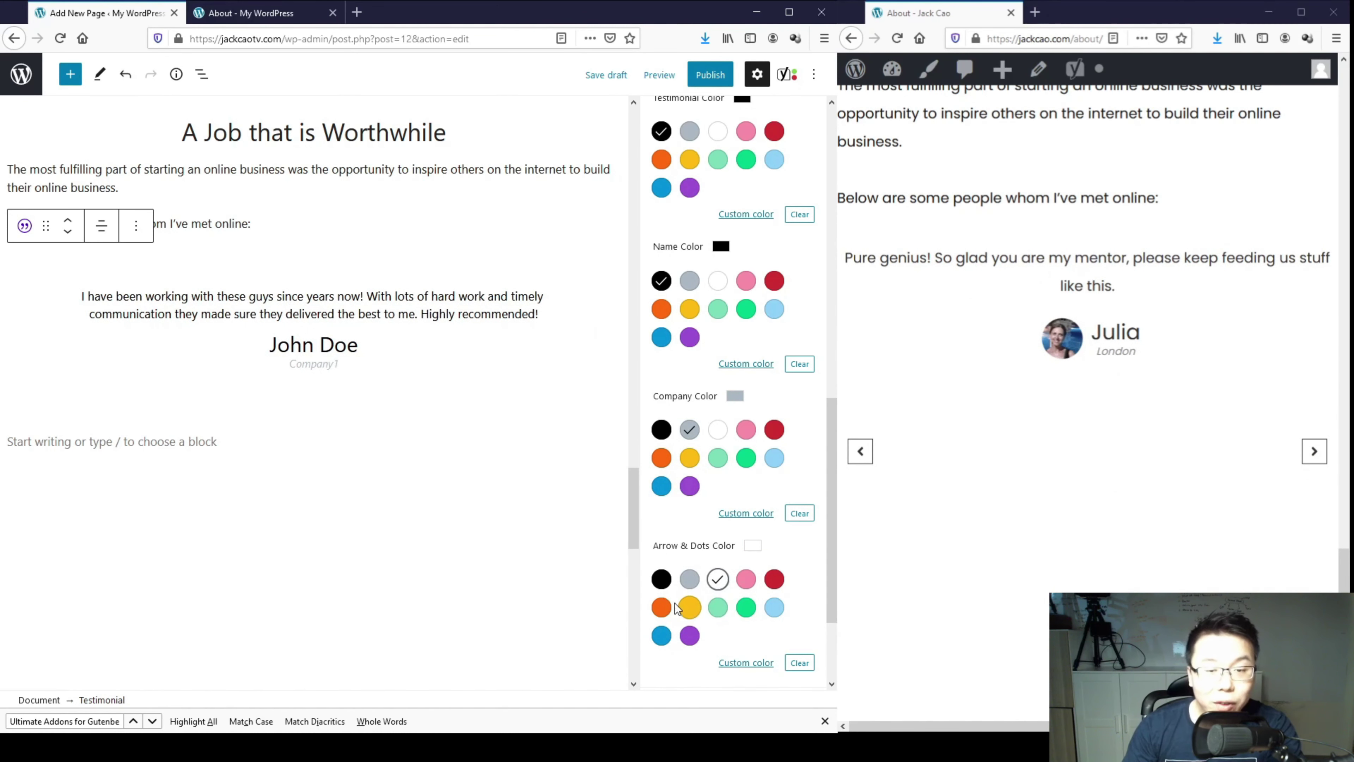
left_click(661, 607)
left_click(661, 580)
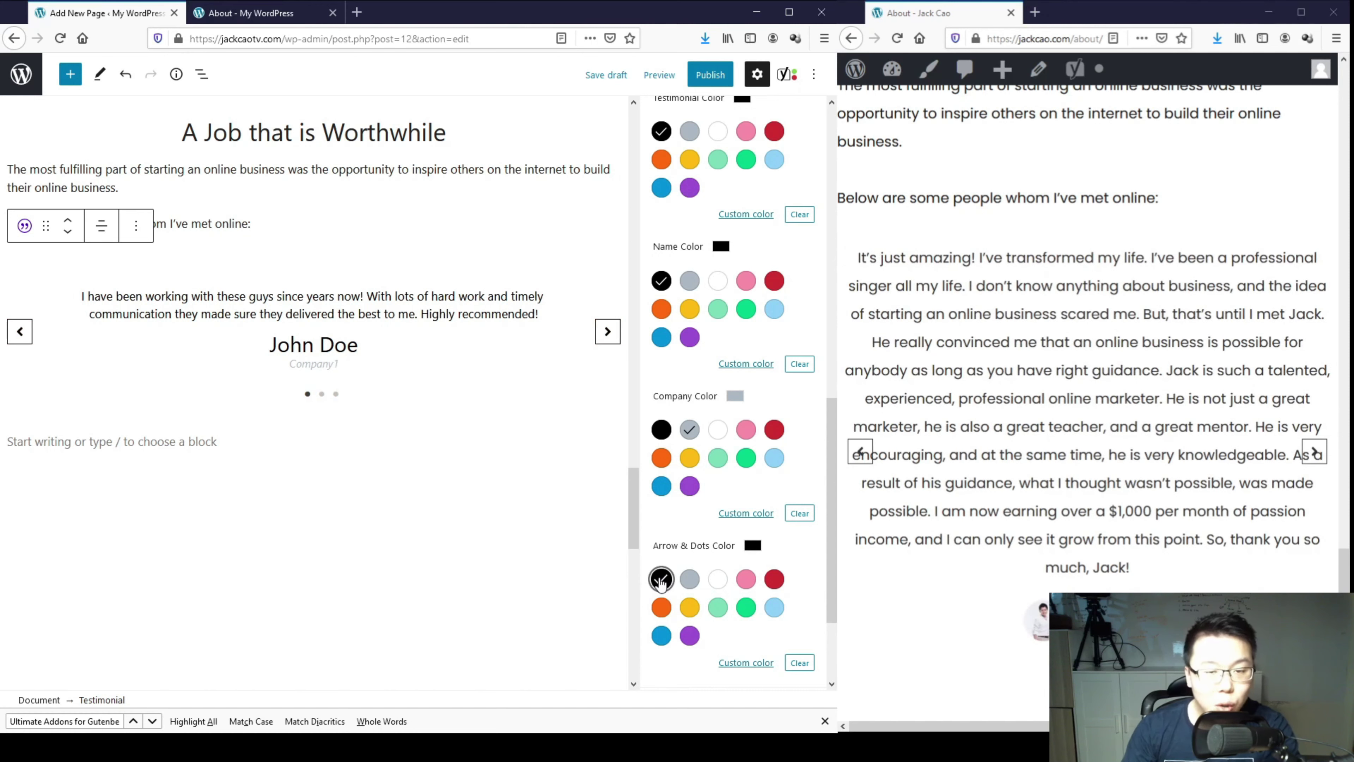
- Copy 'My Credentials' from the live page into the empty block and centre it
scroll(388, 423, "down", 3)
scroll(1085, 541, "down", 5)
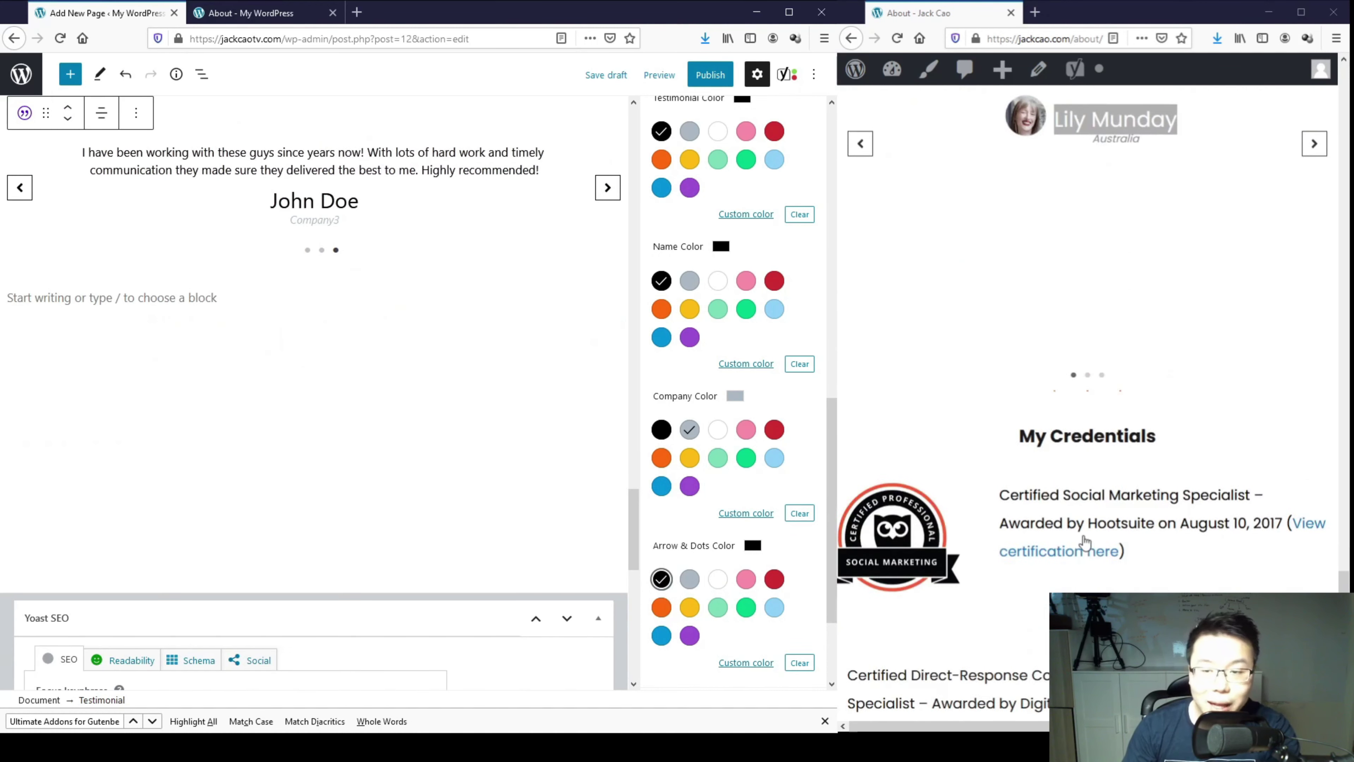
scroll(1085, 541, "down", 5)
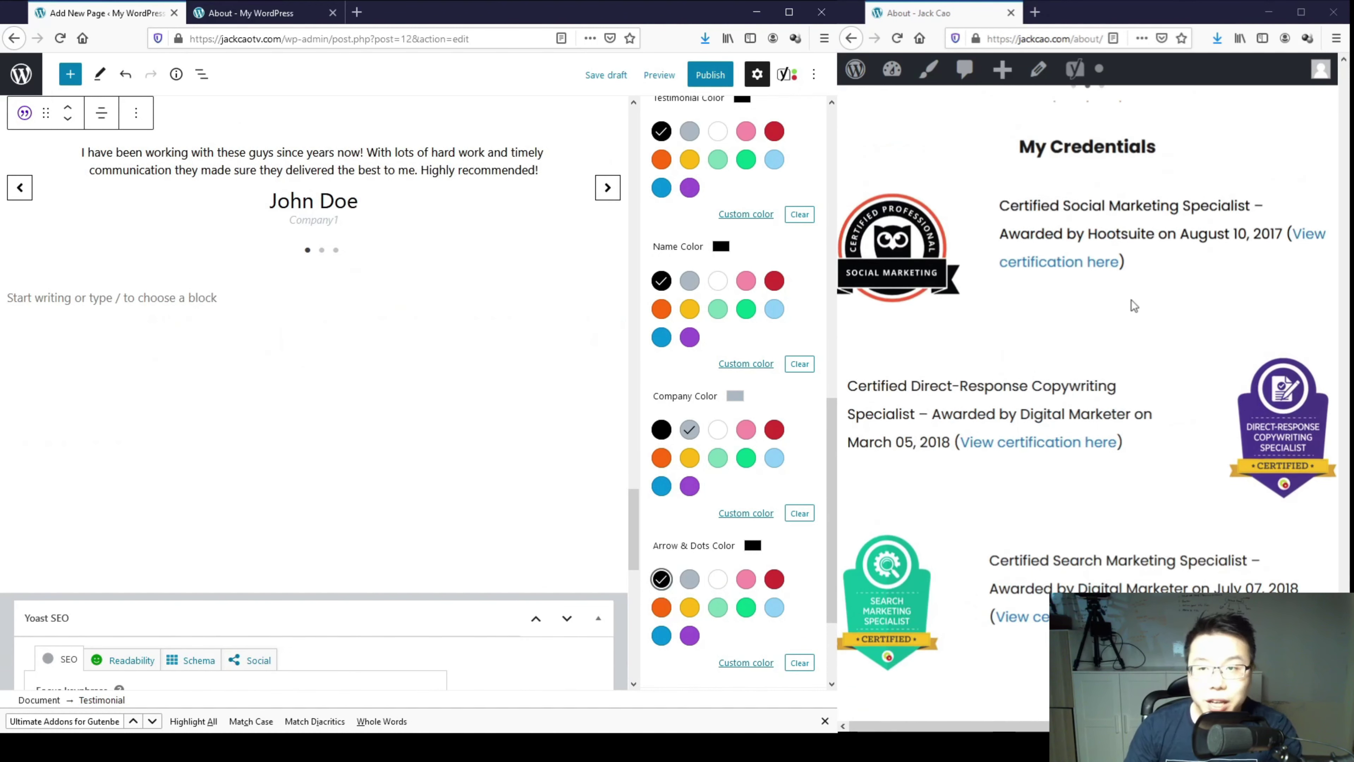
scroll(1131, 300, "up", 1)
left_click_drag(1017, 169, 1160, 158)
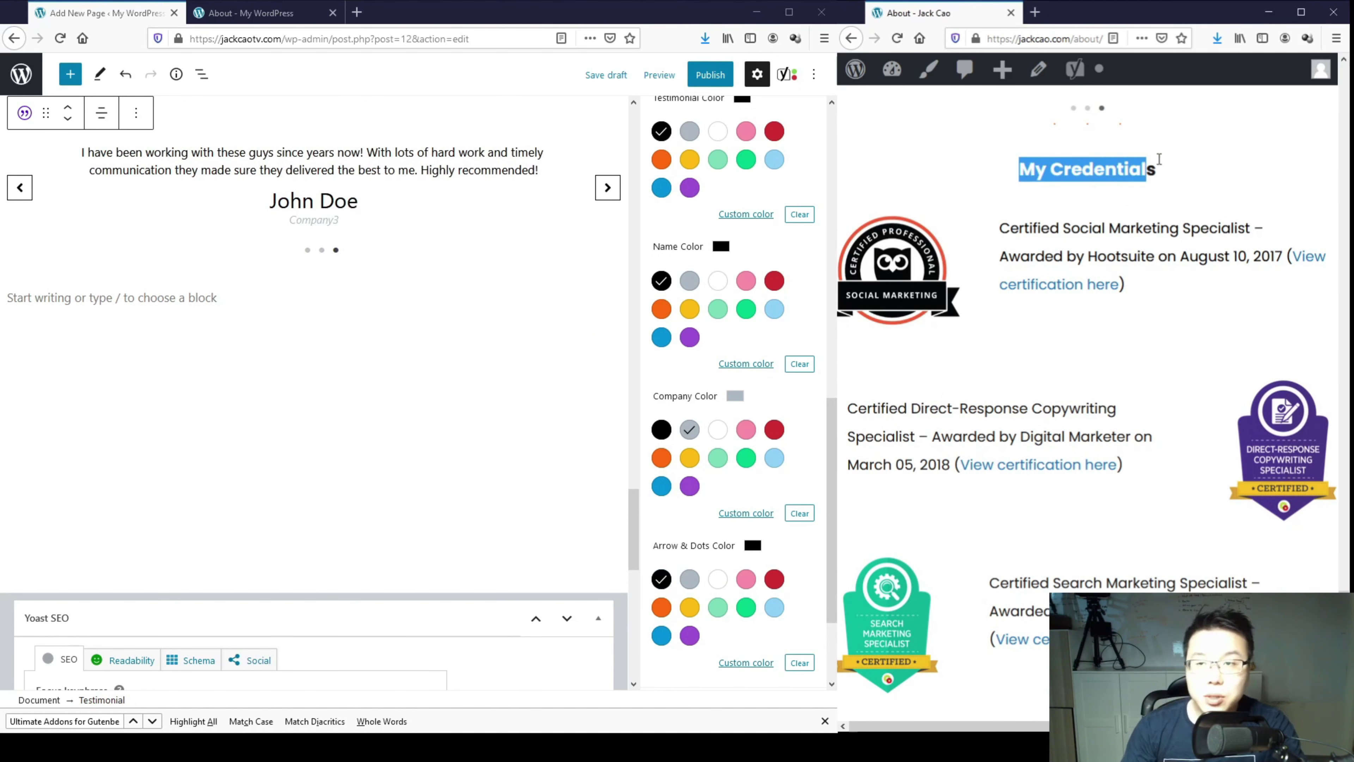
key("ctrl+c")
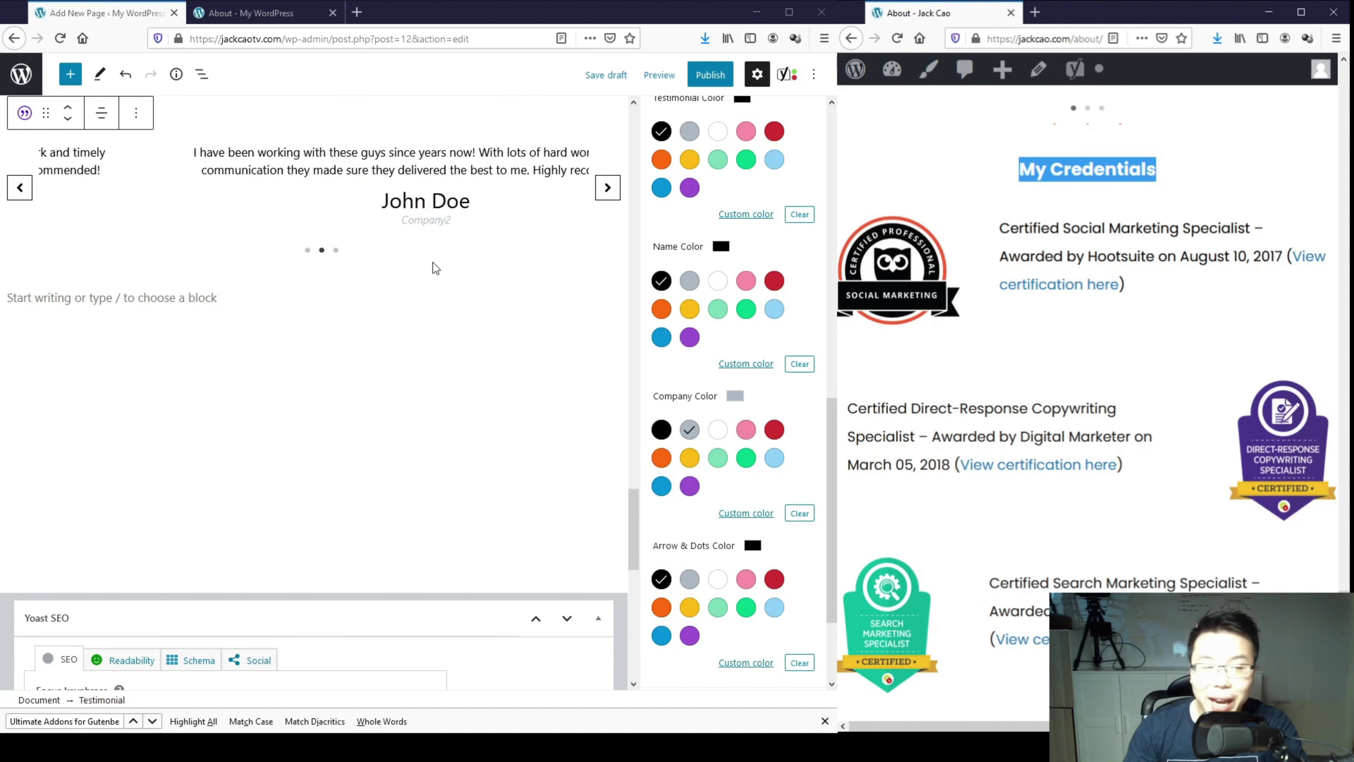
left_click(190, 302)
key("ctrl+v")
left_click(133, 262)
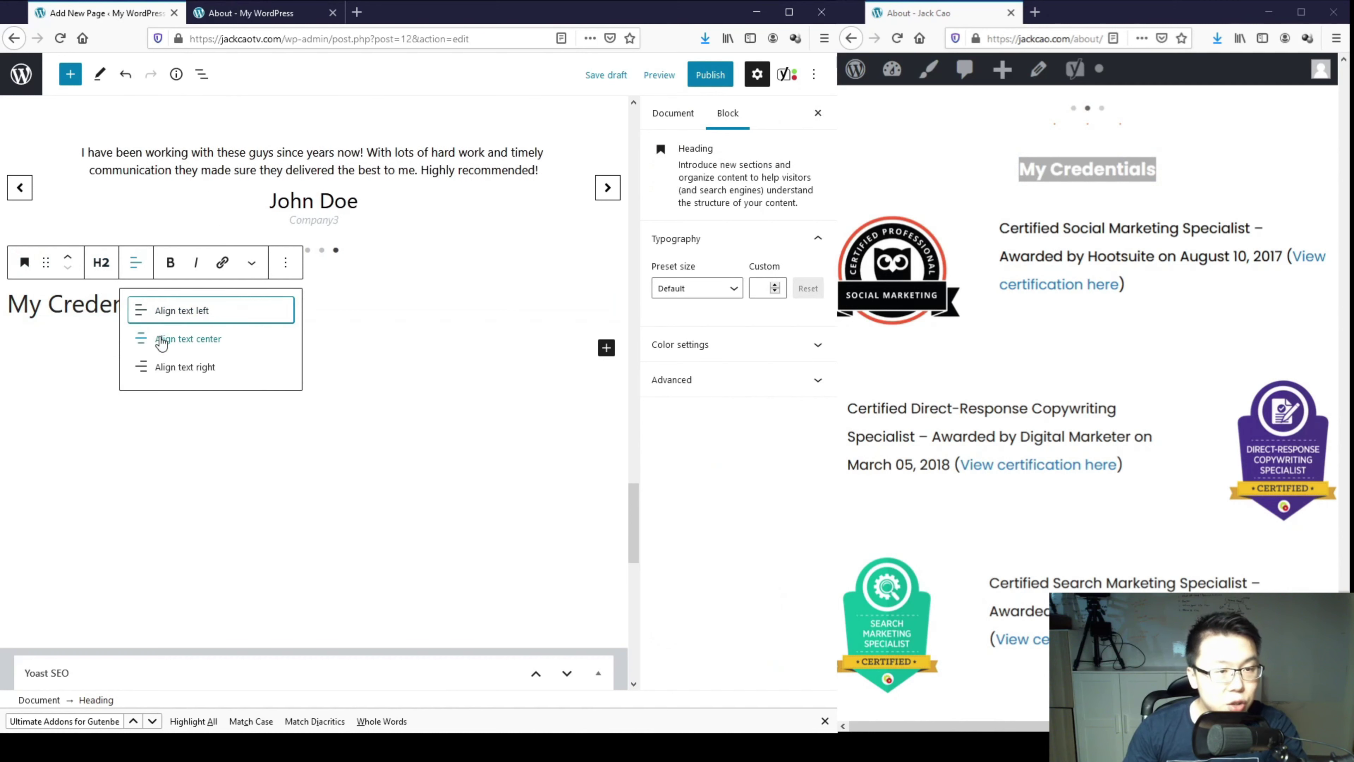
left_click(160, 336)
left_click(439, 342)
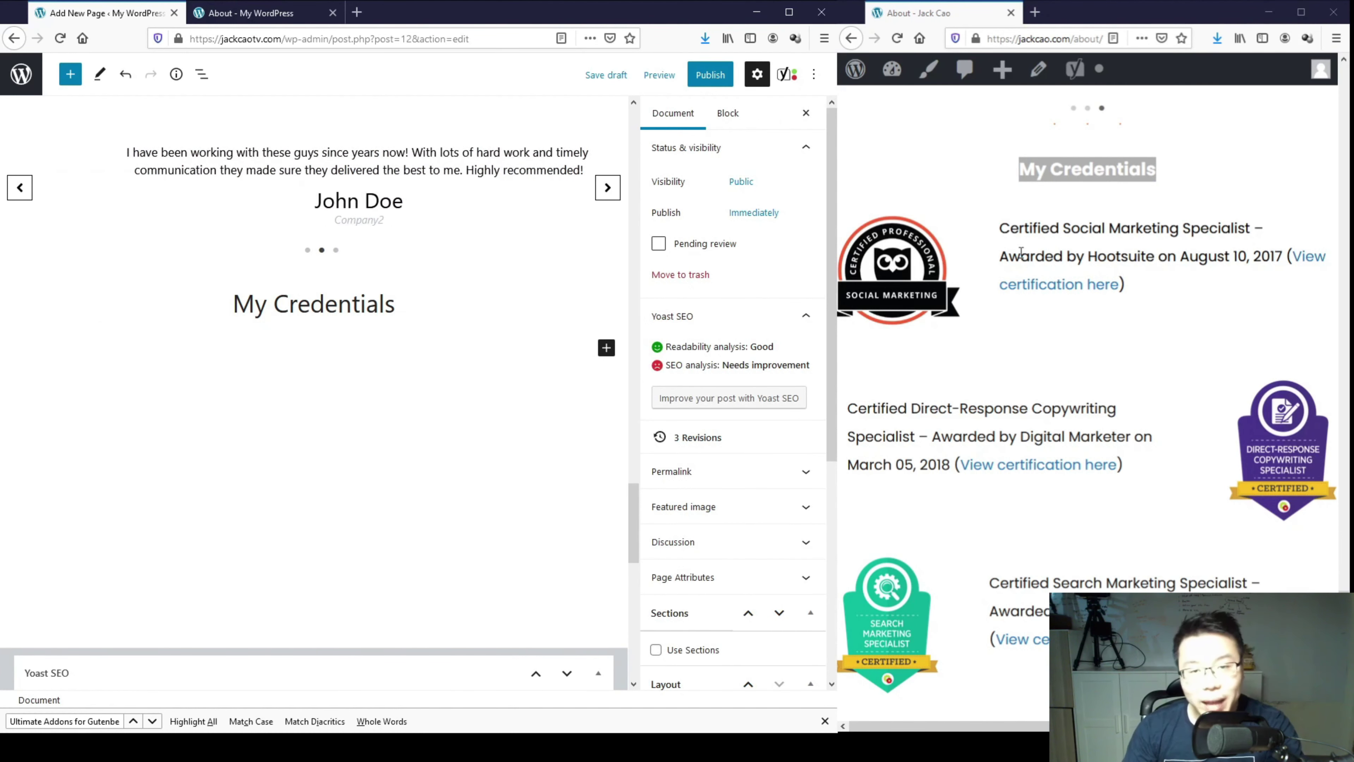
- Select the Hootsuite credential text on the live About page
left_click_drag(633, 543, 596, 535)
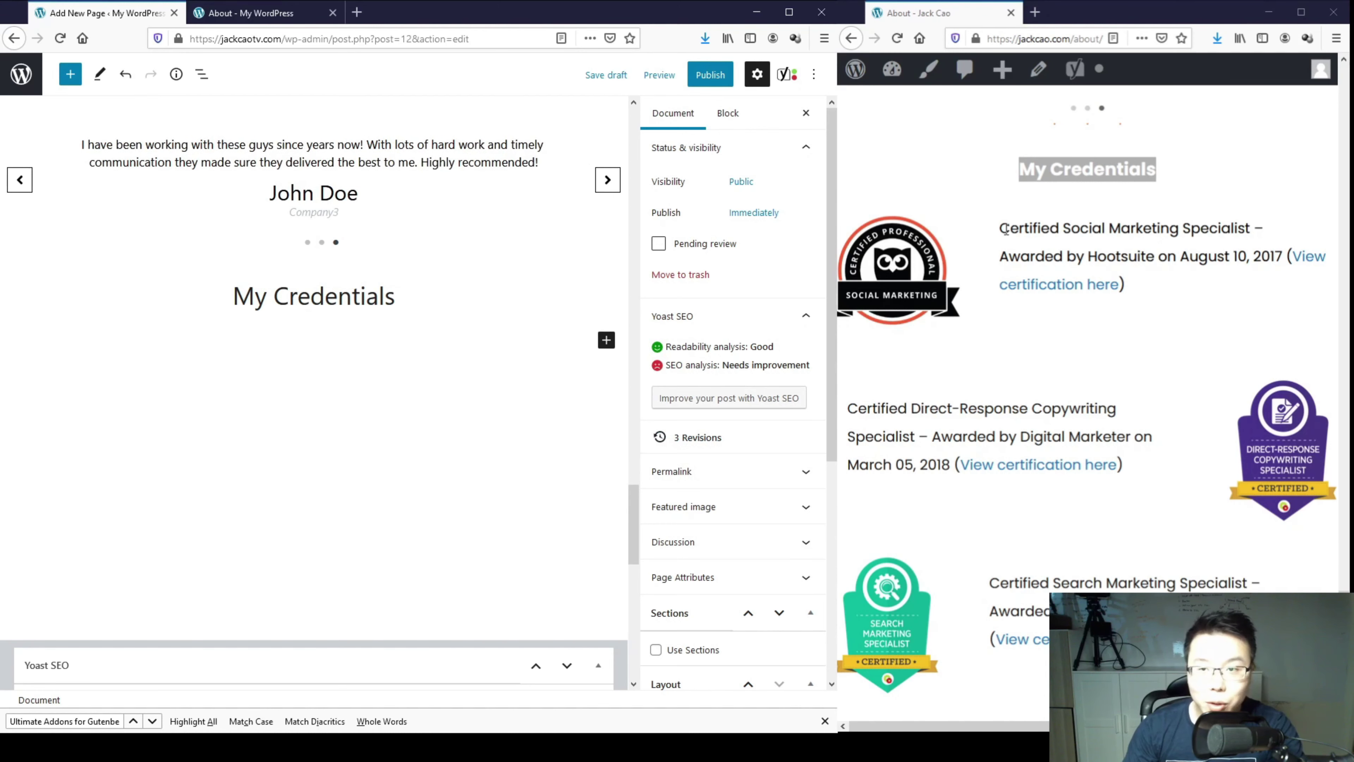
left_click_drag(1002, 227, 1159, 305)
left_click(1149, 291)
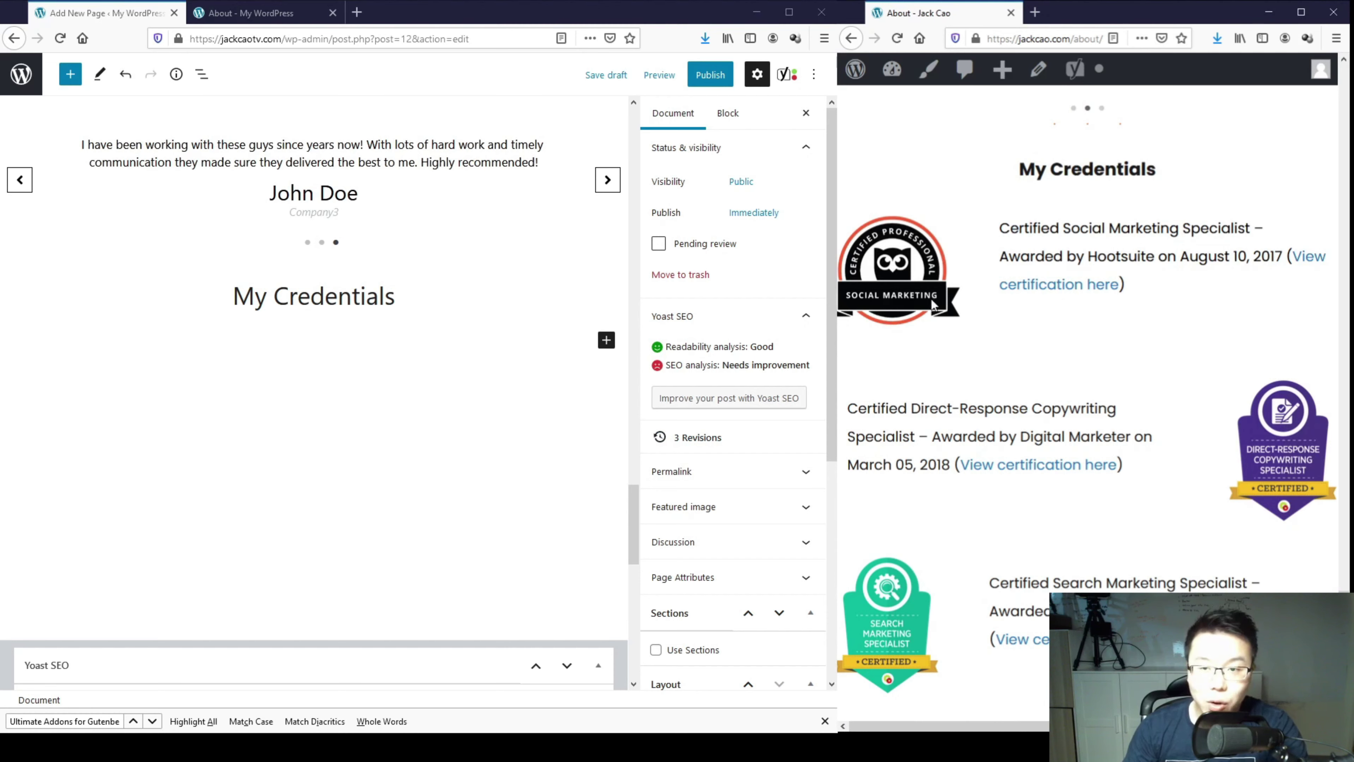
- Insert a Media & Text block and widen its text column beside the badge
left_click(607, 340)
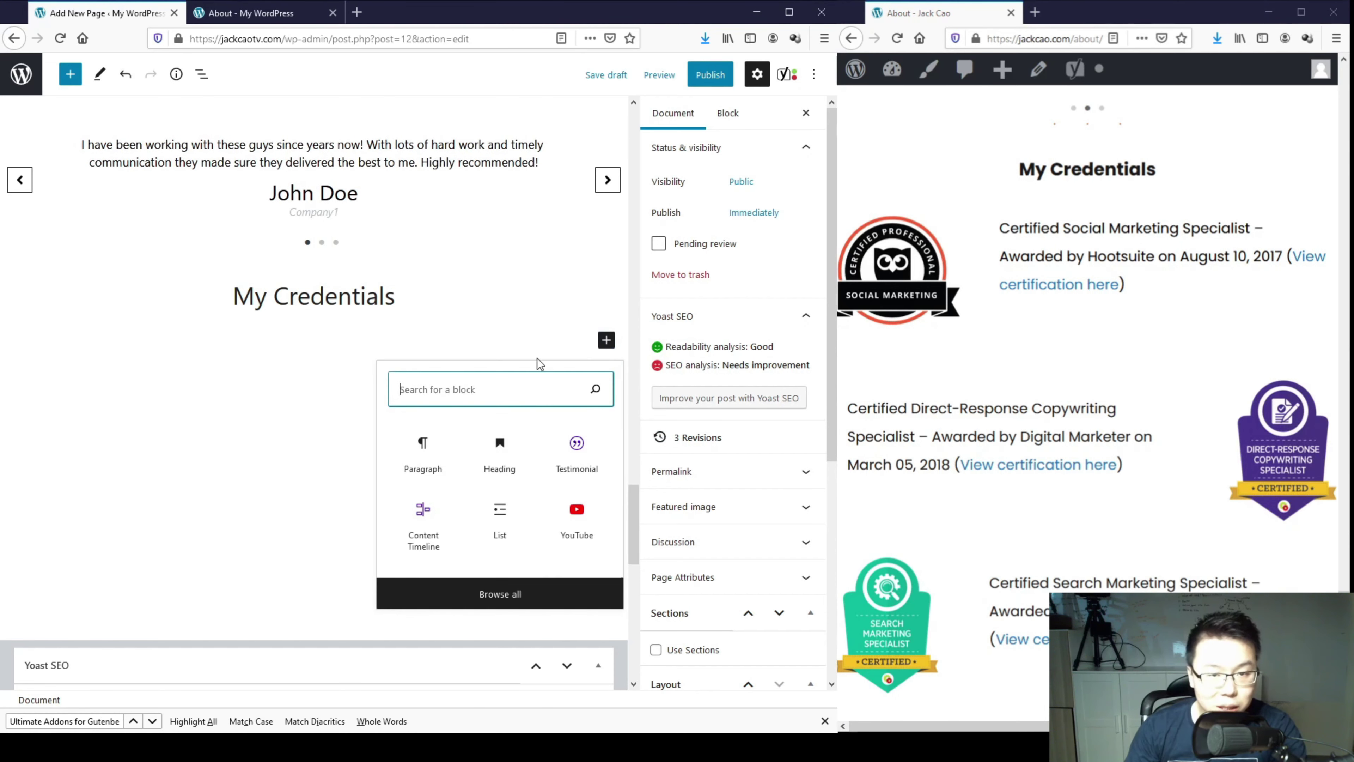
left_click(512, 594)
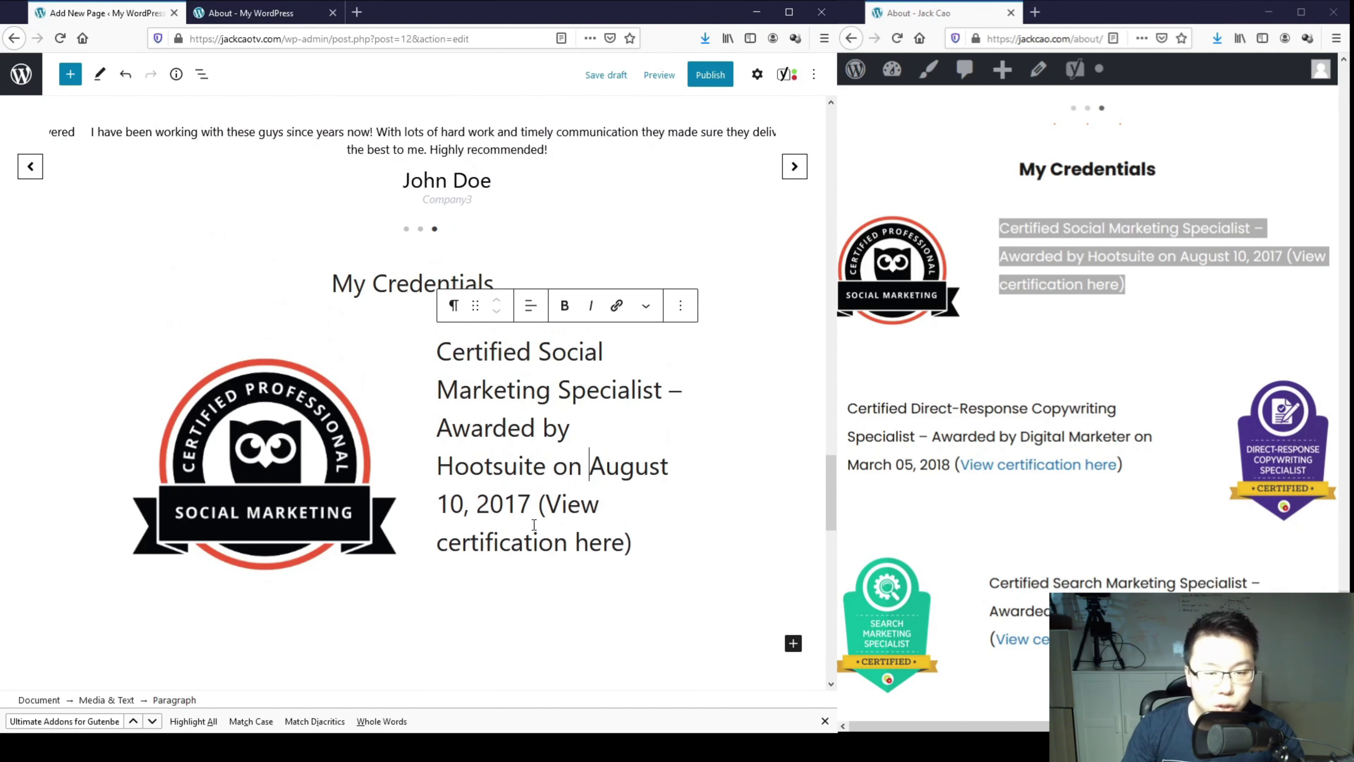
left_click(425, 401)
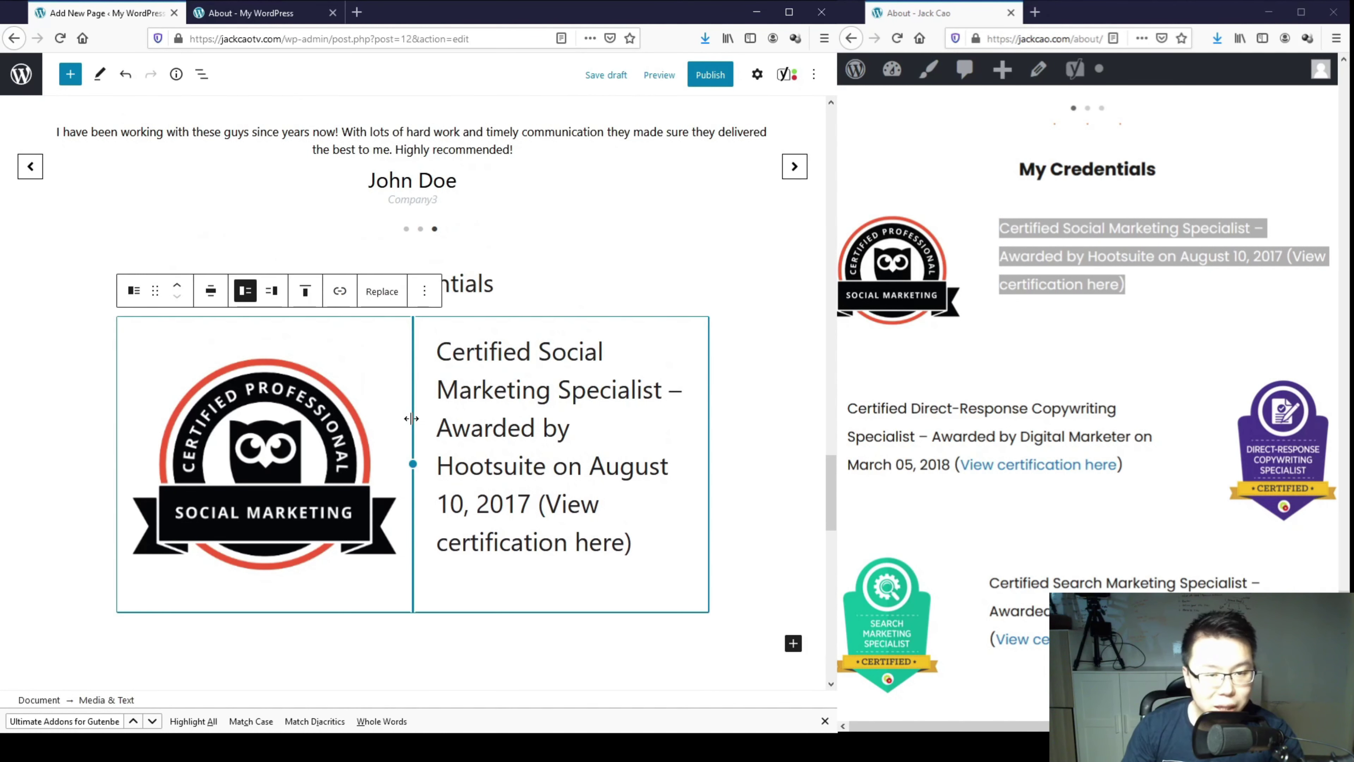
left_click_drag(412, 422, 272, 422)
- Give the credential paragraph custom font size 20, then select 'View certification here'
triple_click(320, 363)
key("ctrl+shift+comma")
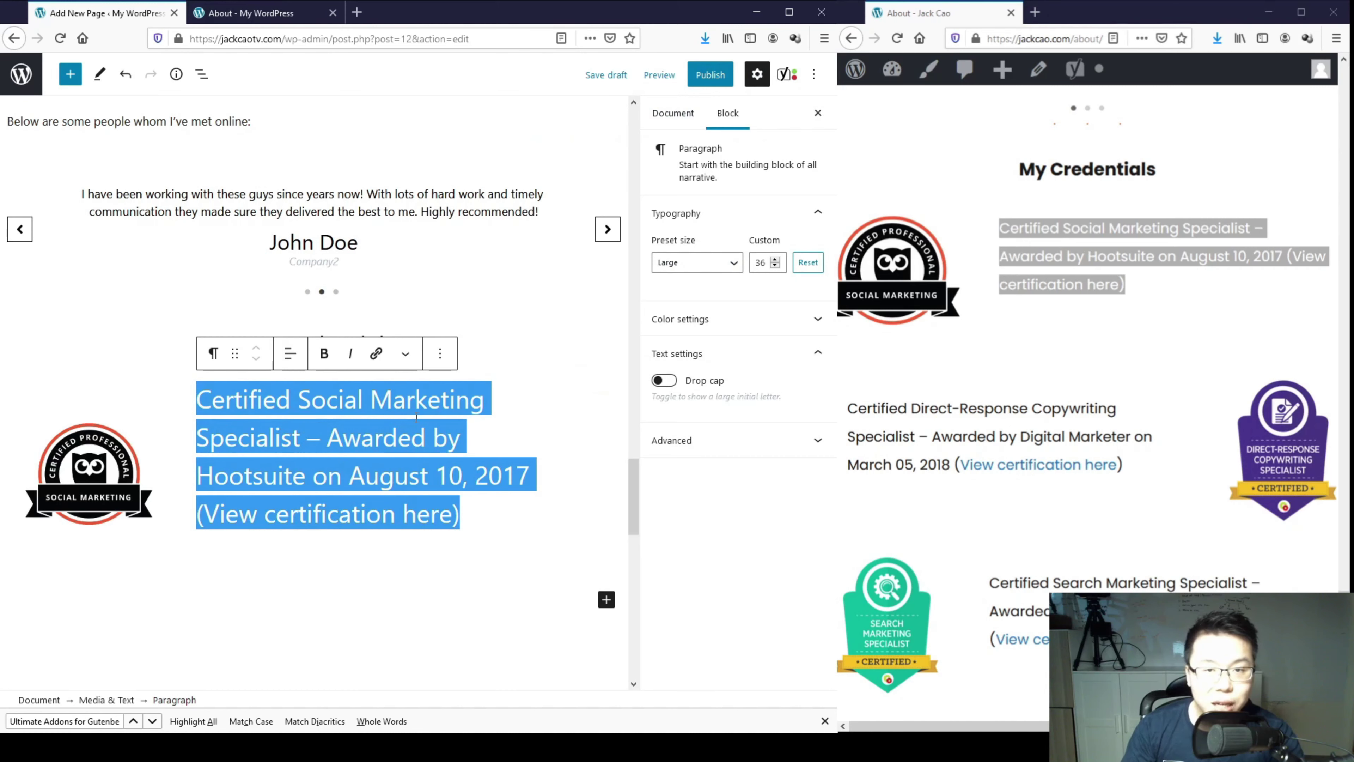
left_click(723, 263)
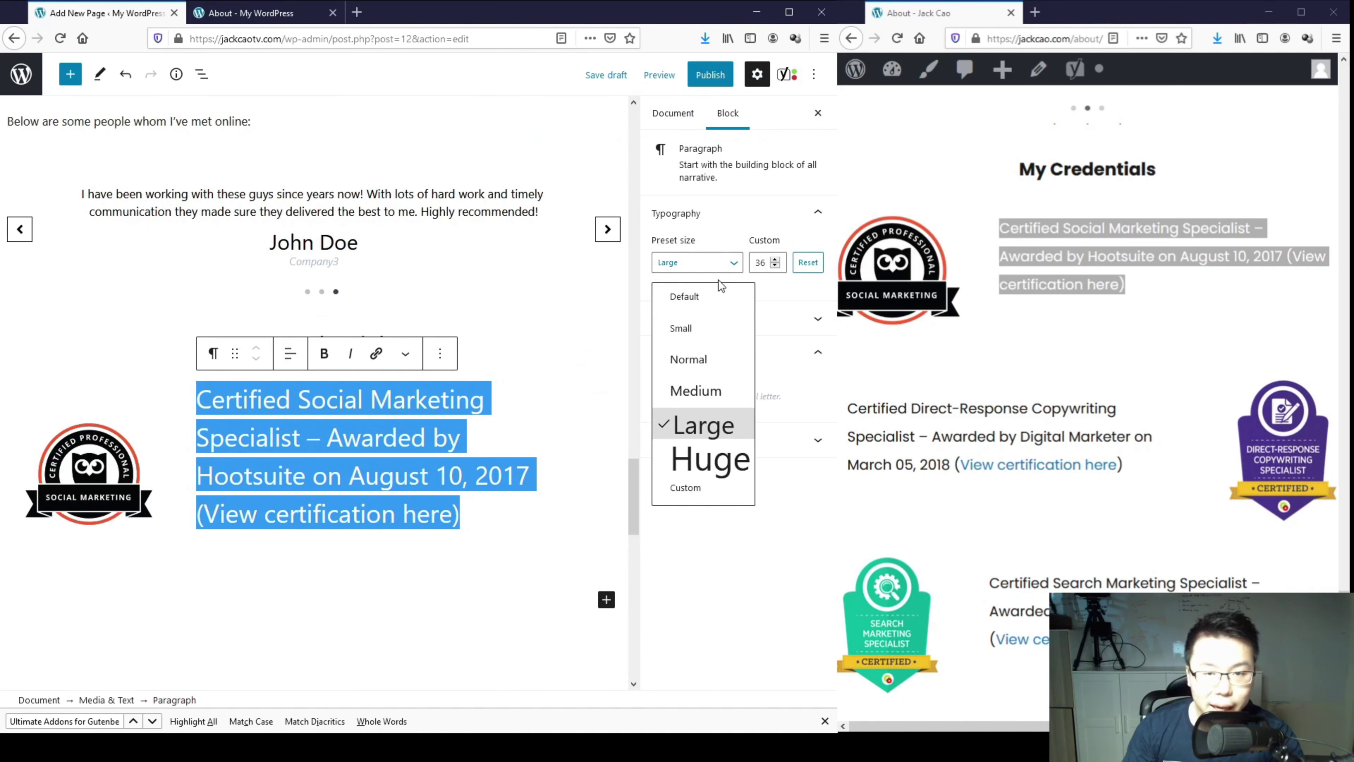
left_click(693, 359)
left_click(759, 263)
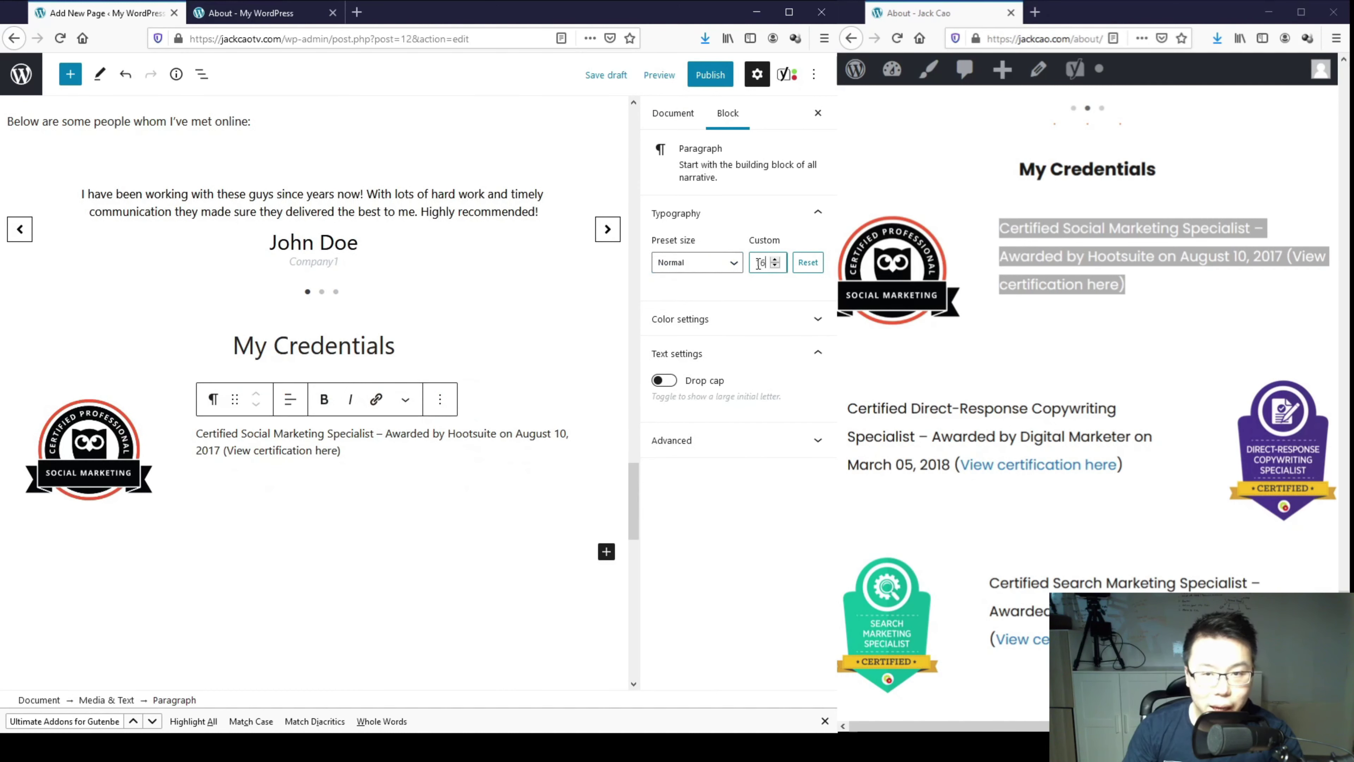
type("20")
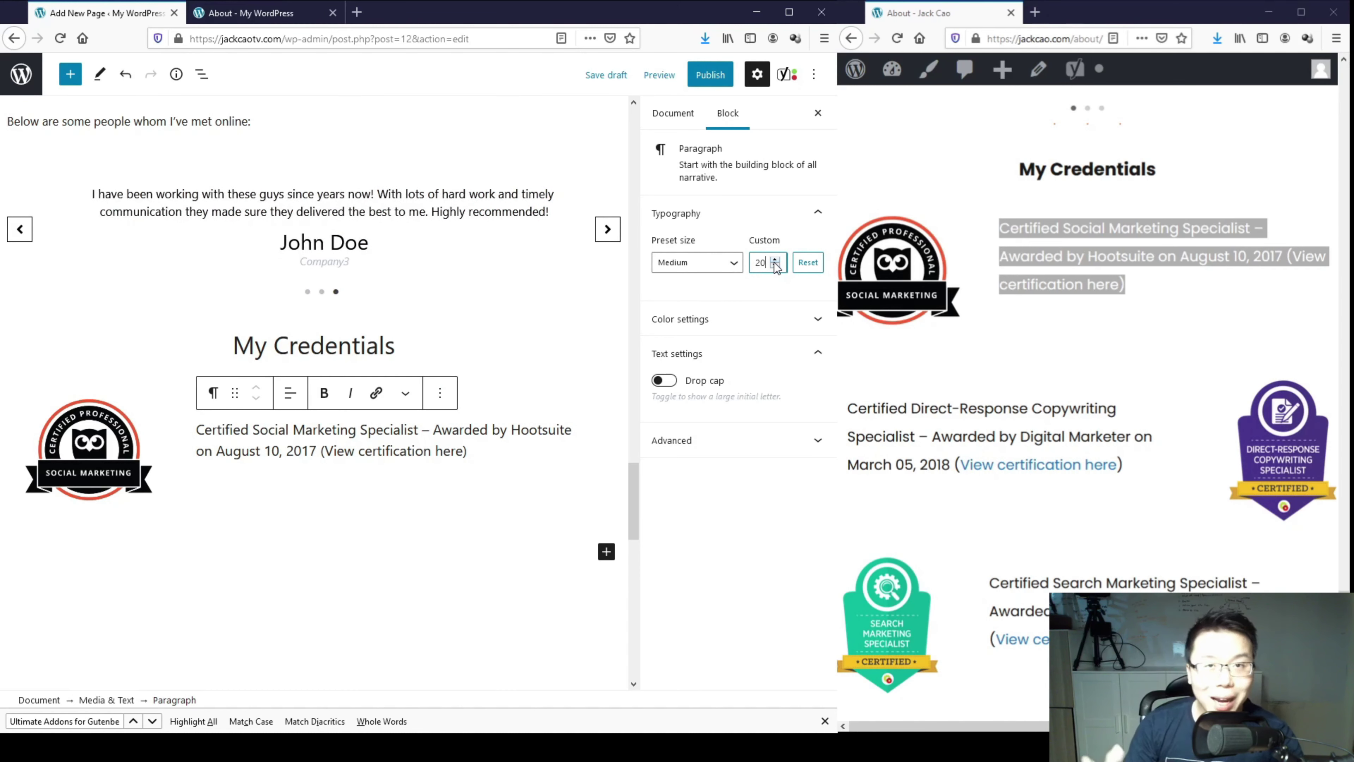
left_click(407, 451)
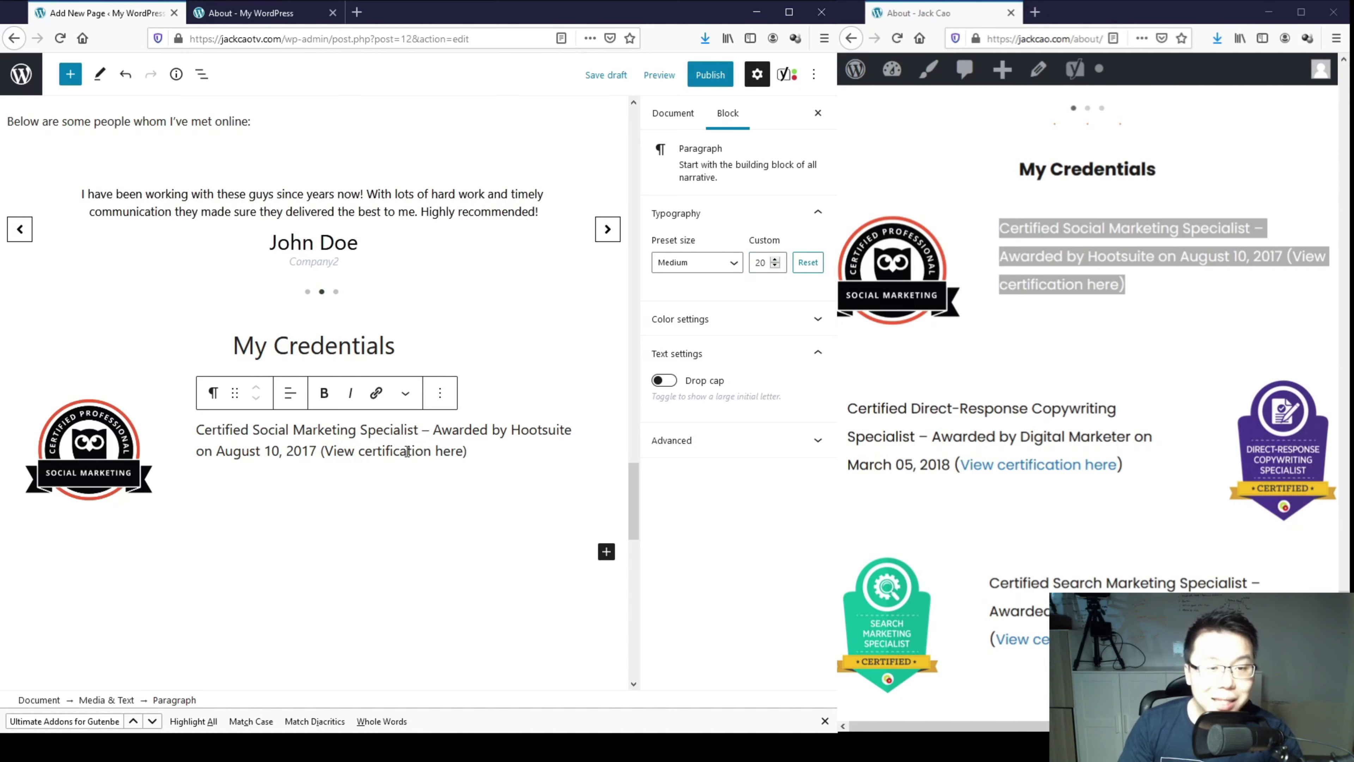
left_click_drag(324, 451, 463, 450)
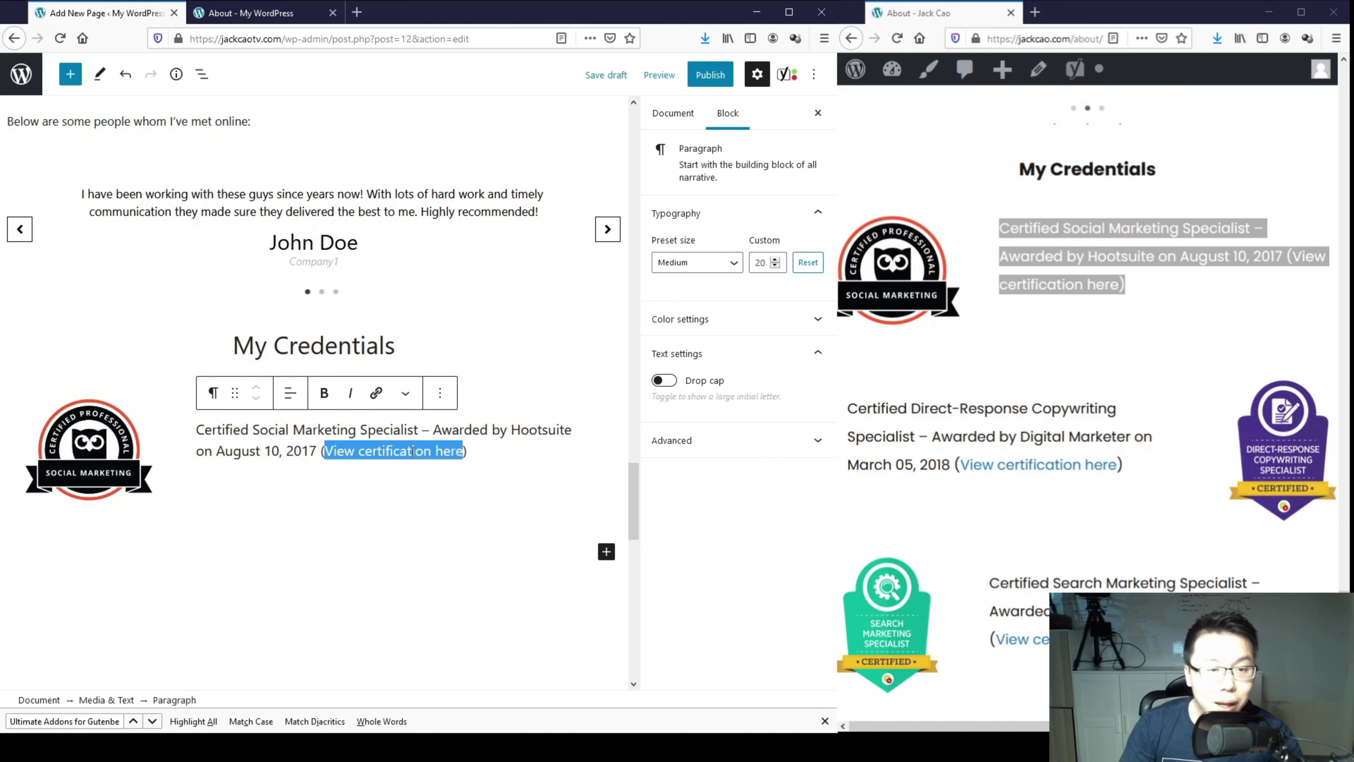
- Link 'View certification here' to the pasted credential.net certificate URL
left_click(376, 394)
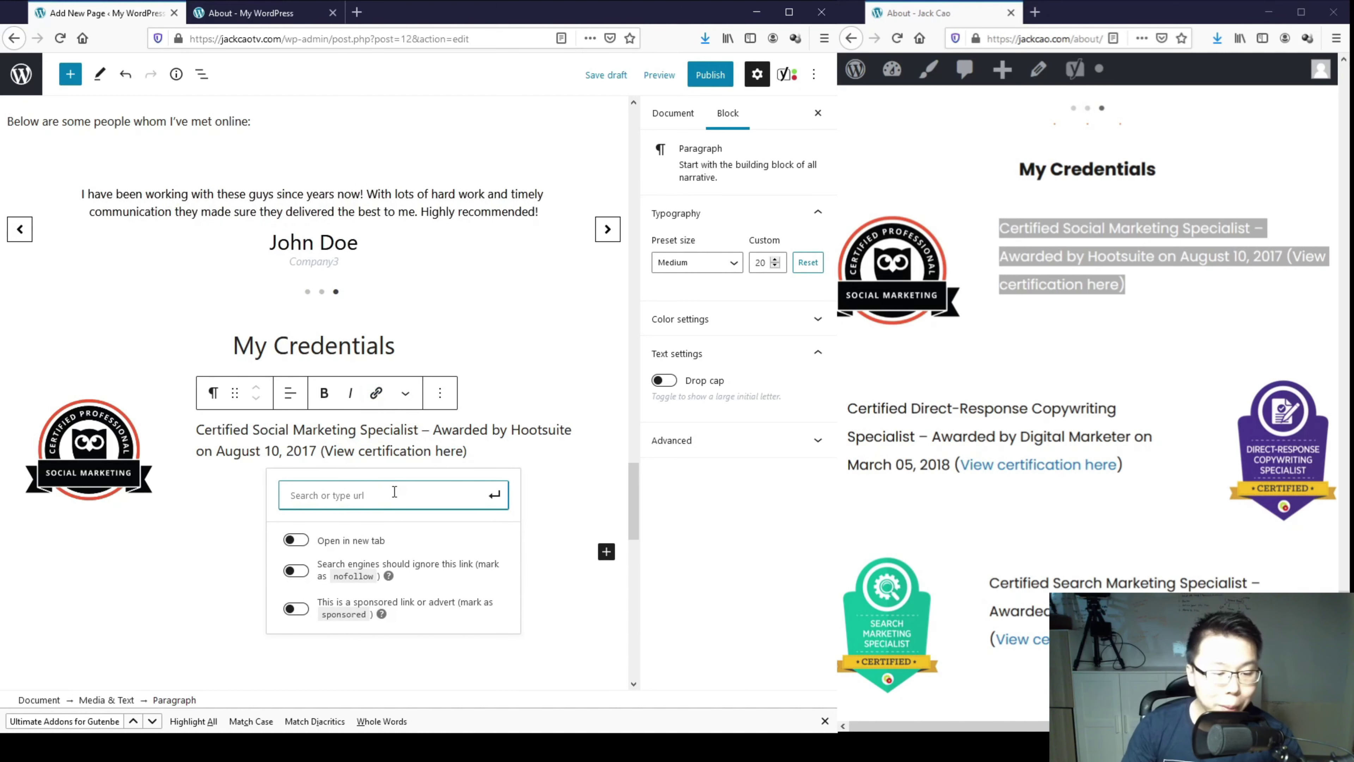
key("ctrl+v")
left_click(309, 540)
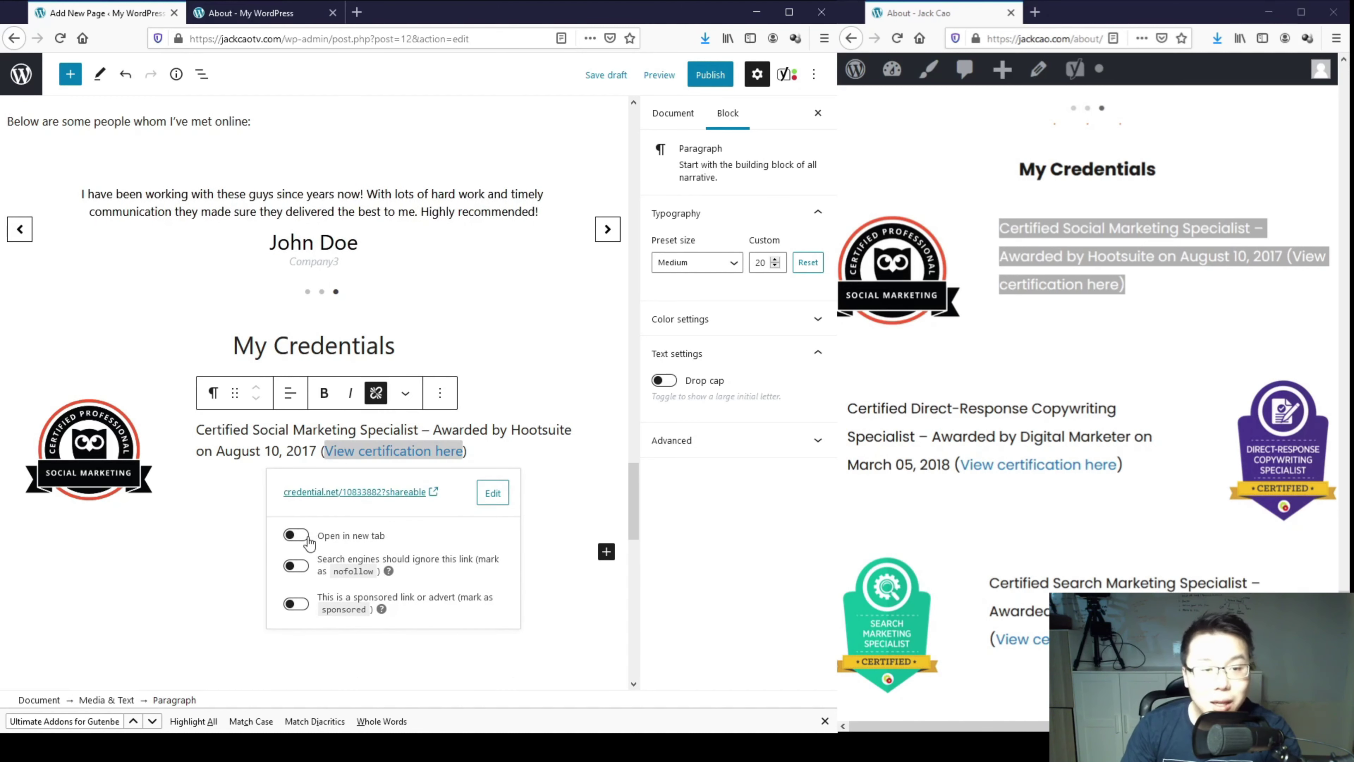
key("Escape")
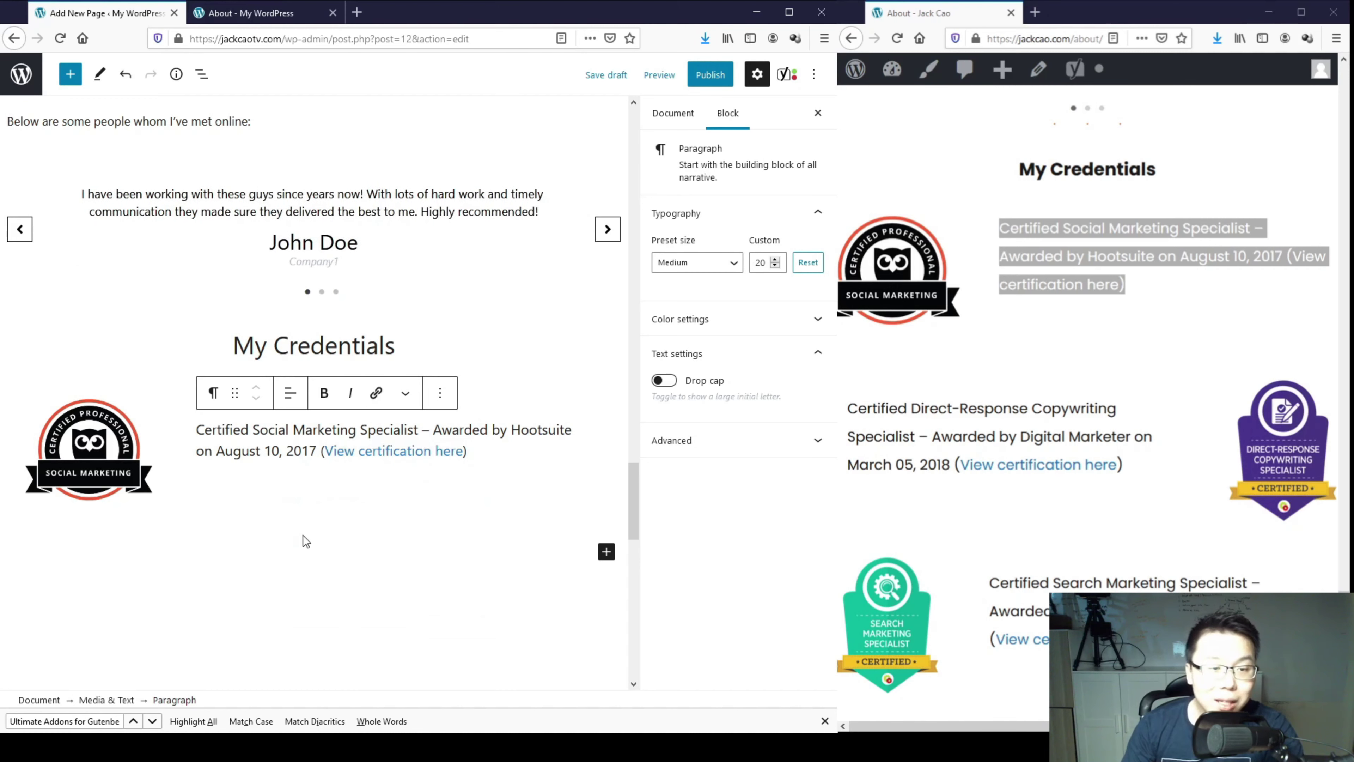
- Toggle Open in new tab on the certificate link and resubmit its URL
key("ctrl+k")
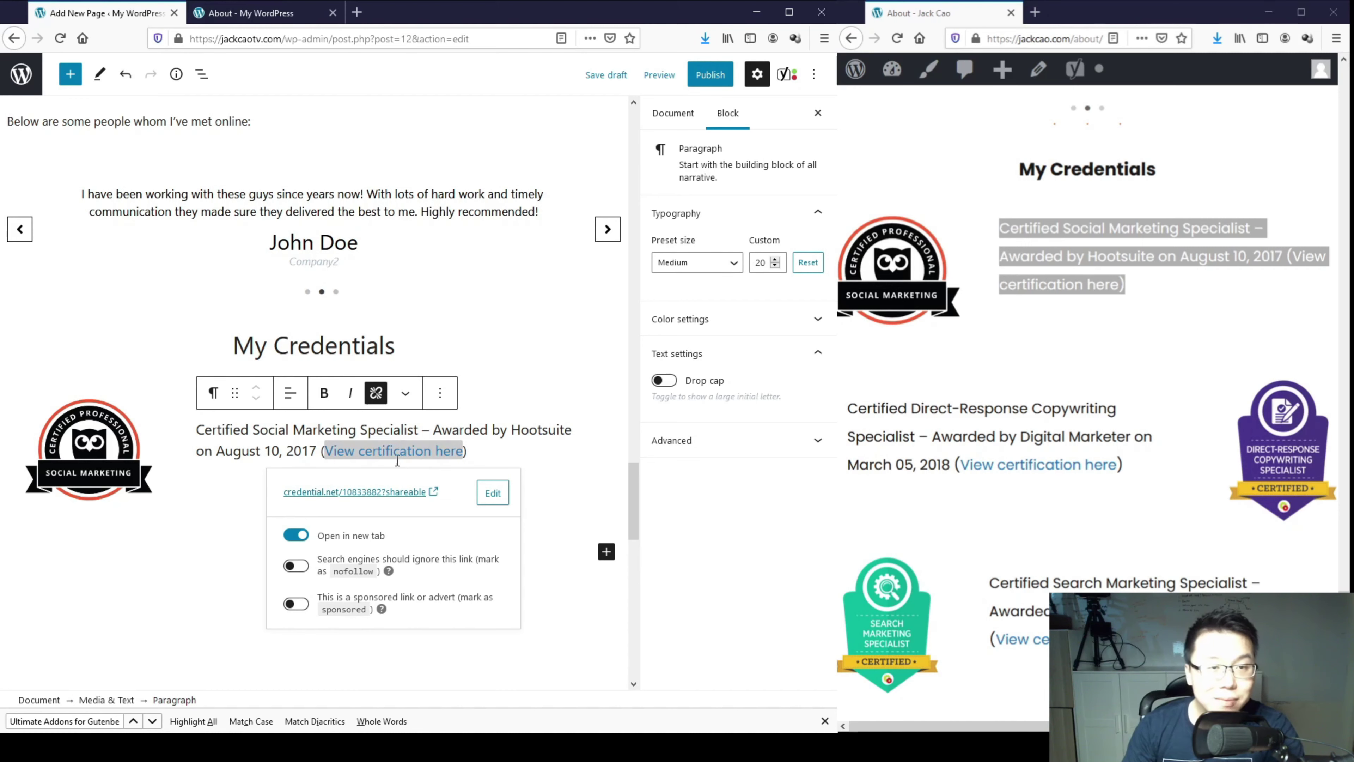
left_click(300, 538)
left_click(493, 492)
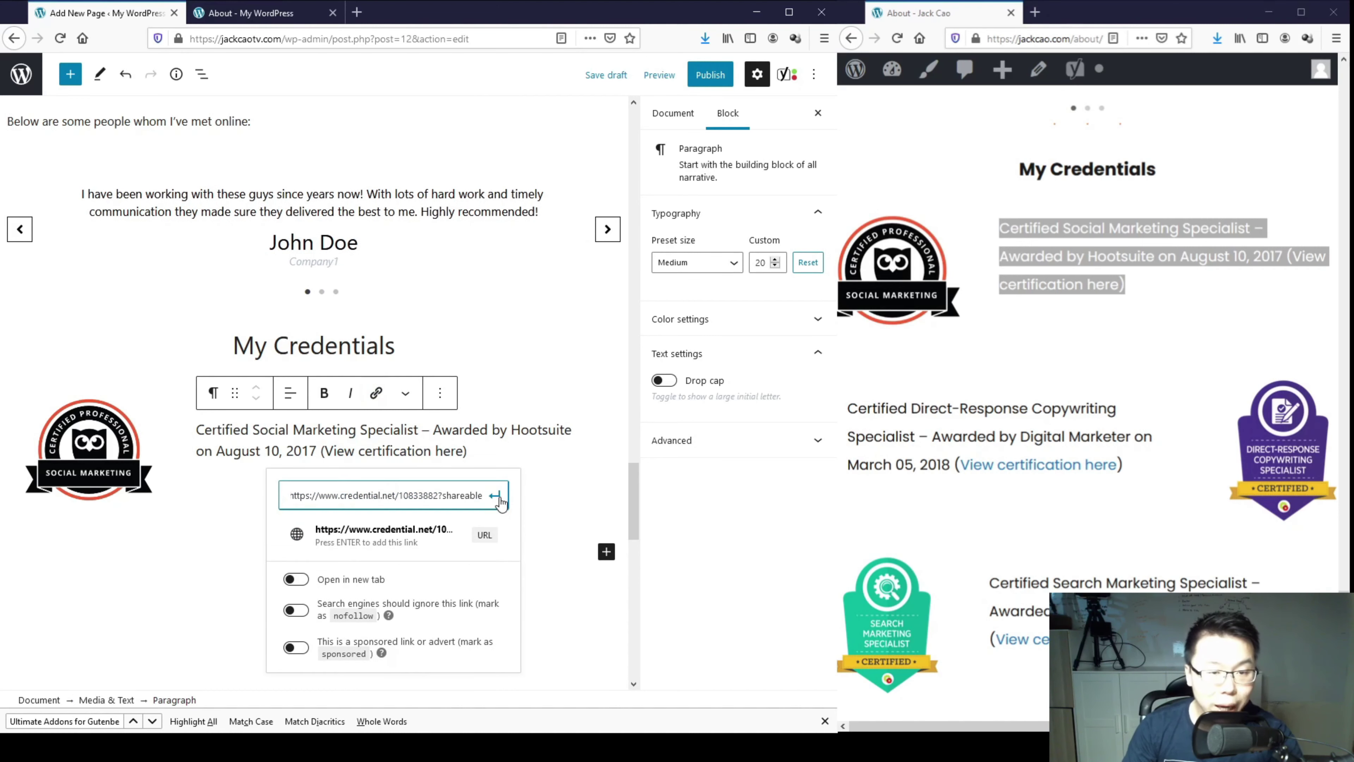
left_click(500, 499)
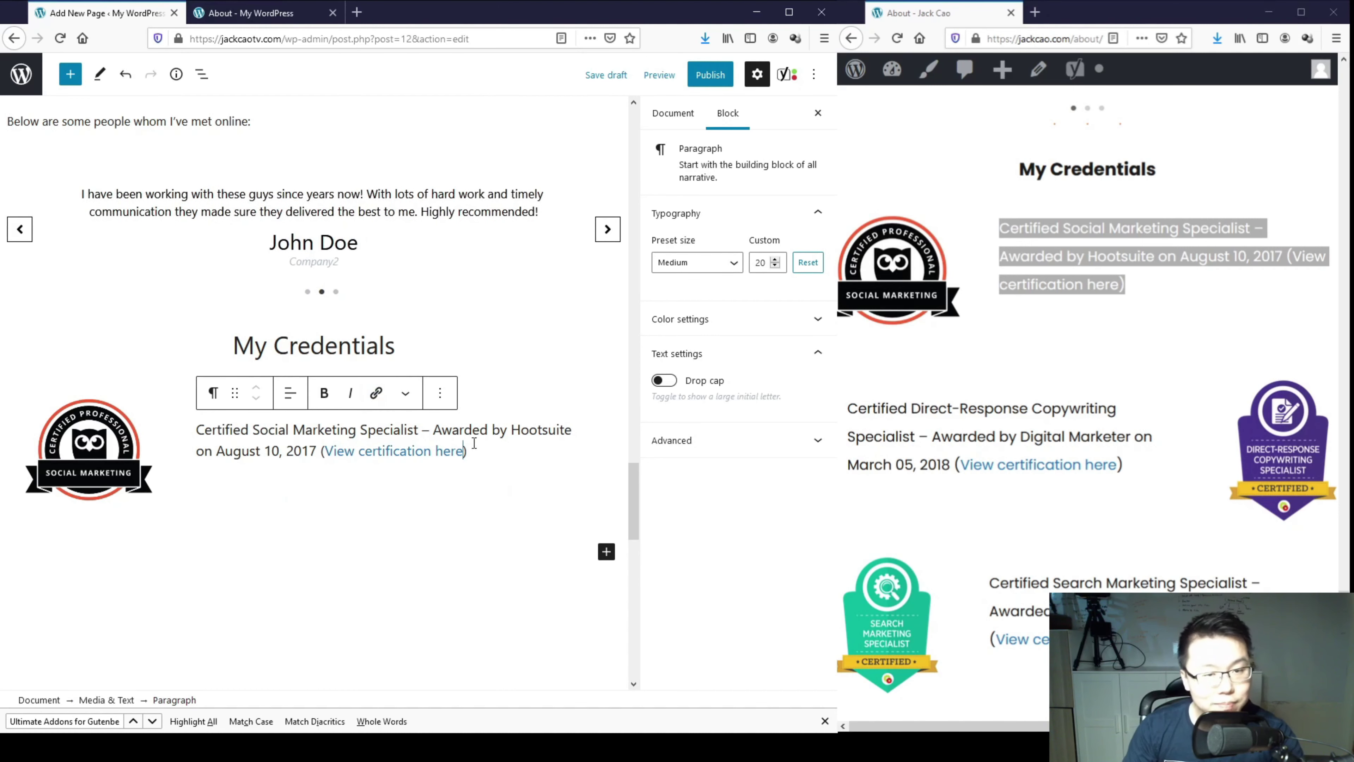
- Remove the certification link, then undo and redo the removal
left_click(458, 448)
left_click(450, 451)
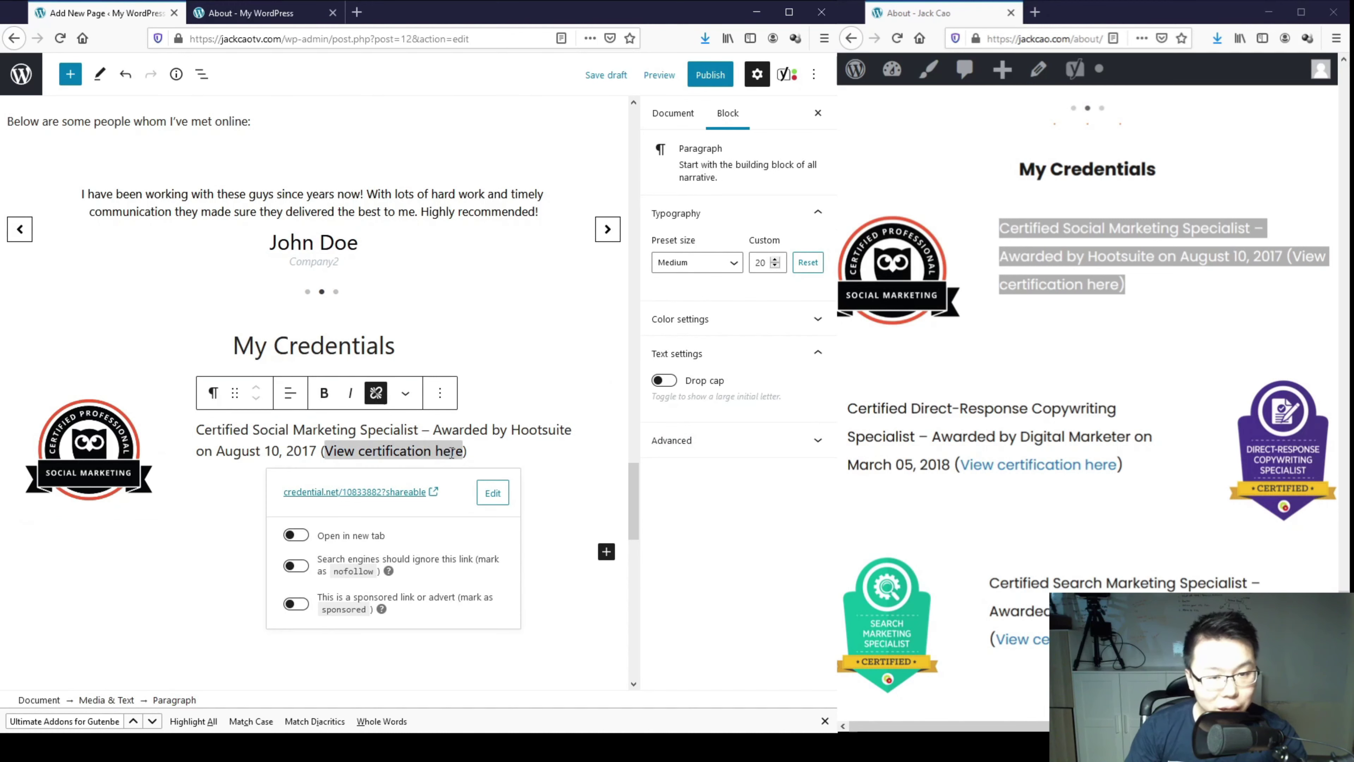
key("ctrl+shift+k")
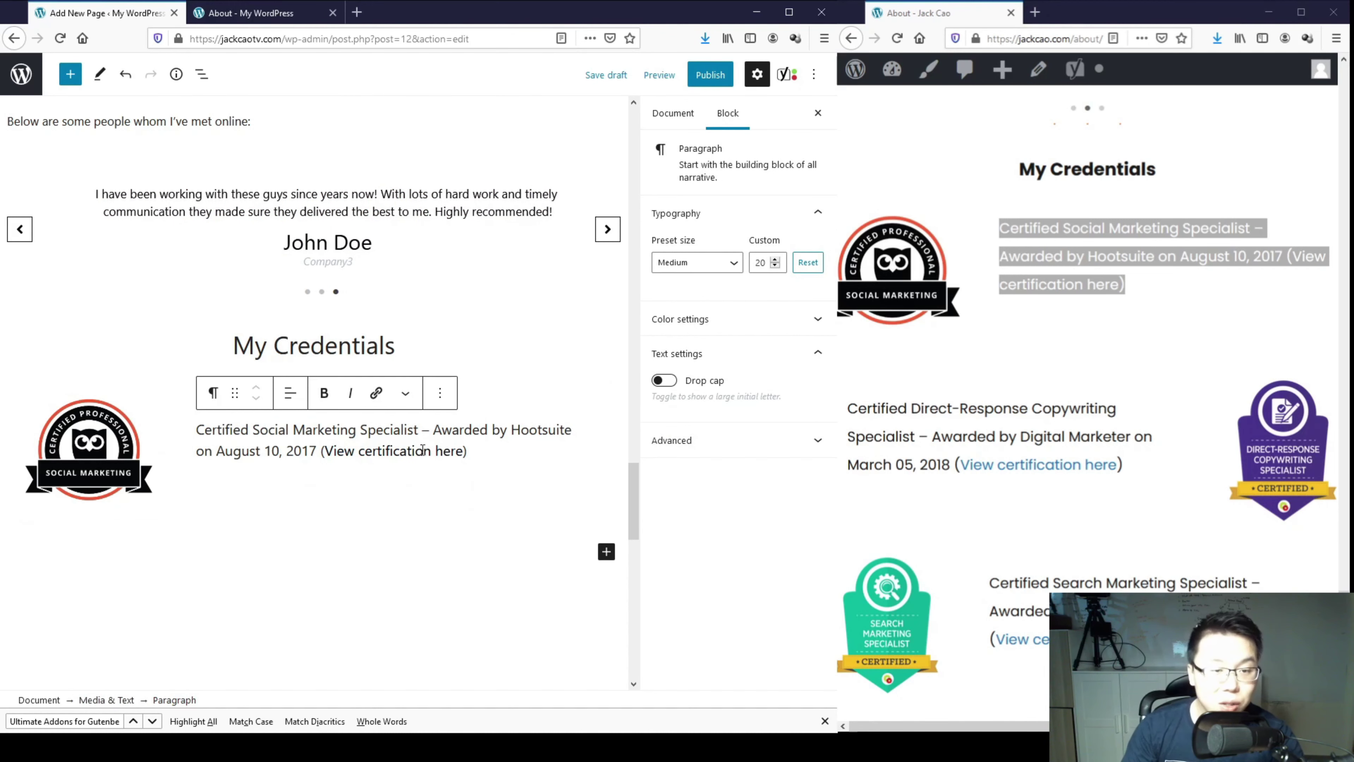
key("ctrl+z")
key("ctrl+shift+z")
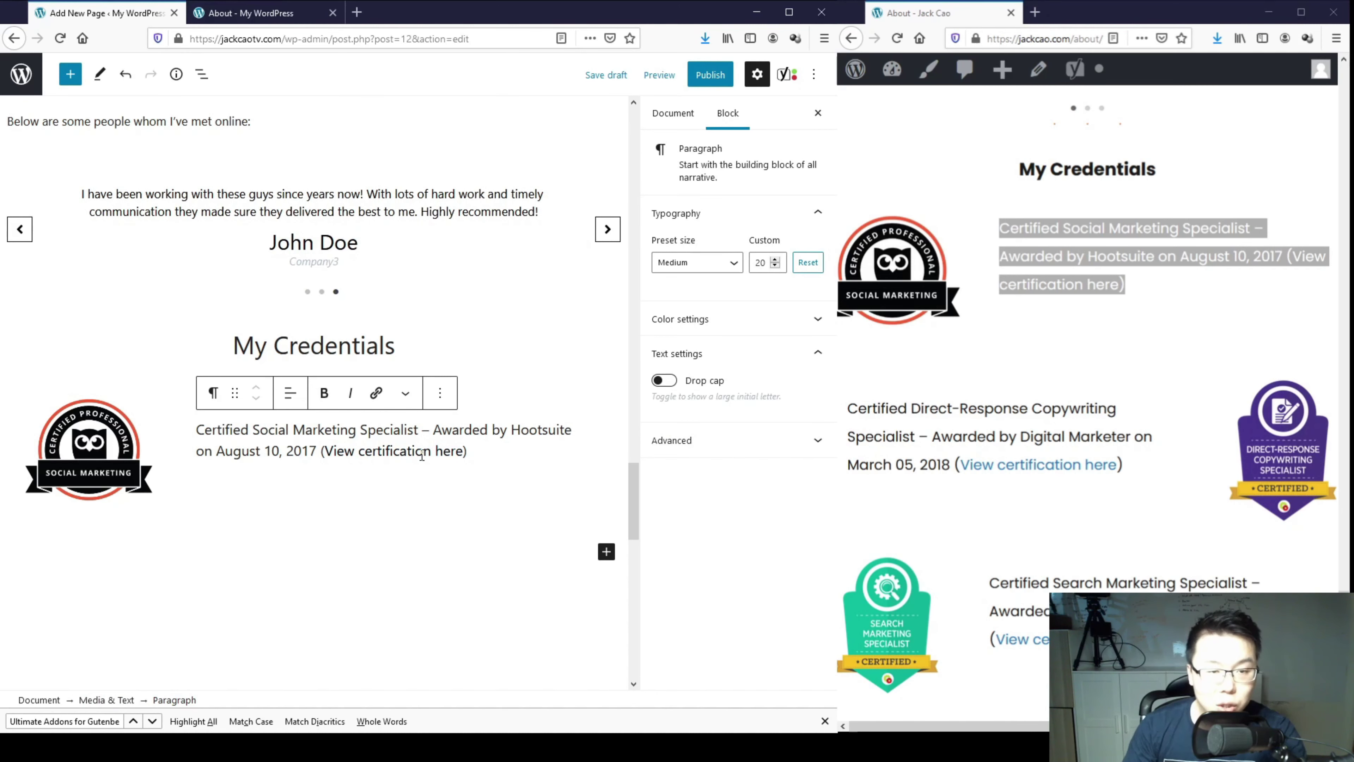
- Re-apply the certificate link with Open in new tab enabled and preview the page
left_click(422, 455)
key("ctrl+shift+z")
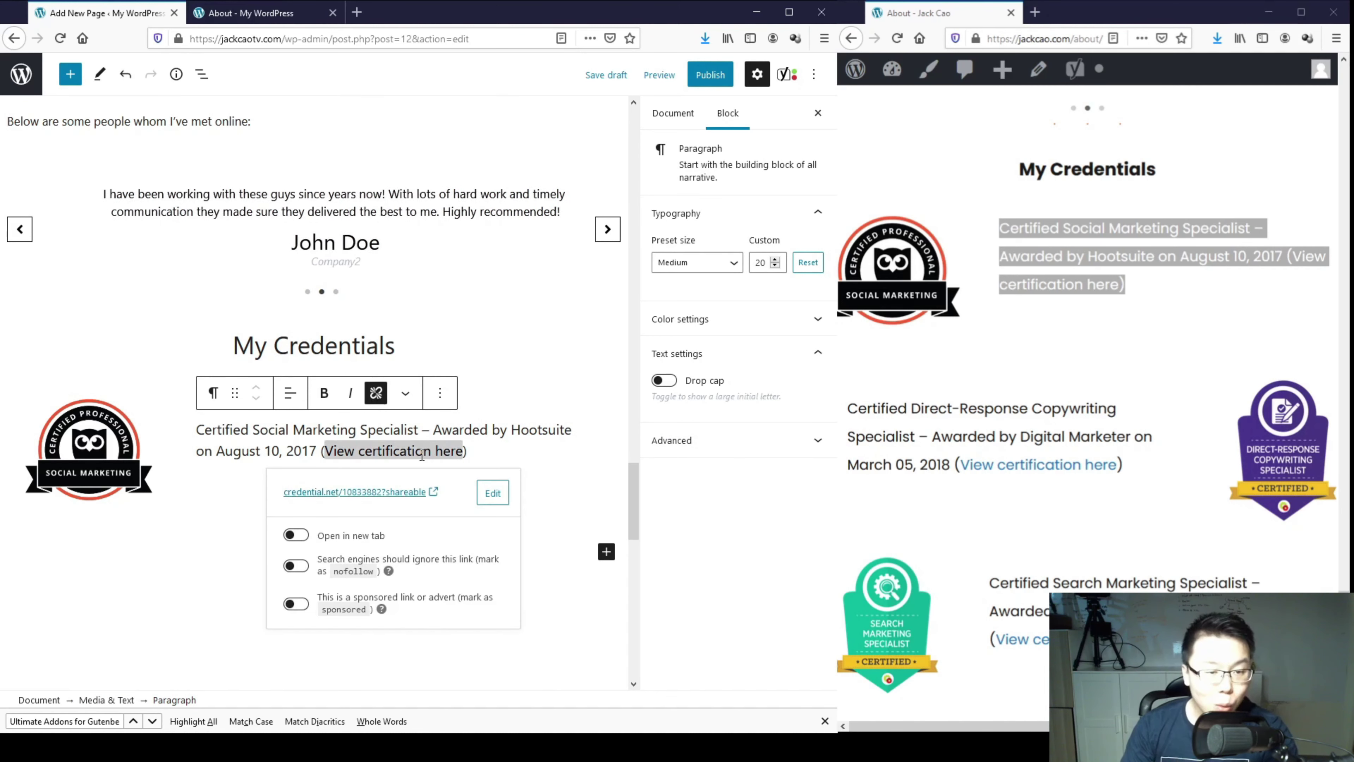
left_click(308, 538)
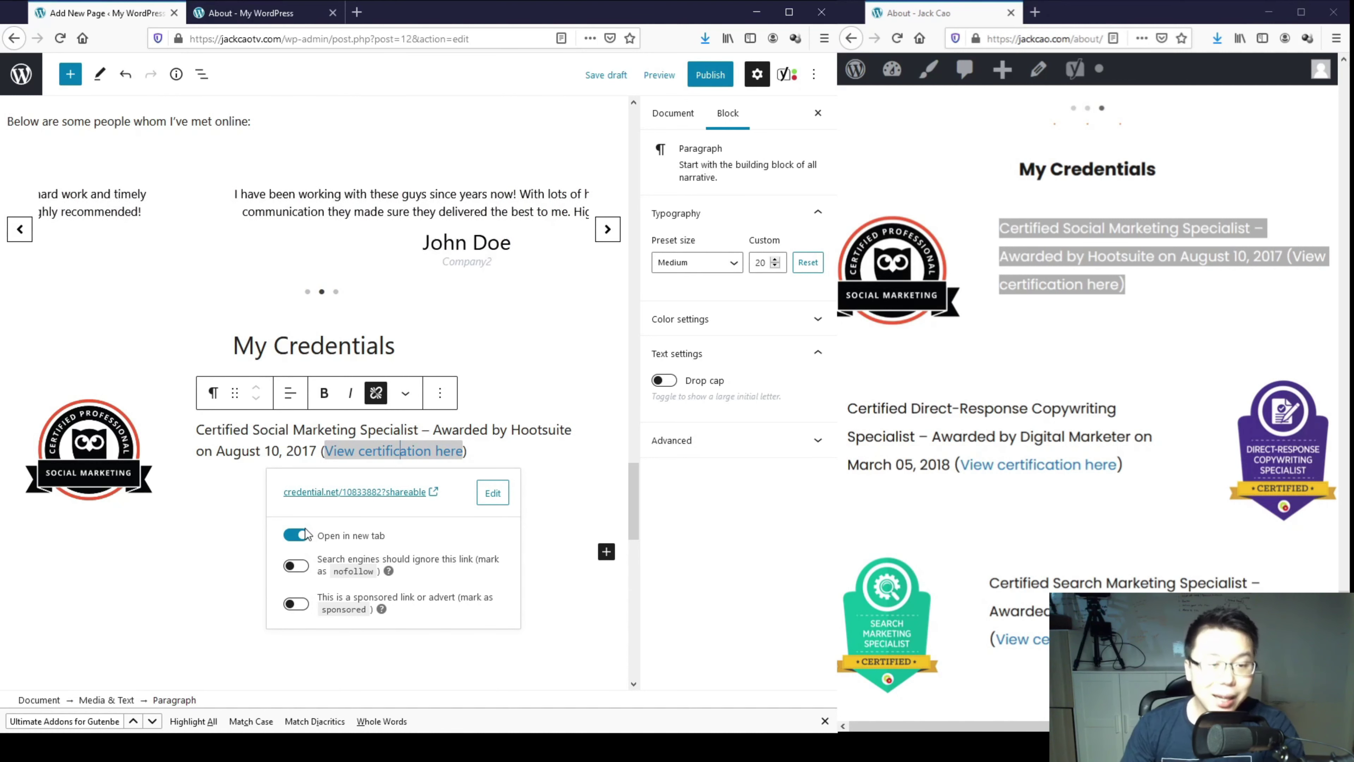
left_click(315, 485)
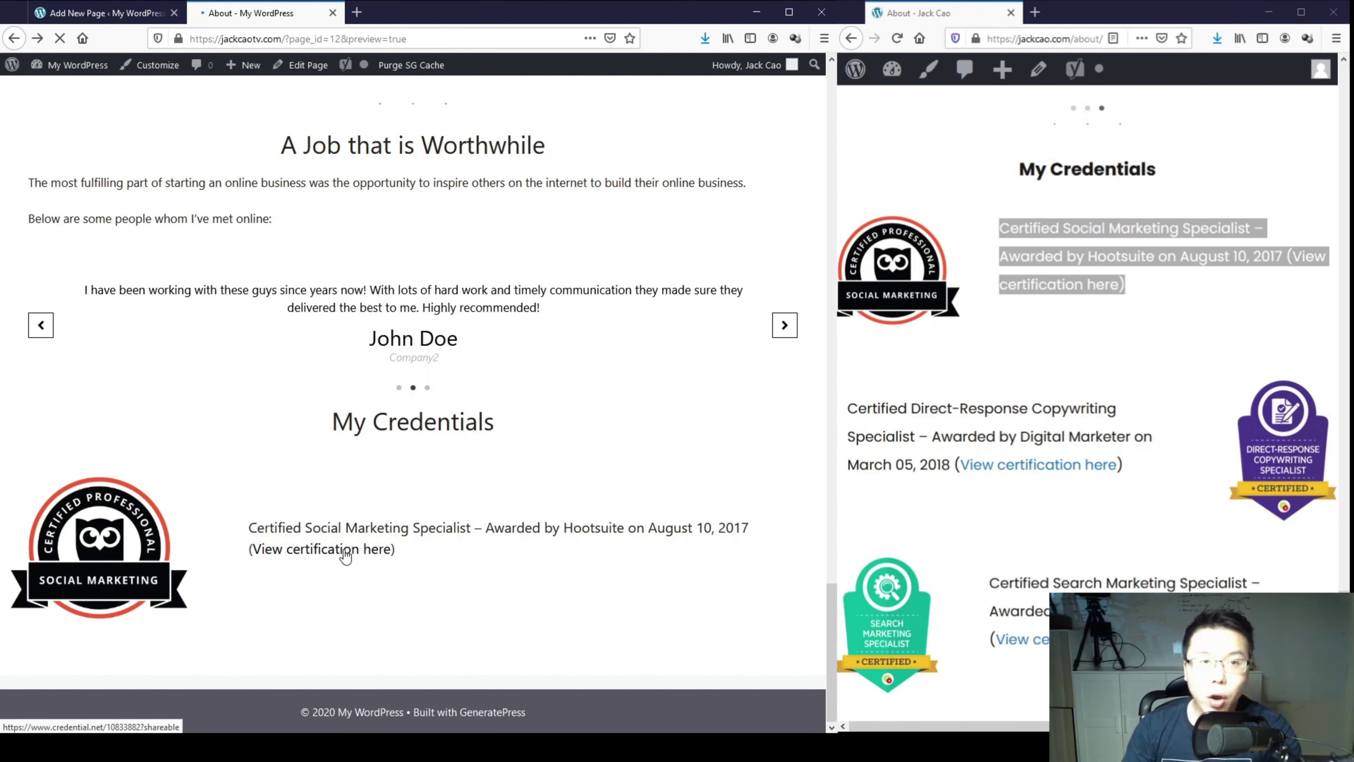
- Turn on Open in new tab for the View certification here link
left_click(346, 552)
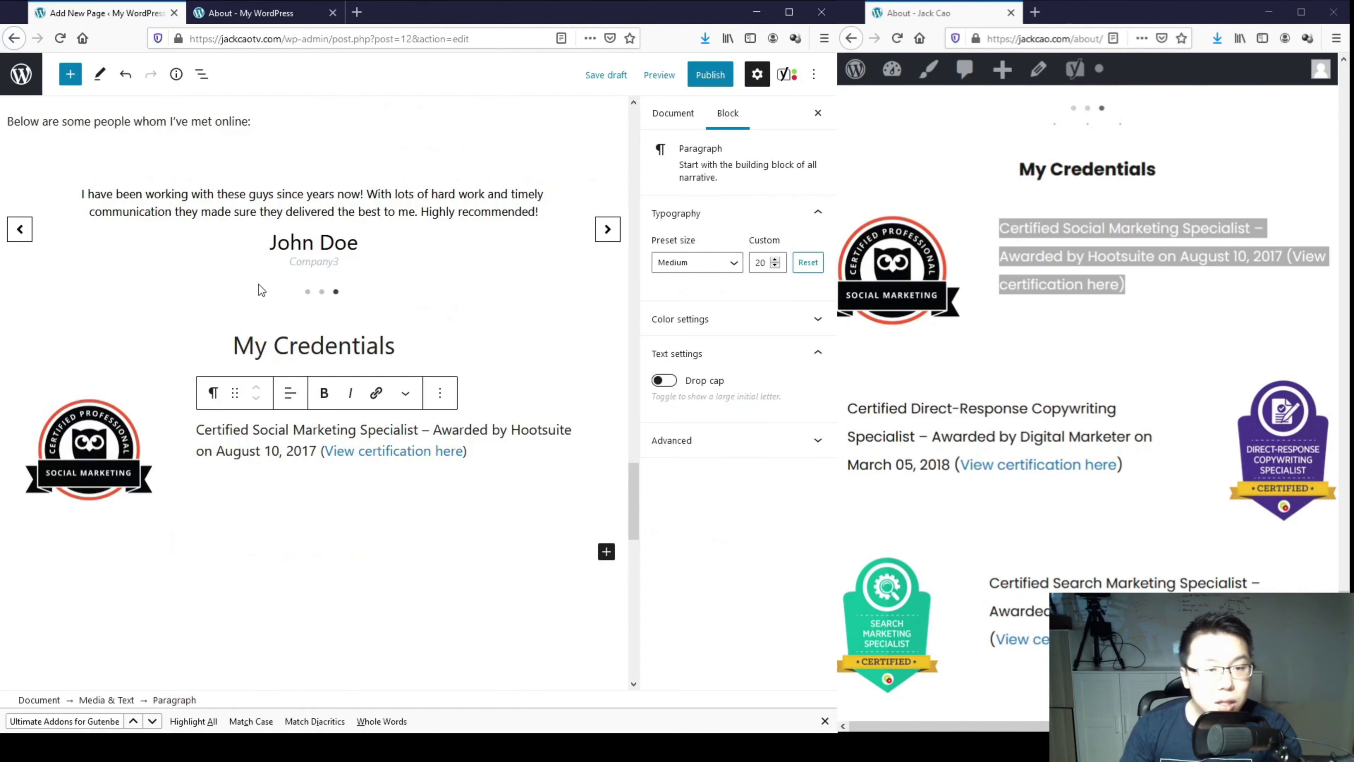
left_click(342, 450)
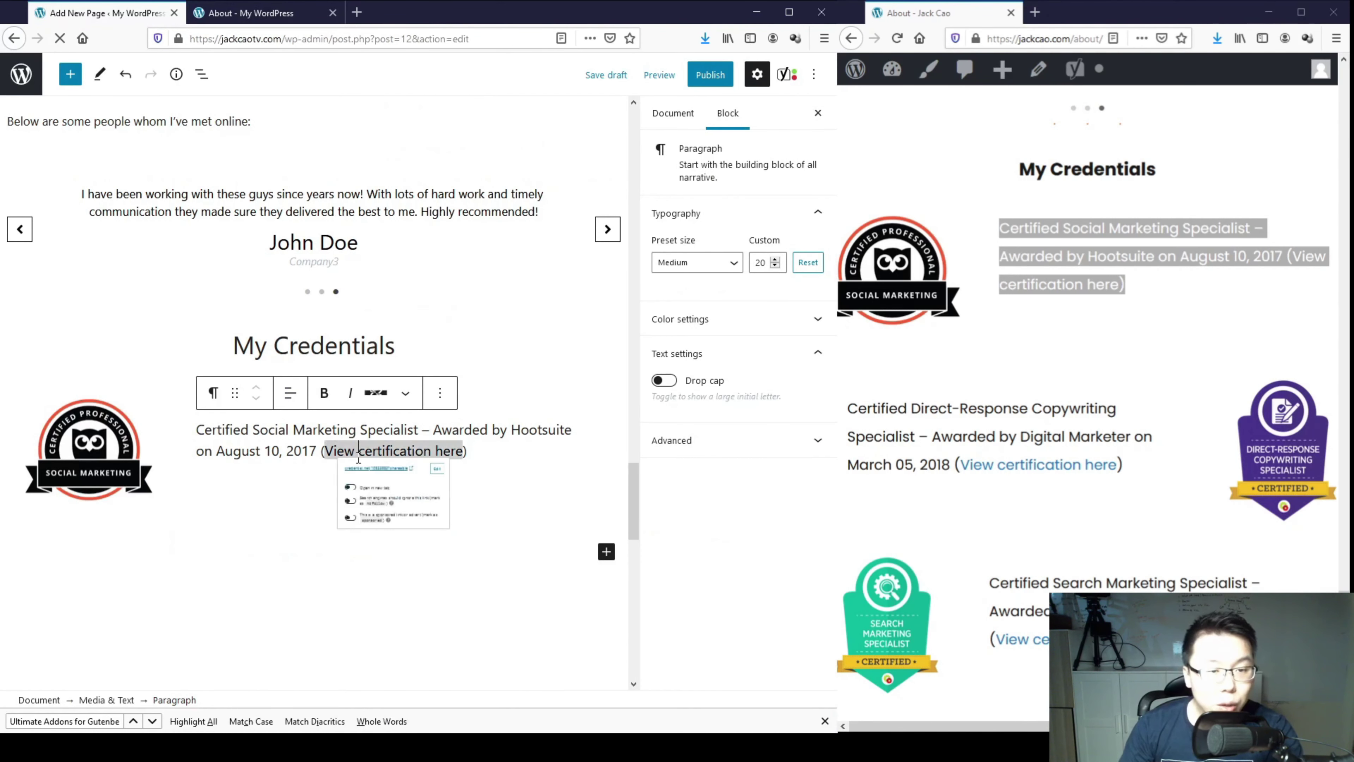
left_click(293, 535)
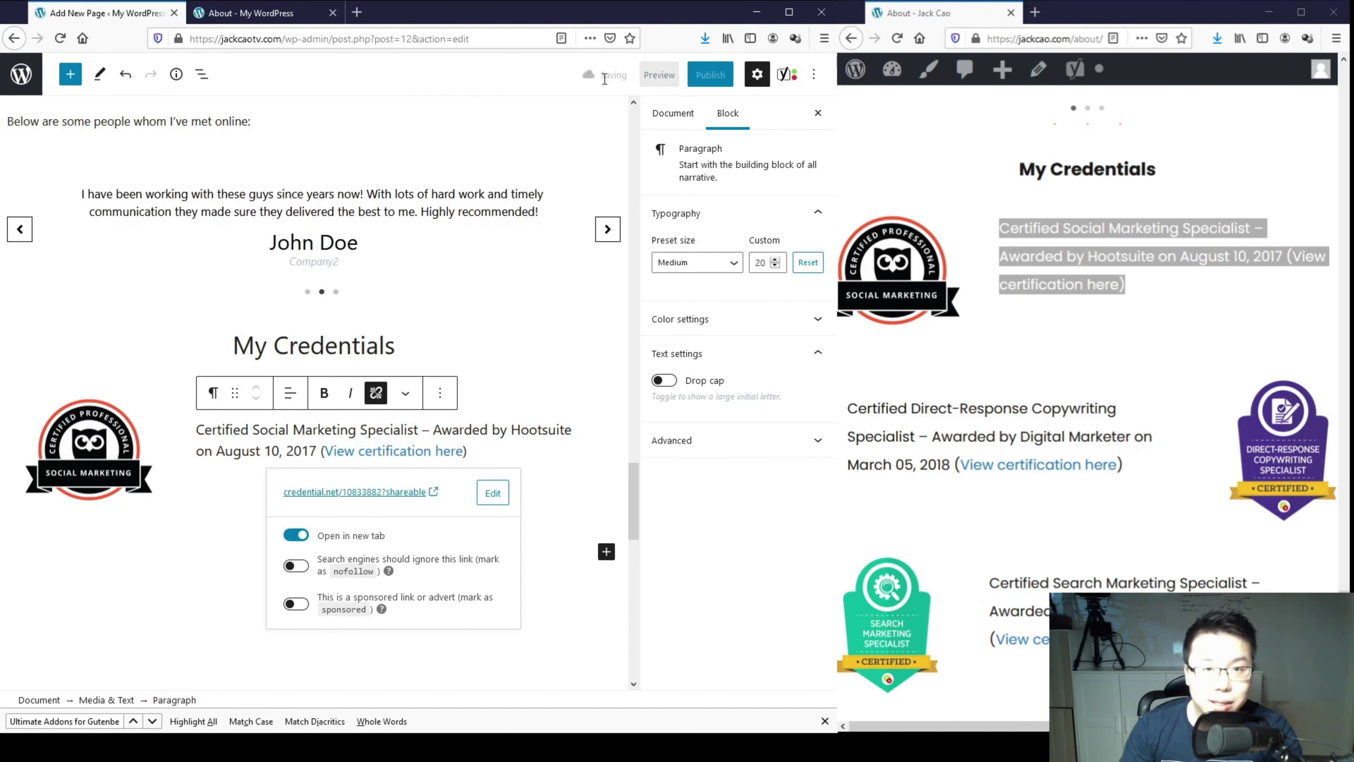
- Test the certification link in the preview tab and return to the editor
left_click(274, 10)
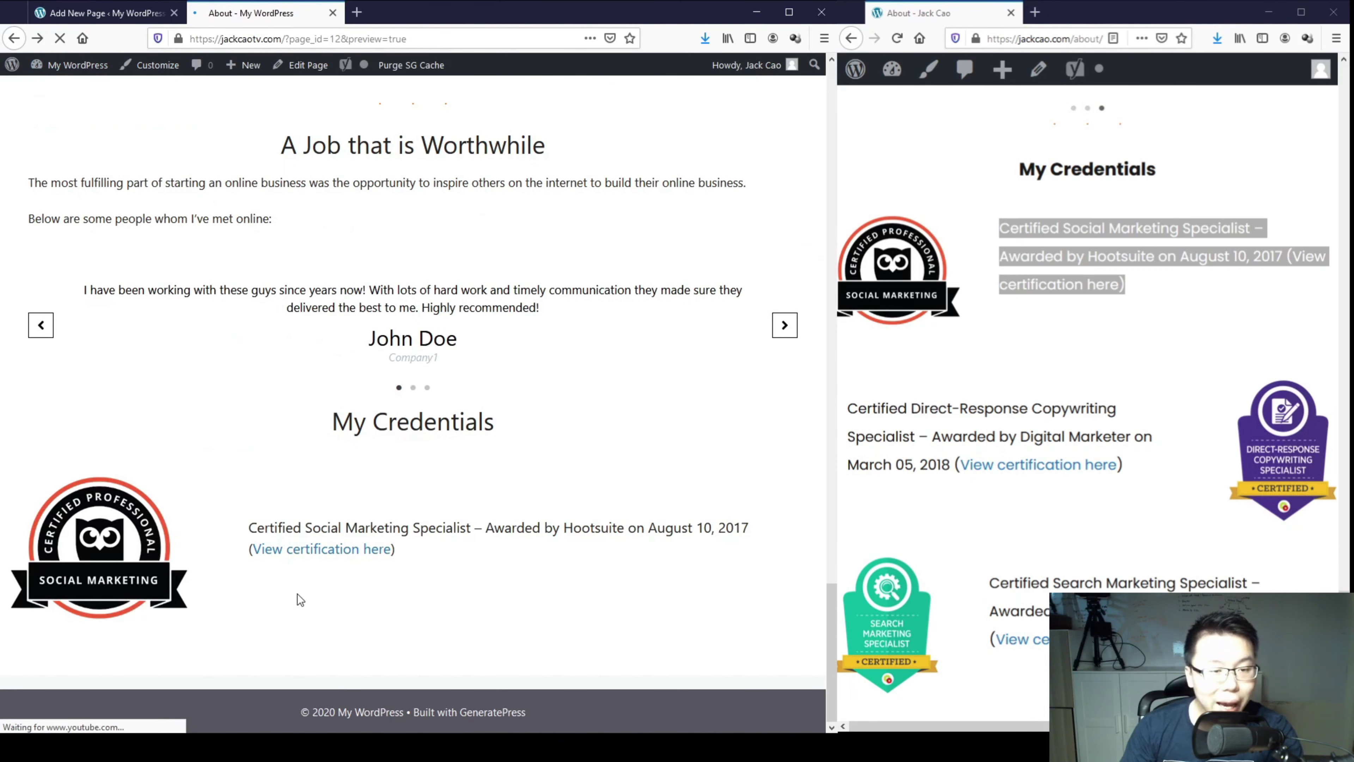
left_click(319, 551)
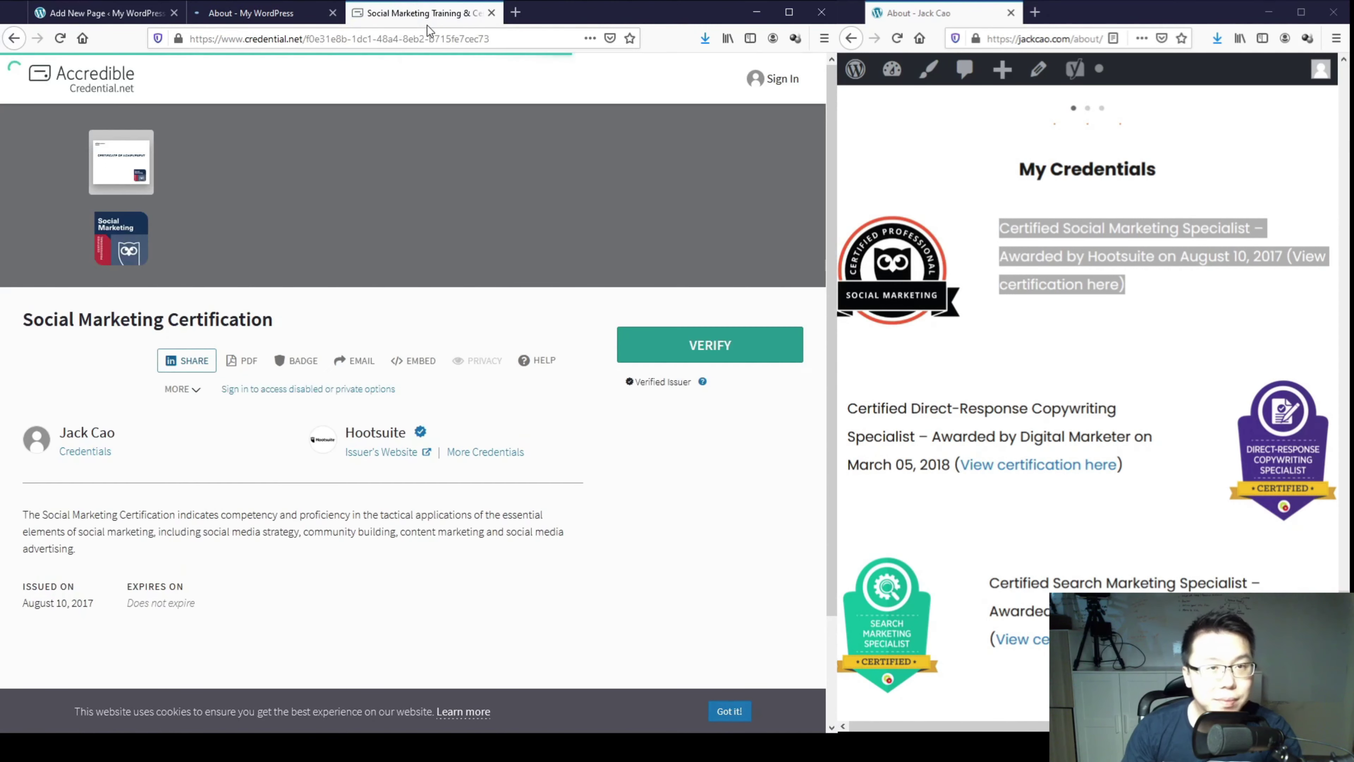
left_click(102, 13)
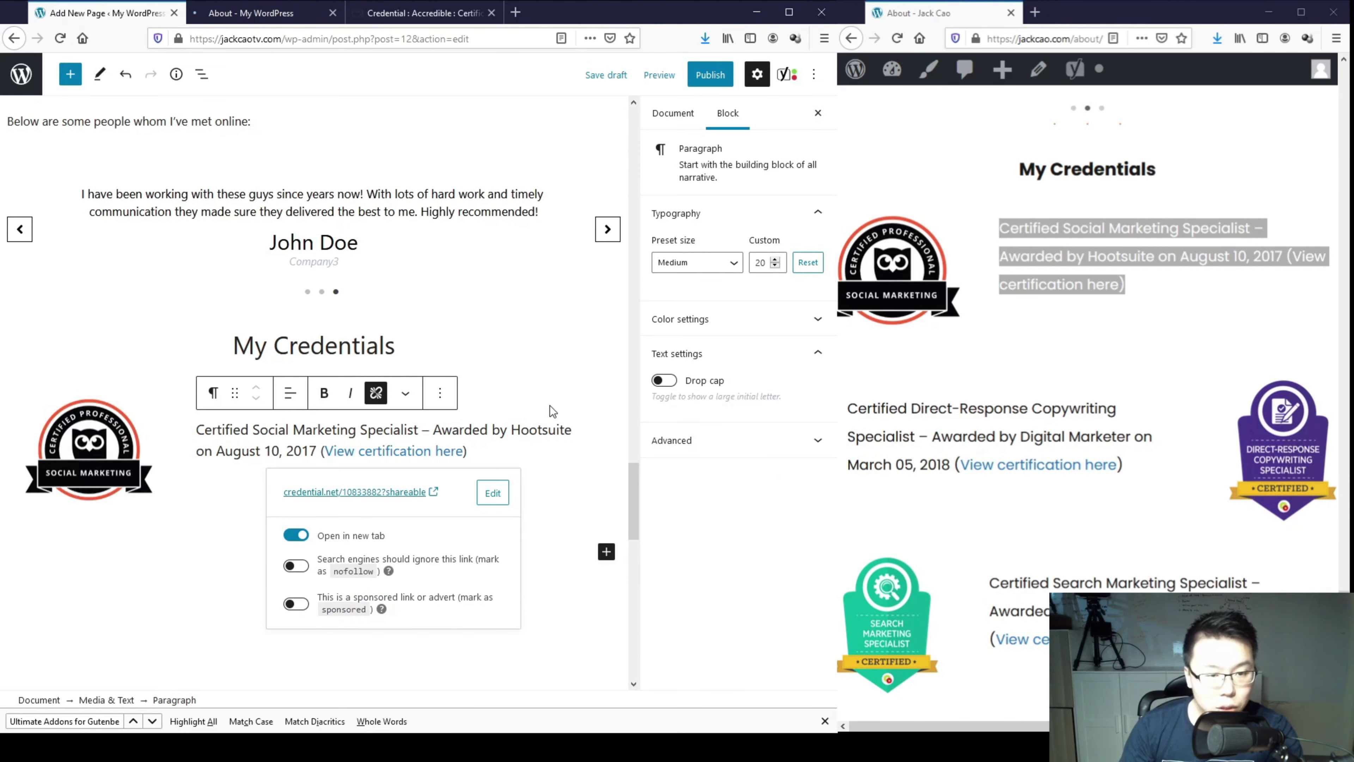
- Copy the personal-life and get-started headings, paragraphs and list from the live page into the editor
left_click(528, 450)
scroll(459, 521, "down", 1)
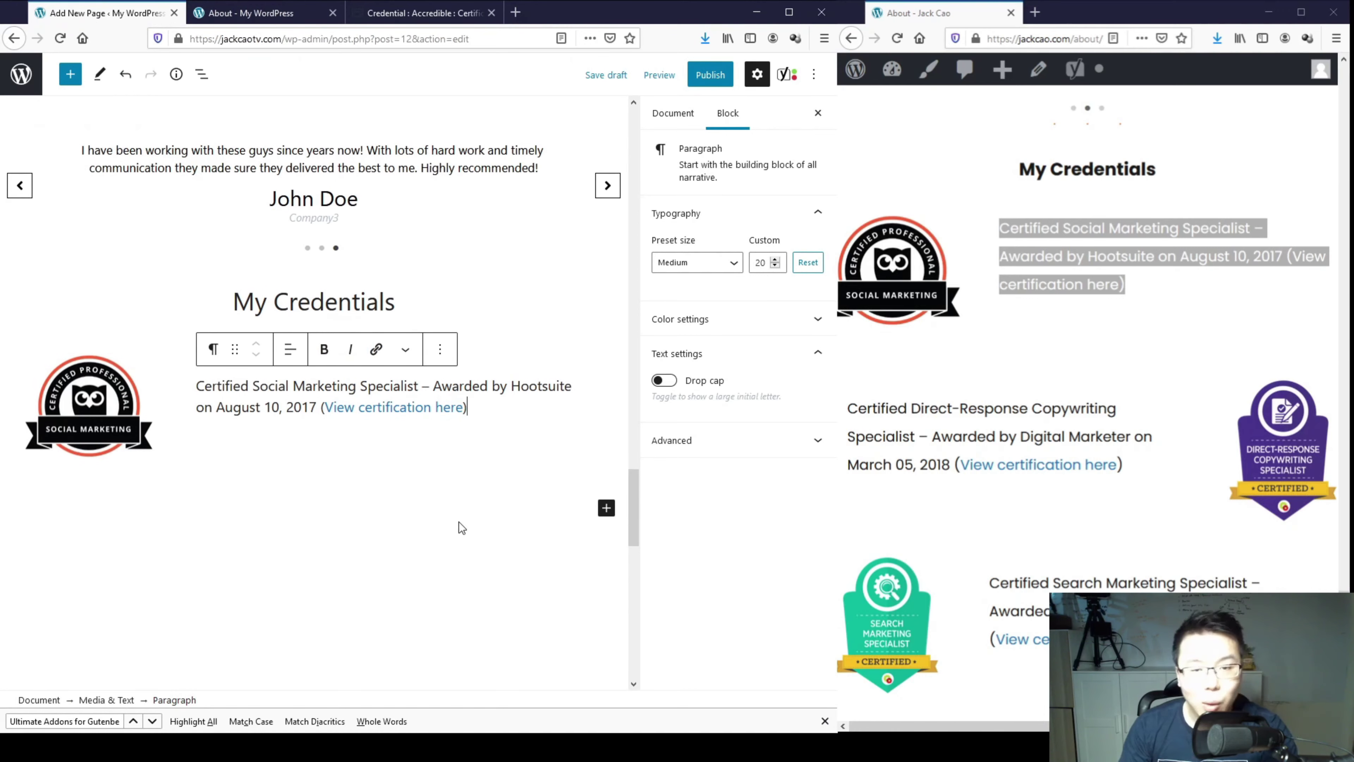
scroll(1086, 508, "down", 10)
scroll(1087, 508, "down", 3)
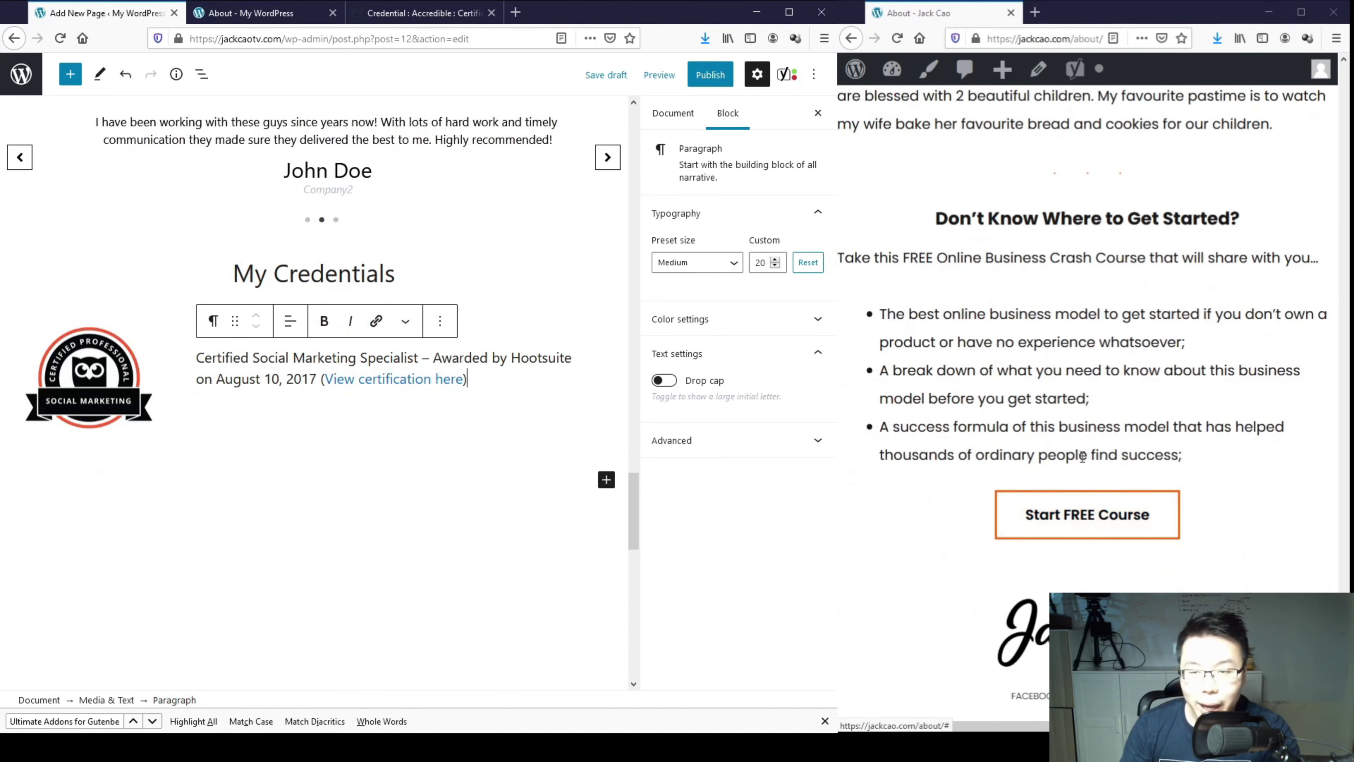
scroll(1128, 513, "up", 6)
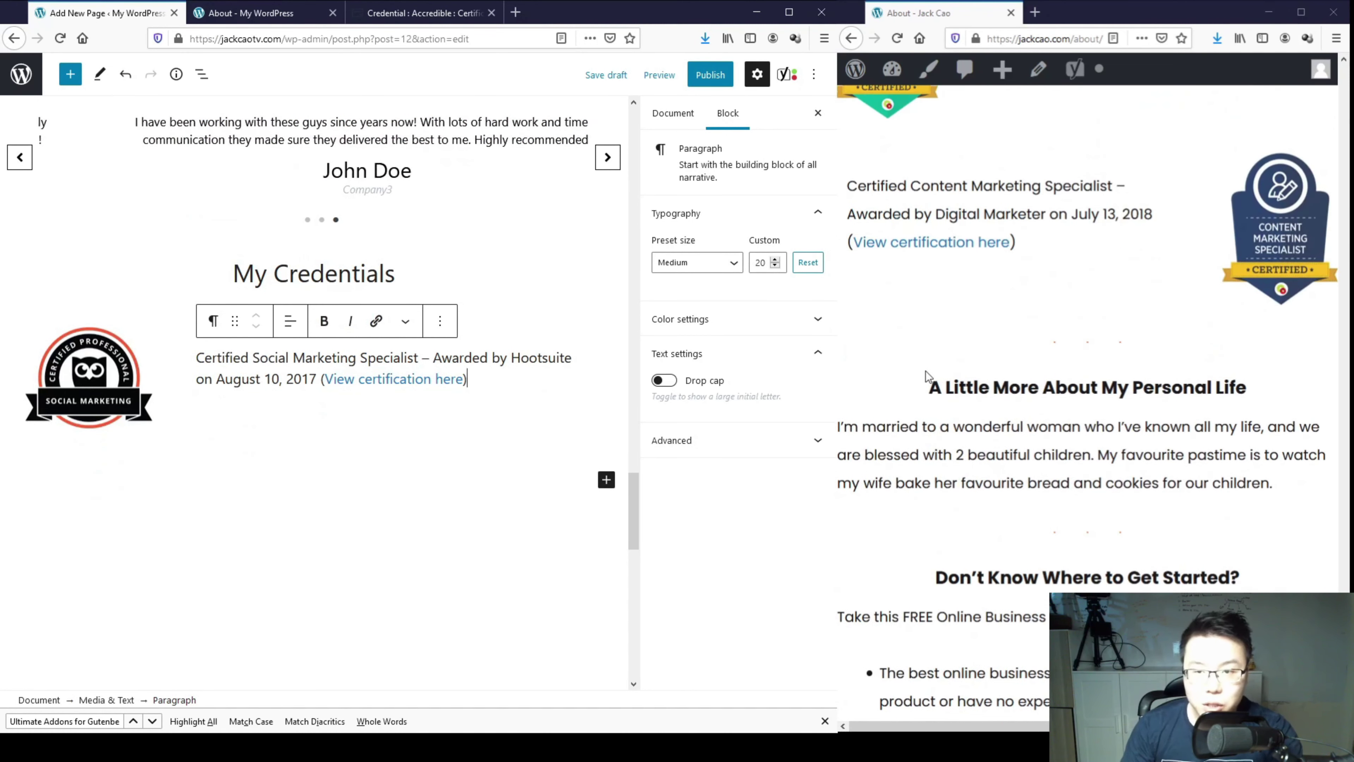
left_click_drag(929, 318, 1246, 318)
key("ctrl+c")
left_click(319, 480)
key("ctrl+v")
left_click(24, 453)
left_click(67, 523)
scroll(1046, 438, "down", 3)
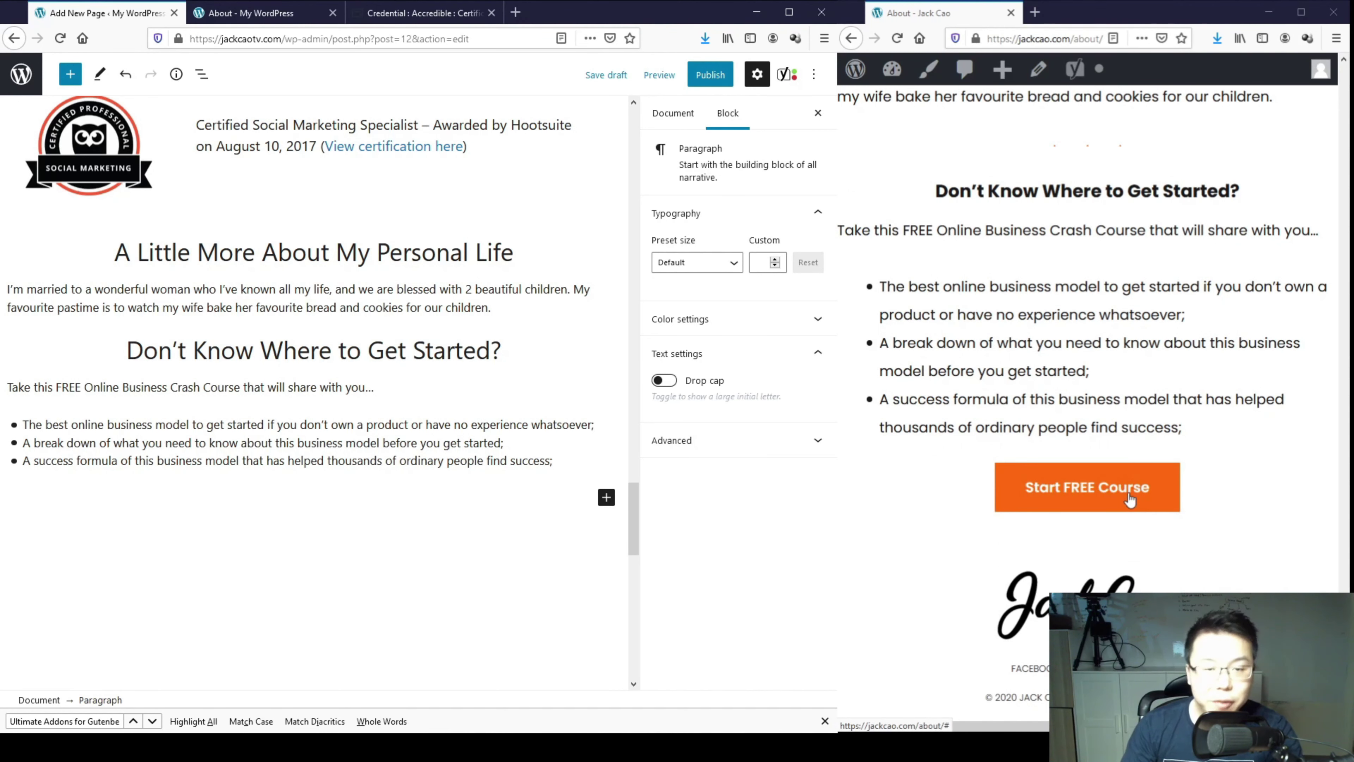
scroll(619, 496, "down", 2)
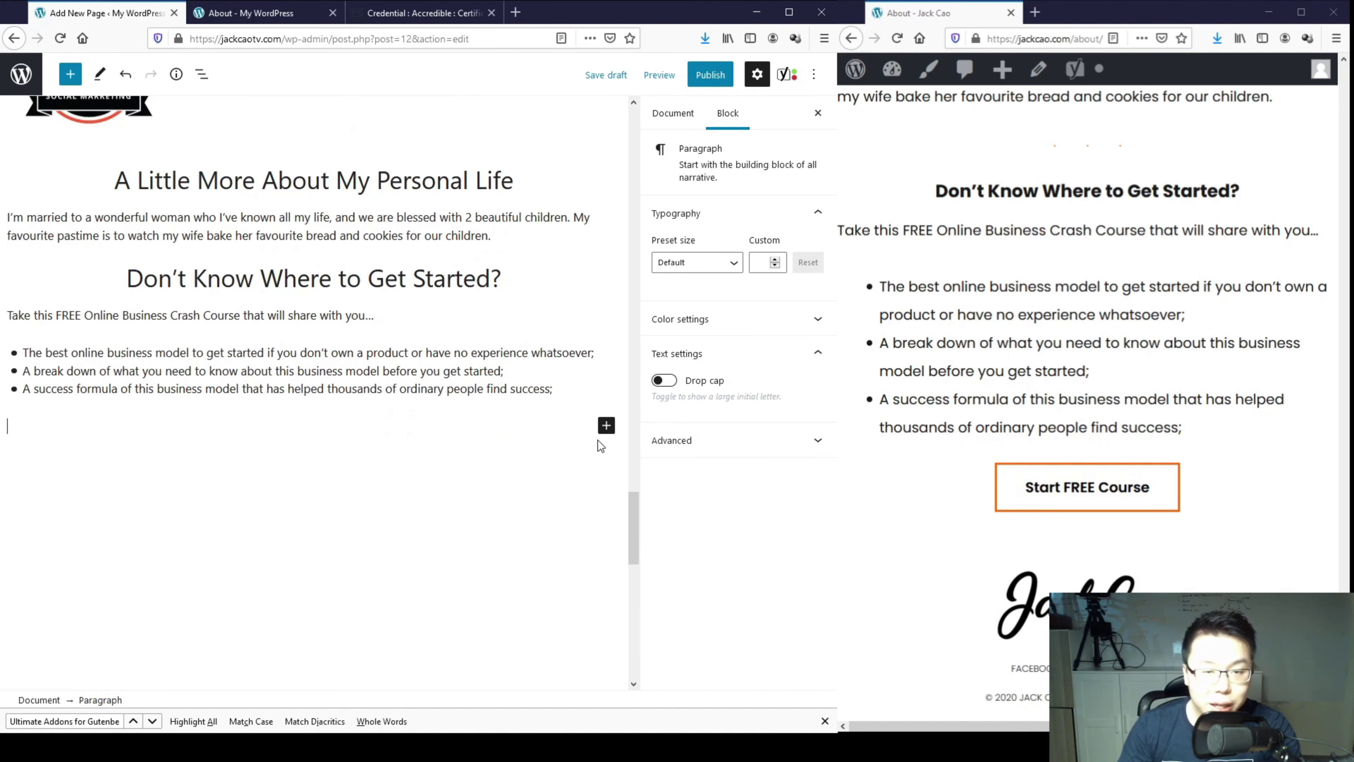
- Insert a Marketing Button block below the list from the full block library
left_click(605, 431)
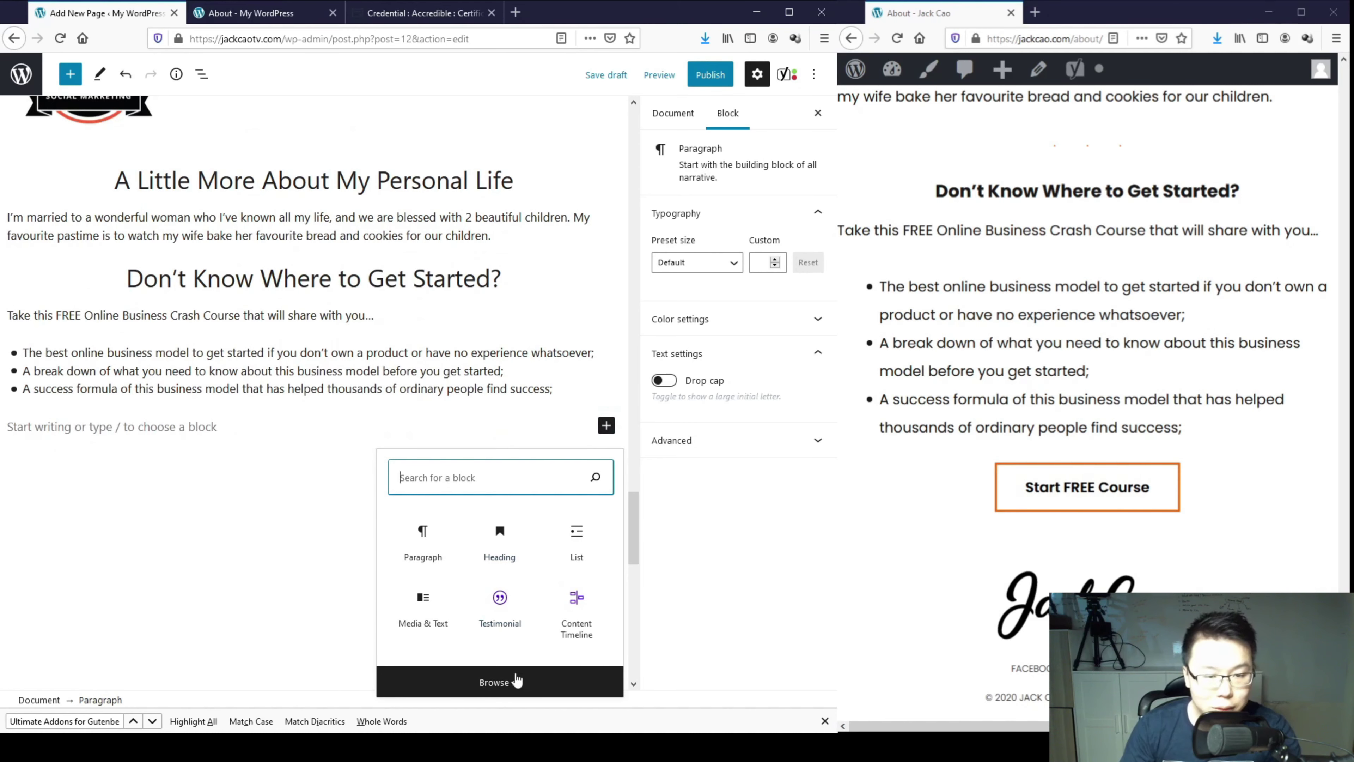
left_click(500, 682)
scroll(222, 347, "down", 15)
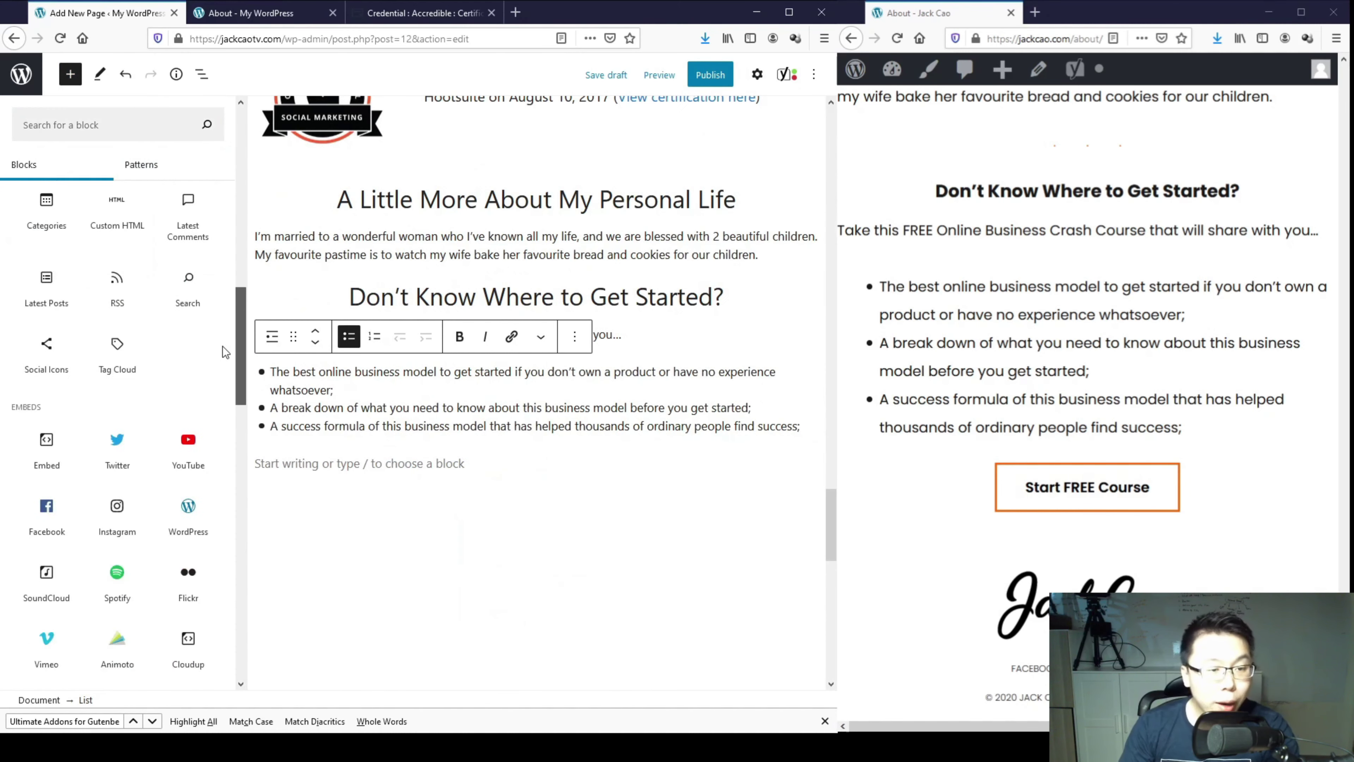
scroll(217, 508, "down", 5)
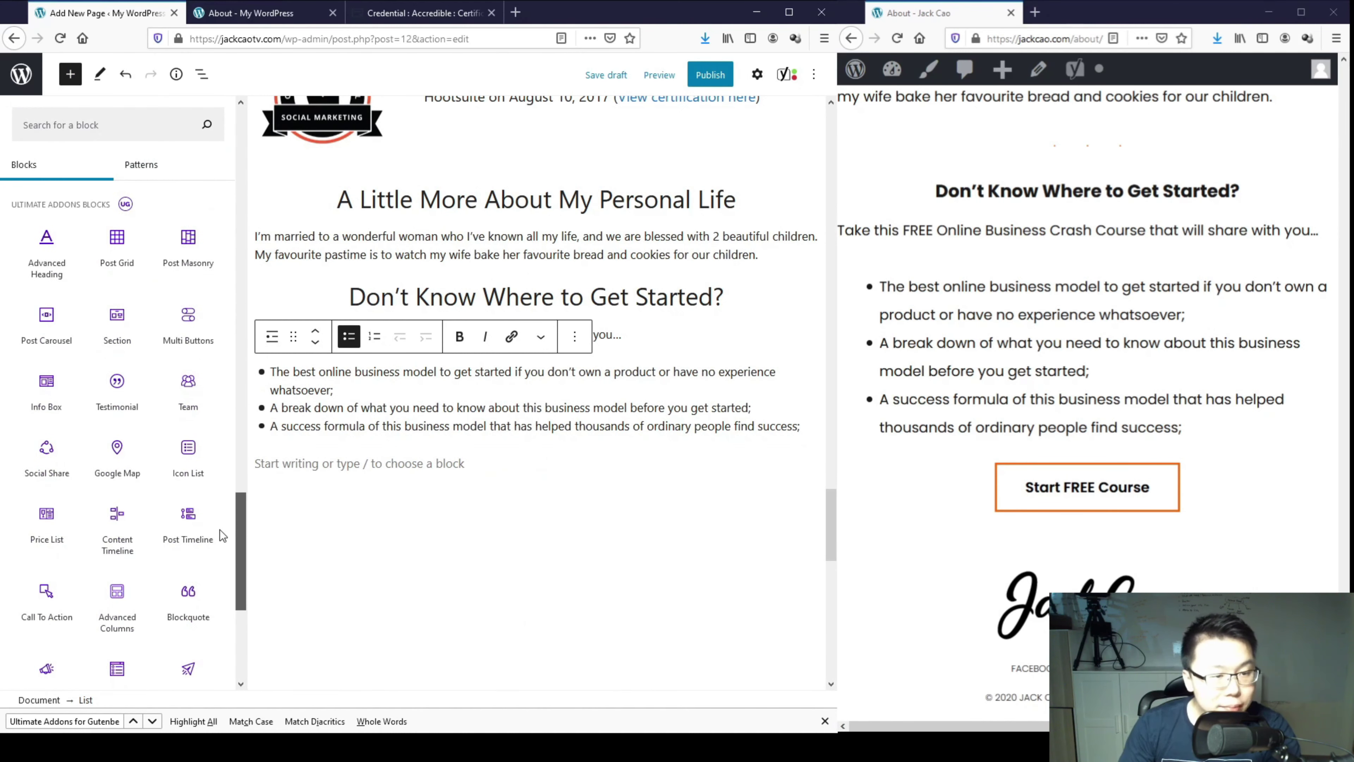
scroll(218, 555, "down", 2)
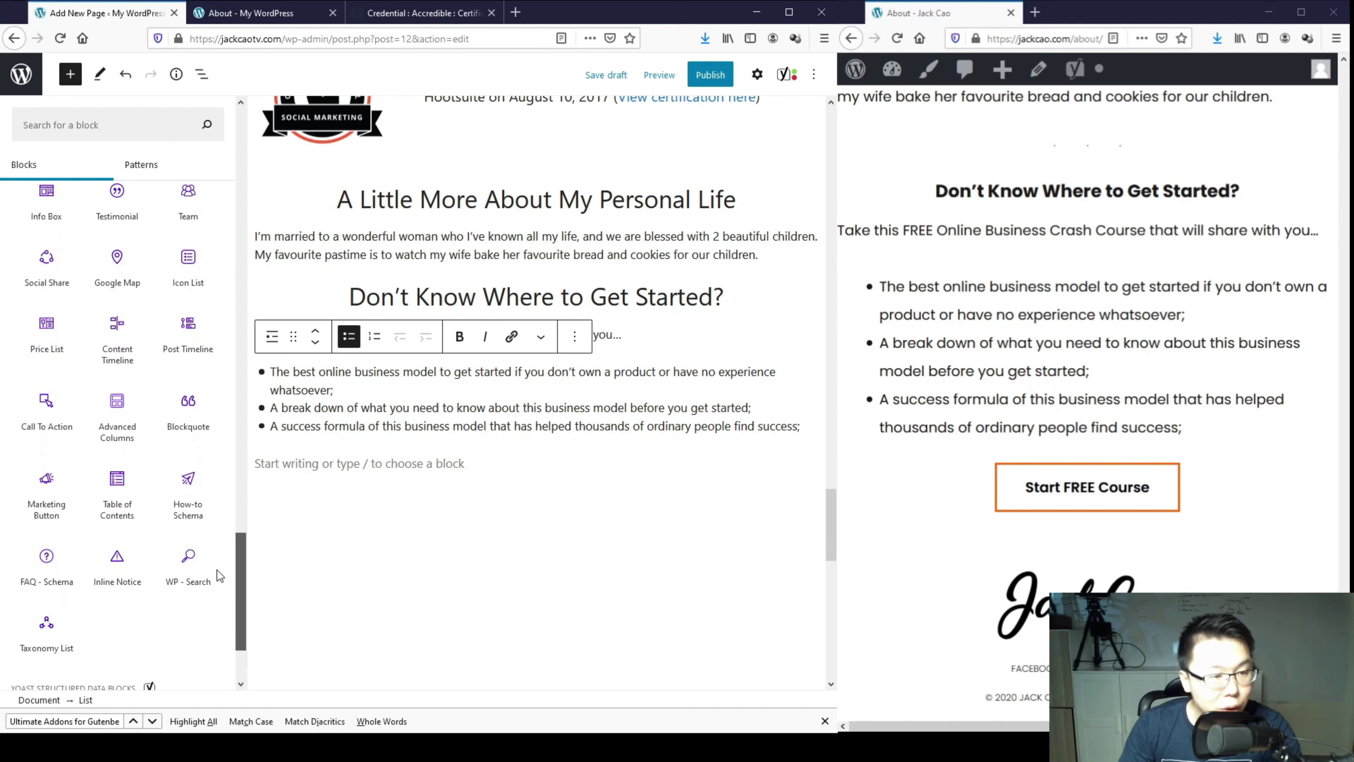
left_click(44, 509)
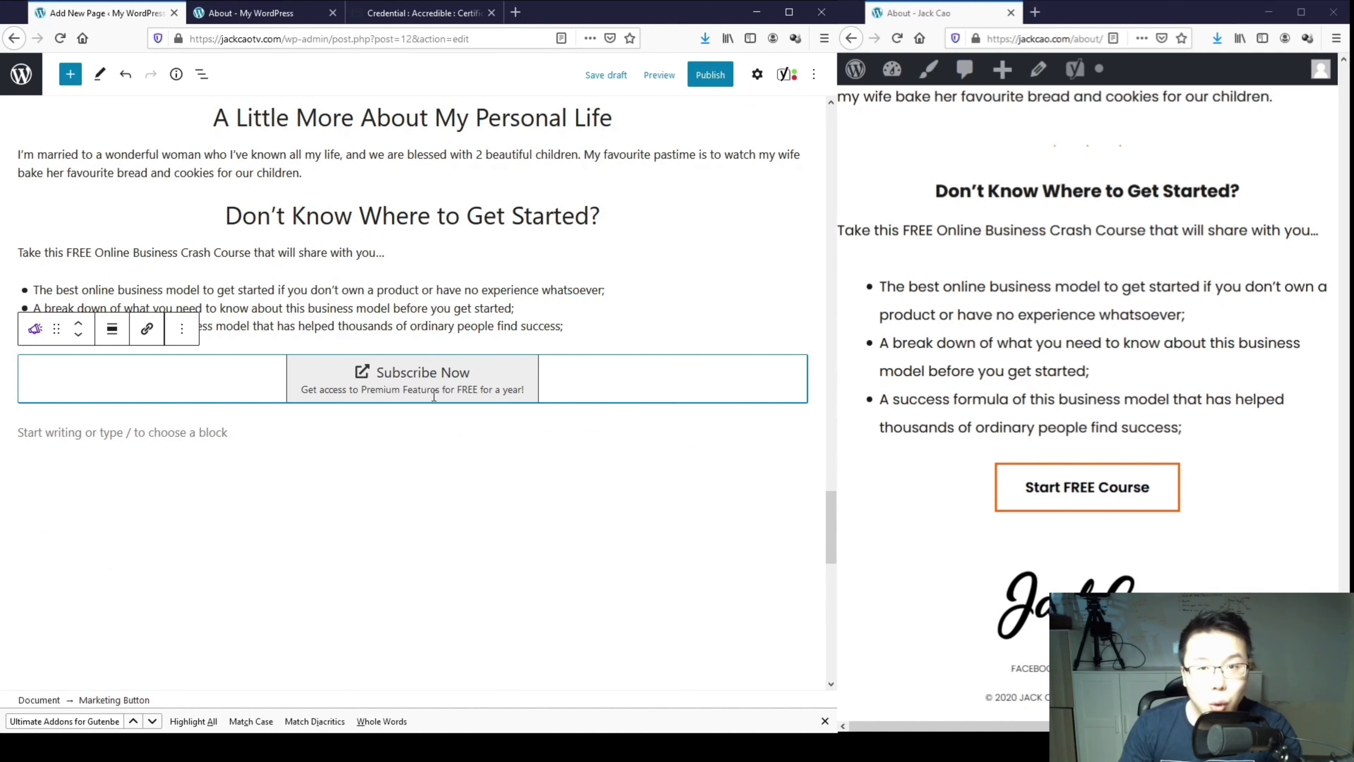
- Clear the Button Icon on the Subscribe Now Marketing Button
left_click(761, 73)
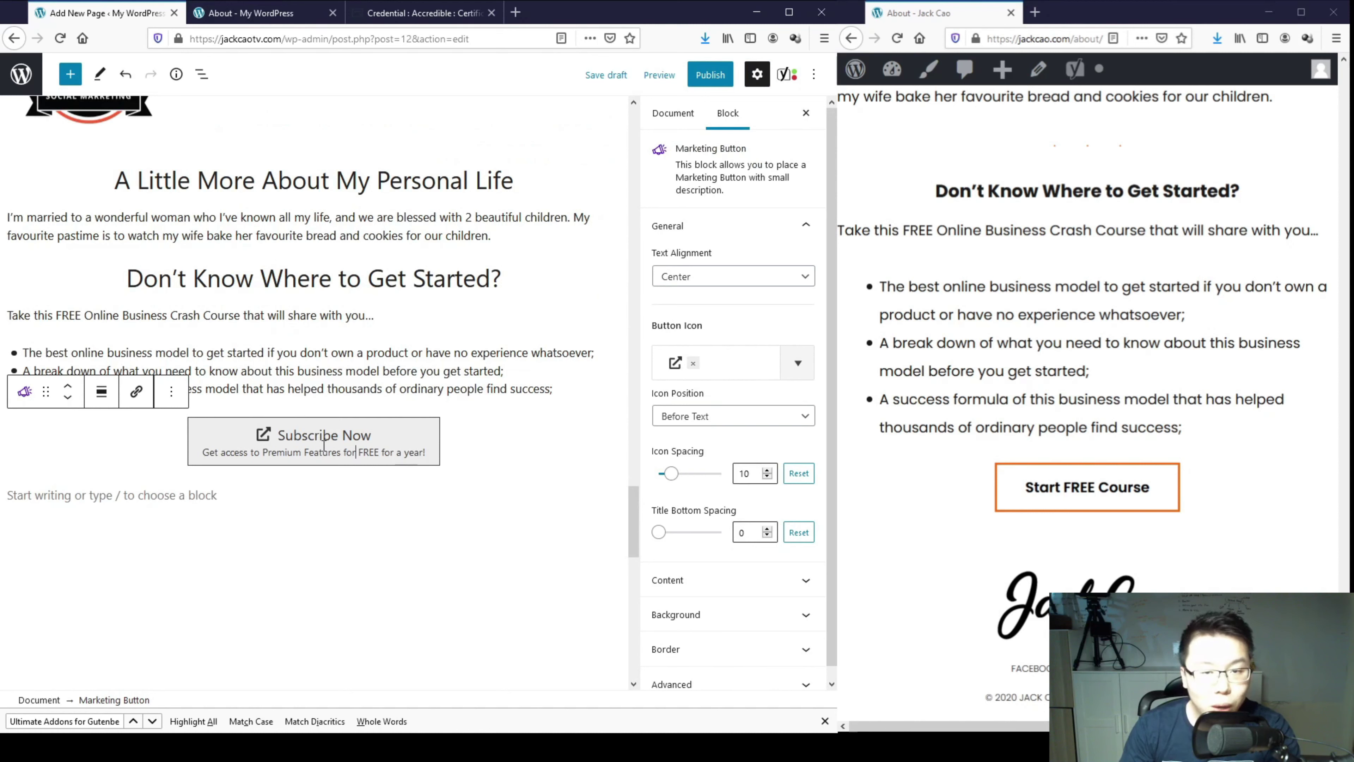
left_click(694, 364)
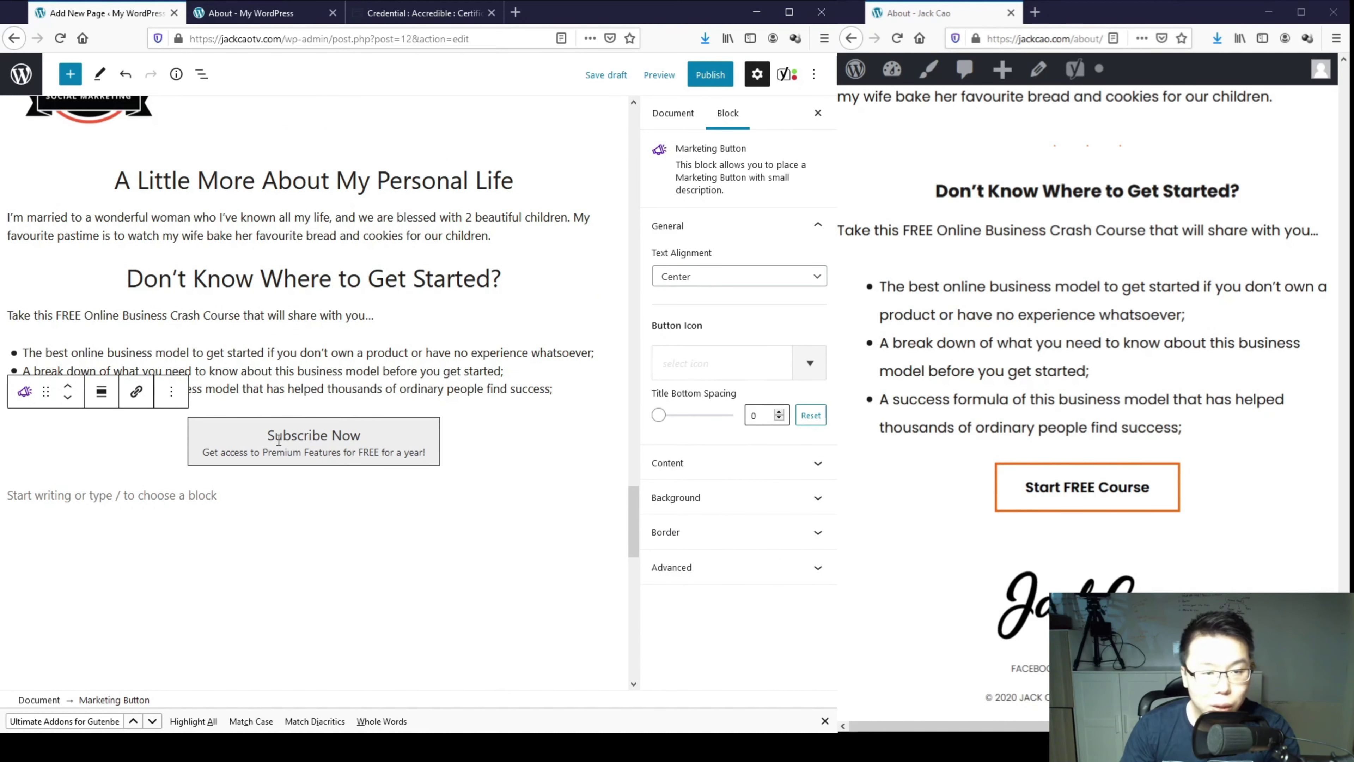
left_click(735, 465)
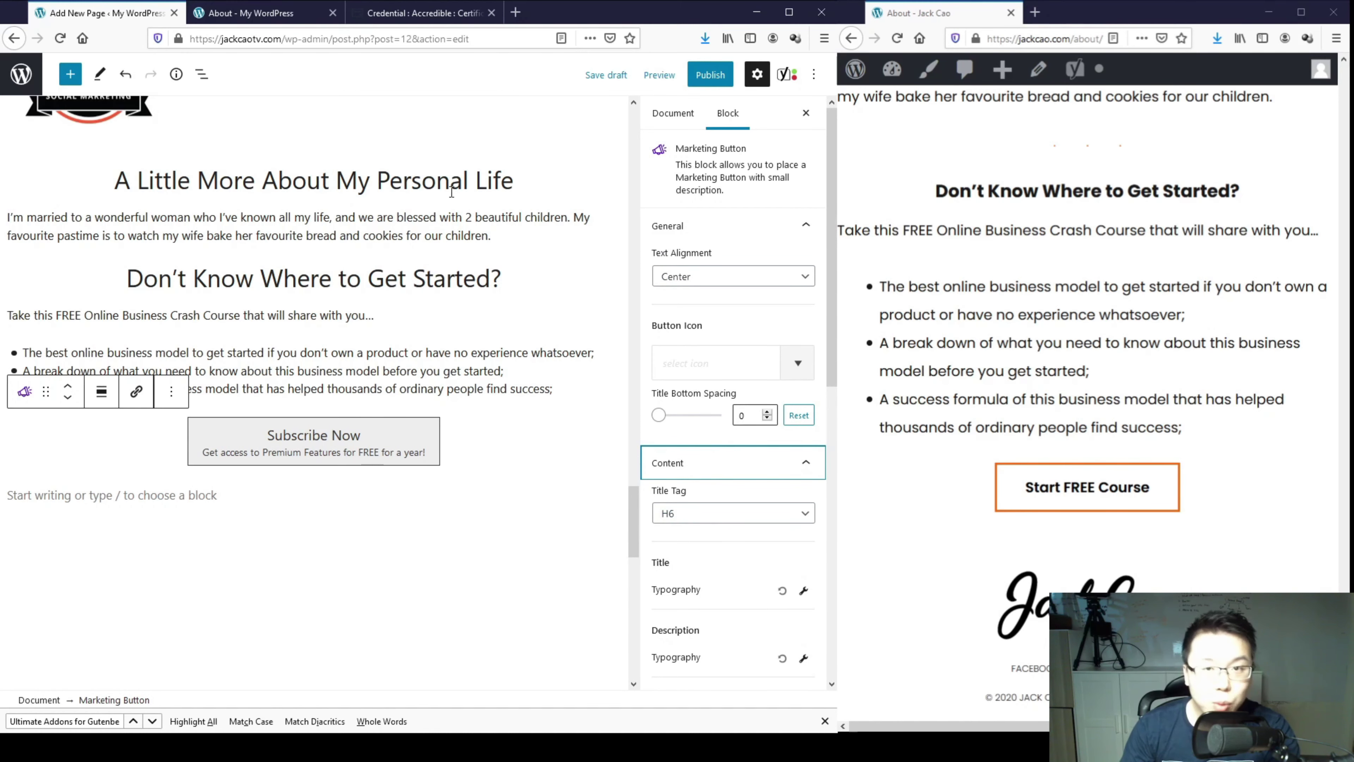
- Save the draft and check the button in the About page preview
left_click(606, 75)
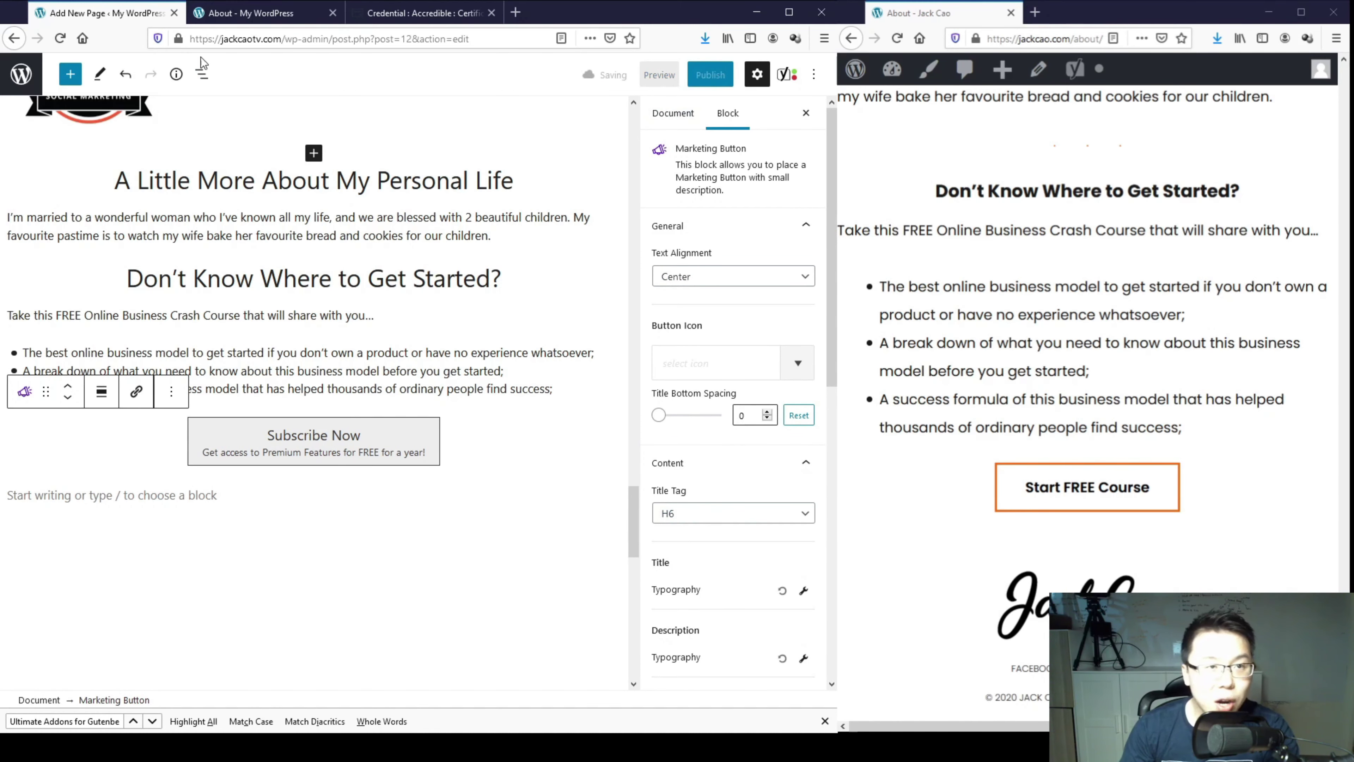
left_click(259, 14)
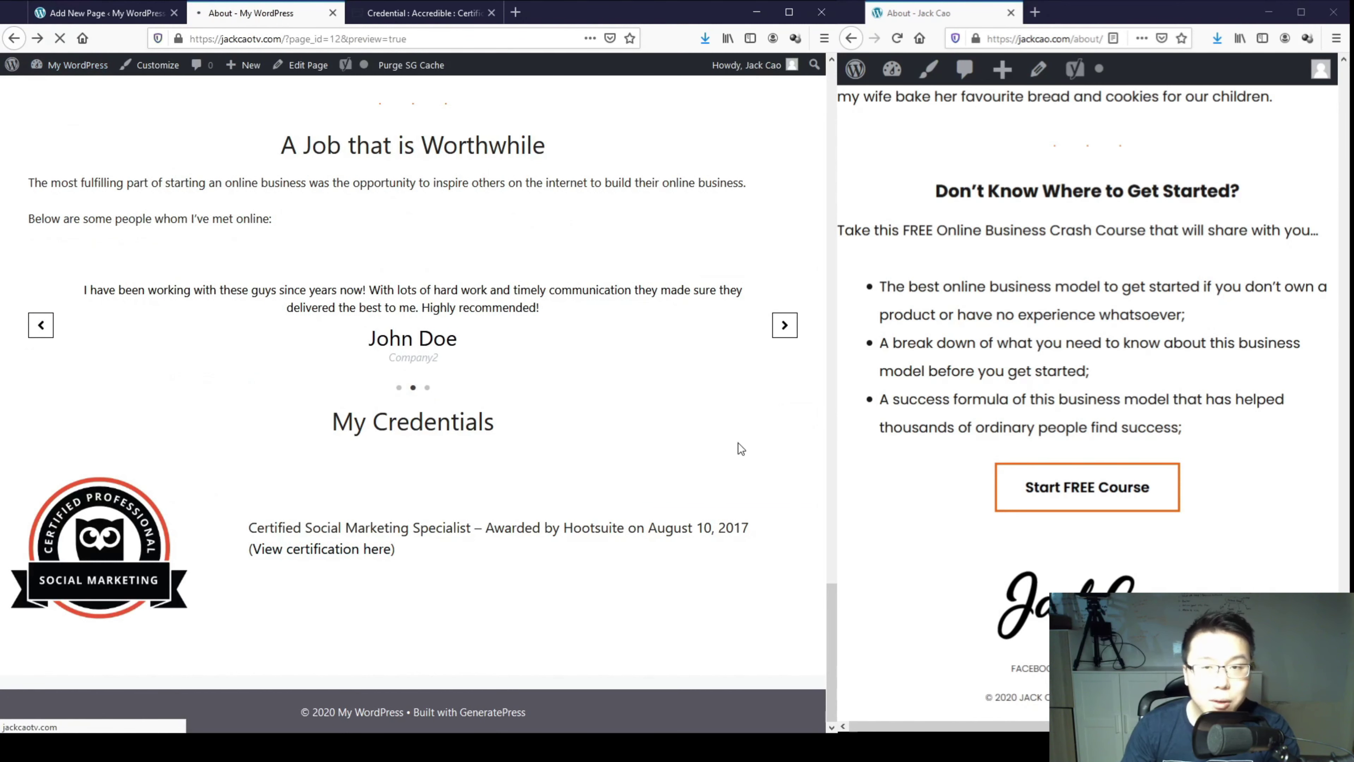
scroll(401, 615, "down", 5)
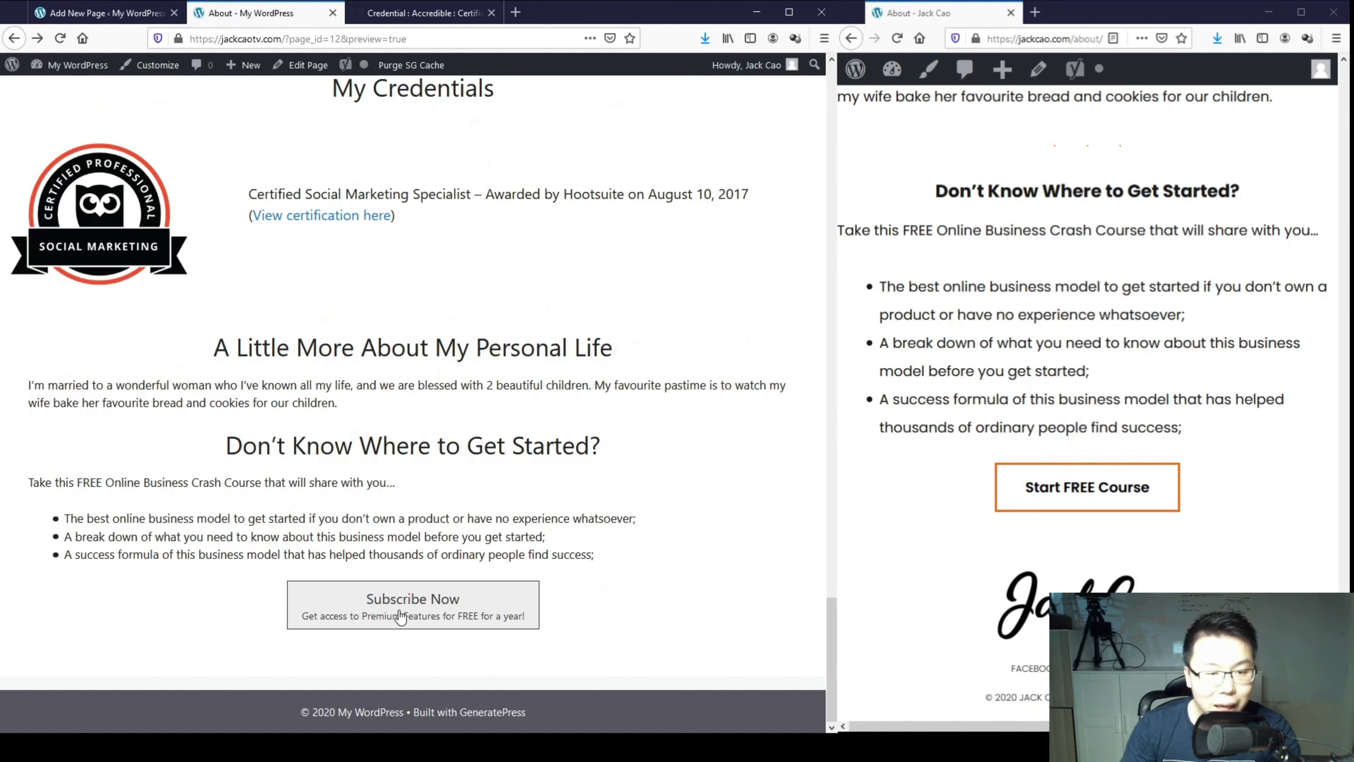
left_click(79, 18)
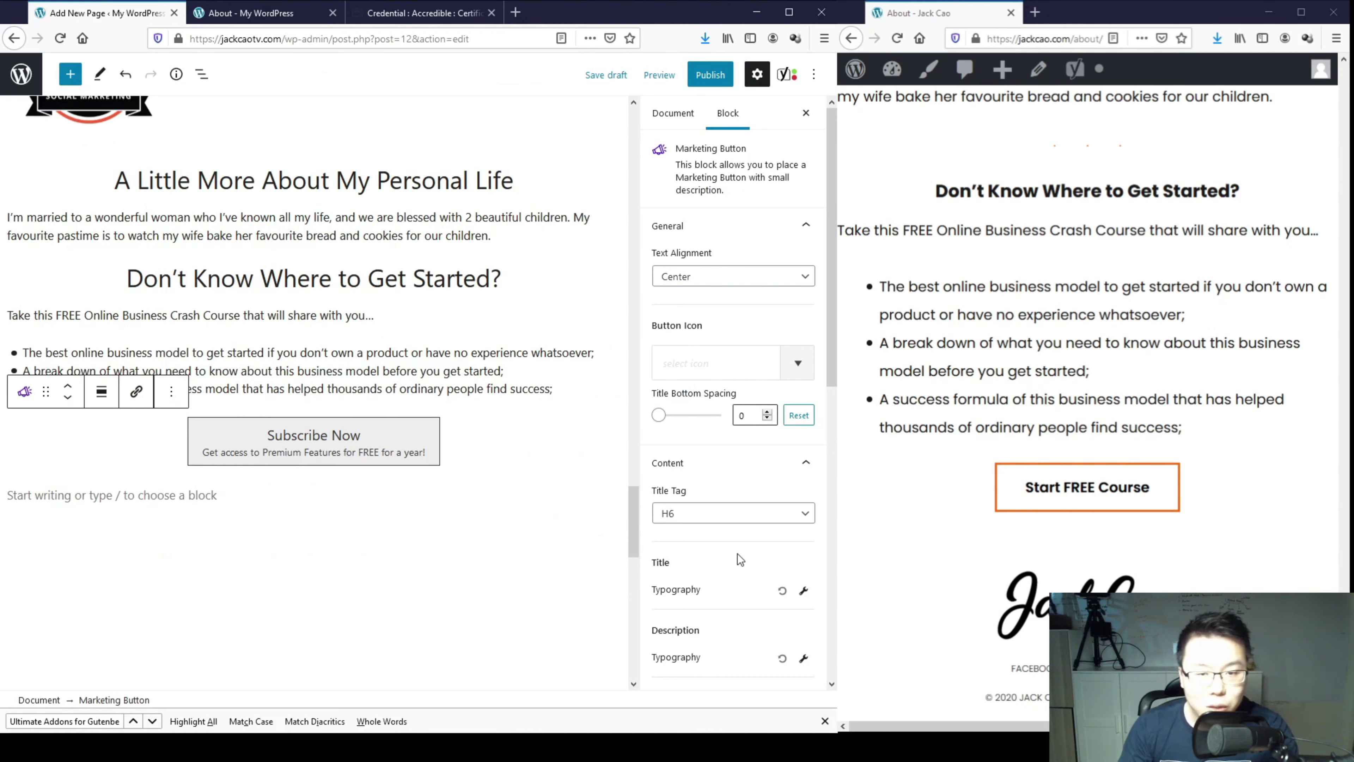
- Make the button title an H3 and change it to 'Start FREE Course'
left_click(760, 520)
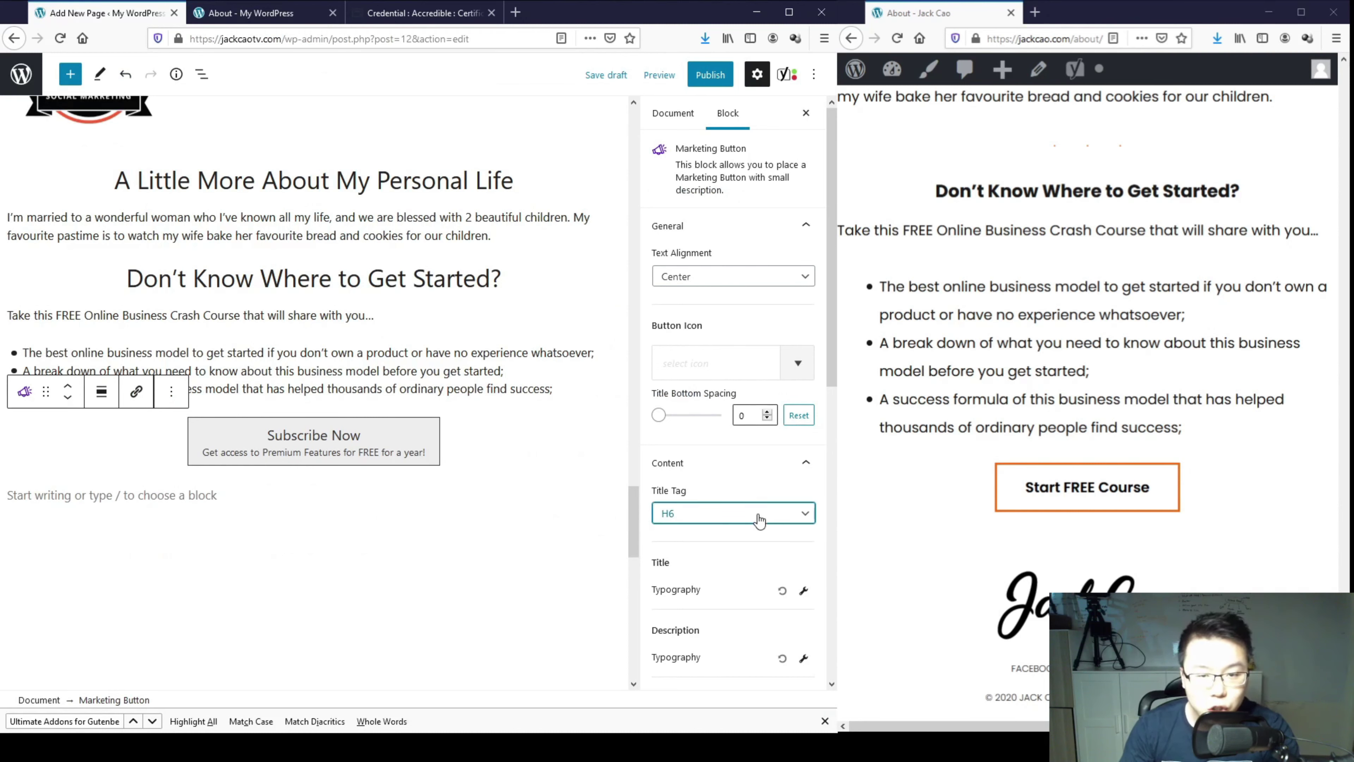
left_click(734, 569)
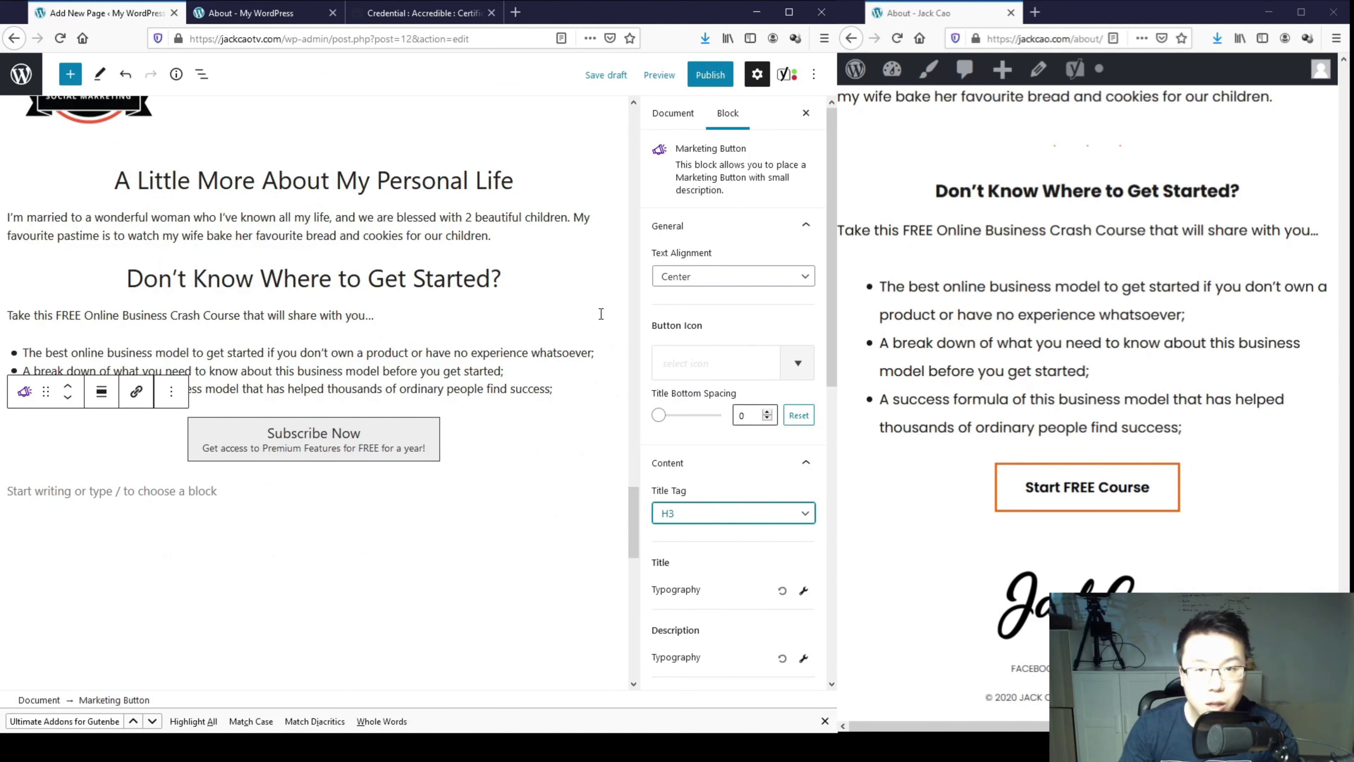
scroll(735, 442, "down", 4)
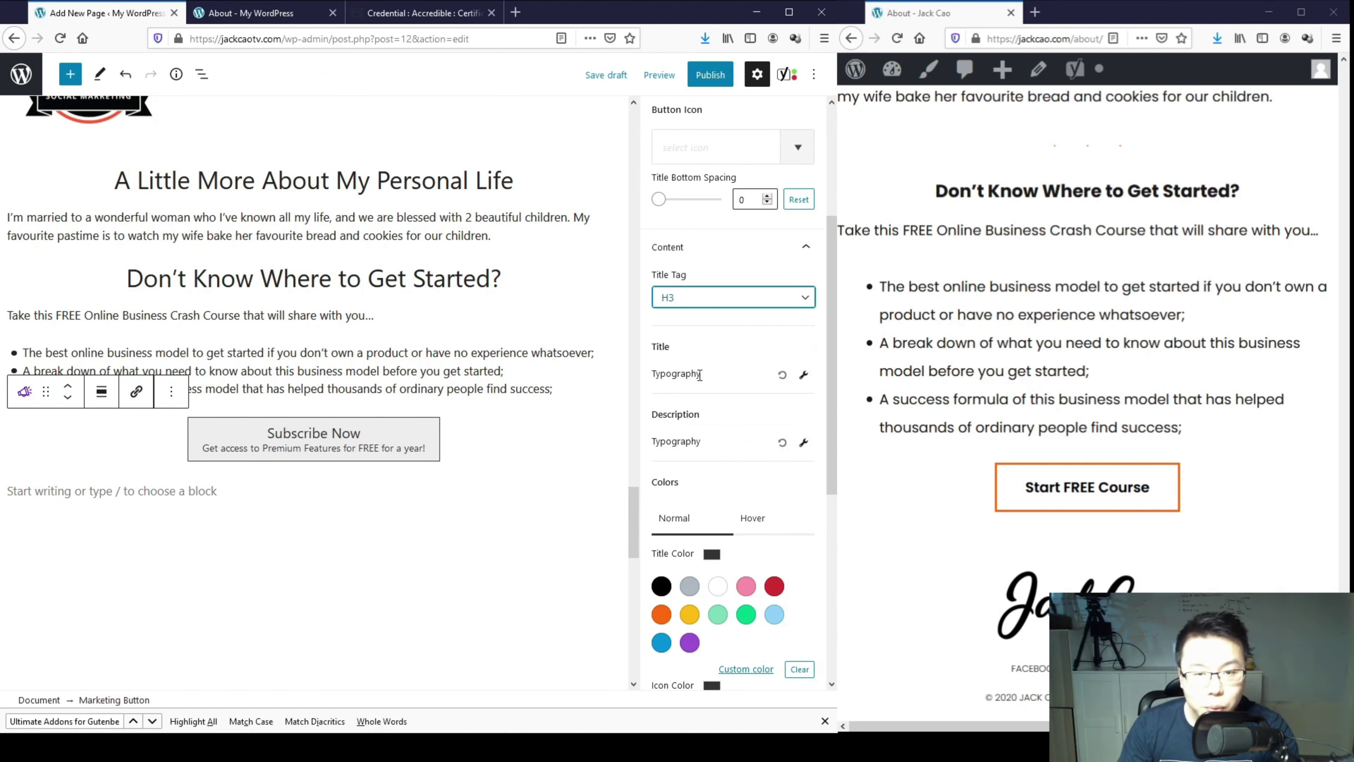
left_click(685, 368)
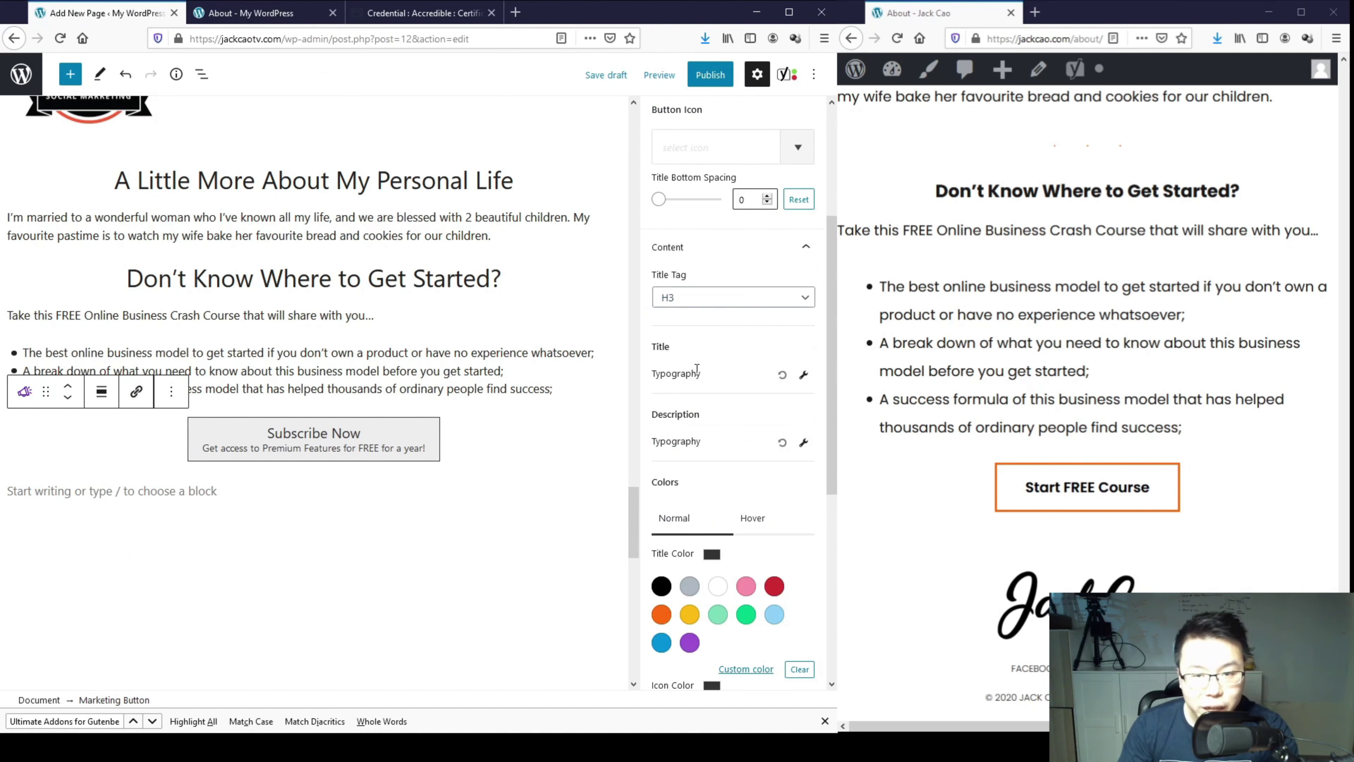
left_click(803, 373)
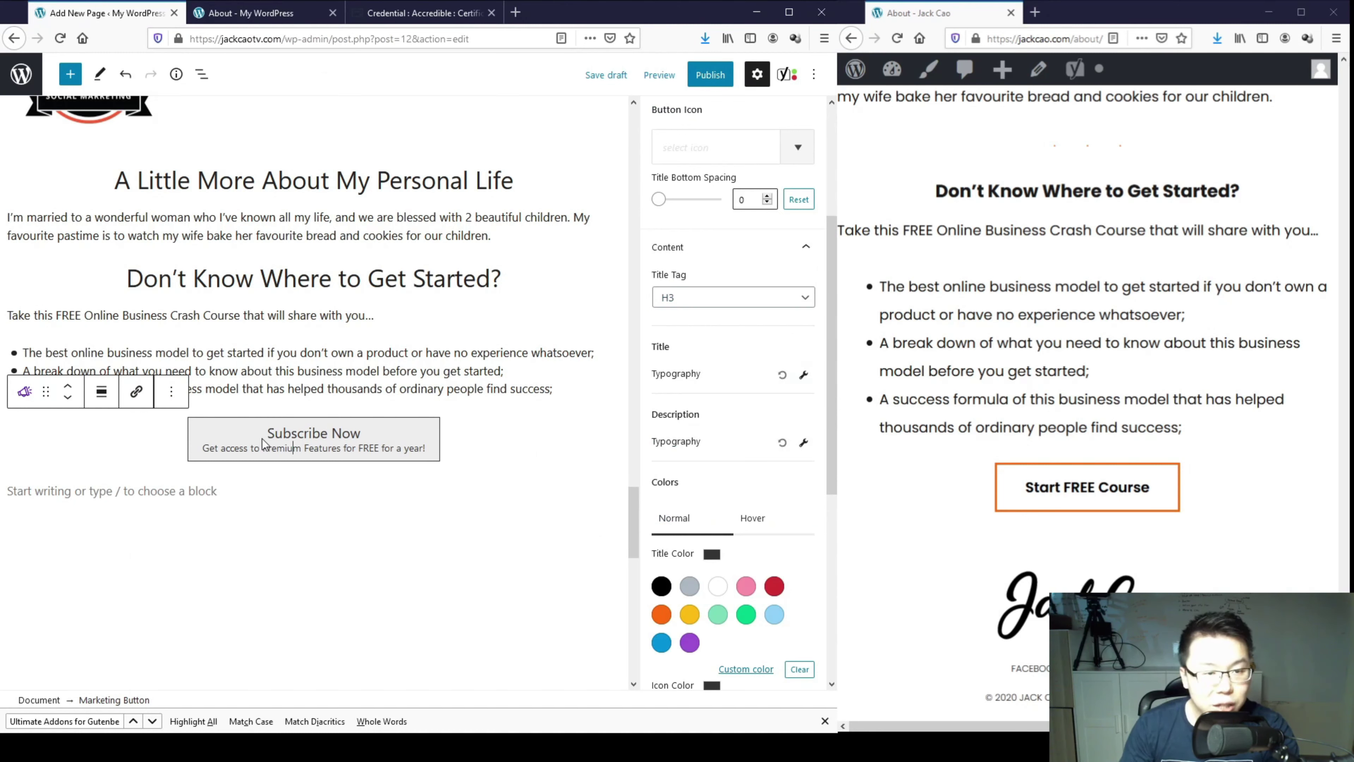
left_click_drag(263, 433, 363, 433)
type("Start")
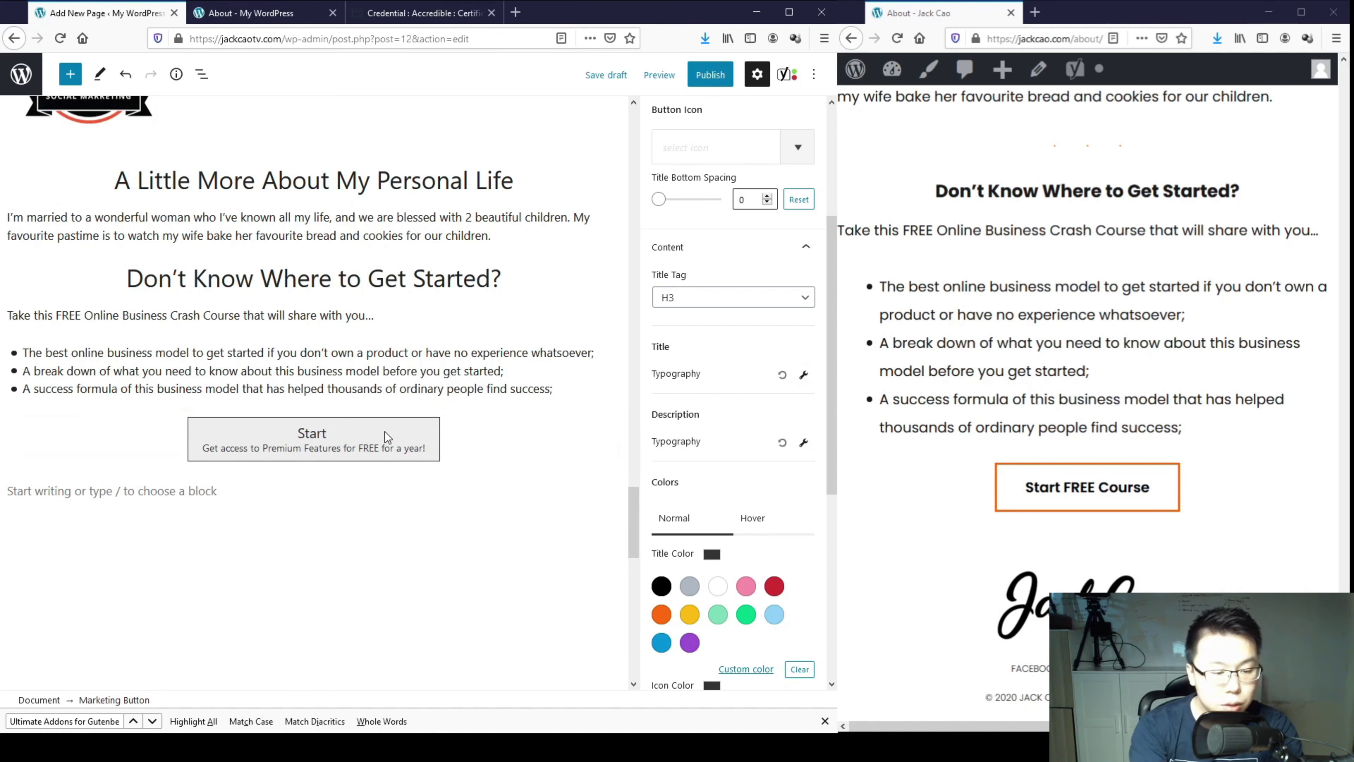
type(" FREE ")
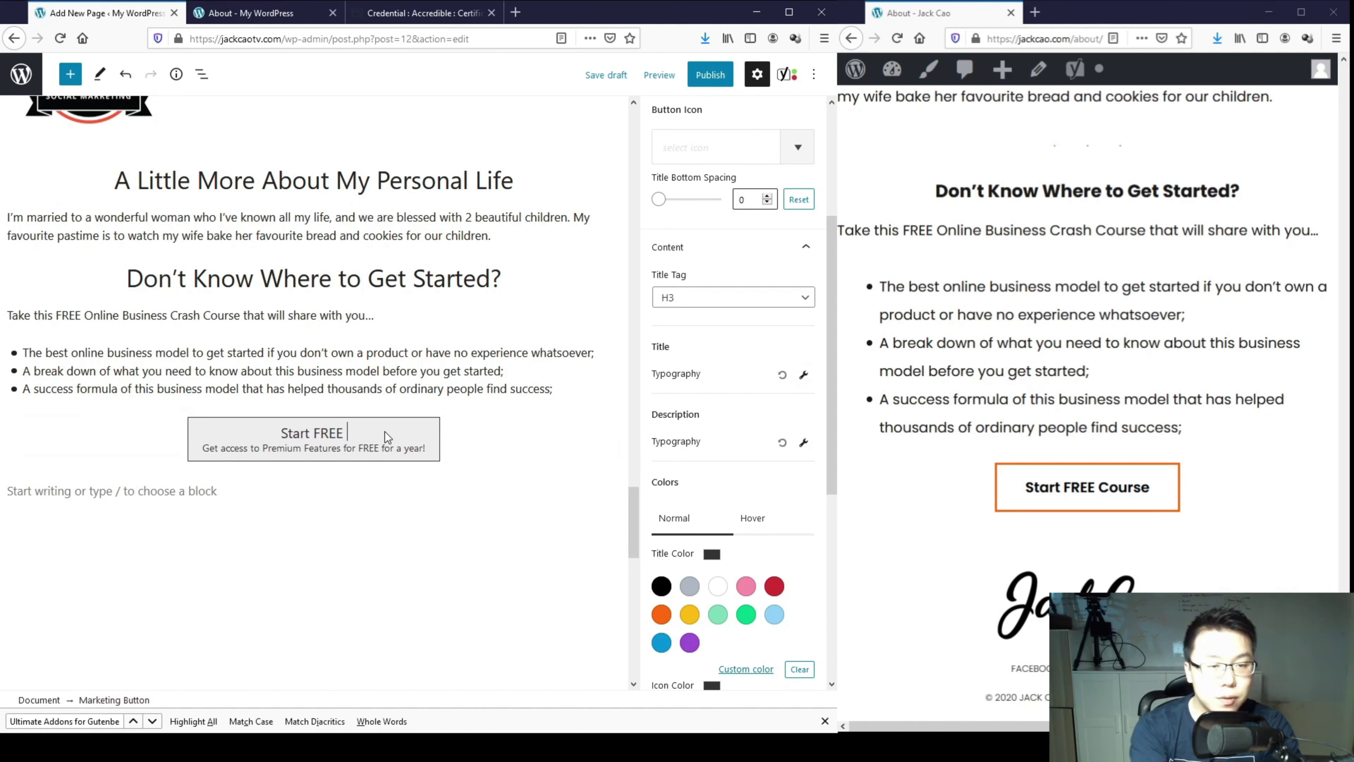
type("Course")
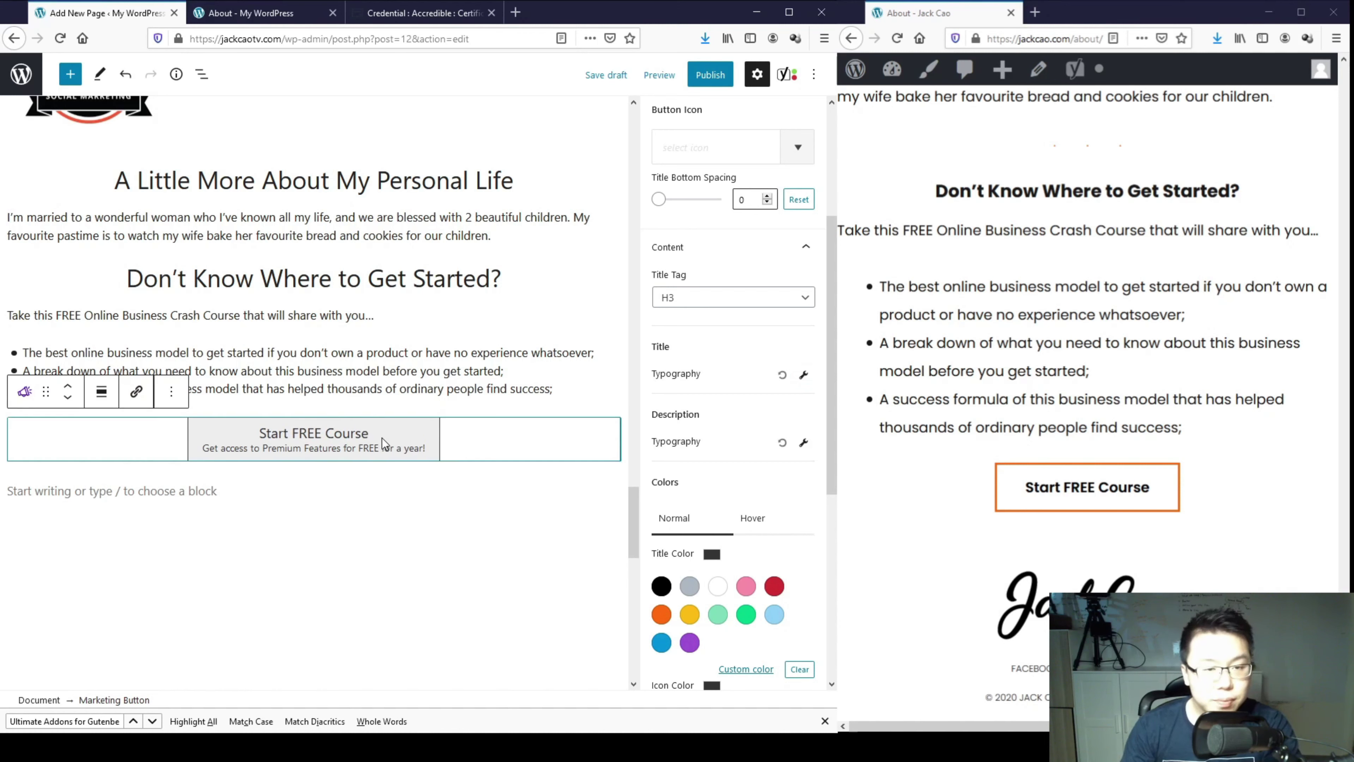
- Delete all of the button's description text
left_click(270, 443)
left_click_drag(205, 445, 365, 450)
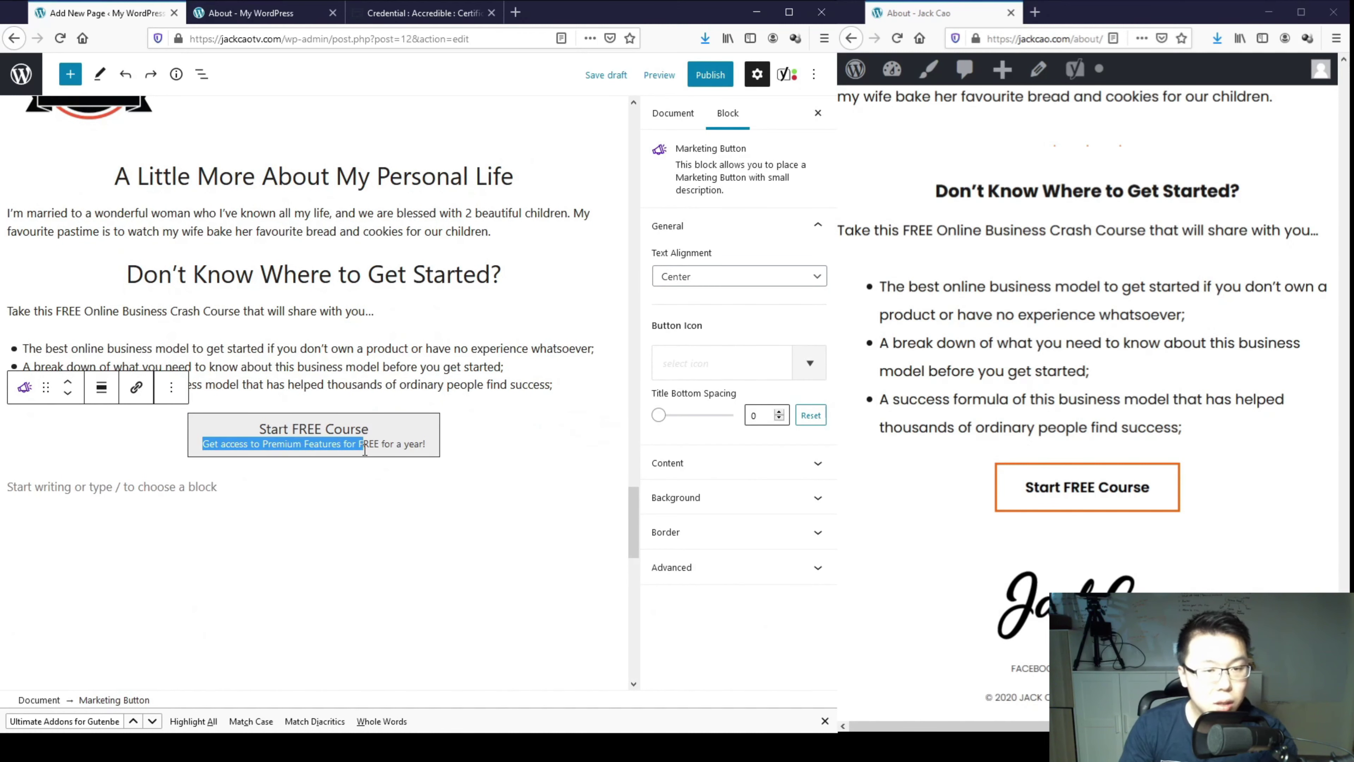
key("BackSpace")
left_click_drag(283, 442, 337, 447)
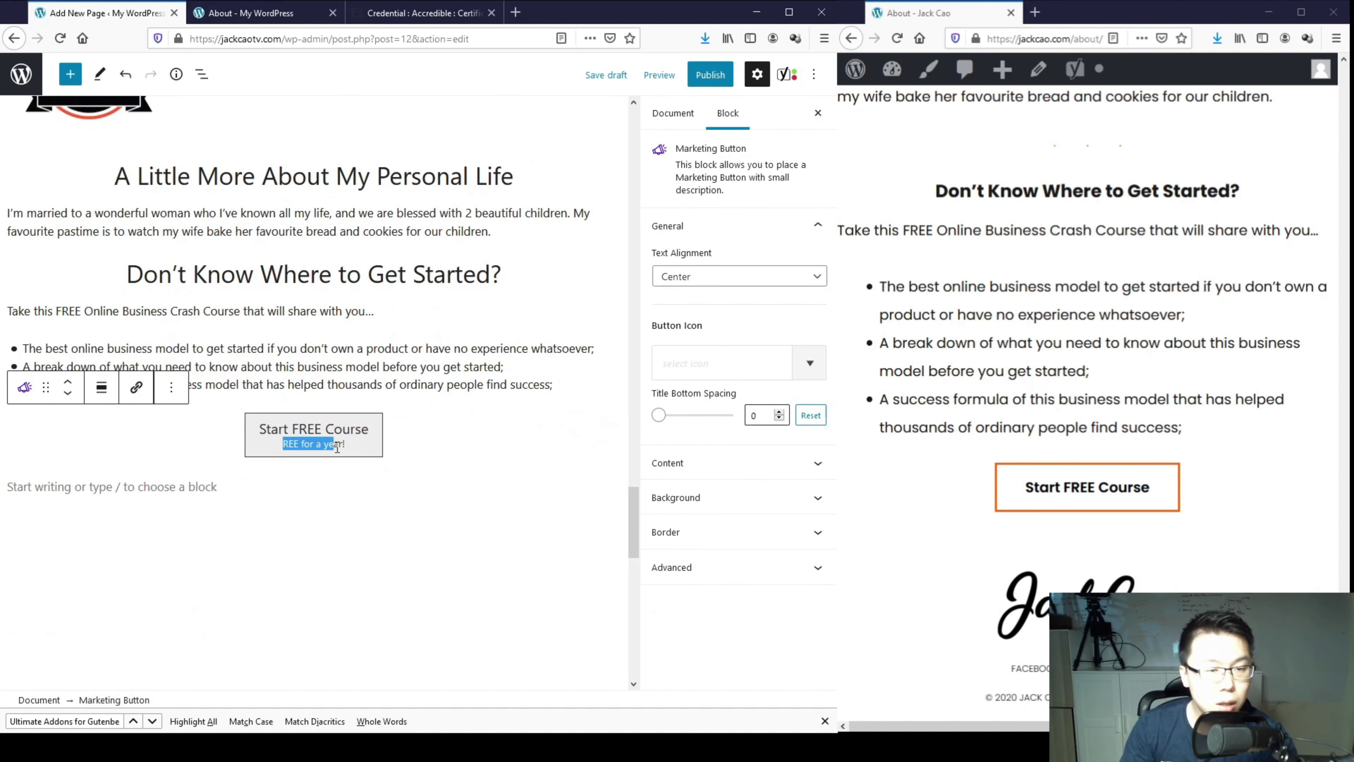
key("BackSpace")
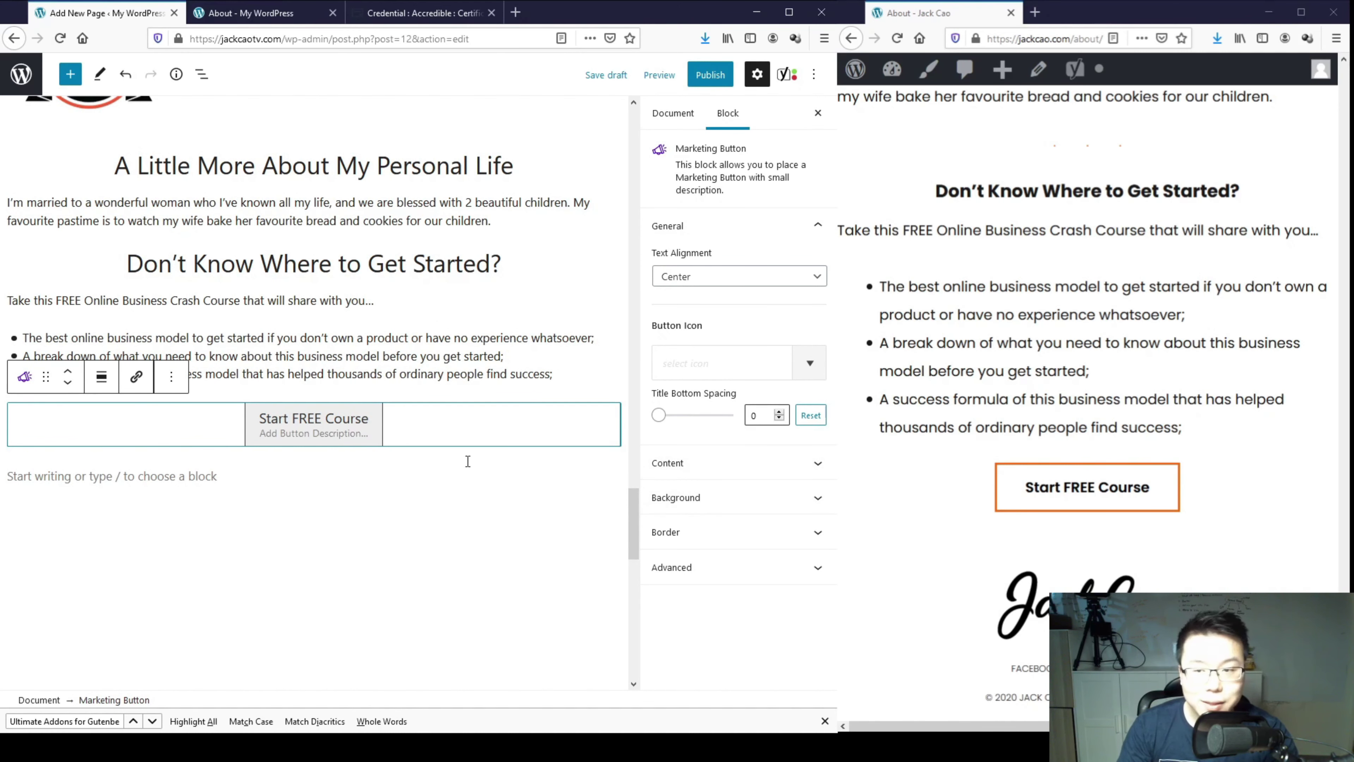
- Set the button's normal Title Color to black under Content > Colors
left_click(714, 465)
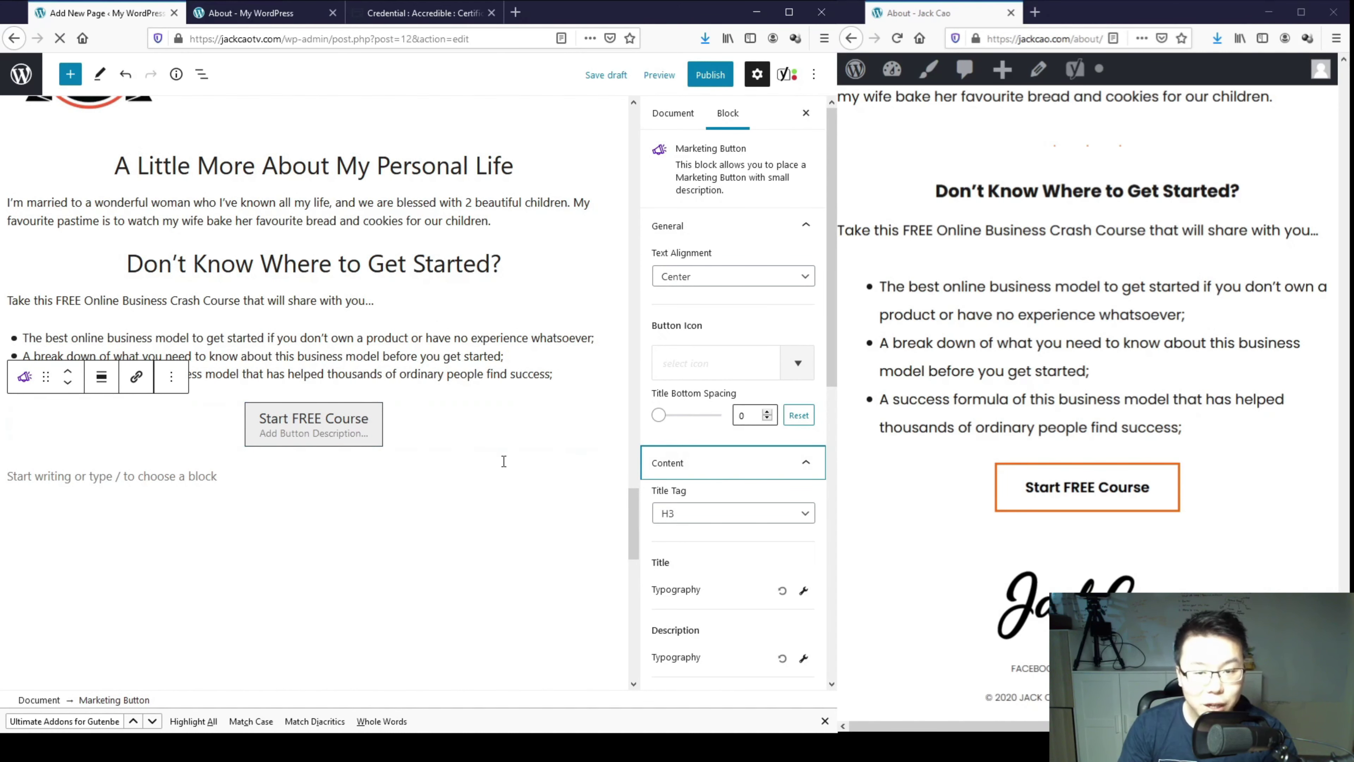
scroll(688, 506, "down", 7)
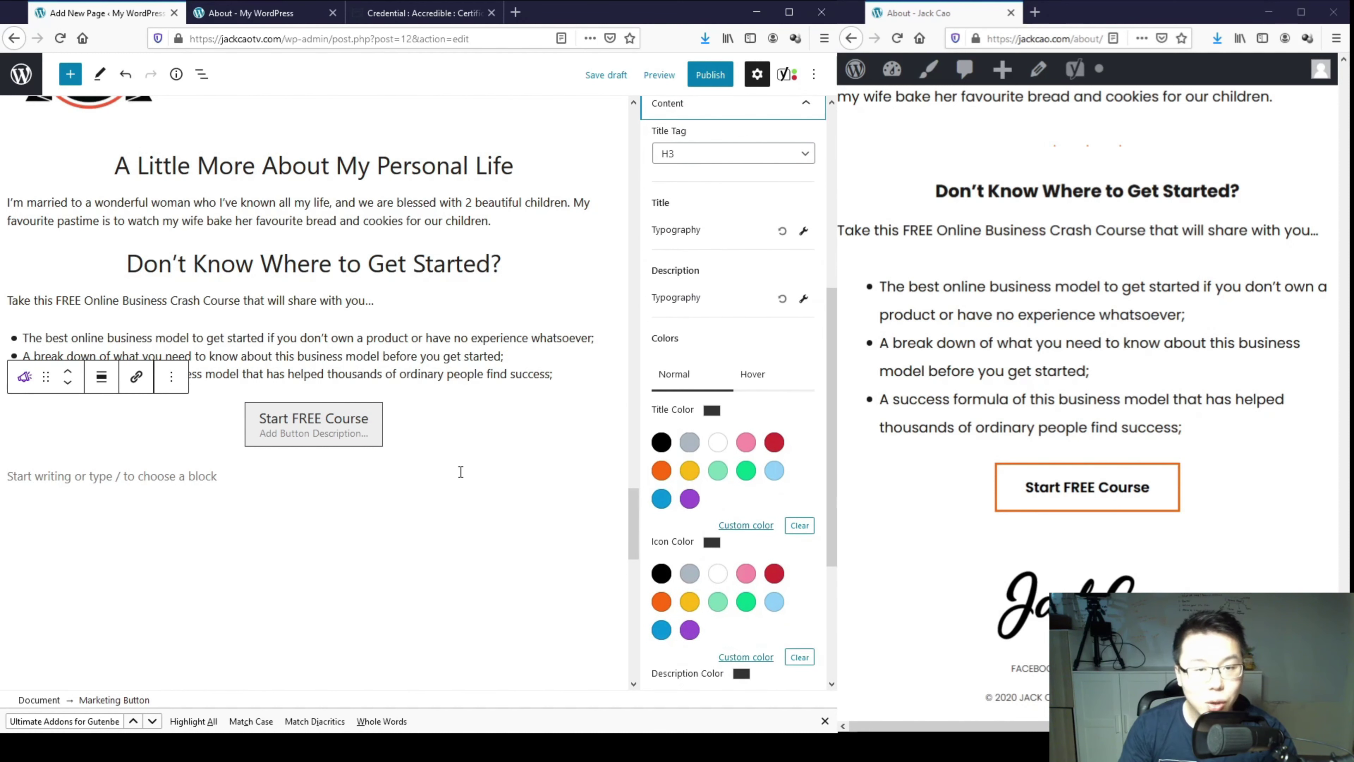
scroll(718, 207, "up", 6)
left_click(690, 390)
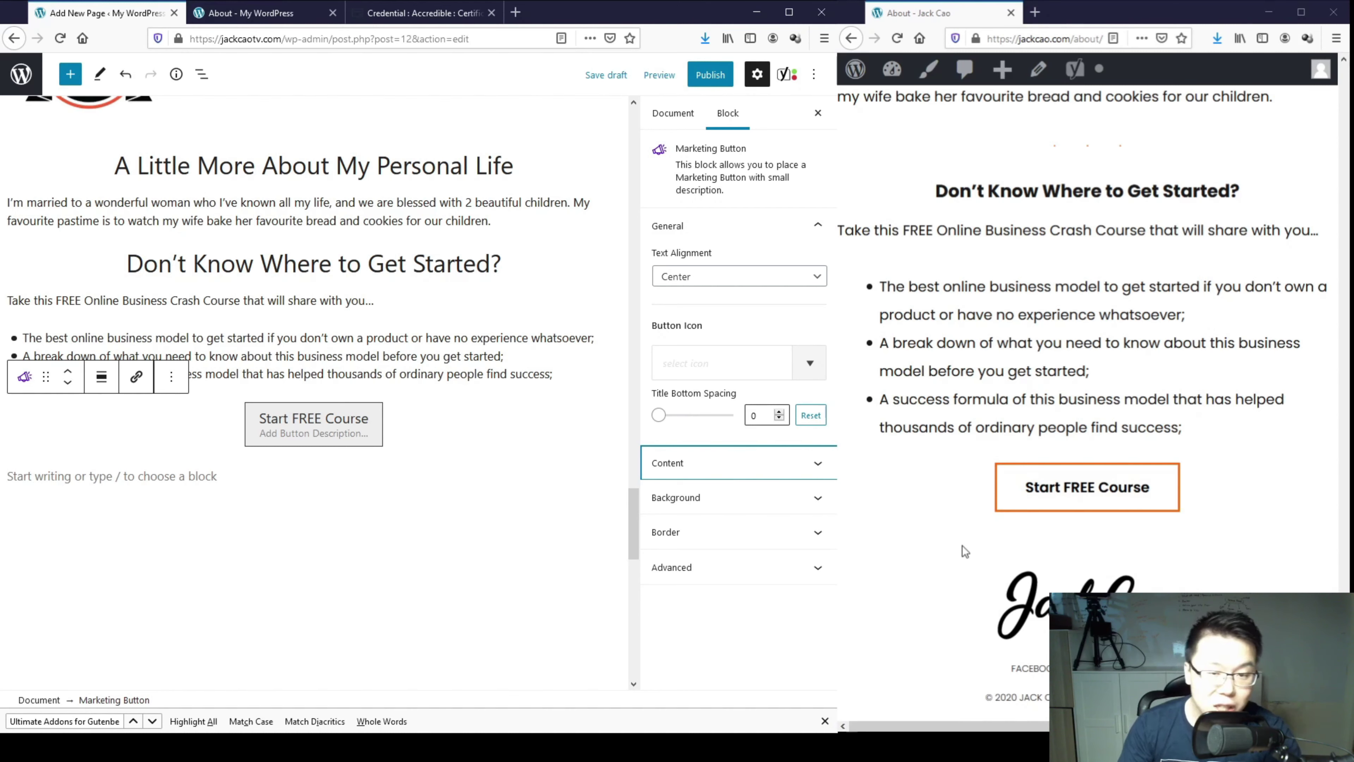
left_click(819, 463)
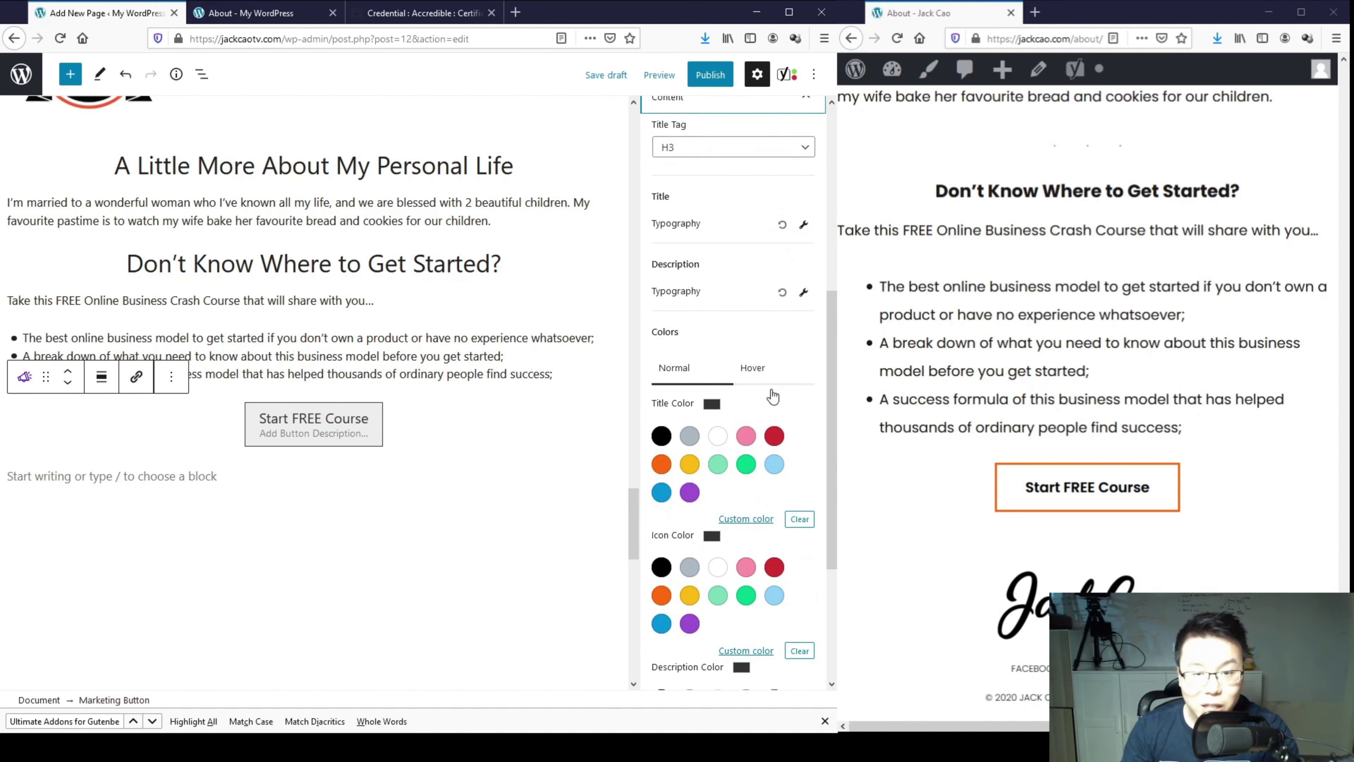
scroll(772, 396, "down", 3)
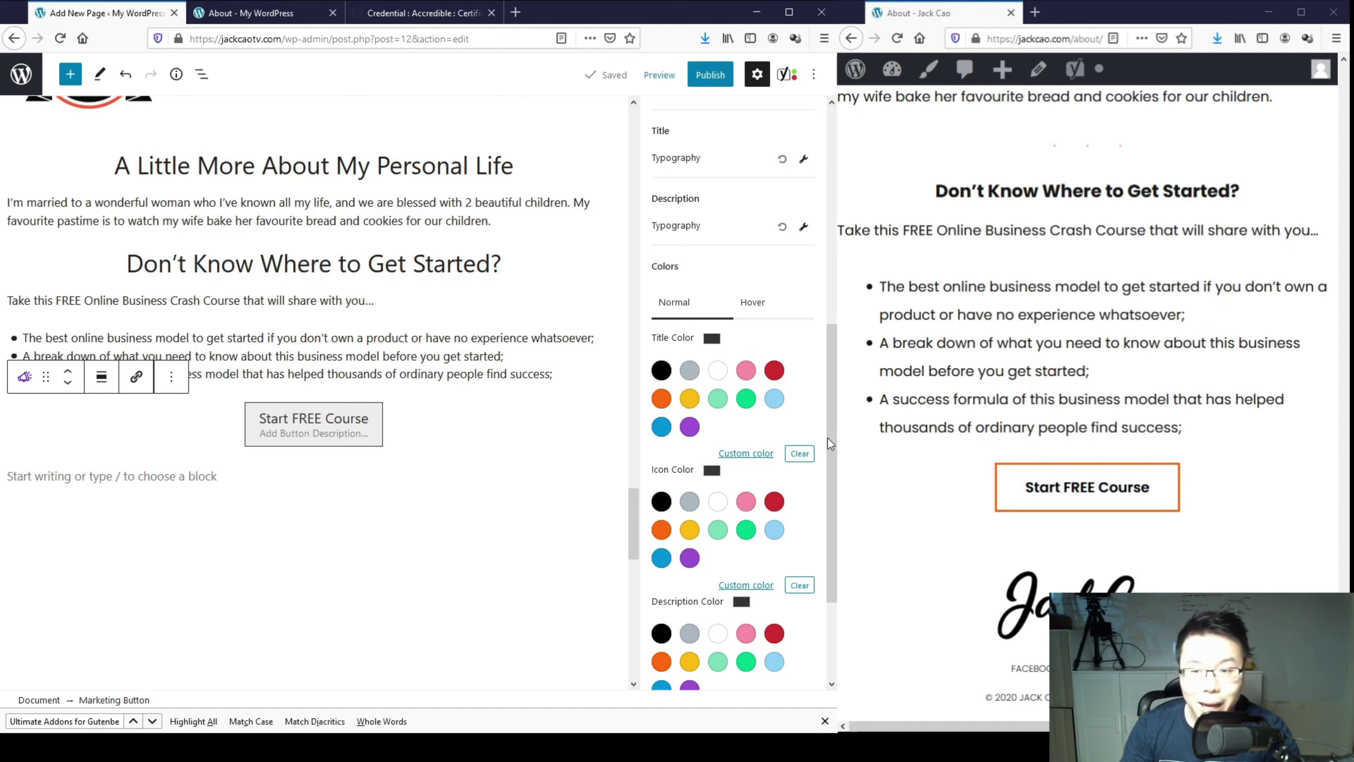
left_click(661, 370)
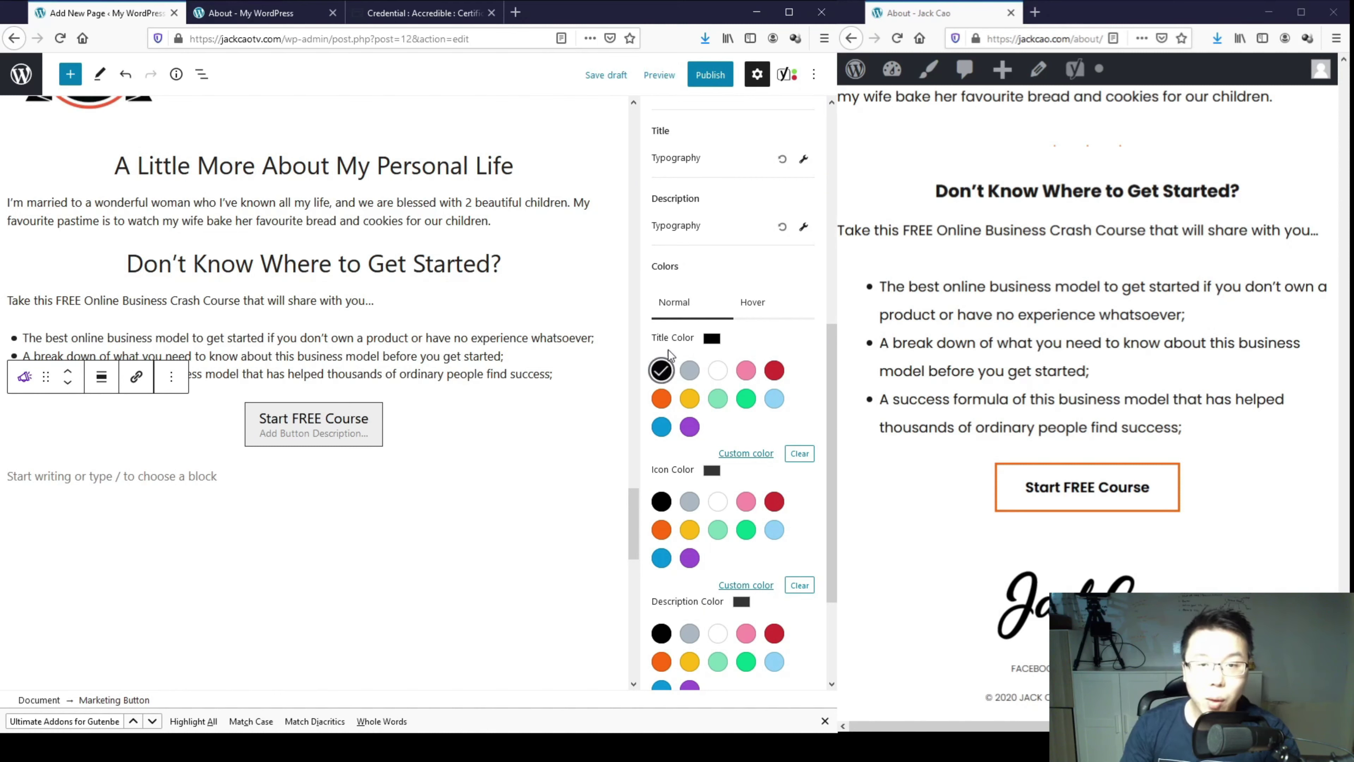
- Set the Title Color on the Hover tab to white
left_click(757, 310)
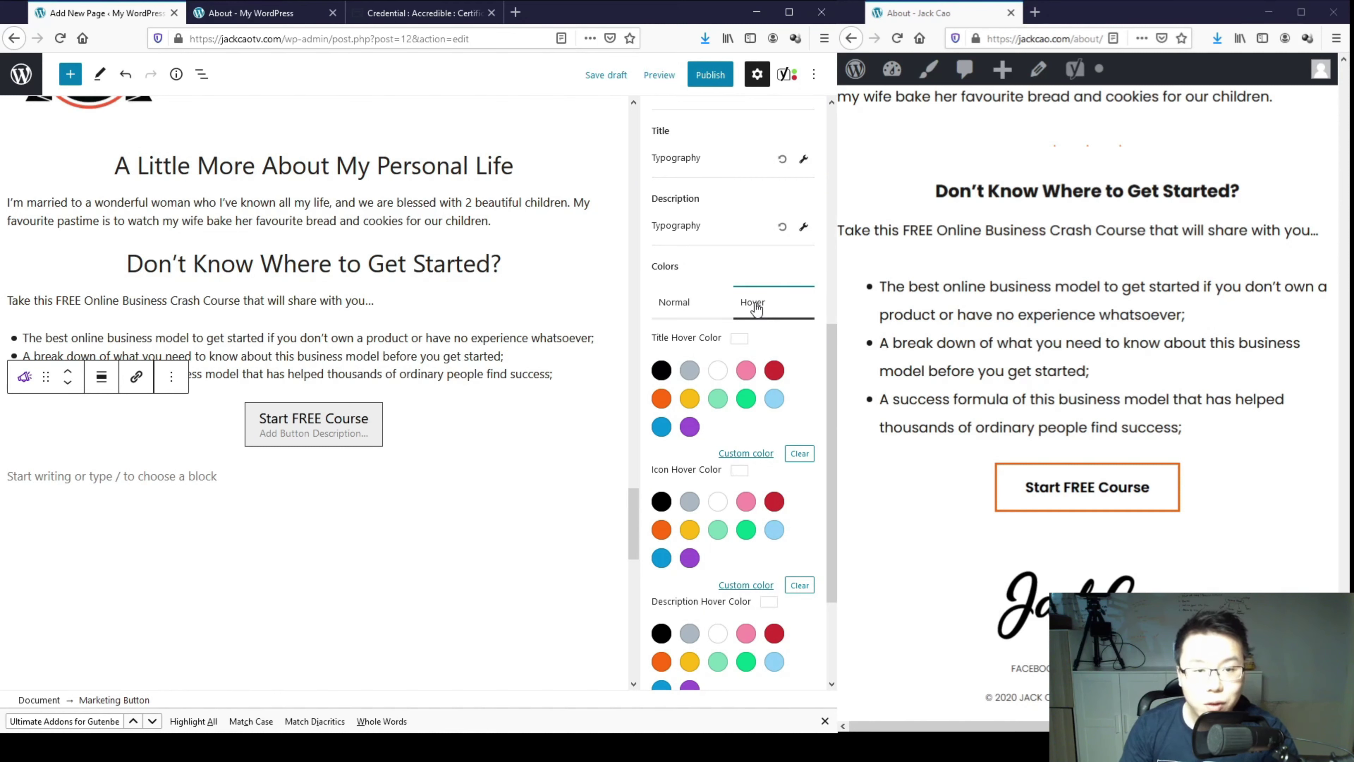
left_click(719, 370)
scroll(717, 374, "down", 3)
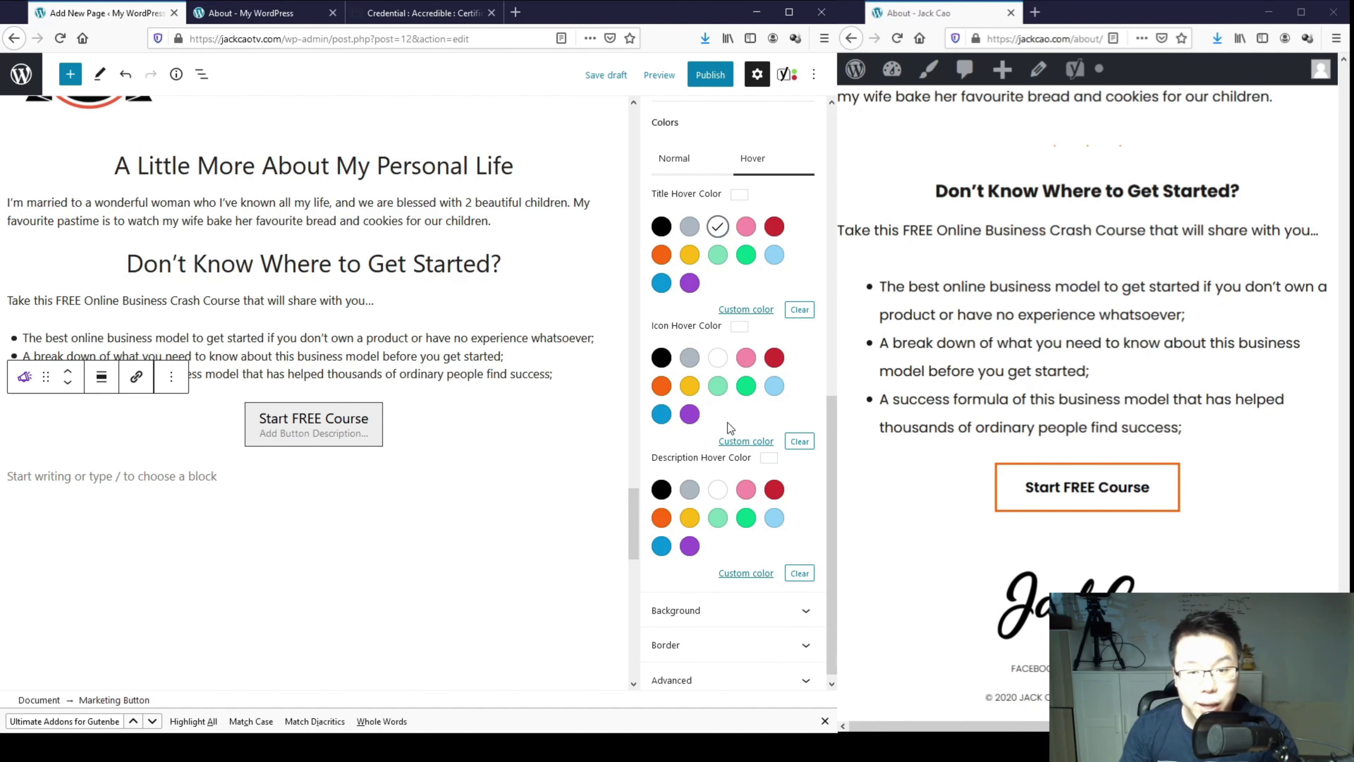
scroll(693, 379, "up", 4)
left_click(676, 376)
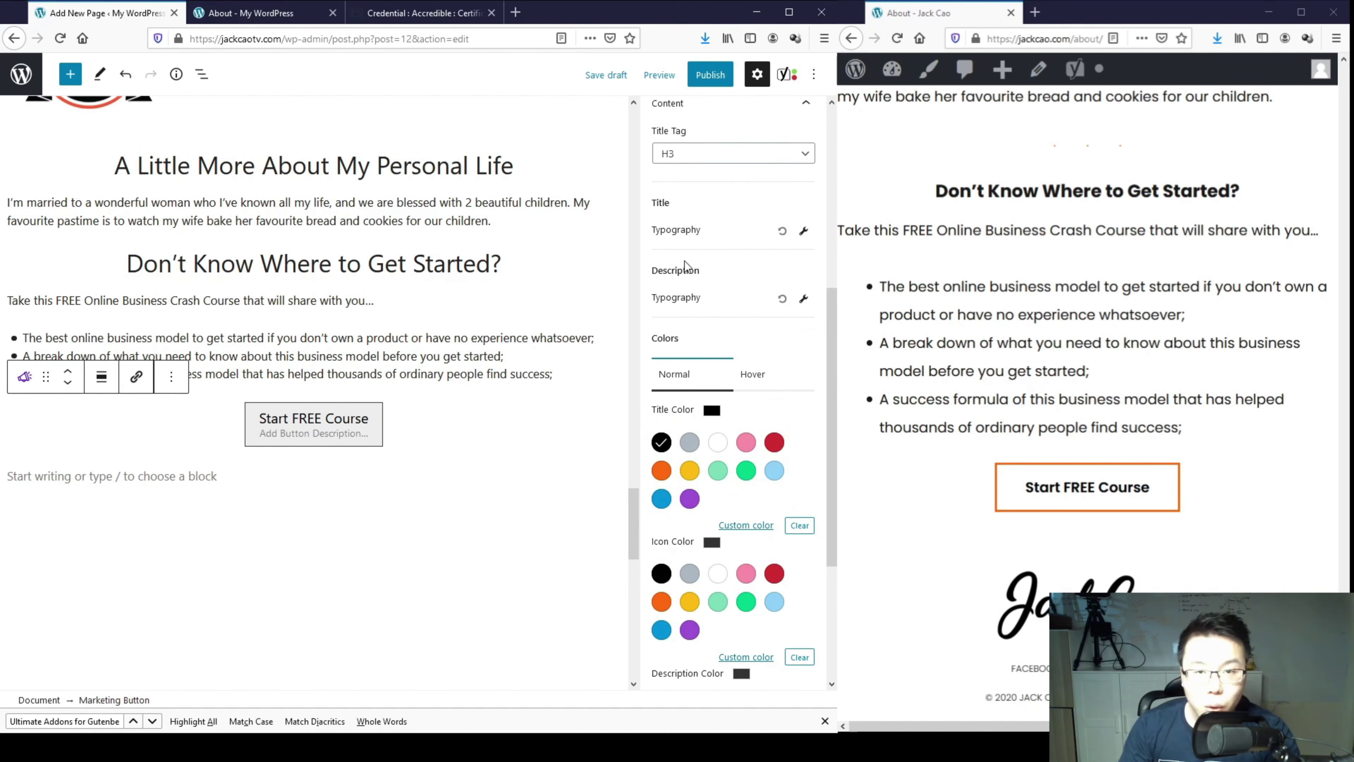
scroll(714, 483, "up", 5)
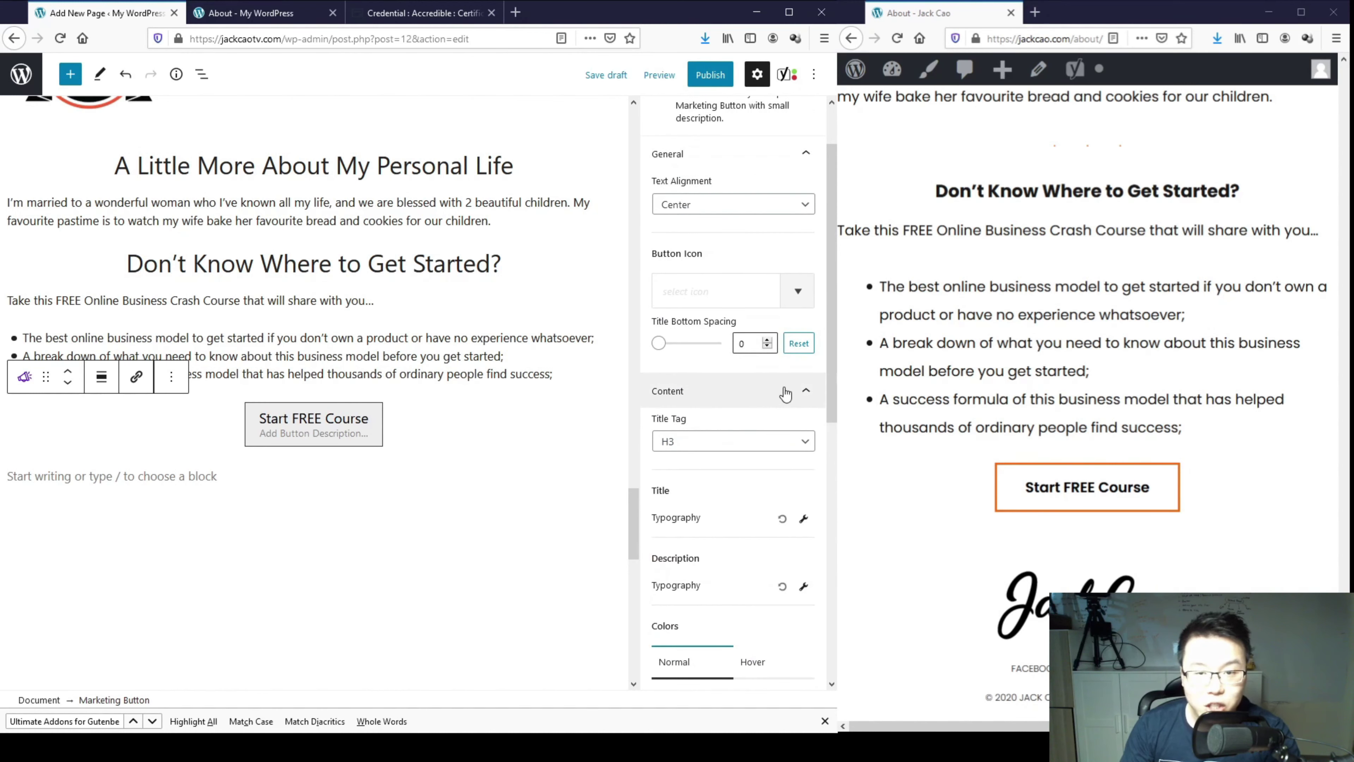
left_click(782, 397)
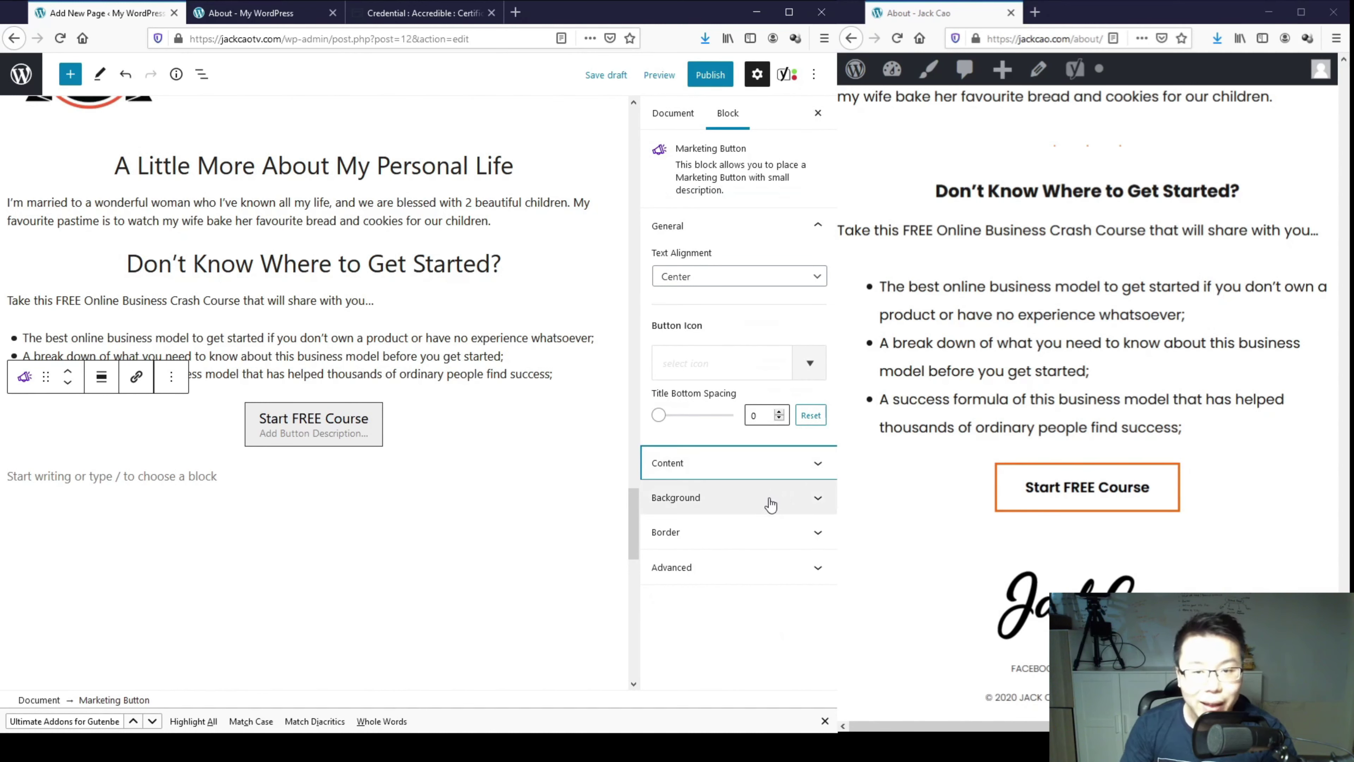
- Expand the button's Background panel and compare against the About page preview
left_click(718, 499)
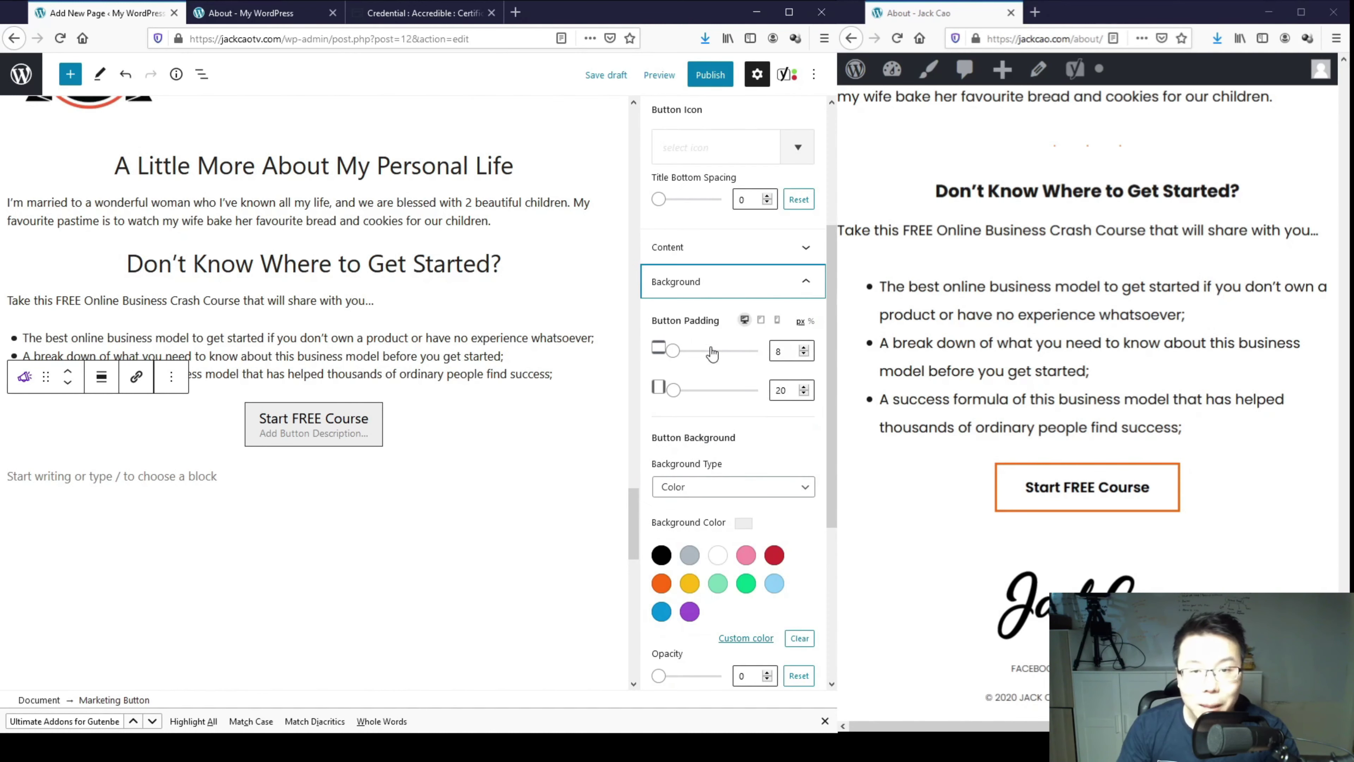
key("ctrl+Tab")
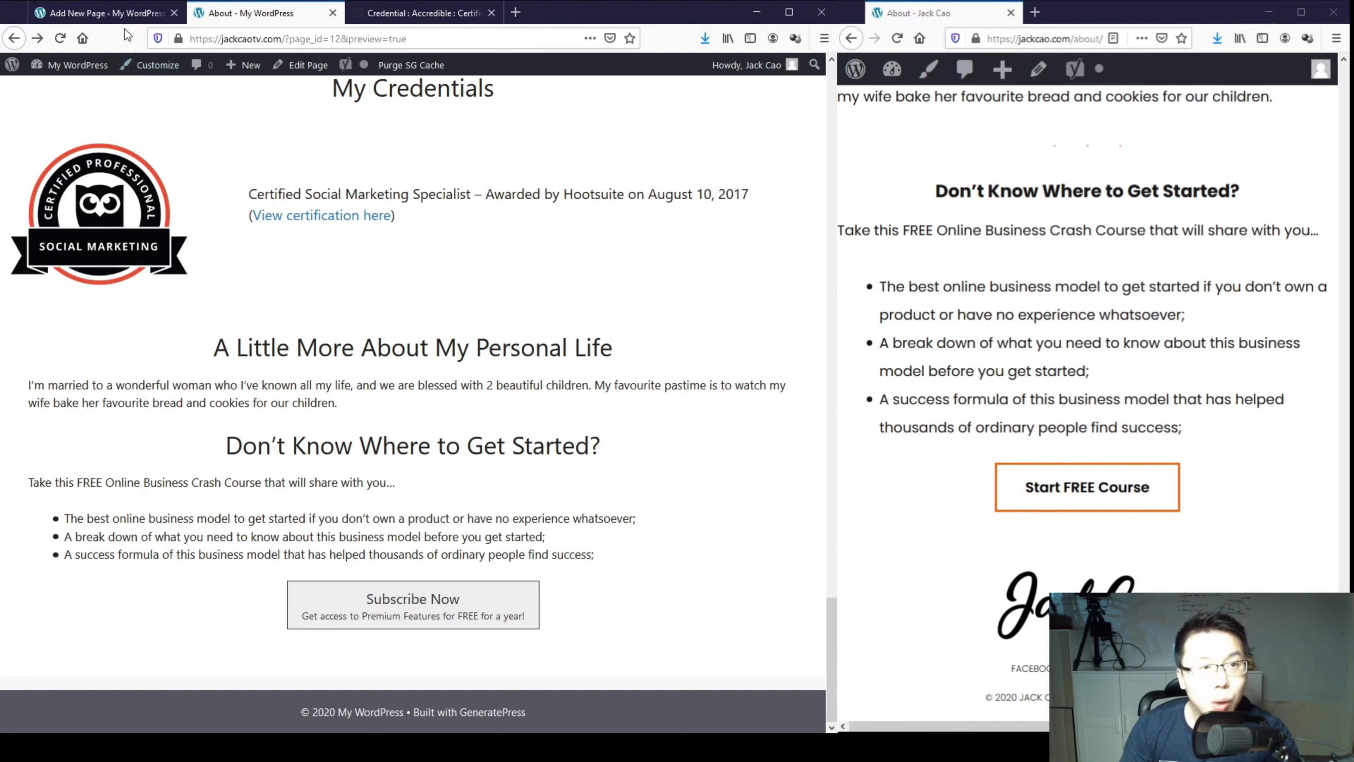
left_click(128, 15)
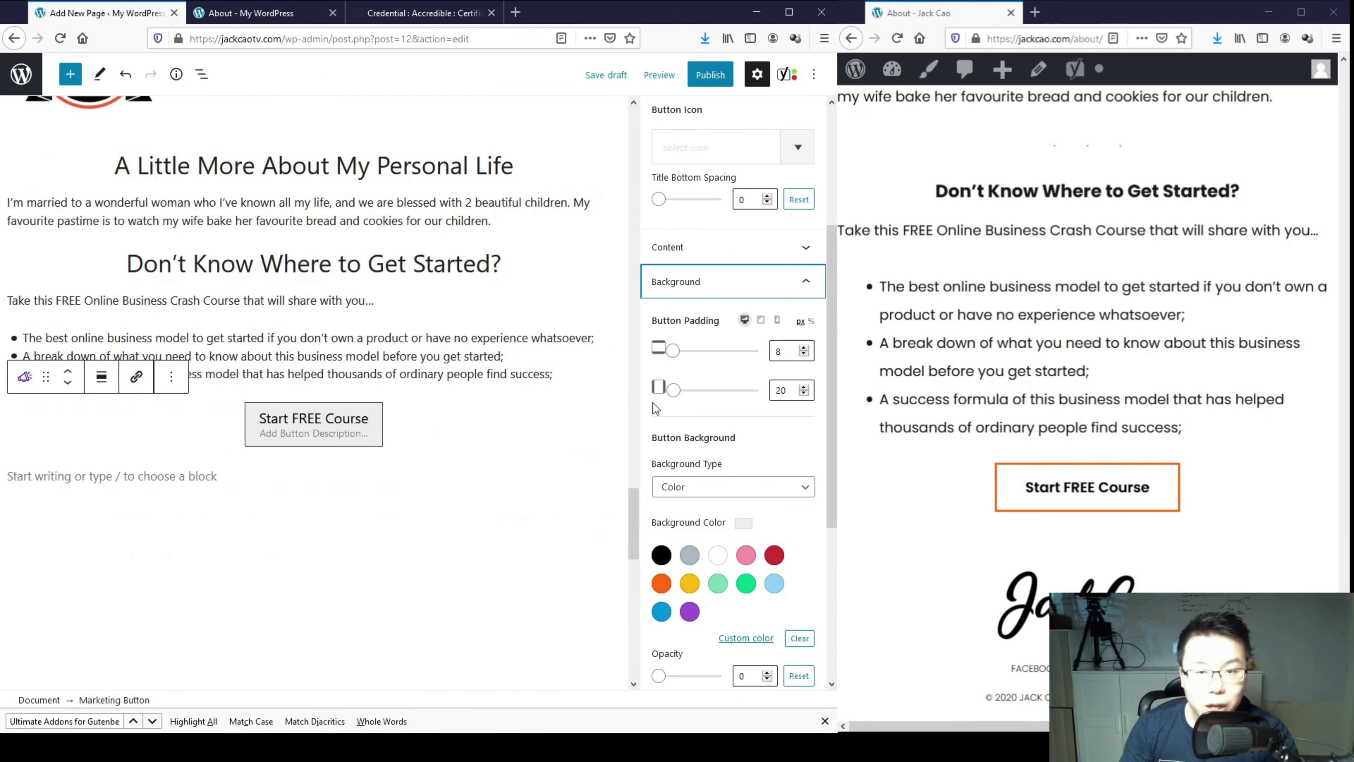
- Set Button Padding to 20 top/bottom and 40 left/right
left_click(791, 353)
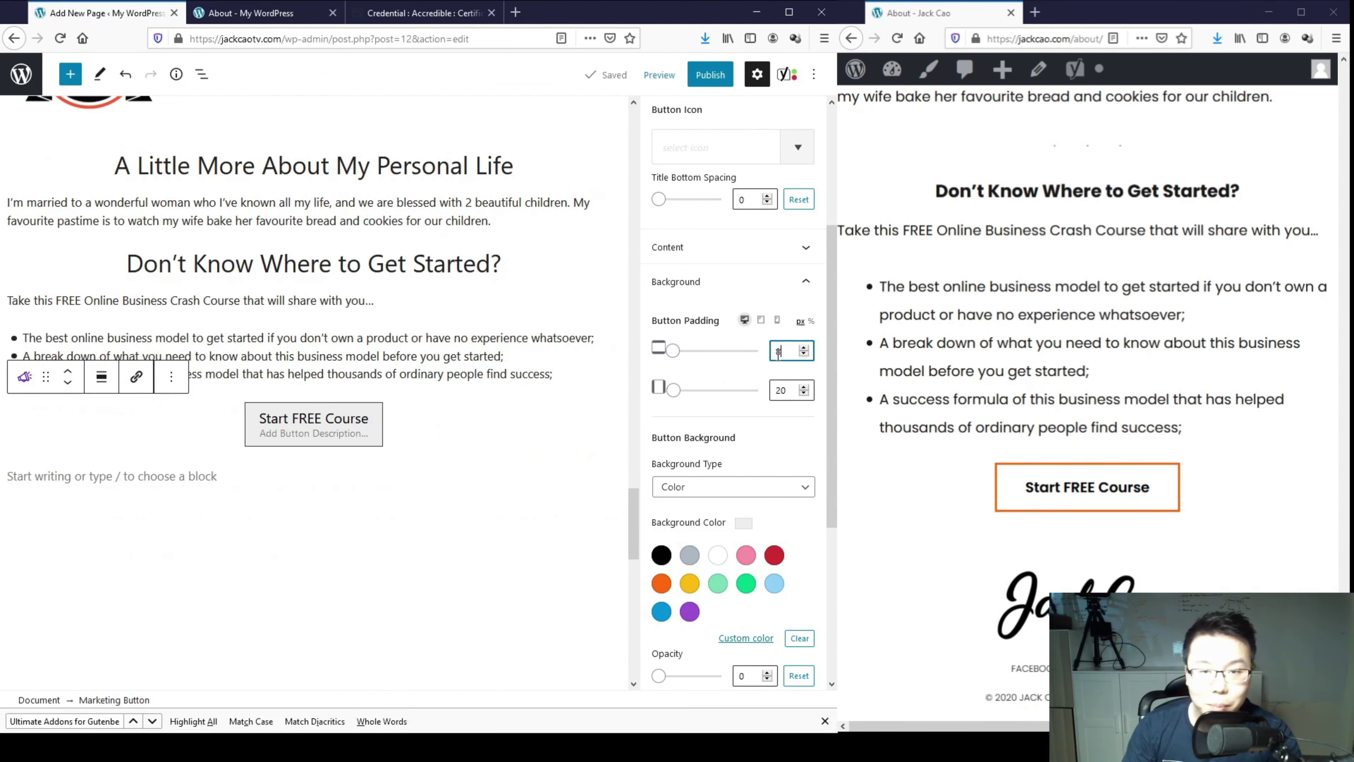
type("0")
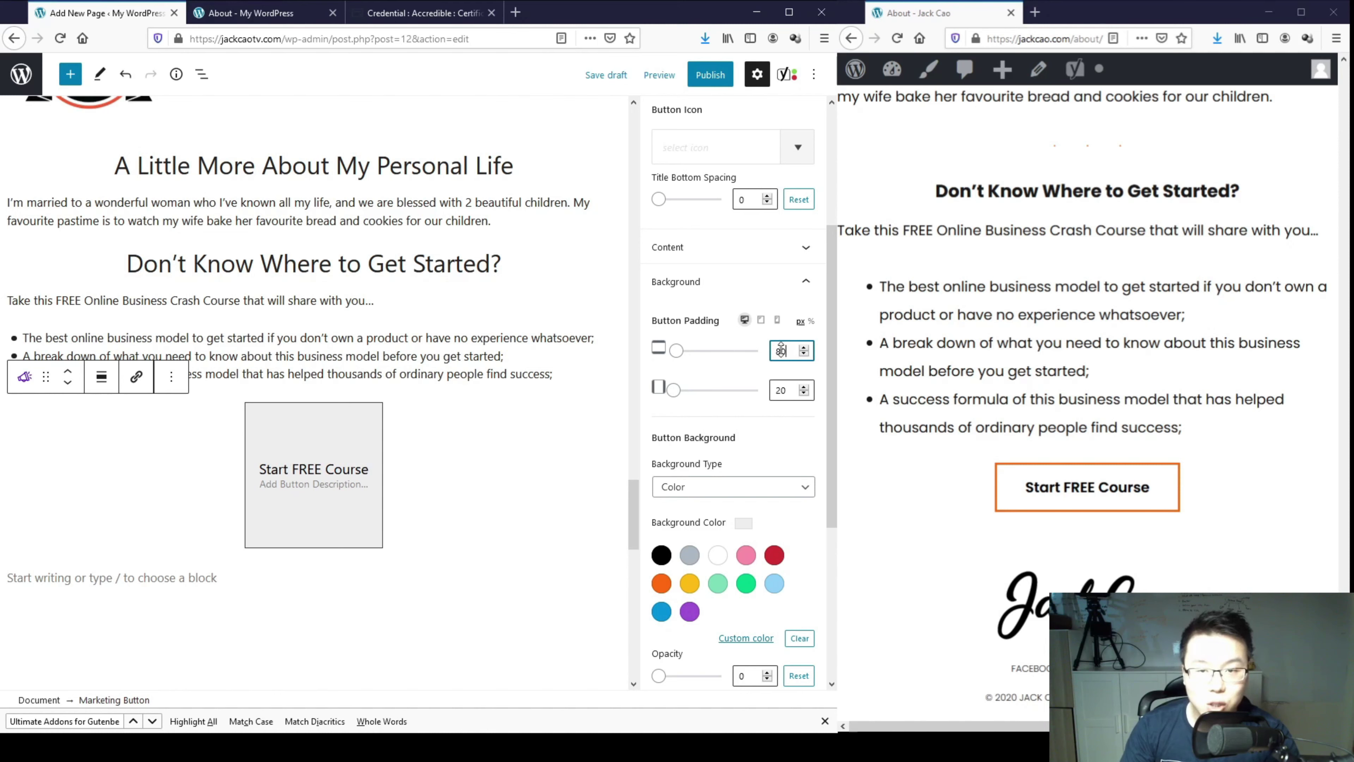
type("22")
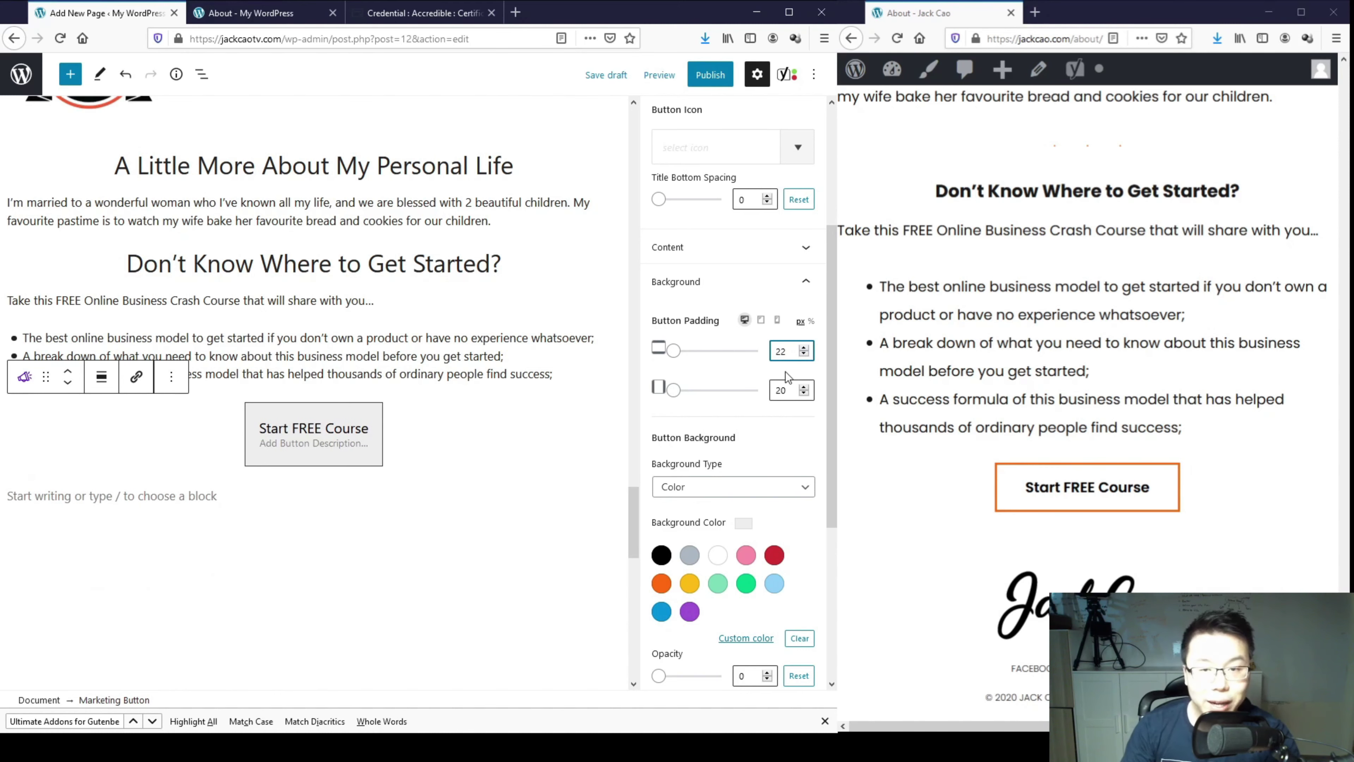
key("BackSpace")
type("0")
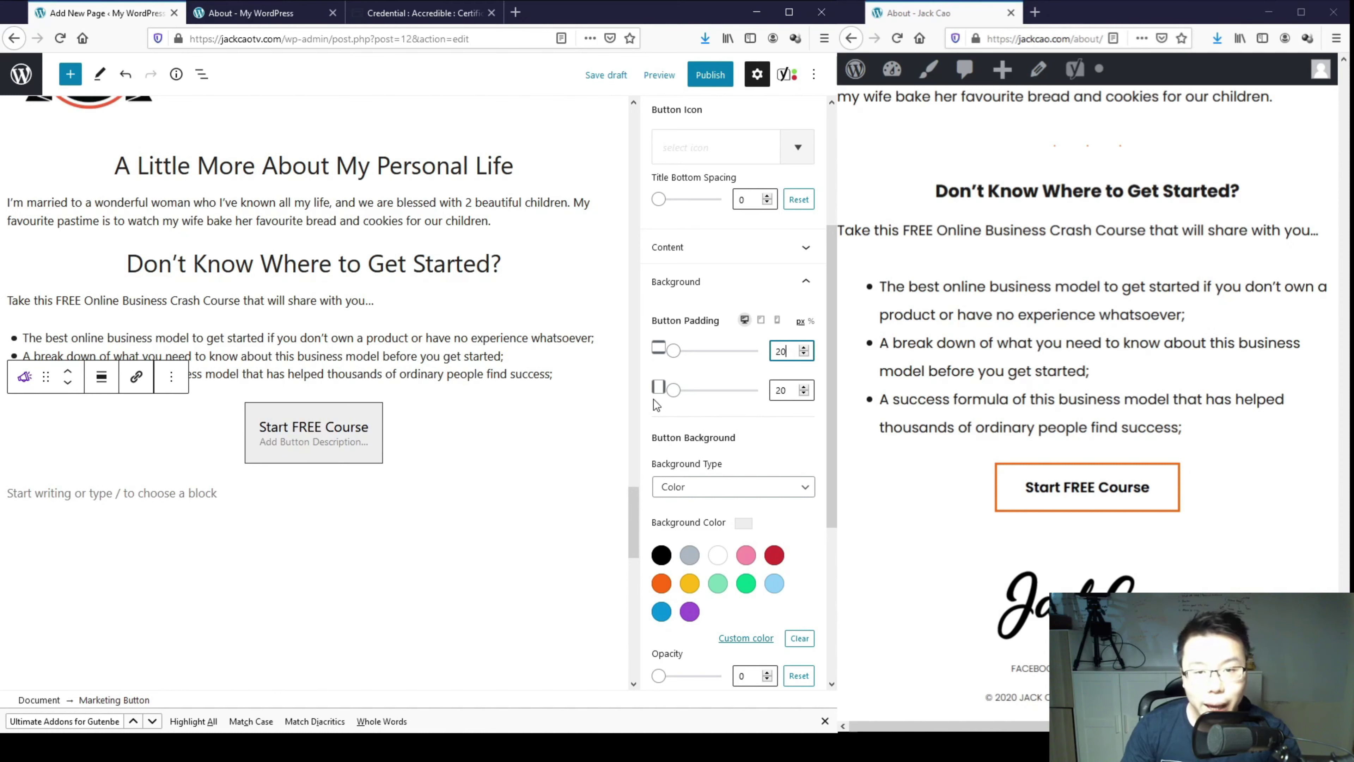
left_click_drag(788, 386, 781, 387)
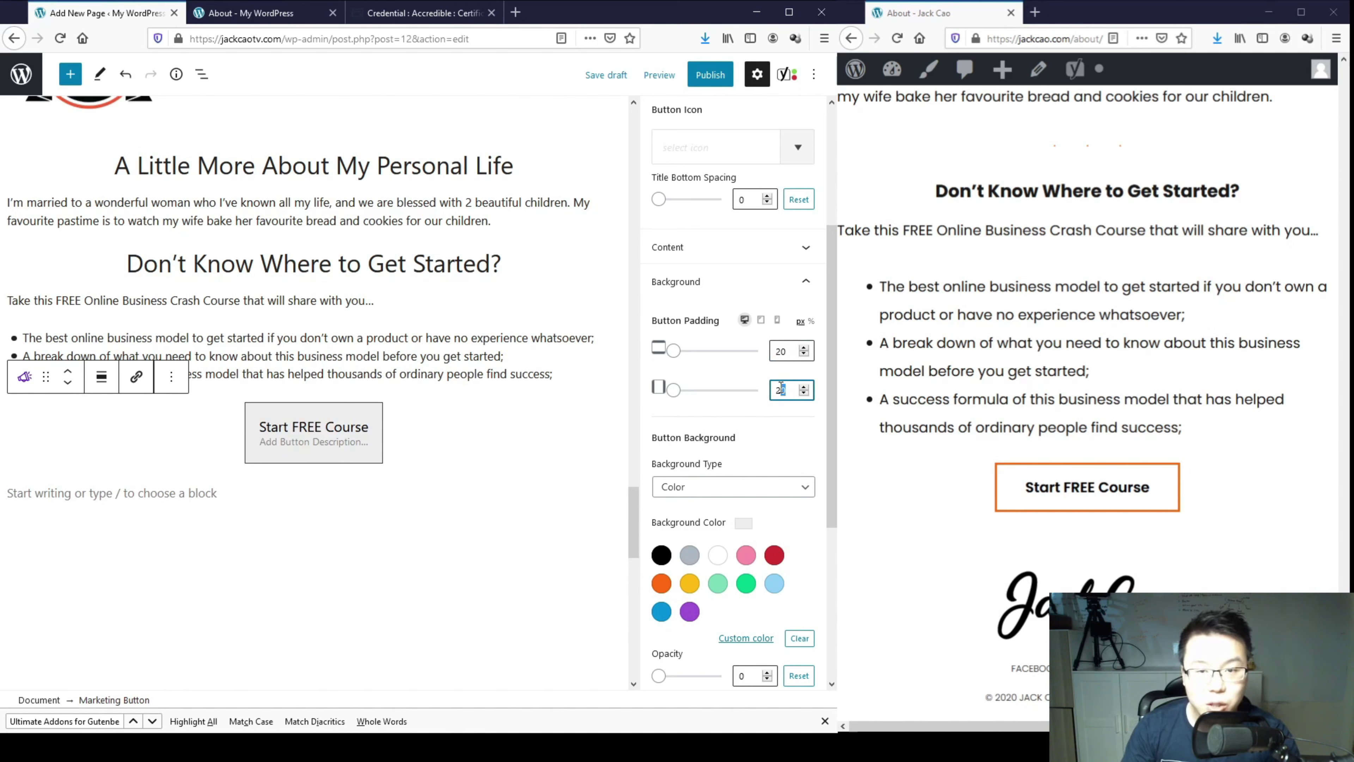
type("40")
left_click(300, 427)
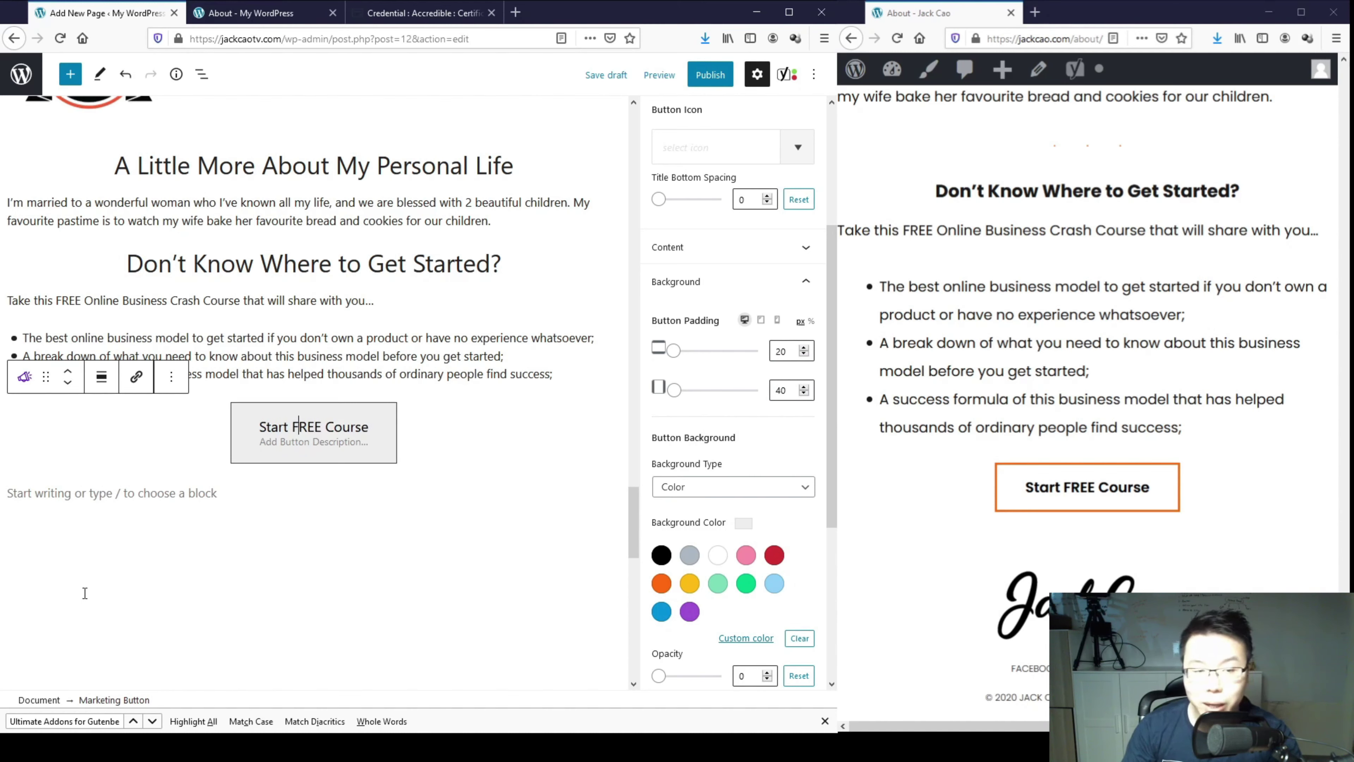
scroll(751, 451, "down", 2)
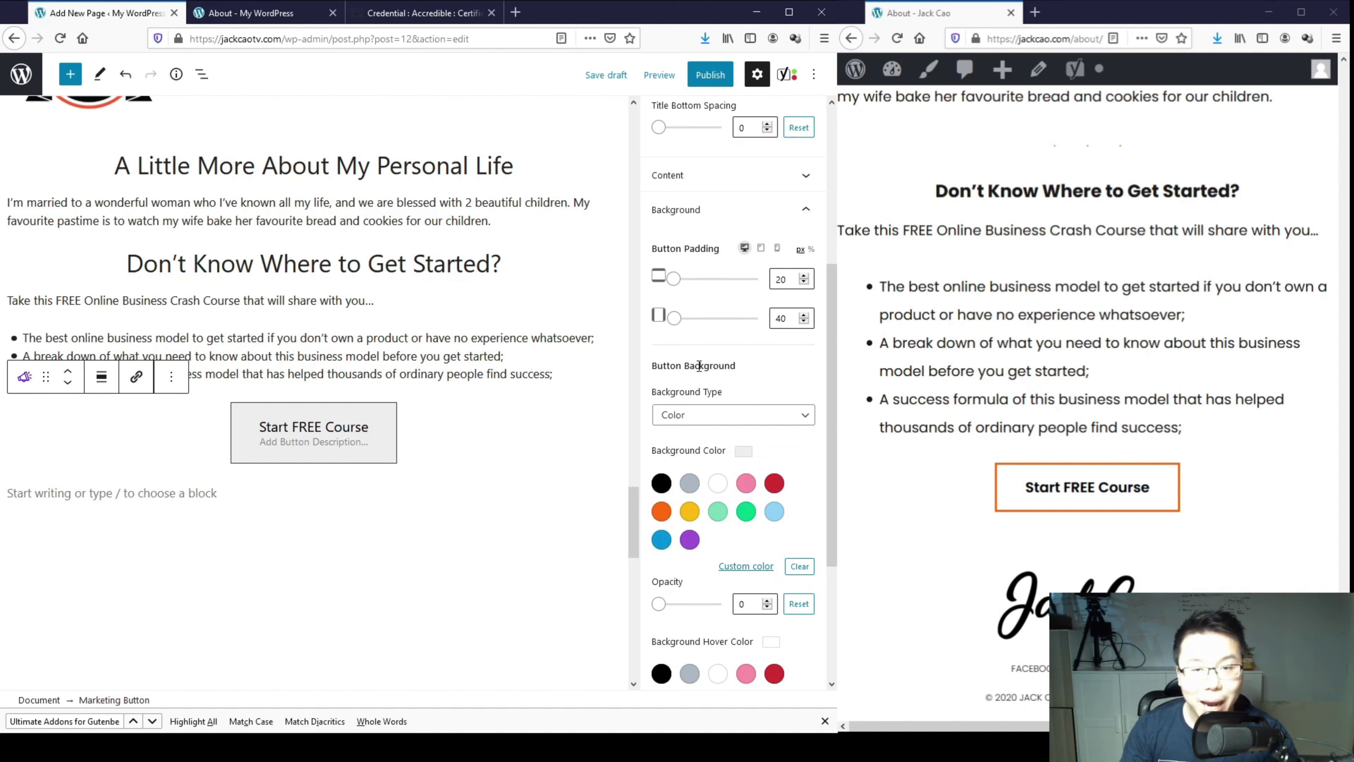
- Give the button a white background that turns orange on hover
scroll(699, 366, "down", 2)
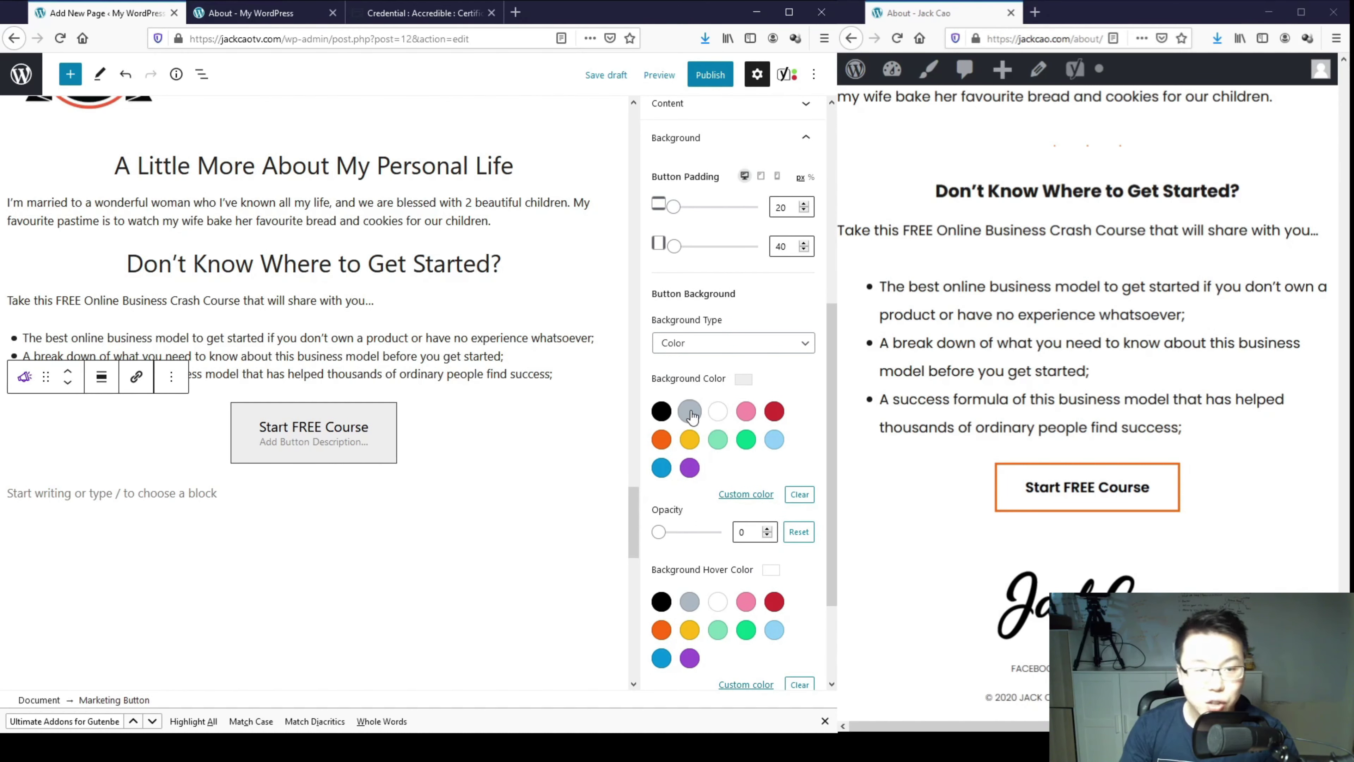
left_click(719, 414)
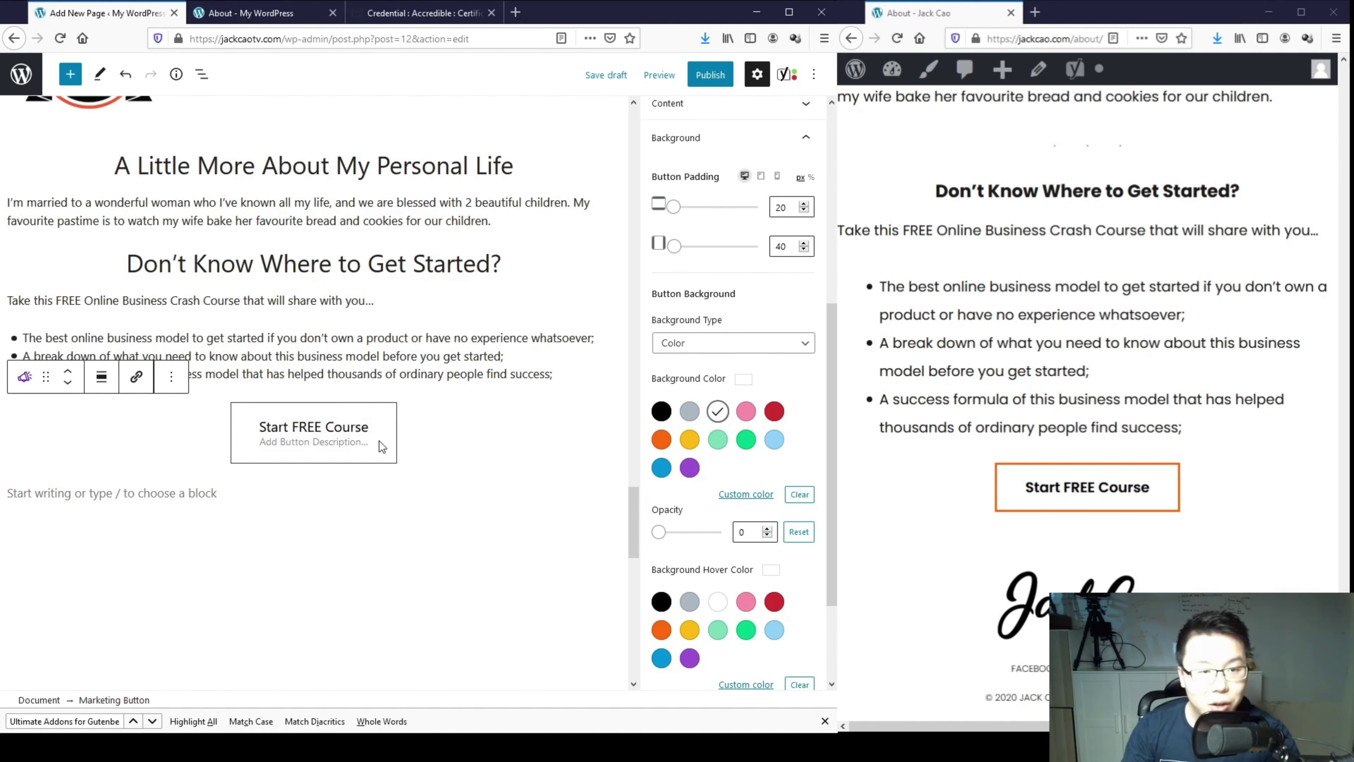
scroll(747, 440, "down", 2)
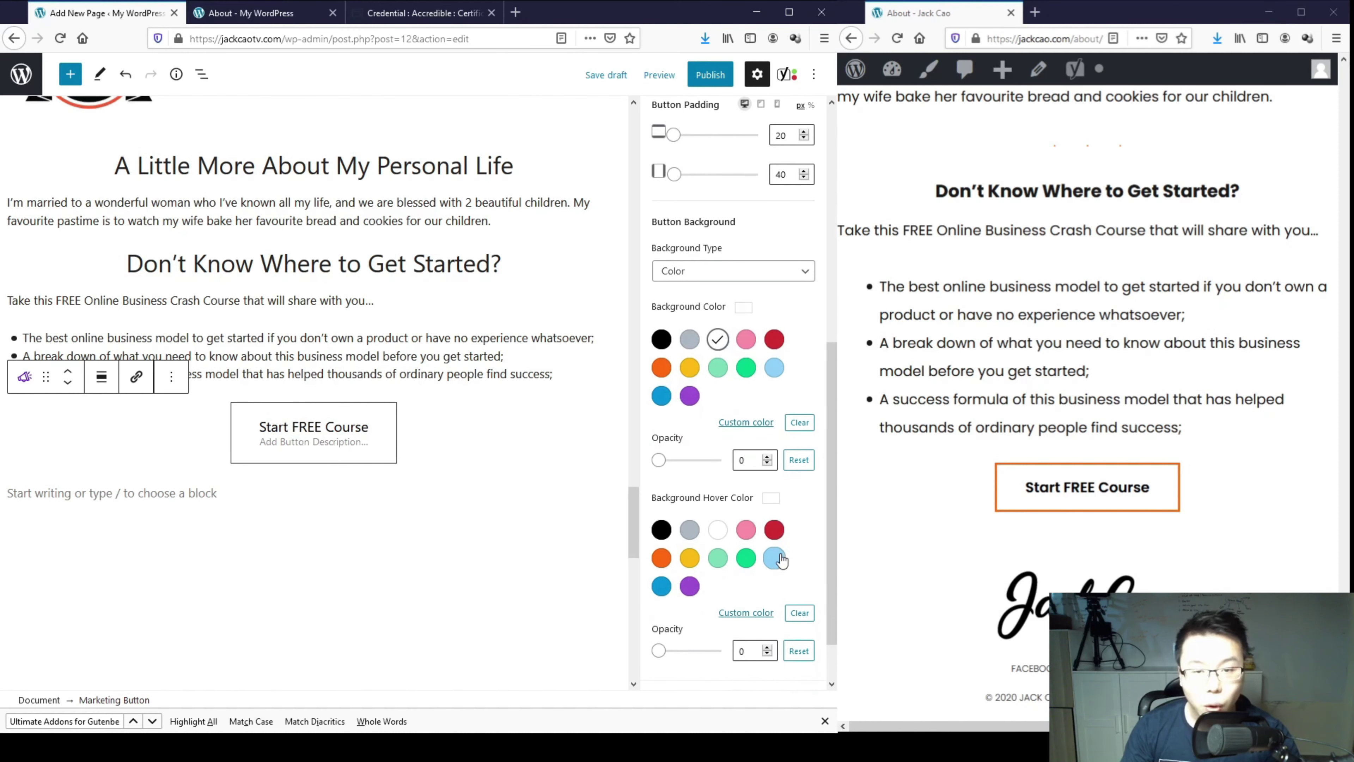
left_click(661, 558)
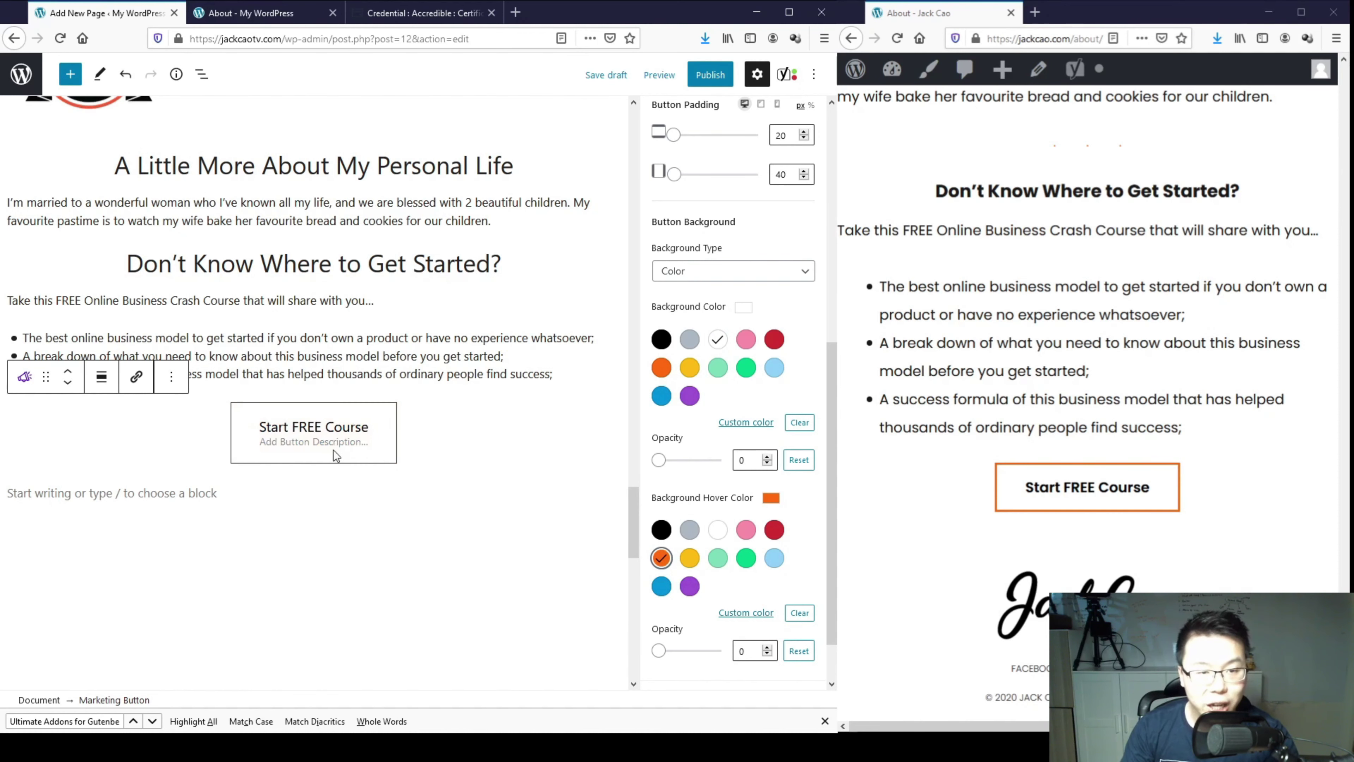
scroll(708, 642, "down", 2)
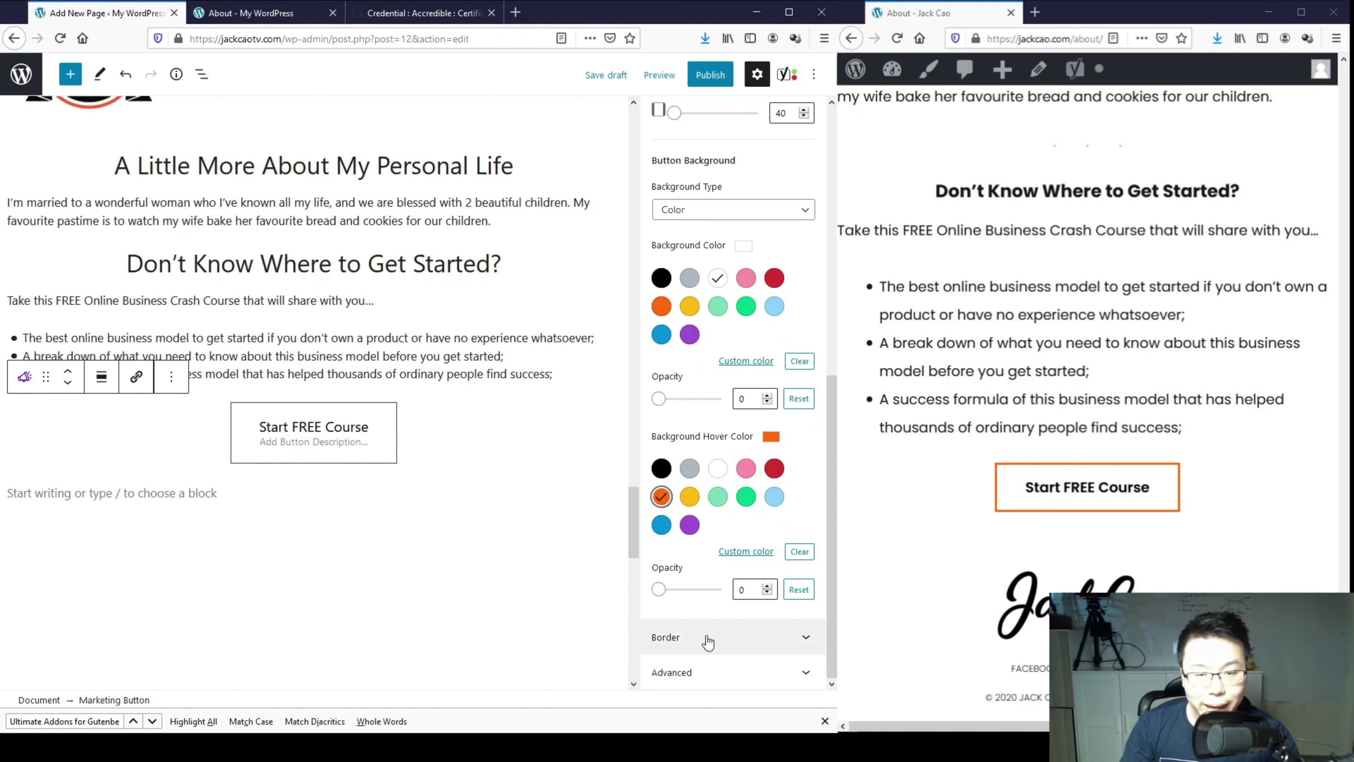
- Set Border Width to 3 and clear Border Radius for square corners
left_click(706, 640)
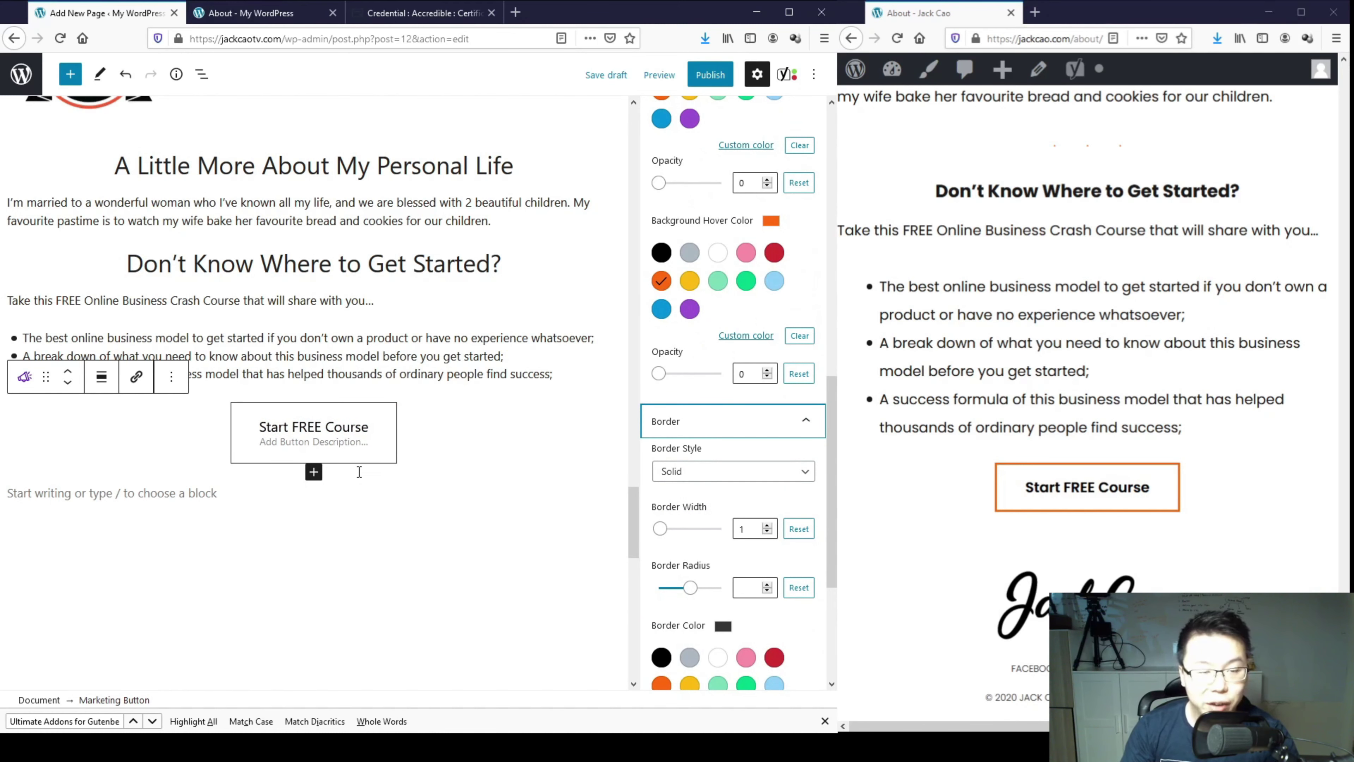
left_click(742, 529)
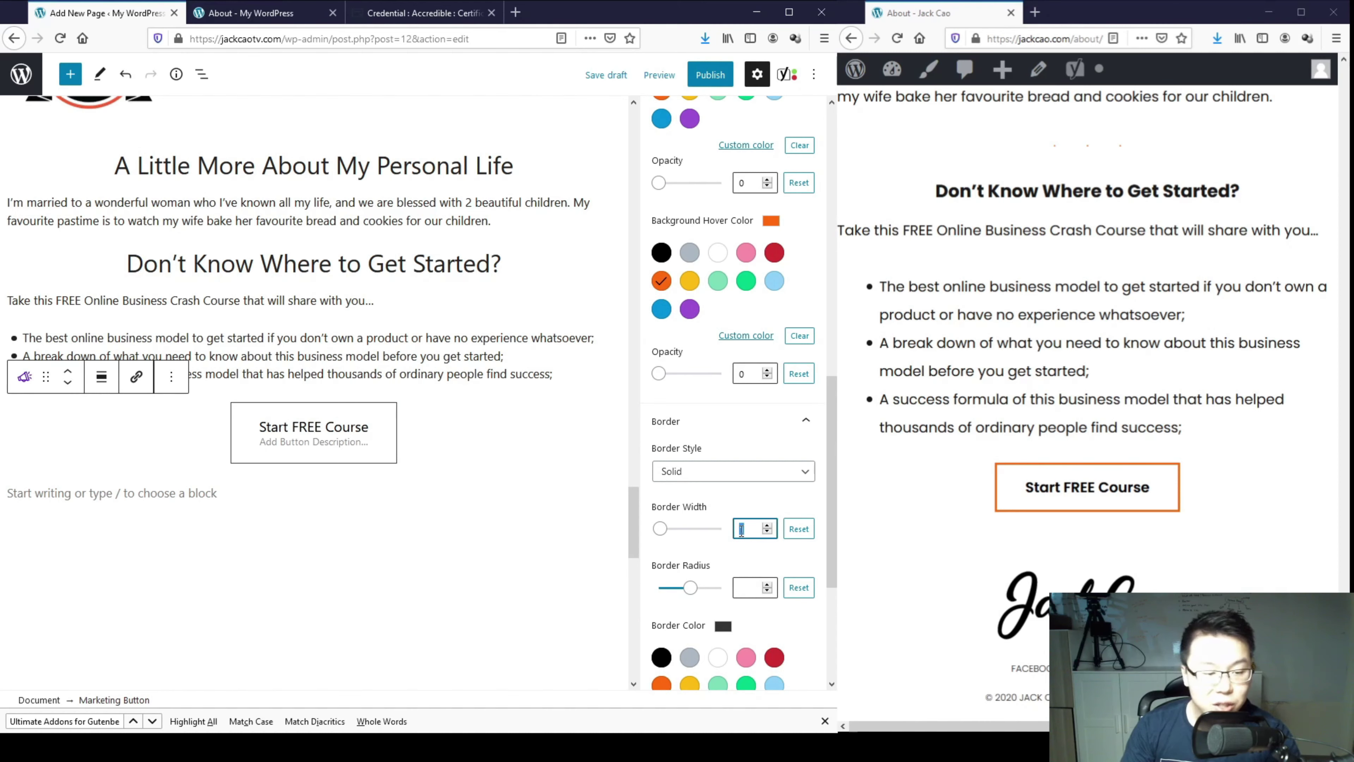
type("3")
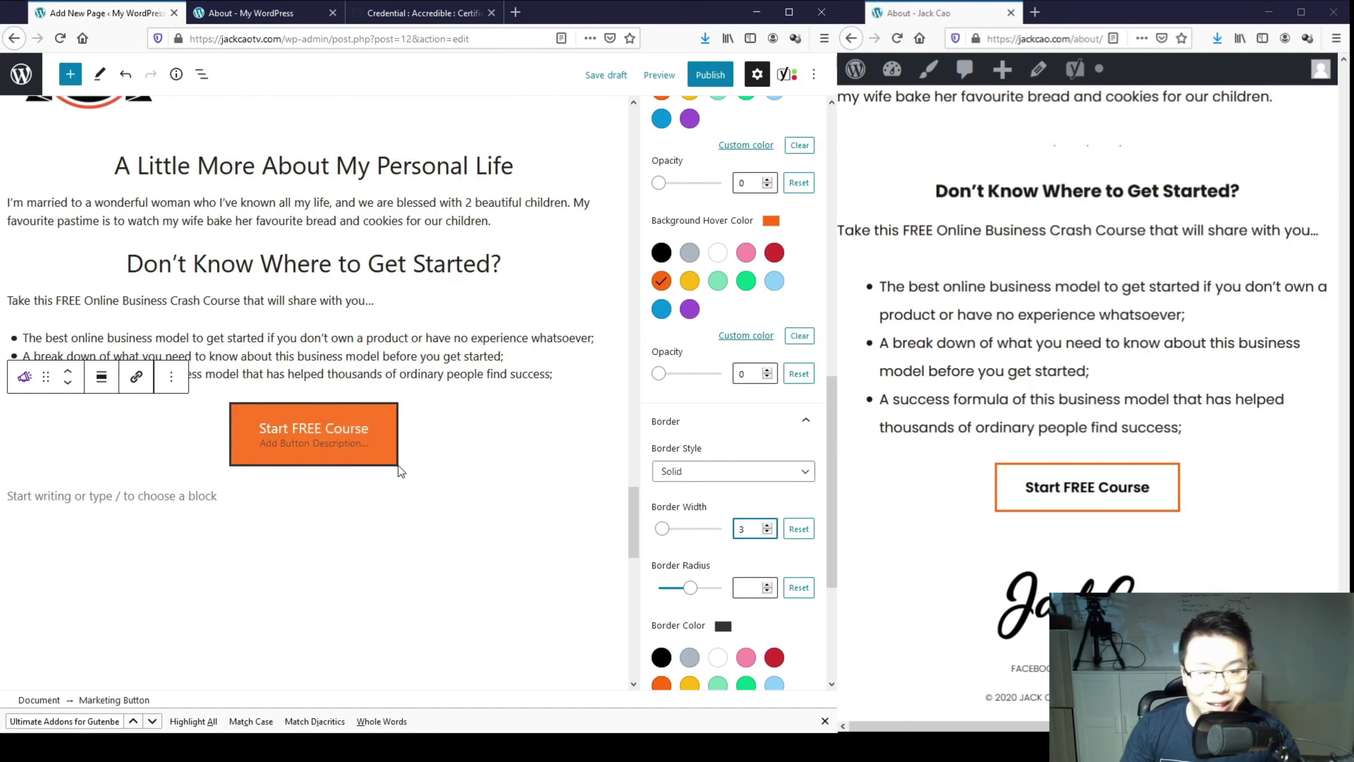
scroll(711, 563, "down", 2)
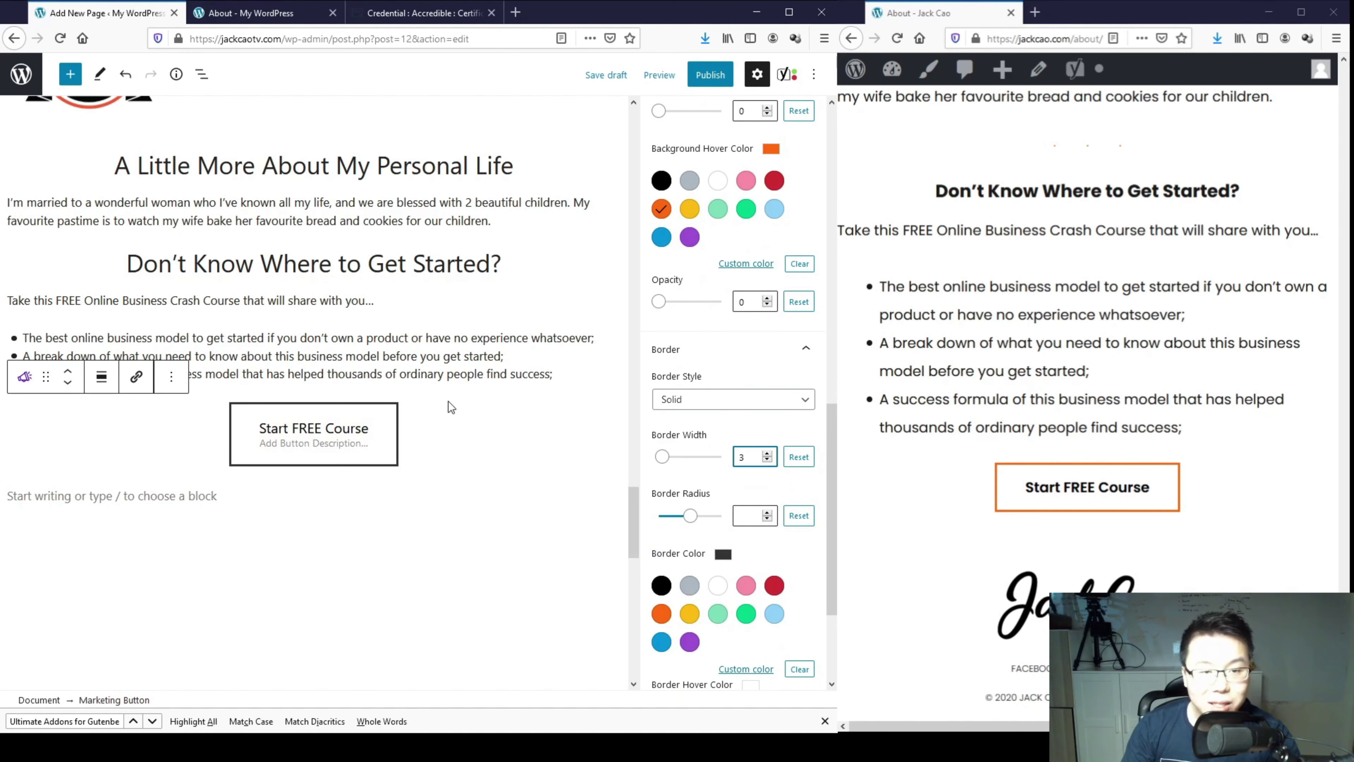
left_click_drag(691, 515, 688, 518)
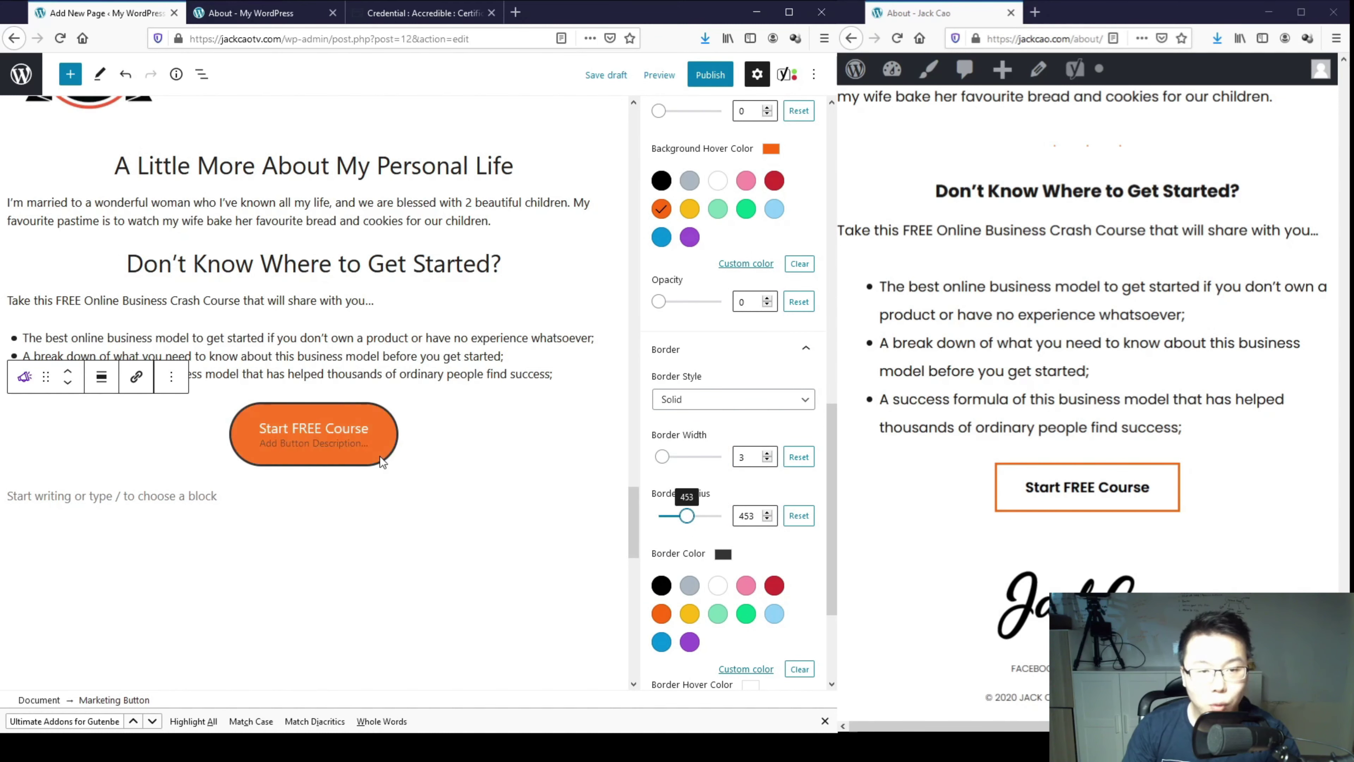
left_click(746, 515)
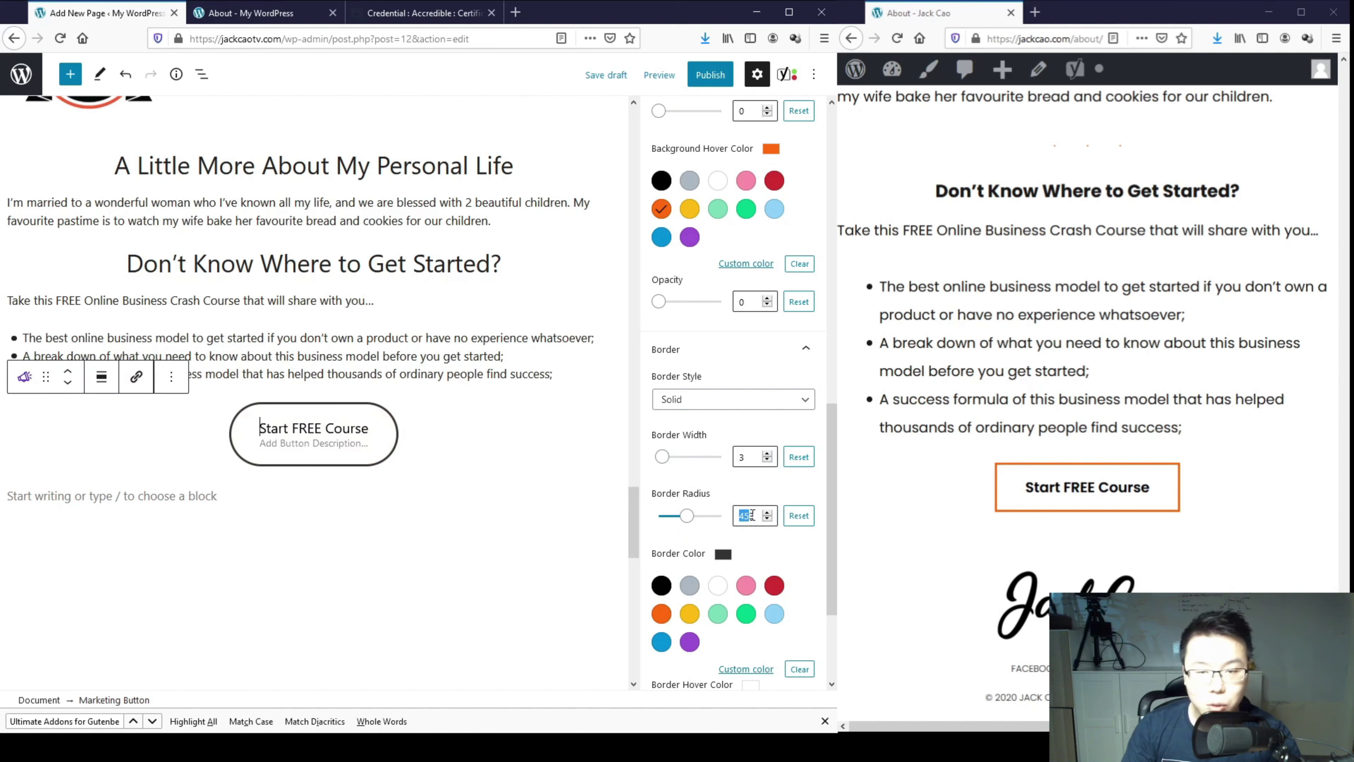
key("Delete")
key("Delete")
key("BackSpace")
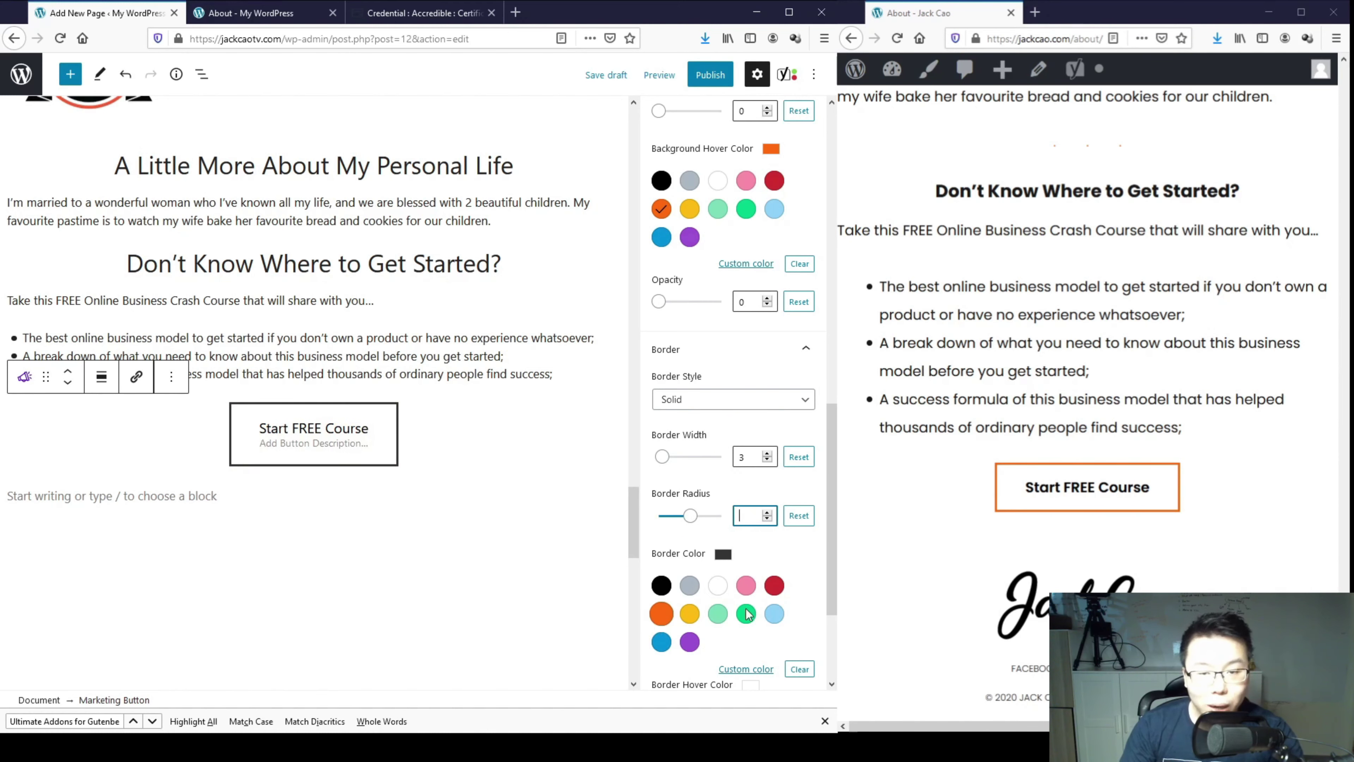
- Make Border Color and Border Hover Color orange, then preview the page
left_click(662, 613)
scroll(736, 480, "down", 3)
left_click(661, 602)
scroll(791, 505, "down", 1)
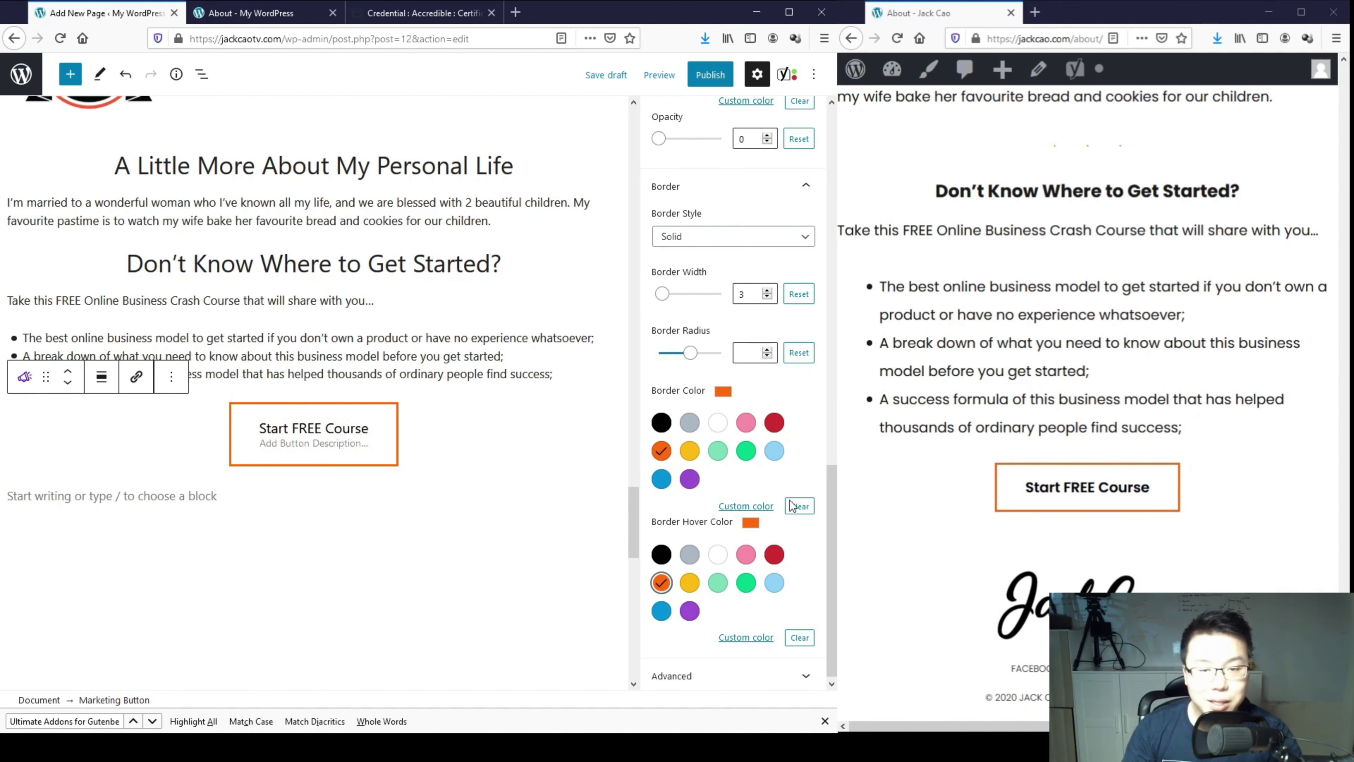
left_click(659, 74)
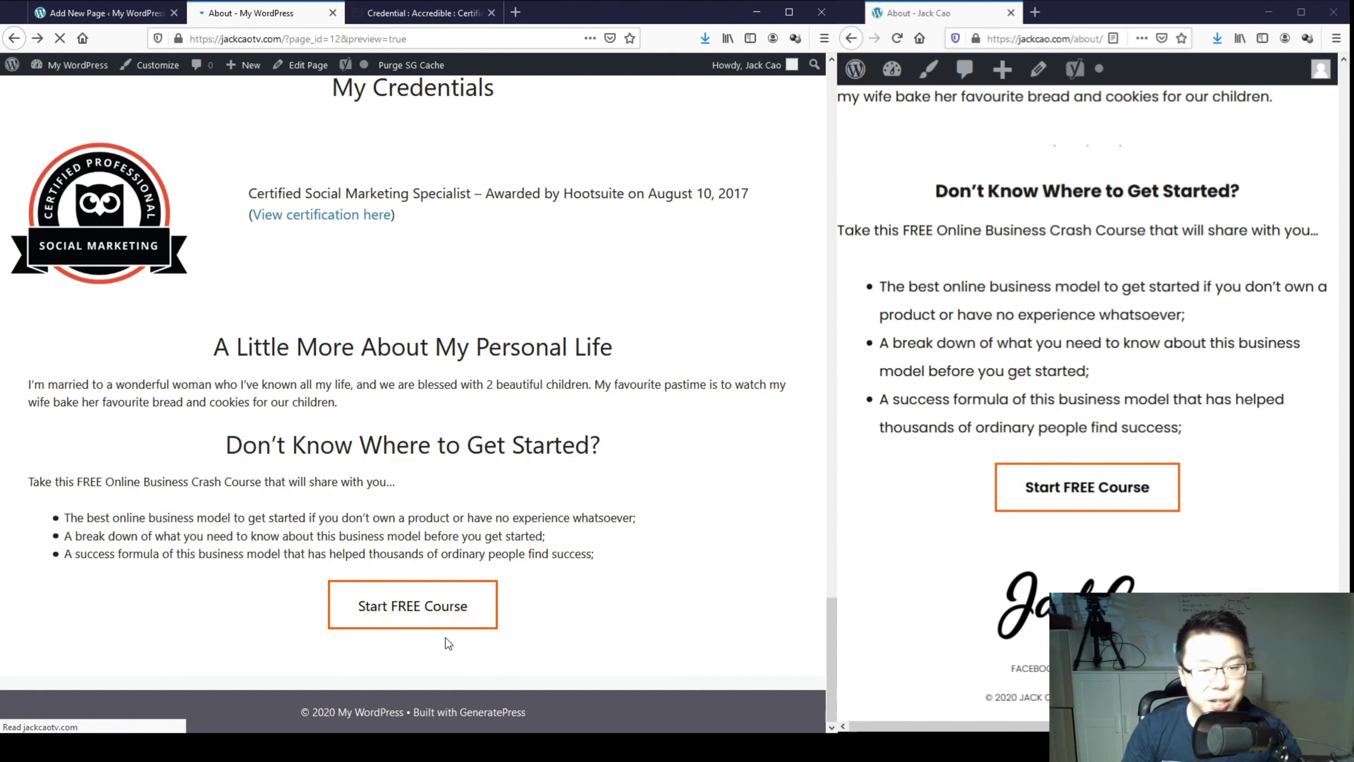
scroll(445, 637, "up", 20)
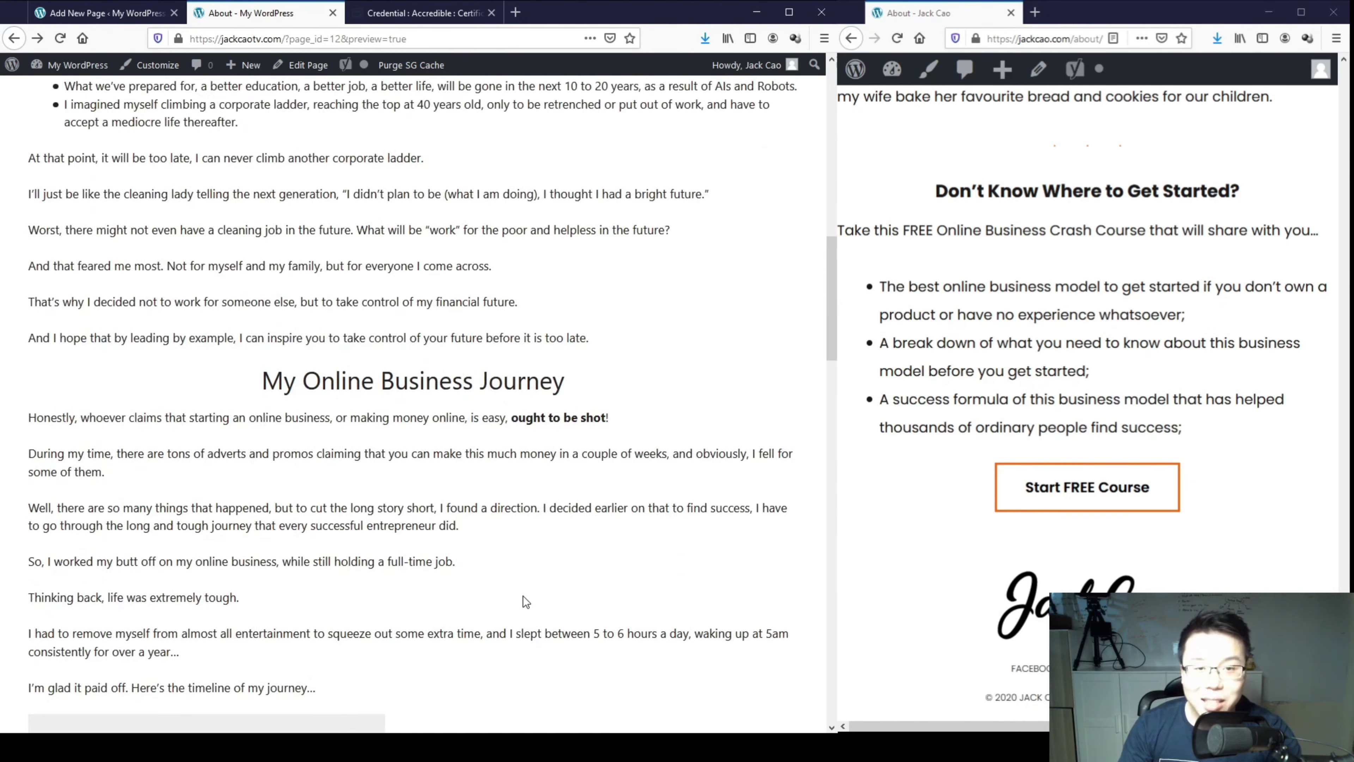
scroll(523, 596, "up", 10)
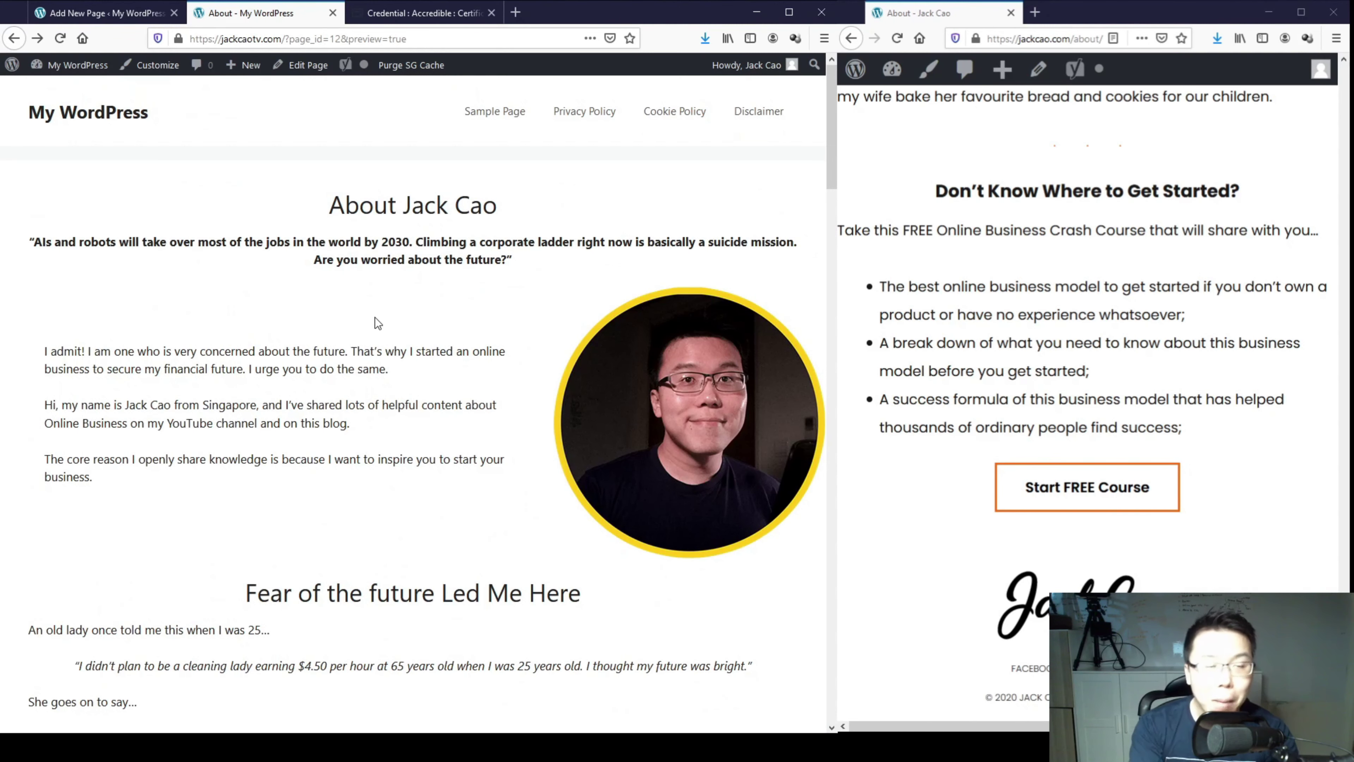
left_click(1052, 303)
scroll(1053, 303, "up", 15)
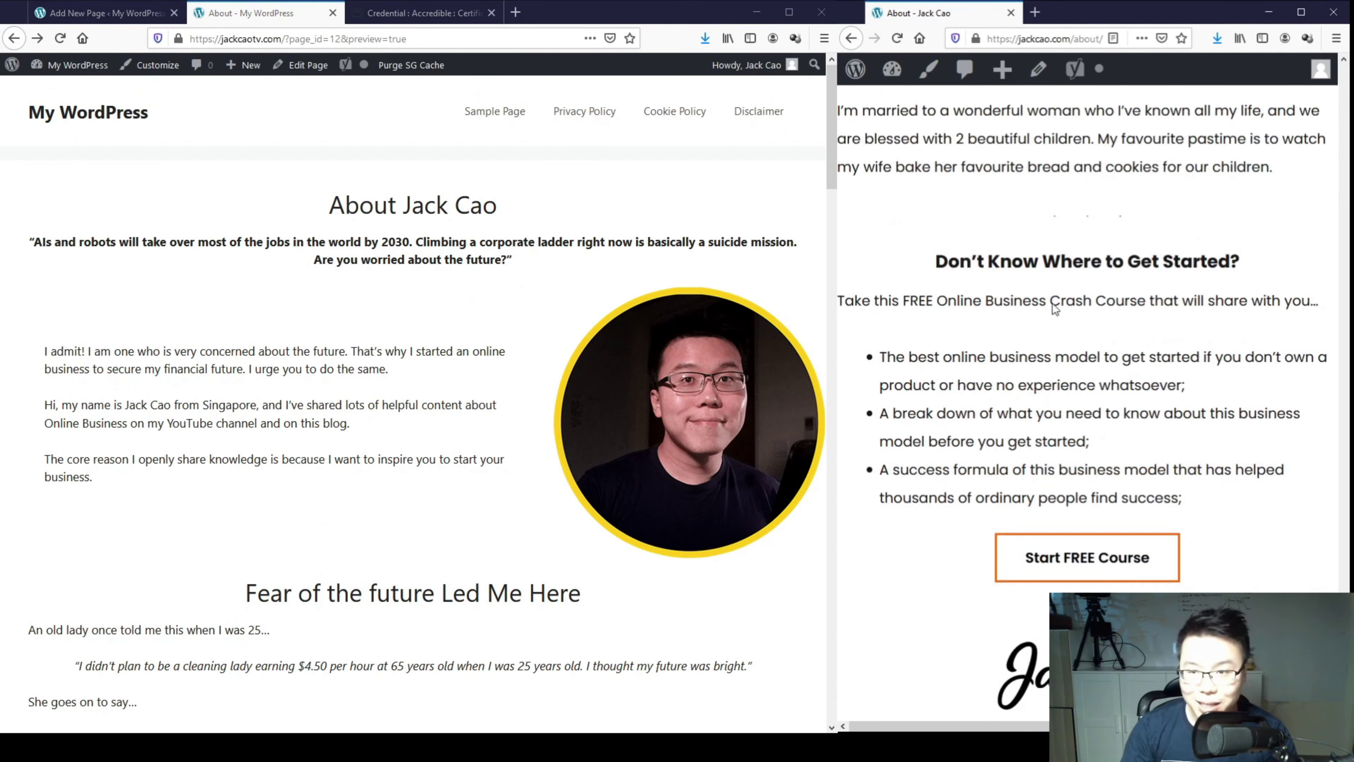
scroll(1094, 360, "up", 10)
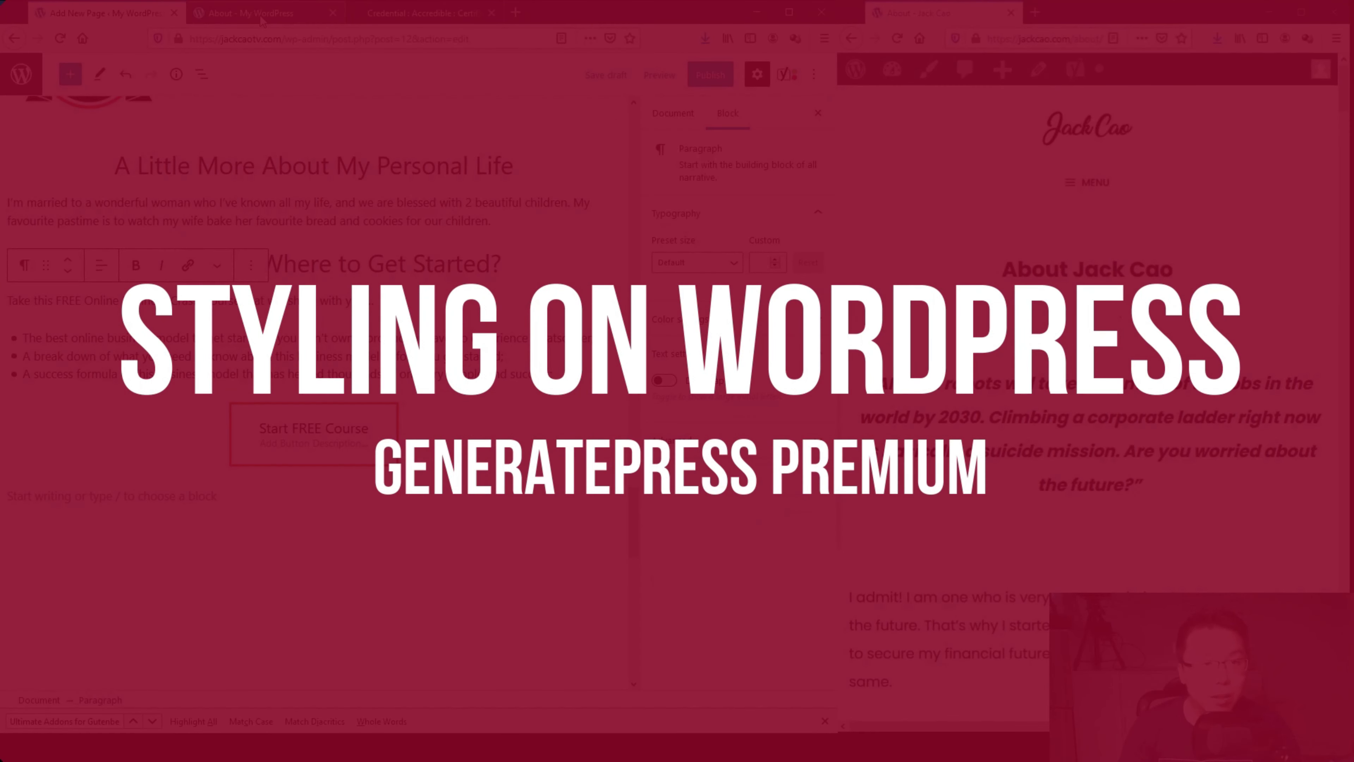
left_click(261, 14)
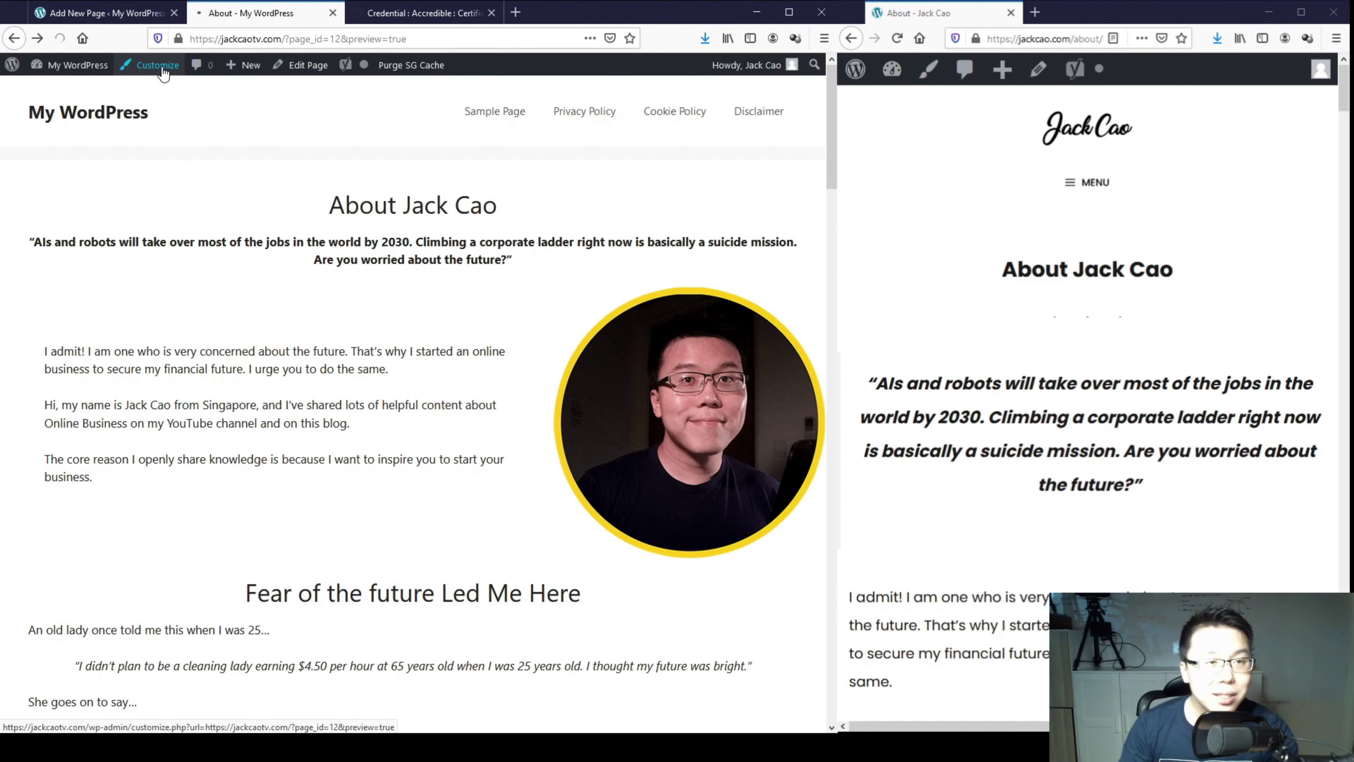
- Set the Layout > Container Separating Space and Content Padding to 50
left_click(163, 74)
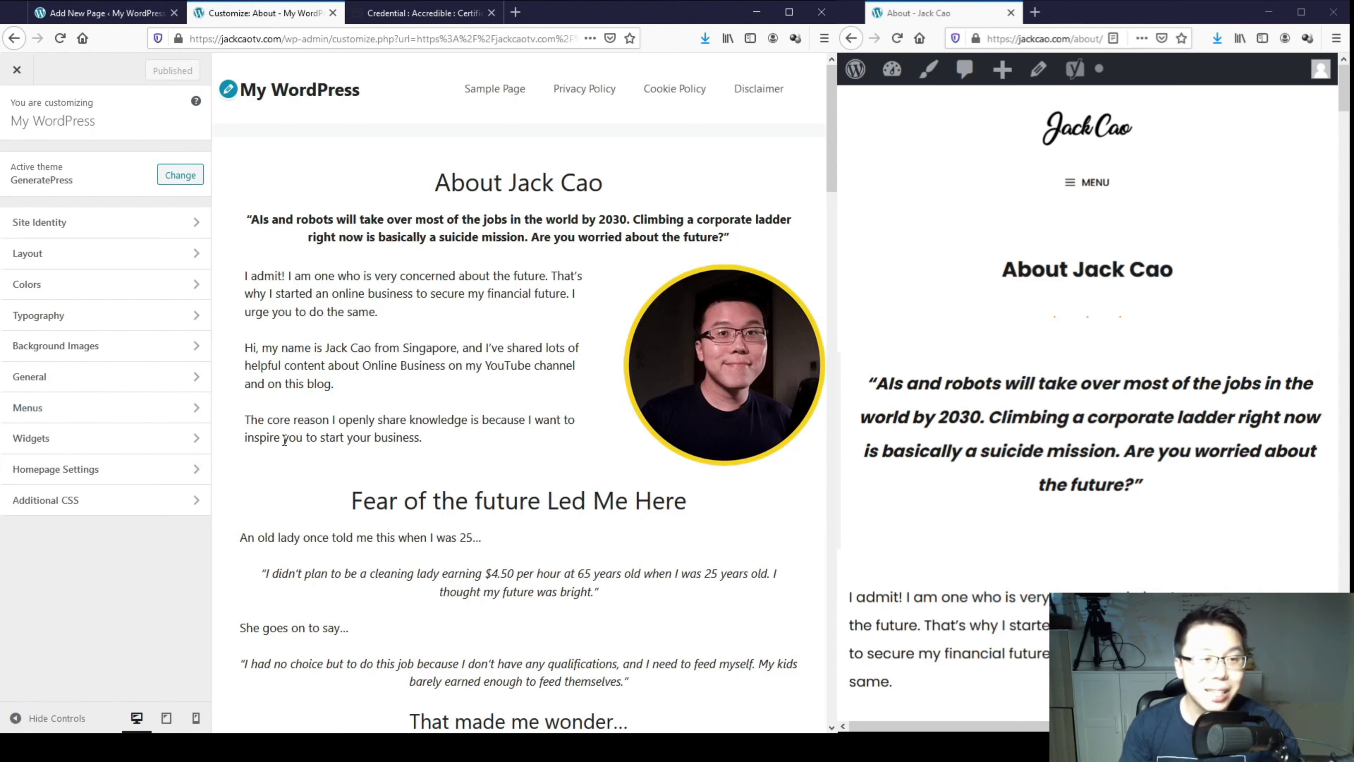
left_click(186, 255)
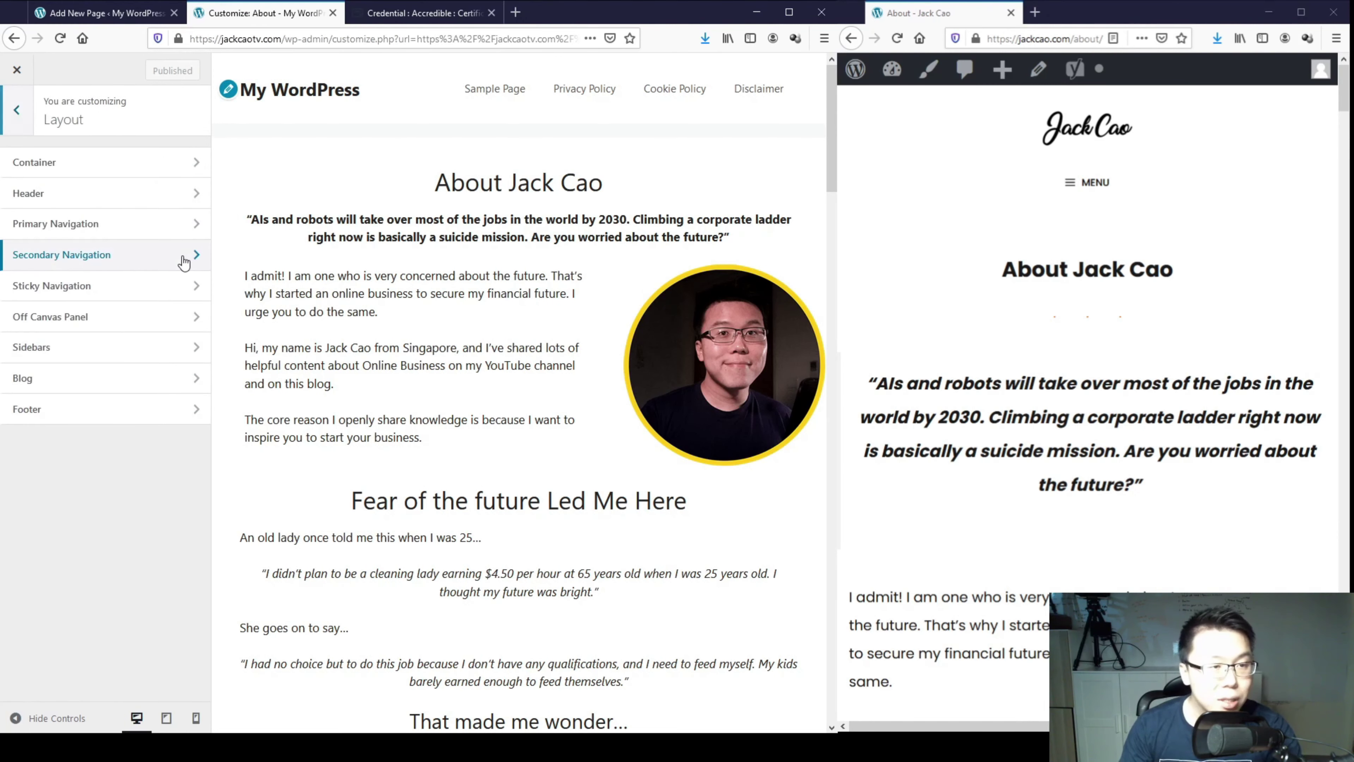
left_click(185, 168)
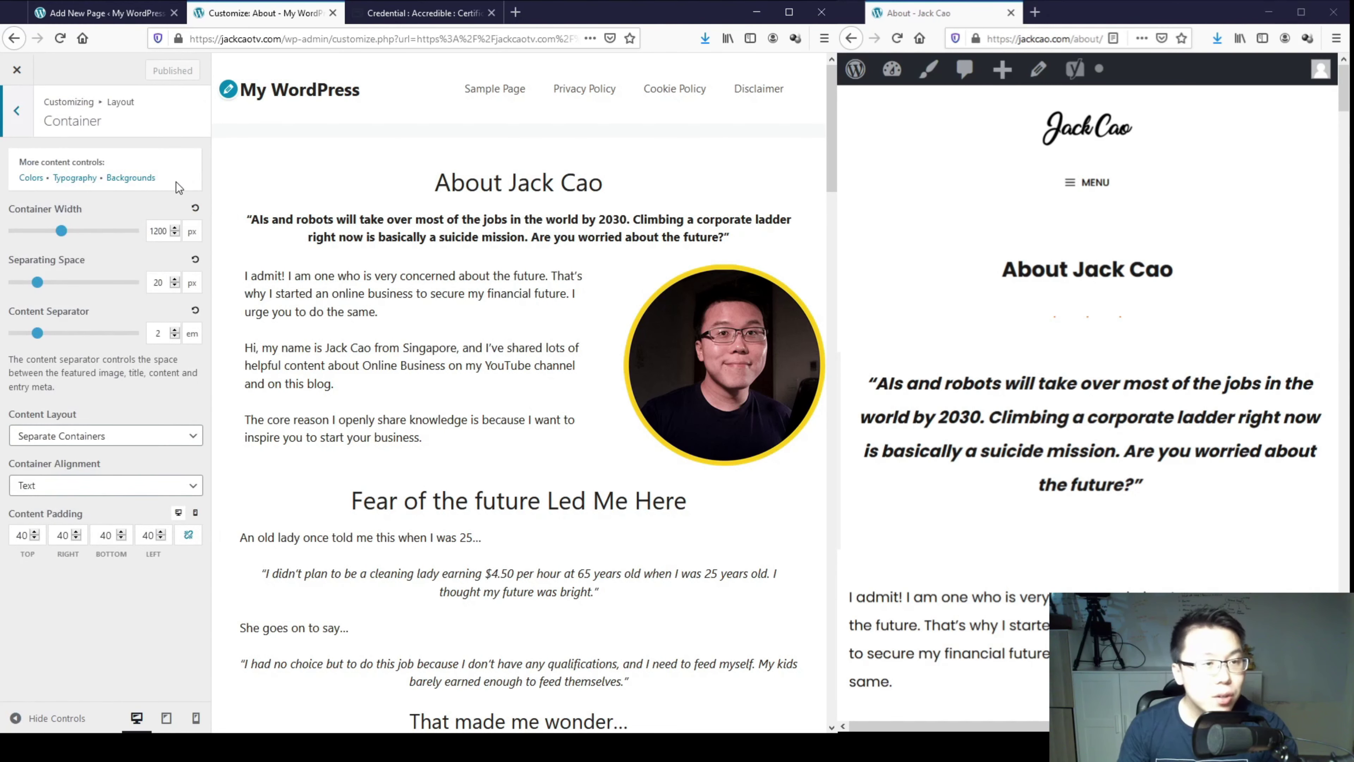
left_click(157, 230)
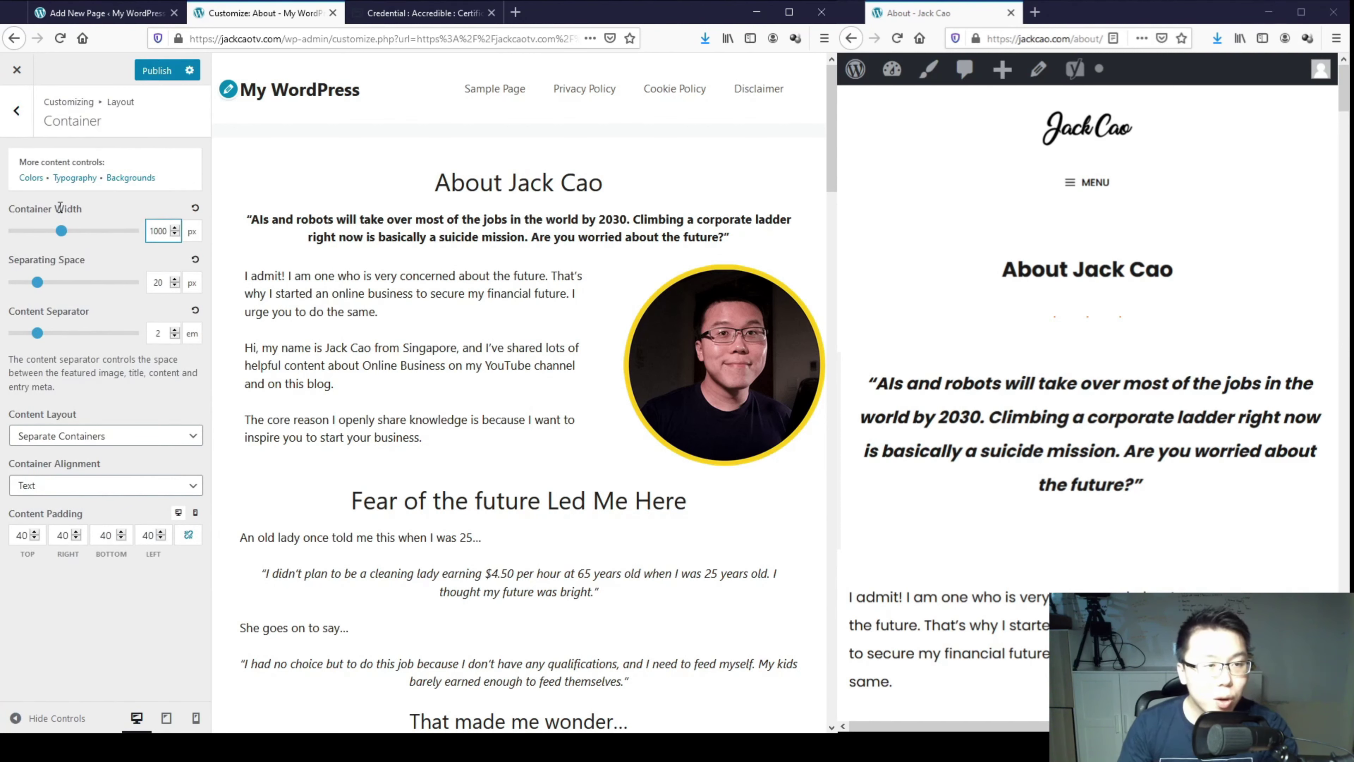
left_click(160, 286)
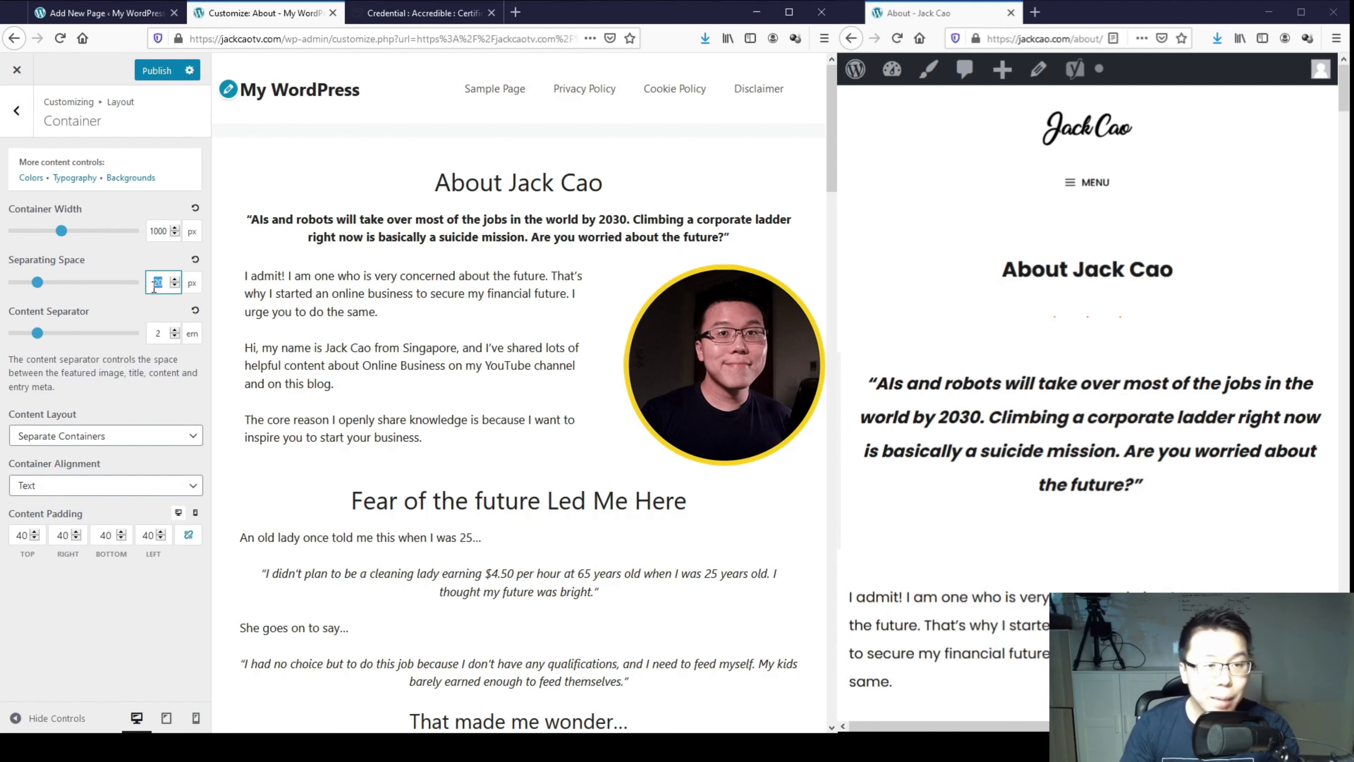
type("50")
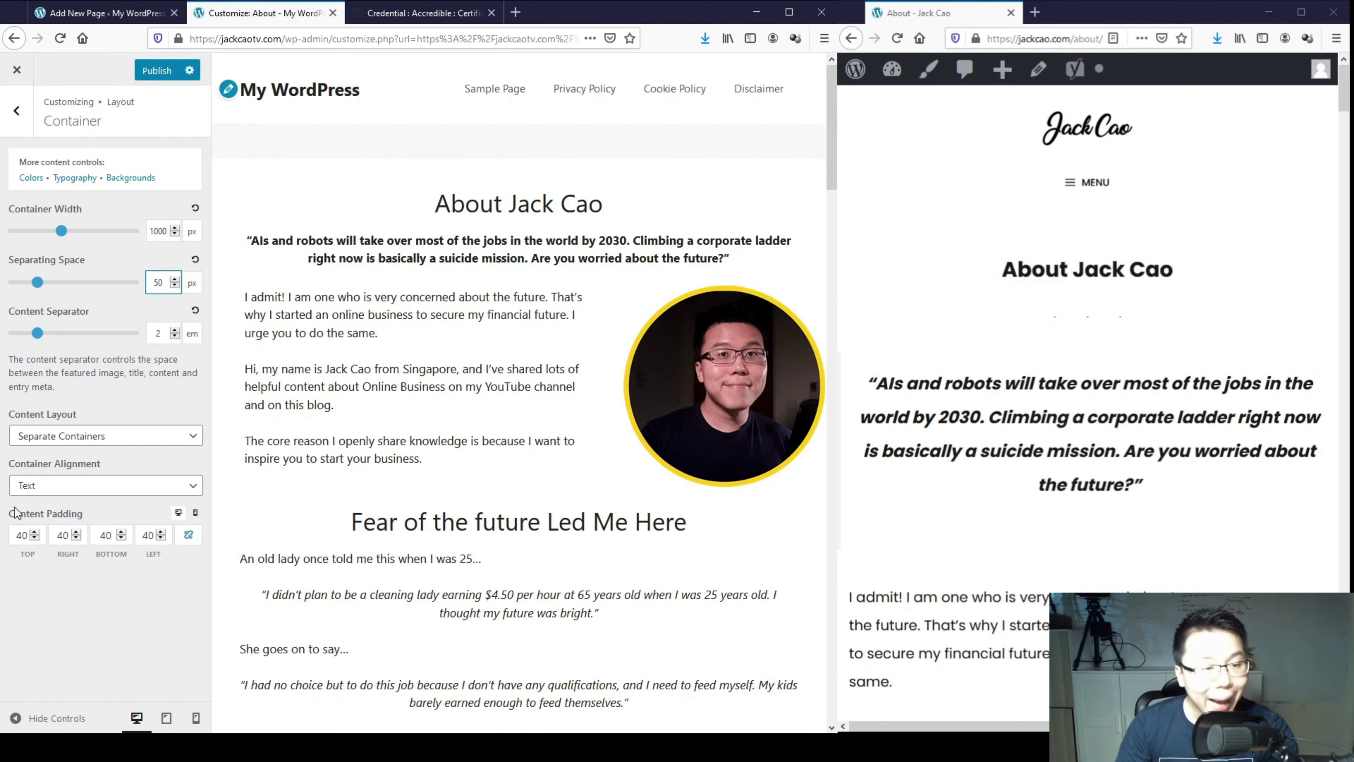
left_click_drag(30, 538, 14, 535)
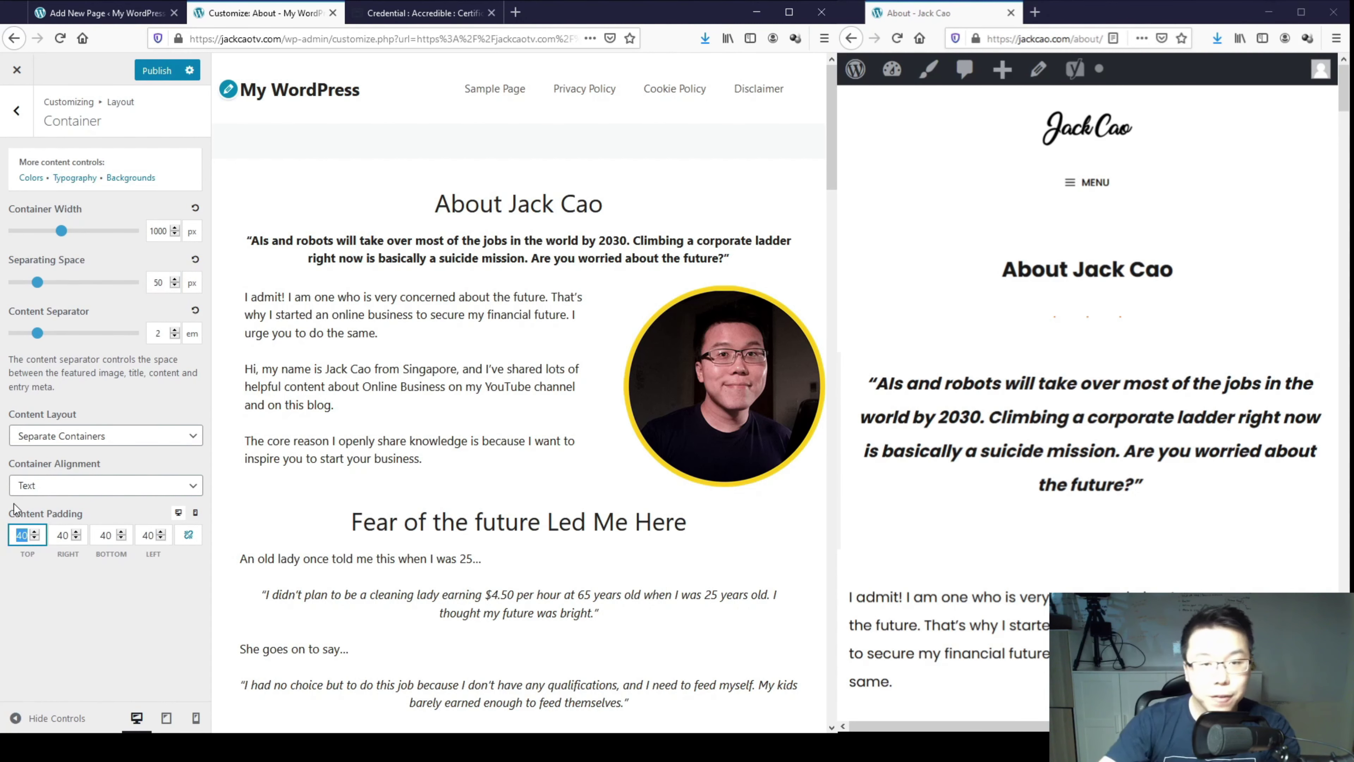
type("50")
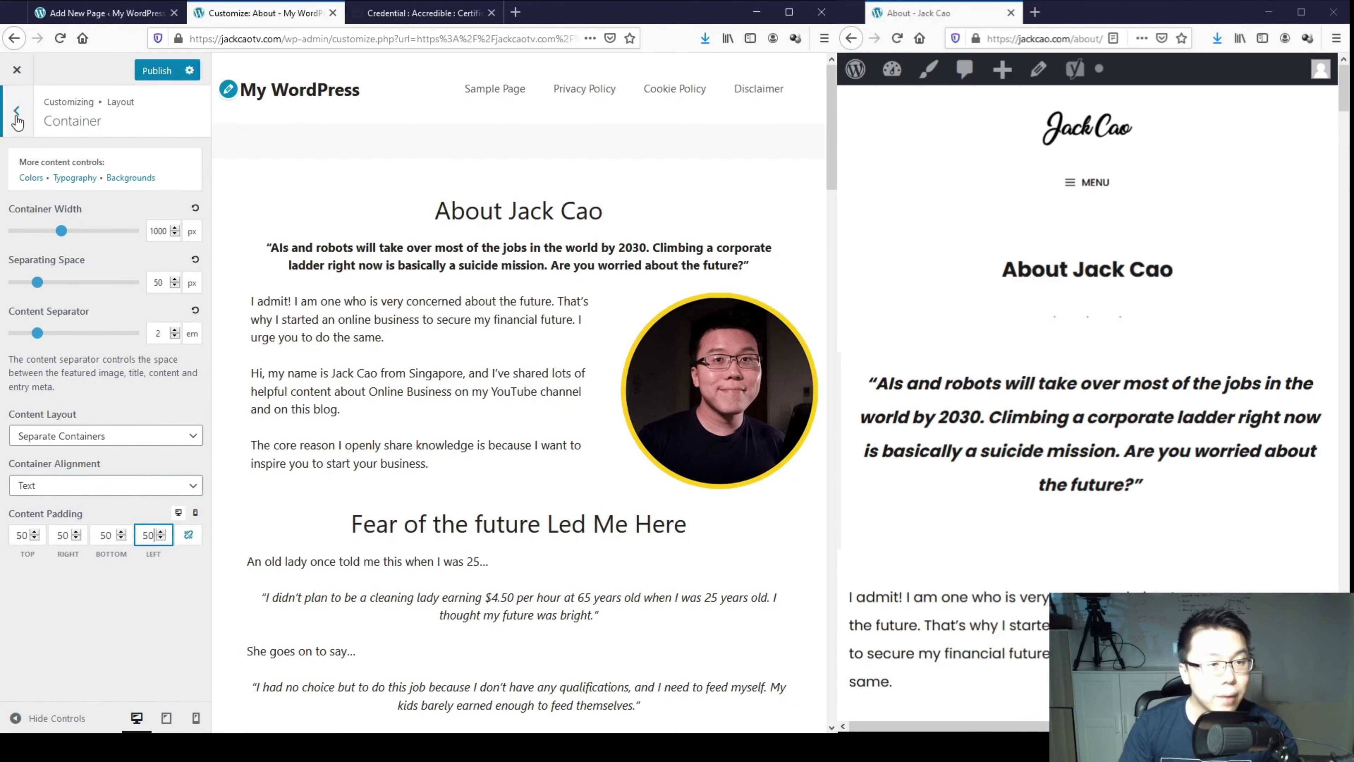
- Set Layout > Header padding to 30 and return to the main Customizer menu
left_click(16, 112)
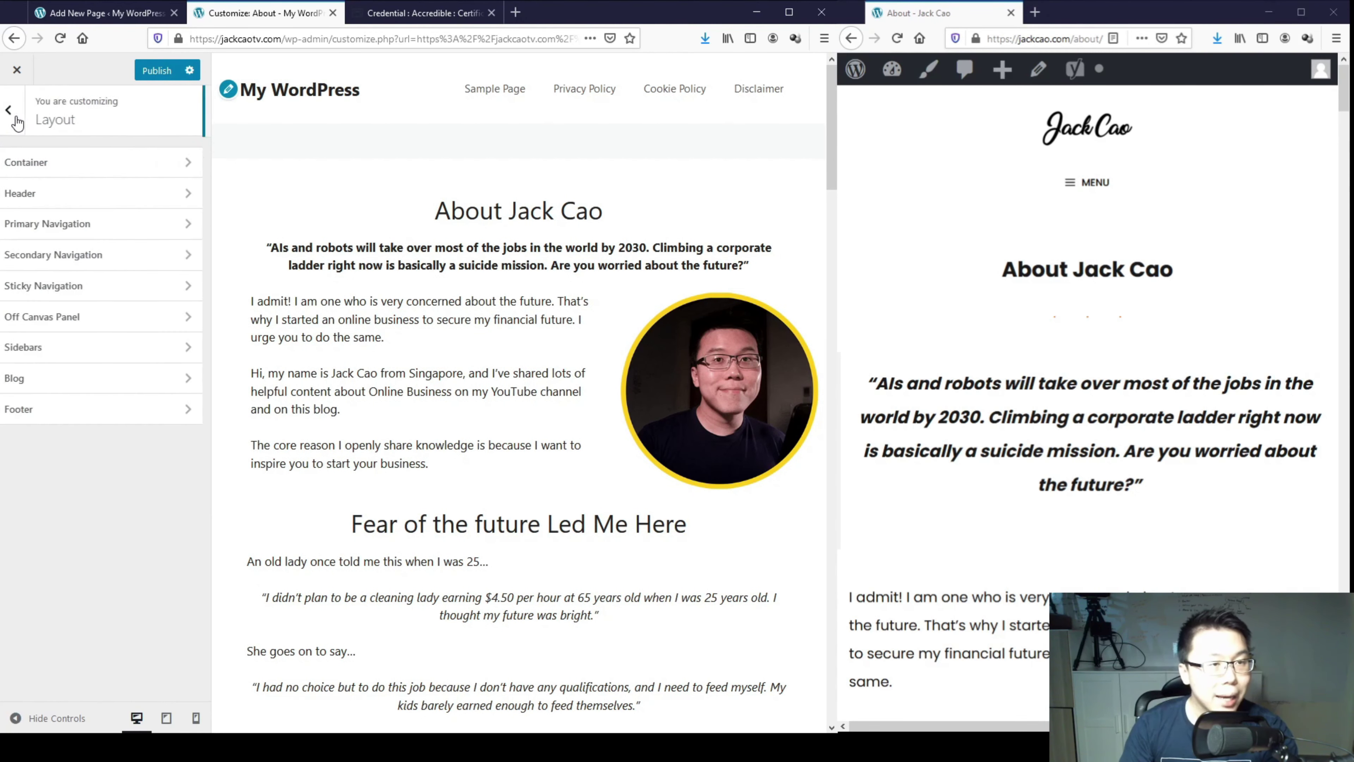
left_click(105, 193)
left_click_drag(27, 429, 9, 429)
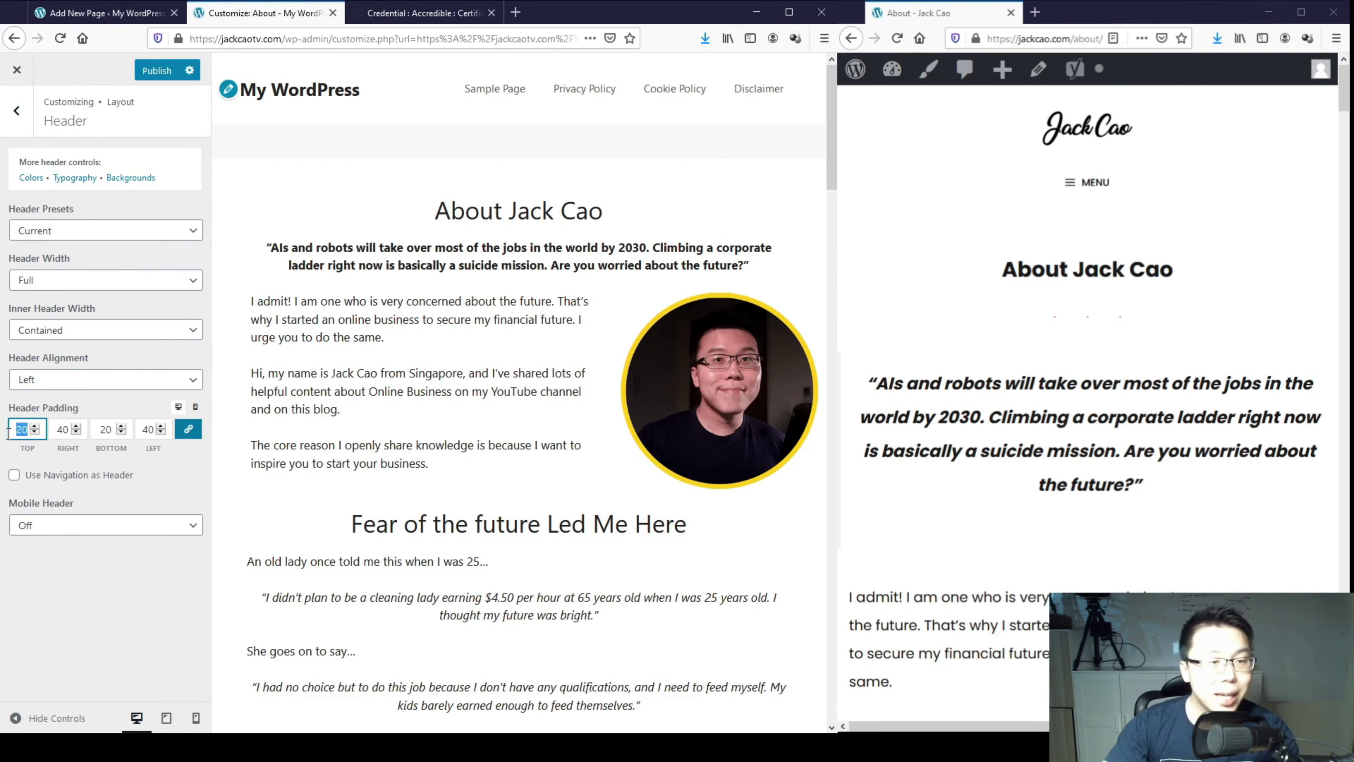
type("30")
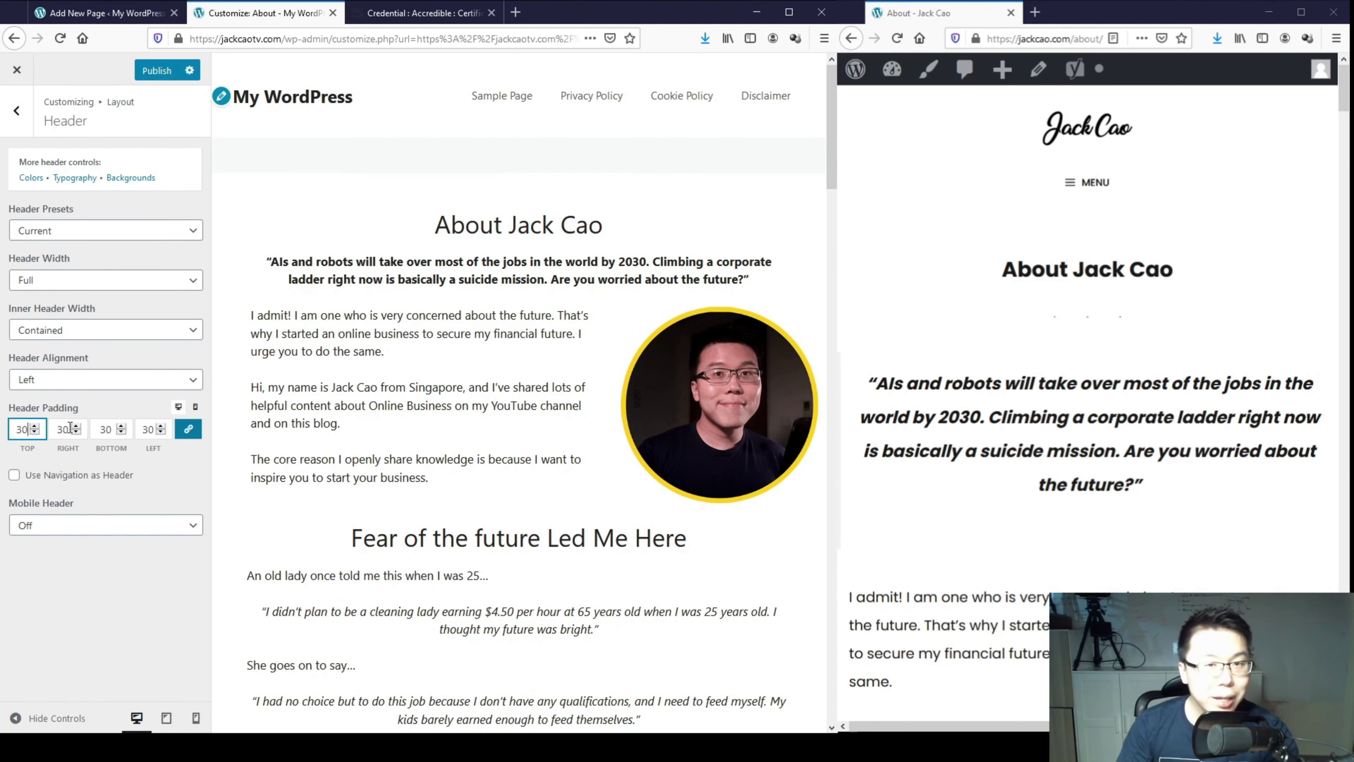
left_click(16, 111)
left_click(16, 110)
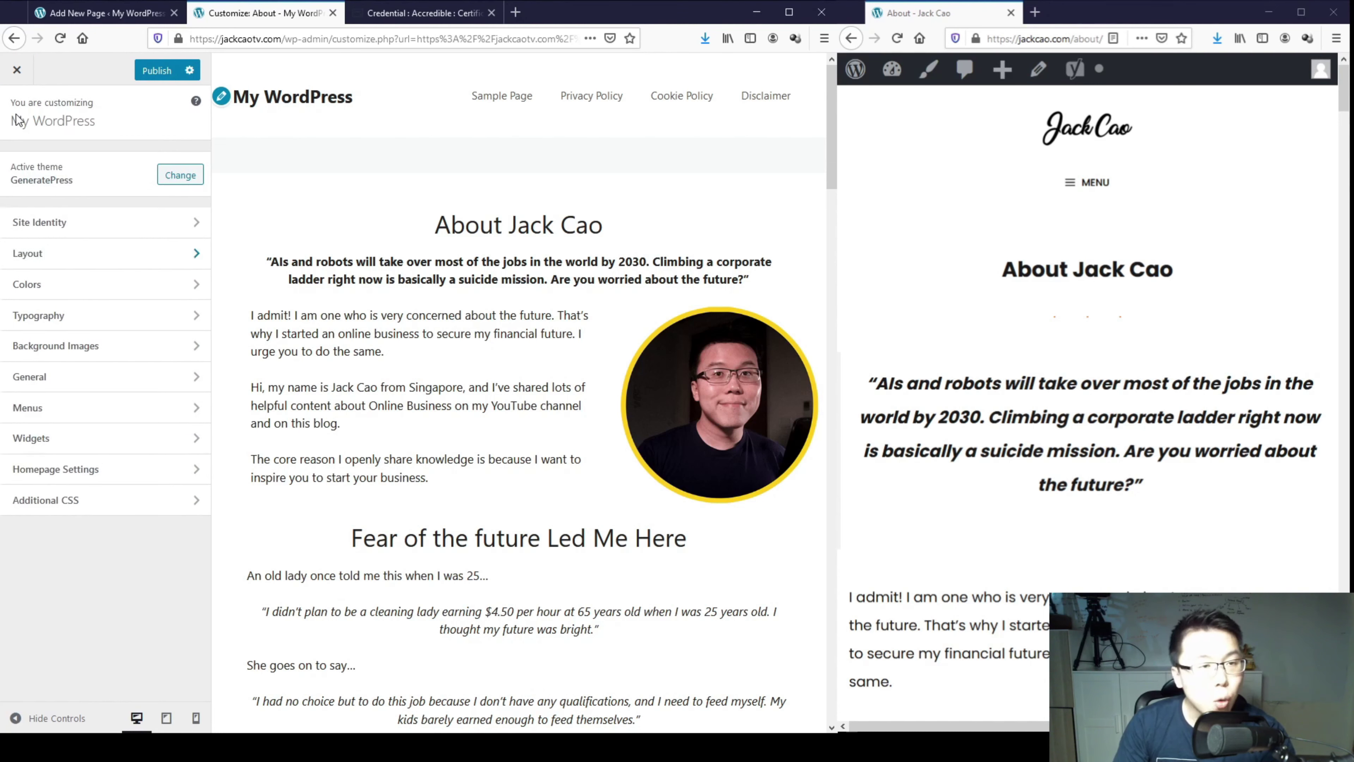
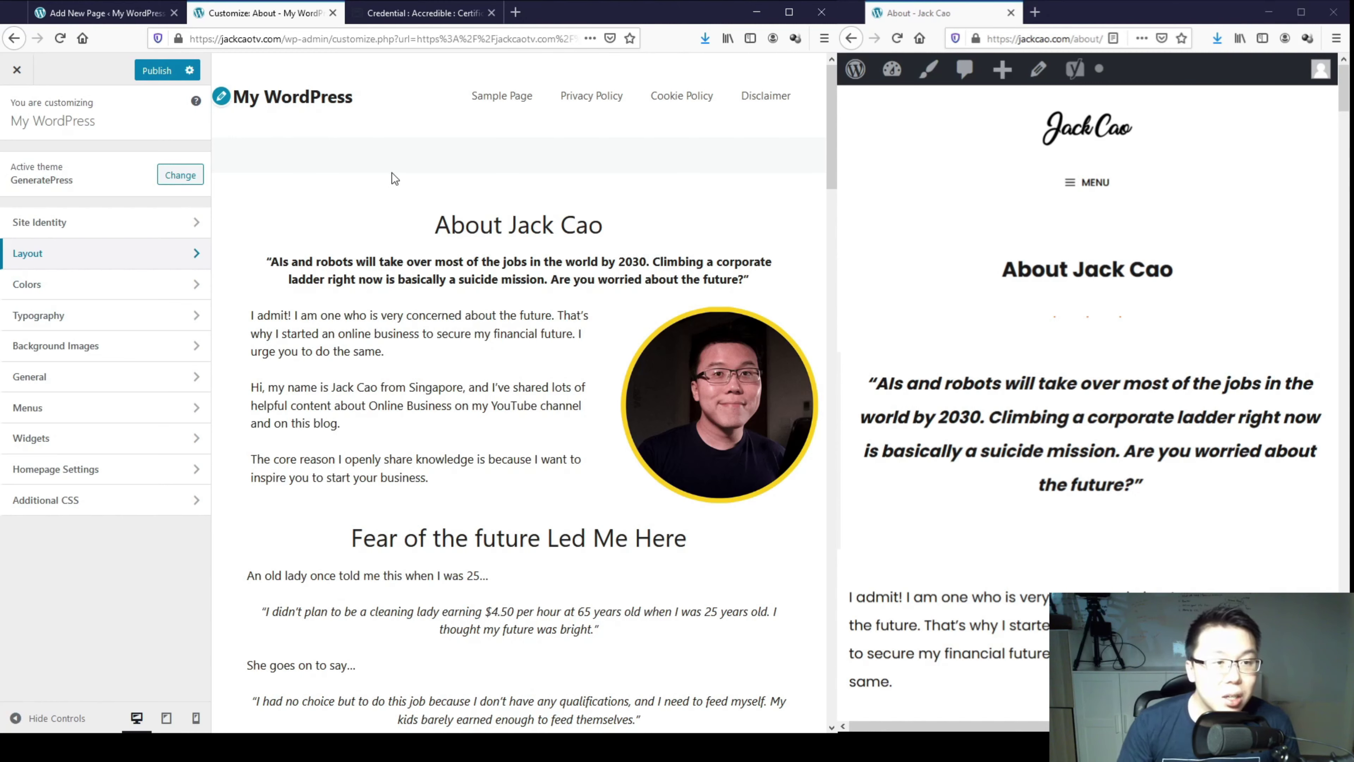
- Lighten the body background colour to near-white #fffcfc, then return to the main Customizer menu
left_click(148, 290)
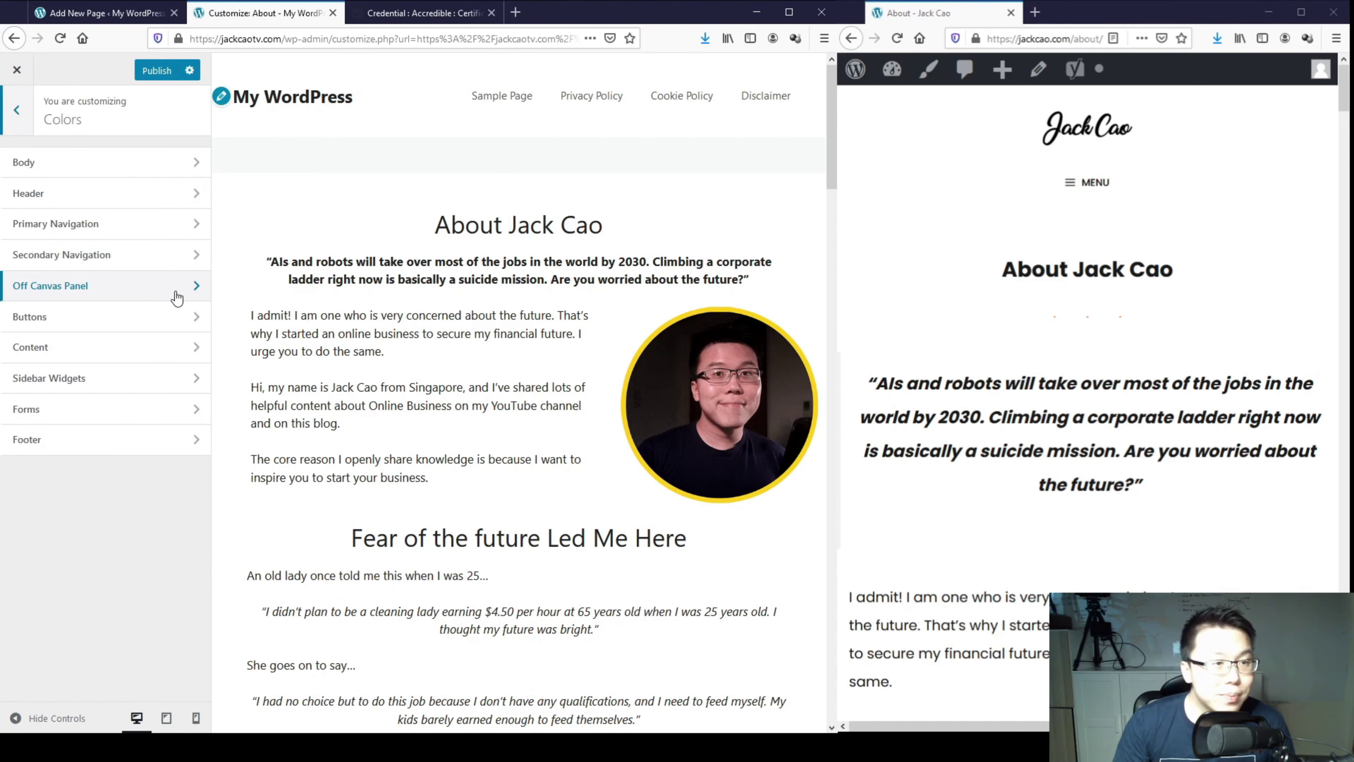
left_click(133, 165)
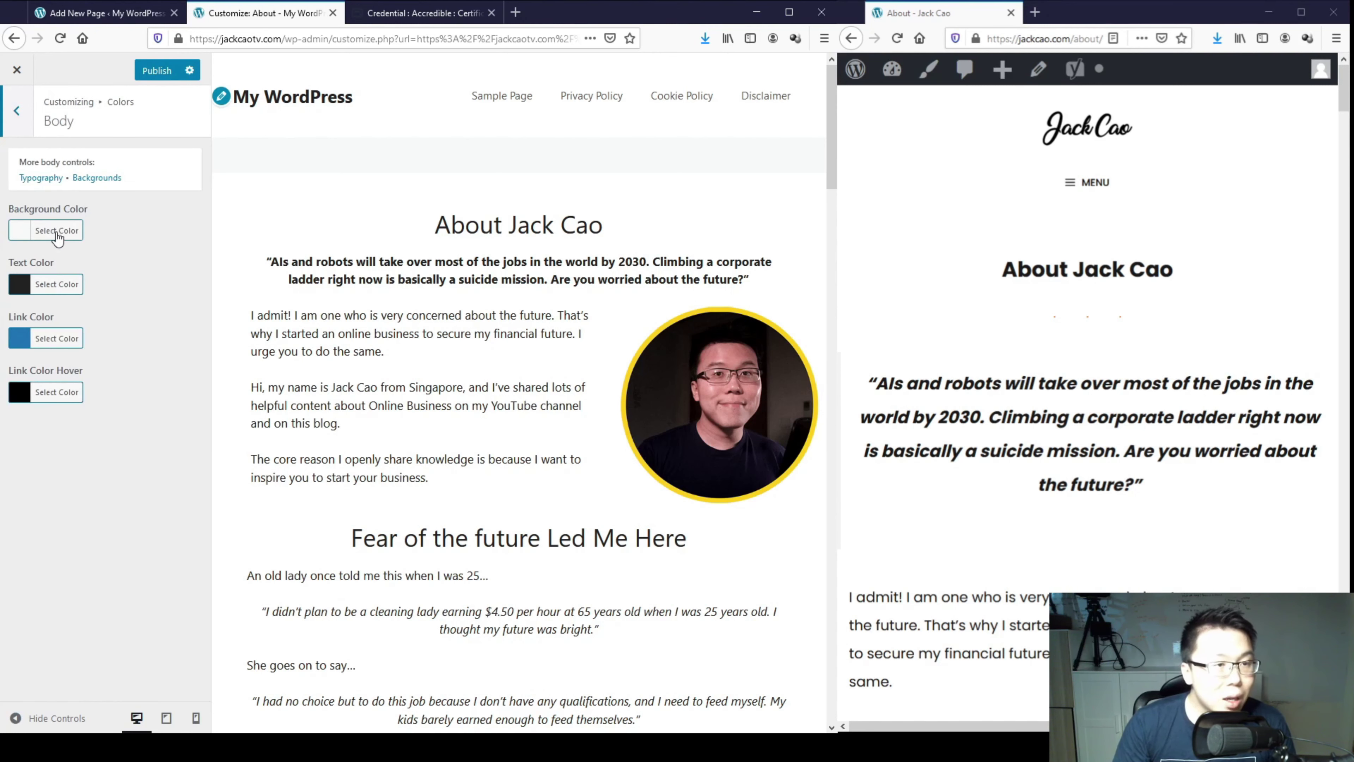
left_click_drag(44, 262, 3, 254)
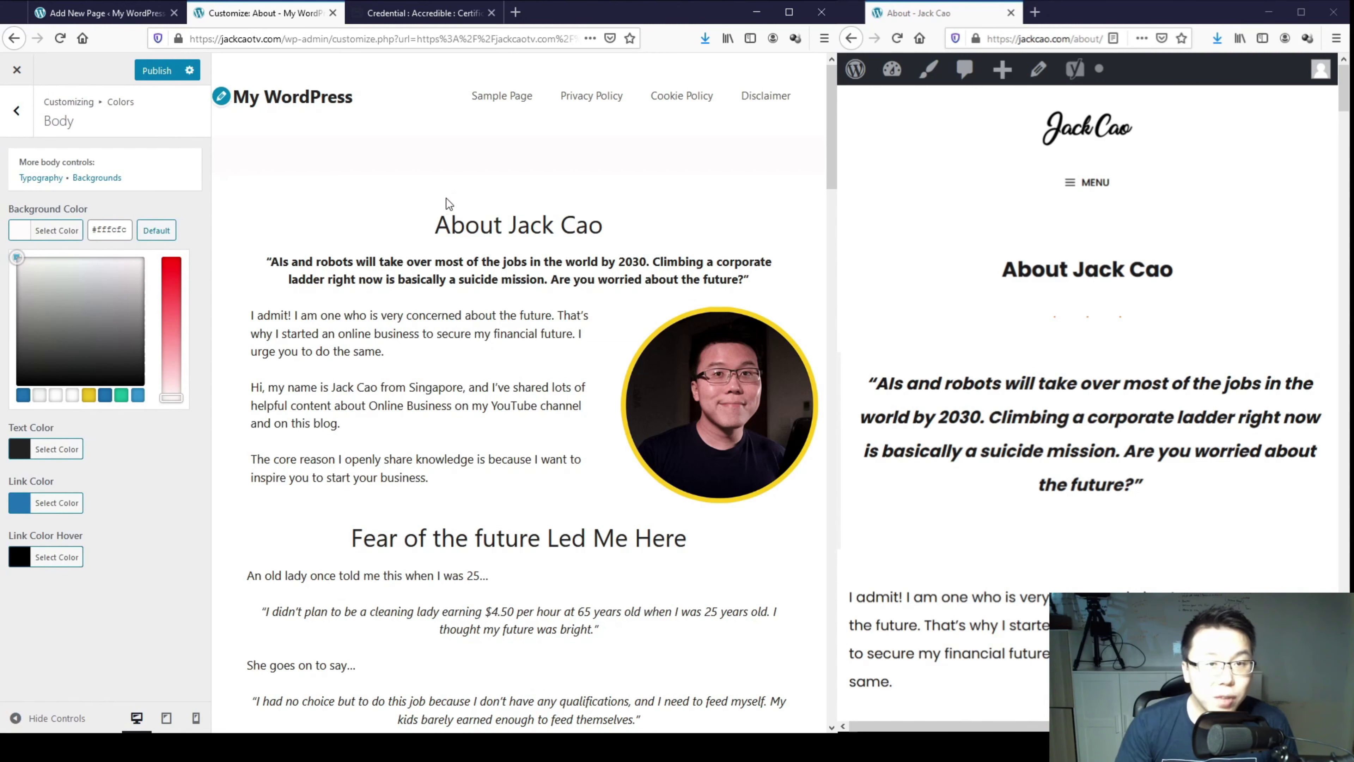
left_click(152, 231)
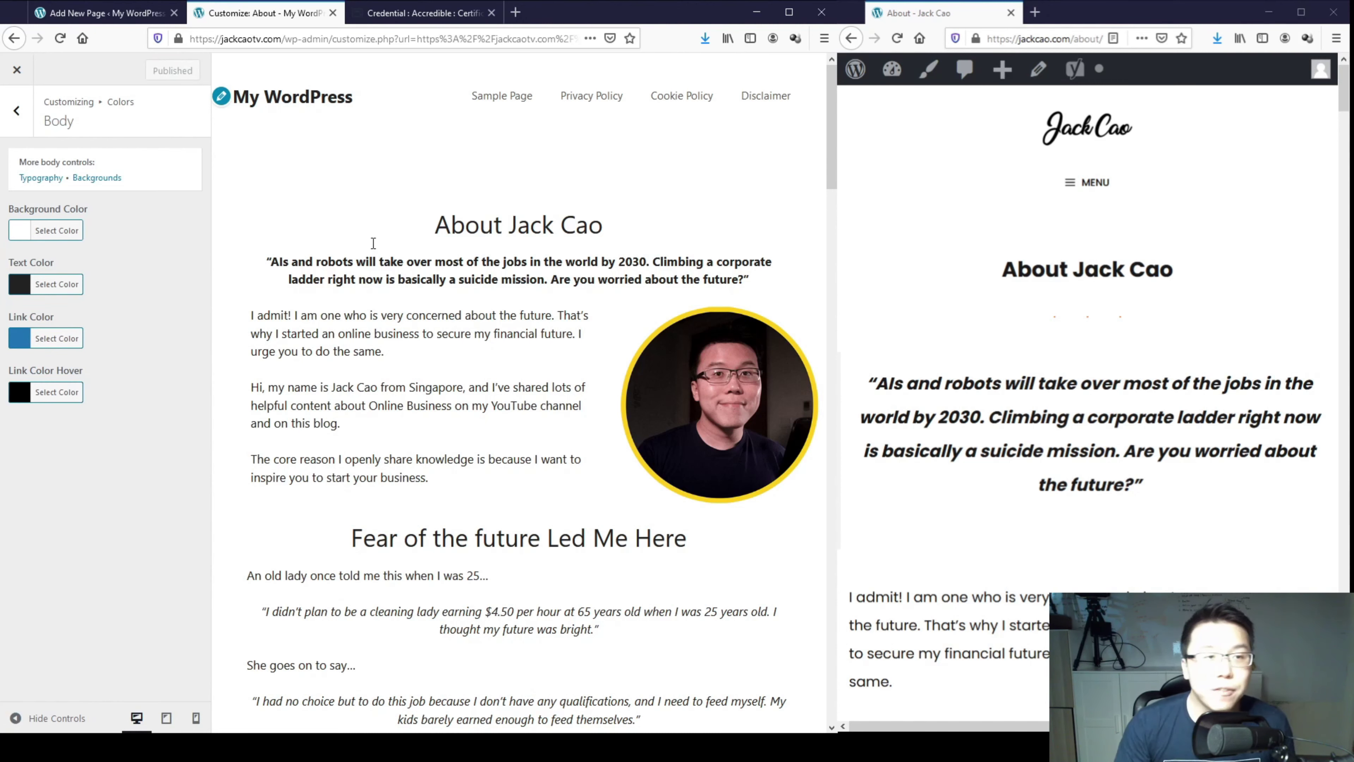
left_click(17, 111)
left_click(16, 111)
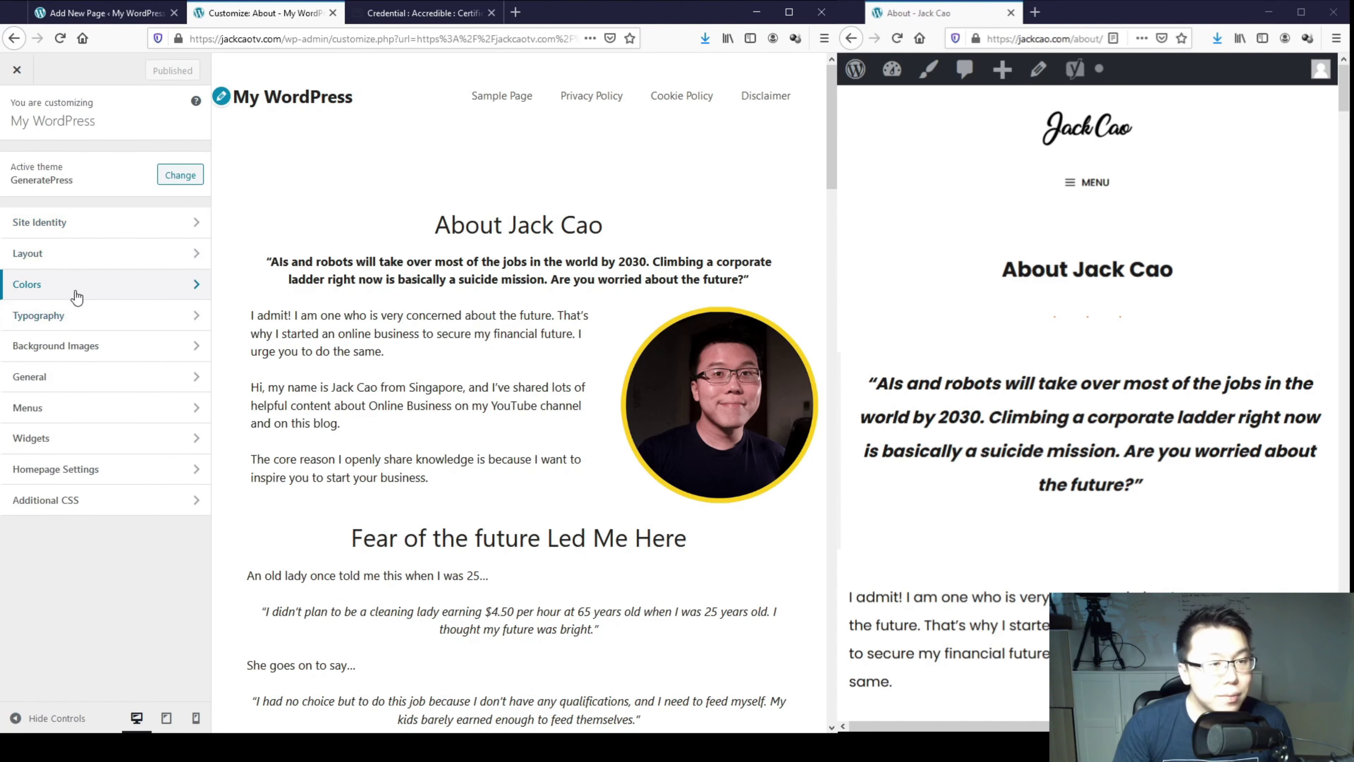
- Set the body font family to Poppins
left_click(33, 320)
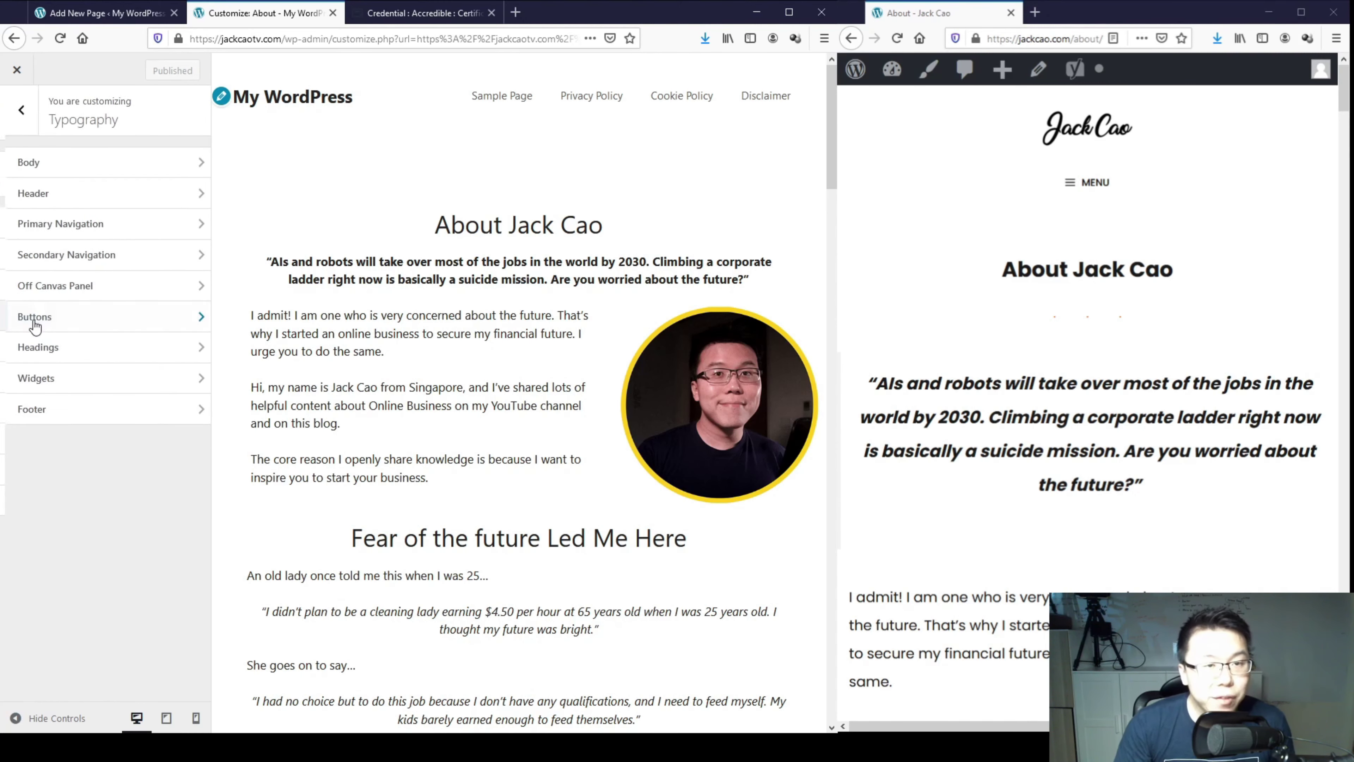
left_click(80, 170)
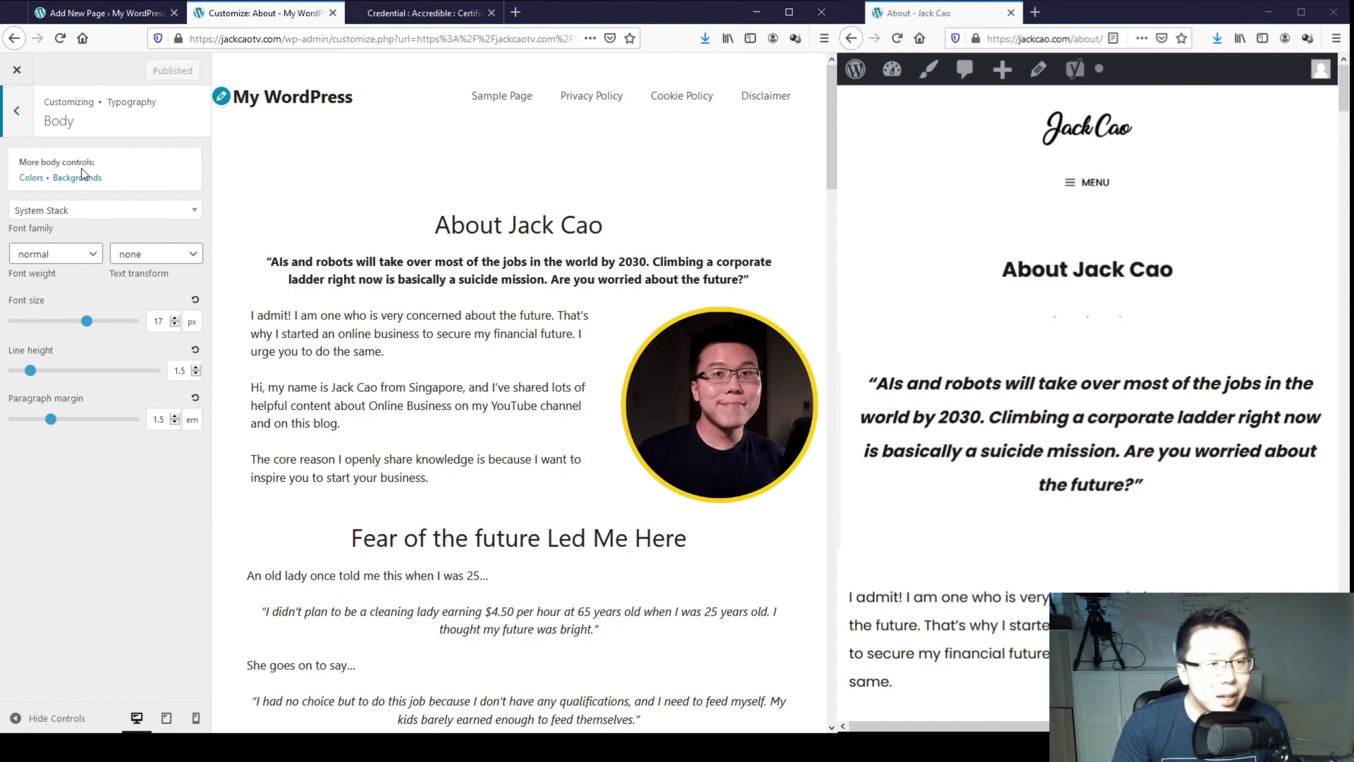
left_click(140, 210)
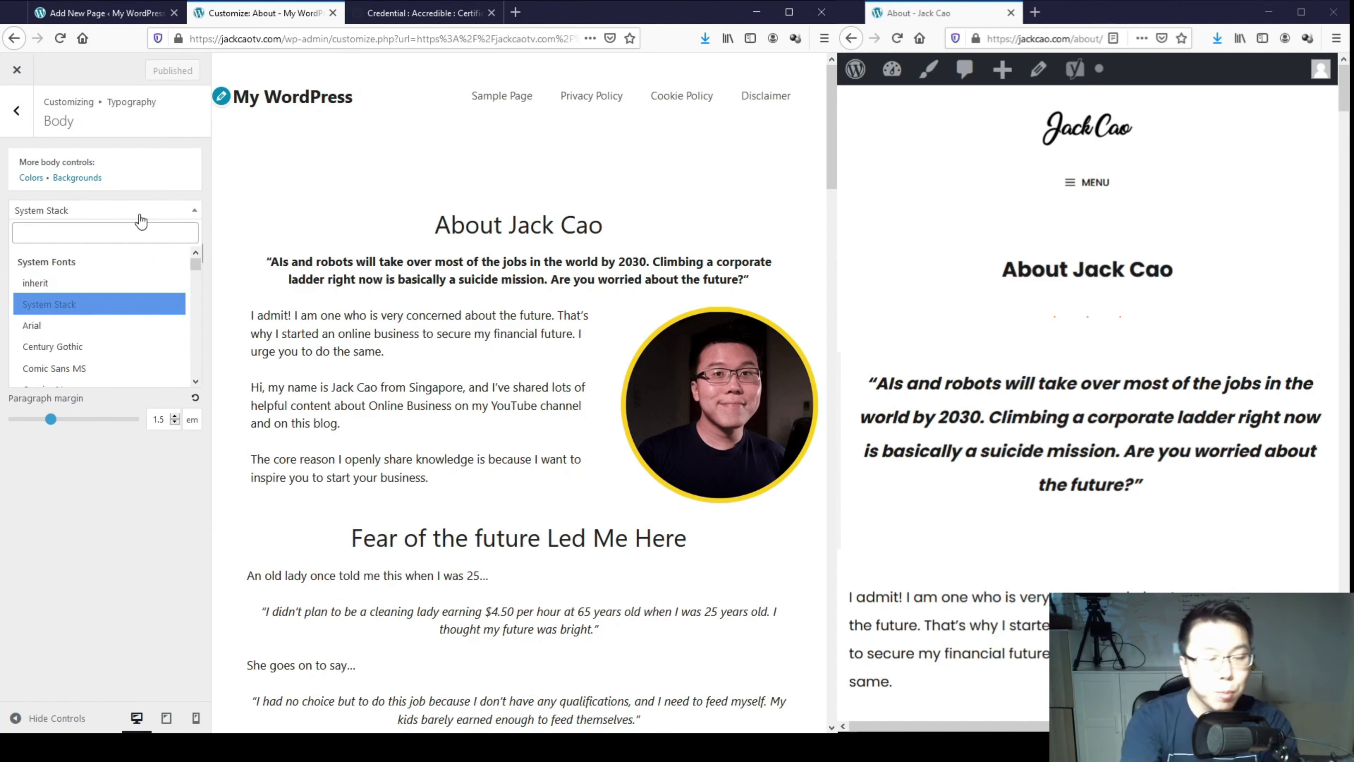
type("poppins")
key("Return")
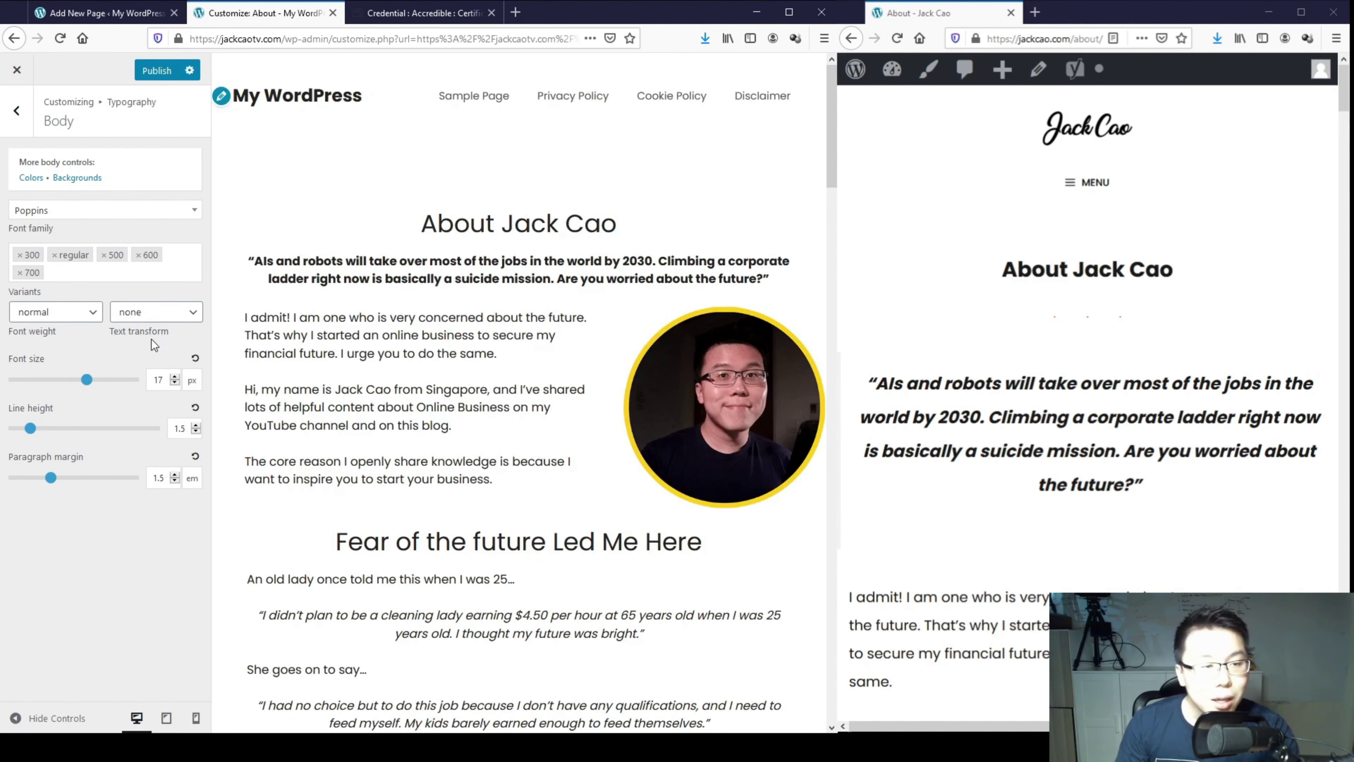
- Set body font size 20 px, line height 2 and paragraph margin 2 em
double_click(162, 381)
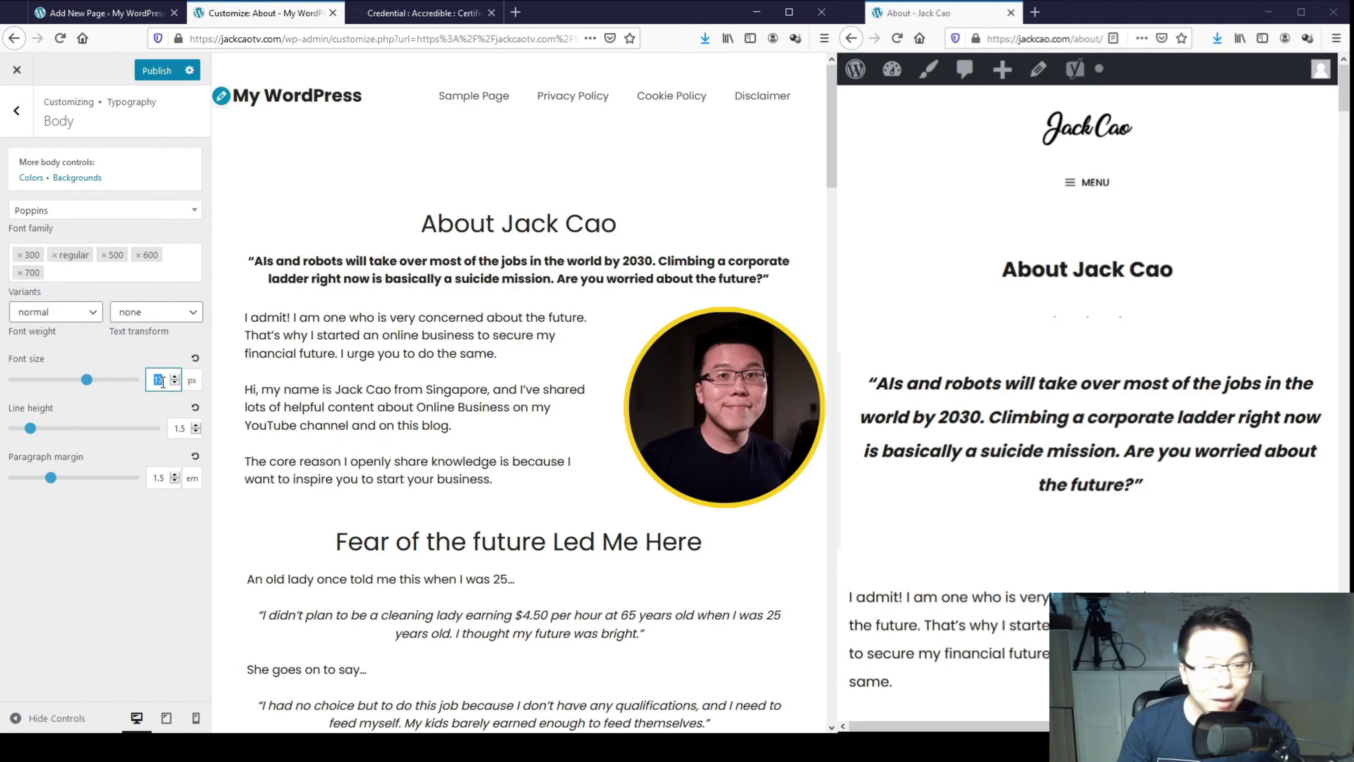
type("20")
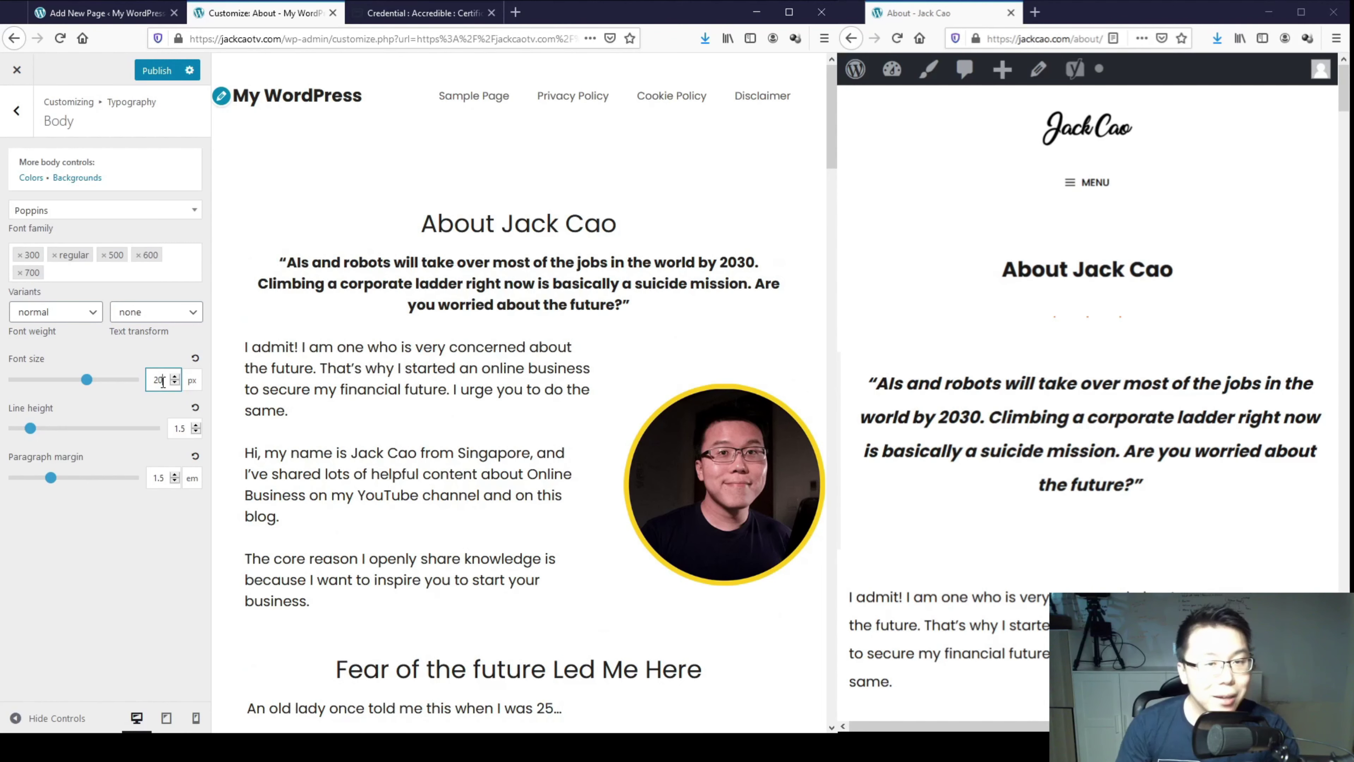
left_click(178, 429)
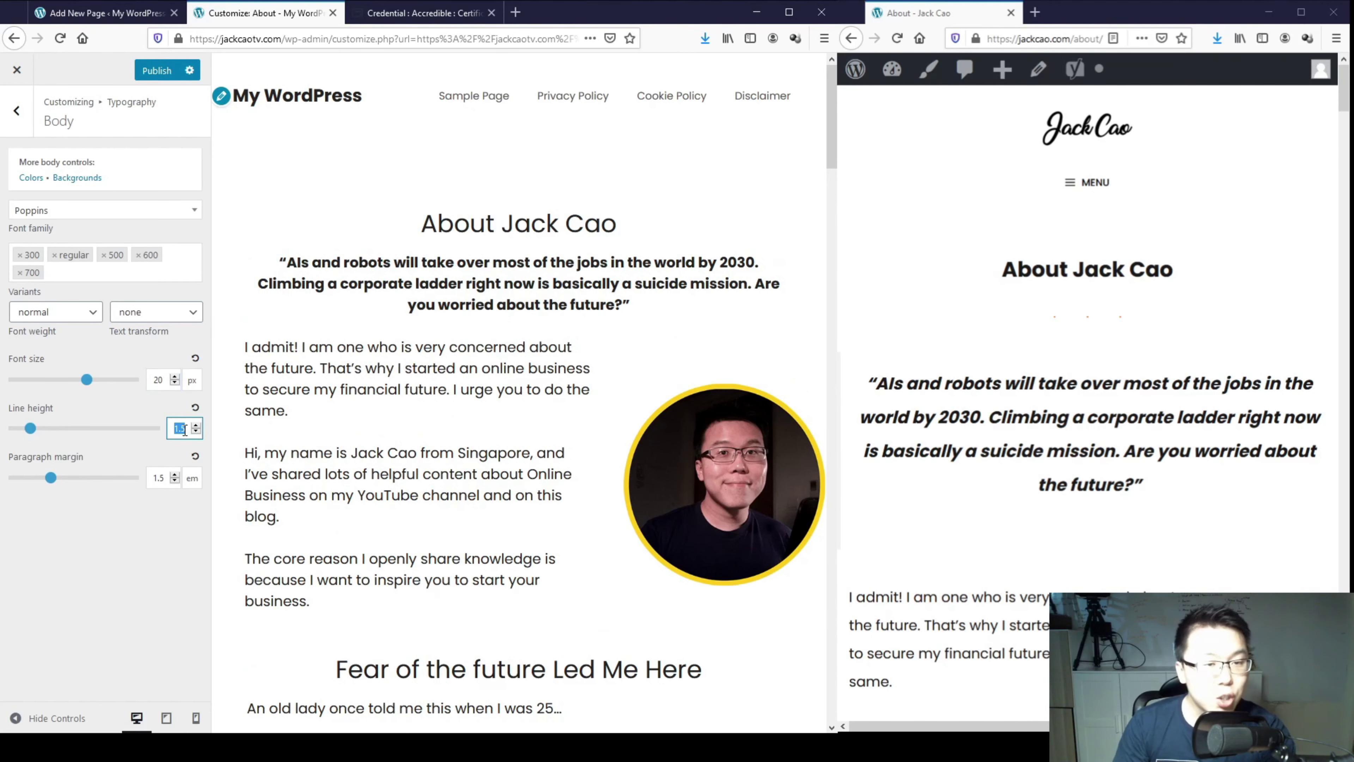
type("2")
scroll(347, 438, "down", 2)
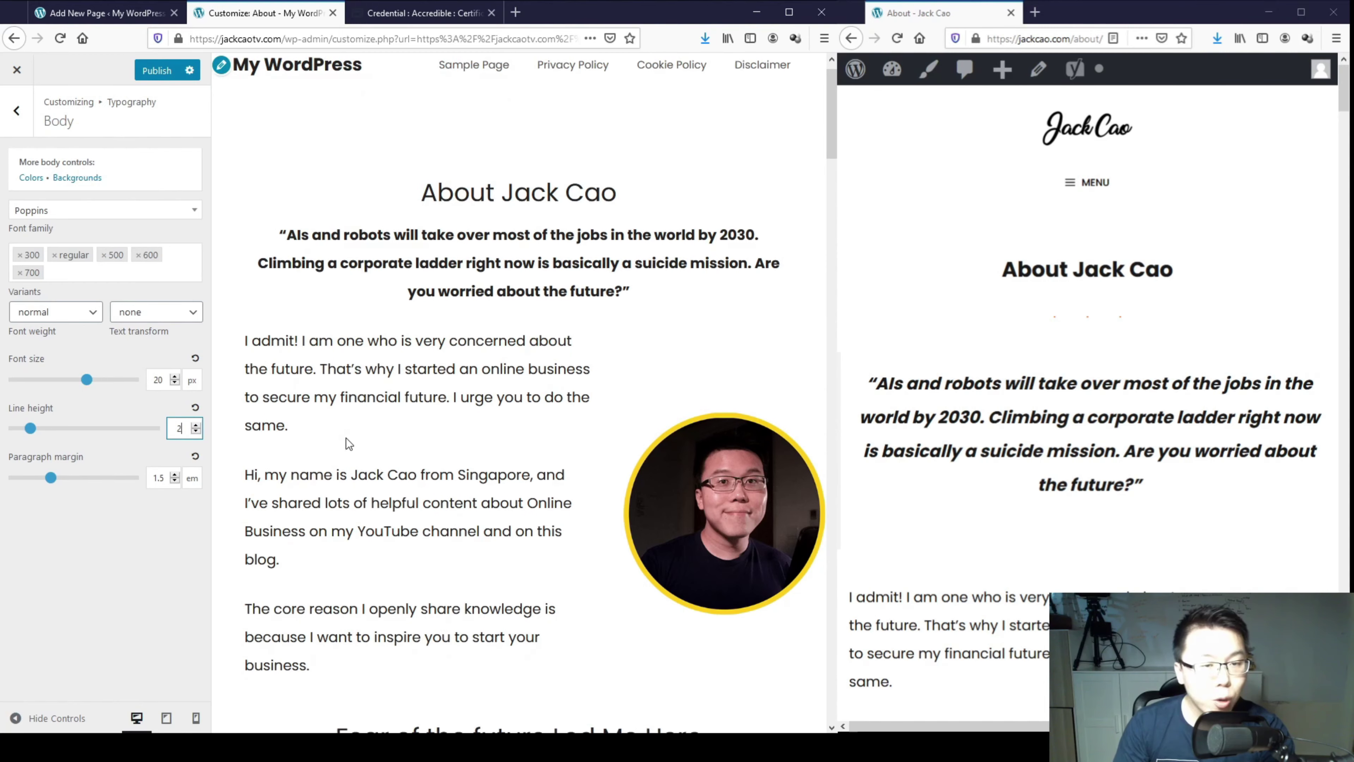
double_click(159, 478)
type("2")
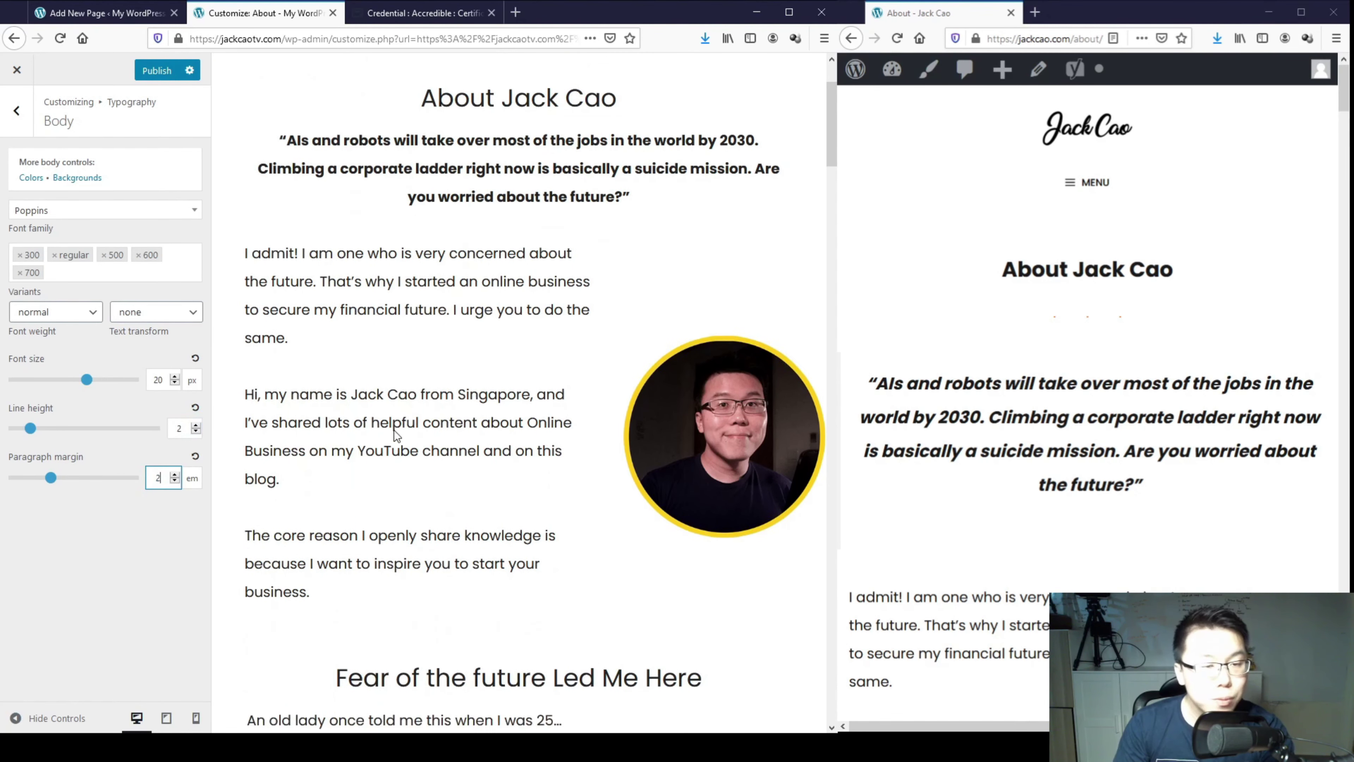
scroll(393, 429, "down", 5)
scroll(401, 520, "down", 12)
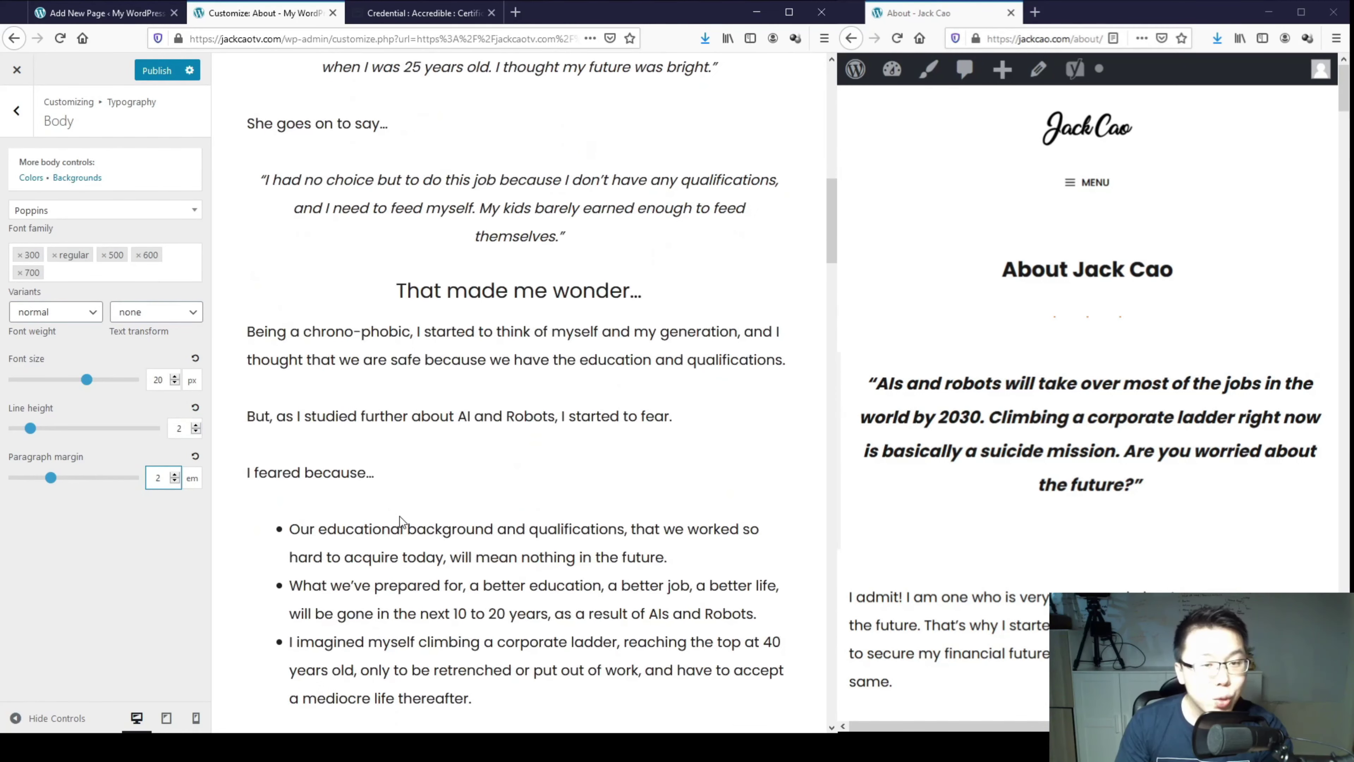
scroll(401, 516, "down", 2)
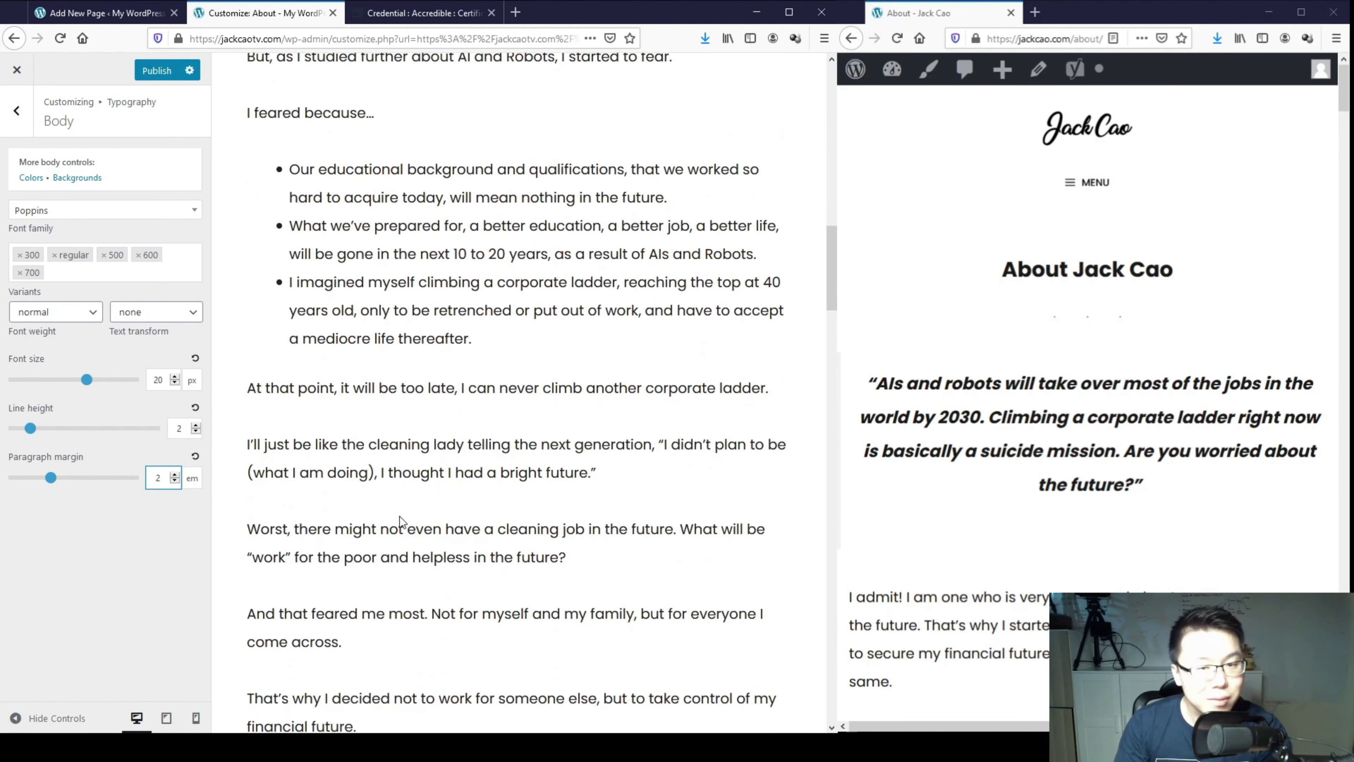
- Go back to the Typography section list and scroll down through it
left_click(15, 112)
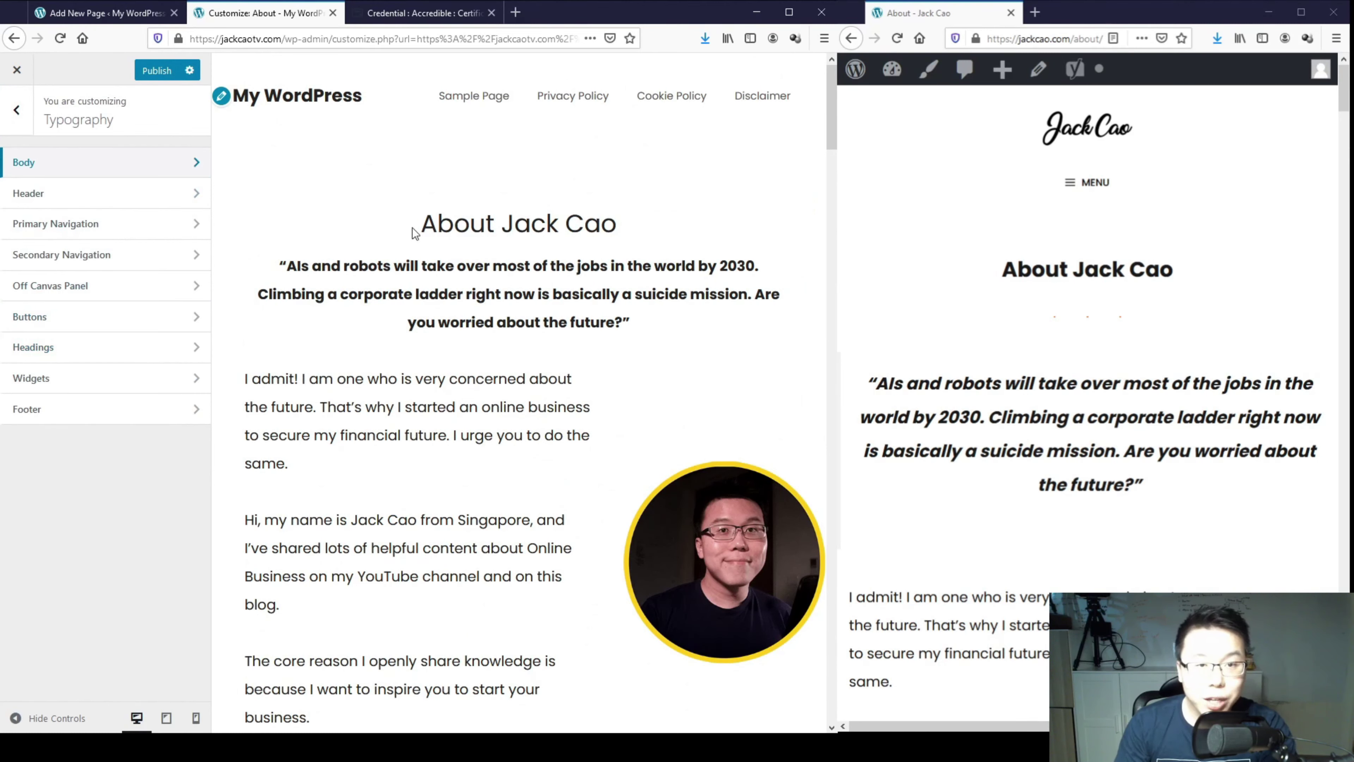
scroll(457, 224, "down", 10)
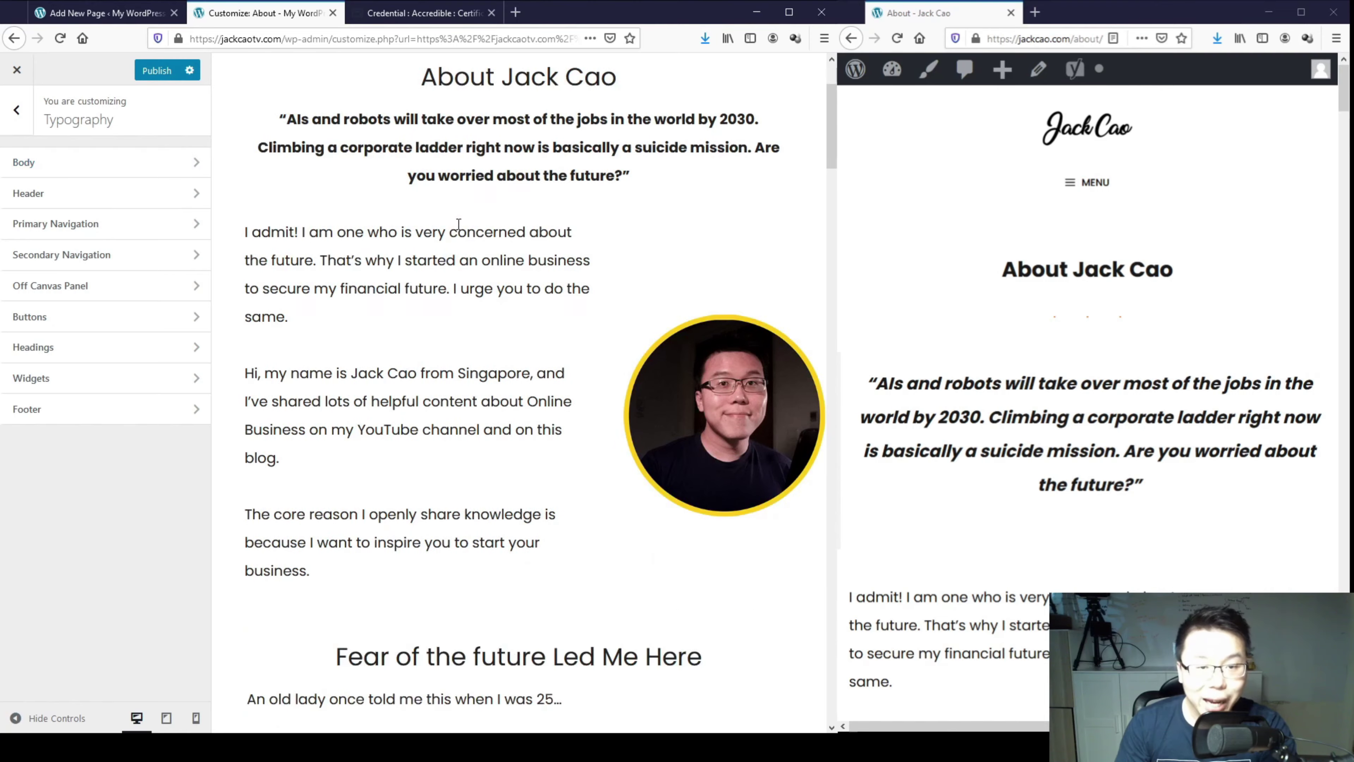
scroll(569, 463, "down", 5)
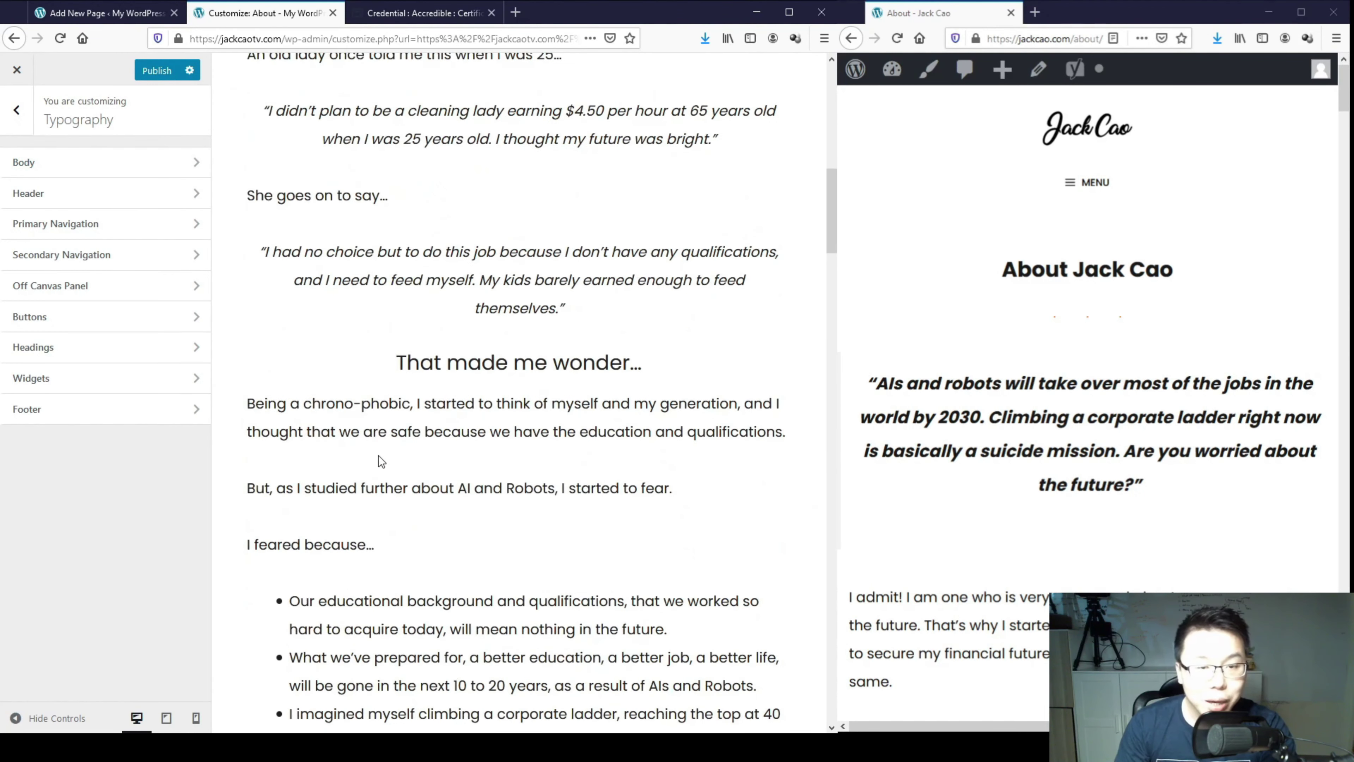
scroll(1024, 425, "down", 10)
scroll(1025, 425, "down", 6)
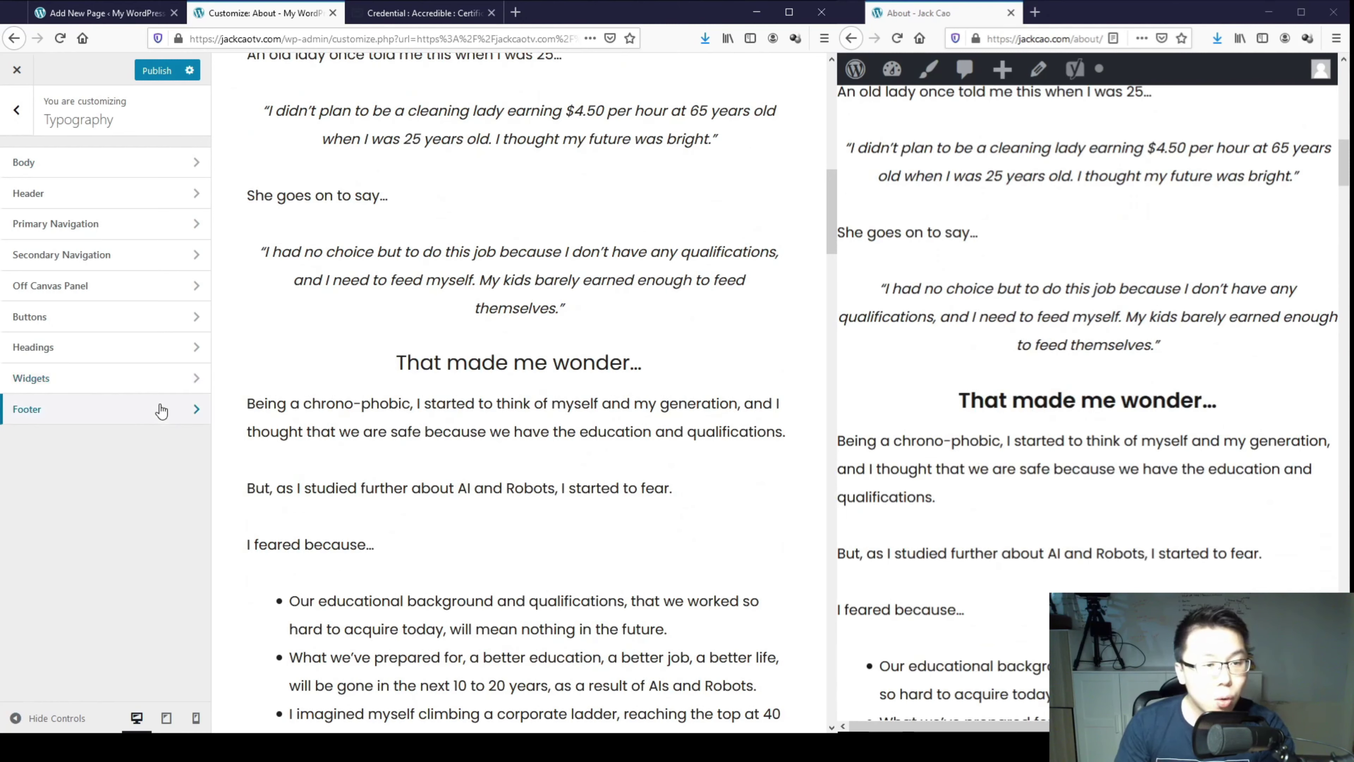
left_click(59, 353)
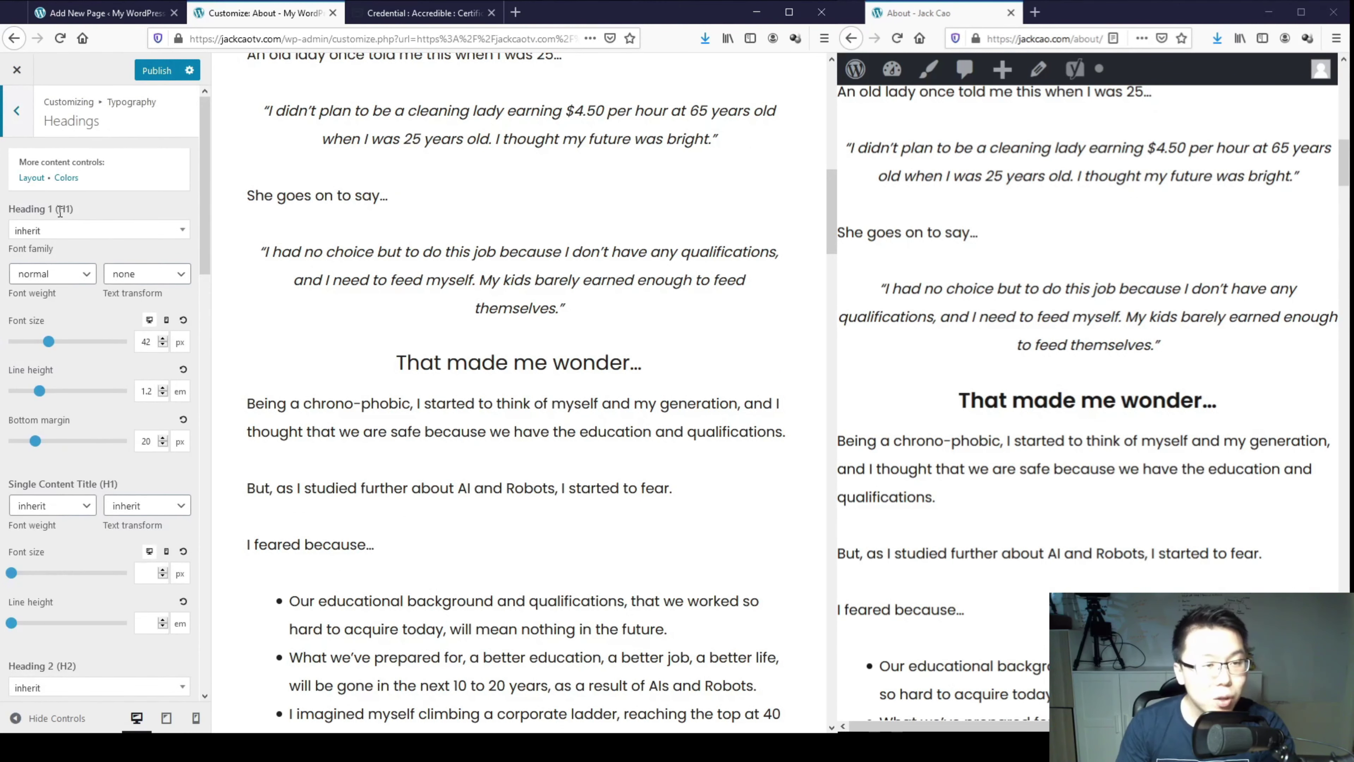
double_click(65, 211)
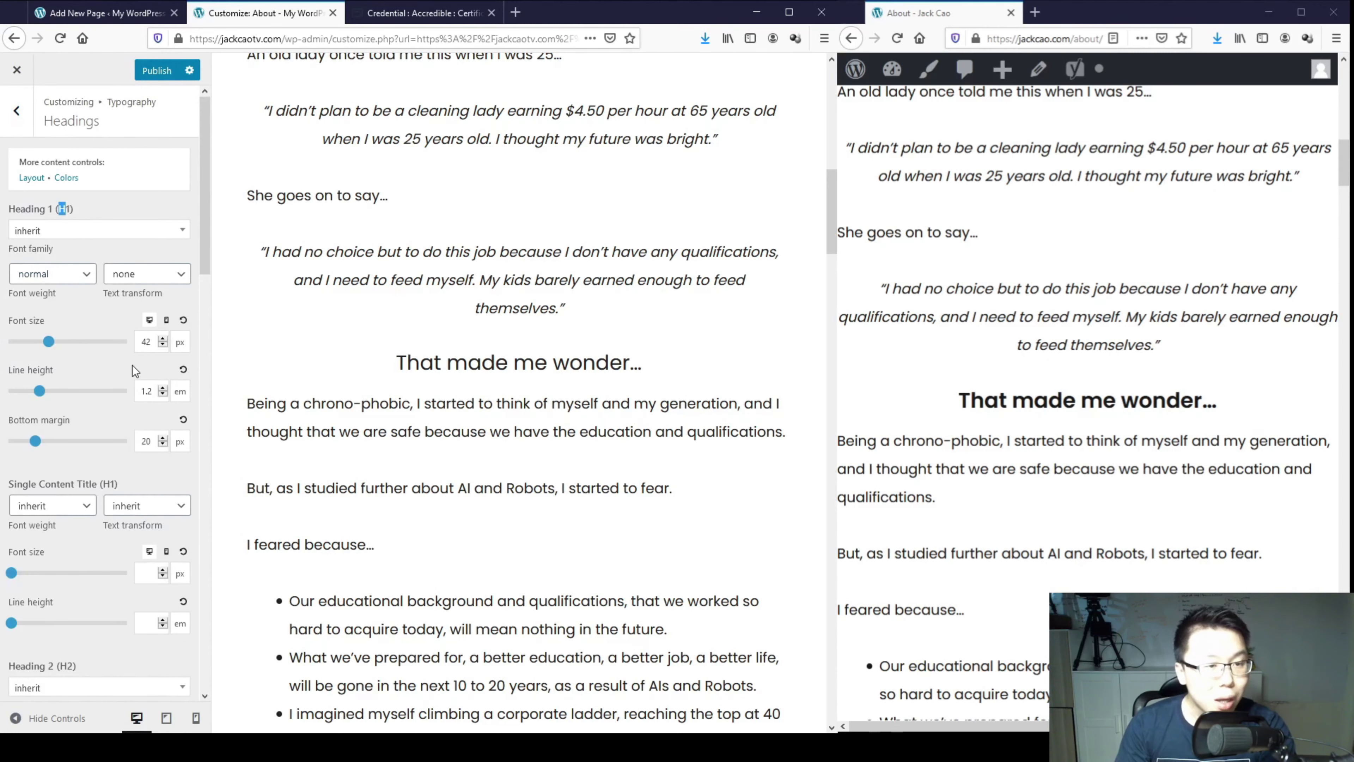
double_click(148, 344)
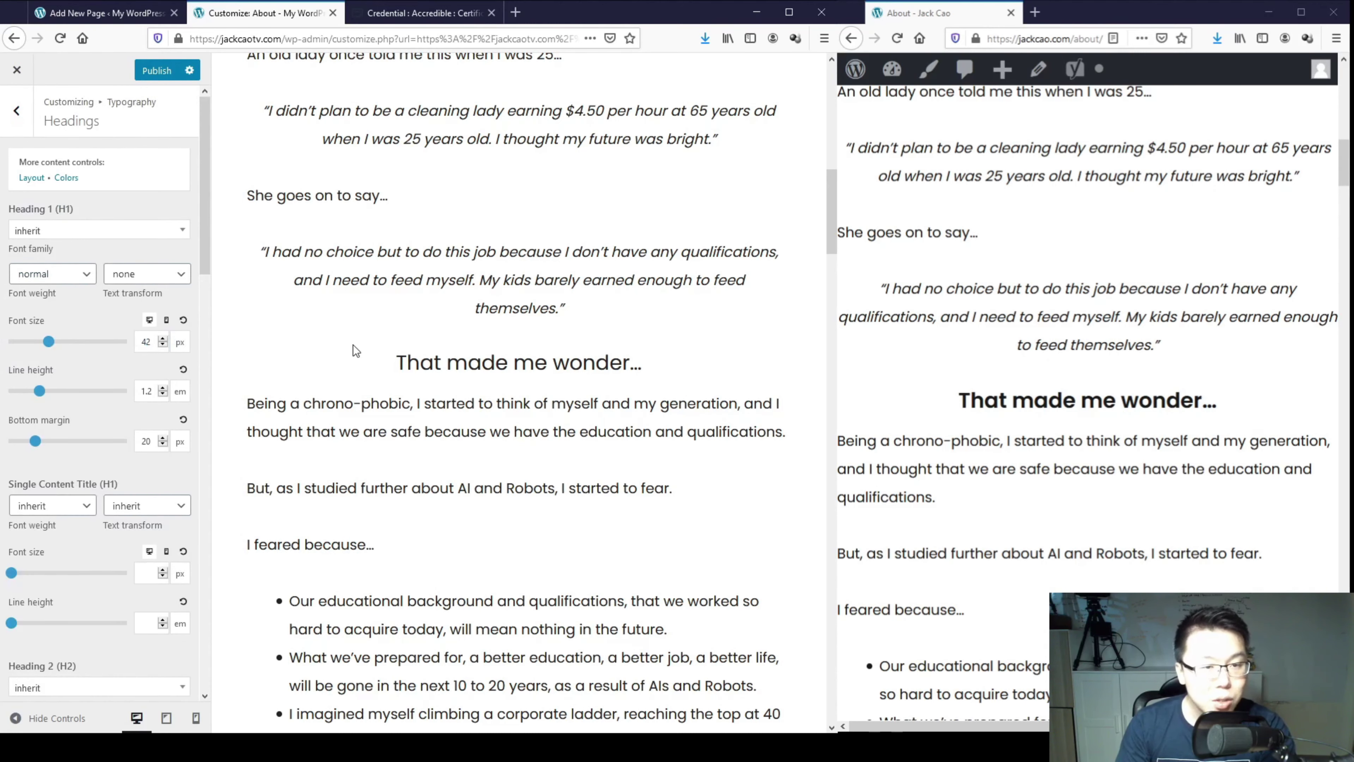
scroll(354, 346, "up", 15)
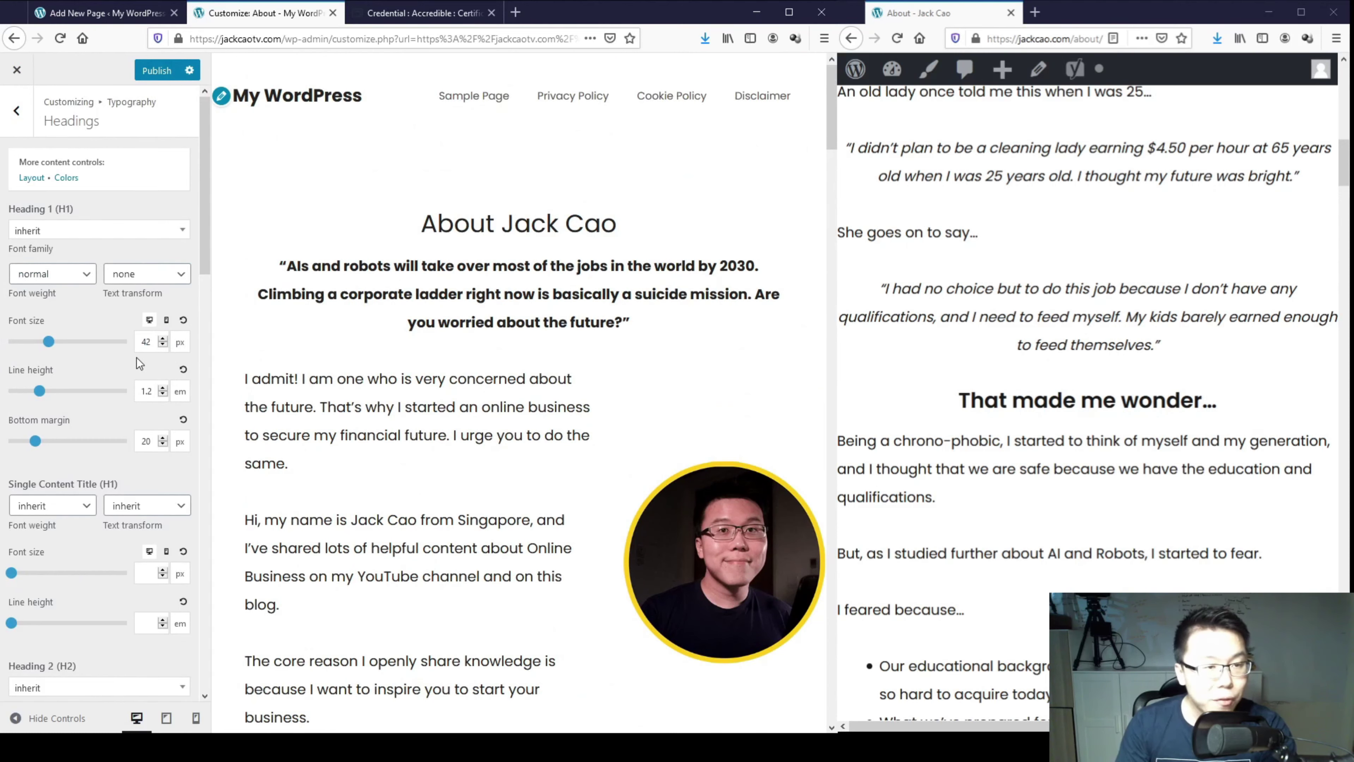
double_click(147, 340)
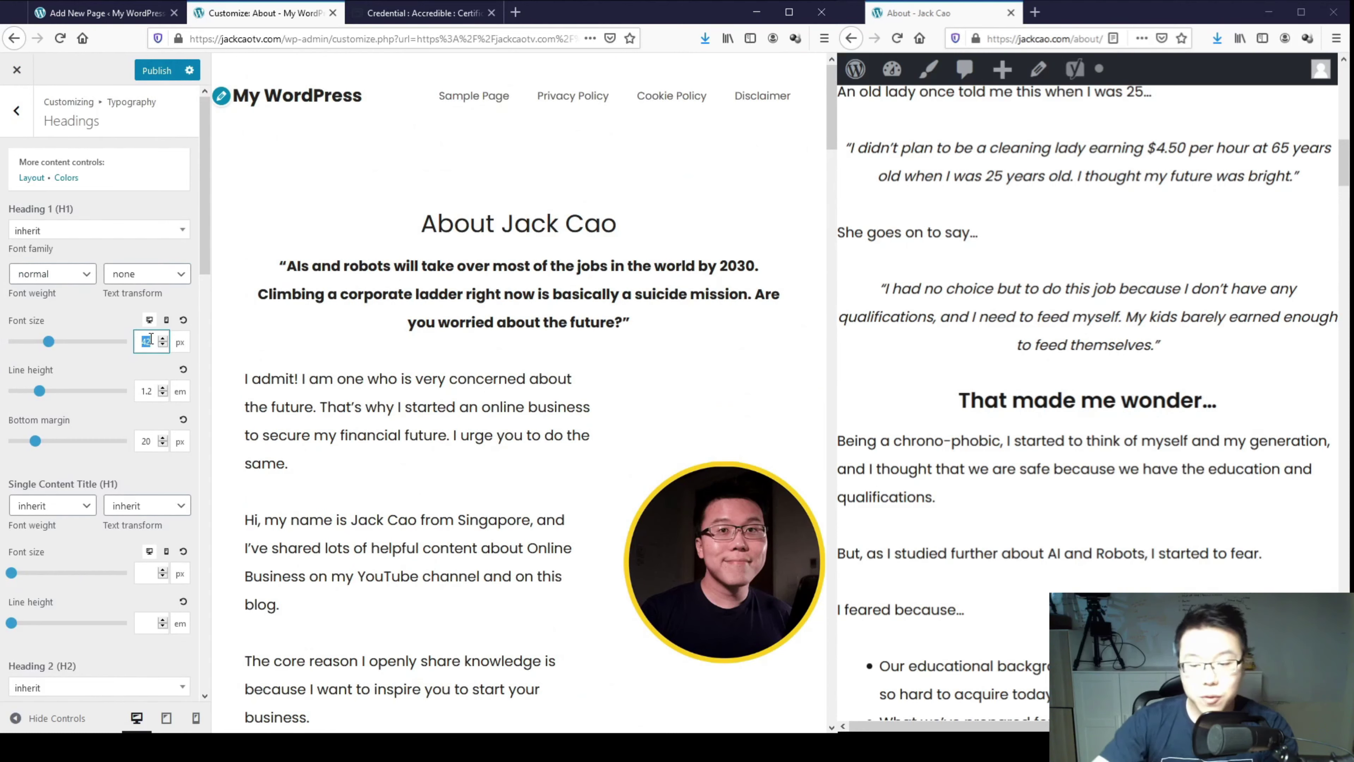
type("50")
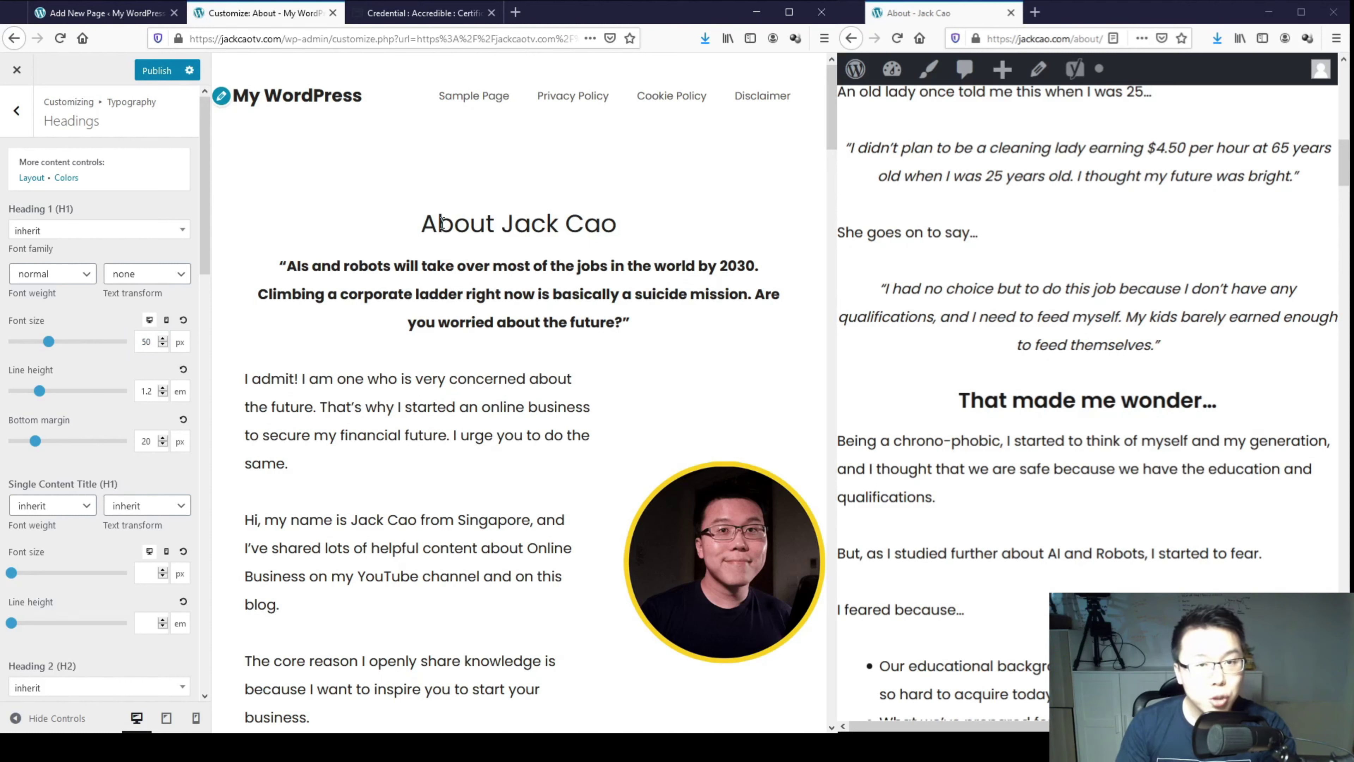
left_click_drag(442, 223, 617, 223)
left_click(442, 223)
left_click_drag(442, 223, 670, 229)
left_click(539, 223)
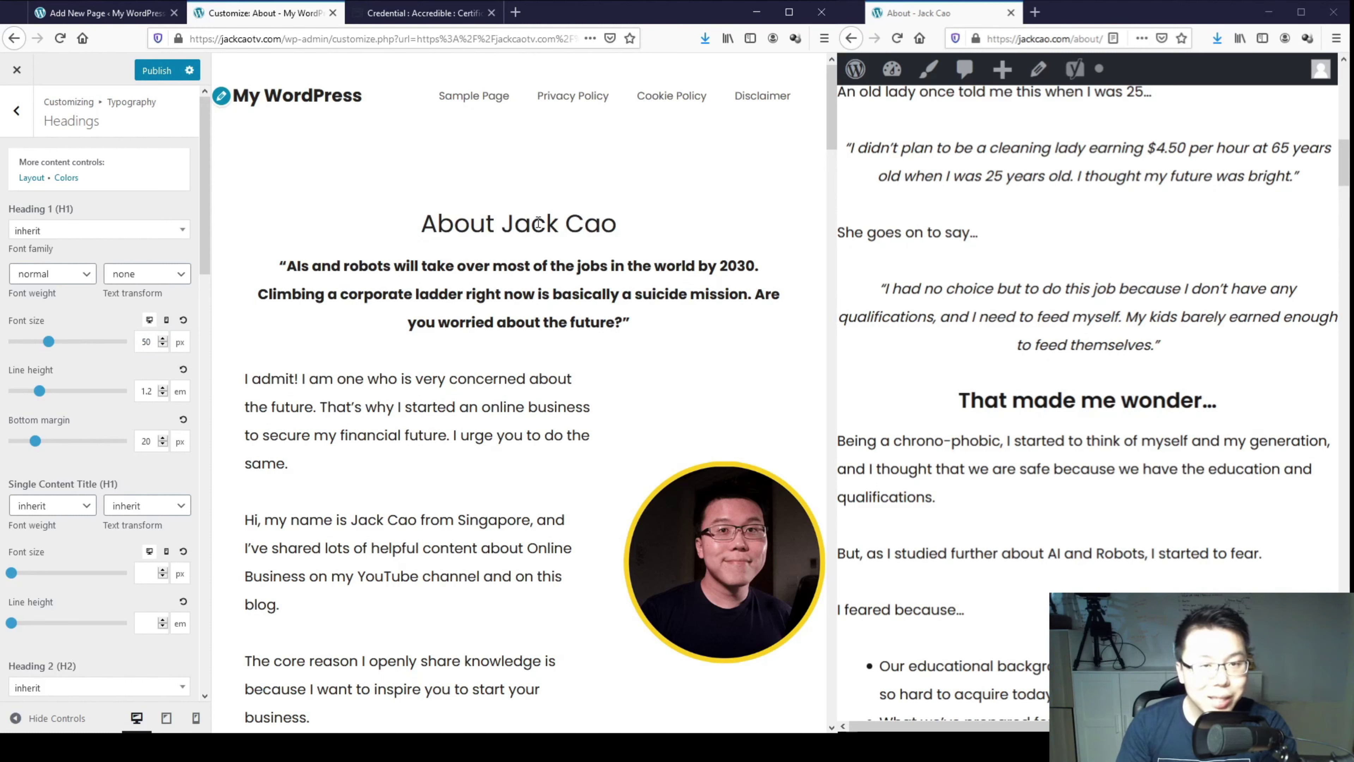
left_click_drag(430, 227, 639, 229)
left_click(627, 226)
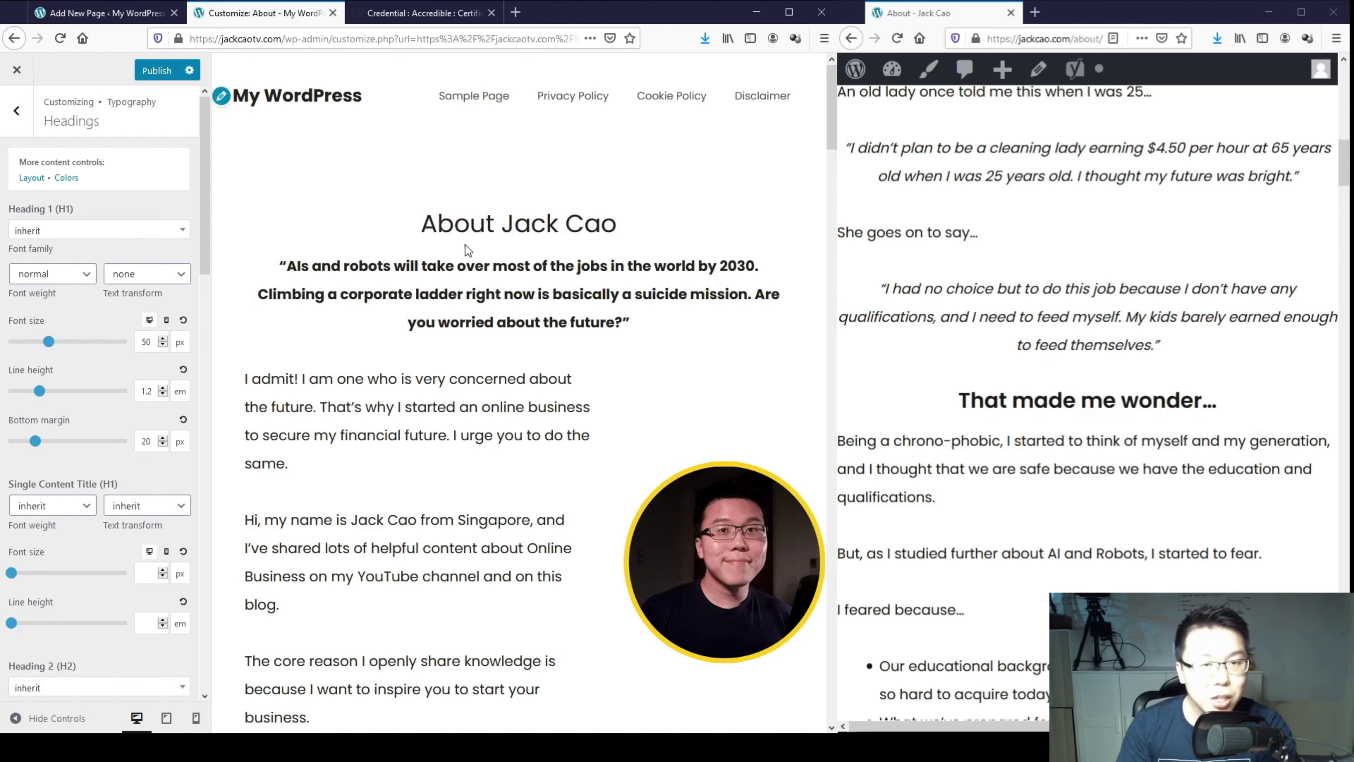
left_click_drag(436, 230, 573, 227)
left_click(565, 220)
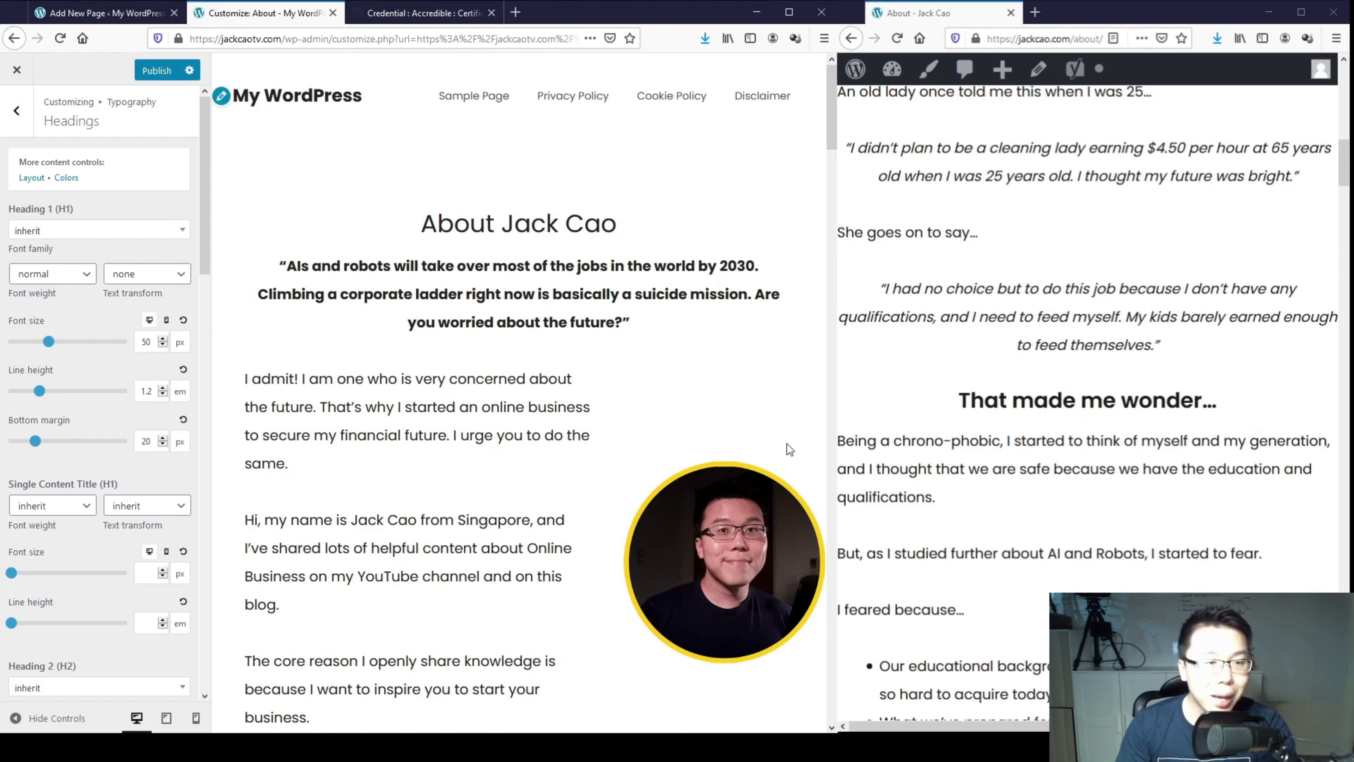
- Change the Heading 2 font size from 35 to 40 px
scroll(66, 307, "down", 8)
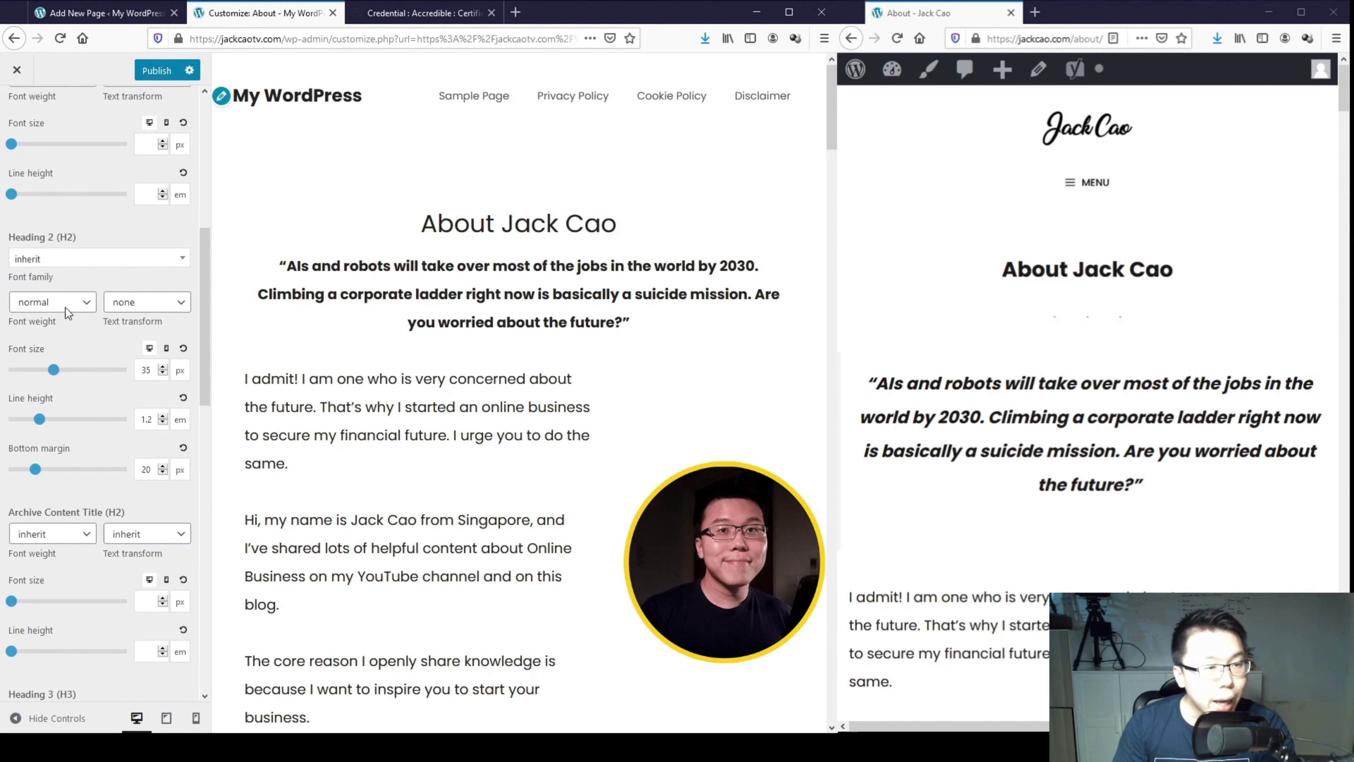
left_click(143, 367)
type("40")
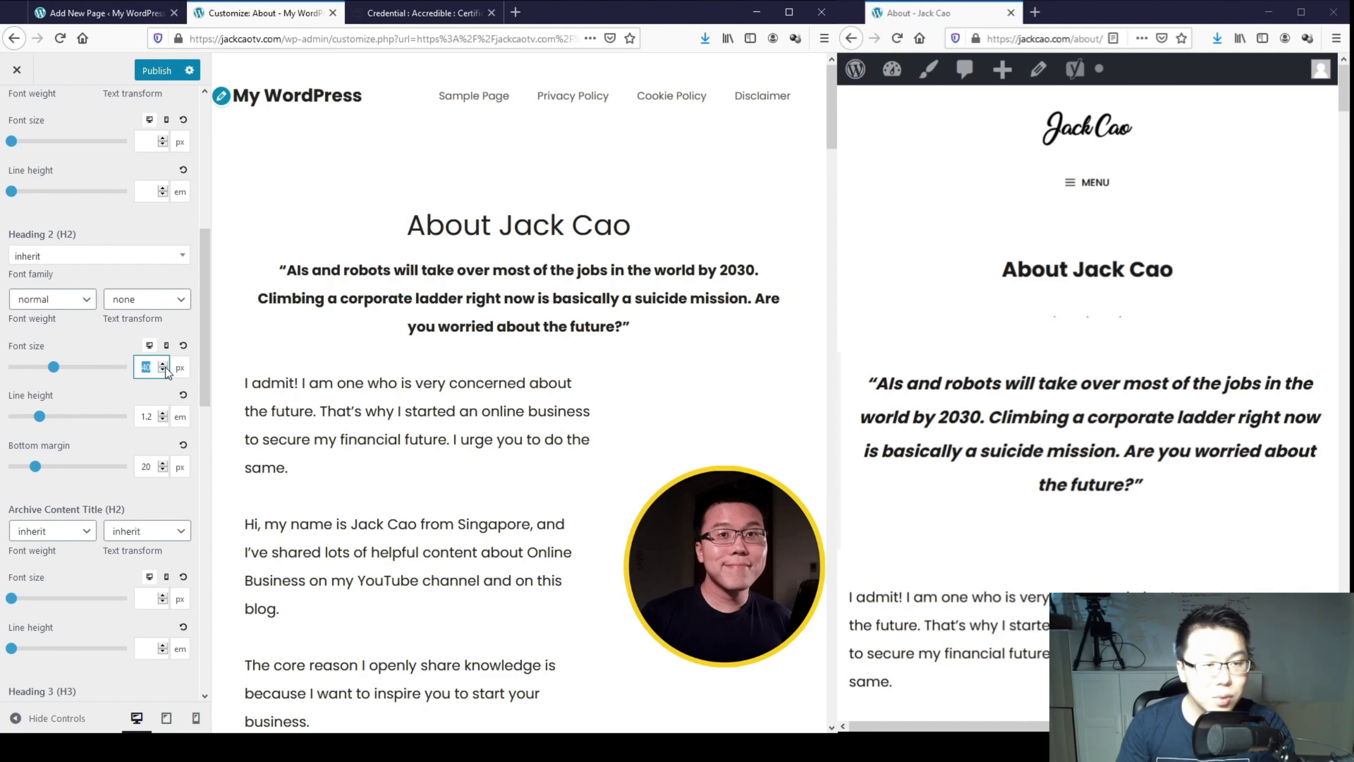
scroll(445, 329, "down", 5)
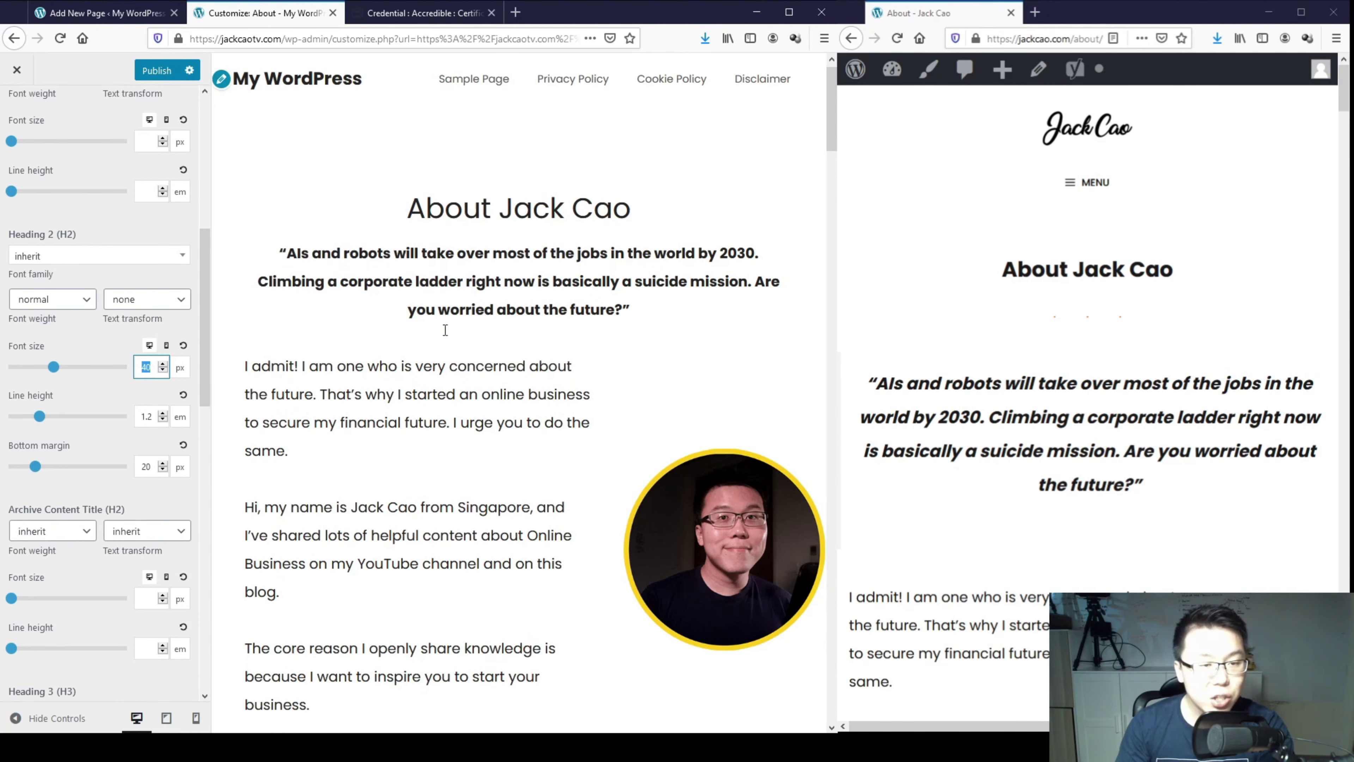
scroll(448, 523, "up", 5)
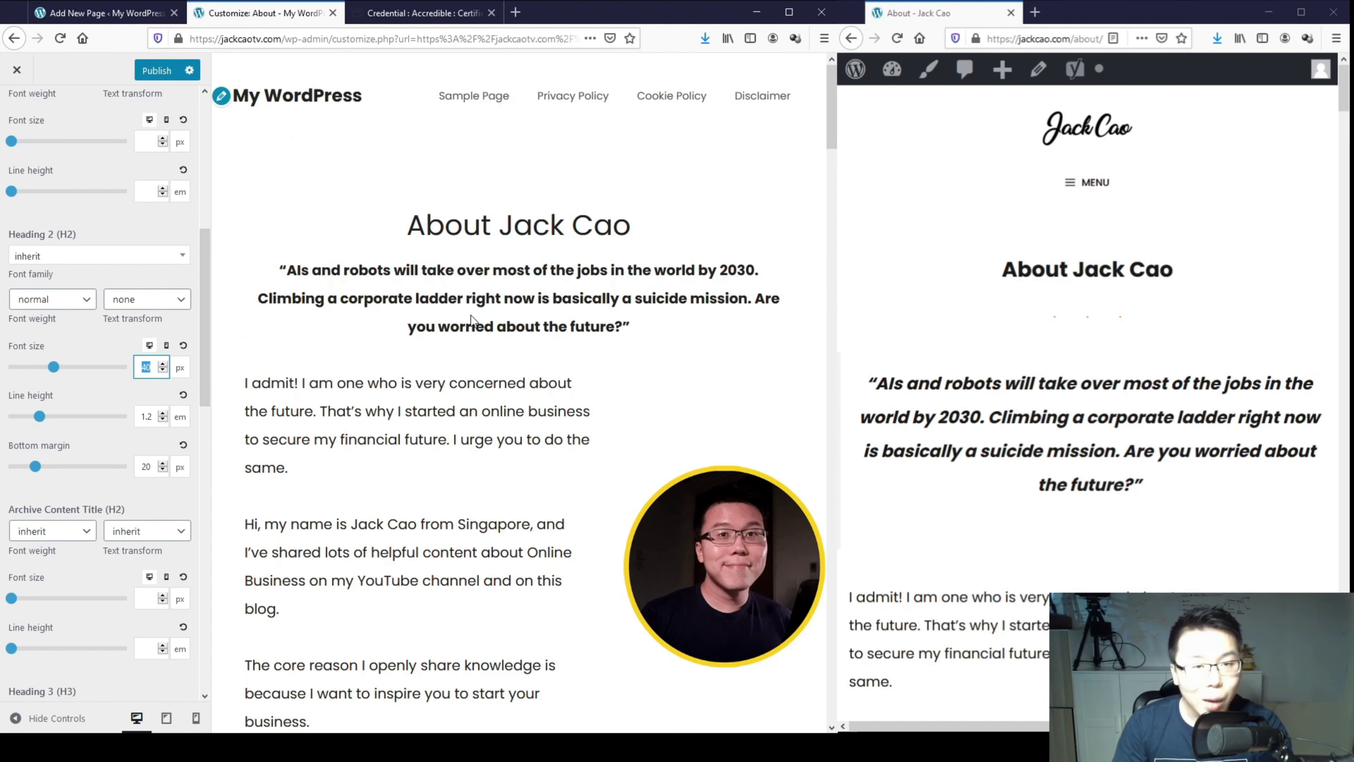
- Set the Heading 2 font weight to bold and check the preview
left_click(76, 301)
left_click(46, 520)
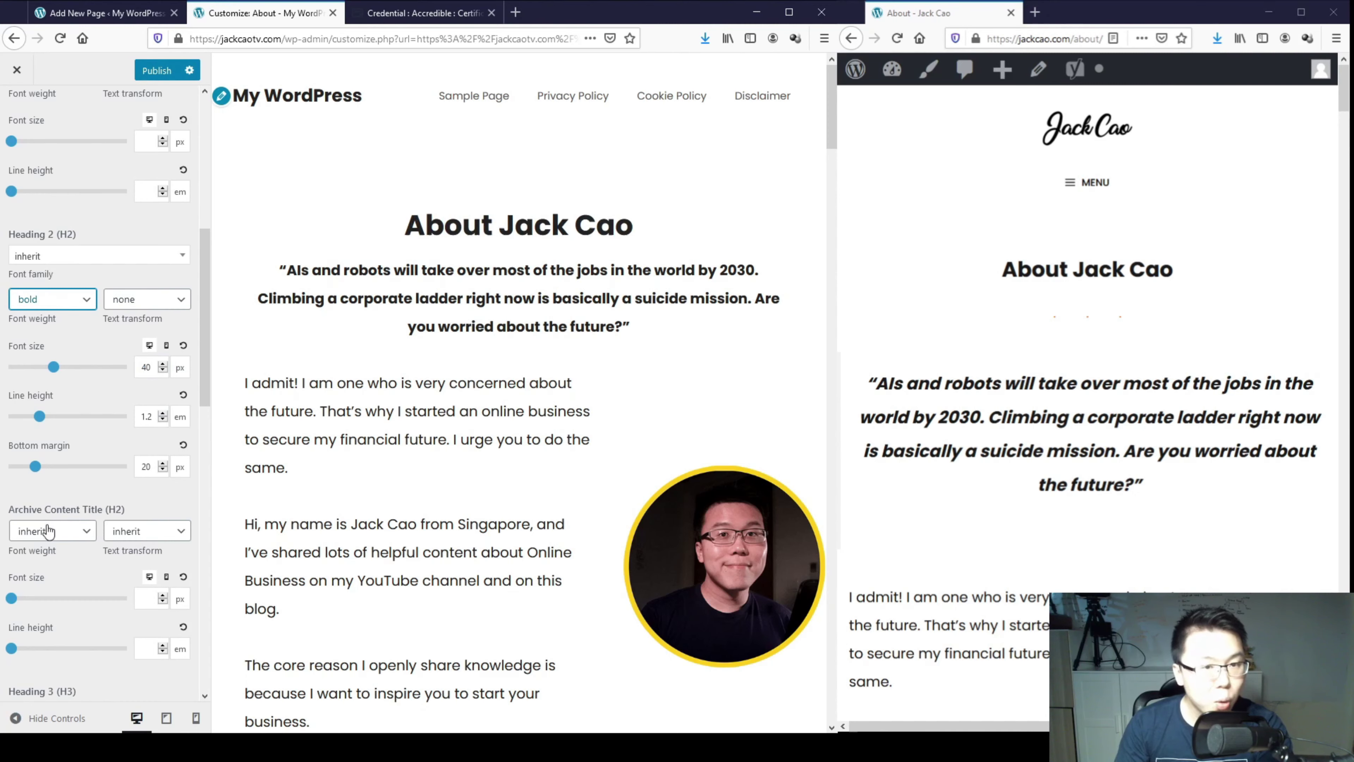
scroll(452, 263, "down", 10)
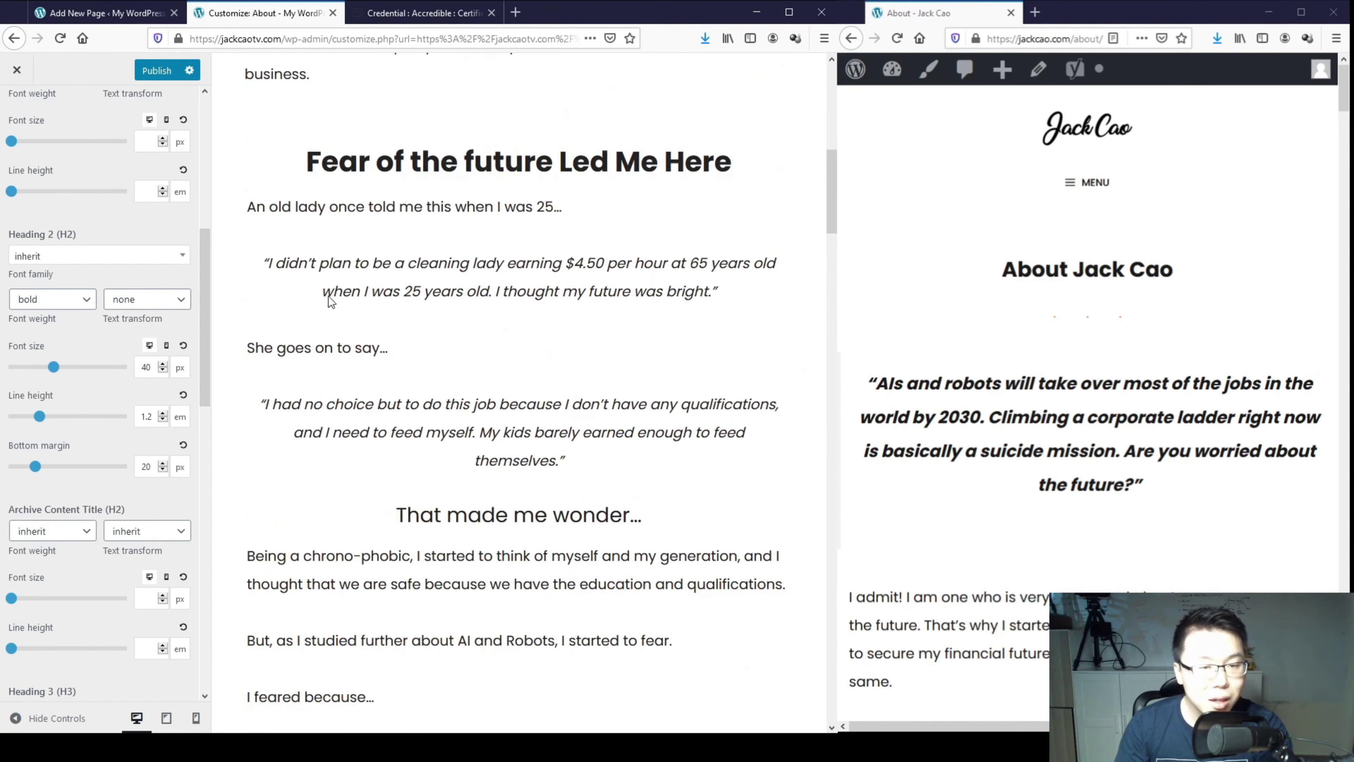
scroll(504, 272, "down", 15)
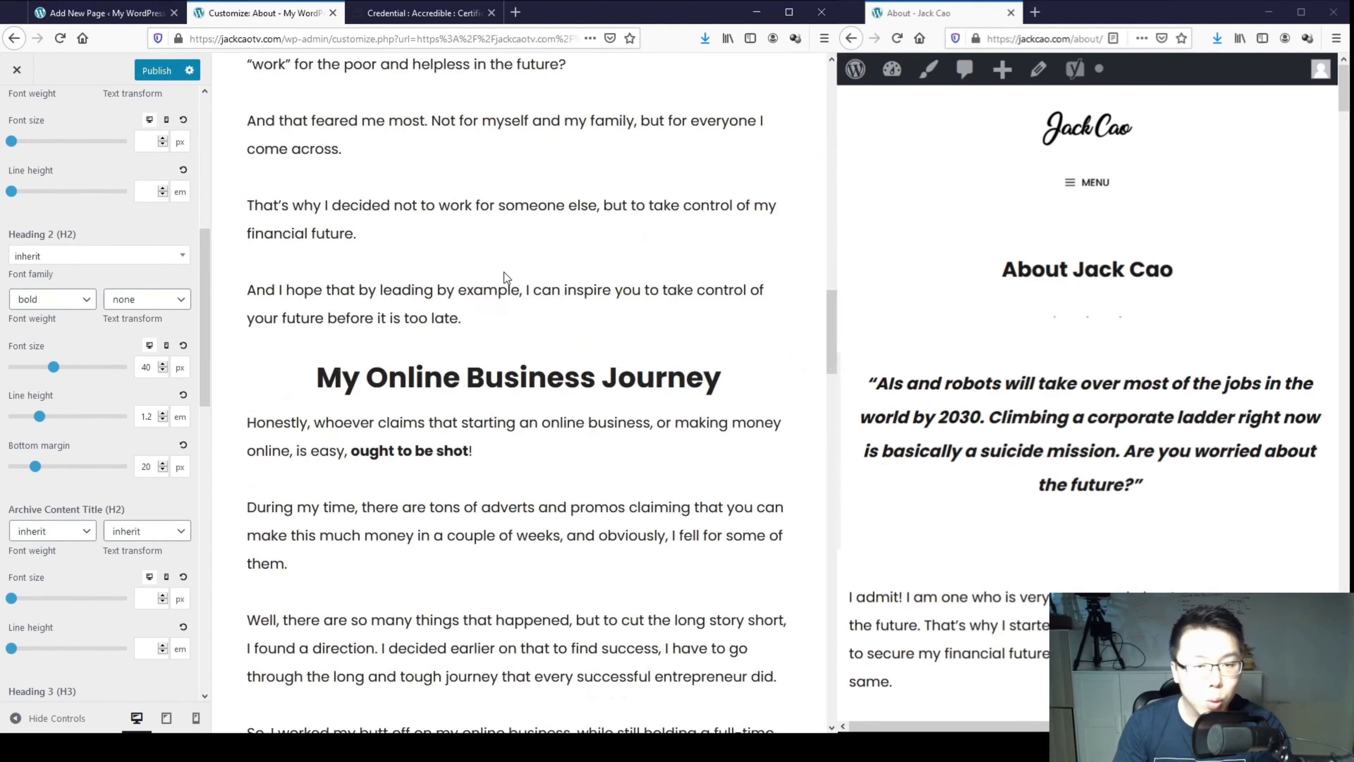
scroll(484, 159, "up", 10)
scroll(483, 159, "up", 10)
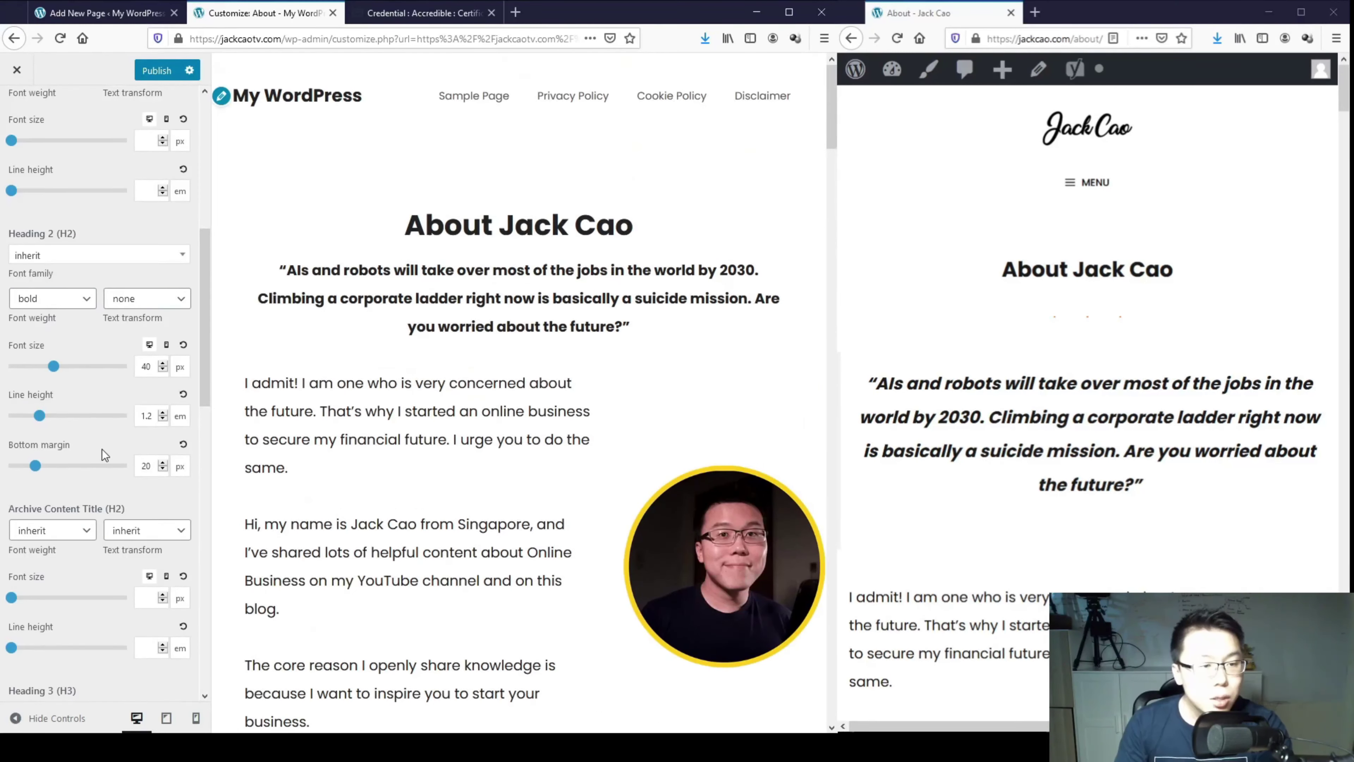
scroll(101, 448, "down", 5)
scroll(101, 449, "down", 3)
scroll(345, 423, "down", 10)
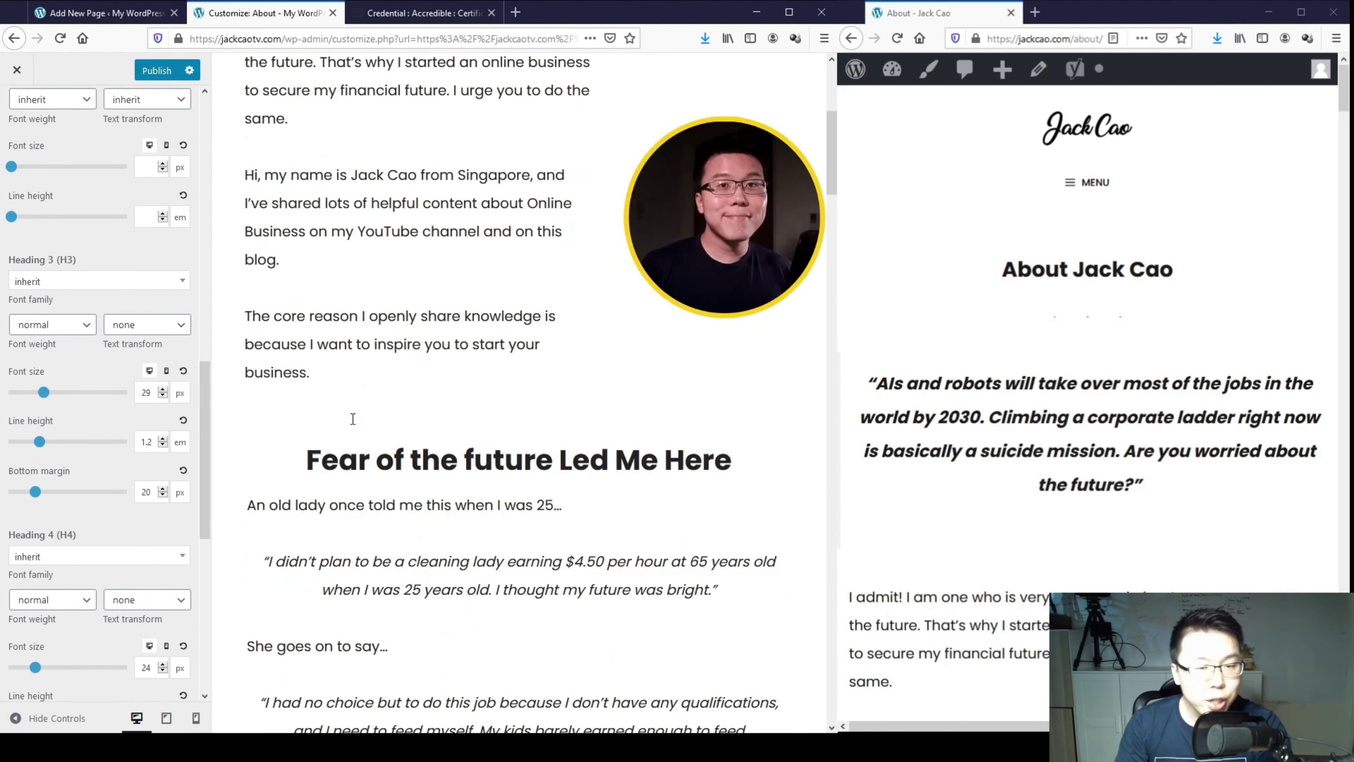
- Set the Heading 3 font size to 30 px
scroll(352, 419, "up", 1)
left_click_drag(395, 445, 641, 447)
left_click(638, 447)
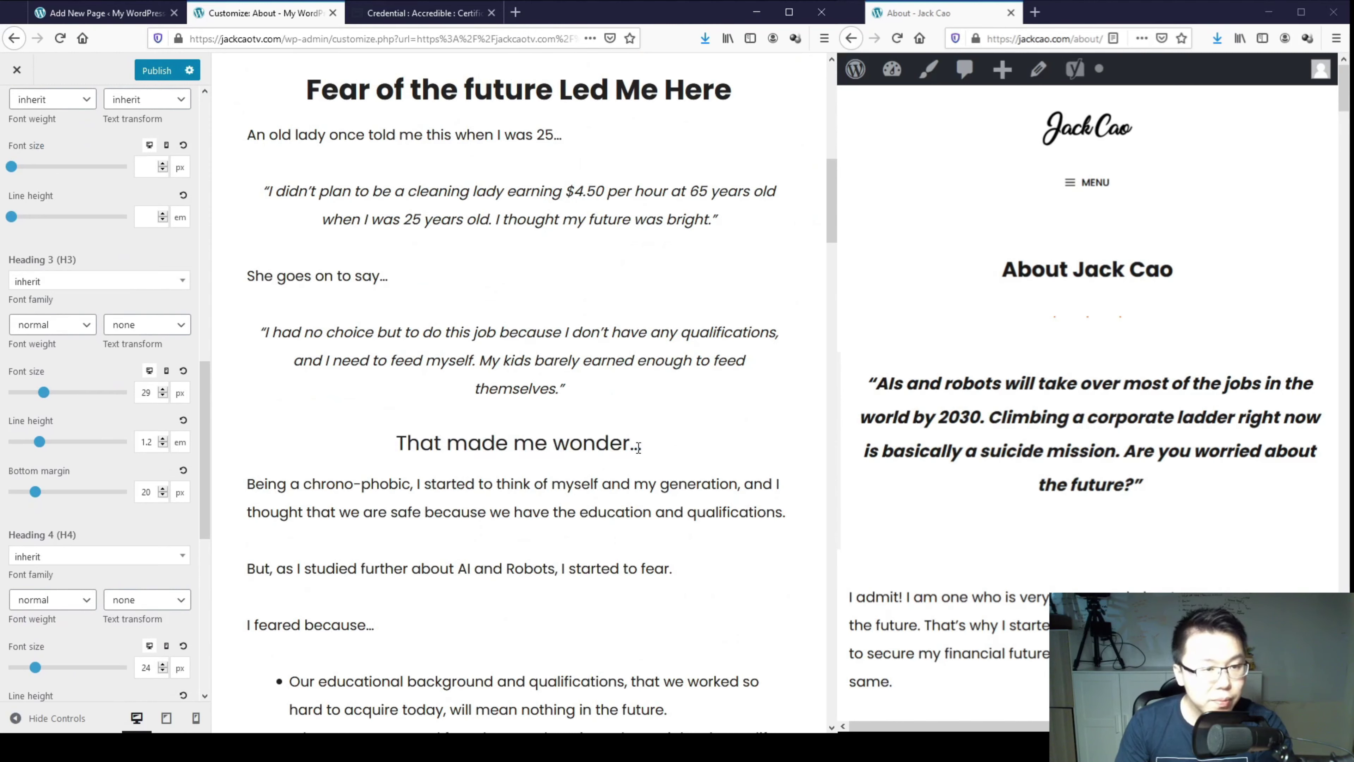
double_click(145, 393)
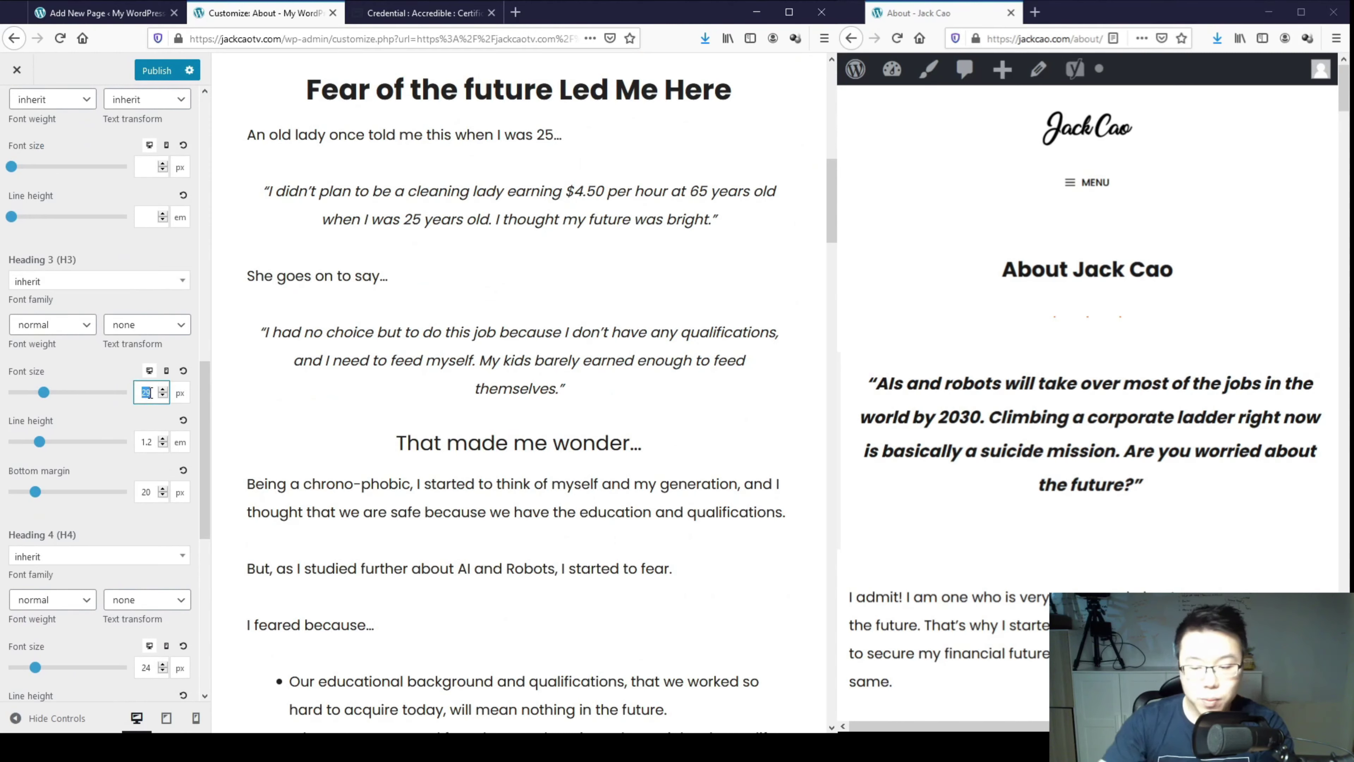
type("30")
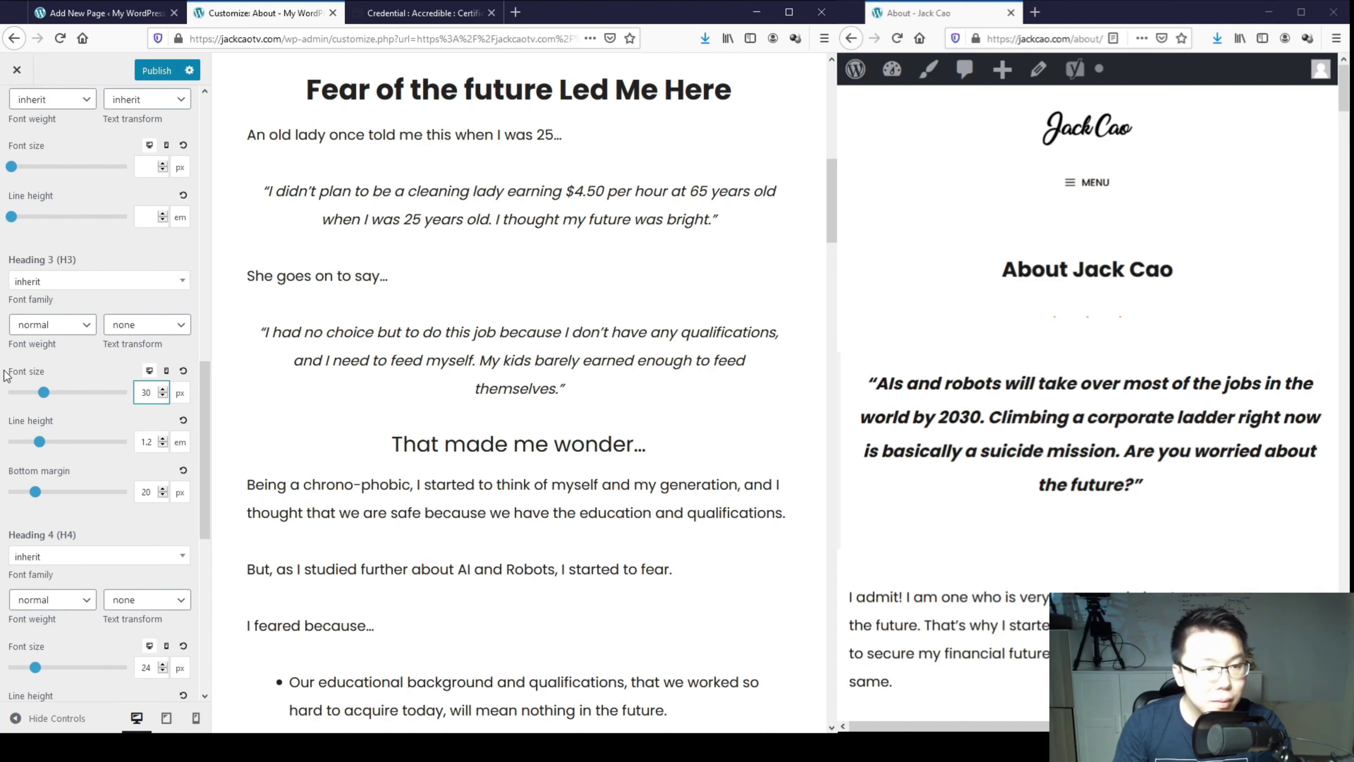
- Set the Heading 3 font weight to bold
left_click(47, 325)
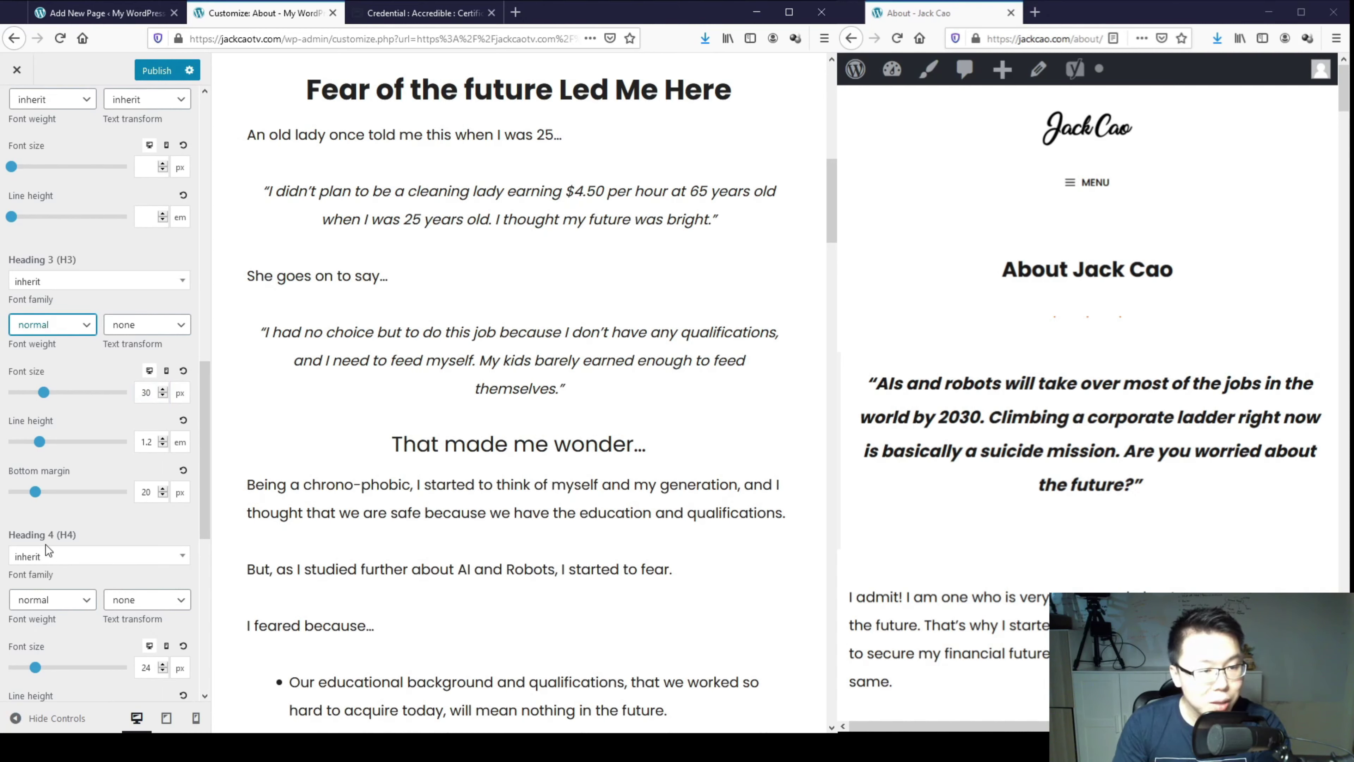
key("Down")
scroll(1088, 373, "down", 5)
left_click_drag(1184, 400, 1009, 400)
left_click(1070, 356)
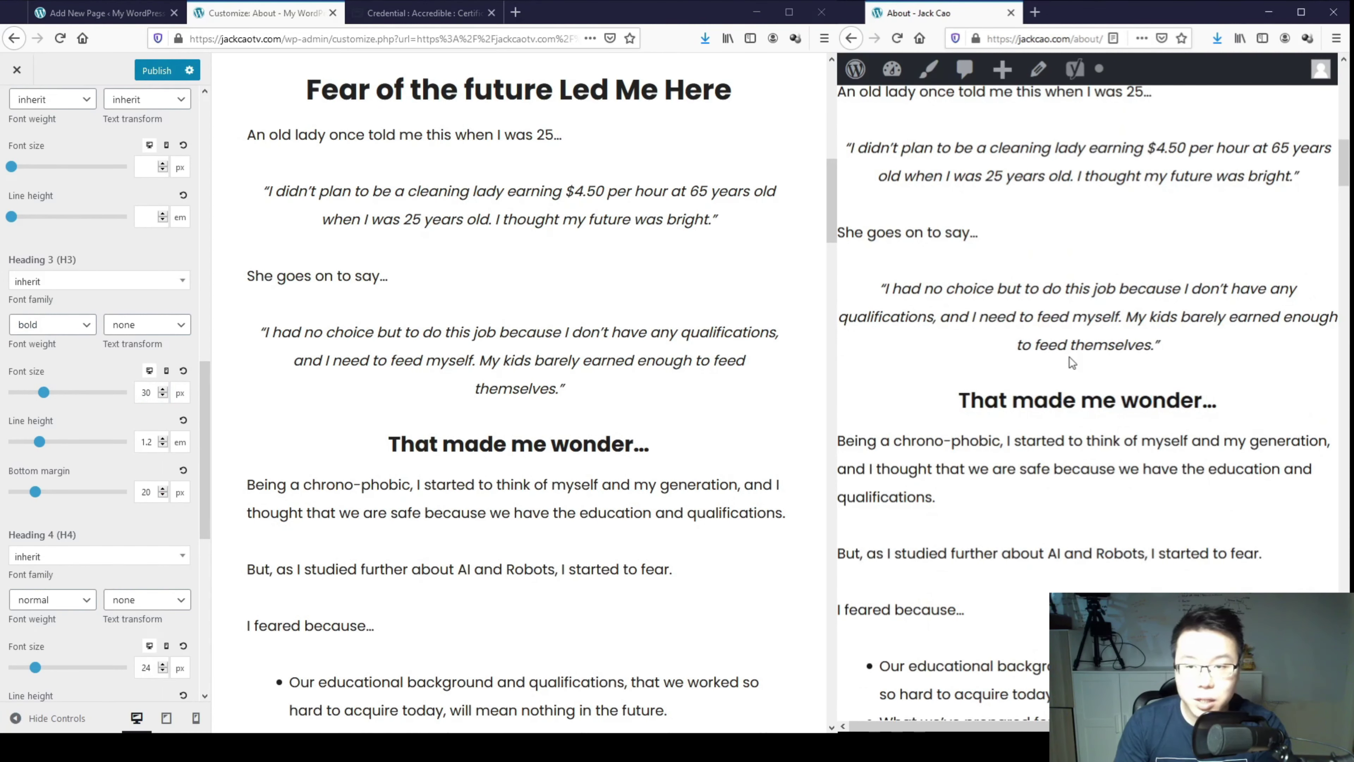
scroll(569, 493, "down", 15)
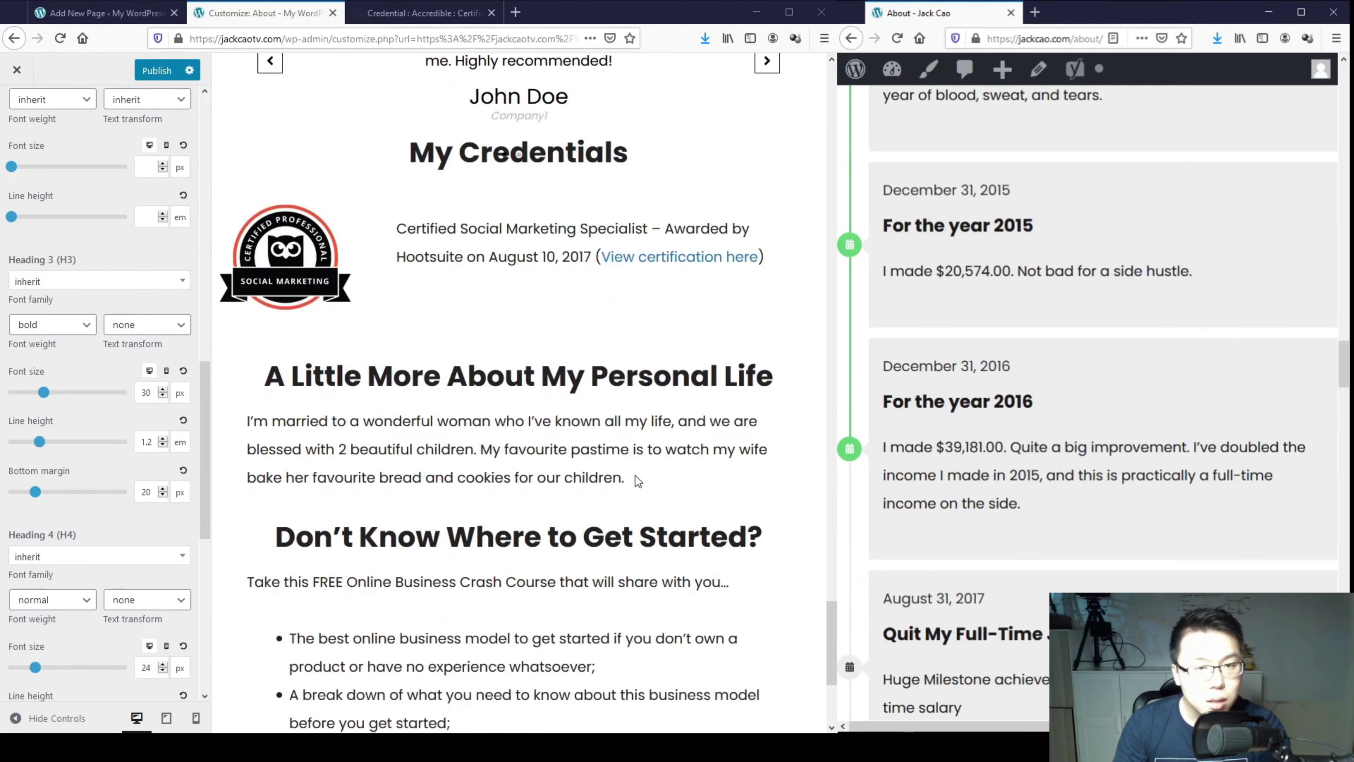
scroll(636, 475, "up", 6)
scroll(635, 475, "up", 10)
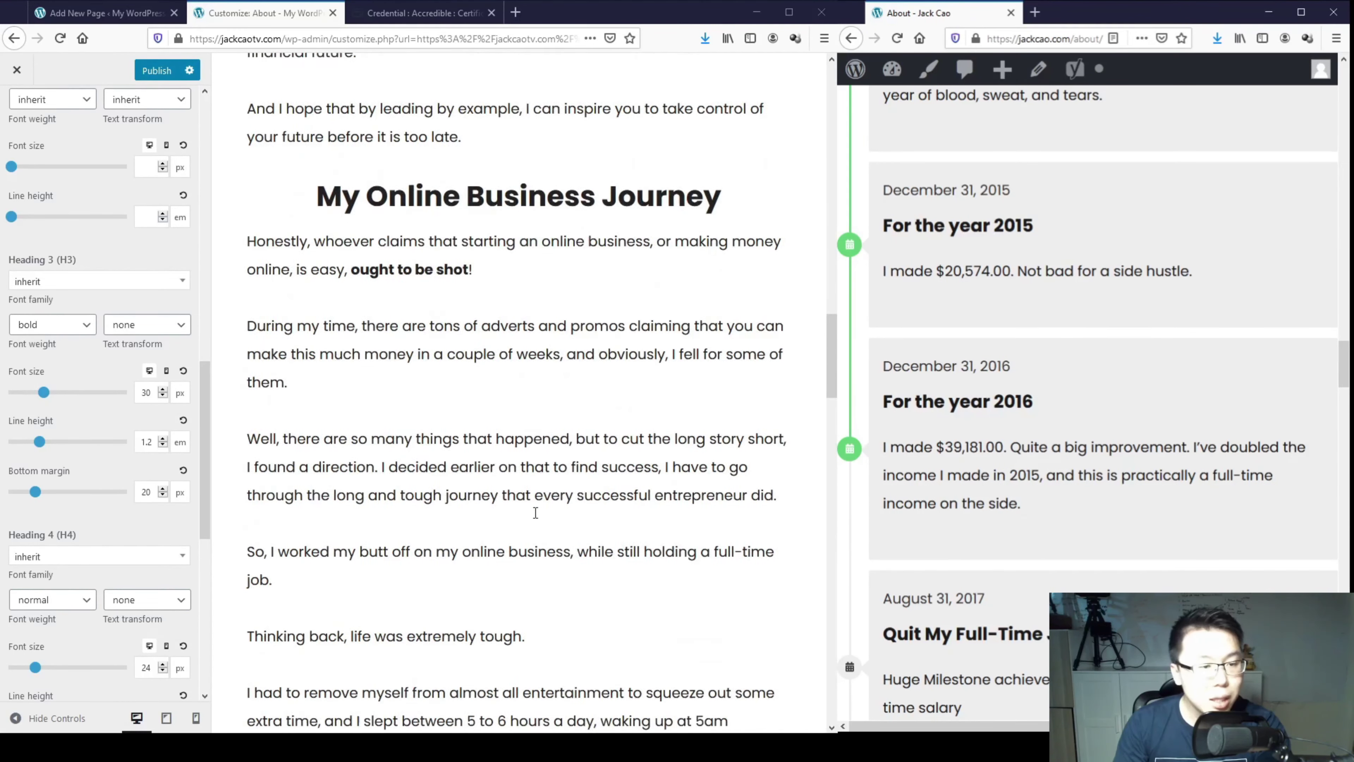
- Publish the typography changes and return to the page in the block editor
left_click(152, 79)
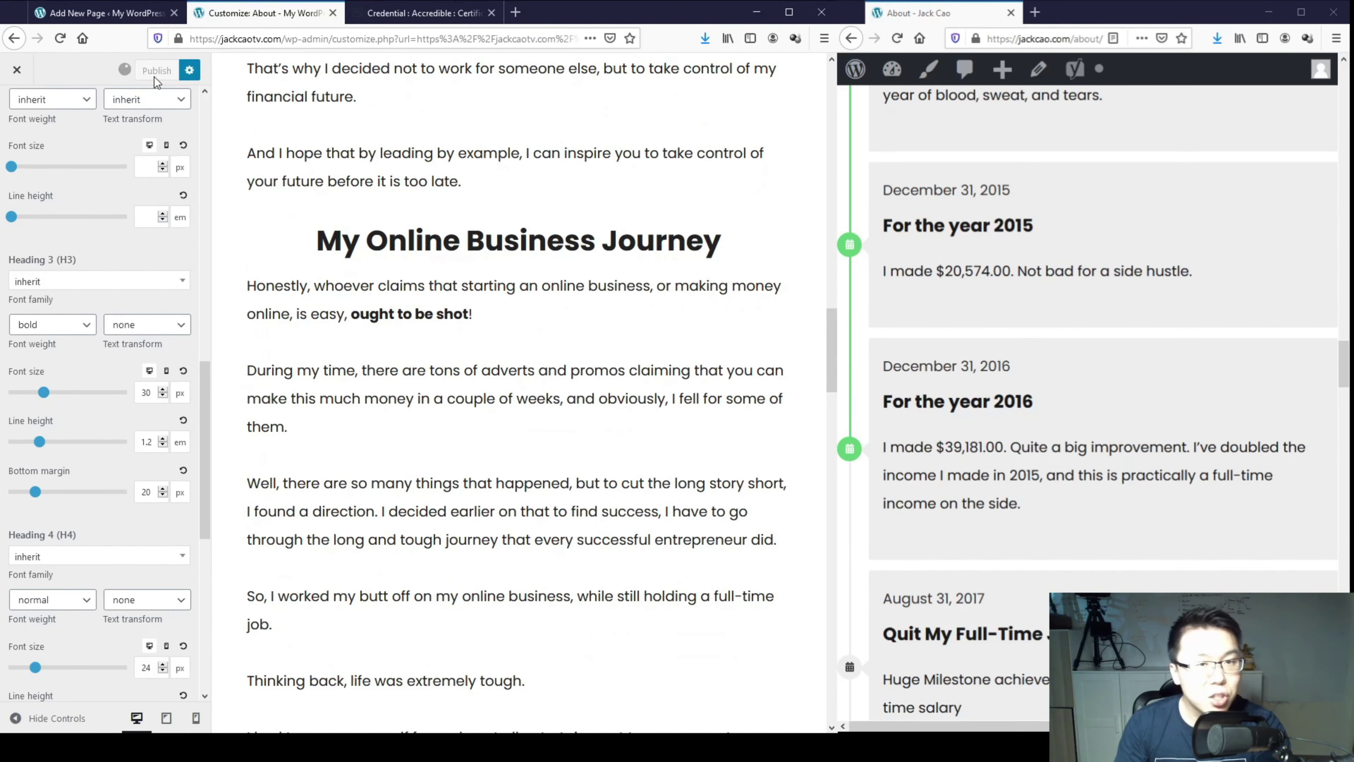
left_click(17, 73)
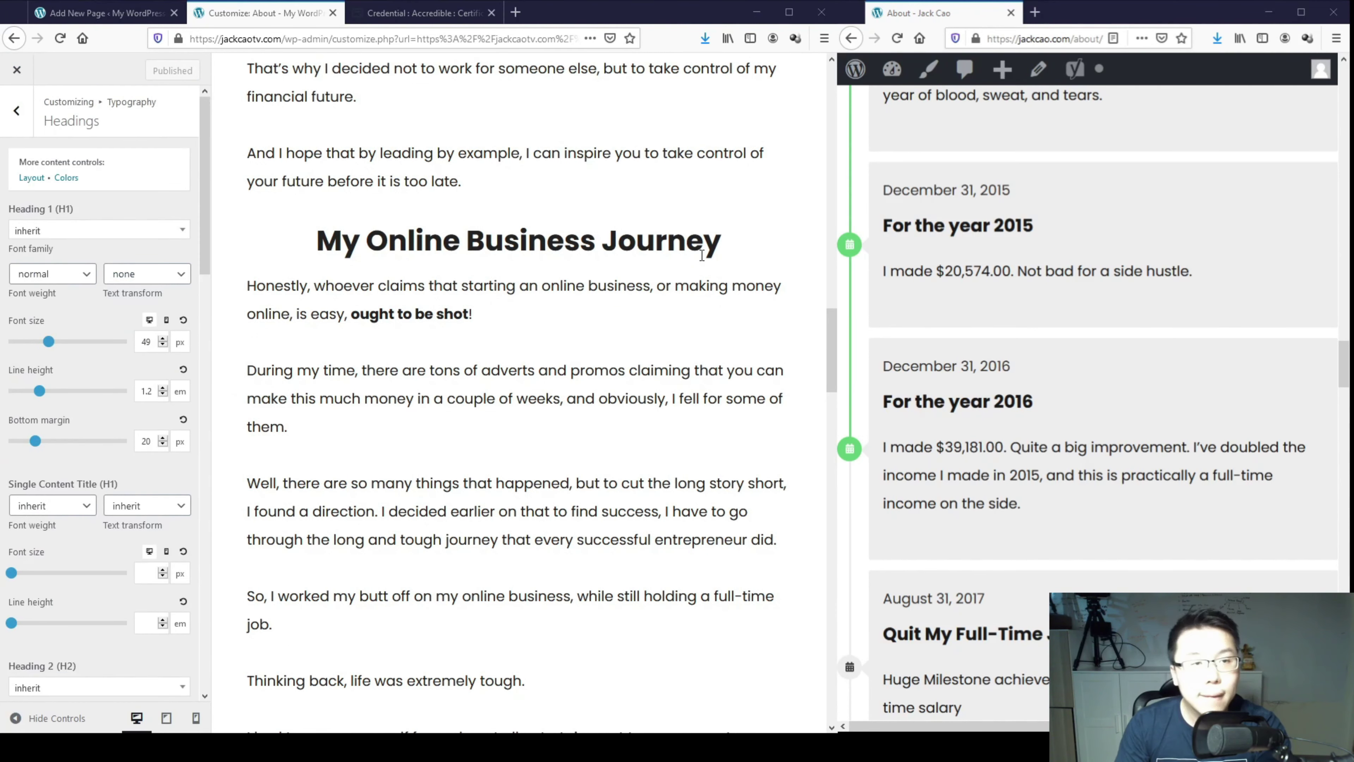
left_click(101, 12)
- Preview the About Jack Cao page in a new tab and scroll down to My Credentials
left_click(660, 75)
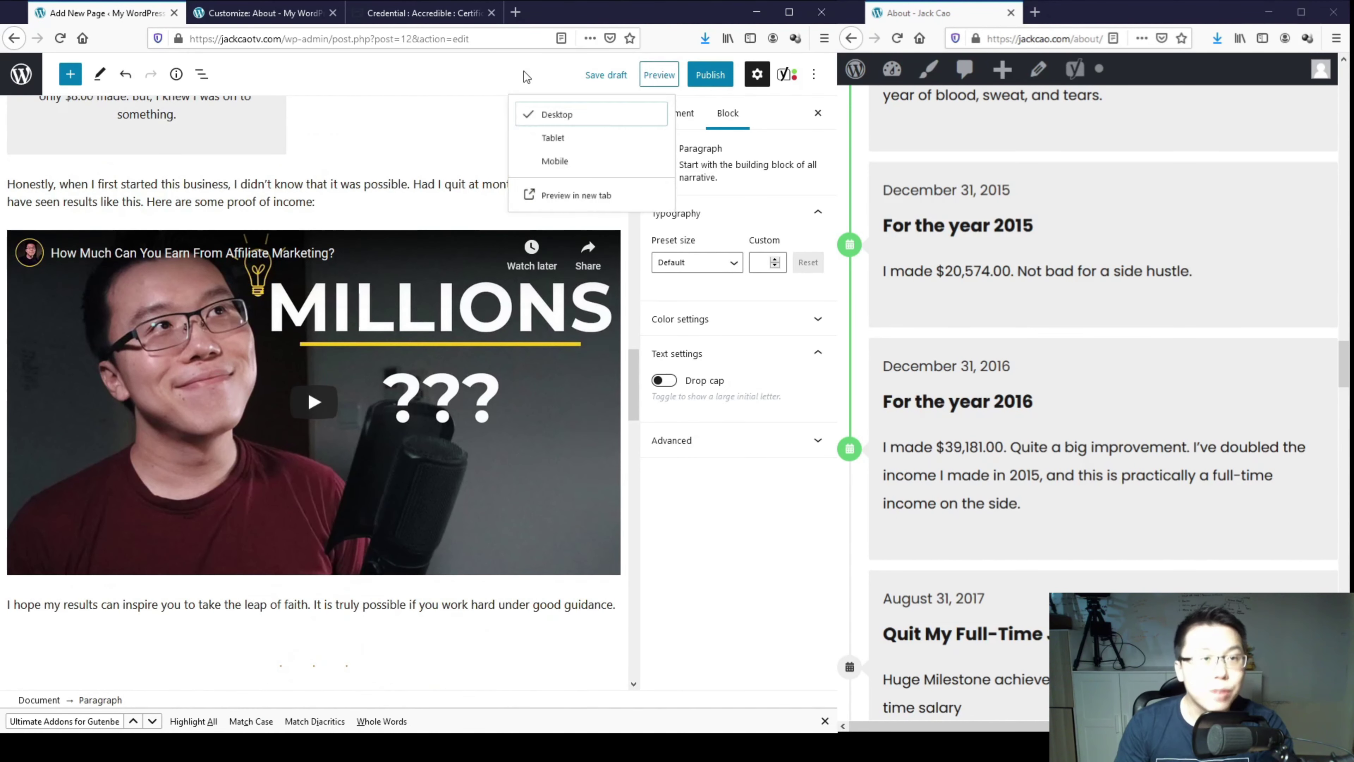
left_click(576, 205)
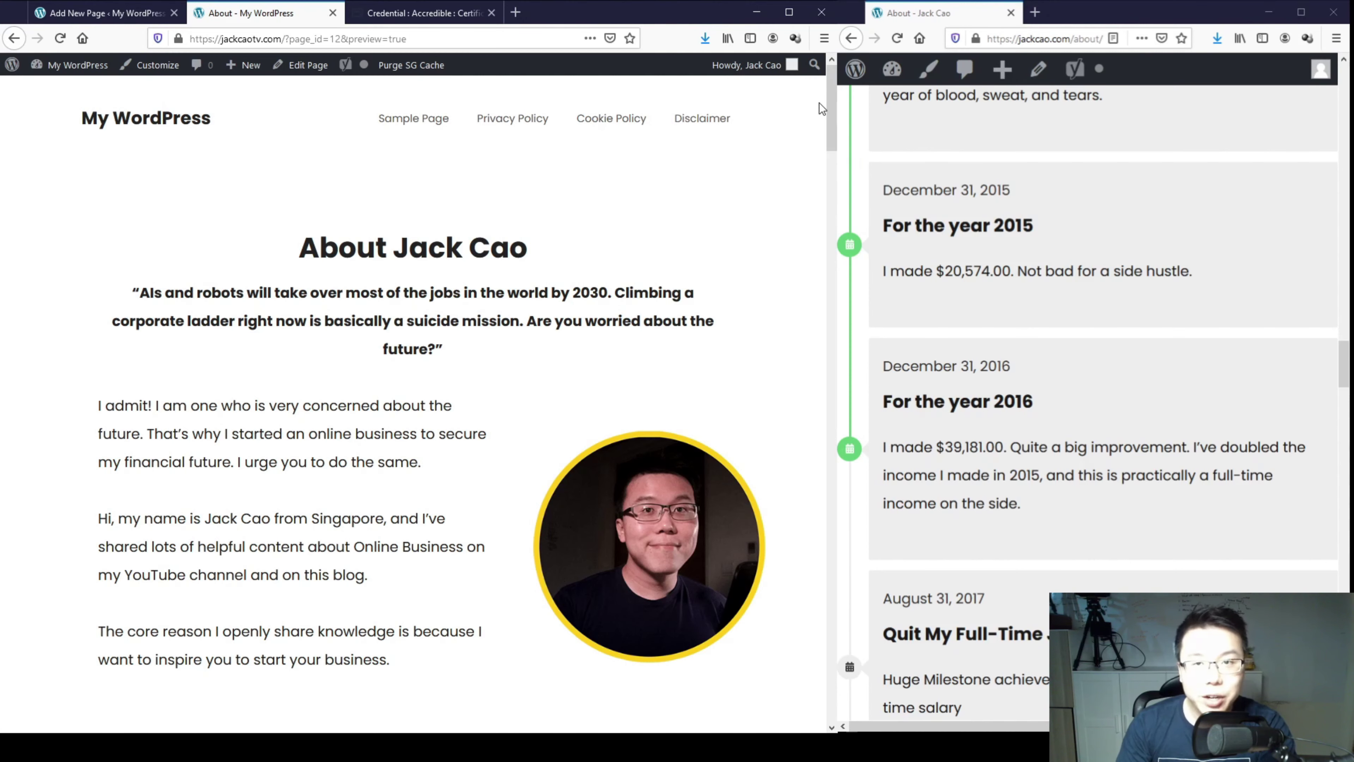
left_click_drag(833, 103, 818, 634)
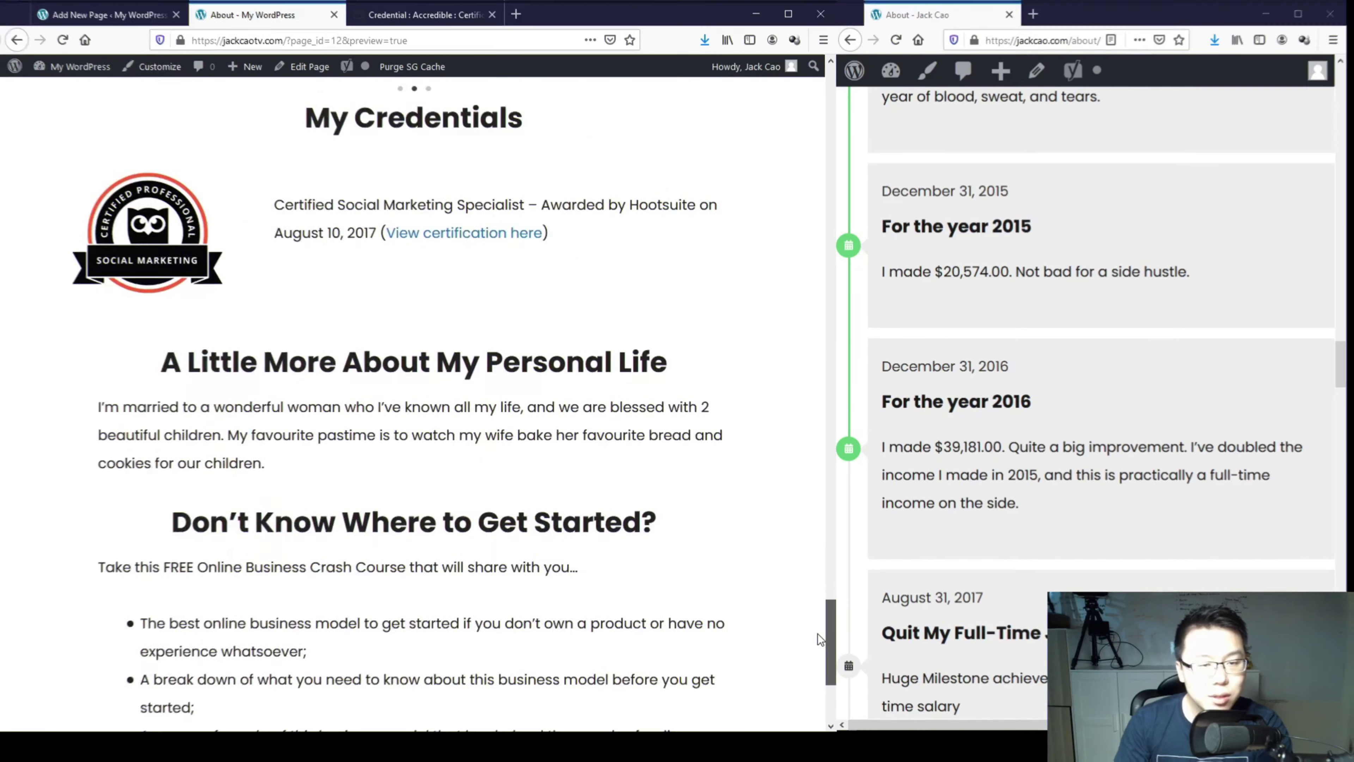